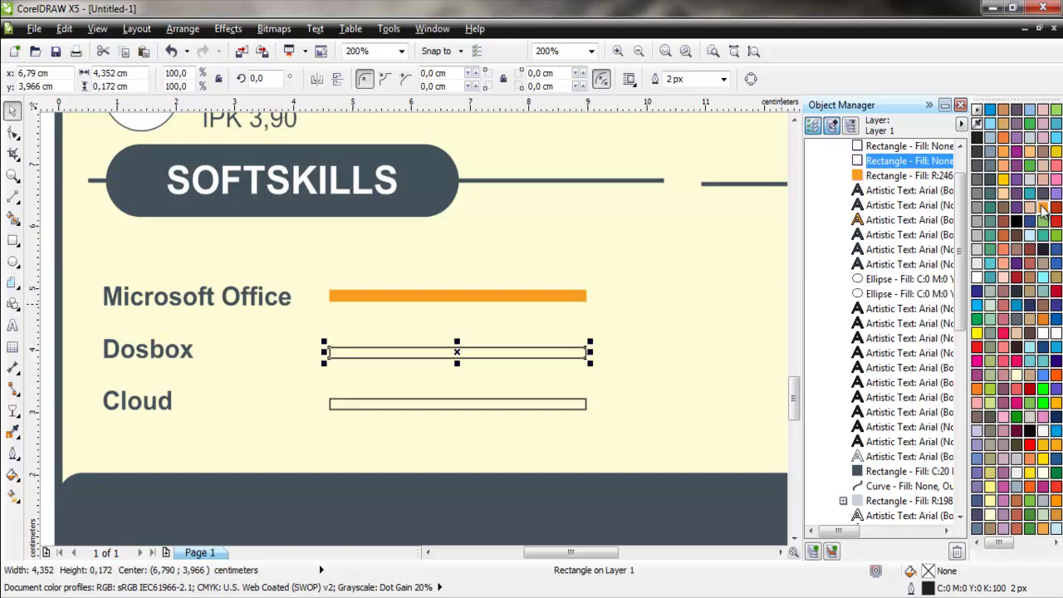
Fill the empty Dosbox and Cloud bars orange
left_click(1042, 206)
left_click(585, 404)
left_click(1042, 206)
Draw a dark grey-blue circle knob on the Microsoft Office bar and duplicate it onto the Dosbox bar
left_click(13, 260)
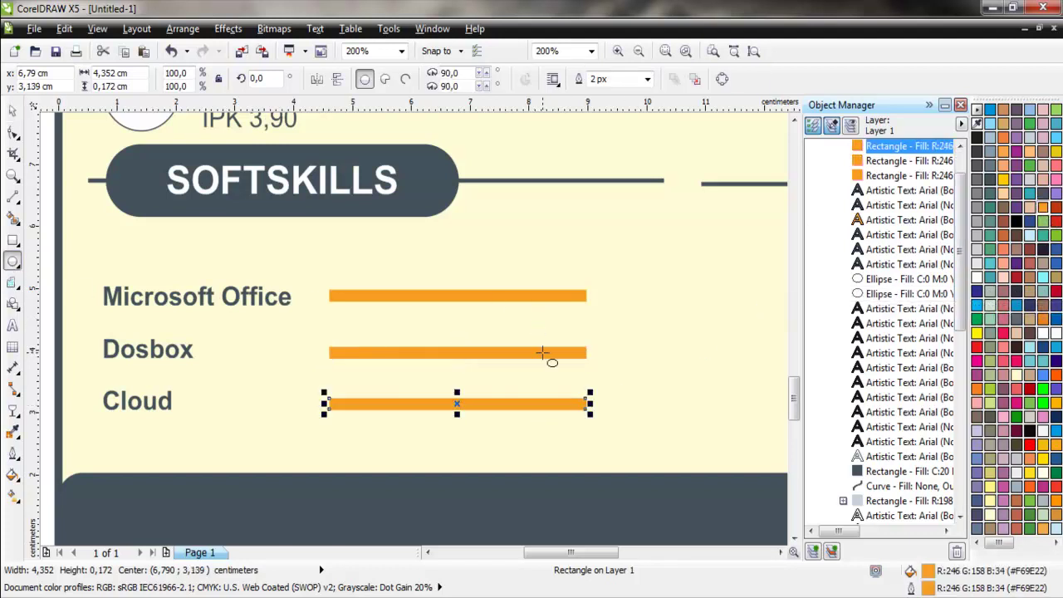
left_click_drag(512, 274, 553, 316)
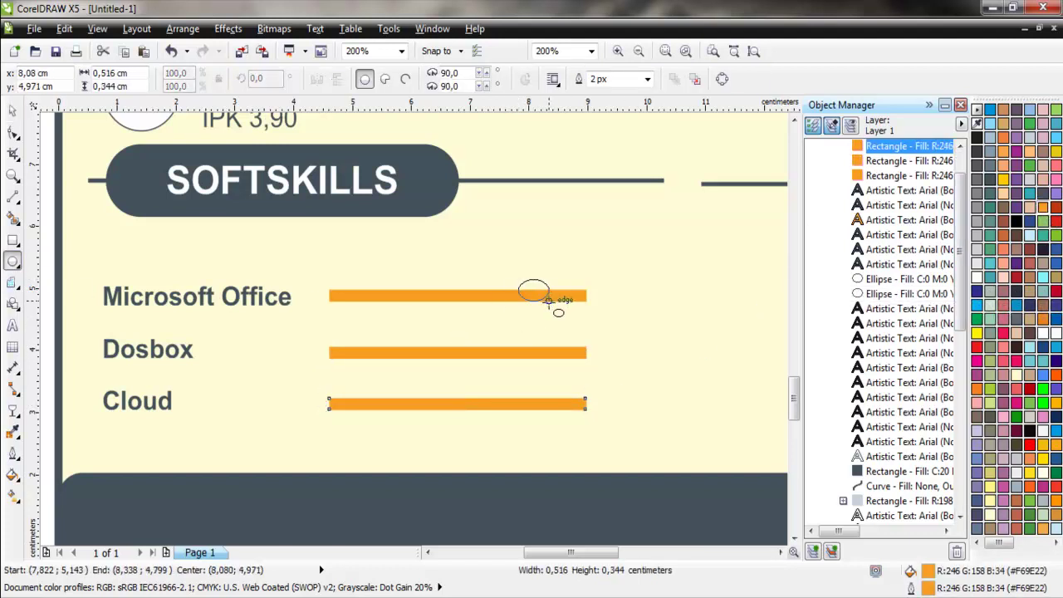
key("space")
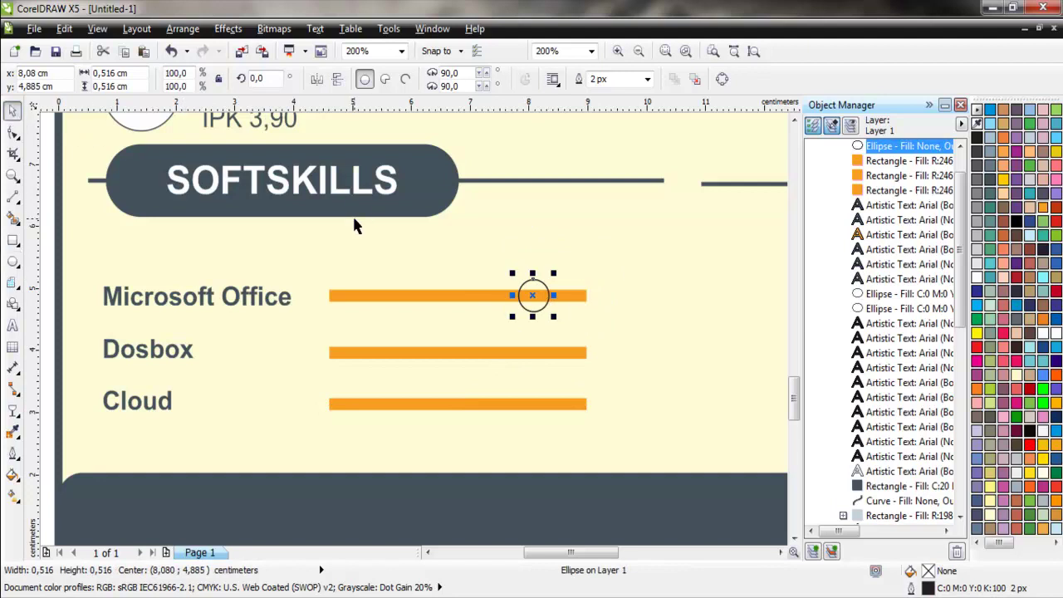
key("Right")
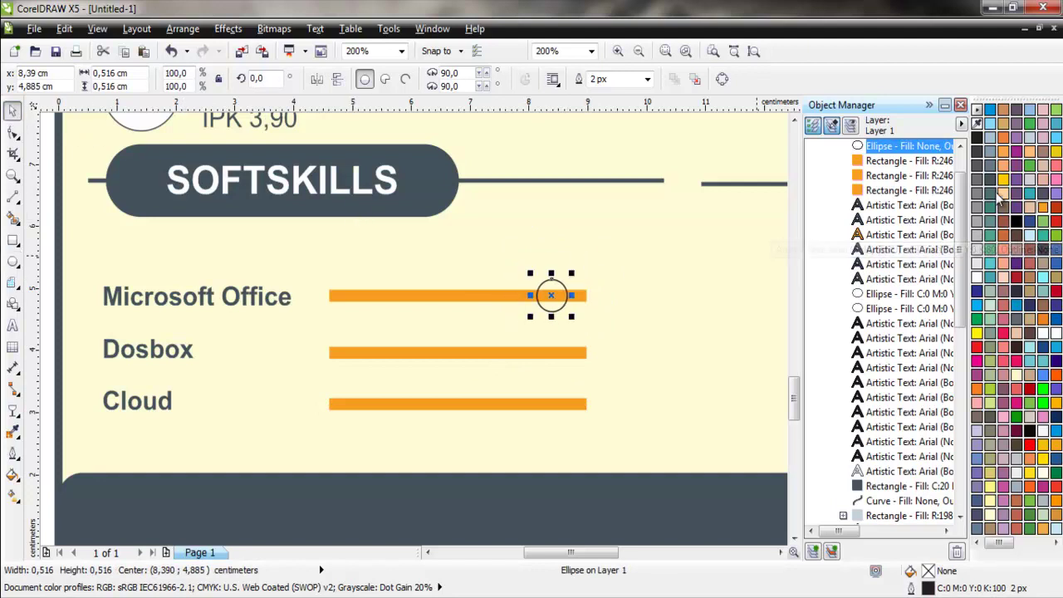
left_click(995, 198)
key("ctrl+d")
mouse_move(580, 268)
left_mouse_down()
mouse_move(565, 350)
mouse_move(576, 407)
mouse_move(567, 389)
mouse_move(532, 391)
left_mouse_up()
Draw white rectangles over the right ends of all three skill bars
left_click(13, 239)
scroll(569, 343, "up", 1)
mouse_move(523, 215)
left_mouse_down()
mouse_move(610, 287)
mouse_move(643, 297)
left_mouse_up()
left_click_drag(547, 331, 690, 414)
mouse_move(489, 434)
left_mouse_down()
mouse_move(683, 522)
mouse_move(674, 515)
left_mouse_up()
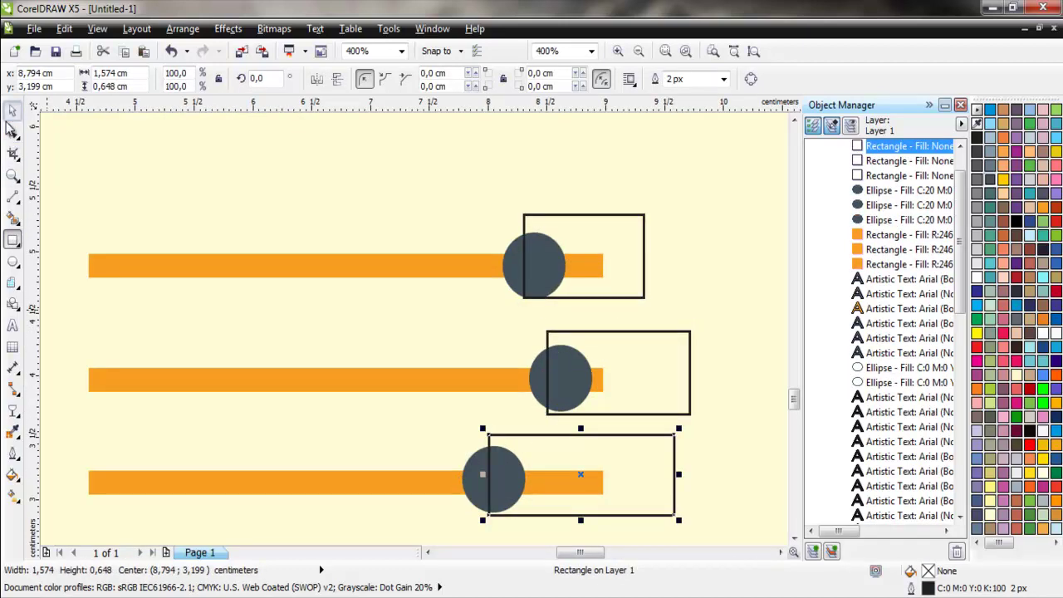
left_click(13, 112)
left_click(581, 297)
left_click(581, 331, "shift")
left_click(582, 515, "shift")
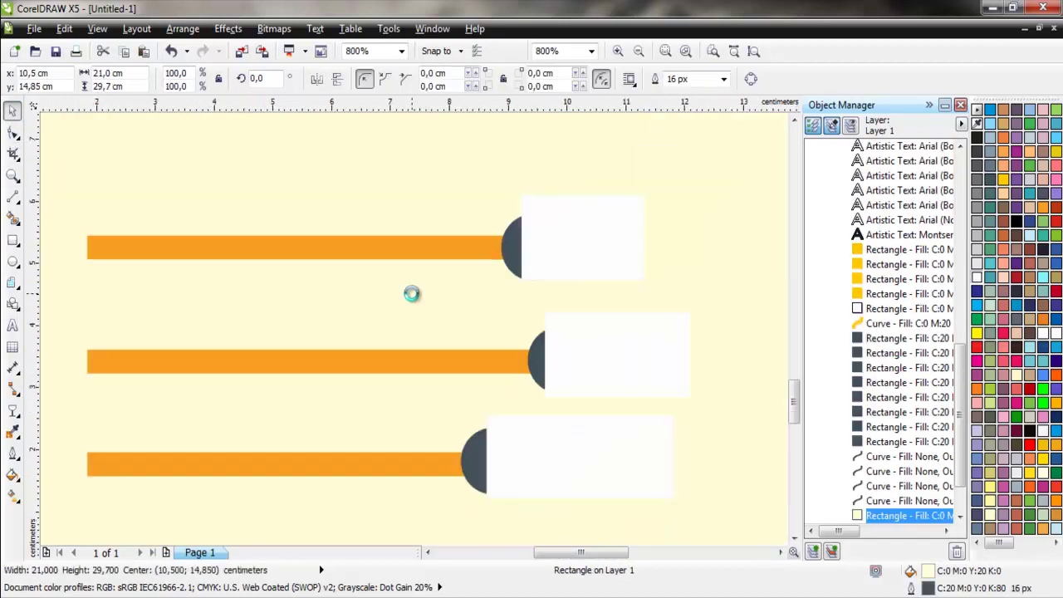
PowerClip the top white rectangle into the Microsoft Office bar, undoing a mistaken clip into the circle
left_click(227, 28)
left_click(399, 259)
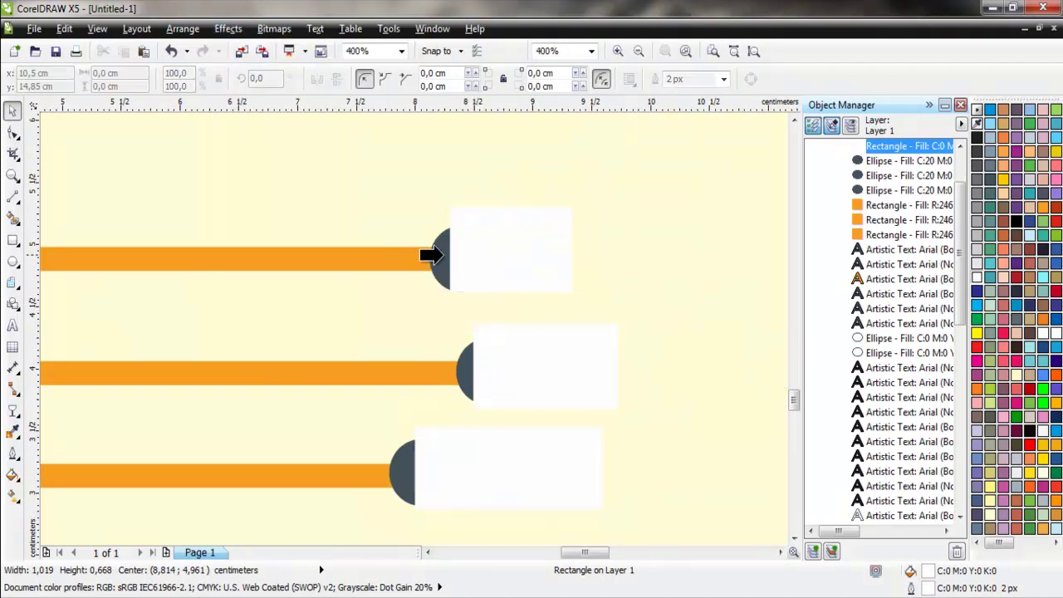
left_click(440, 255)
key("ctrl+z")
left_click(227, 28)
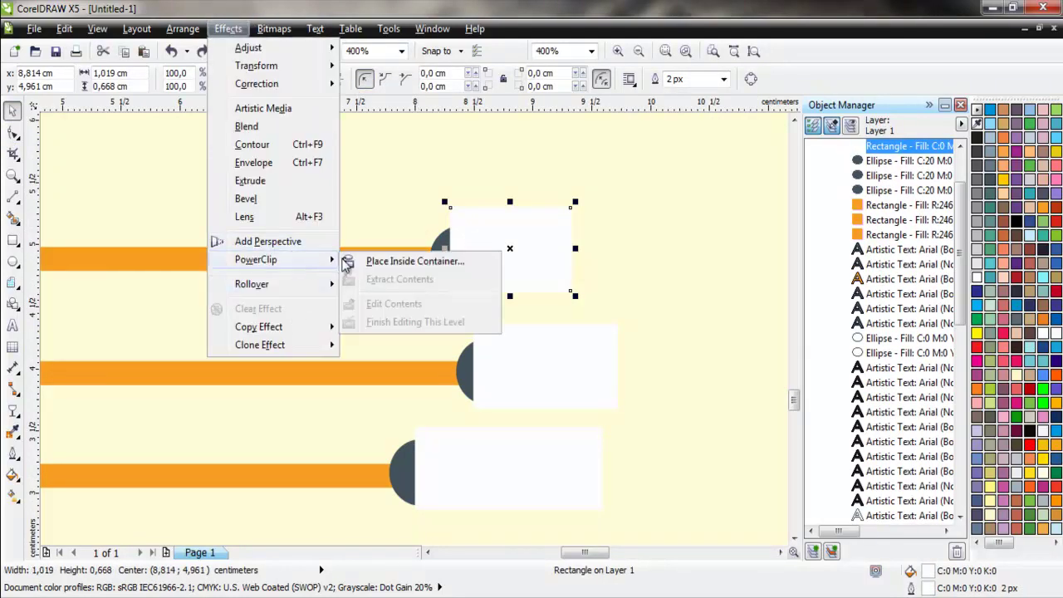
left_click(366, 260)
left_click(356, 257)
PowerClip the middle and bottom white rectangles into the Dosbox and Cloud bars
left_click(558, 338)
left_click(227, 28)
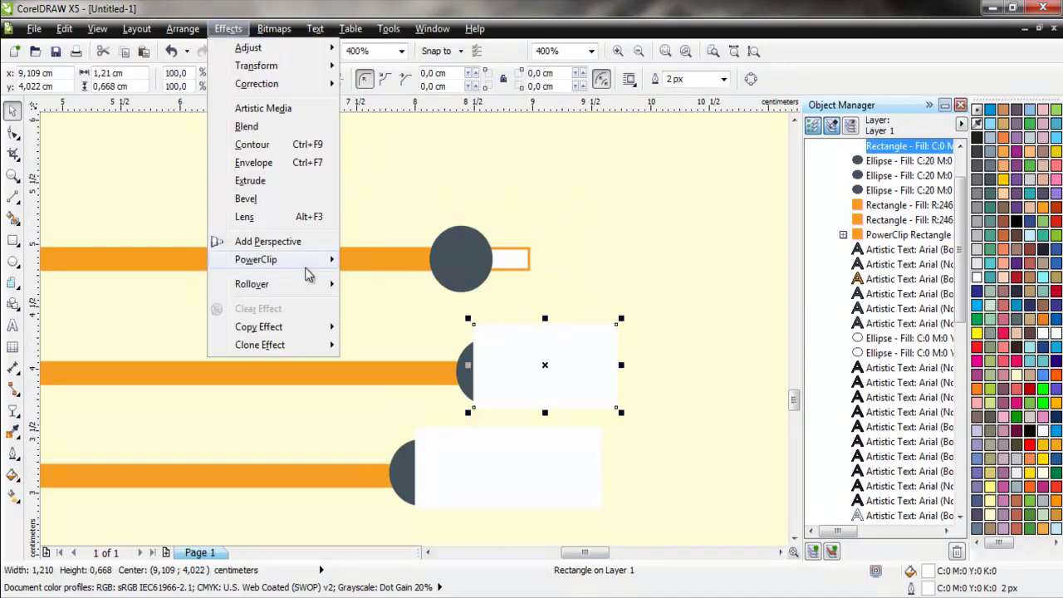
left_click(366, 259)
left_click(363, 373)
left_click(490, 429)
left_click(228, 29)
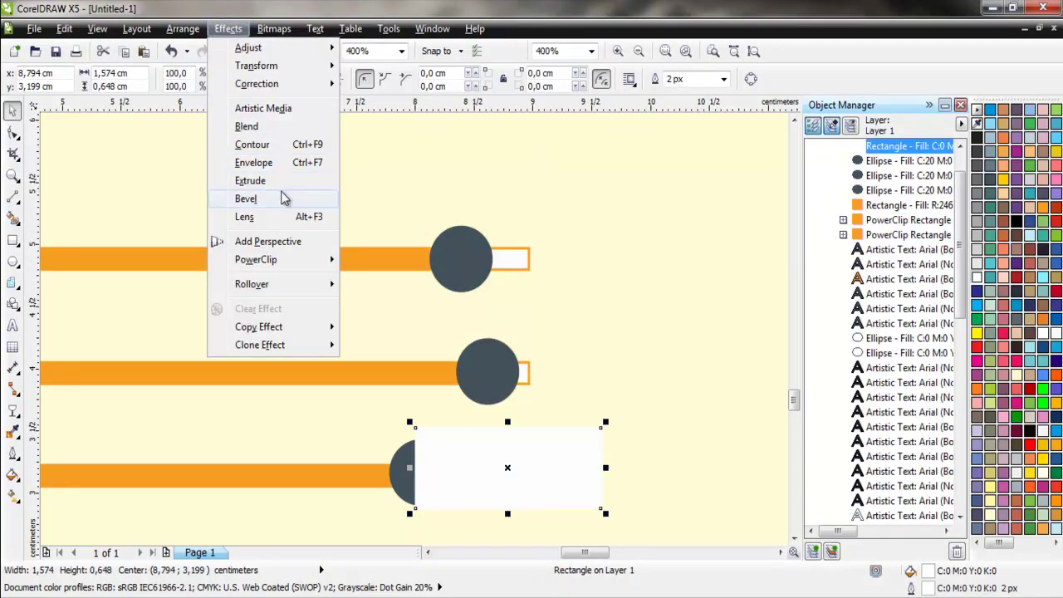
left_click(366, 259)
left_click(356, 474)
left_click(640, 387)
scroll(640, 387, "down", 1)
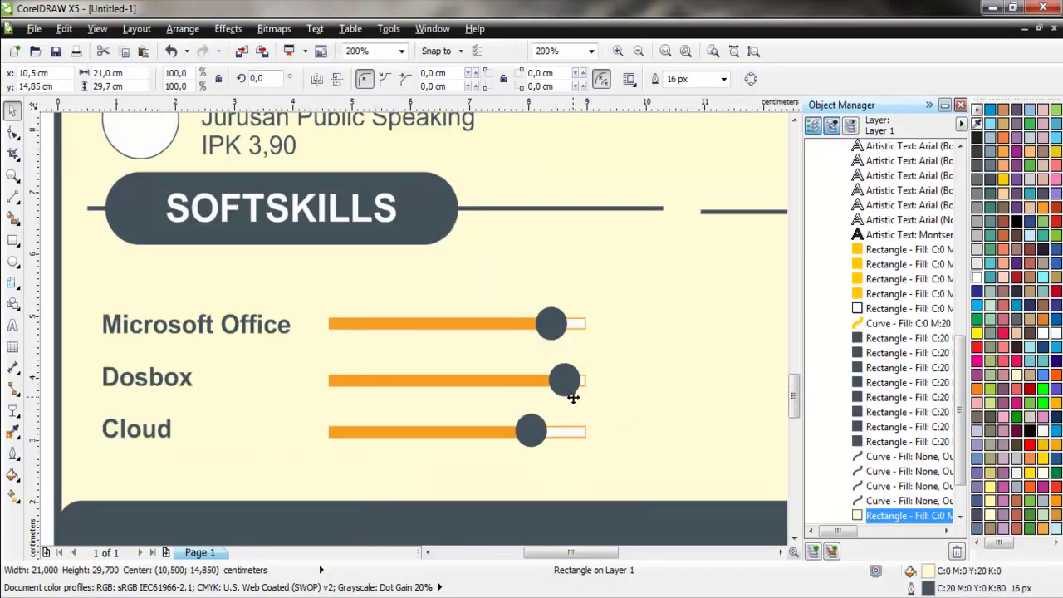
scroll(572, 398, "down", 3)
Move the language text block beside the three skill bars
key("Escape")
scroll(467, 396, "up", 2)
scroll(446, 429, "up", 1)
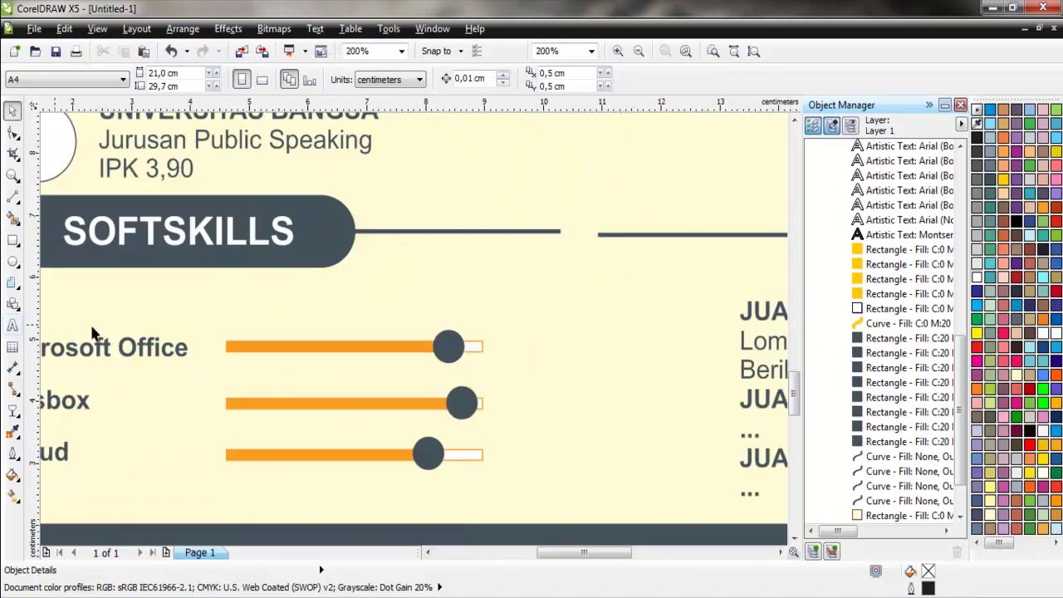
scroll(438, 339, "down", 1)
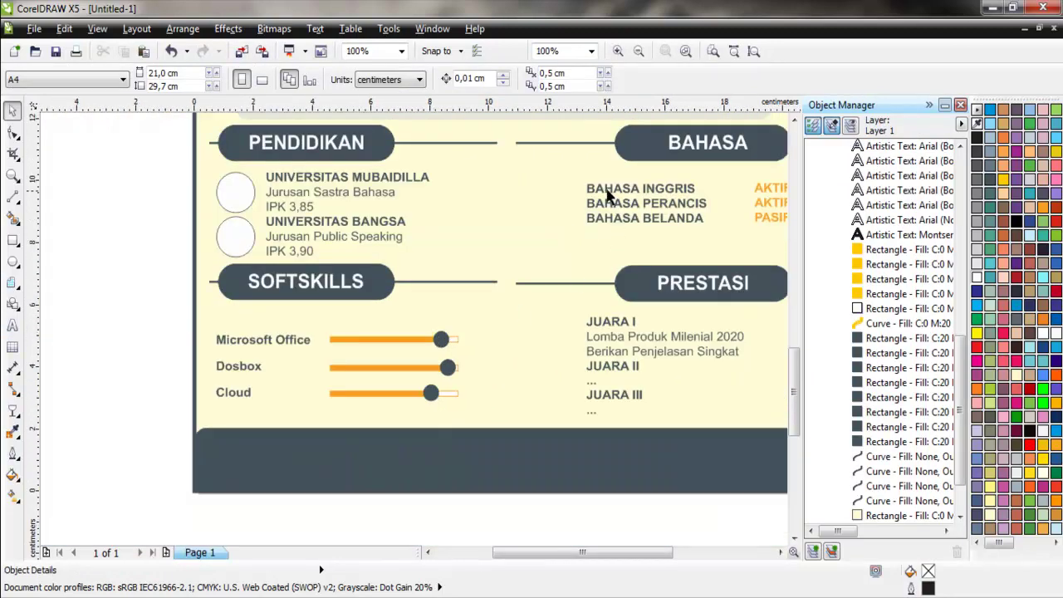
left_click_drag(605, 195, 480, 347)
Replace the text with three lines: 90%, 95% and 80%
scroll(480, 347, "up", 1)
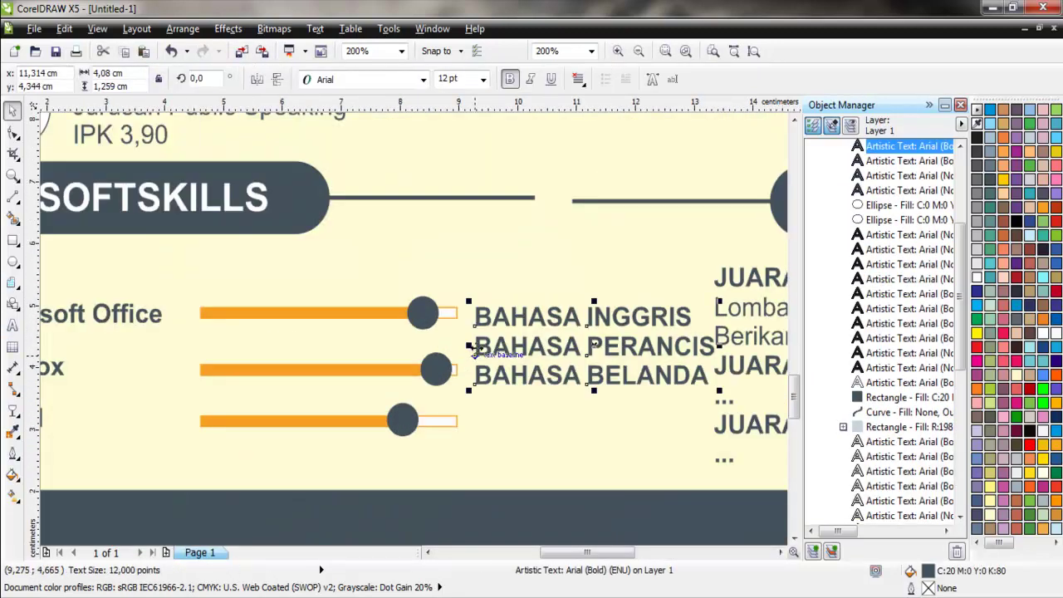
double_click(480, 314)
key("ctrl+a")
type("90%")
key("Return")
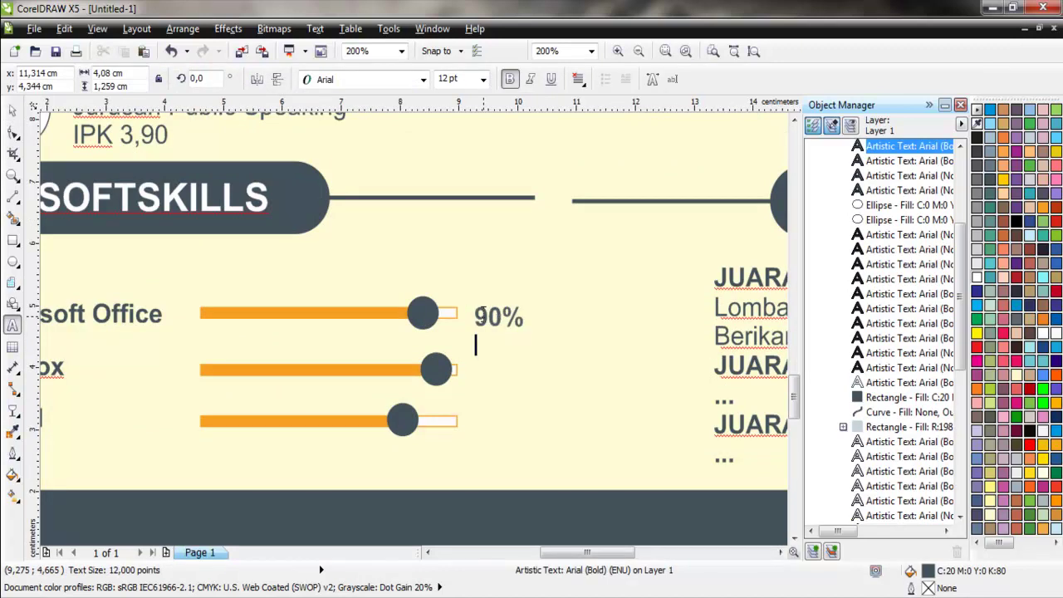
type("95%")
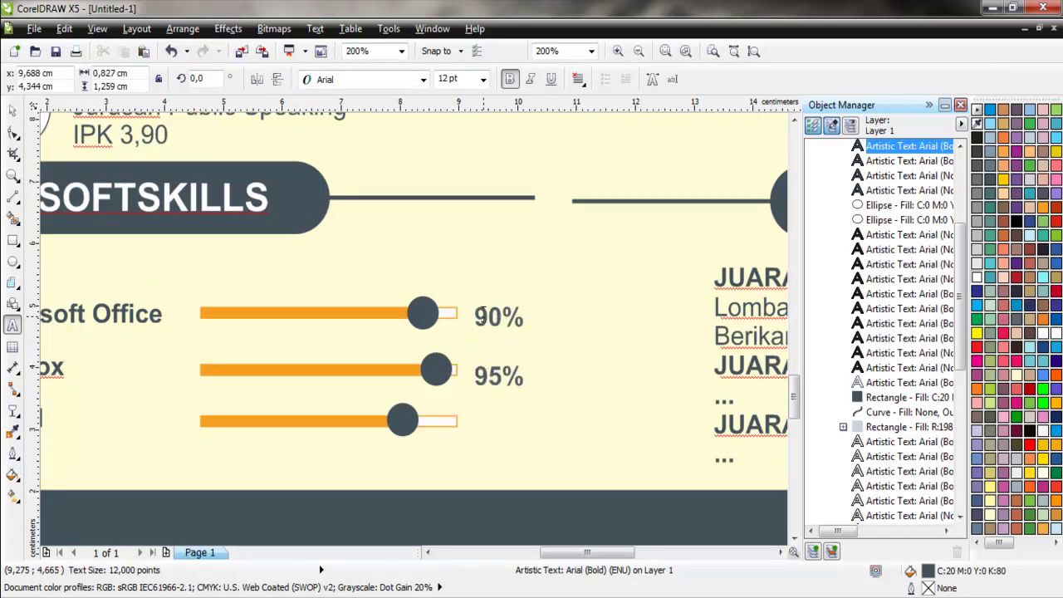
key("Return")
type("80%")
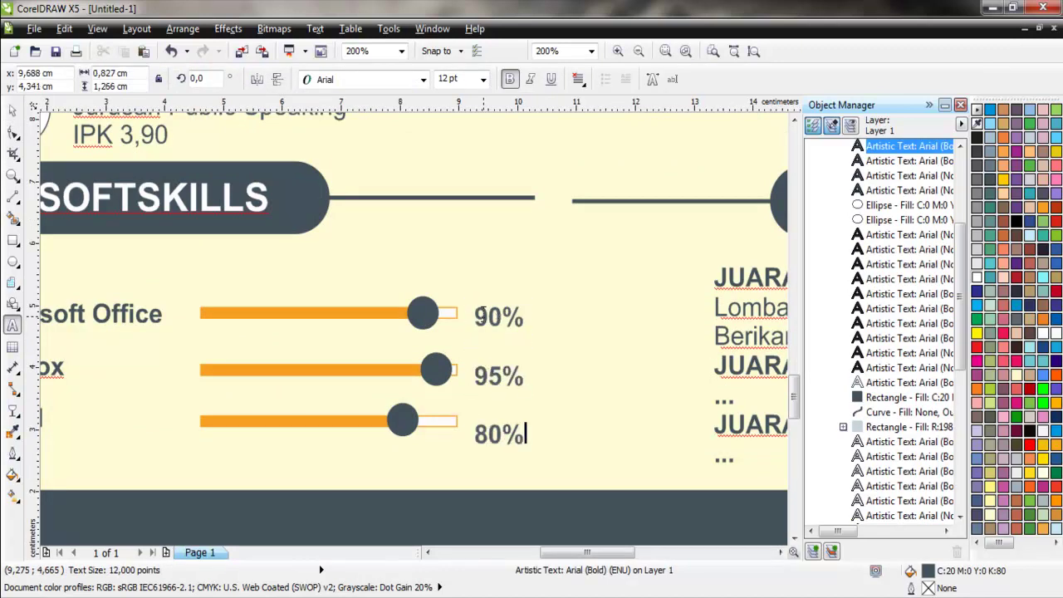
Tighten the percentage text's line spacing so each line aligns with its bar
left_click(13, 132)
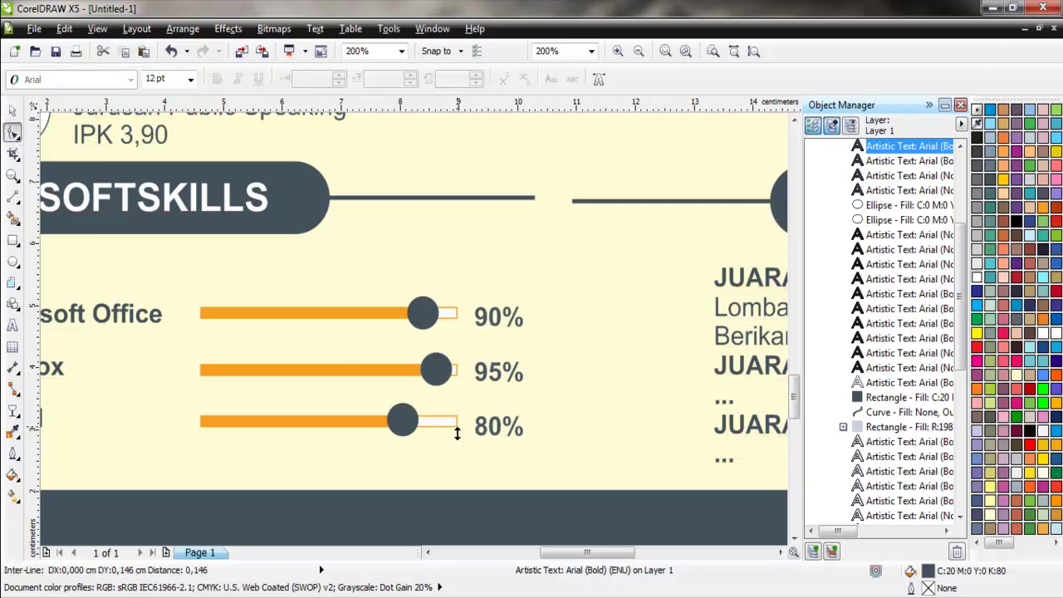
left_click_drag(469, 448, 469, 433)
key("space")
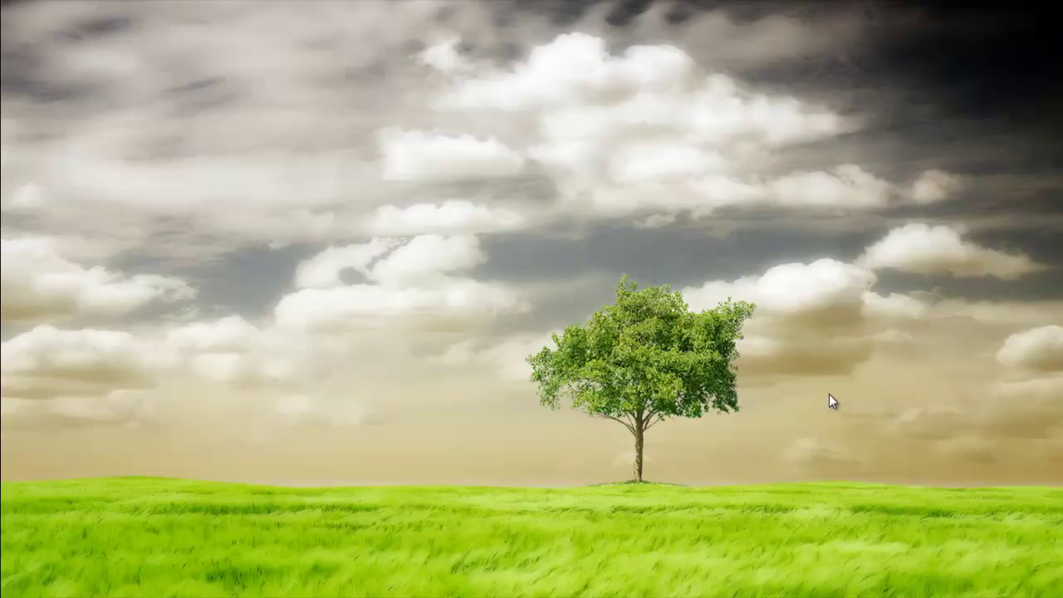
right_click(451, 509)
left_click(488, 325)
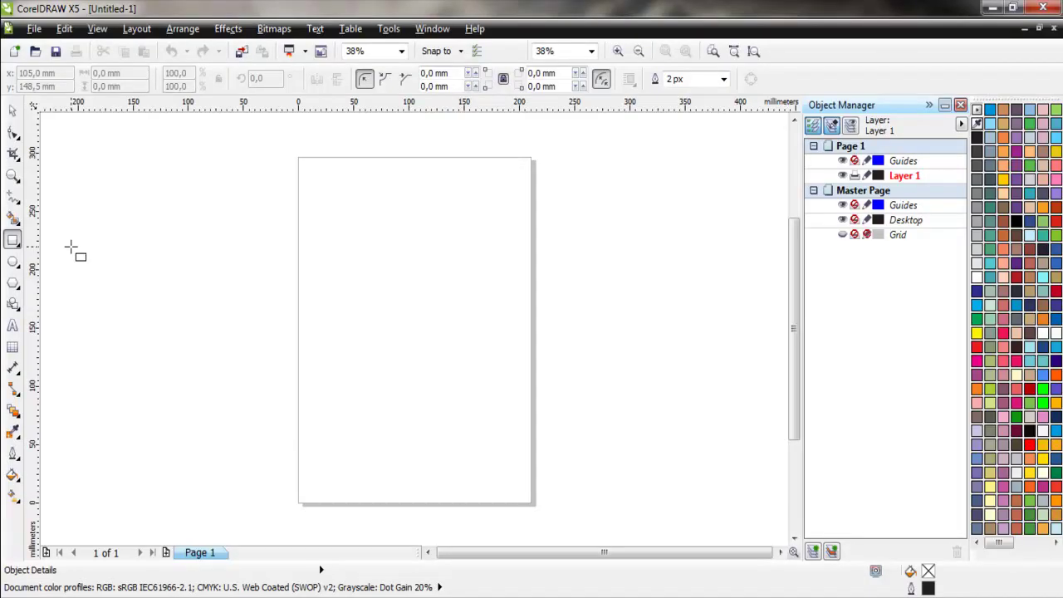
Create a page-sized rectangle with a light green fill and blue-grey outline
left_click(12, 112)
double_click(12, 240)
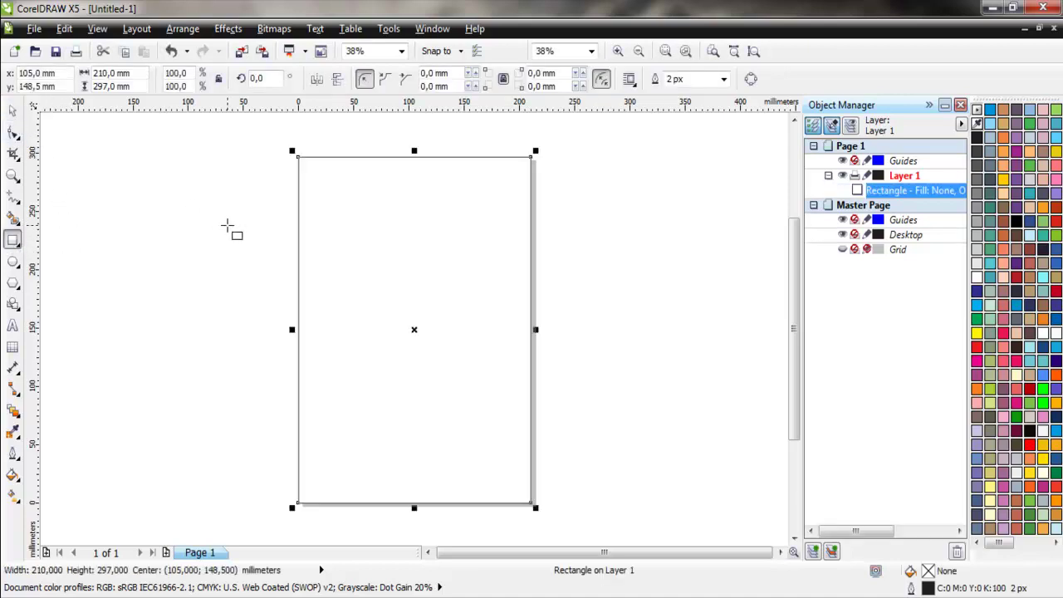
left_click(1001, 514)
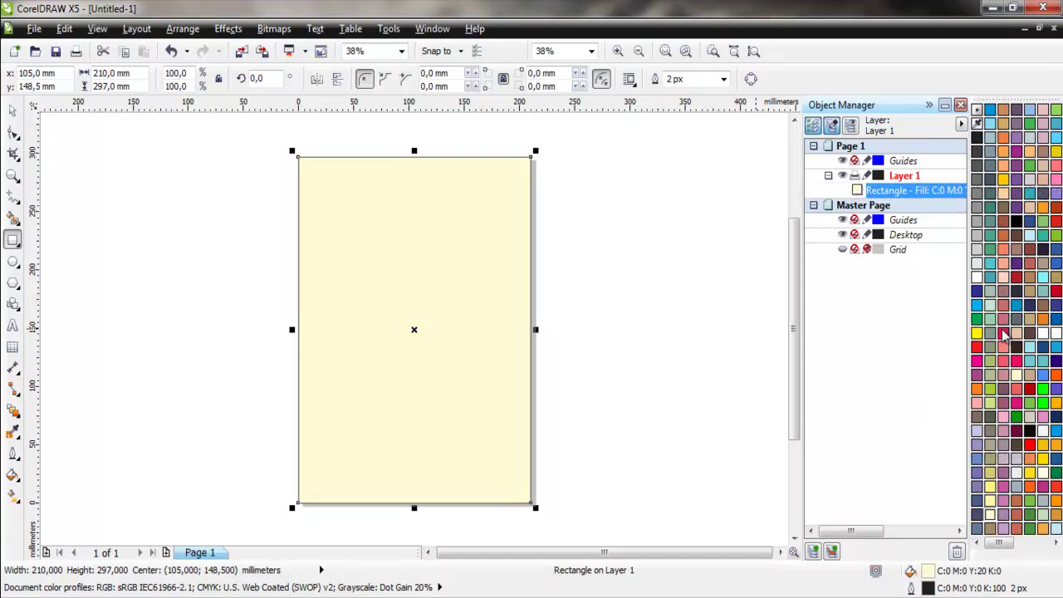
right_click(992, 273)
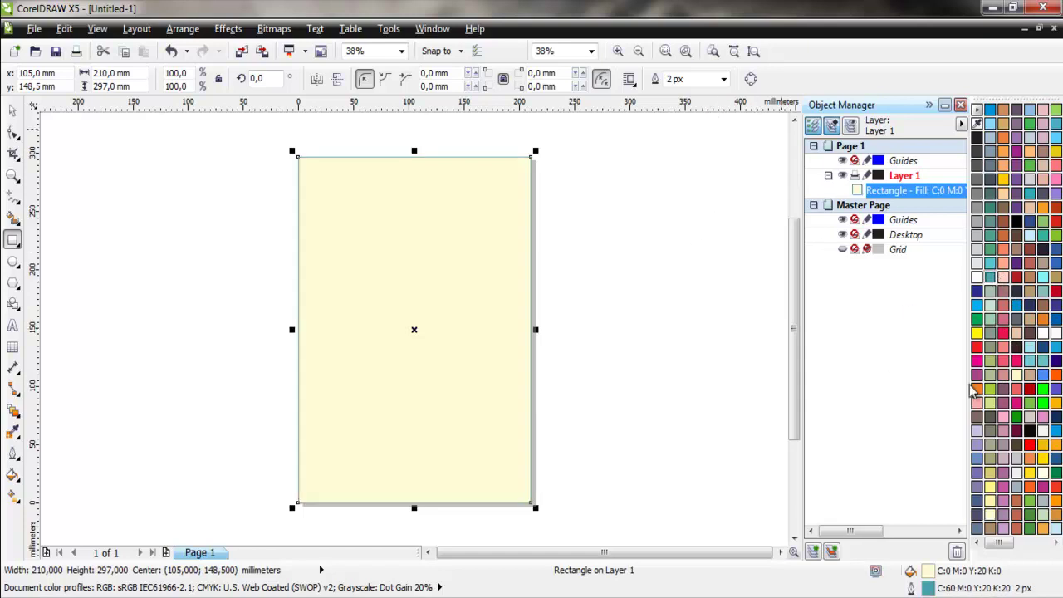
left_click(1041, 513)
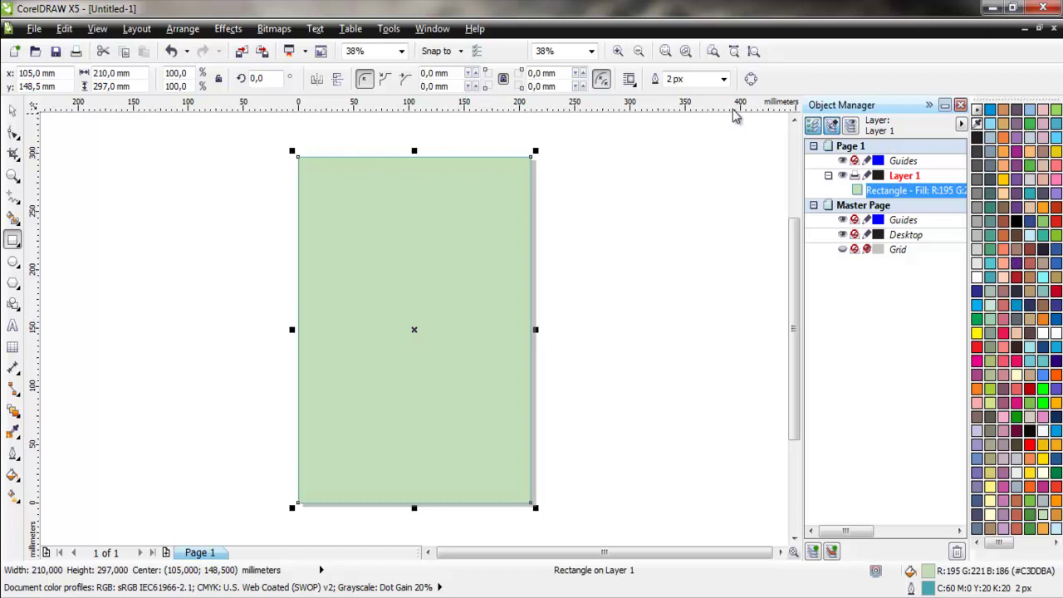
Set the background rectangle's outline width to 16 px
left_click(723, 78)
left_click(688, 158)
left_click(723, 79)
left_click(679, 168)
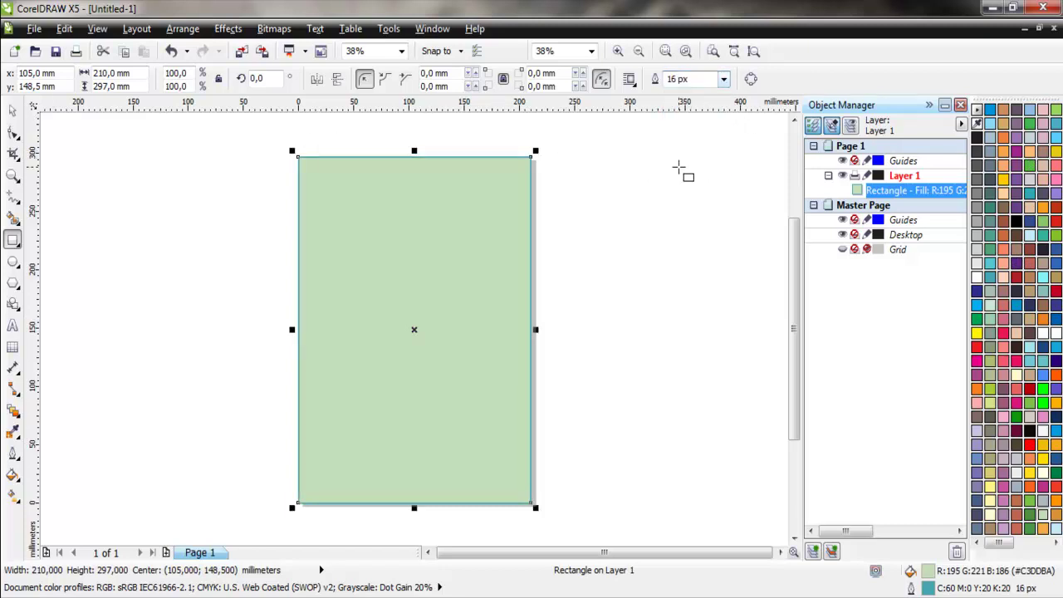
left_click(13, 109)
left_click(98, 194)
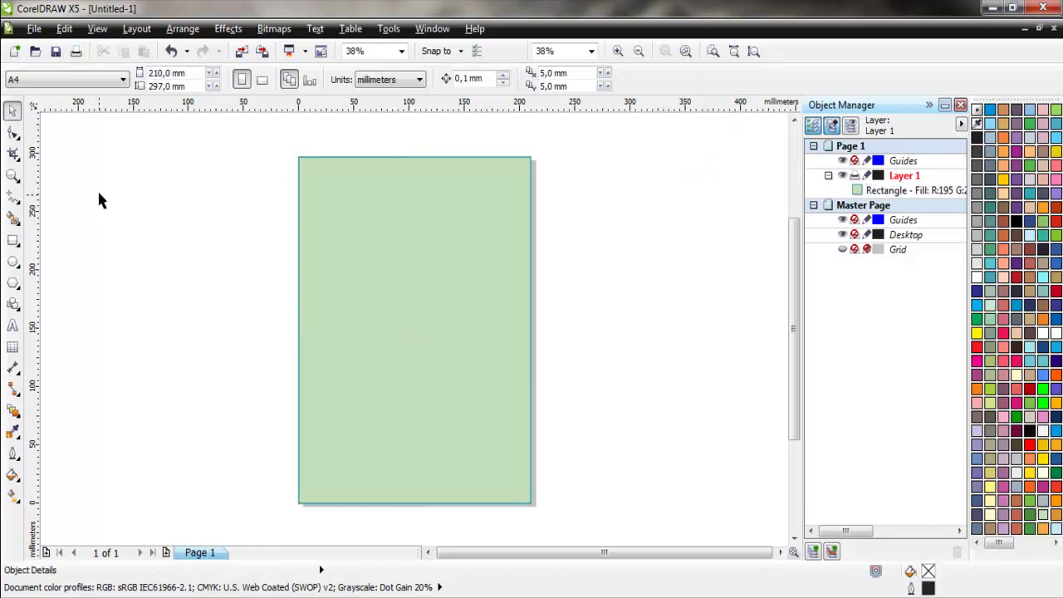
Draw a thin strip along the page top with crimson fill and outline
scroll(333, 134, "up", 2)
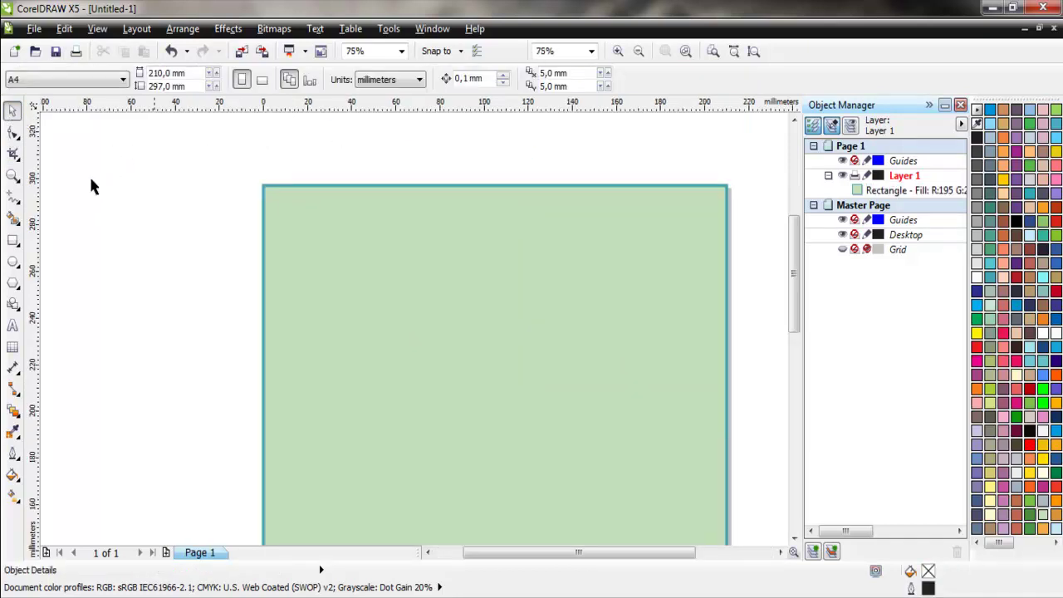
left_click(12, 240)
left_click_drag(266, 185, 728, 196)
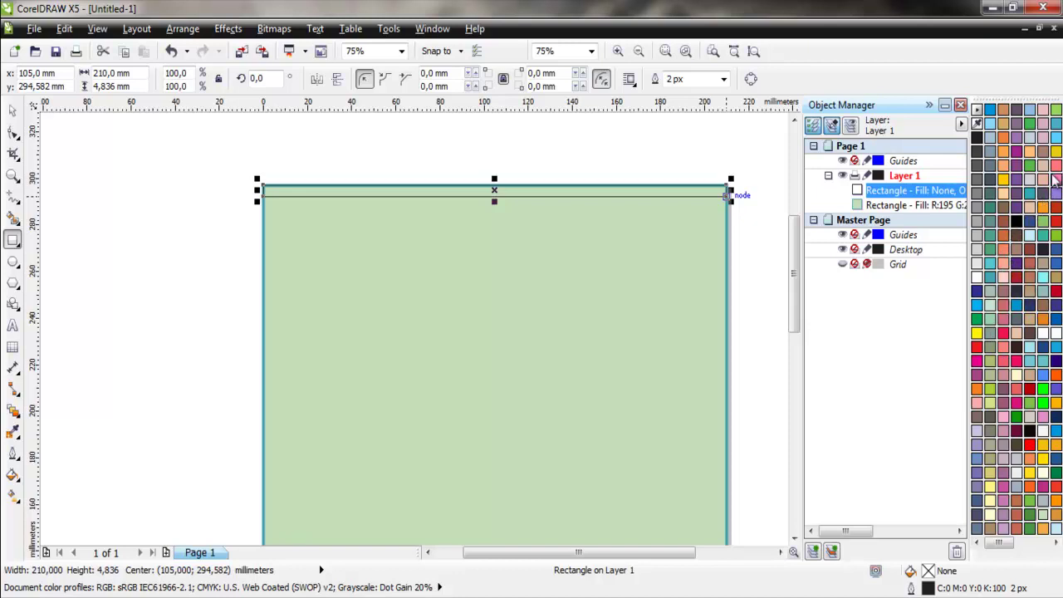
left_click(1002, 333)
right_click(1002, 333)
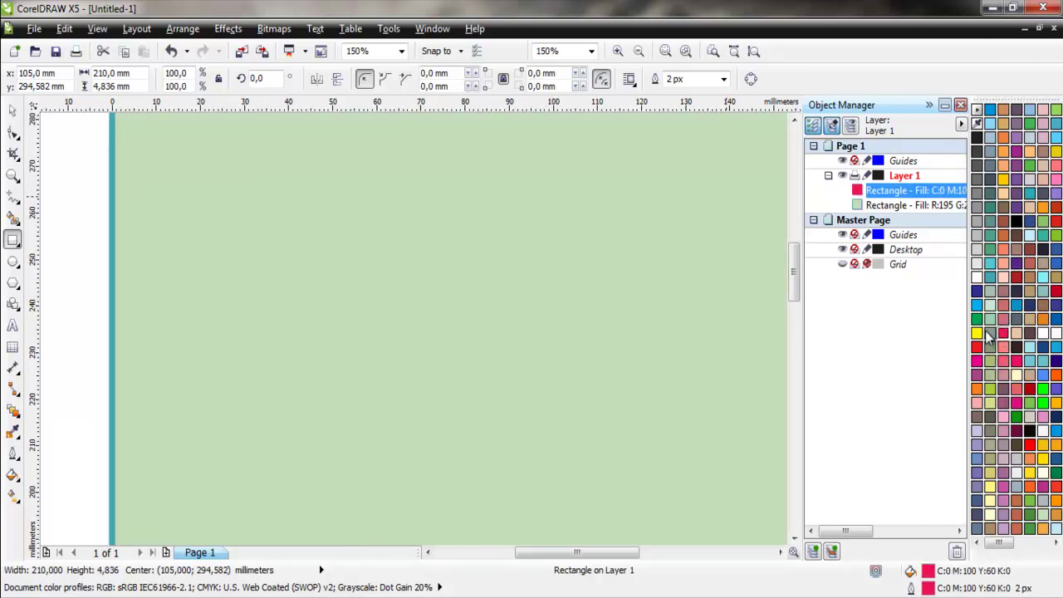
Give the strip a 2 px outline and zoom to 44% to show the whole page
left_click(723, 79)
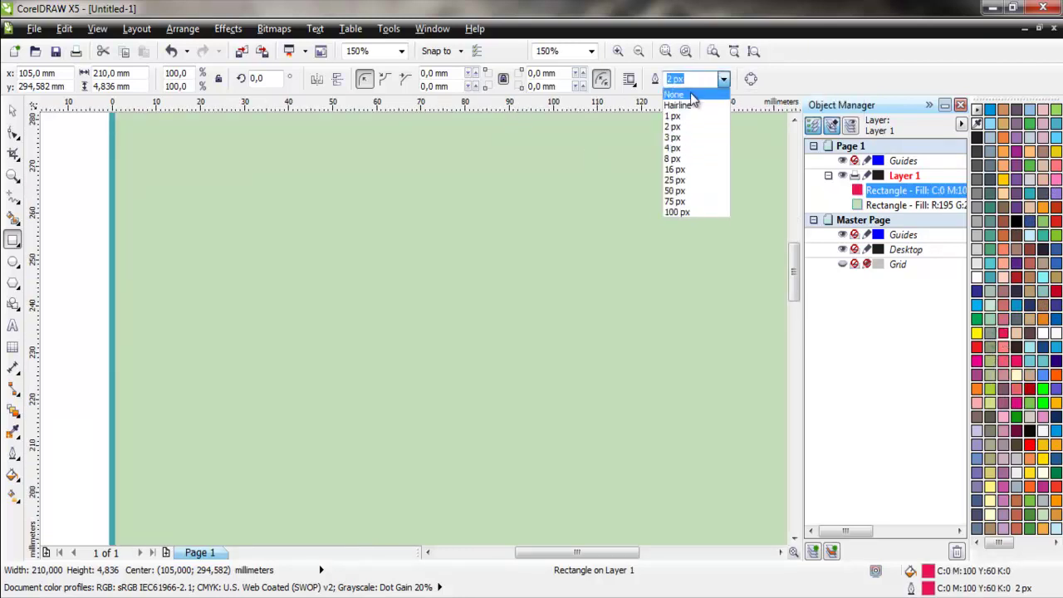
left_click(671, 126)
left_click(13, 112)
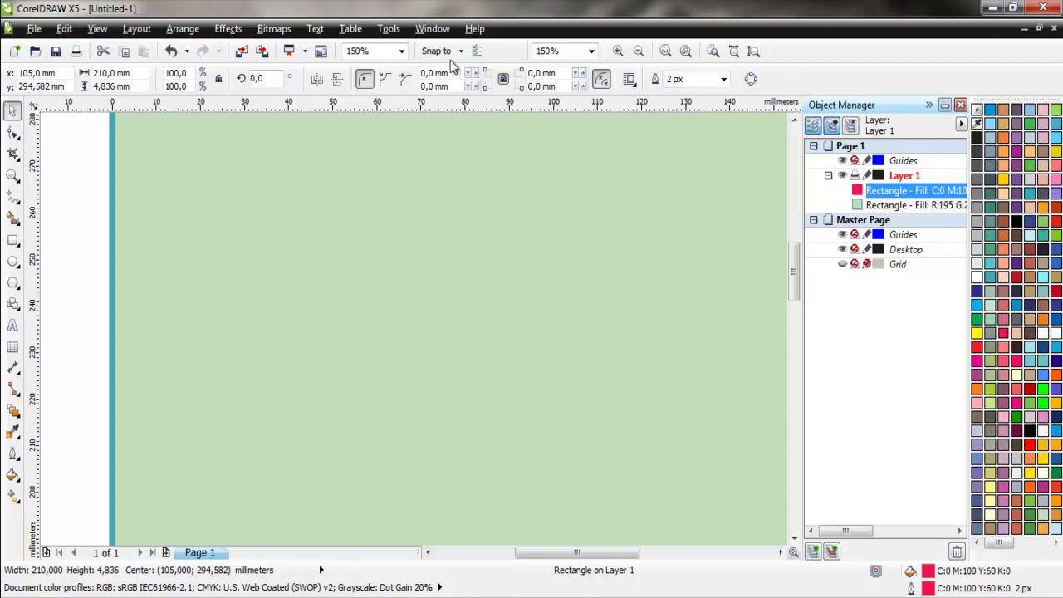
left_click(401, 51)
left_click(361, 88)
left_click(585, 122)
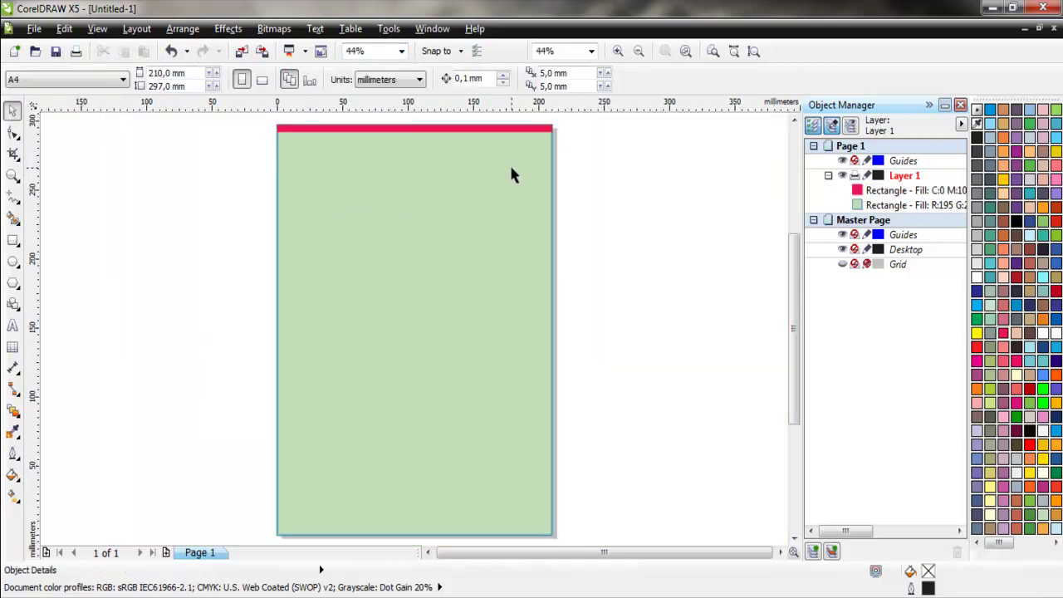
left_click(511, 168)
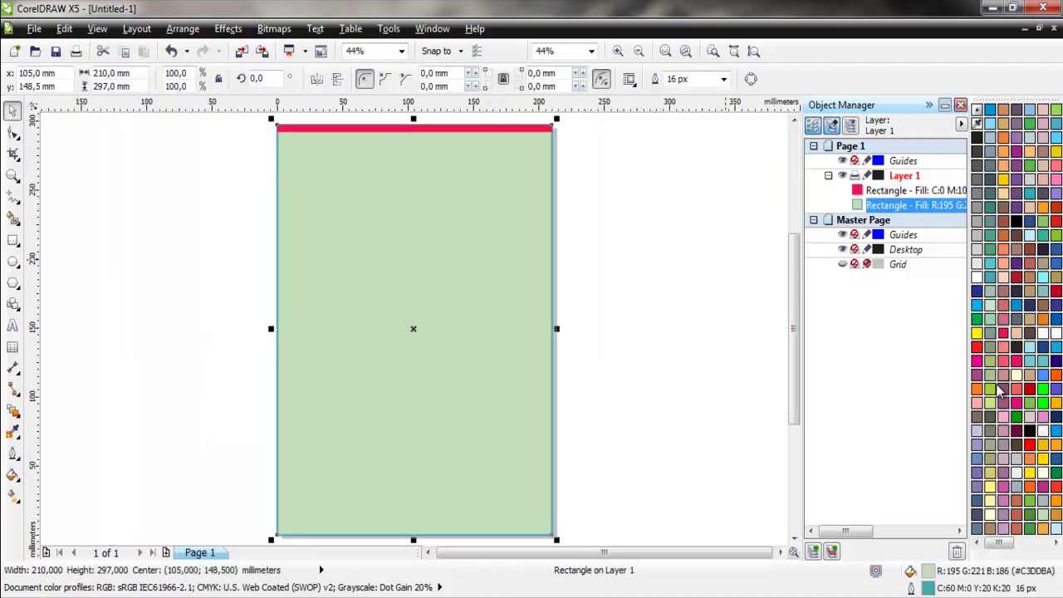
Give the page background a crimson outline and a pale yellow fill
right_click(1002, 333)
left_click(676, 295)
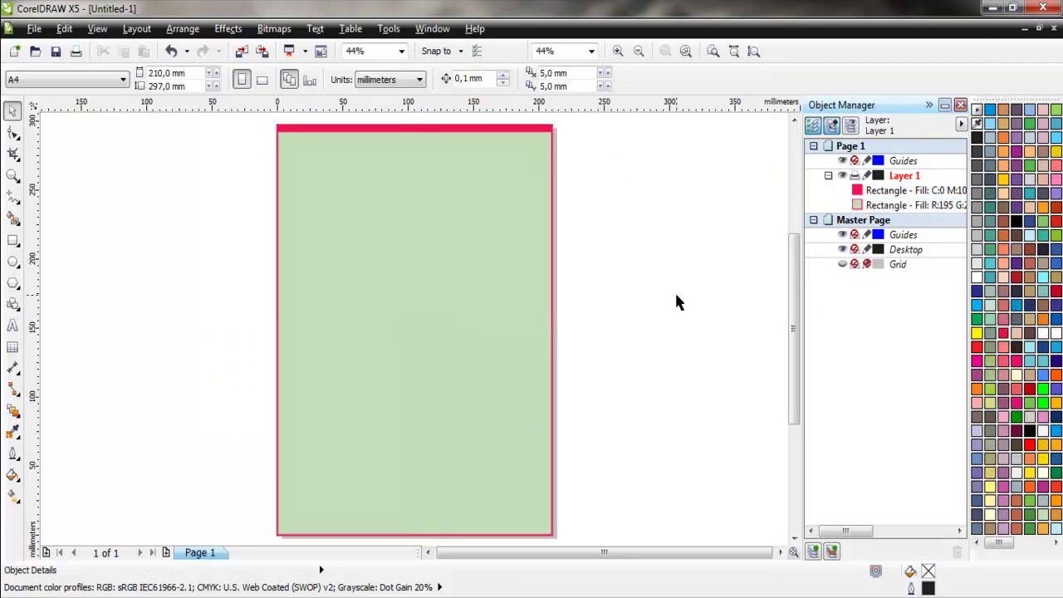
left_click(490, 308)
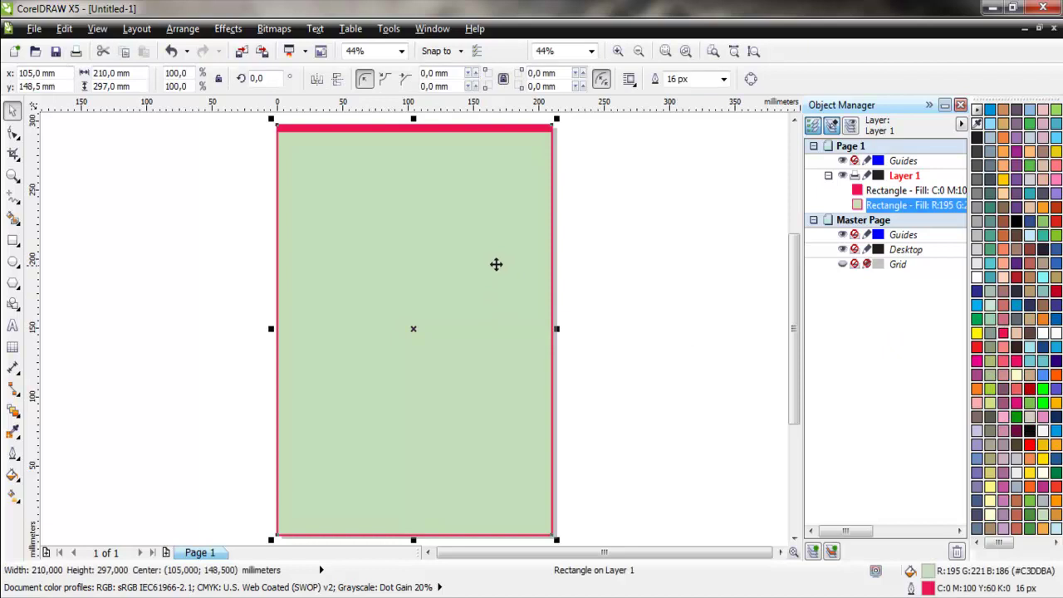
left_click(990, 516)
left_click(613, 396)
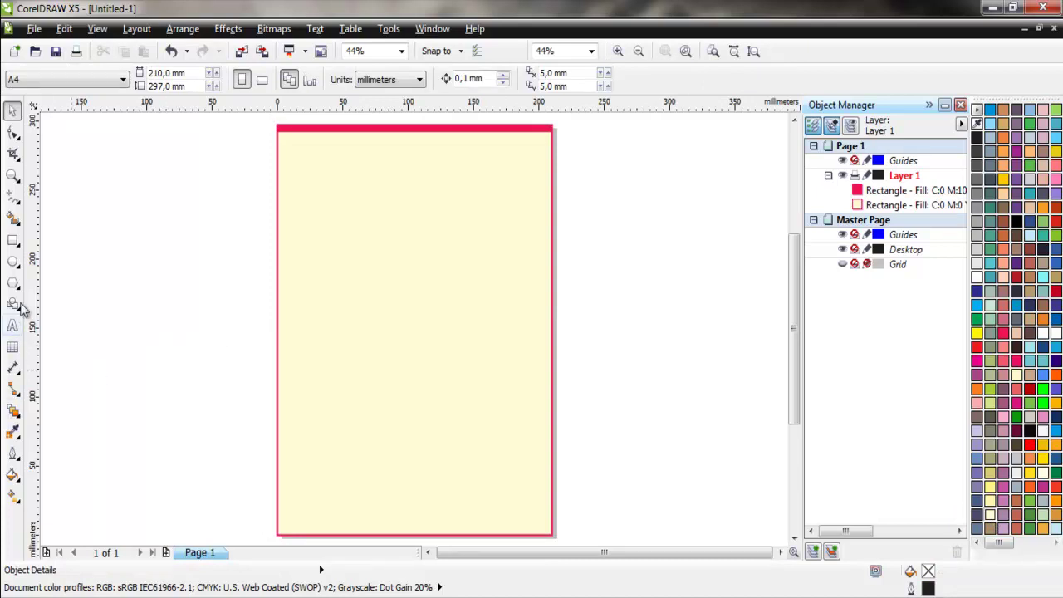
Draw a 210 × 20 mm band along the page bottom, filled crimson after trying salmon
left_click(13, 241)
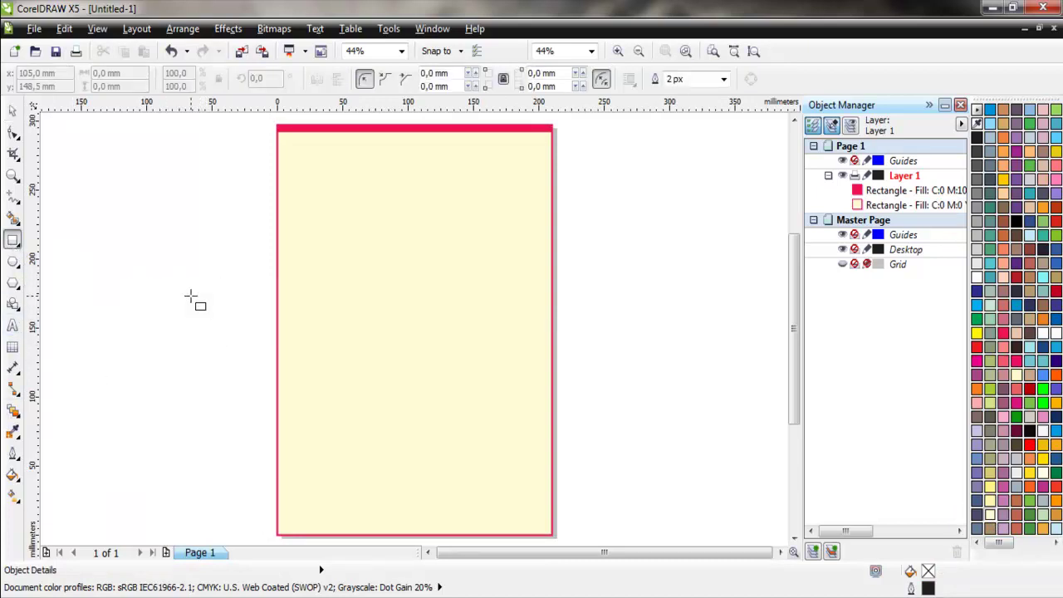
mouse_move(278, 507)
left_mouse_down()
mouse_move(552, 529)
mouse_move(553, 538)
left_mouse_up()
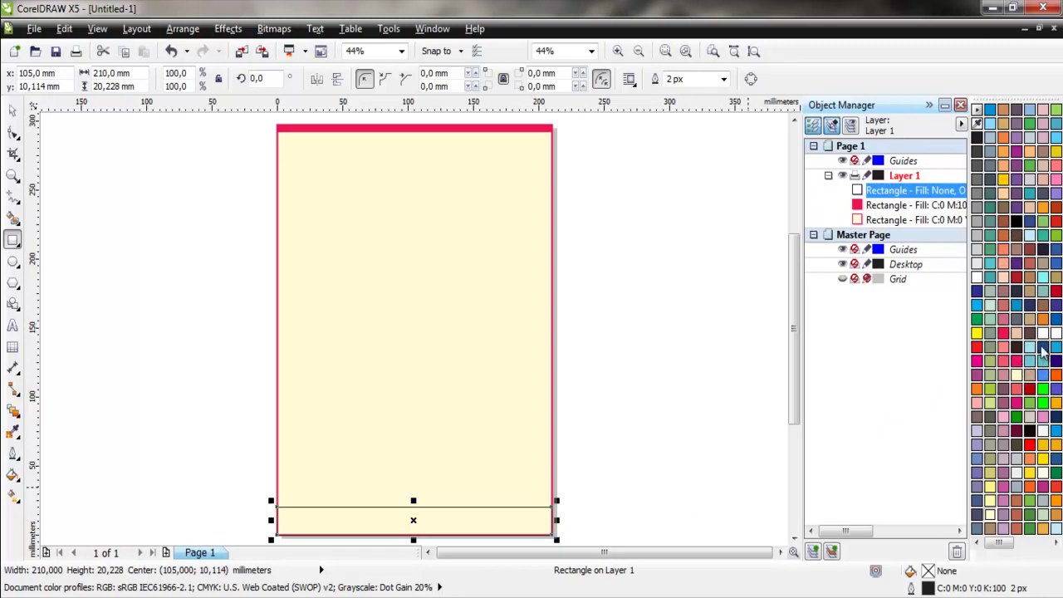
left_click(1056, 167)
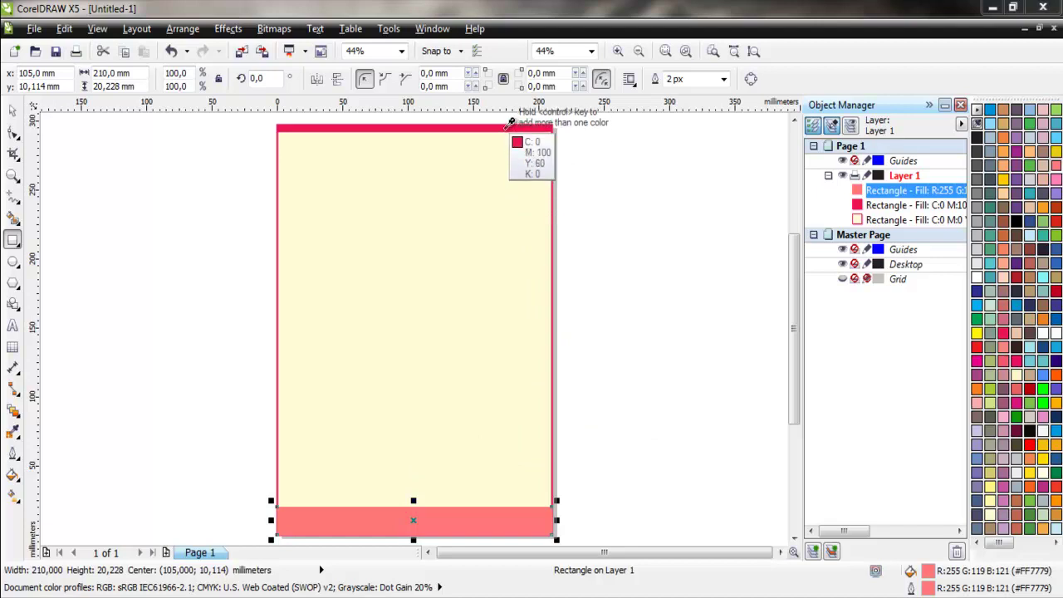
left_click(1003, 333)
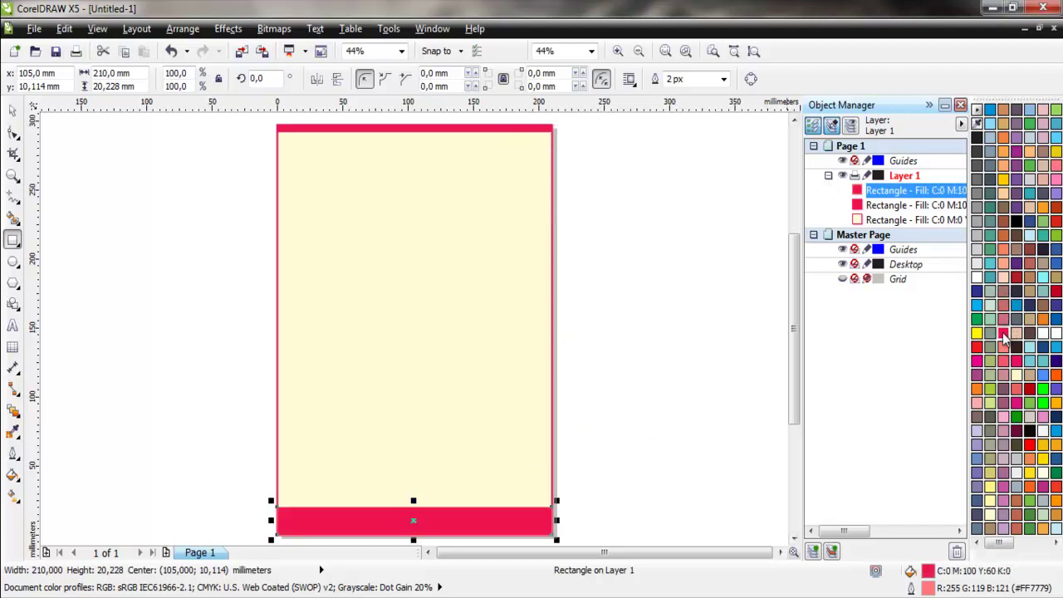
left_click(12, 134)
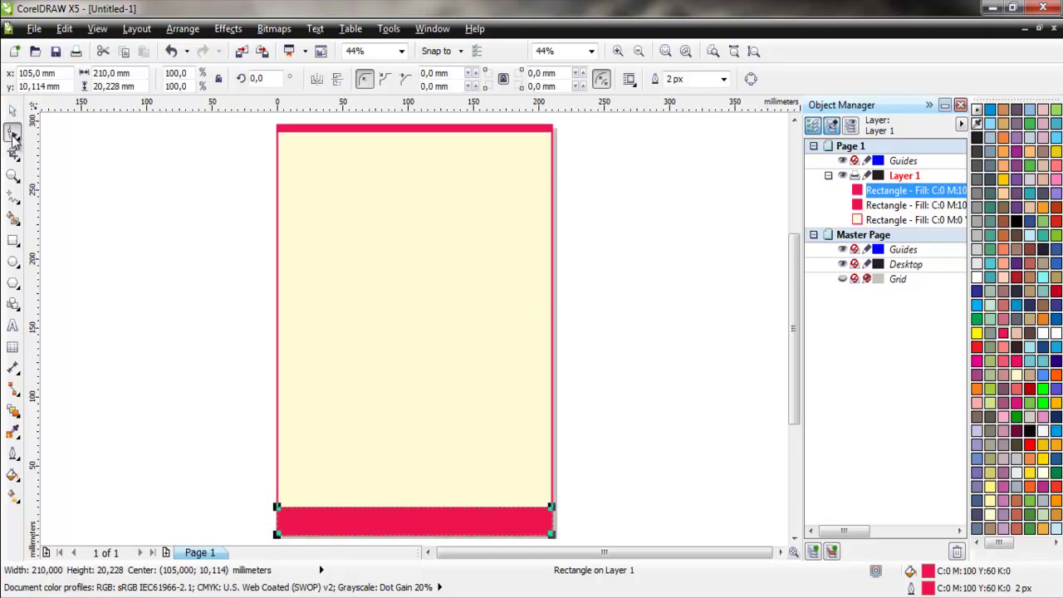
Raise the corner radius to 1,2 mm and drag the band's corner nodes to round its top corners
left_click(472, 72)
left_click(474, 73)
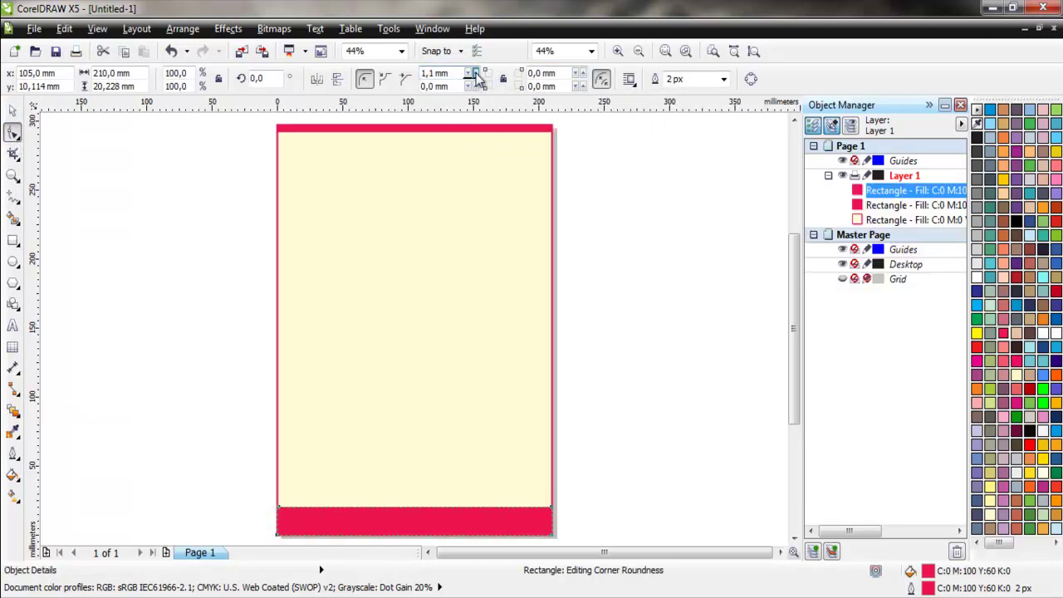
left_click(474, 72)
scroll(272, 527, "up", 2)
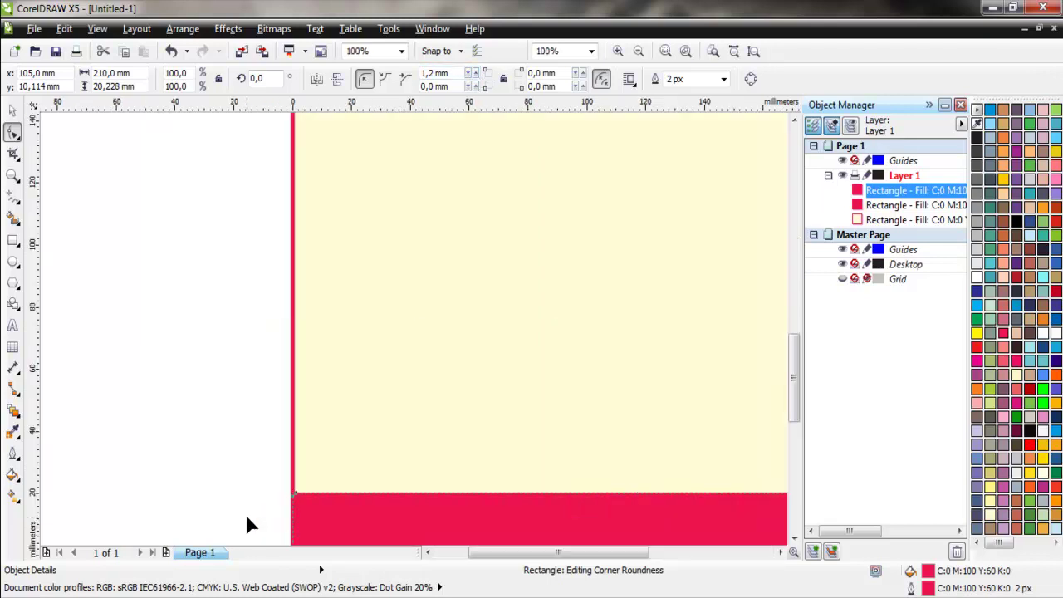
scroll(315, 514, "up", 3)
scroll(315, 508, "up", 2)
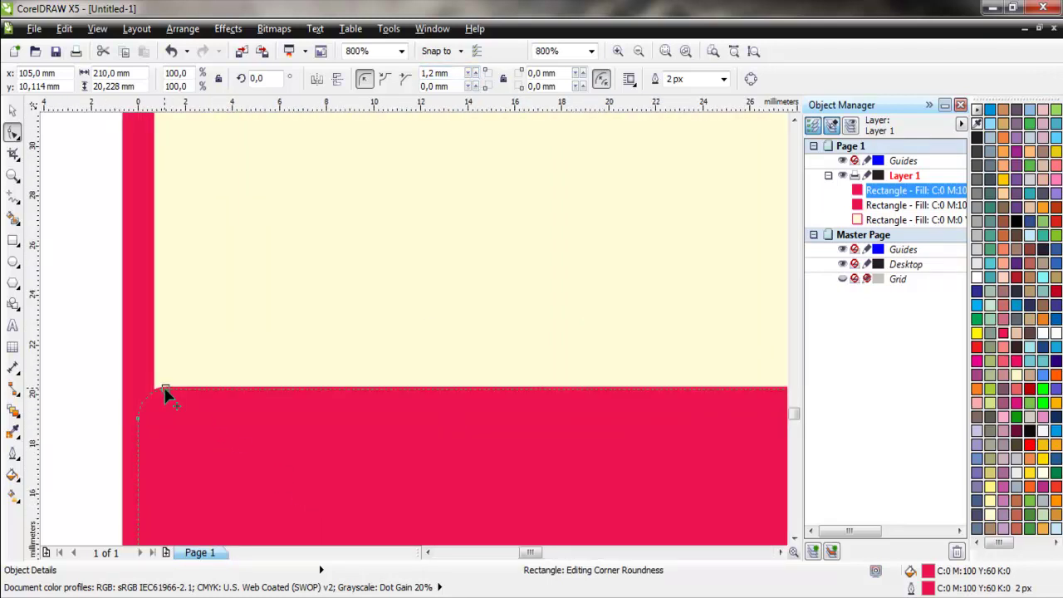
left_click_drag(185, 390, 189, 389)
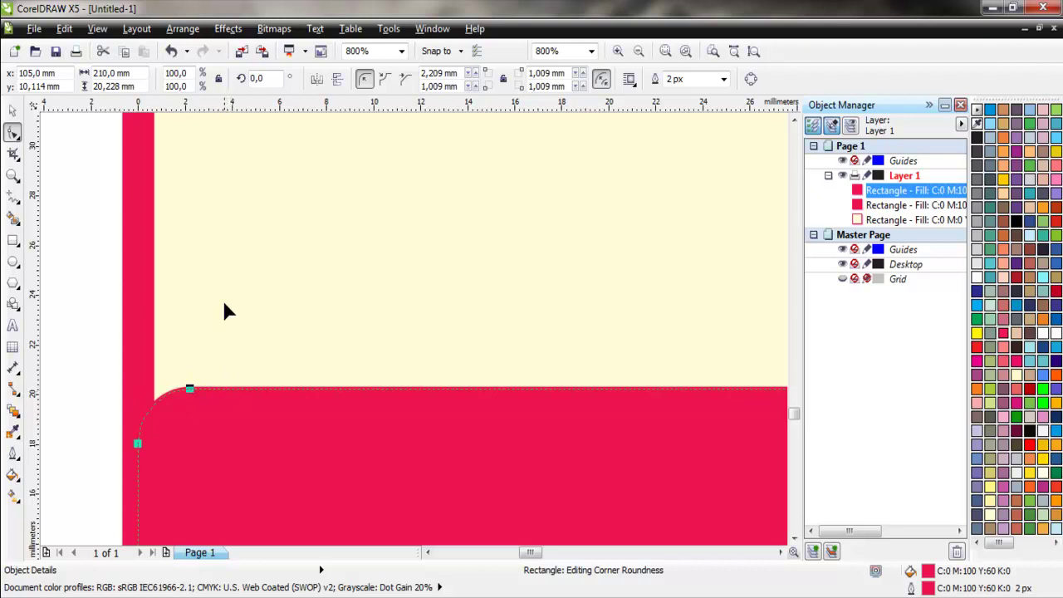
scroll(224, 311, "down", 3)
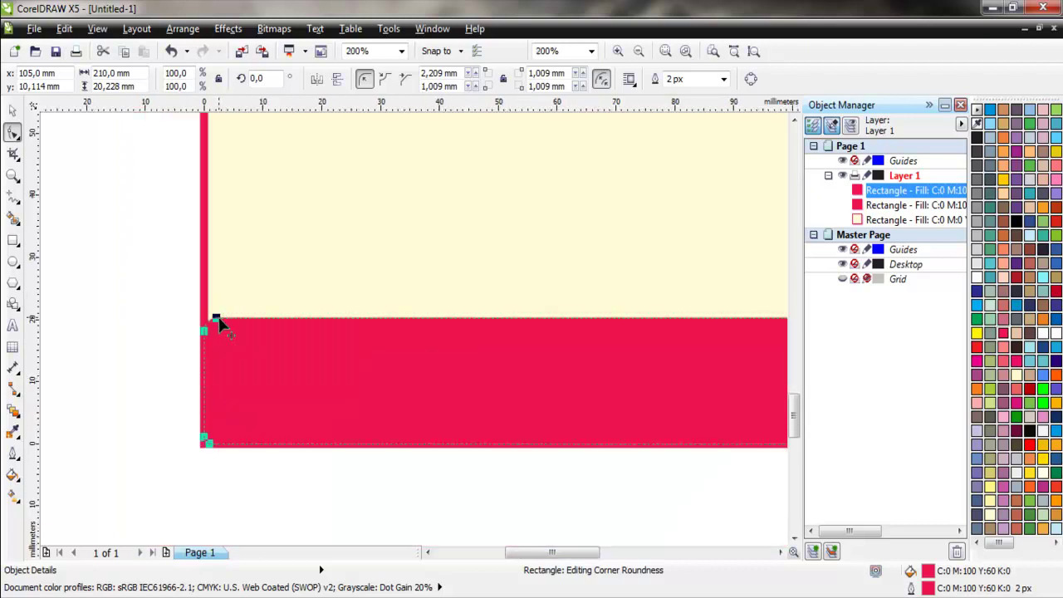
left_click_drag(216, 318, 227, 317)
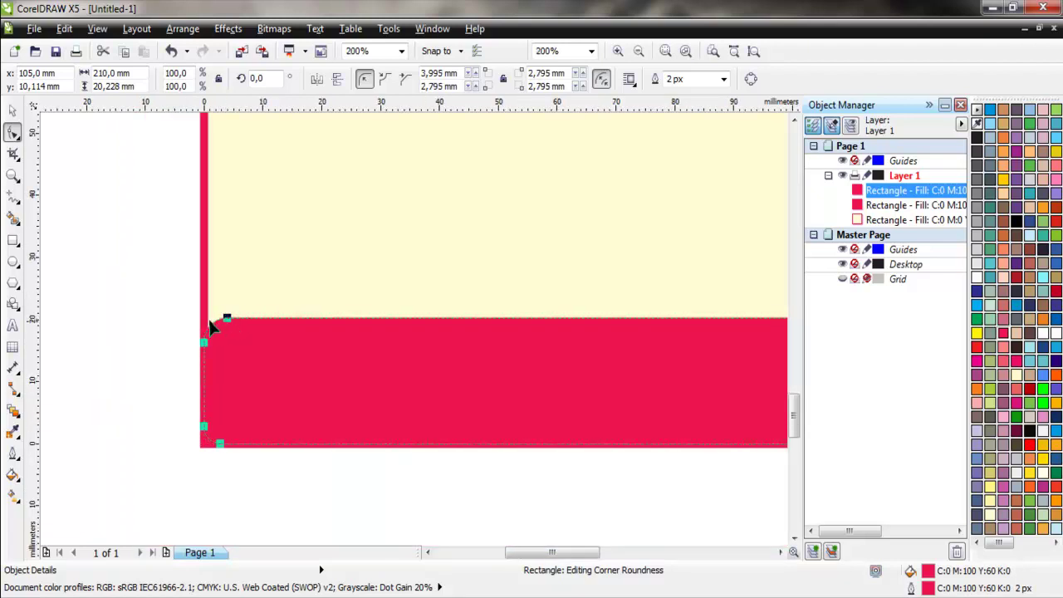
Reselect the bottom band to check its corner radius value, then deselect it
left_click(13, 110)
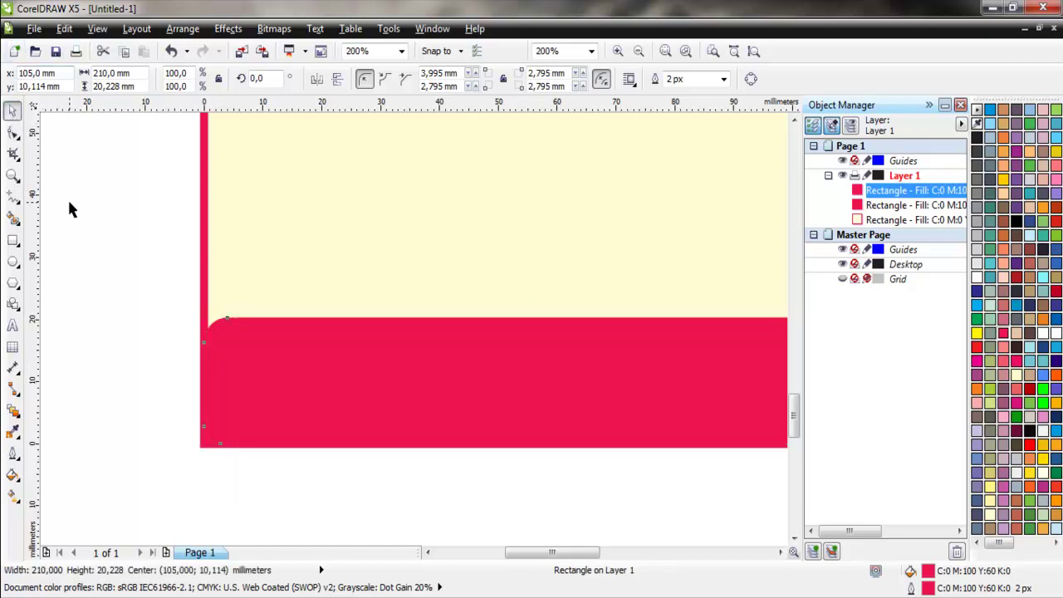
left_click(69, 206)
scroll(113, 285, "down", 3)
scroll(363, 291, "up", 1)
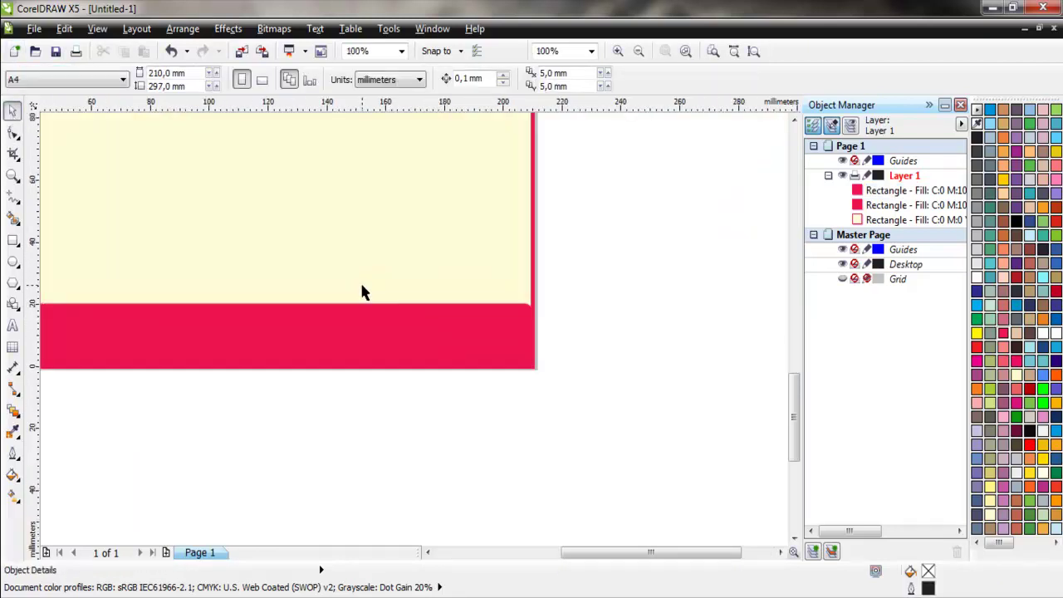
scroll(496, 309, "up", 1)
left_click(496, 309)
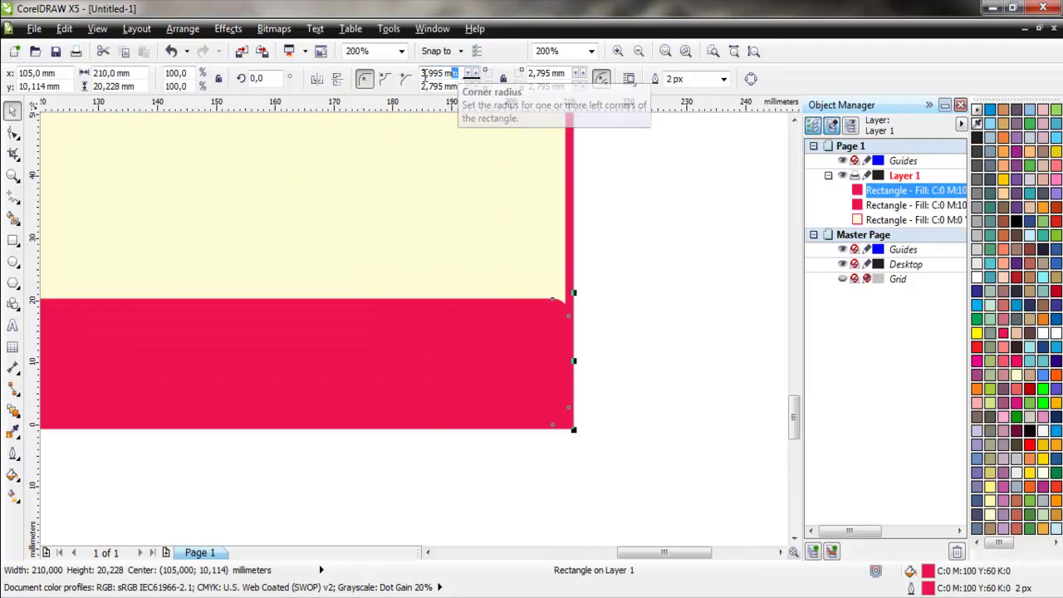
left_click(452, 73)
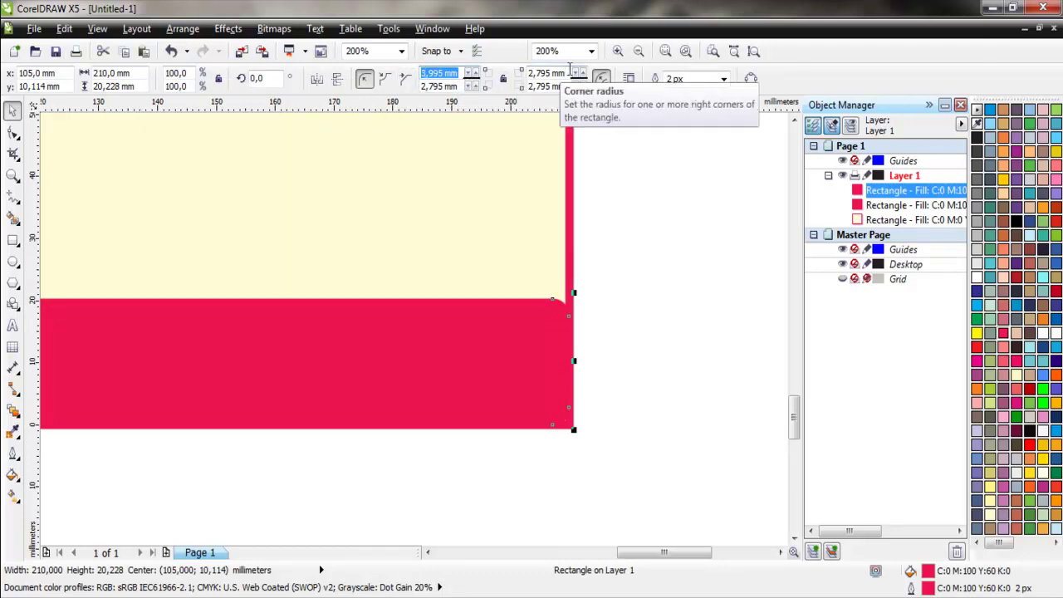
left_click(608, 181)
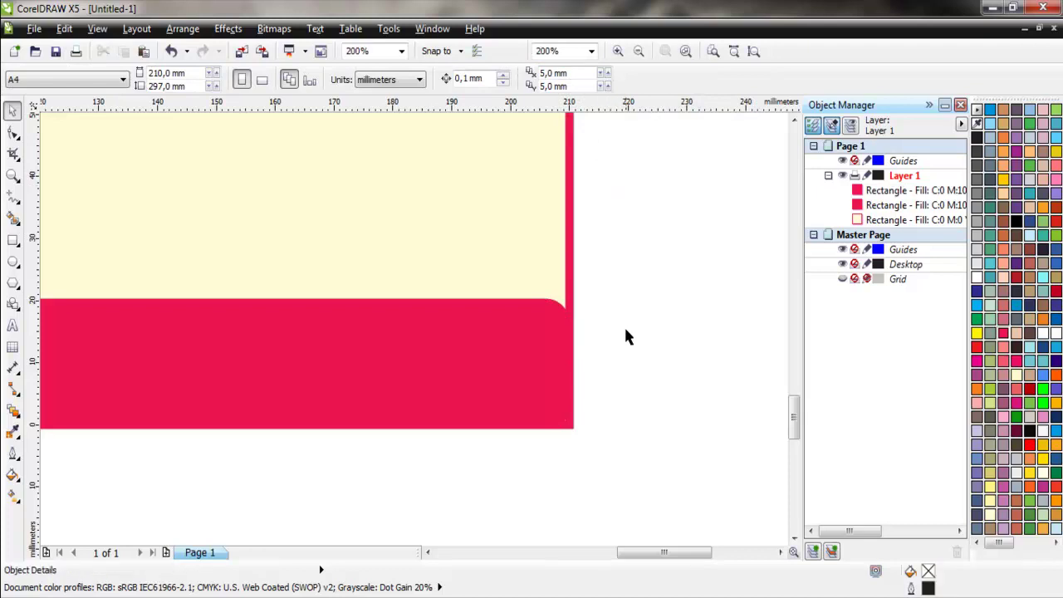
scroll(625, 330, "down", 1)
scroll(626, 330, "down", 1)
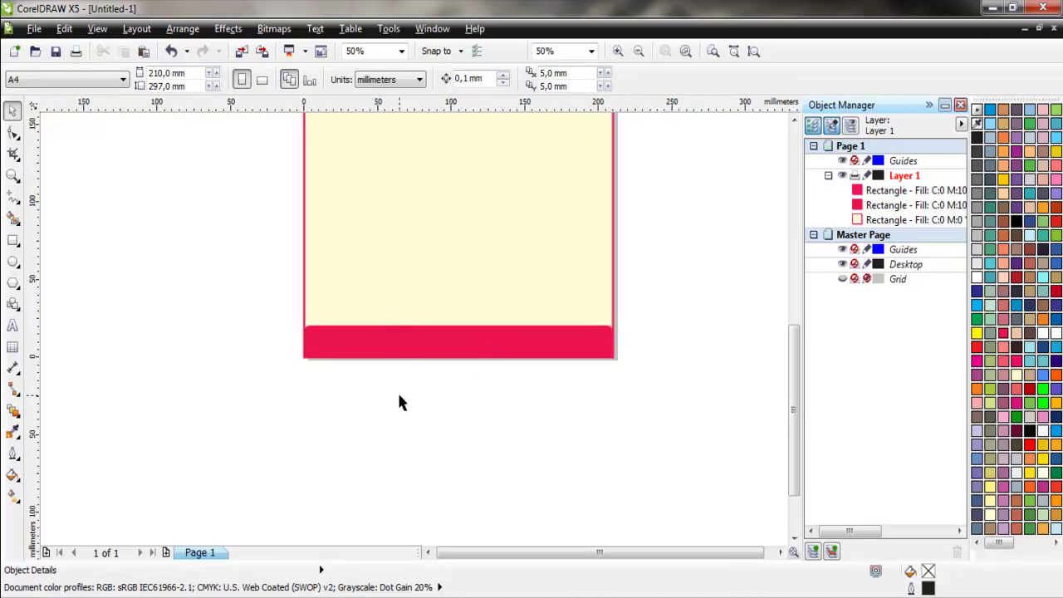
scroll(399, 397, "down", 1)
scroll(404, 134, "up", 1)
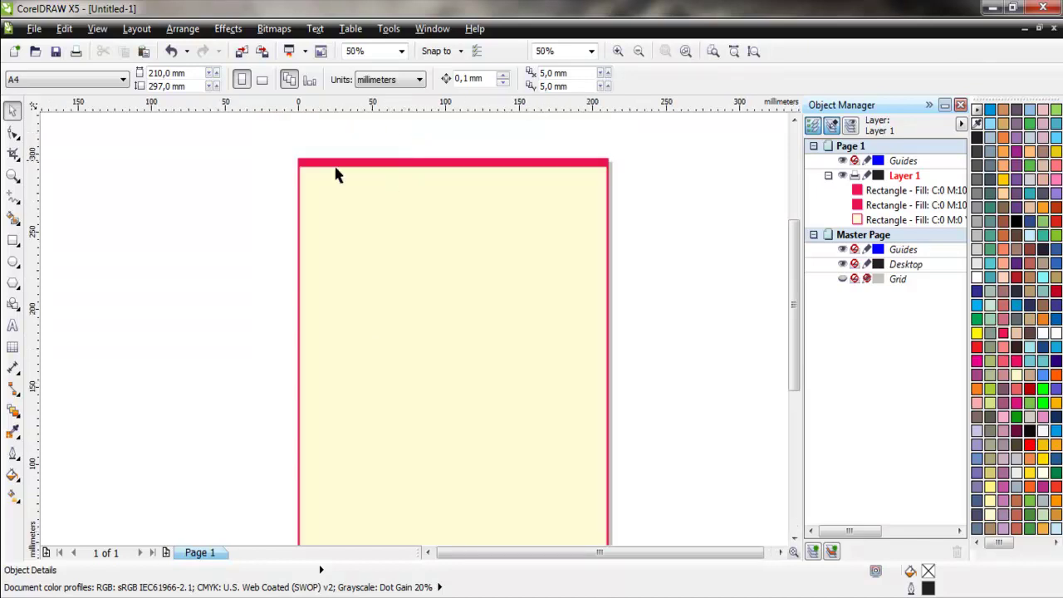
Draw a full-width crimson header block about 47 mm tall below the top strip
left_click(13, 239)
left_click_drag(299, 185, 607, 259)
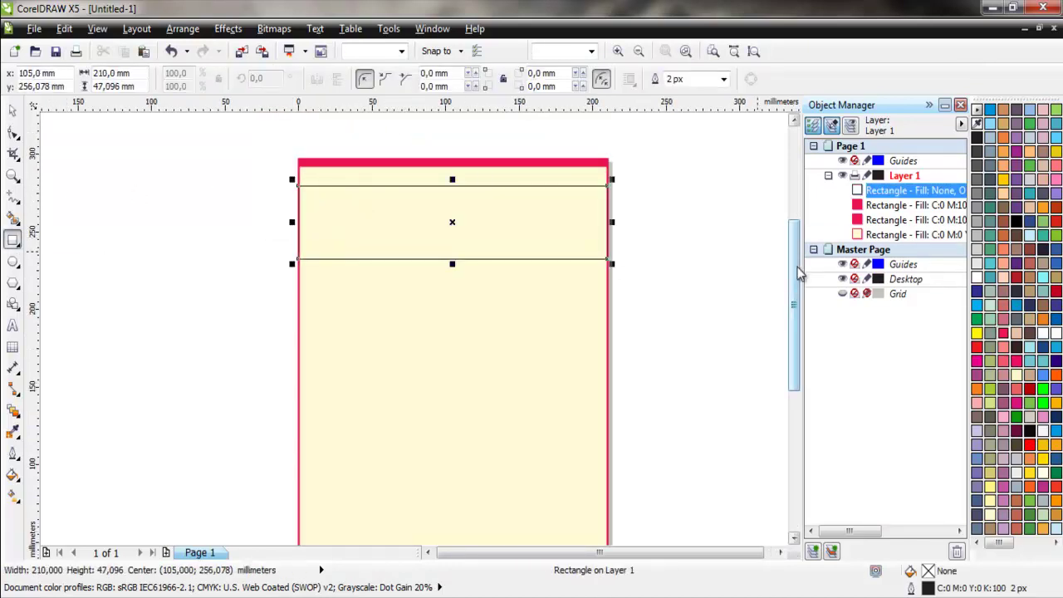
left_click(1003, 333)
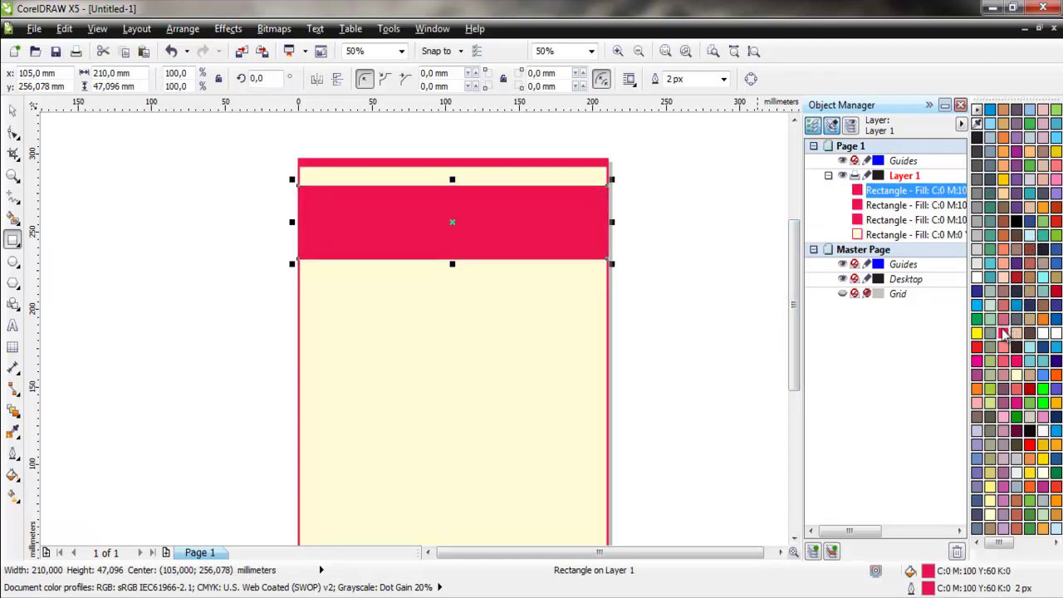
left_click(13, 110)
left_click(95, 157)
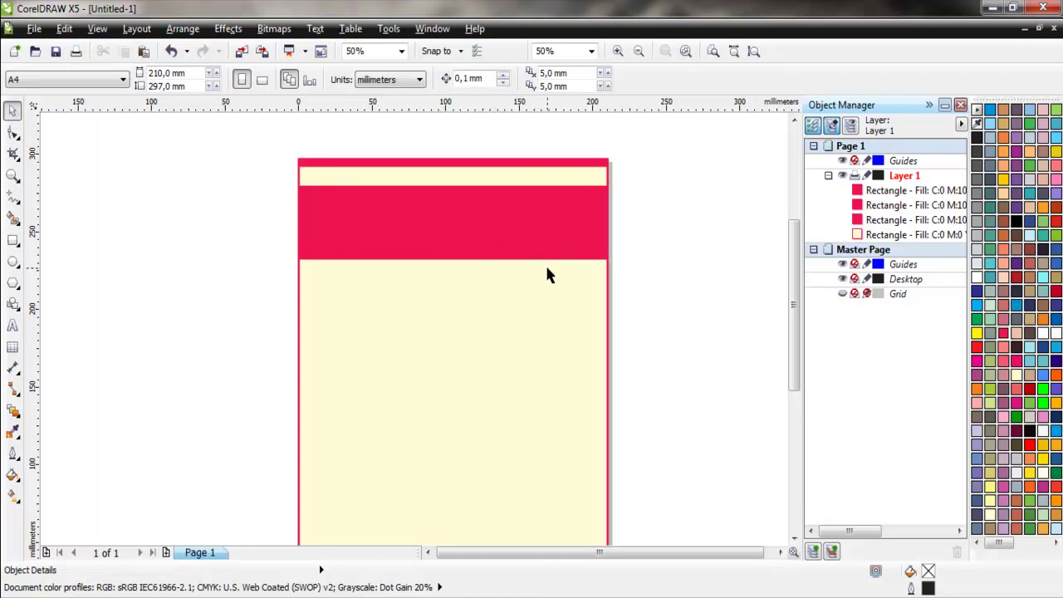
Zoom in on the top of the page around the header
scroll(590, 265, "down", 1)
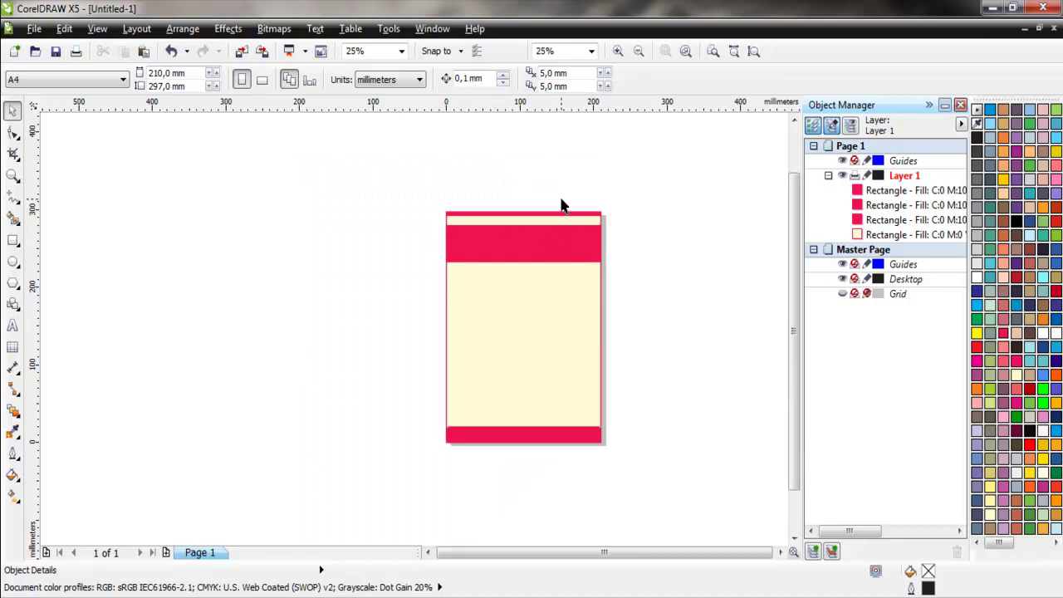
scroll(561, 205, "up", 1)
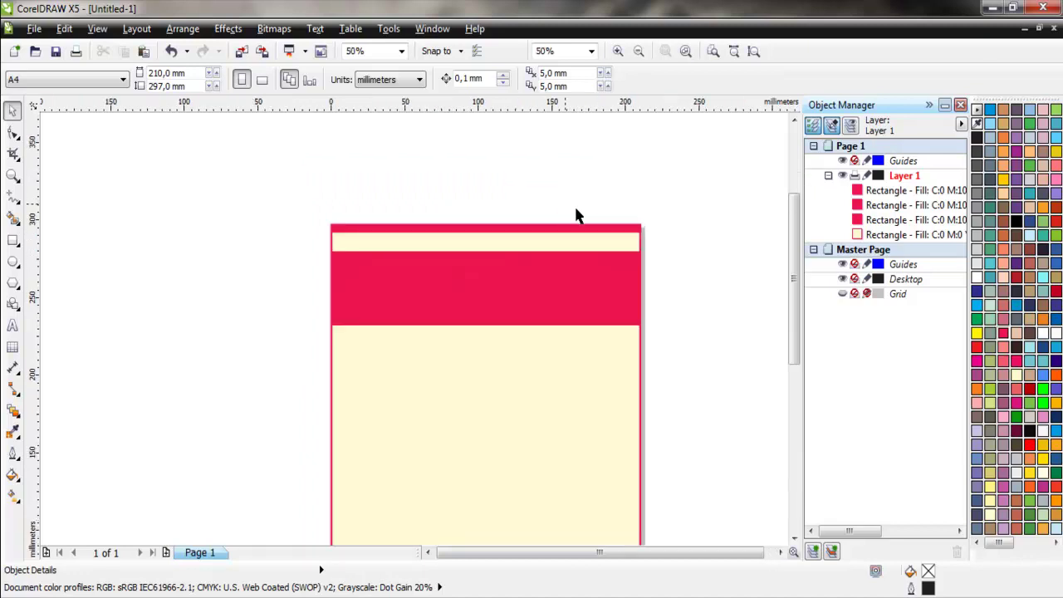
left_click(12, 176)
left_click_drag(290, 203, 695, 381)
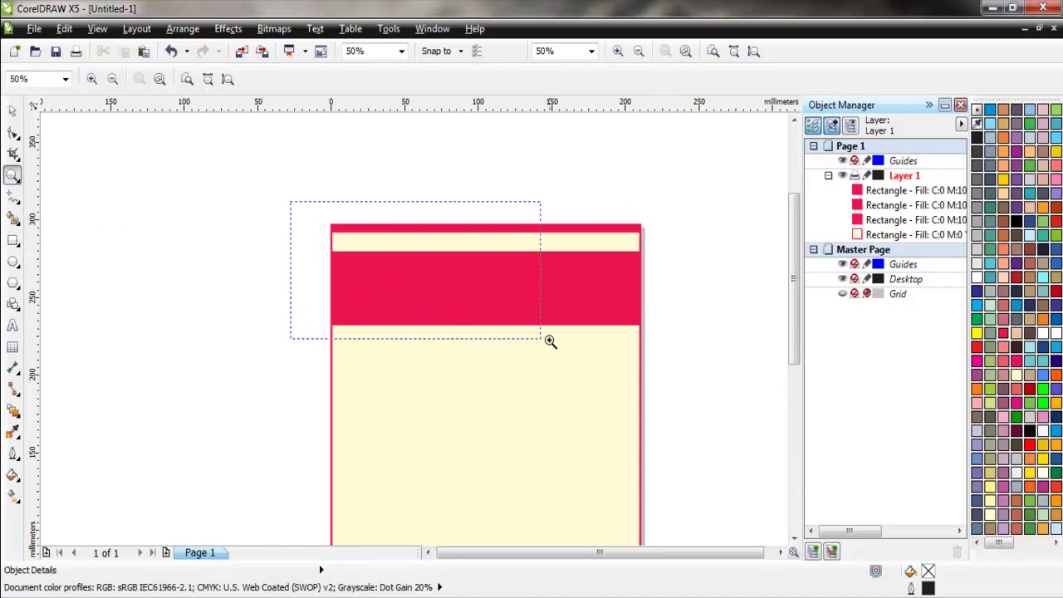
Draw an unfilled rectangle above the page and switch document units to centimeters
left_click(12, 240)
left_click_drag(328, 146, 478, 296)
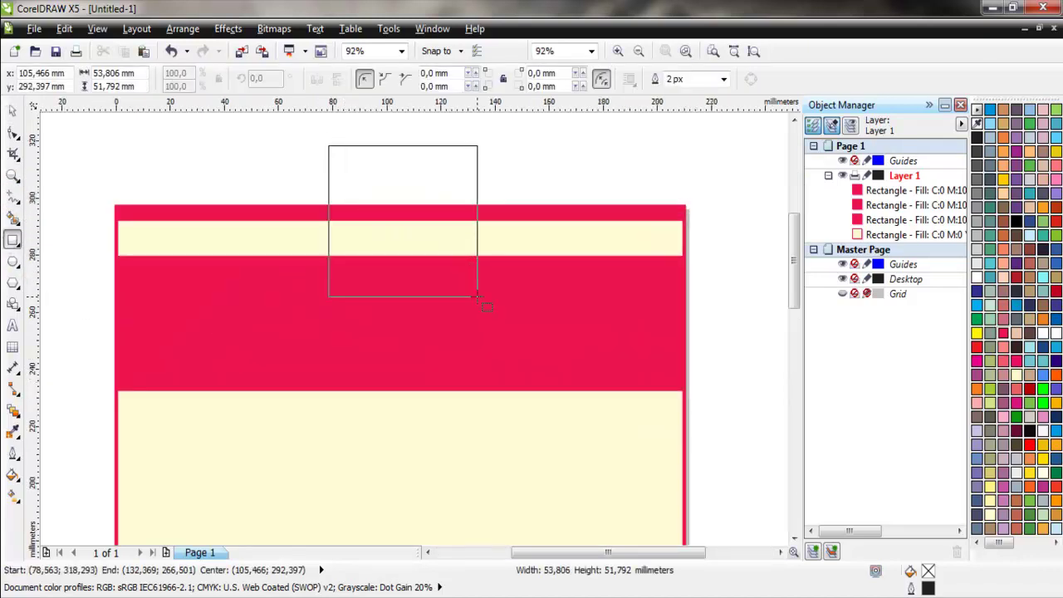
left_click(13, 110)
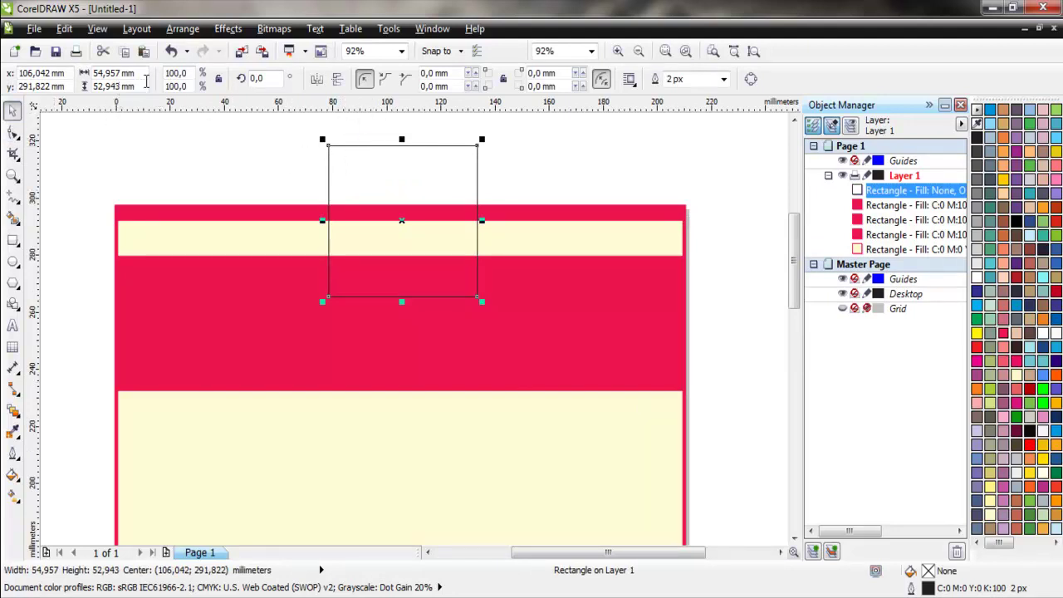
left_click(199, 153)
left_click(420, 80)
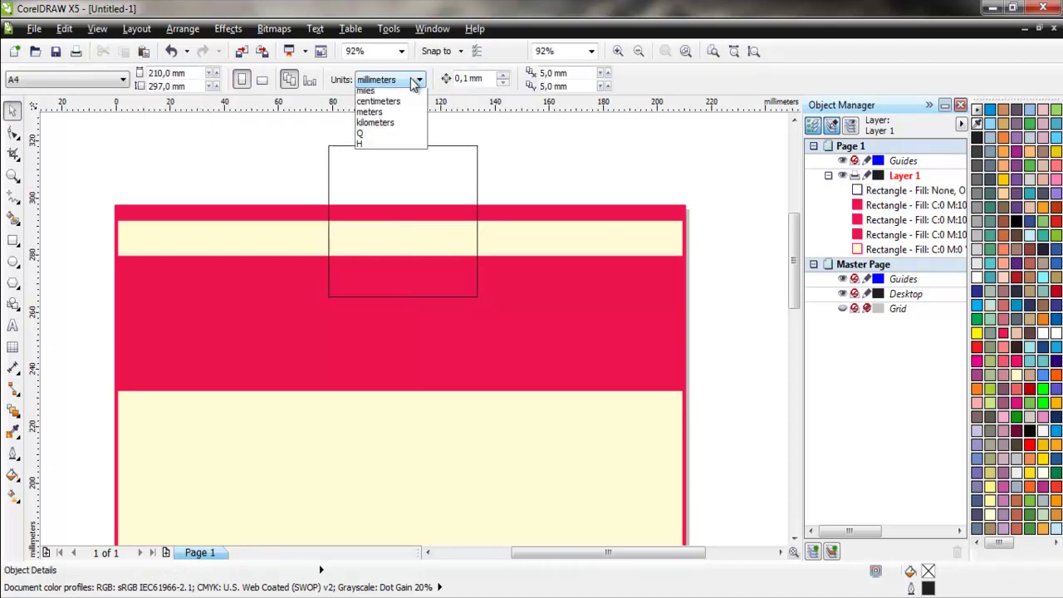
left_click(376, 201)
Size the rectangle to 3 × 4 cm
left_click(354, 161)
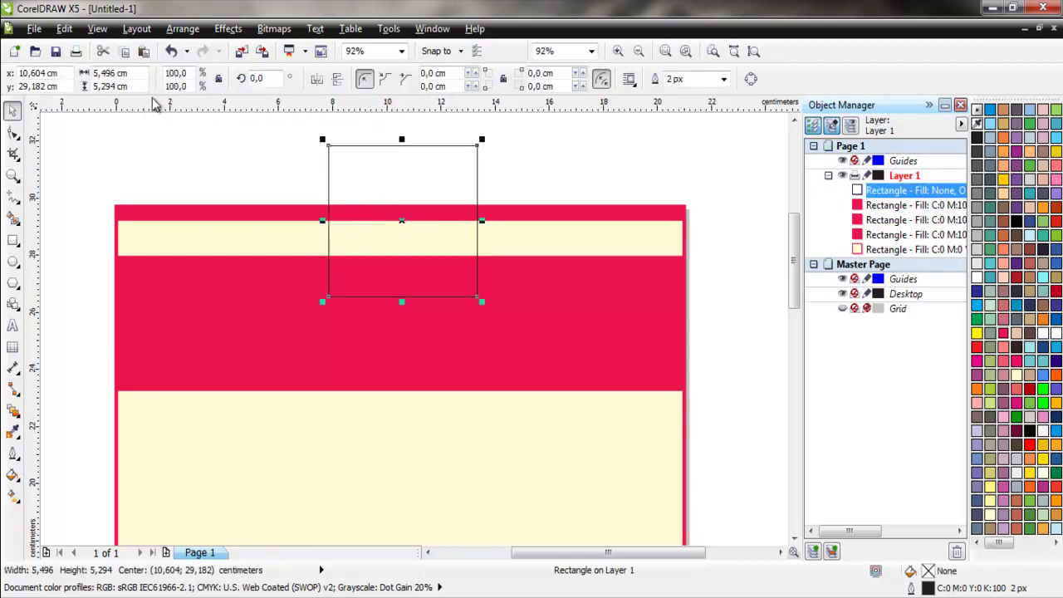
left_click_drag(135, 73, 84, 74)
type("3")
key("Tab")
type("4")
key("Return")
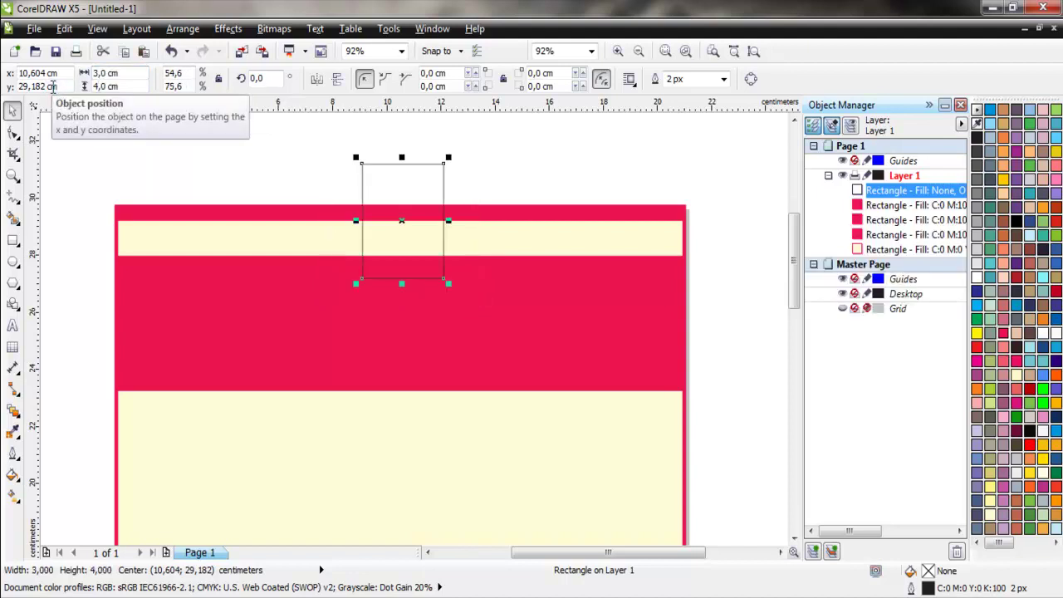
Move the rectangle over the header's left side and enlarge it to about 5.2 × 7 cm
left_click_drag(387, 185, 196, 249)
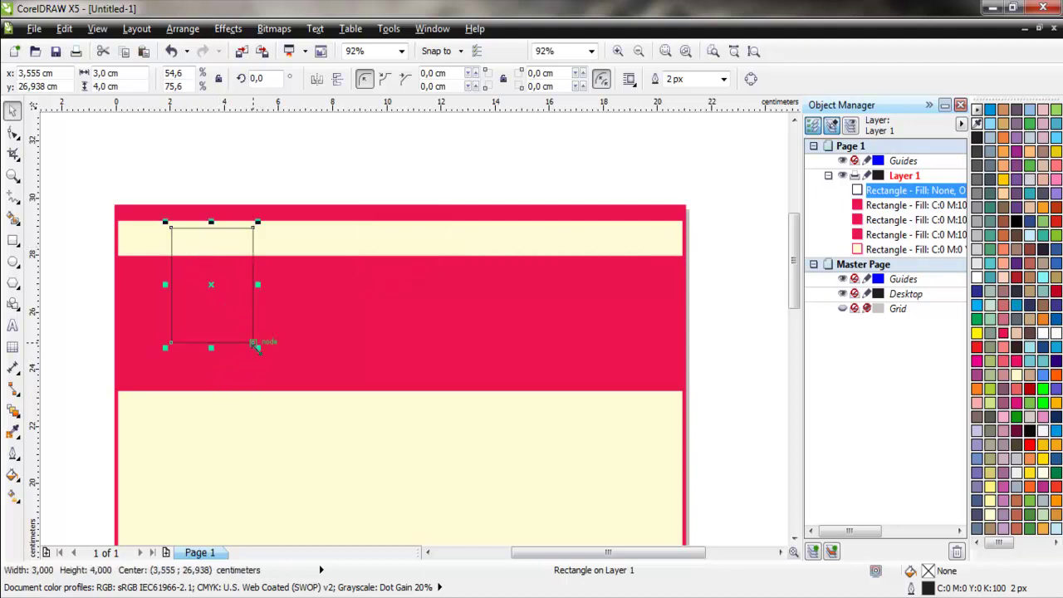
left_click_drag(256, 347, 321, 430)
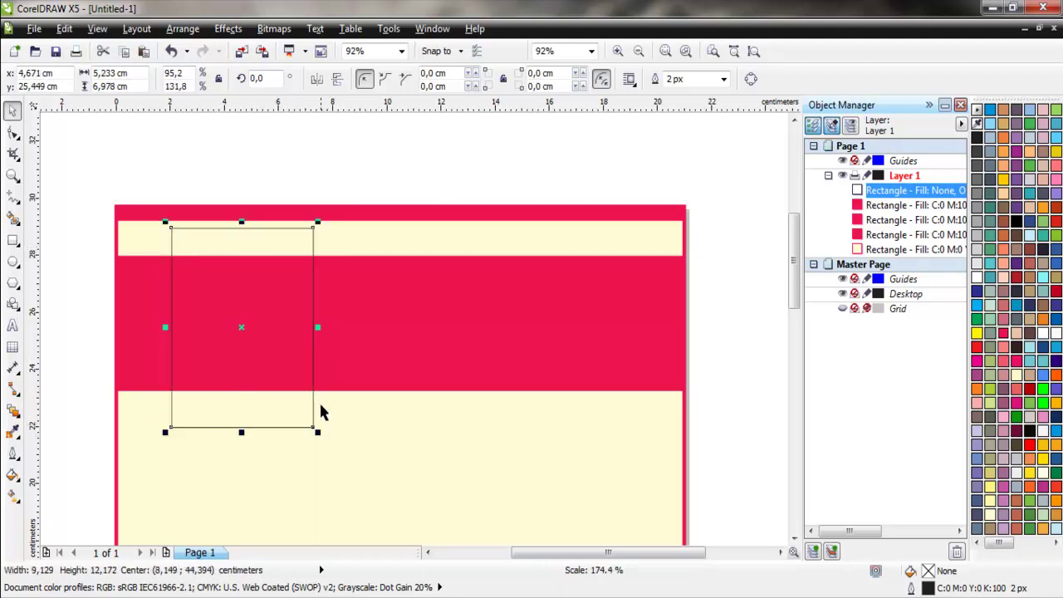
left_click(375, 181)
scroll(375, 181, "down", 2)
scroll(375, 181, "down", 1)
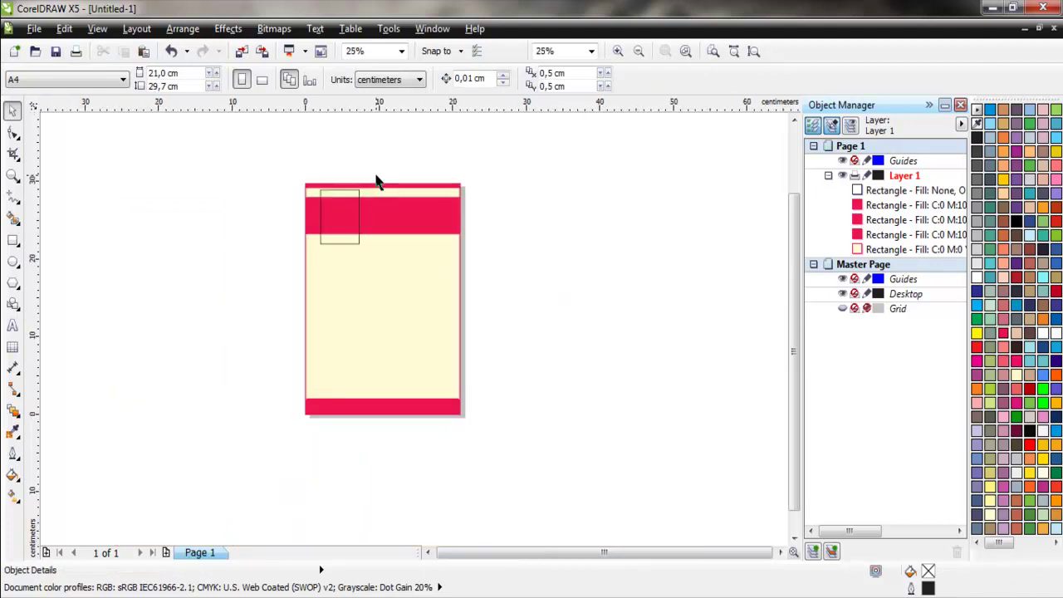
scroll(348, 189, "up", 2)
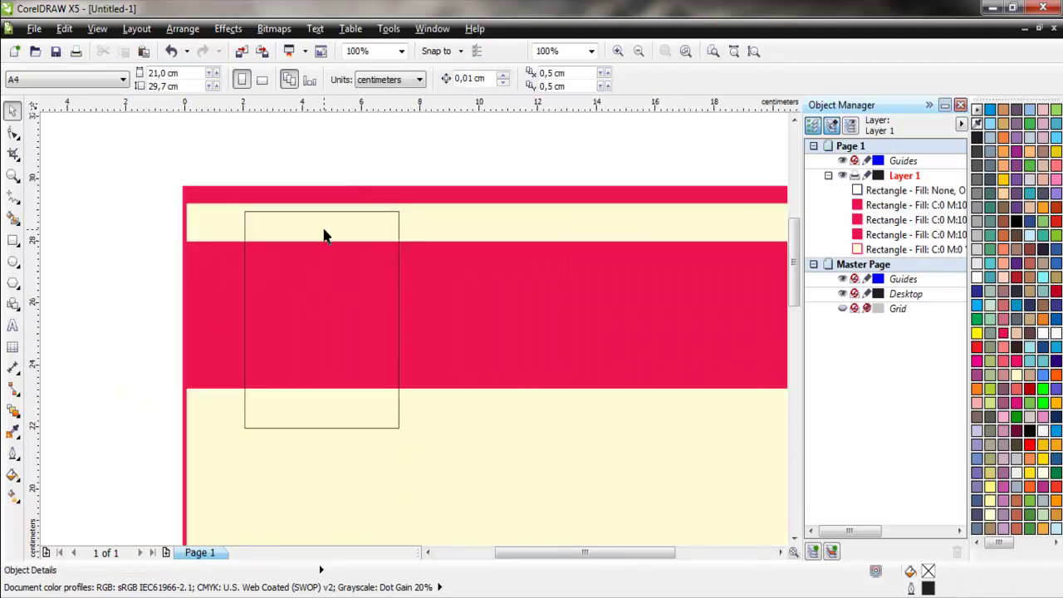
left_click(327, 271)
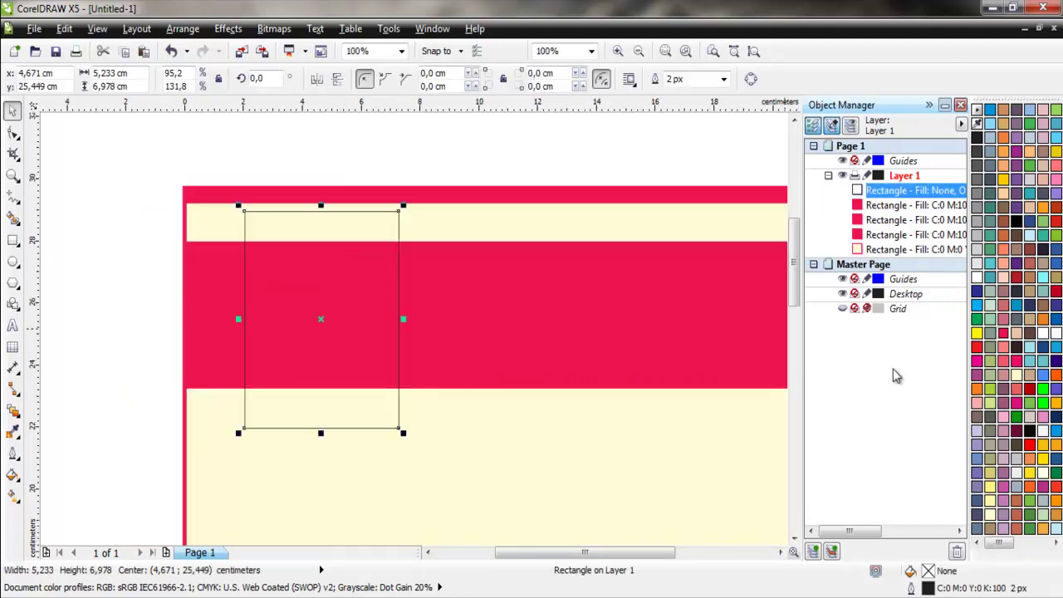
Fill the 5.233 × 6.978 cm rectangle over the header's left side white with no outline
left_click(981, 278)
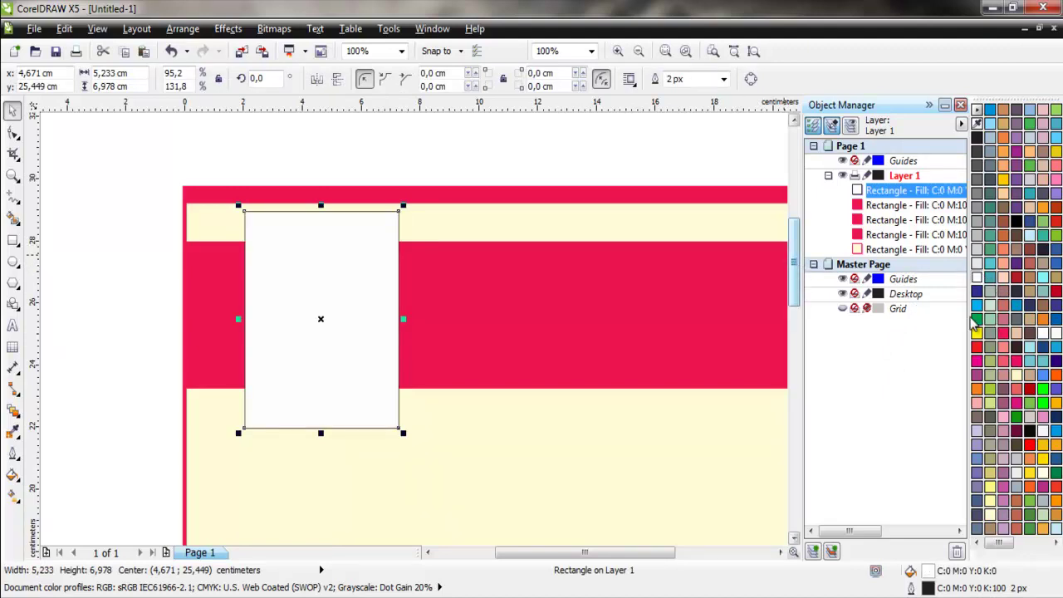
right_click(1056, 375)
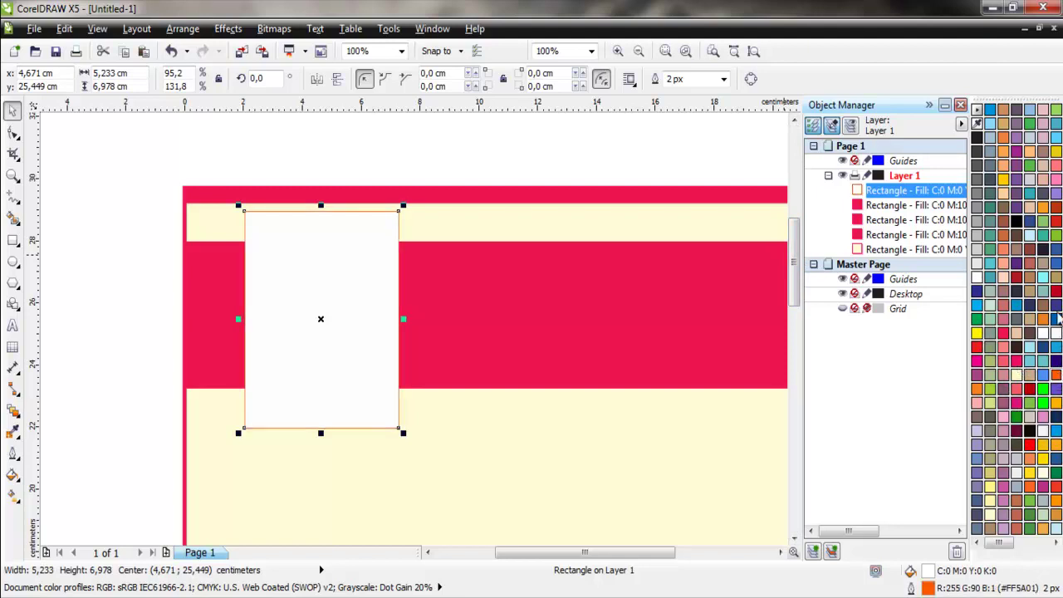
right_click(976, 306)
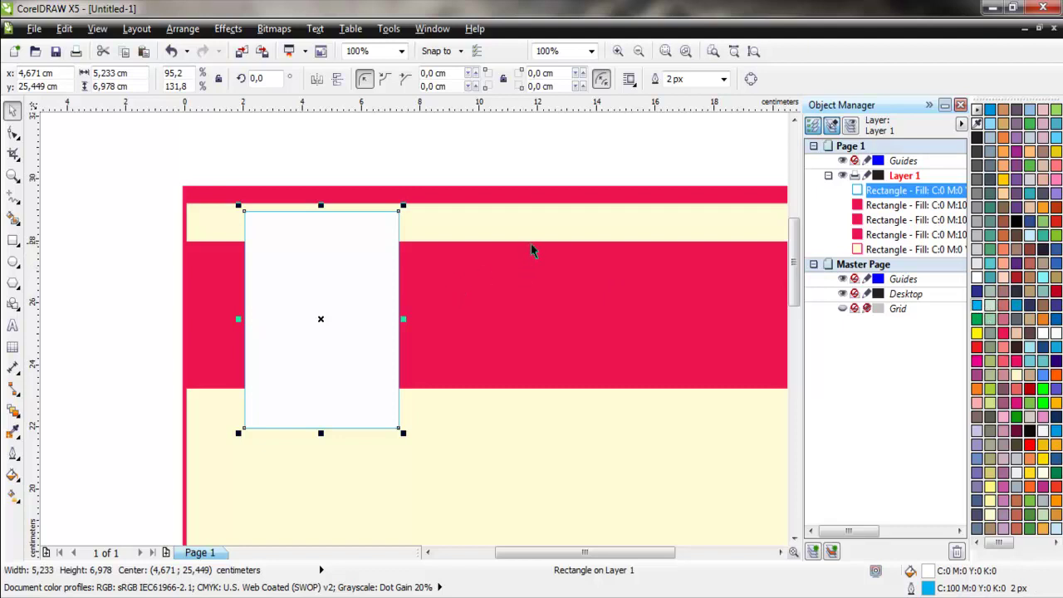
right_click(1002, 138)
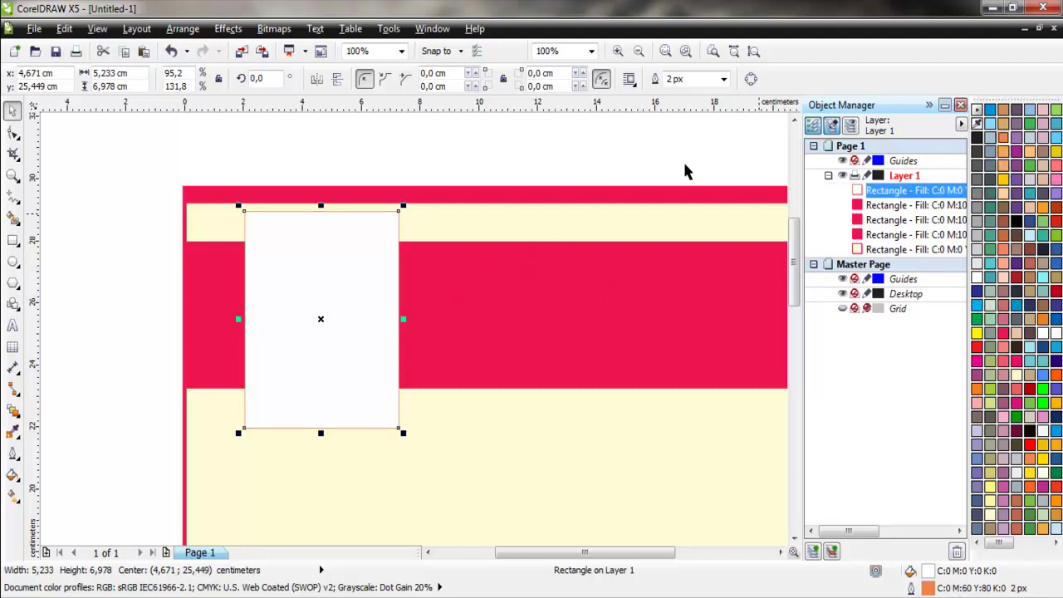
left_click(723, 79)
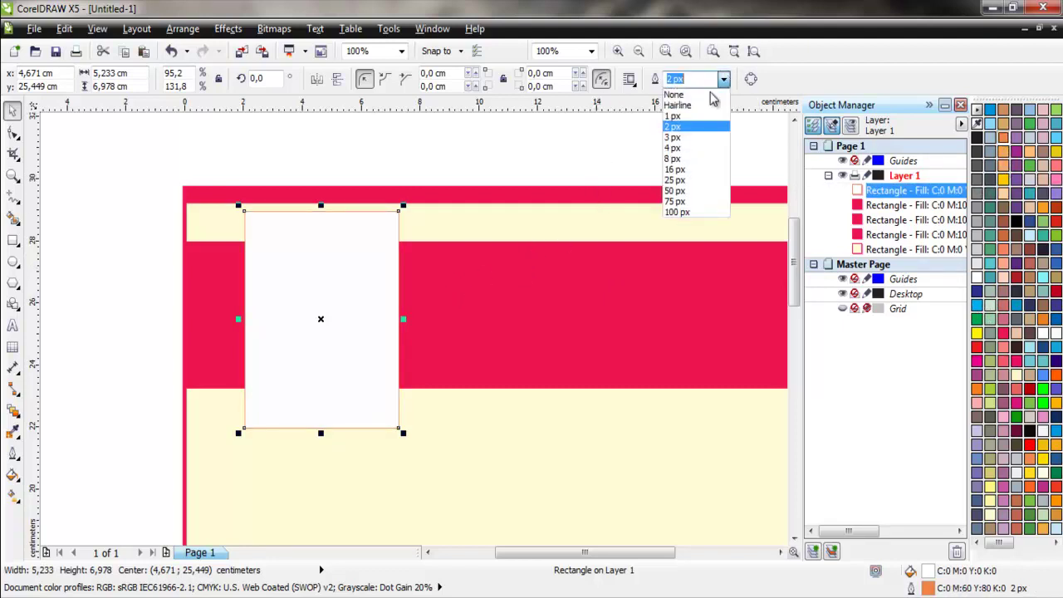
left_click(676, 89)
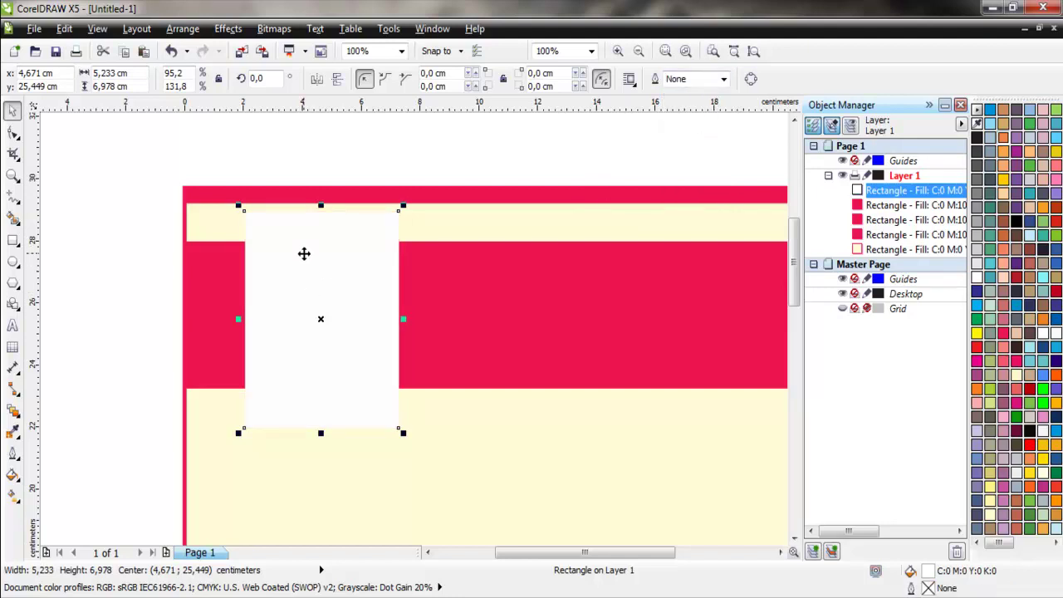
left_click(14, 239)
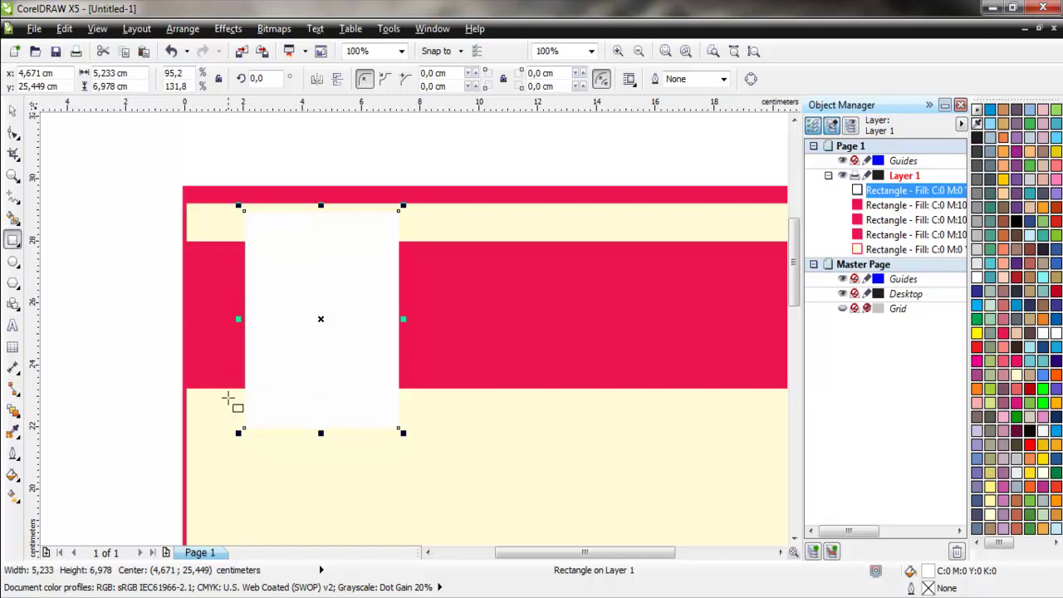
Draw a thin vertical bar and a thin horizontal bar, both filled teal (#49ADC7)
left_click_drag(236, 393, 240, 463)
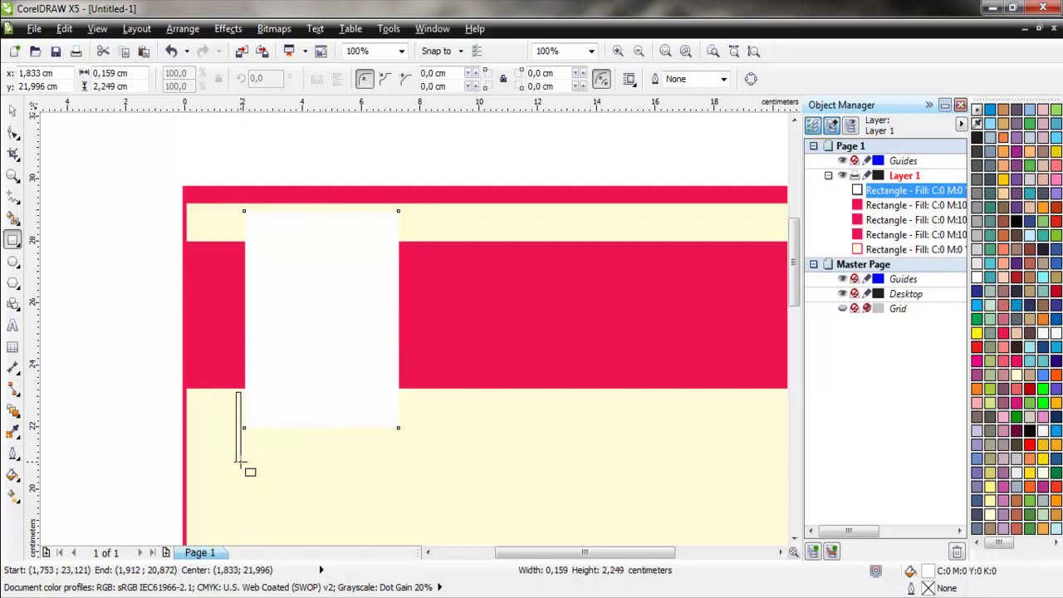
left_click_drag(240, 462, 239, 463)
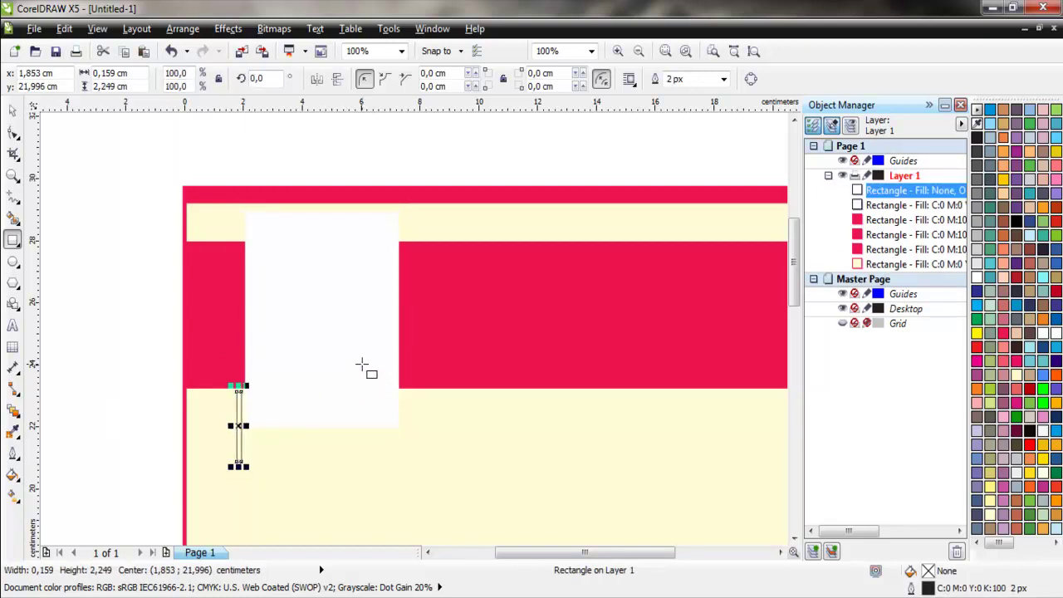
left_click(1003, 138)
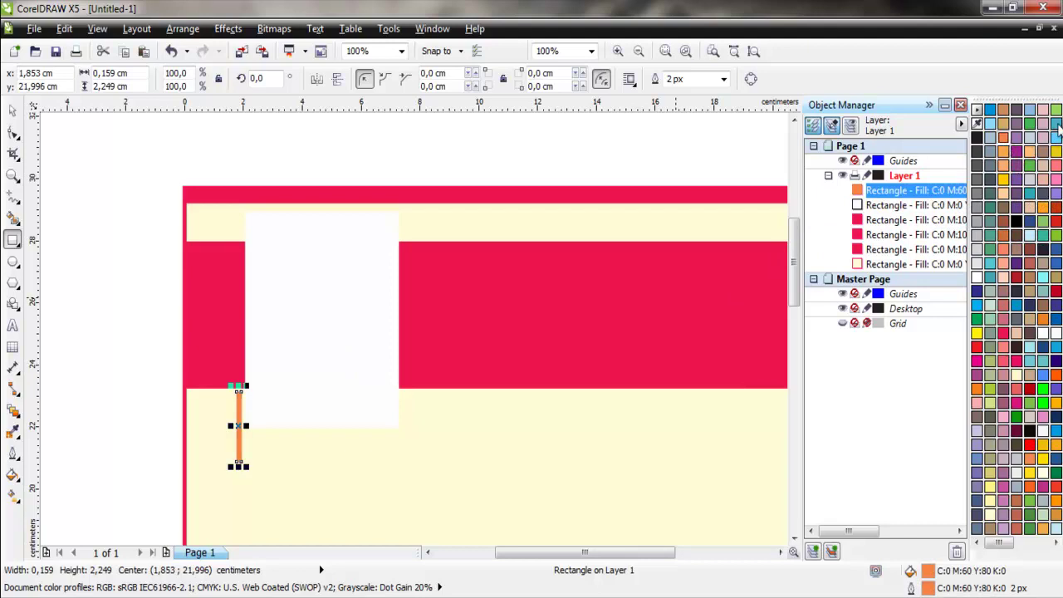
left_click(996, 130)
scroll(230, 491, "up", 2)
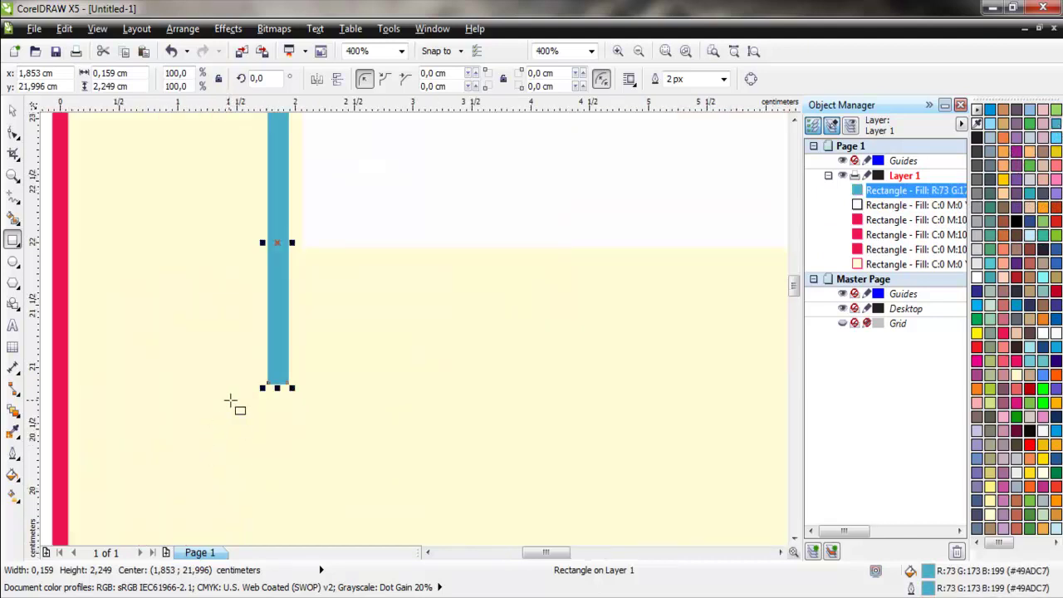
left_click_drag(158, 260, 558, 273)
scroll(358, 399, "down", 2)
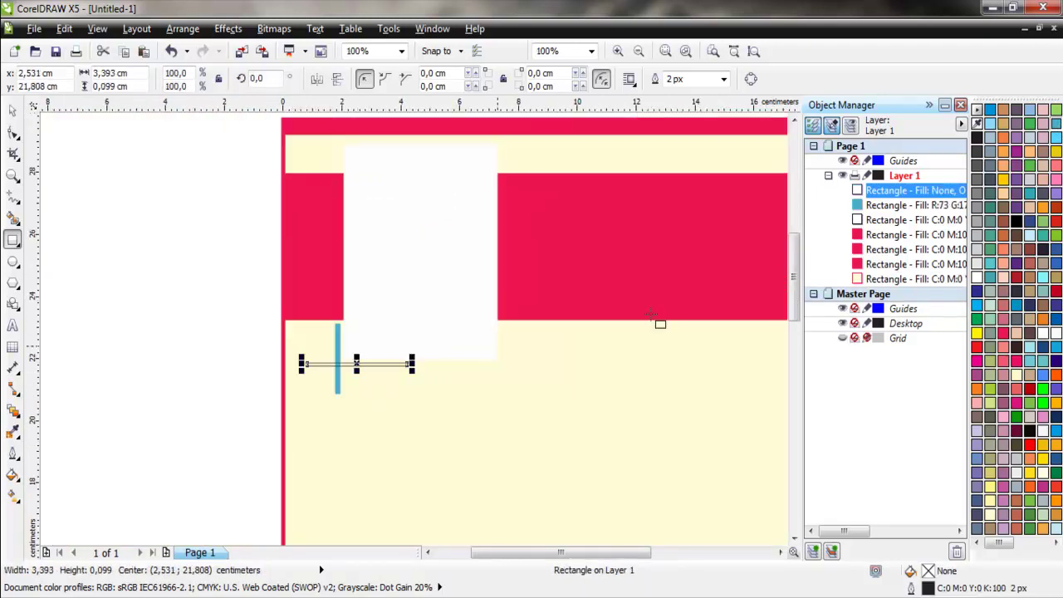
left_click(1054, 136)
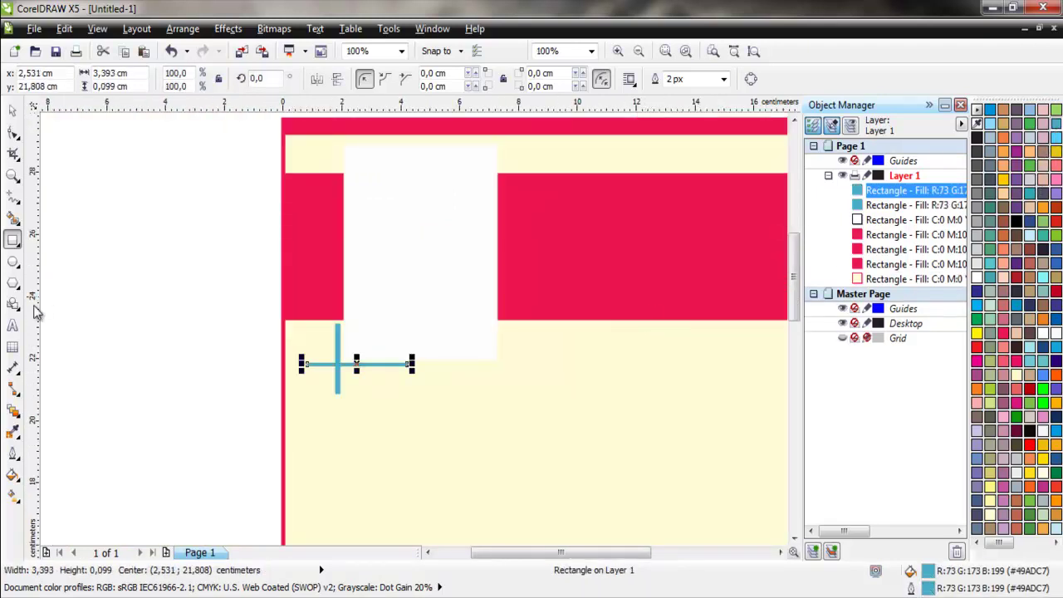
Trim the two teal bars into an L-bracket at the white panel's lower-left corner
left_click(192, 392)
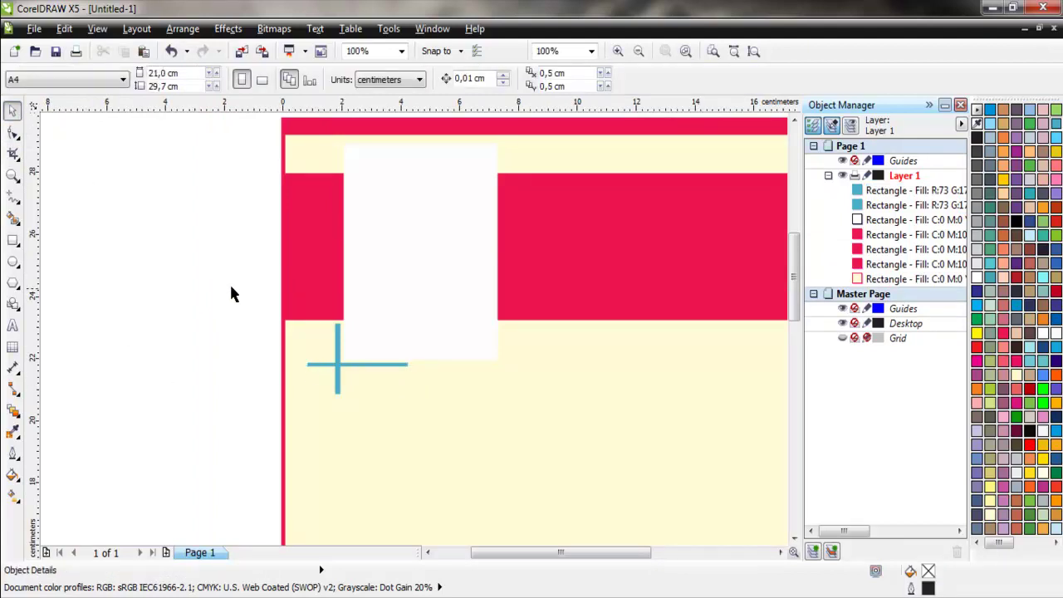
left_click_drag(231, 282, 445, 445)
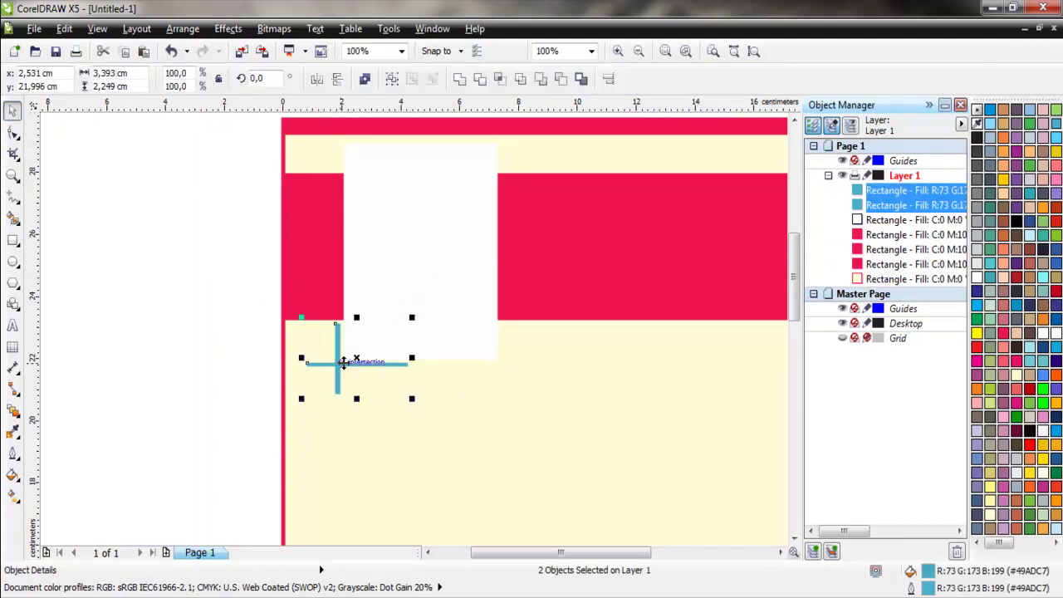
scroll(271, 385, "up", 4)
left_click(440, 297)
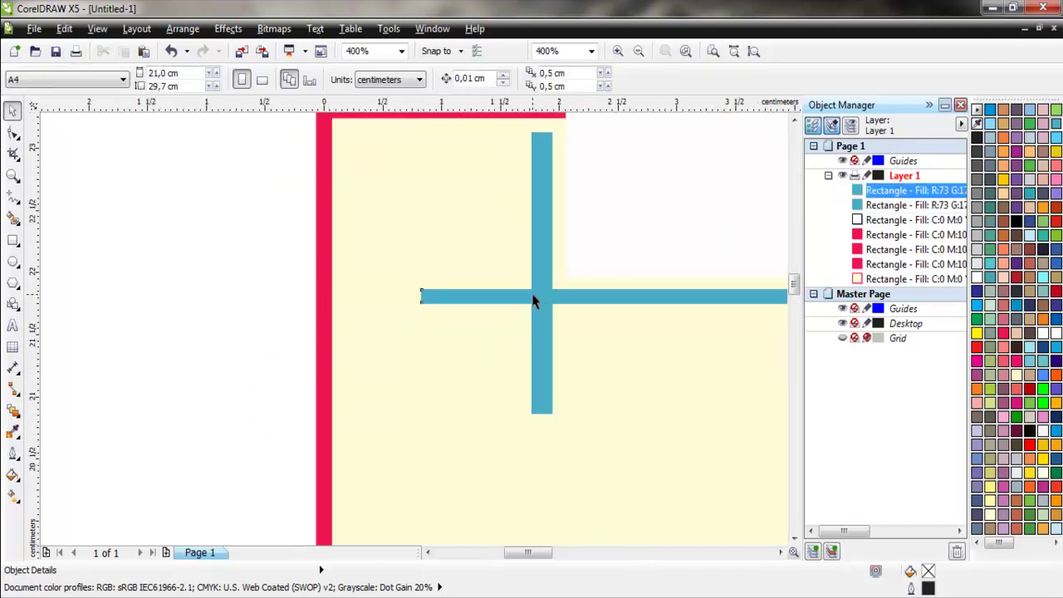
left_click_drag(415, 296, 501, 295)
left_click(547, 348)
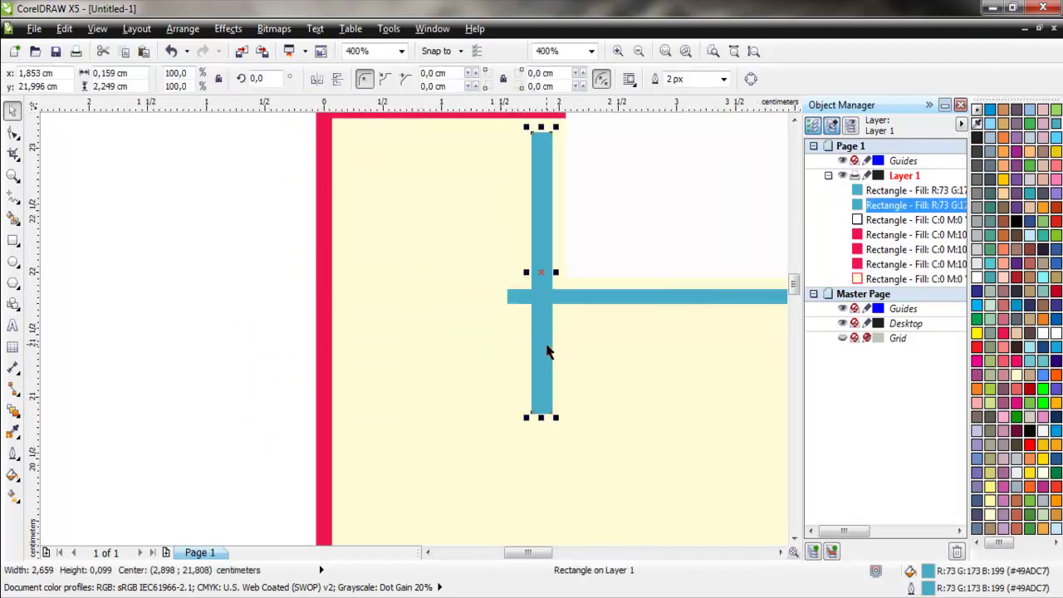
left_click_drag(541, 414, 546, 342)
scroll(229, 356, "down", 2)
left_click_drag(154, 215, 579, 398)
scroll(555, 407, "down", 2)
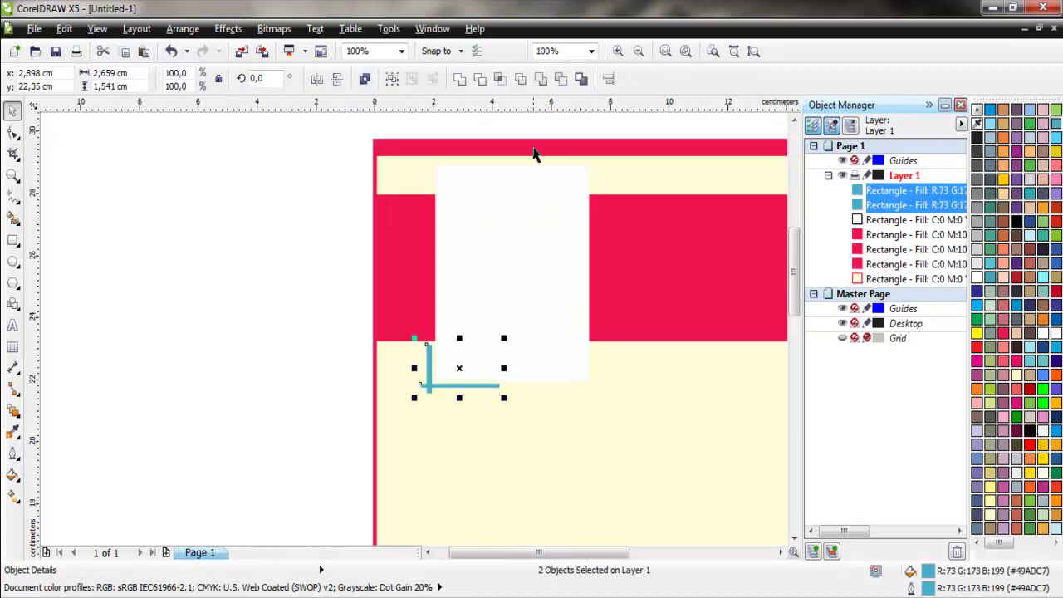
Drop a copy of the teal L-bracket toward the upper right and flip it to face the opposite way
left_click_drag(426, 352, 638, 164)
left_click(689, 194)
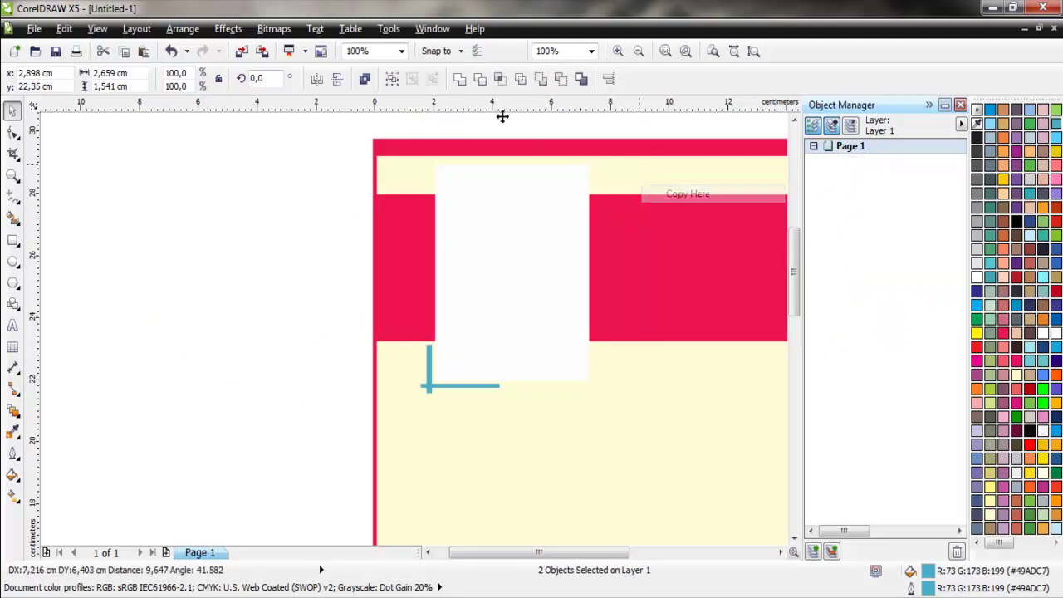
left_click(332, 79)
left_click(333, 80)
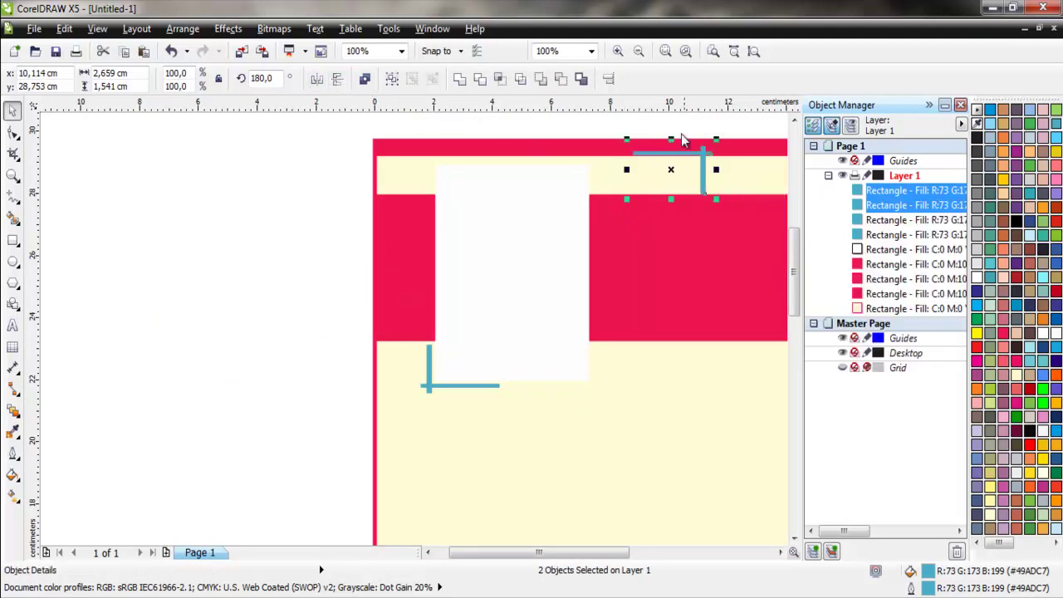
Nudge the flipped bracket onto the white panel's upper-right corner
scroll(681, 125, "up", 1)
scroll(183, 357, "up", 3)
scroll(486, 124, "right", 3)
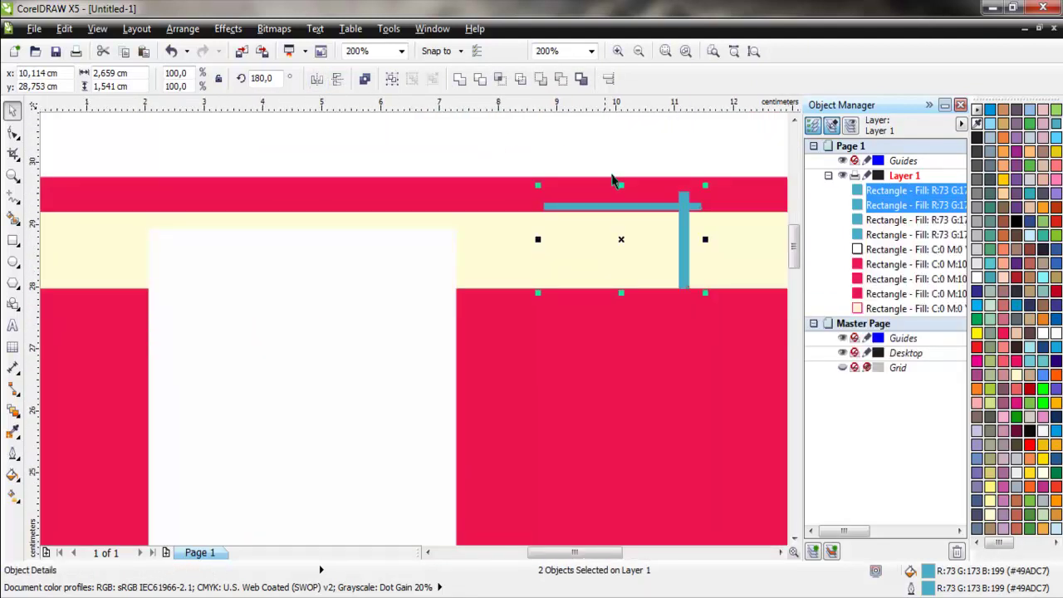
left_click_drag(667, 206, 443, 214)
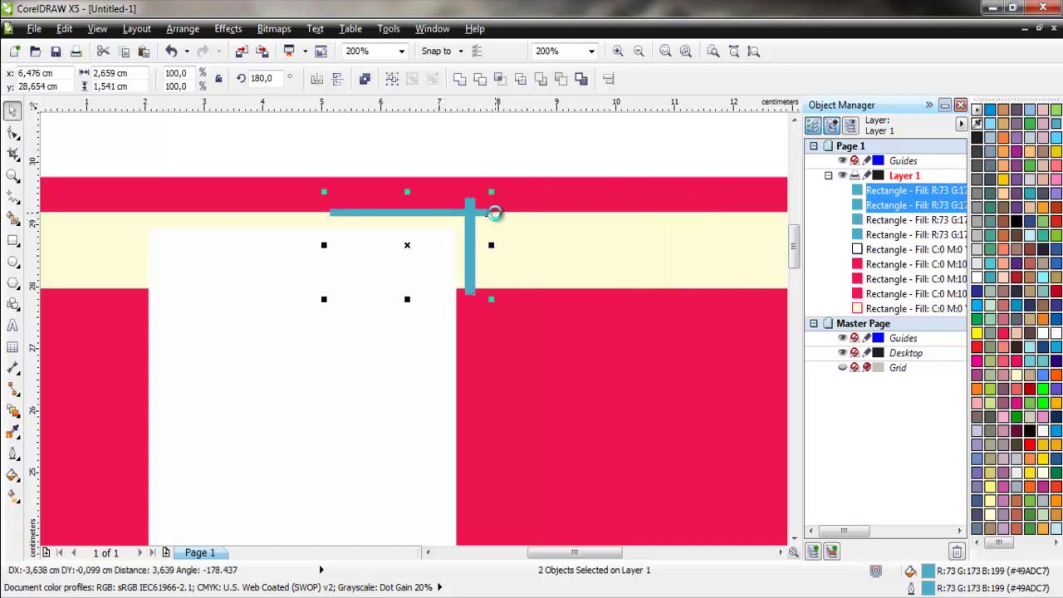
key("Down")
key("Down")
key("Down")
key("Down")
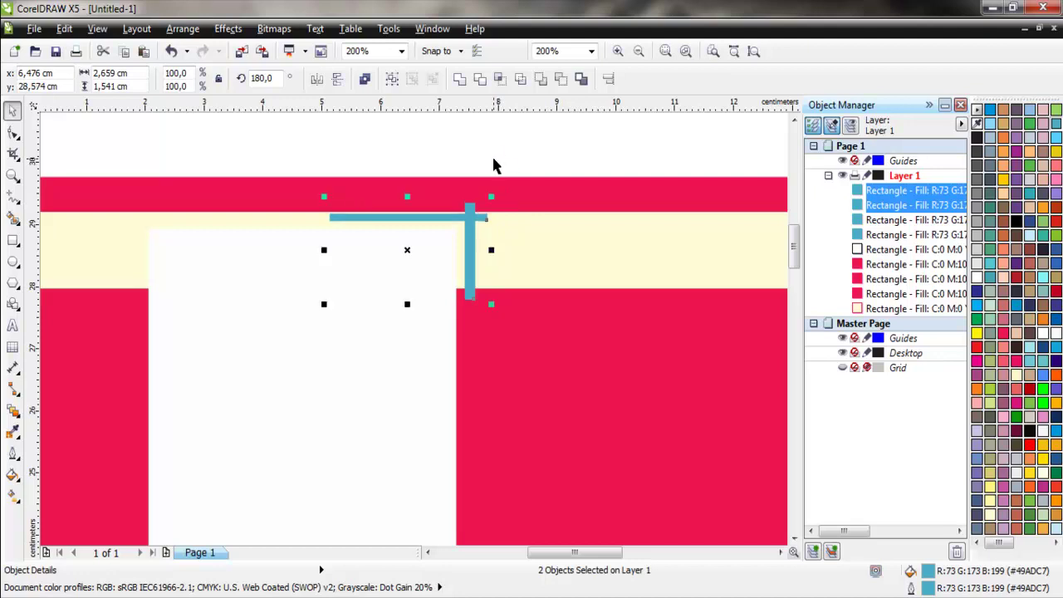
key("Down")
key("Down")
key("Left")
key("Escape")
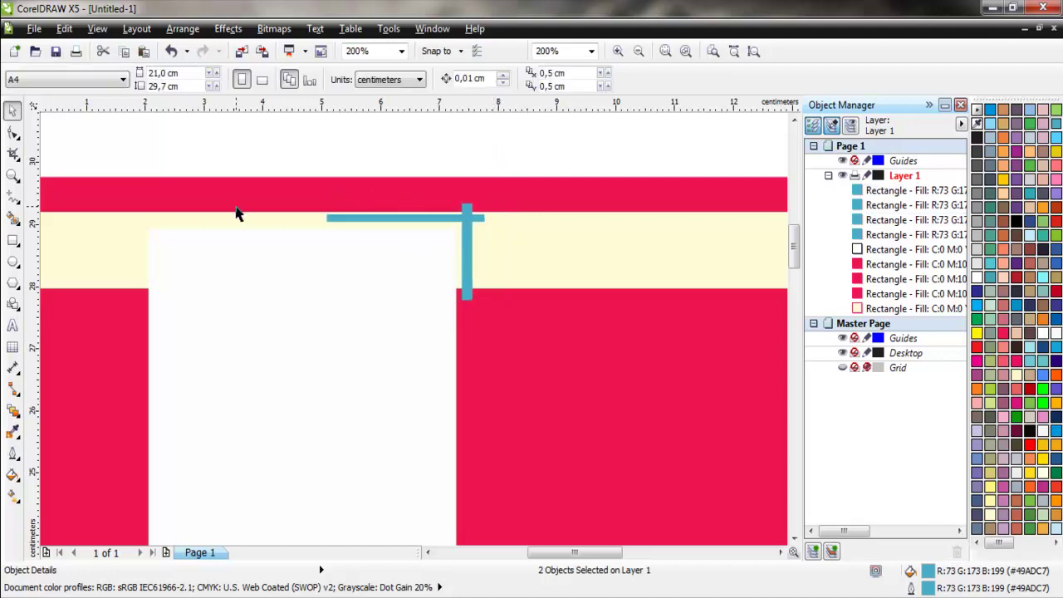
scroll(237, 213, "down", 1)
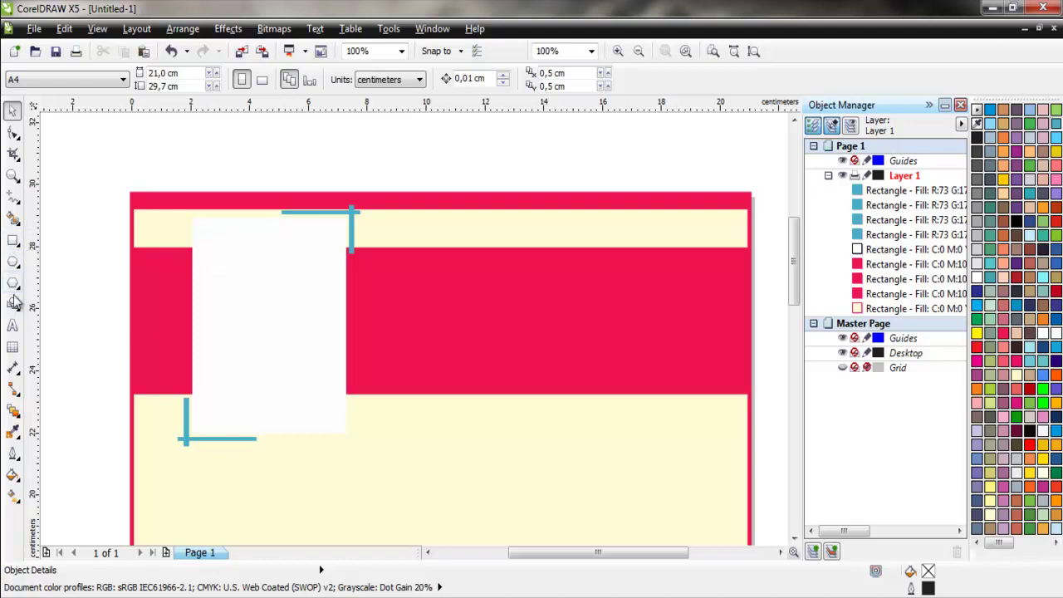
Type the CV owner's full name as text on the red band
left_click(12, 325)
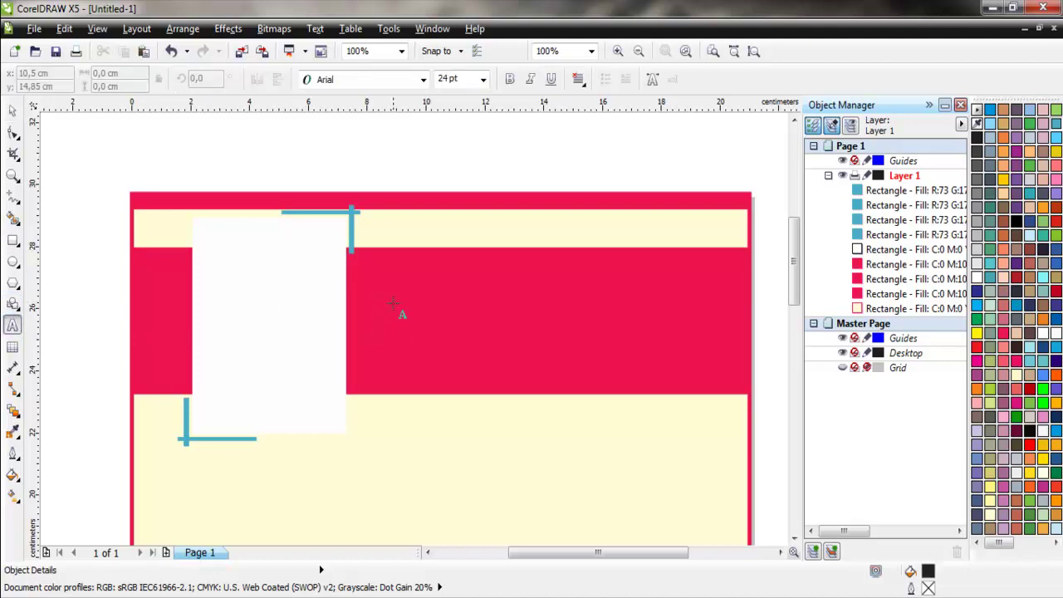
left_click(374, 312)
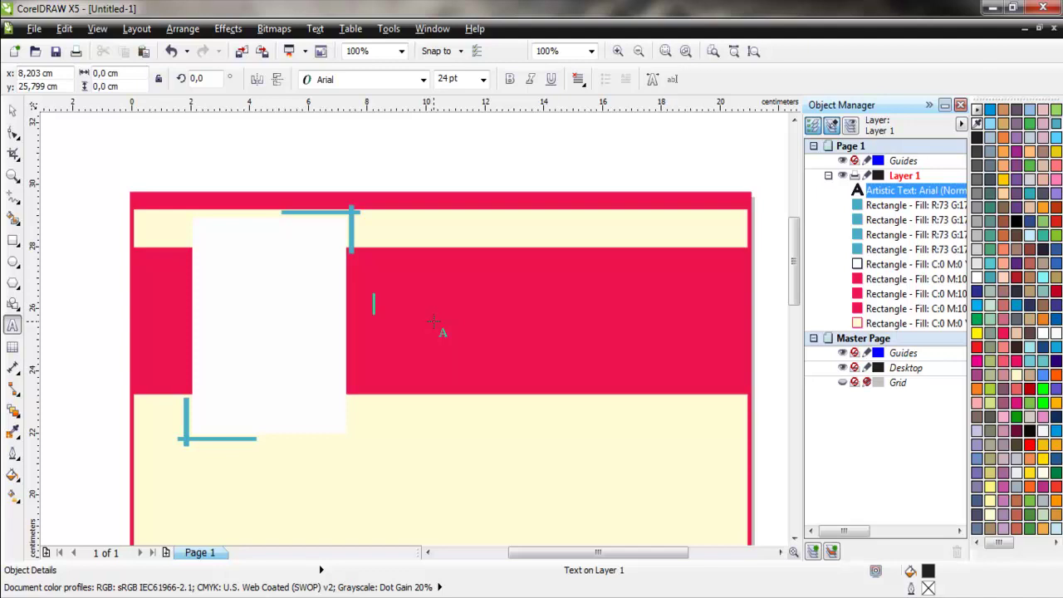
type("AM")
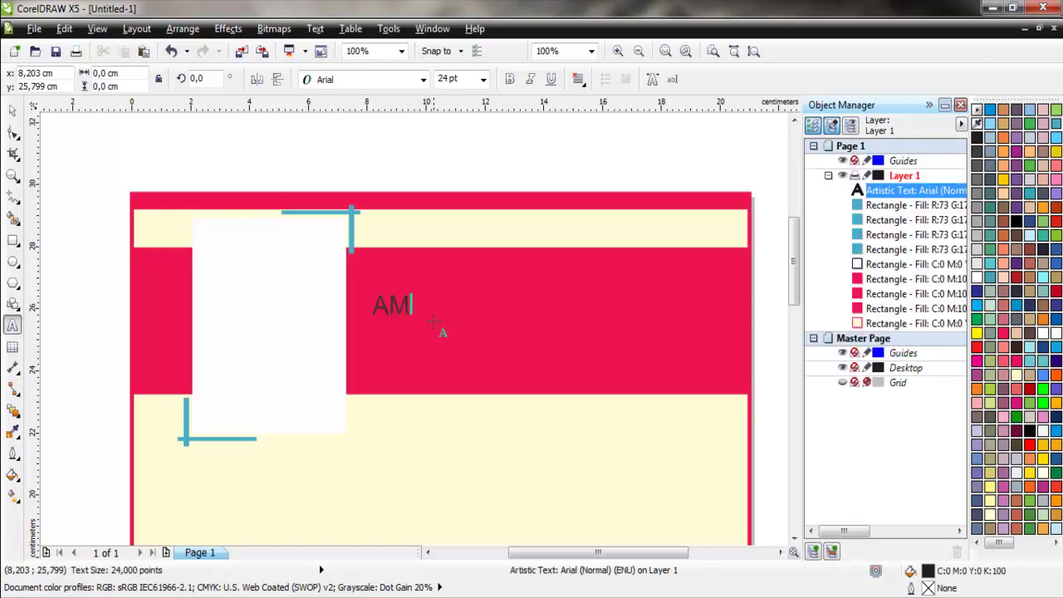
type("E")
key("BackSpace")
key("BackSpace")
key("BackSpace")
type("M")
type("UBAIDIL")
key("BackSpace")
type("LL")
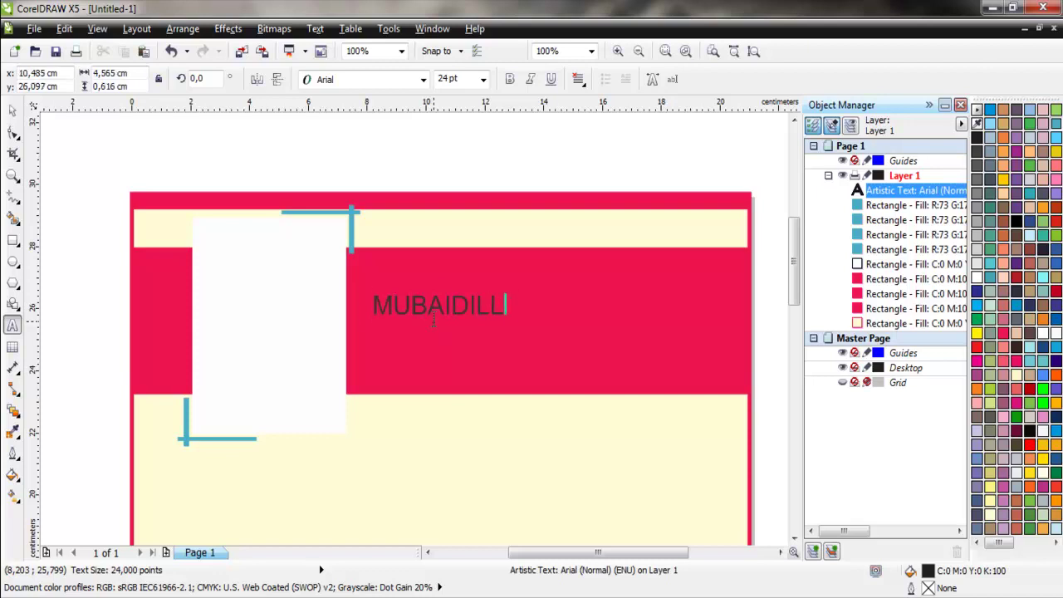
type("A")
key("BackSpace")
type("IRF")
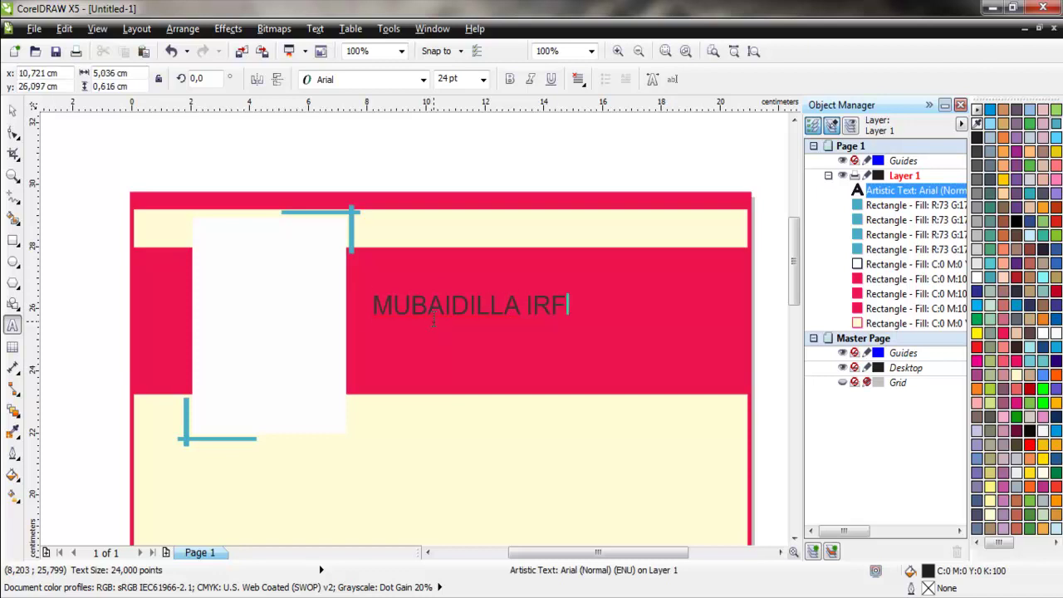
type("A'I")
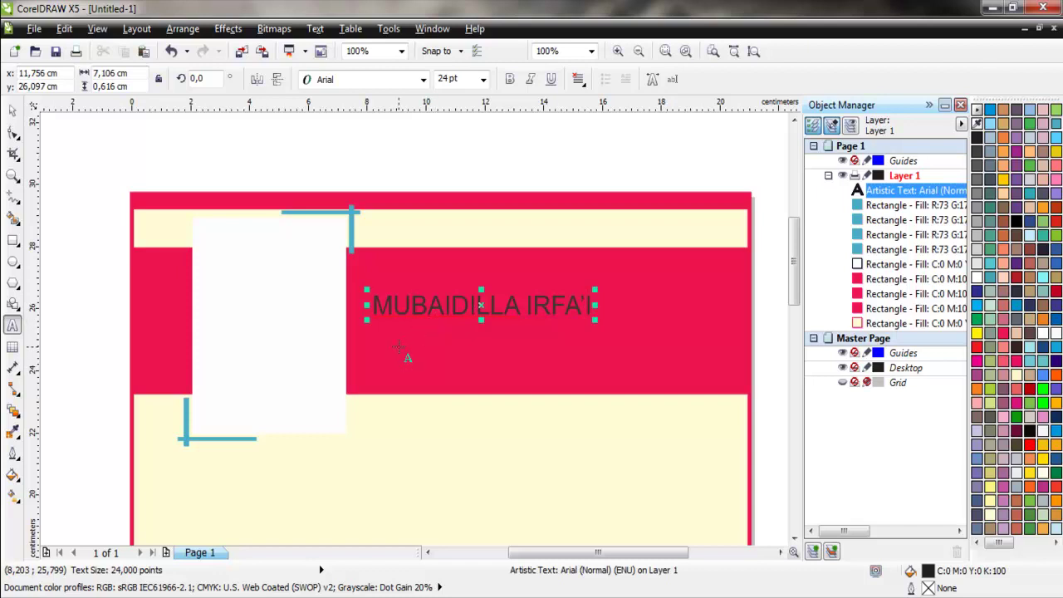
Enlarge the name to about 32 pt in Montserrat Bold and shift it slightly down-left
left_click(13, 109)
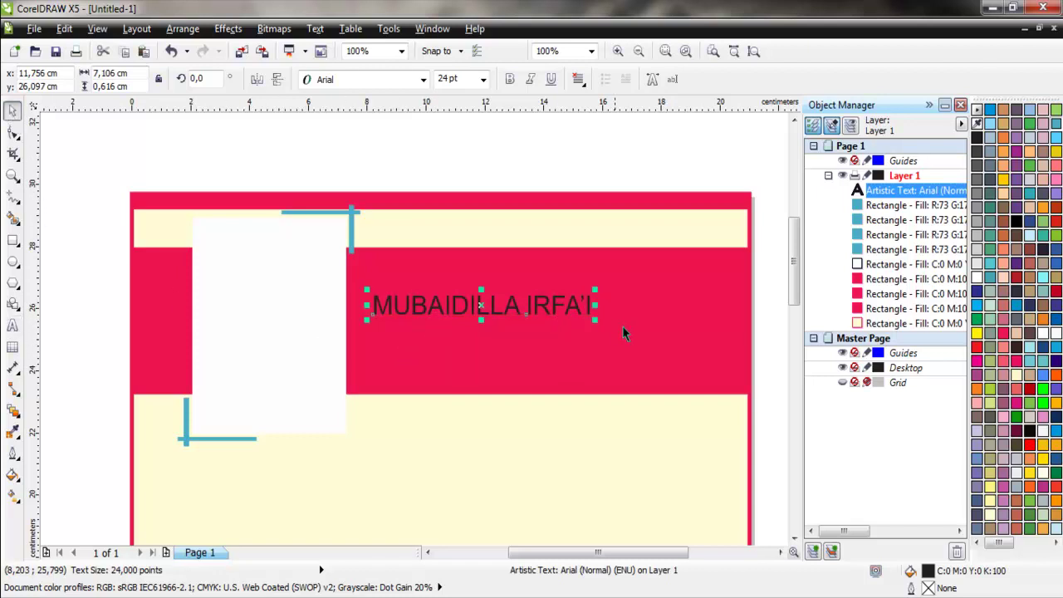
left_click_drag(594, 323, 667, 345)
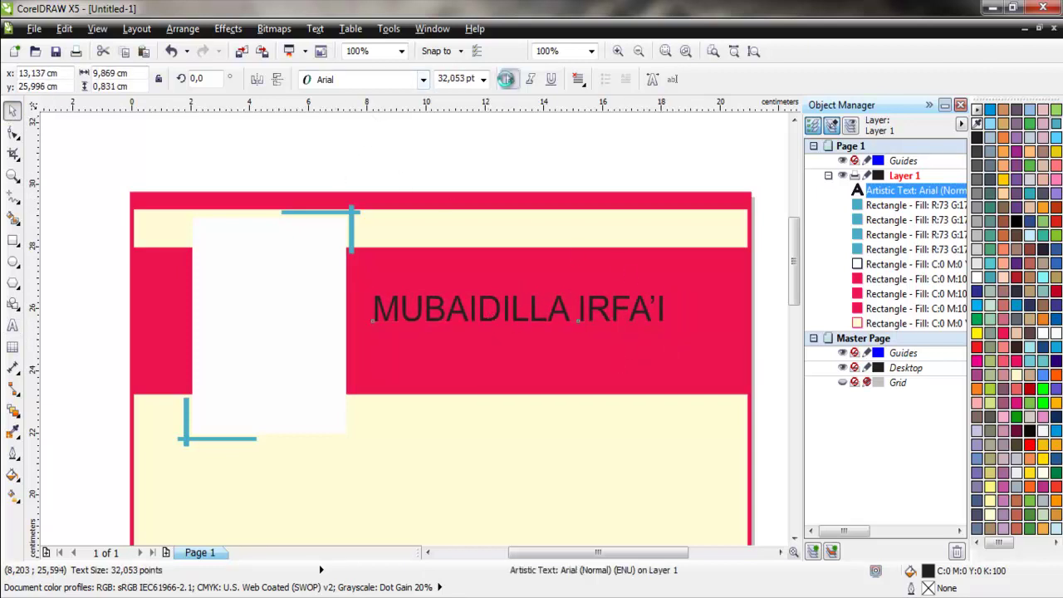
left_click(509, 79)
left_click(423, 79)
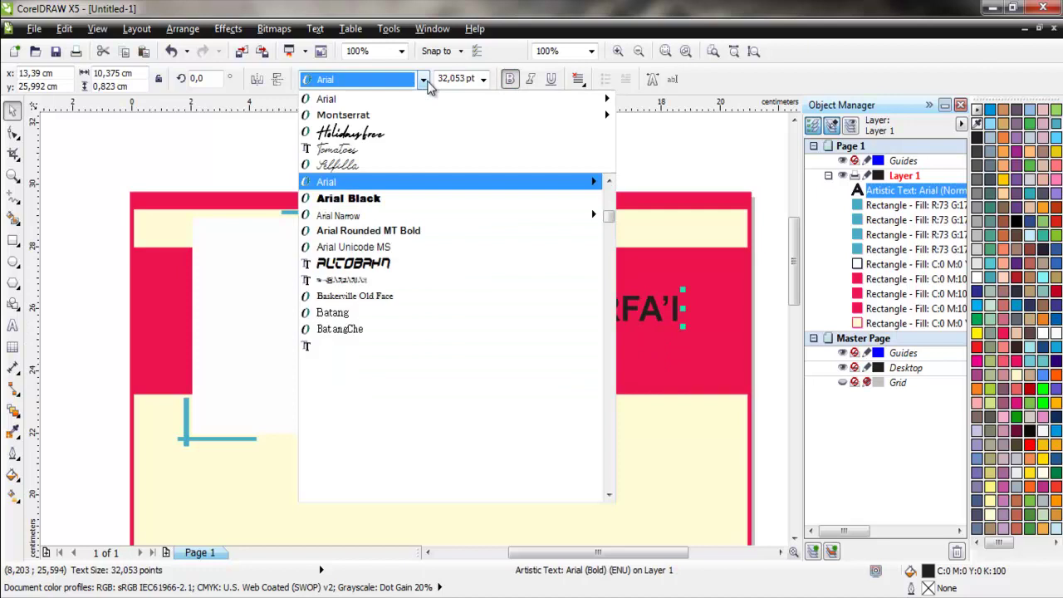
mouse_move(343, 114)
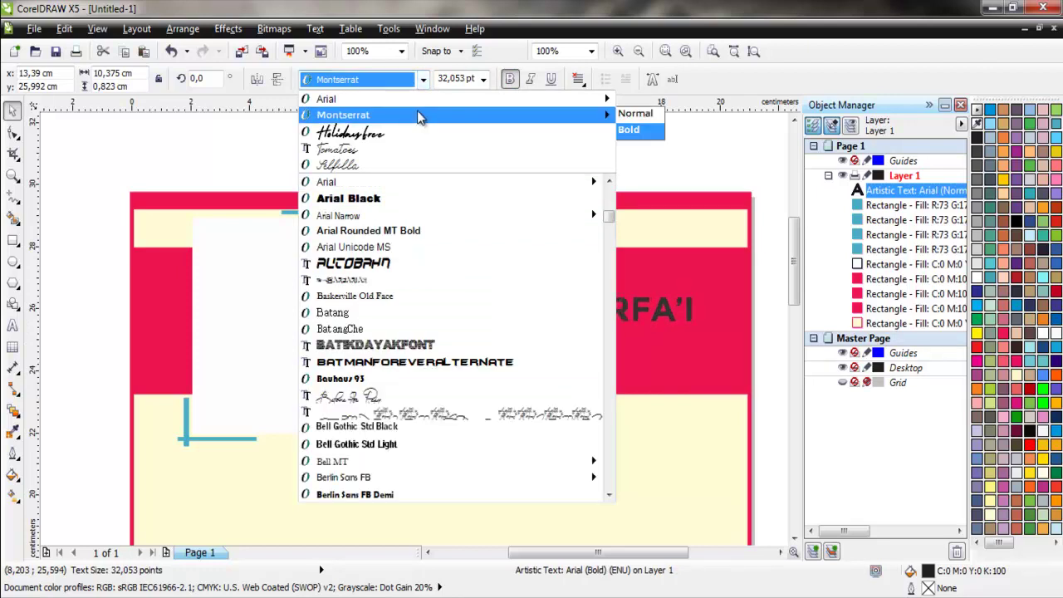
left_click(631, 130)
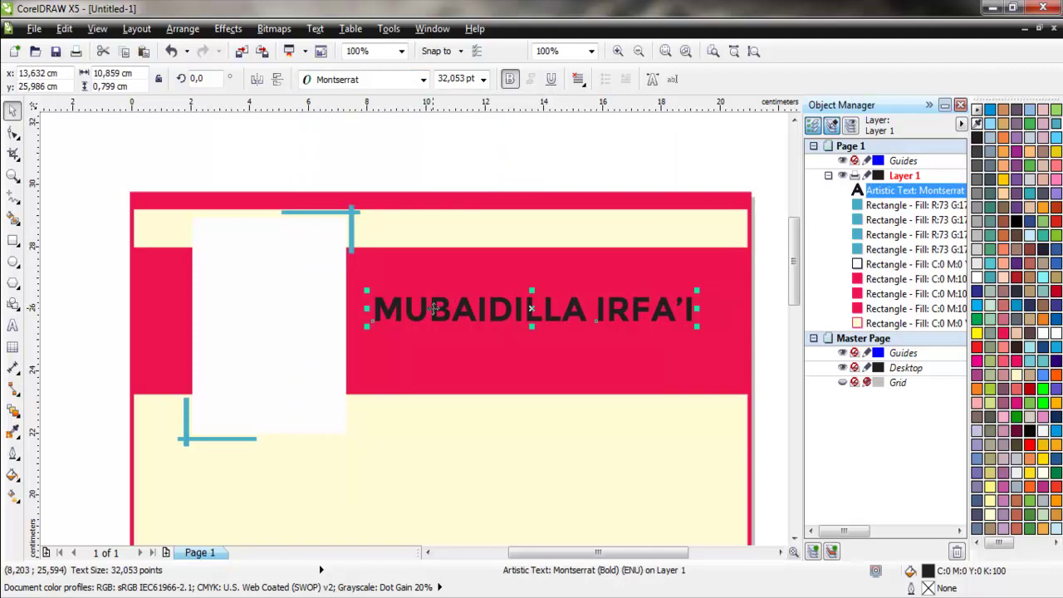
left_click_drag(433, 308, 423, 322)
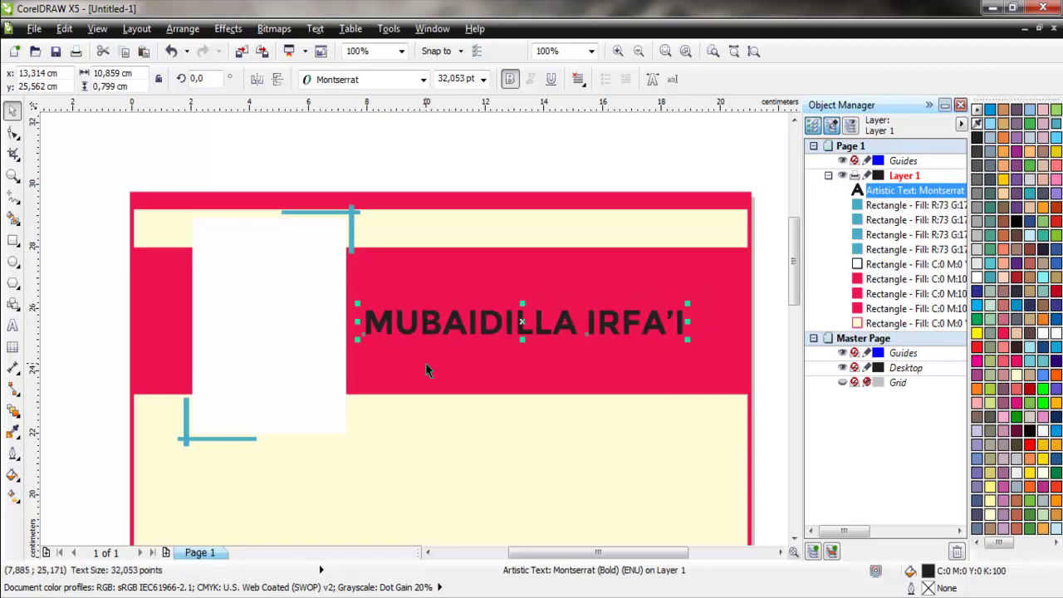
left_click(13, 240)
Draw a frame around the name, slant its right end, and fill it golden yellow (C0 M20 Y100 K0)
left_click_drag(356, 303, 699, 359)
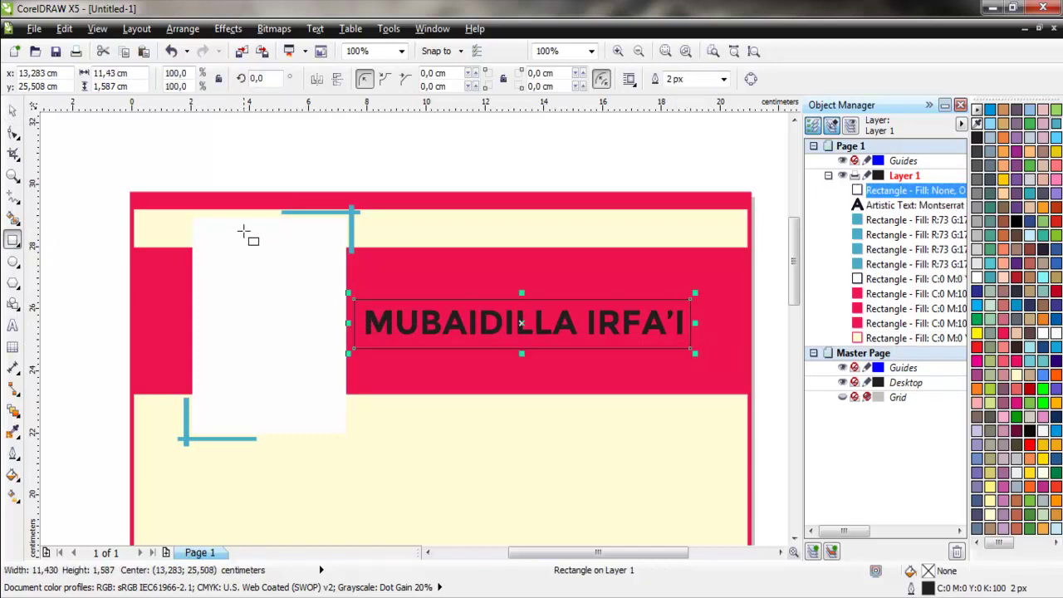
key("F10")
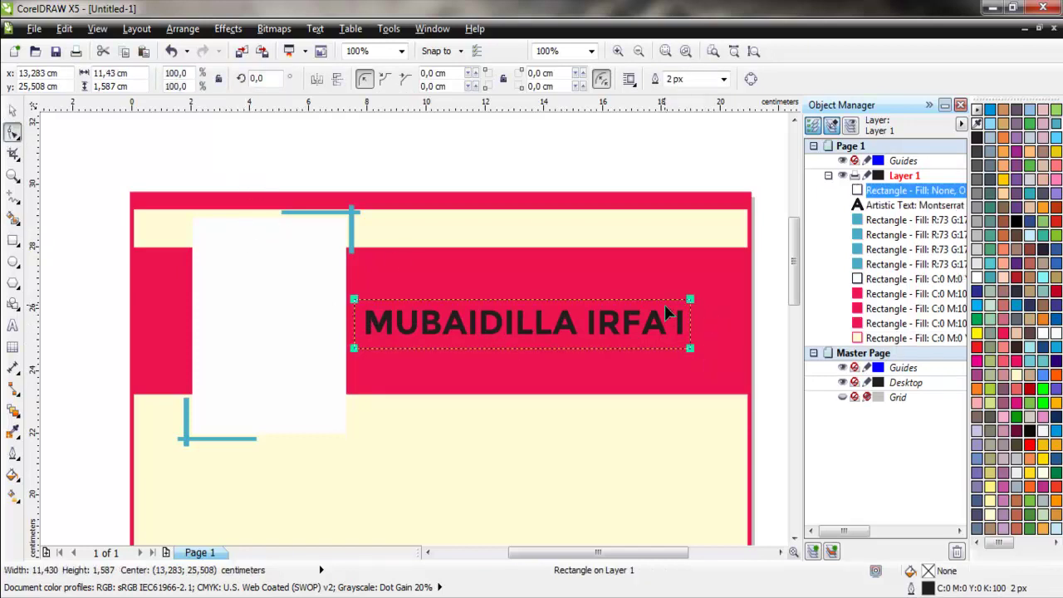
right_click(667, 312)
left_click(735, 10)
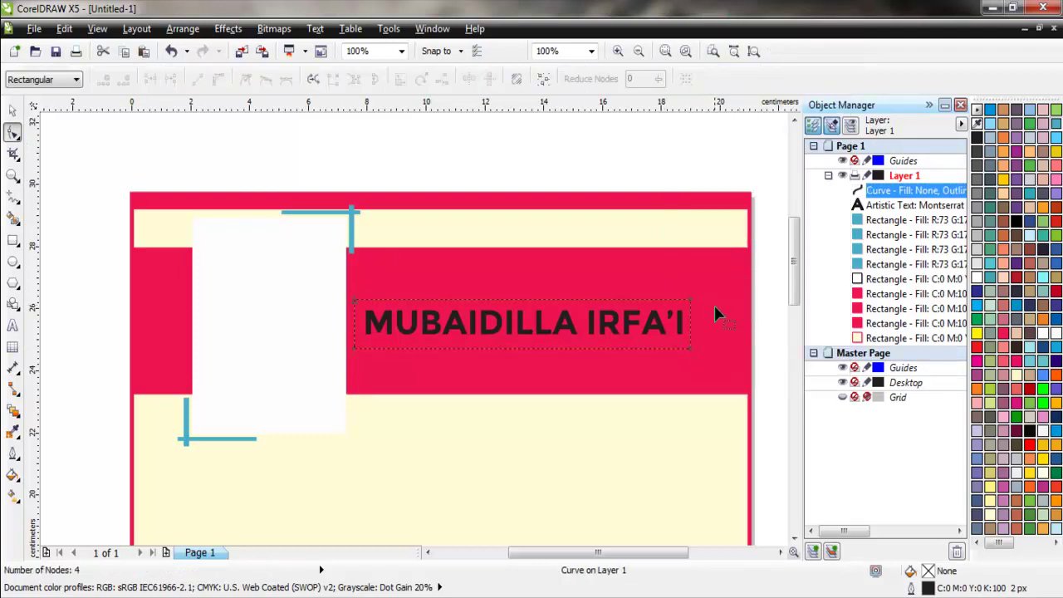
left_click_drag(692, 305, 722, 304)
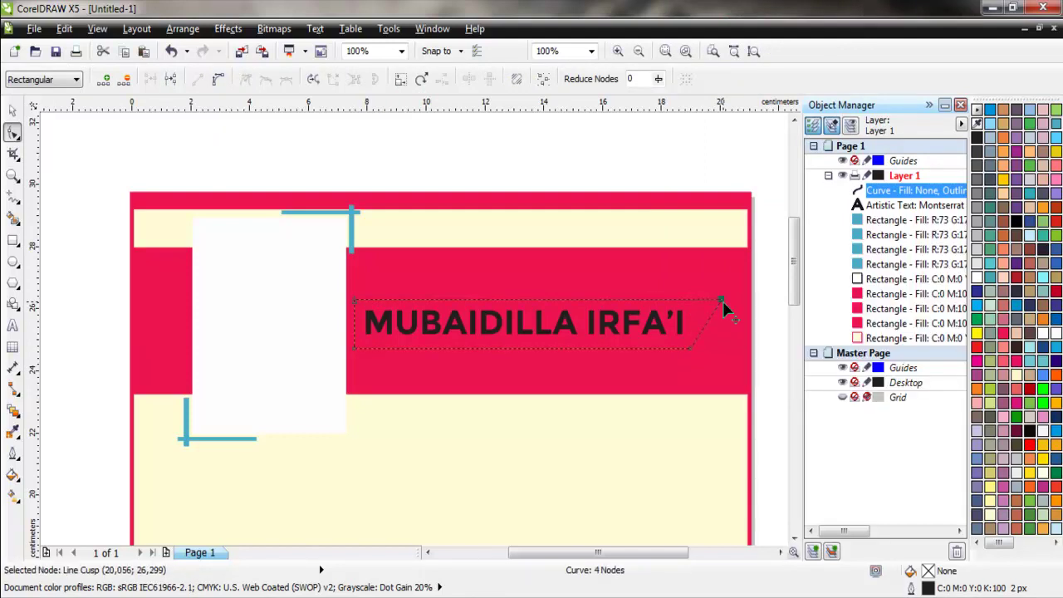
left_click(12, 109)
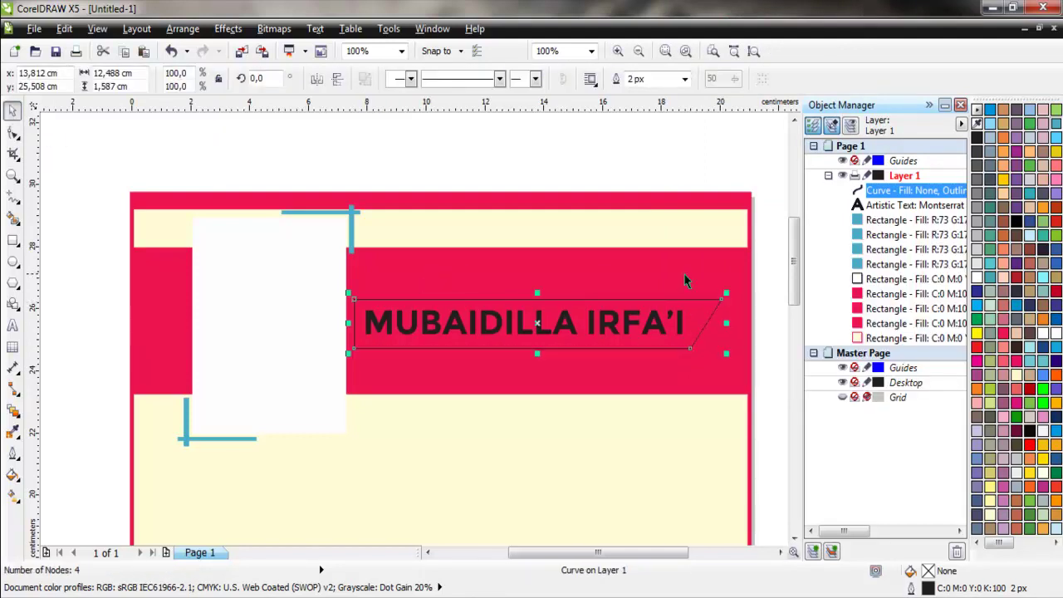
left_click(1042, 207)
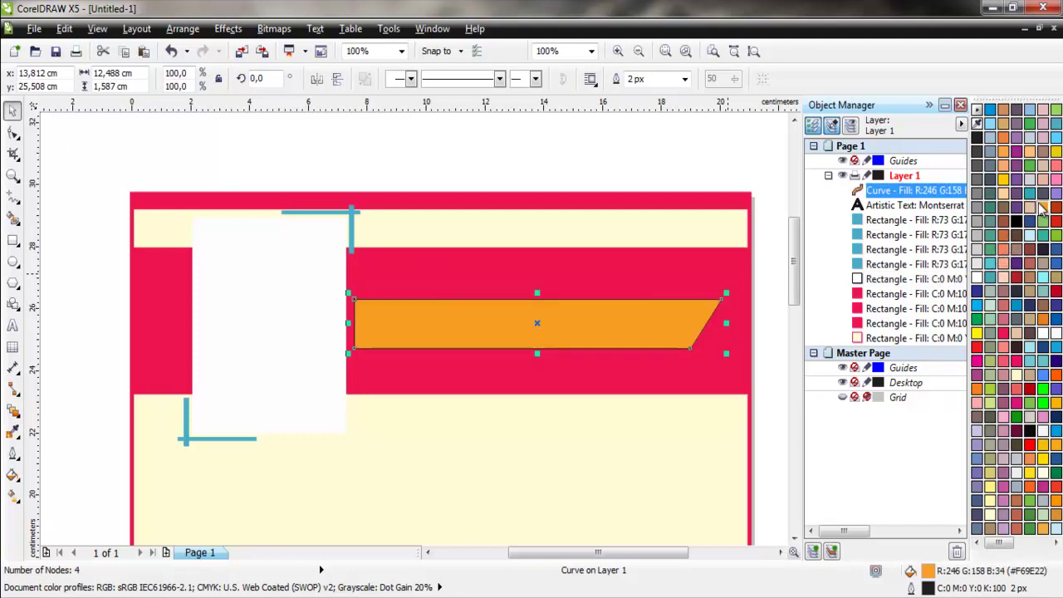
left_click(1005, 184)
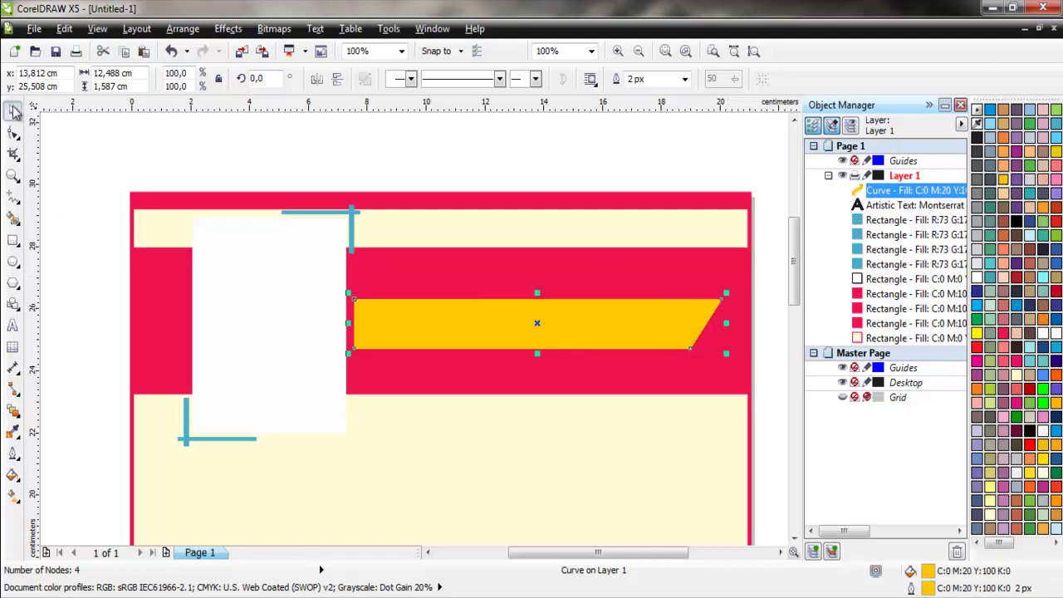
Put the yellow banner behind the name and recolour the header band and top strip dark grey
right_click(402, 322)
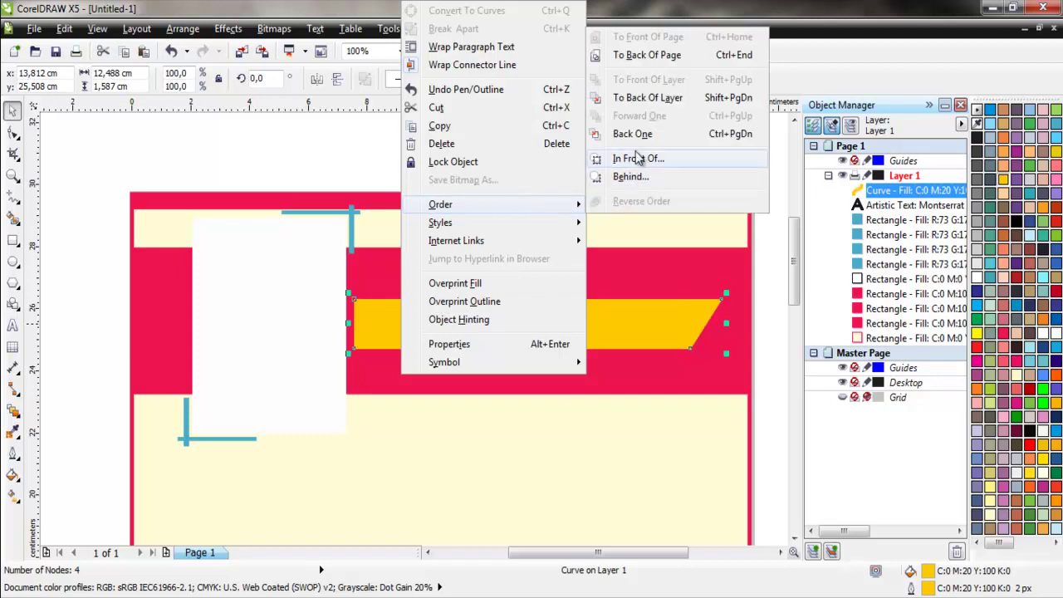
left_click(656, 159)
left_click(578, 282)
left_click(585, 263)
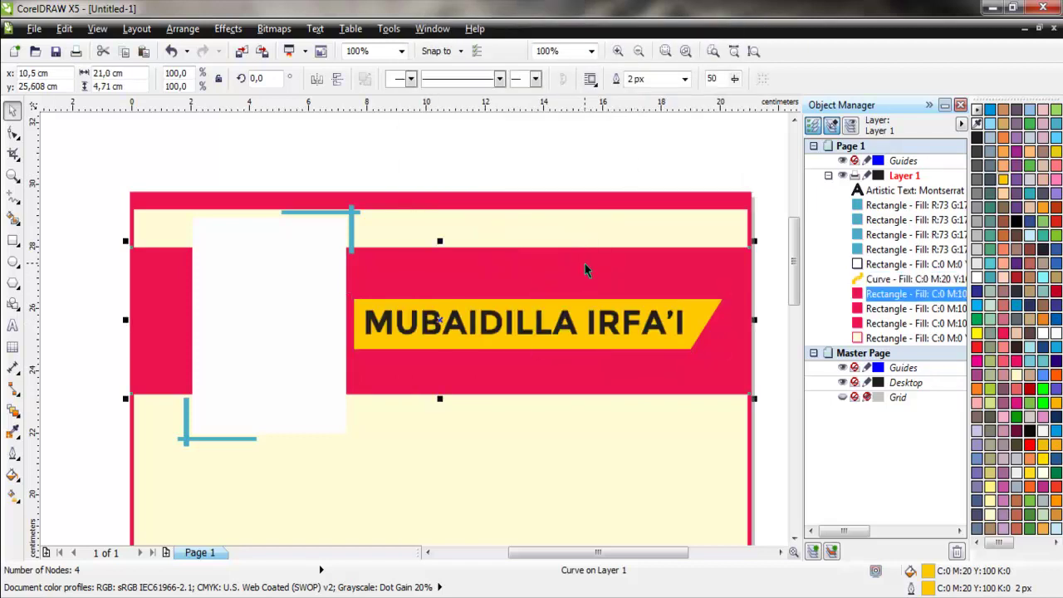
left_click(988, 182)
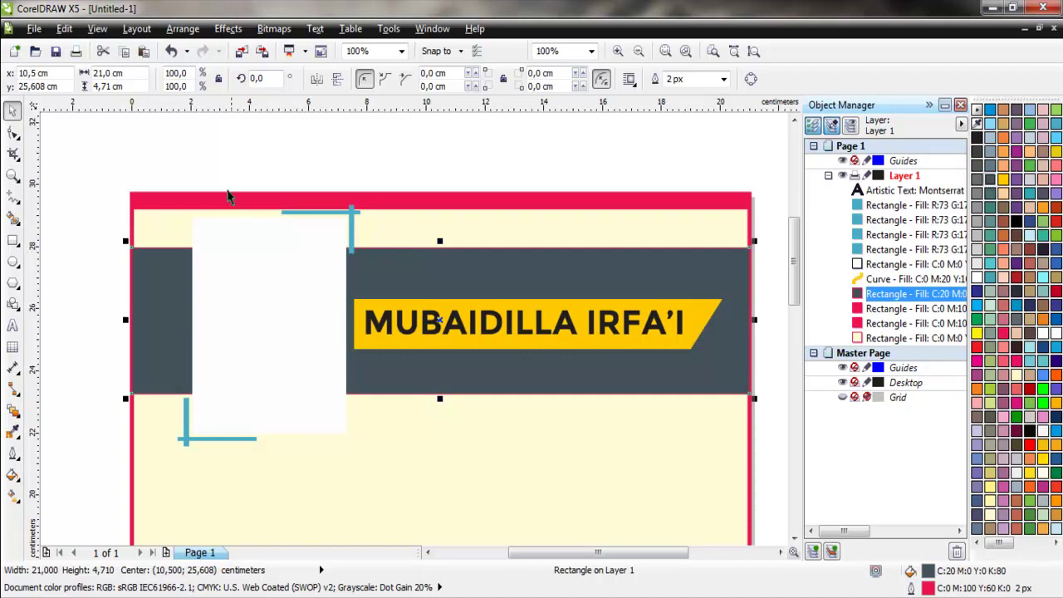
left_click(190, 202)
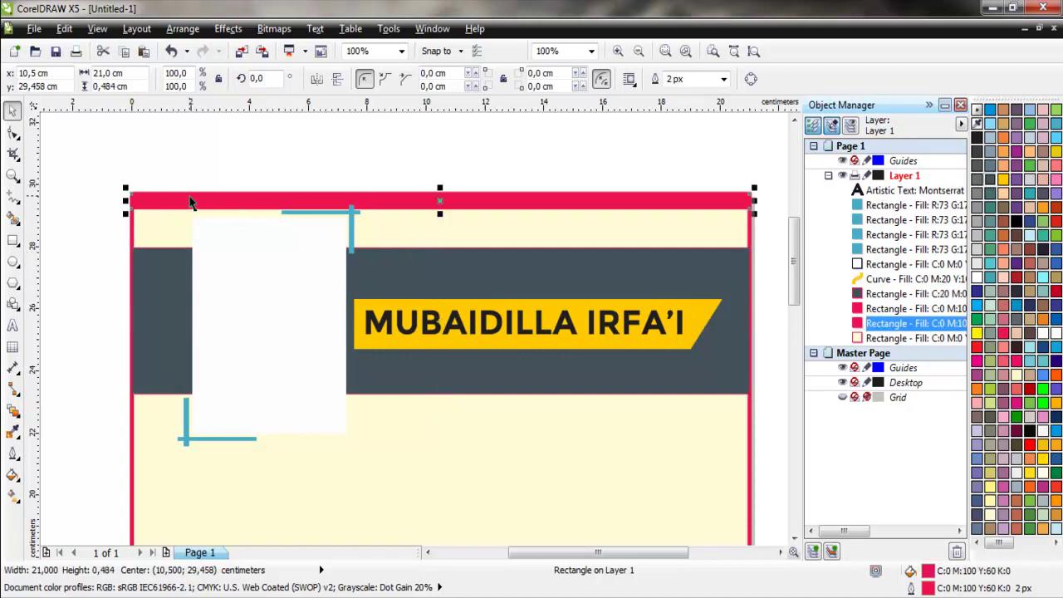
left_click(991, 183)
left_click(751, 226)
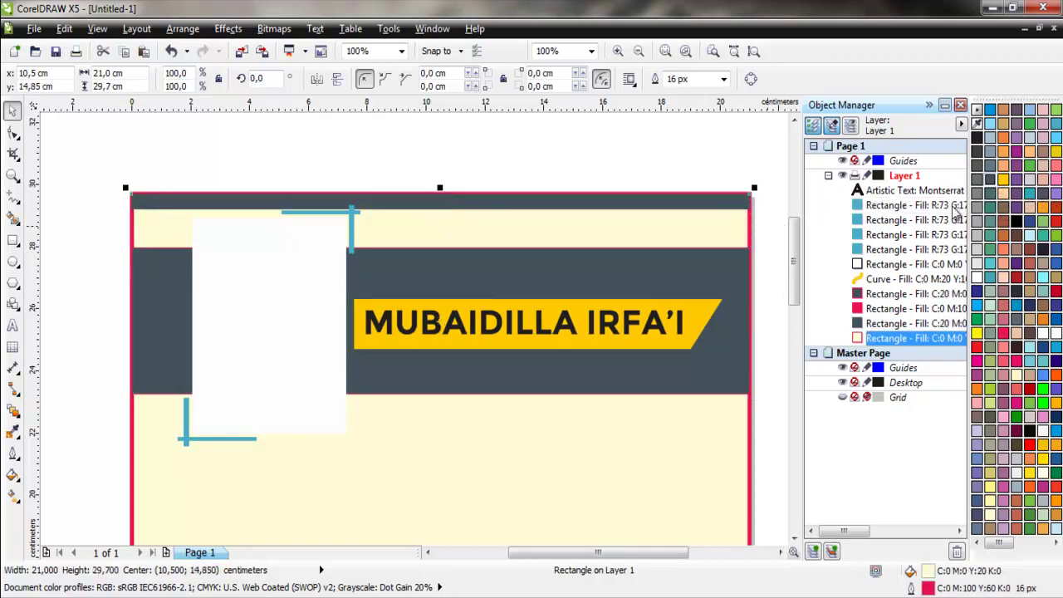
right_click(992, 184)
left_click(556, 148)
left_click(510, 253)
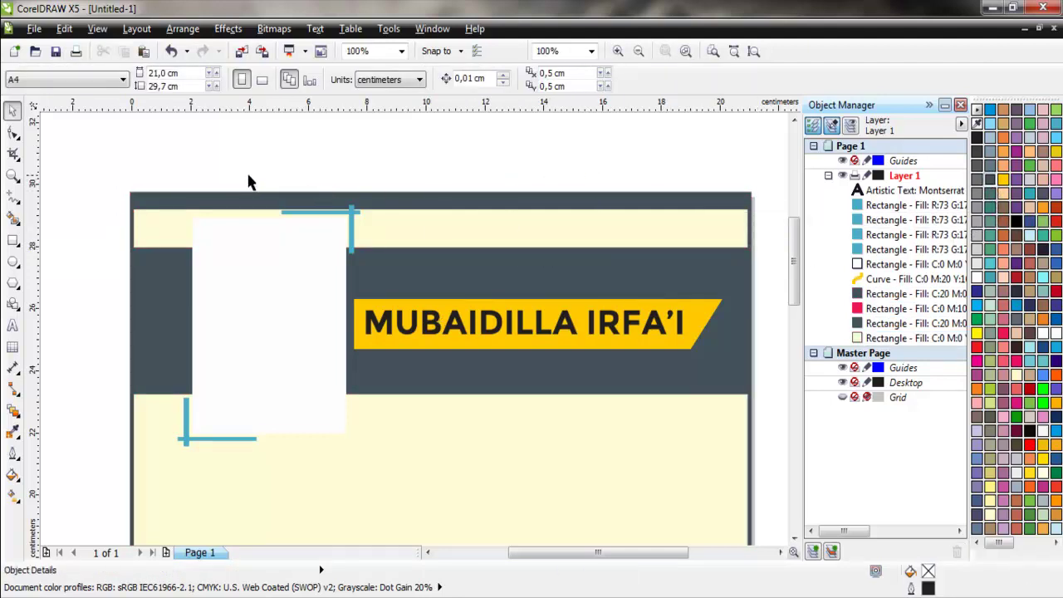
Recolour the top-right and bottom-left teal corner brackets yellow
left_click_drag(248, 175, 388, 275)
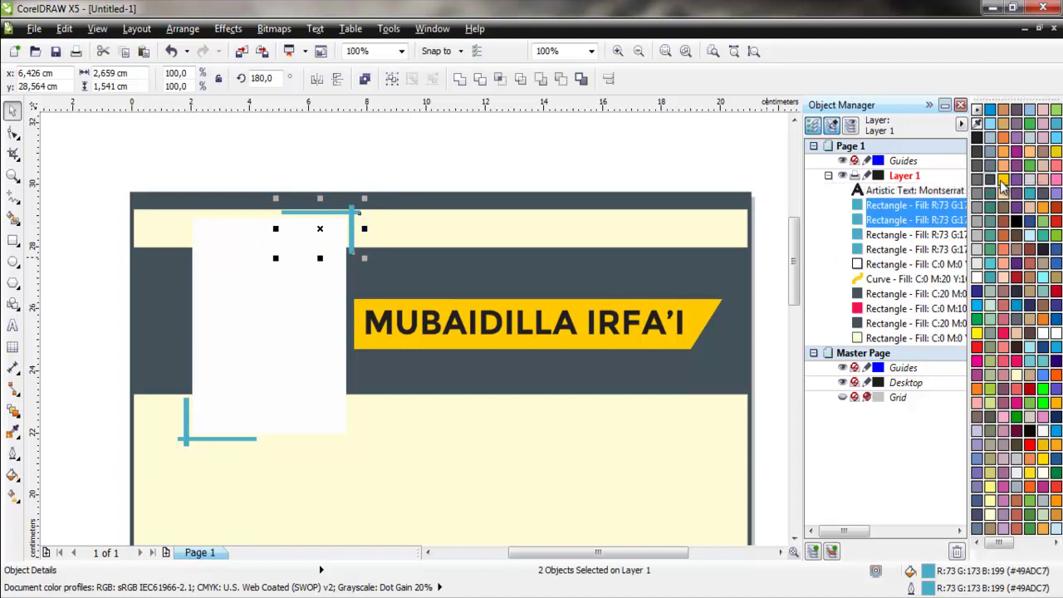
left_click(1002, 176)
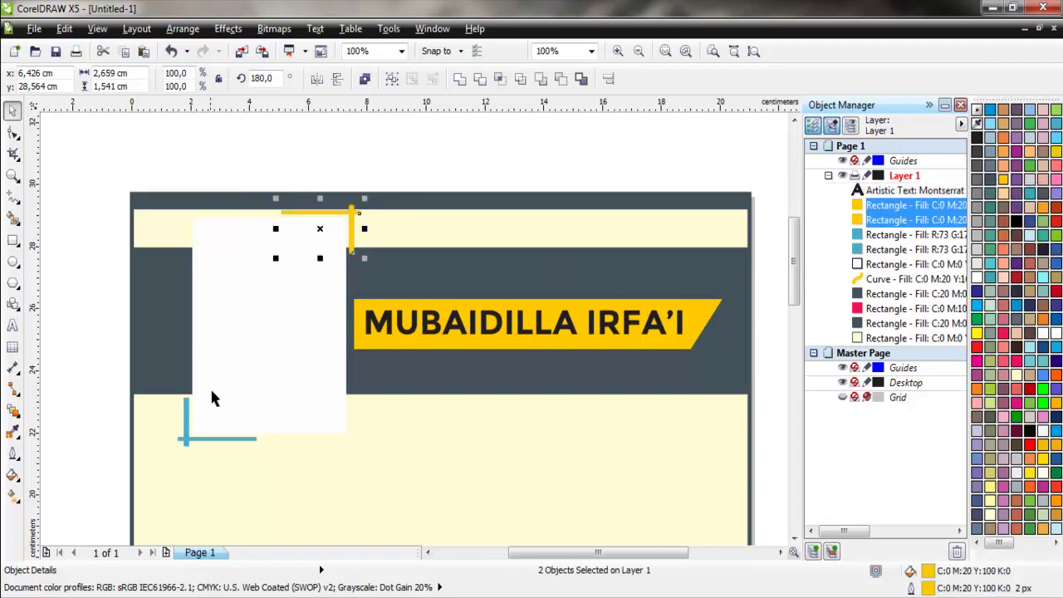
left_click_drag(83, 373, 301, 458)
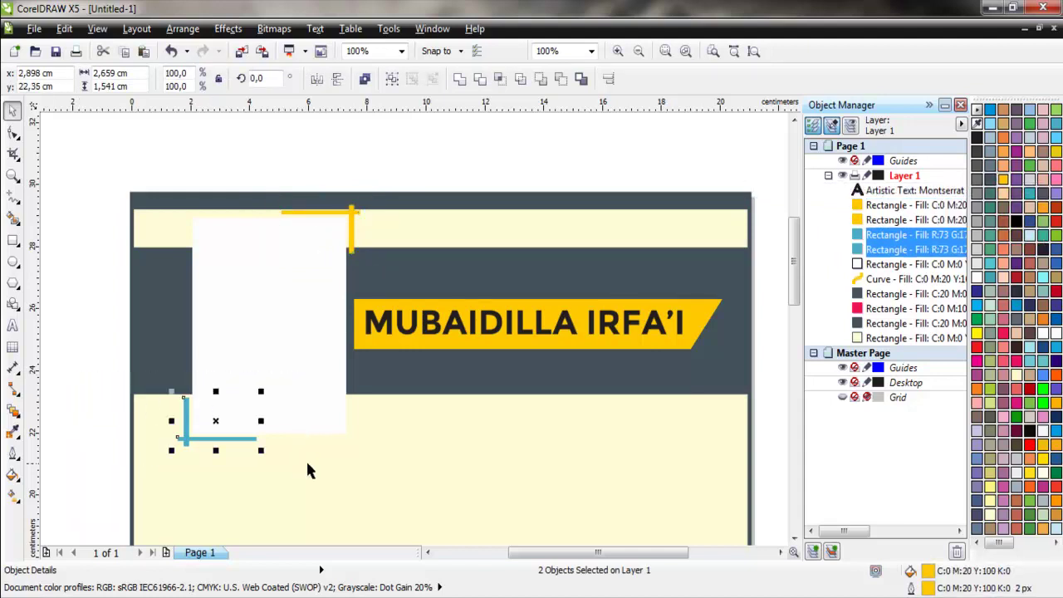
left_click(1003, 176)
left_click(486, 166)
scroll(486, 166, "down", 1)
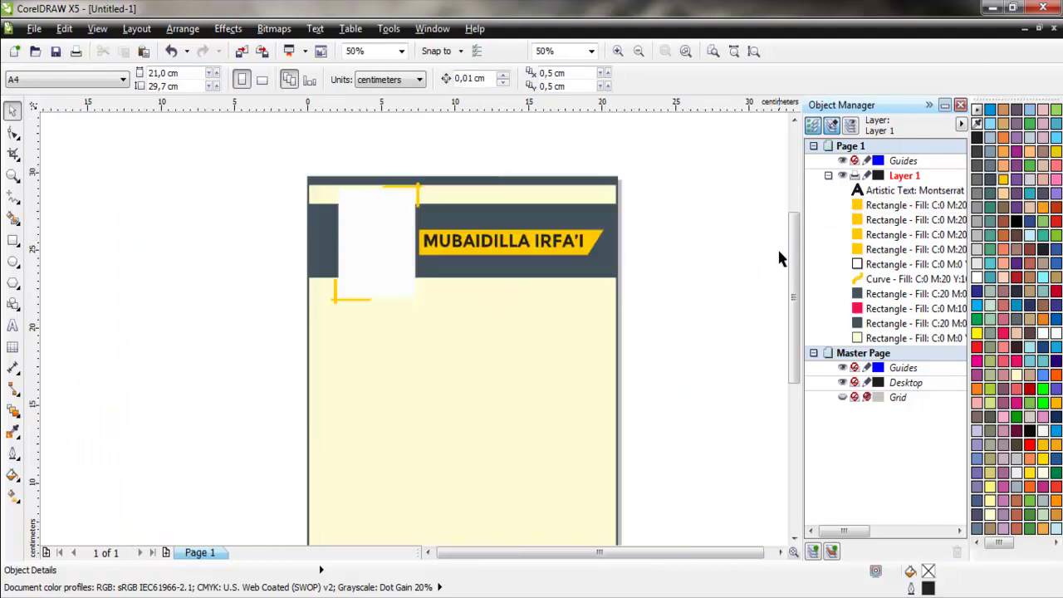
Change the bottom page bar from red to dark slate grey (C20 K80), then view the whole page
left_click_drag(794, 297, 794, 382)
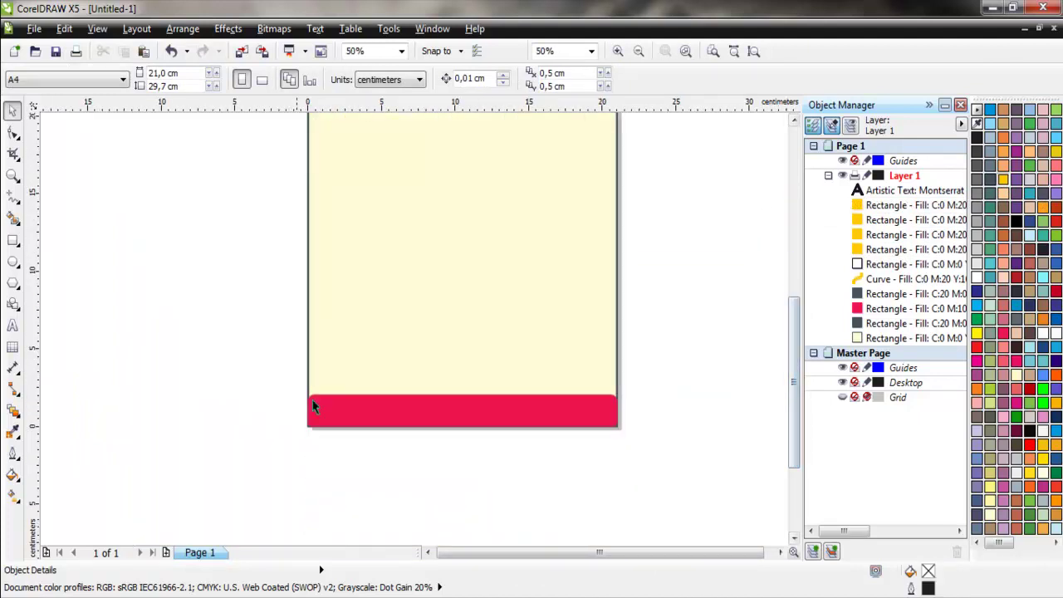
left_click(422, 402)
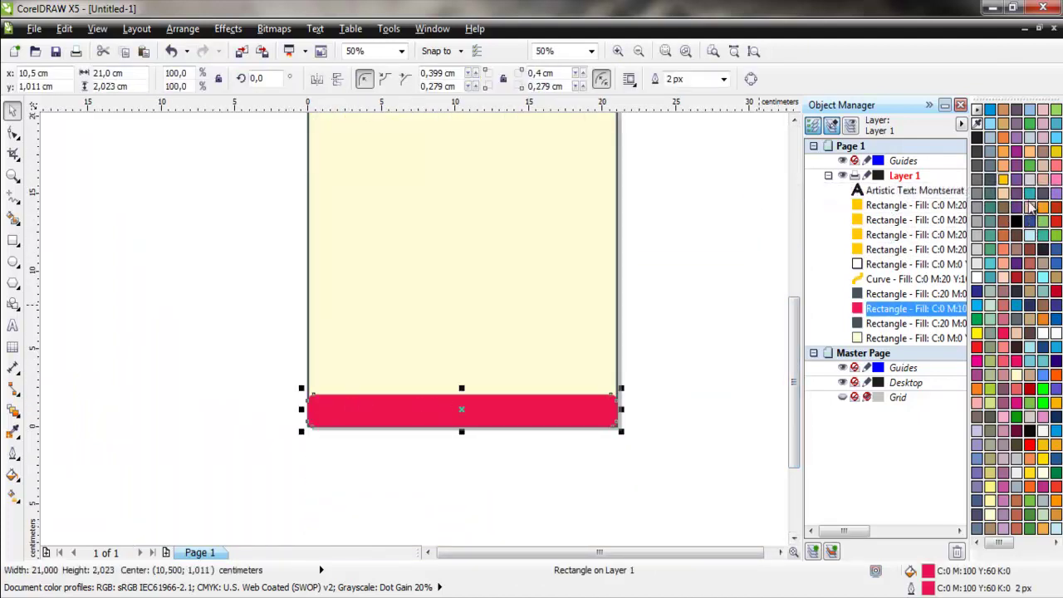
left_click(989, 192)
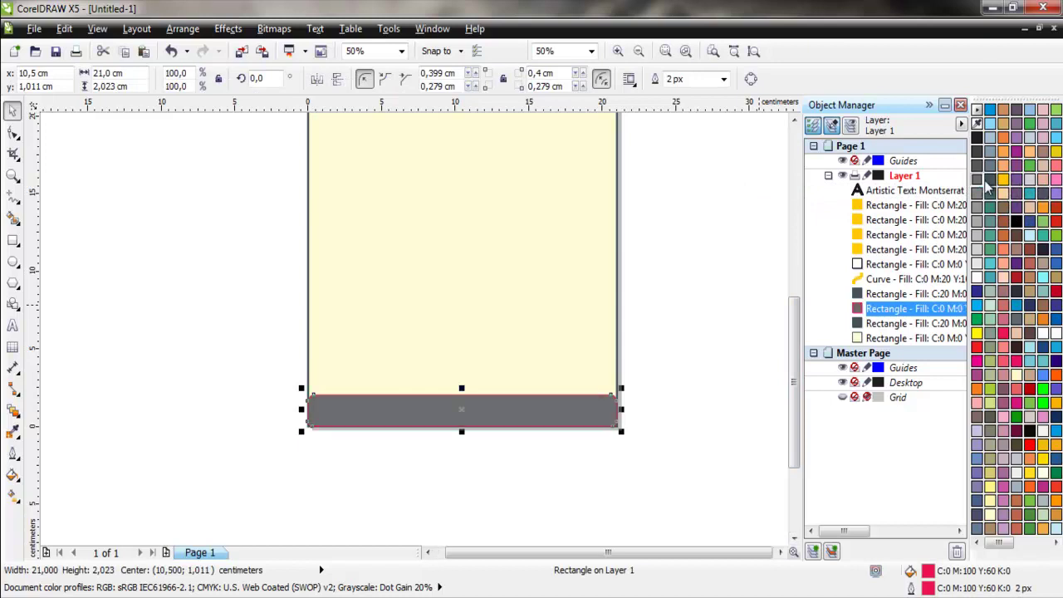
left_click(989, 179)
left_click(626, 405)
key("F3")
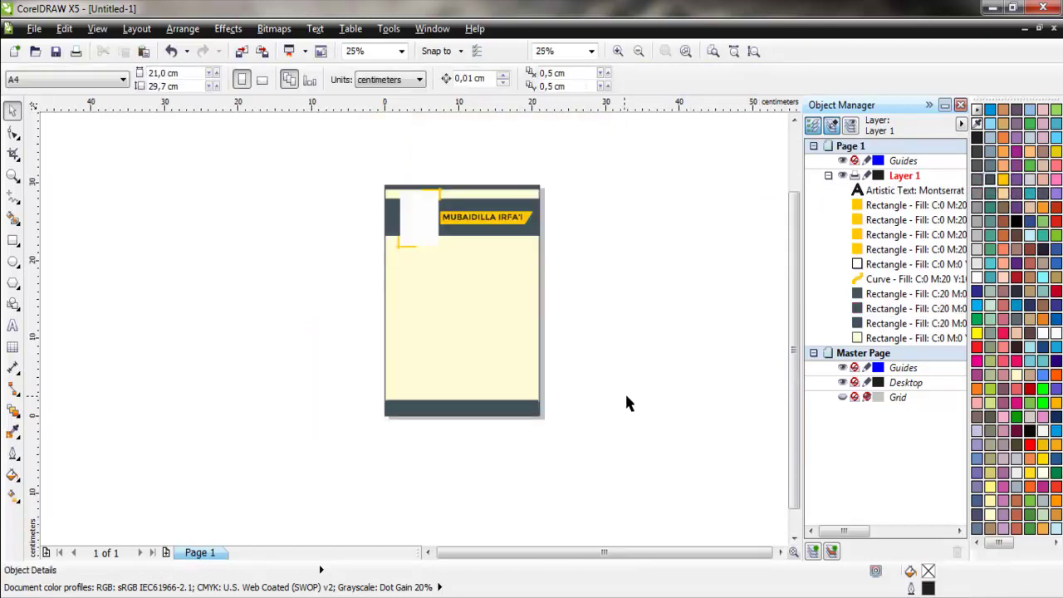
scroll(422, 171, "up", 1)
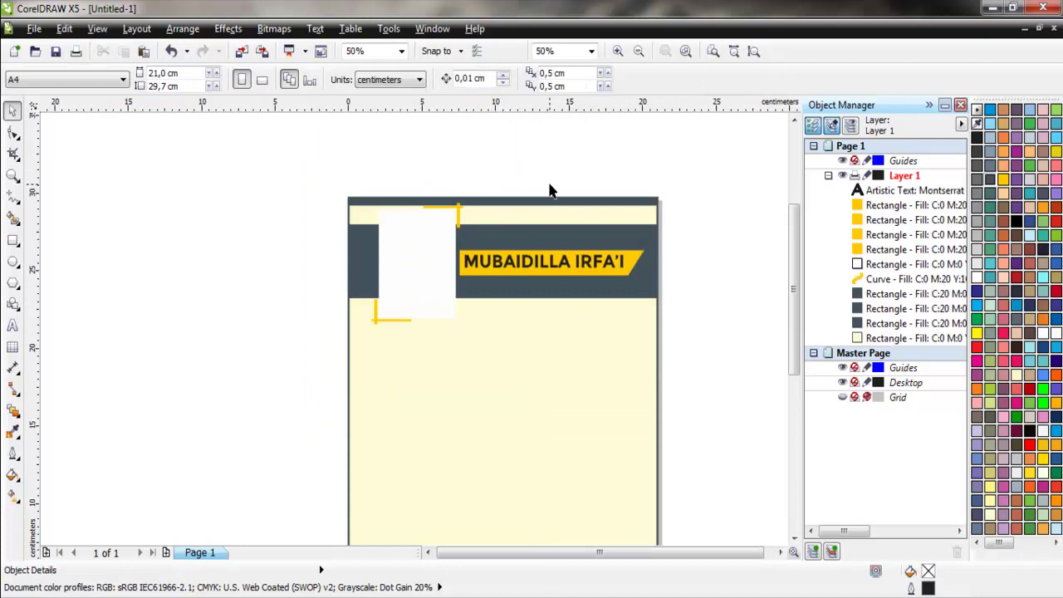
scroll(628, 208, "up", 1)
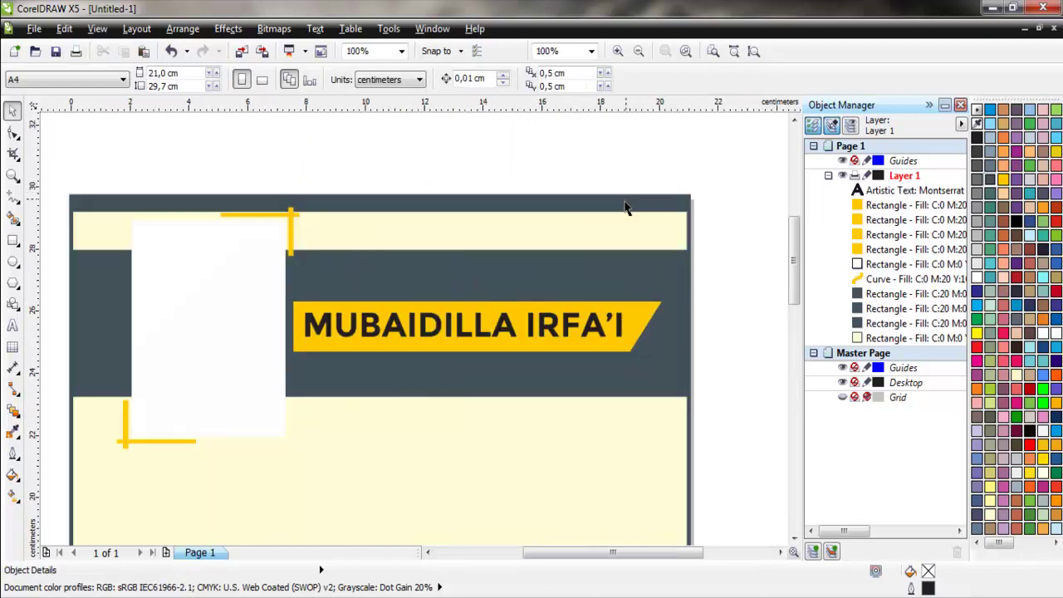
Add white subtitle 'Magister Sastra Bahasa' under the name banner, left-aligned with the name
left_click(13, 325)
left_click(344, 372)
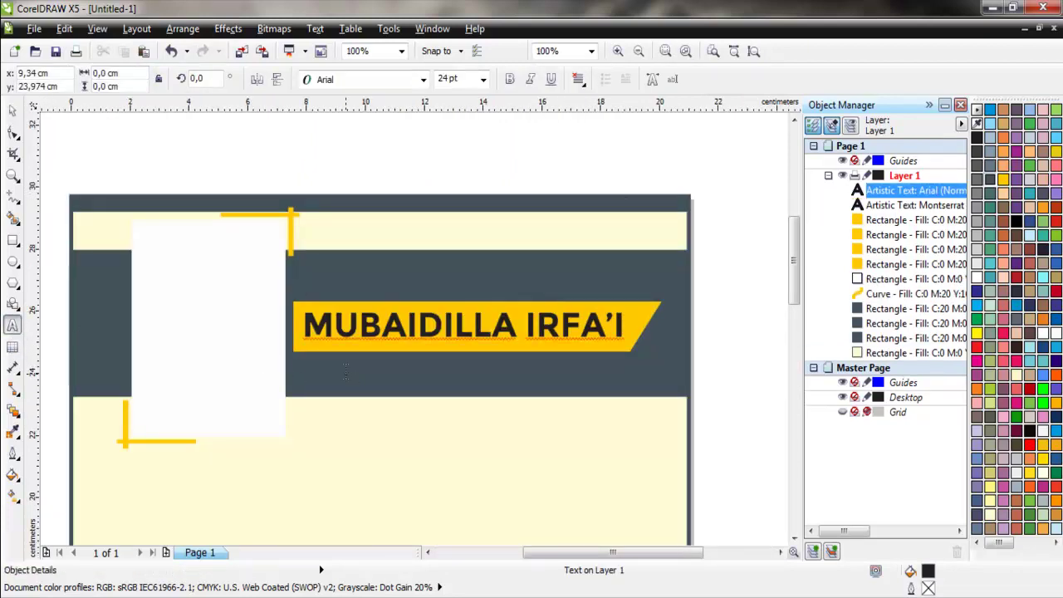
type("Magis")
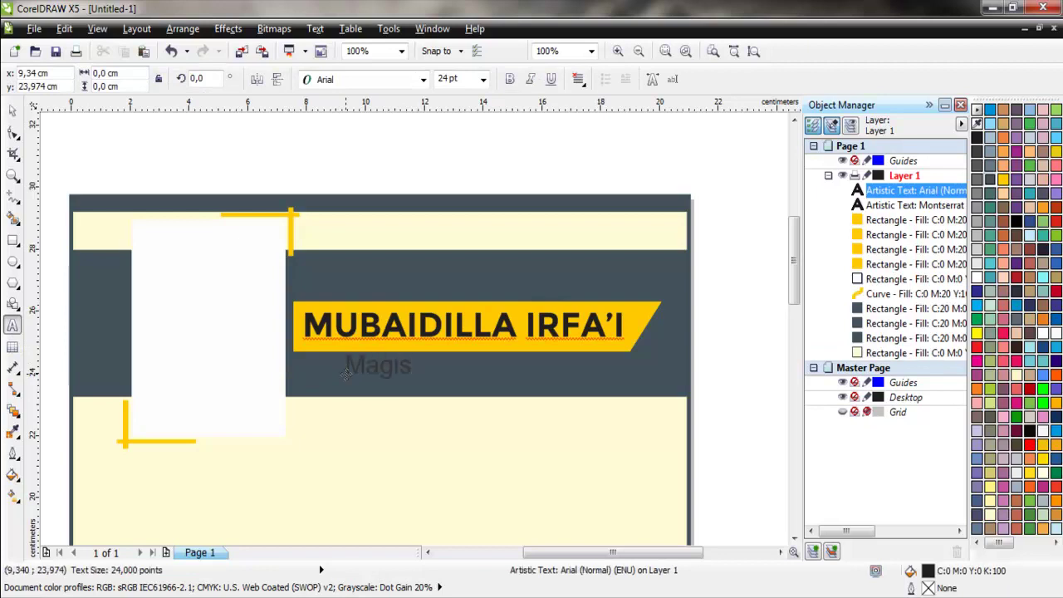
type("ter")
type(" Sastra Ba")
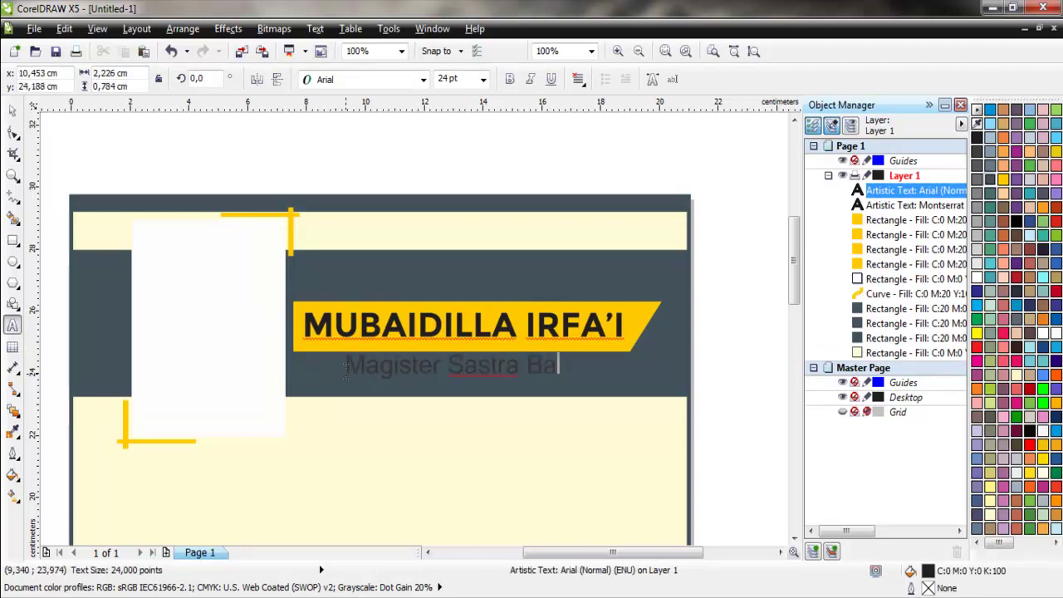
type("hasa")
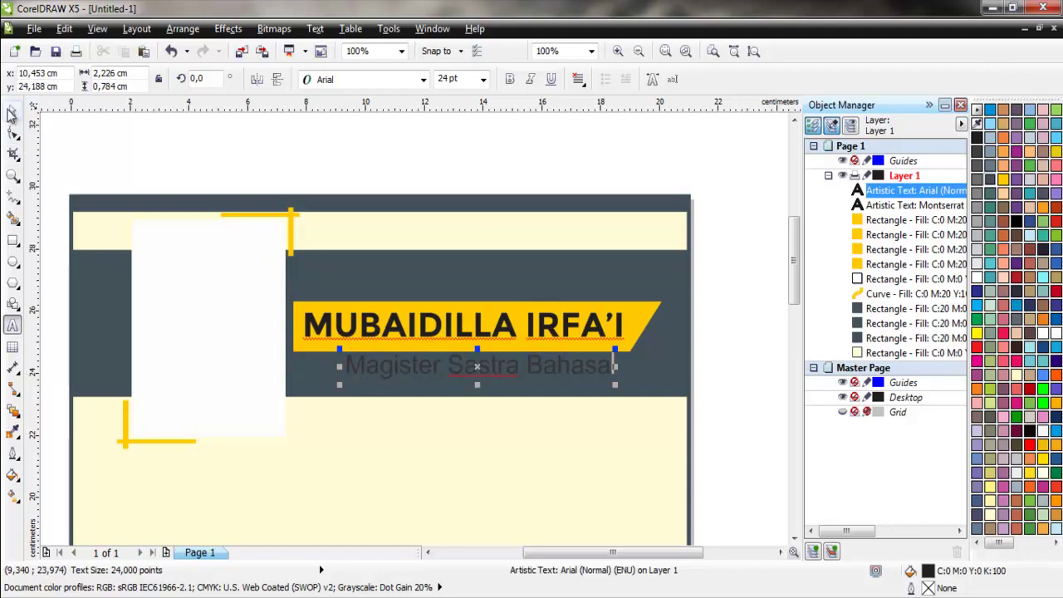
left_click(12, 110)
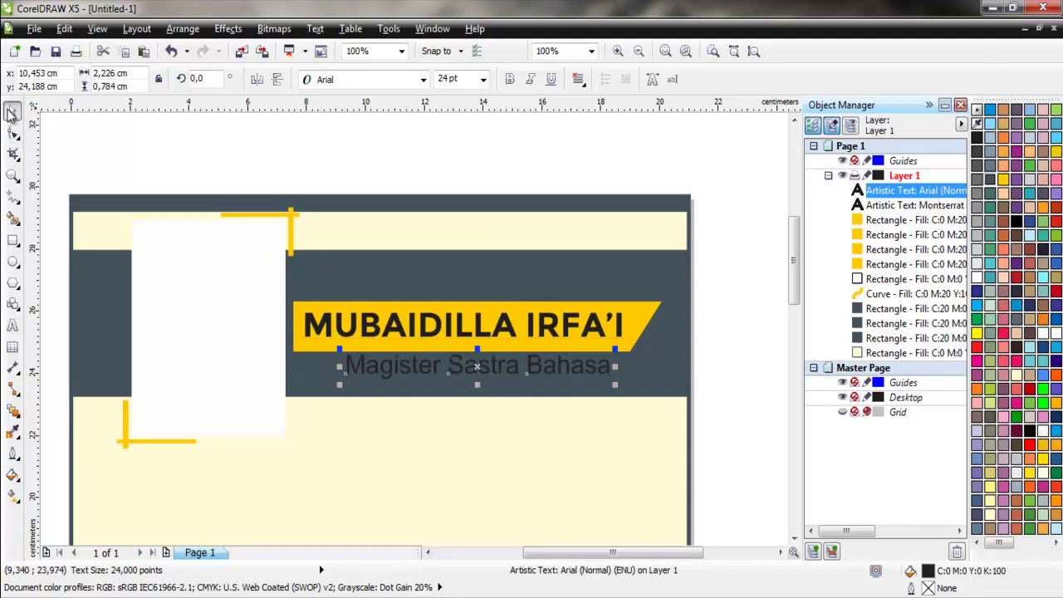
left_click(976, 277)
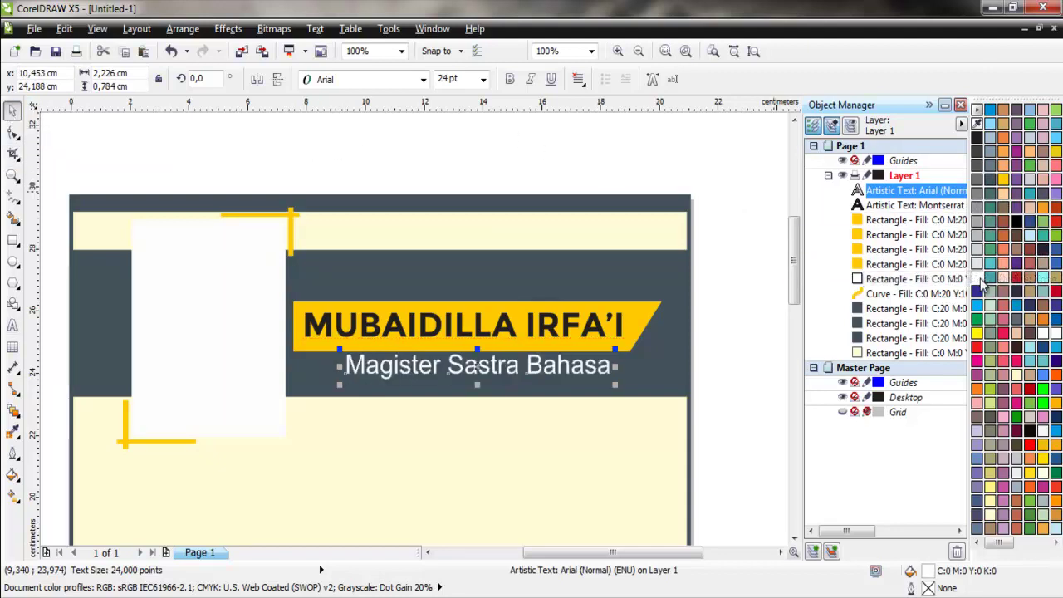
left_click(309, 330, "shift")
key("l")
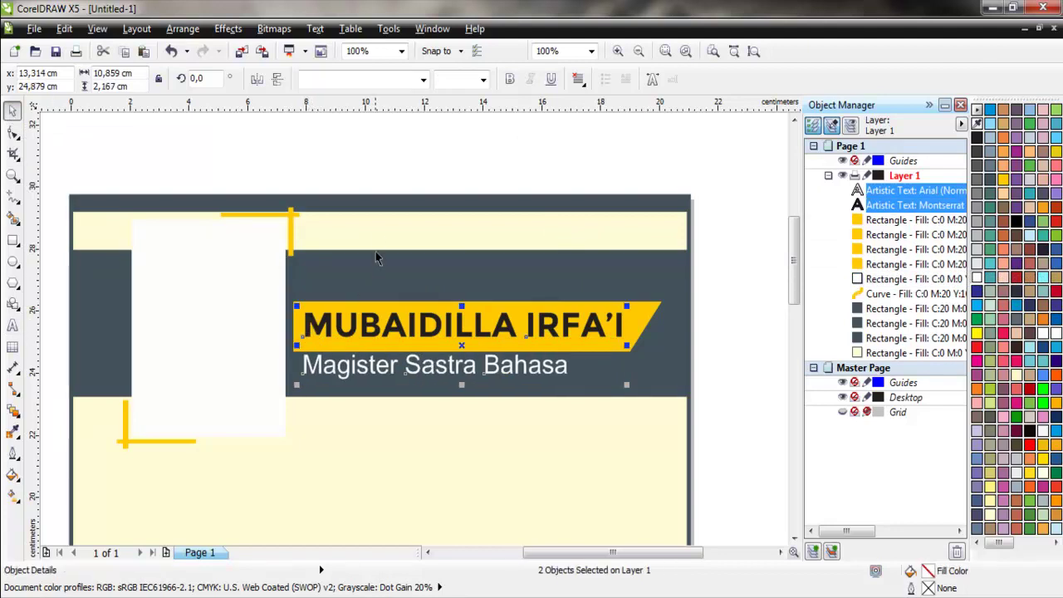
left_click(395, 172)
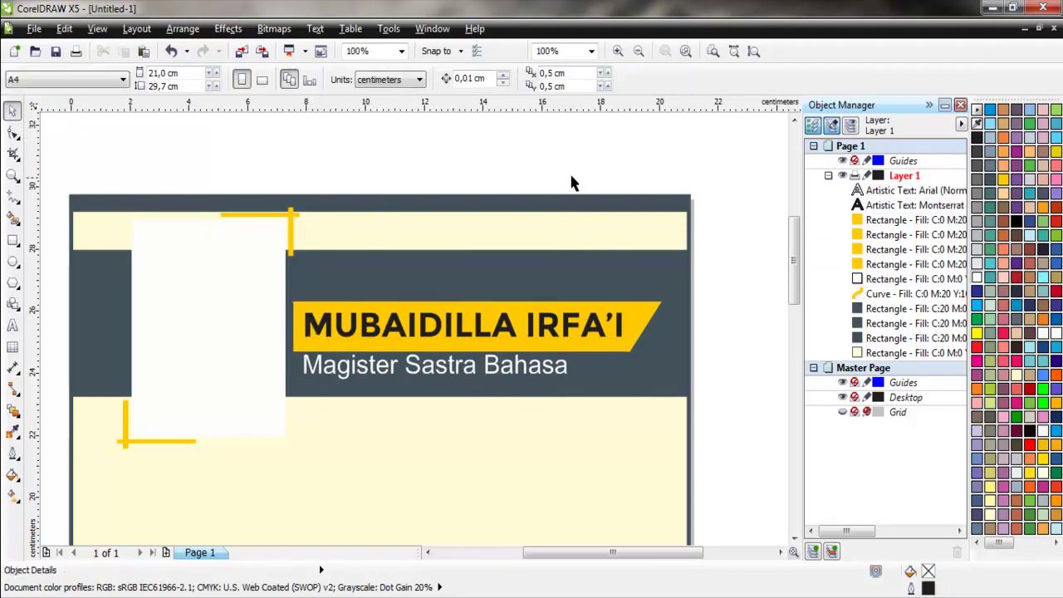
scroll(578, 182, "down", 1)
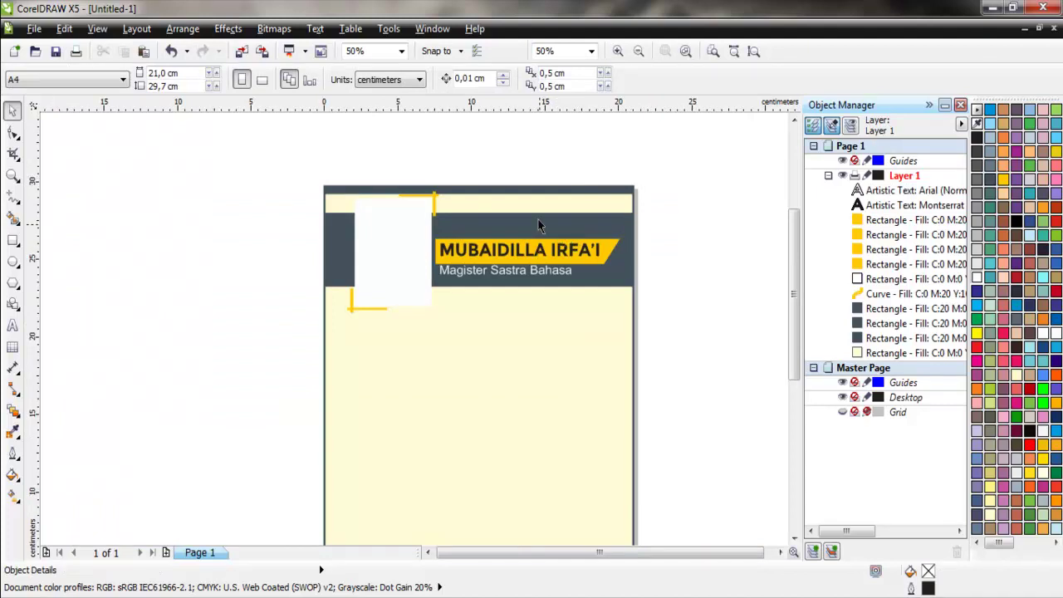
left_click_drag(799, 220, 799, 242)
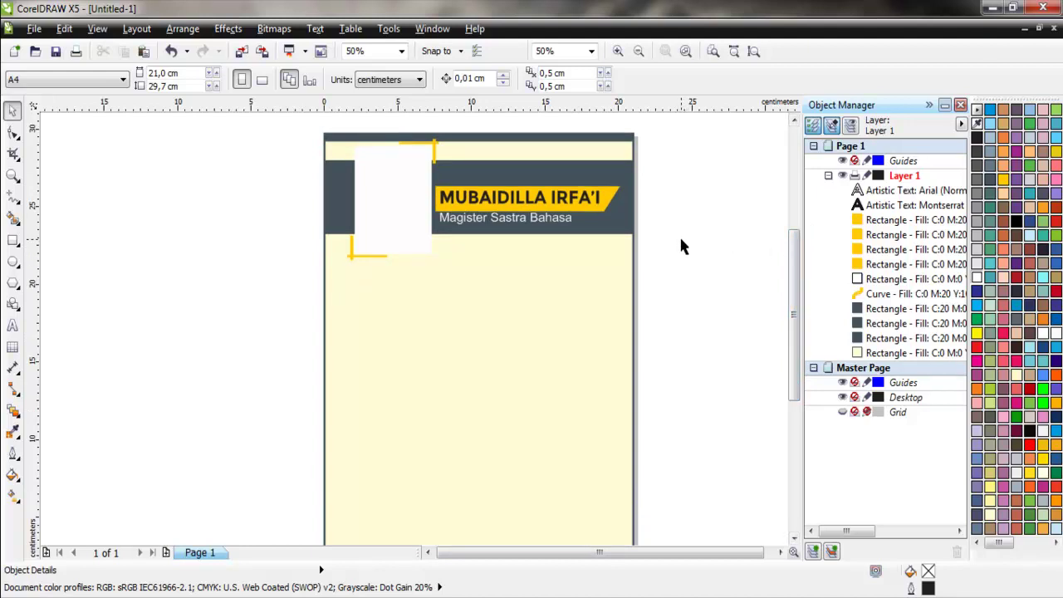
scroll(480, 240, "up", 2)
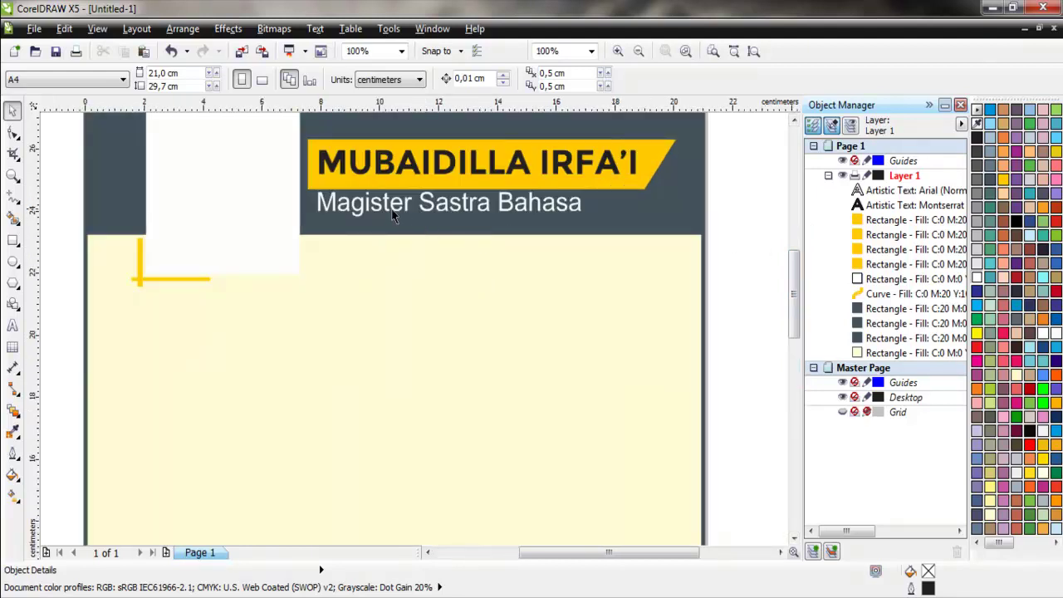
Copy the subtitle onto the cream area and retype it as uppercase 'TENTANG SAYA'
left_click_drag(384, 208, 352, 359)
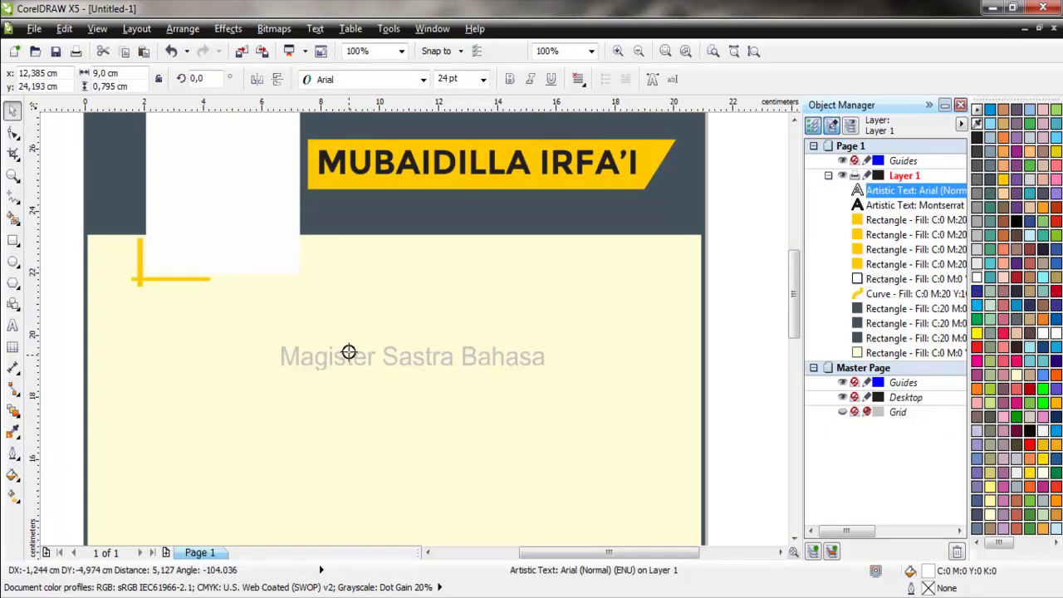
left_click(397, 379)
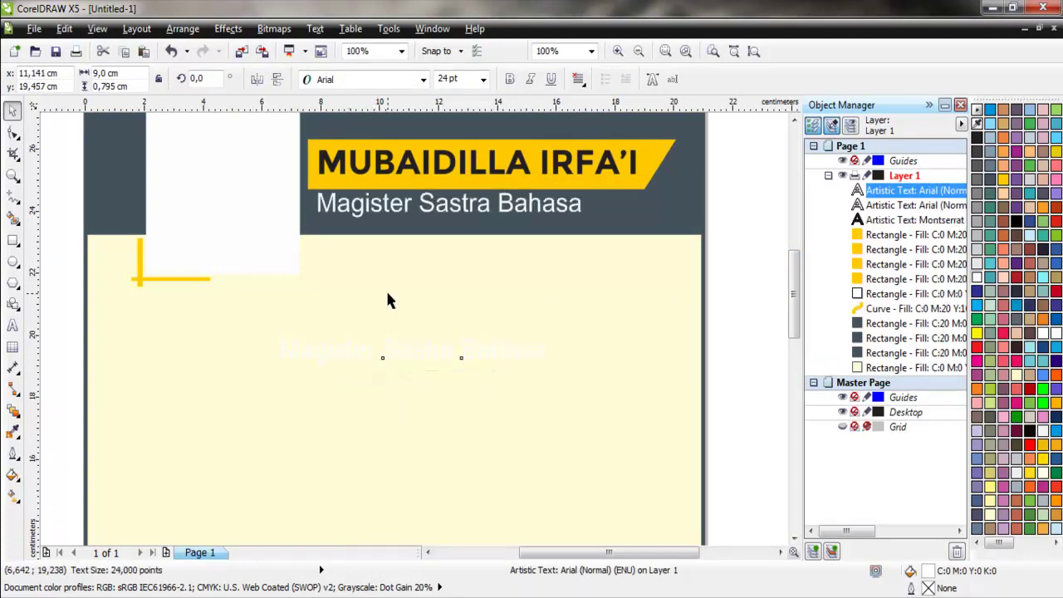
left_click(385, 288, "shift")
left_click(374, 347)
double_click(373, 347)
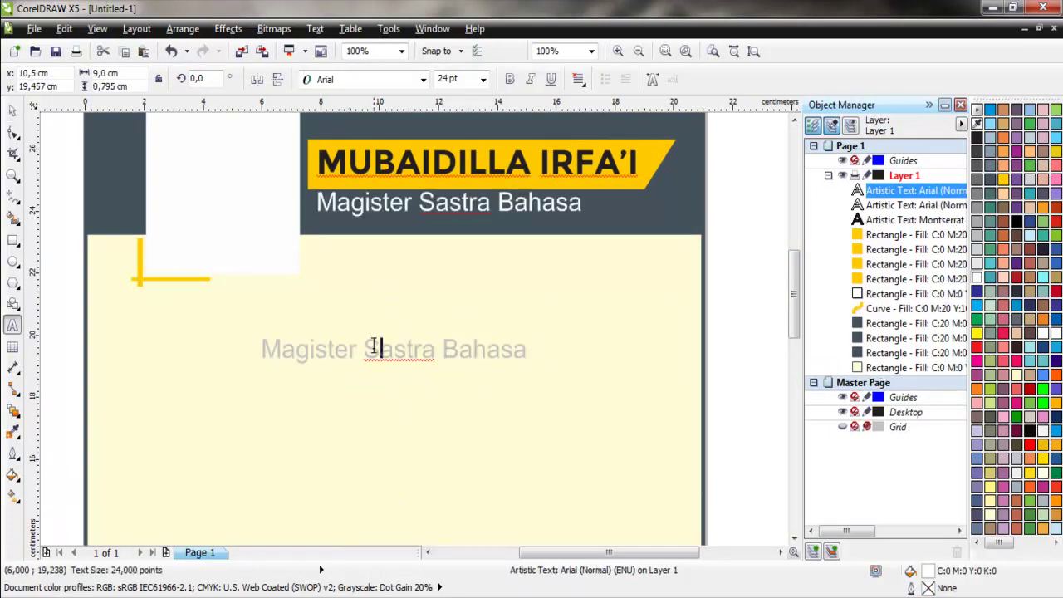
key("ctrl+a")
type("Tentang ")
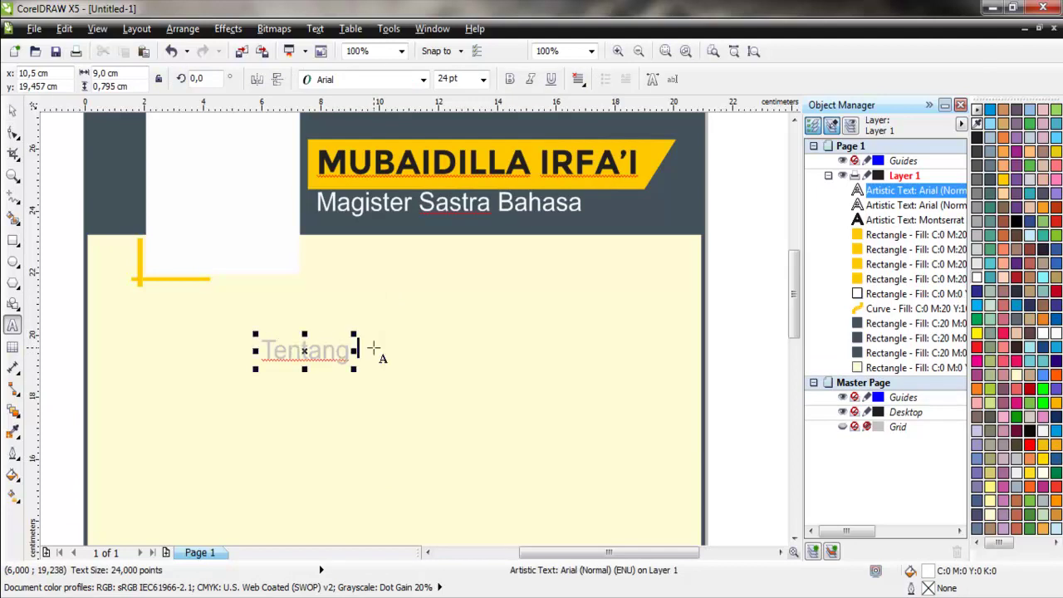
type("S")
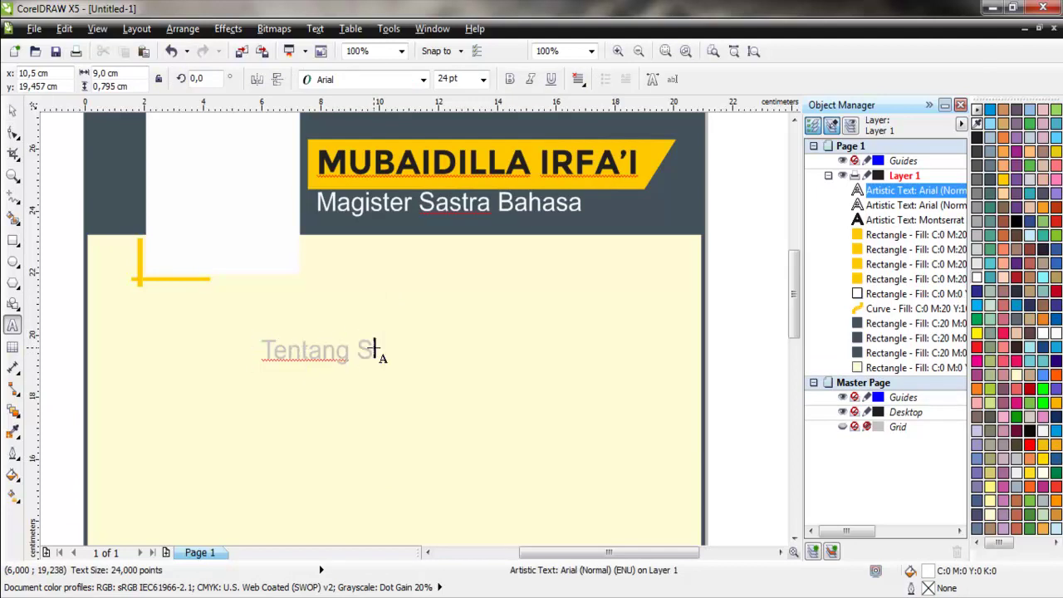
type("AYA")
key("ctrl+a")
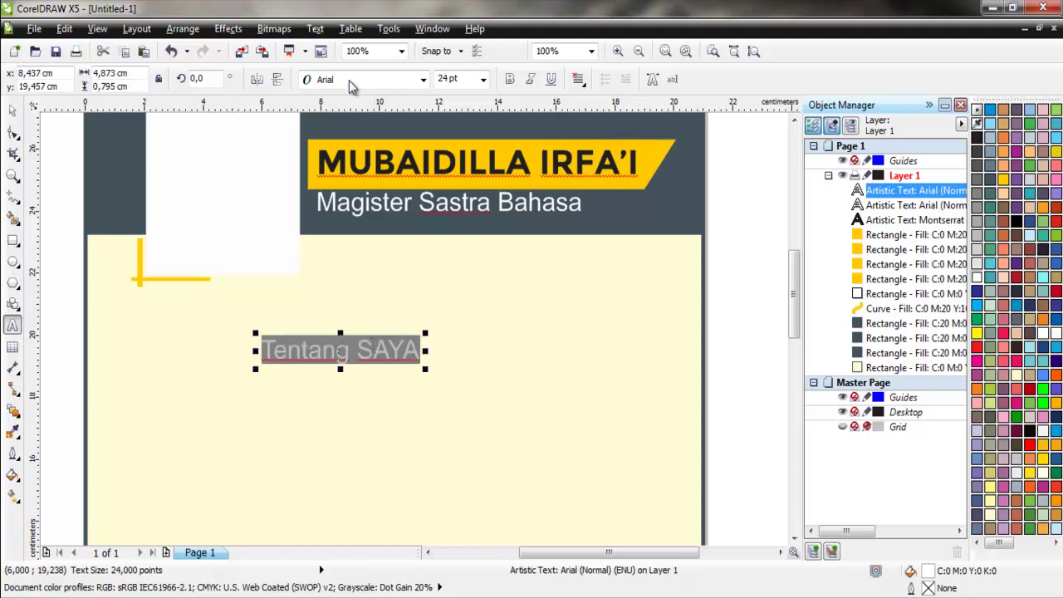
left_click(314, 38)
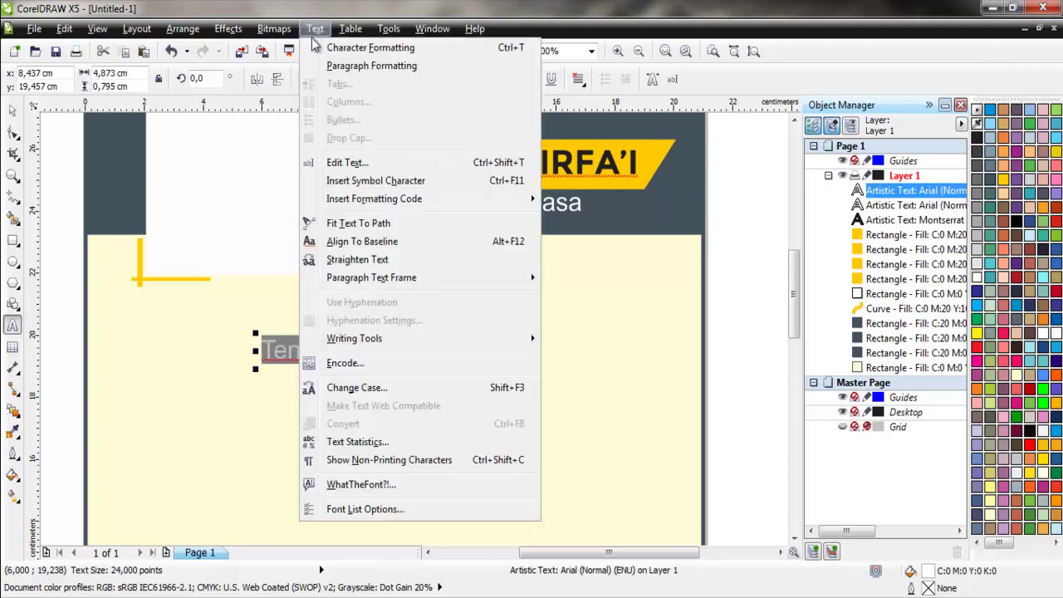
left_click(349, 391)
left_click(442, 295)
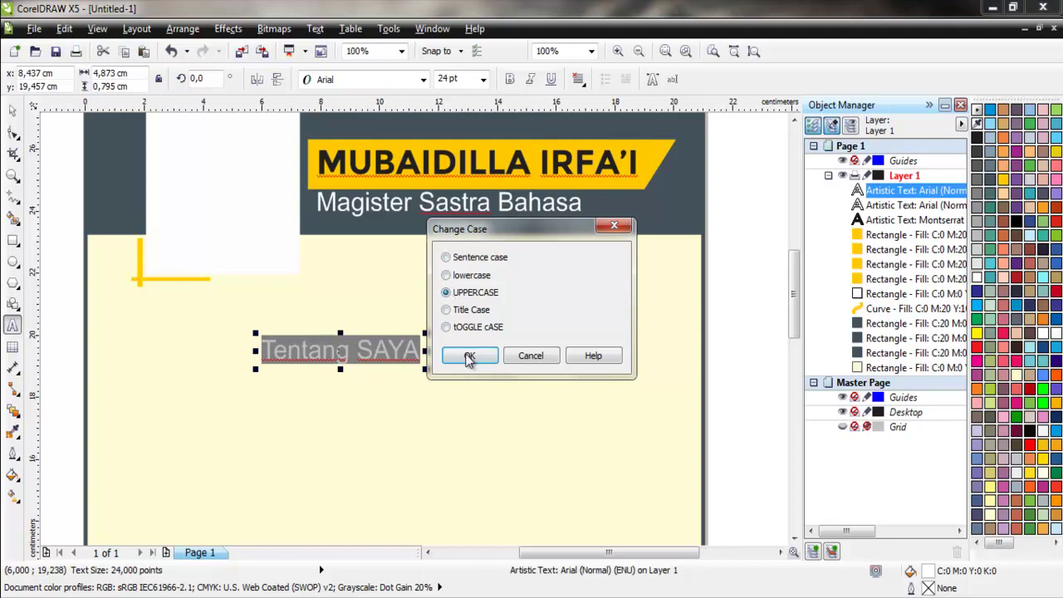
left_click(467, 357)
Centre the heading on the page, make it bold dark grey, and move it up under the header
left_click(13, 108)
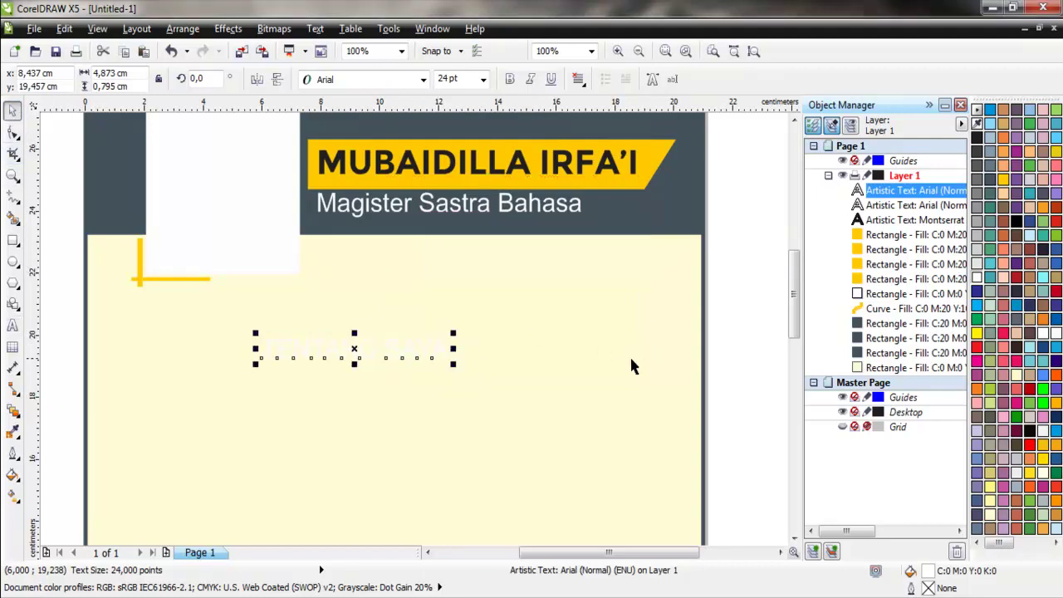
left_click(621, 362, "shift")
key("c")
left_click(757, 351)
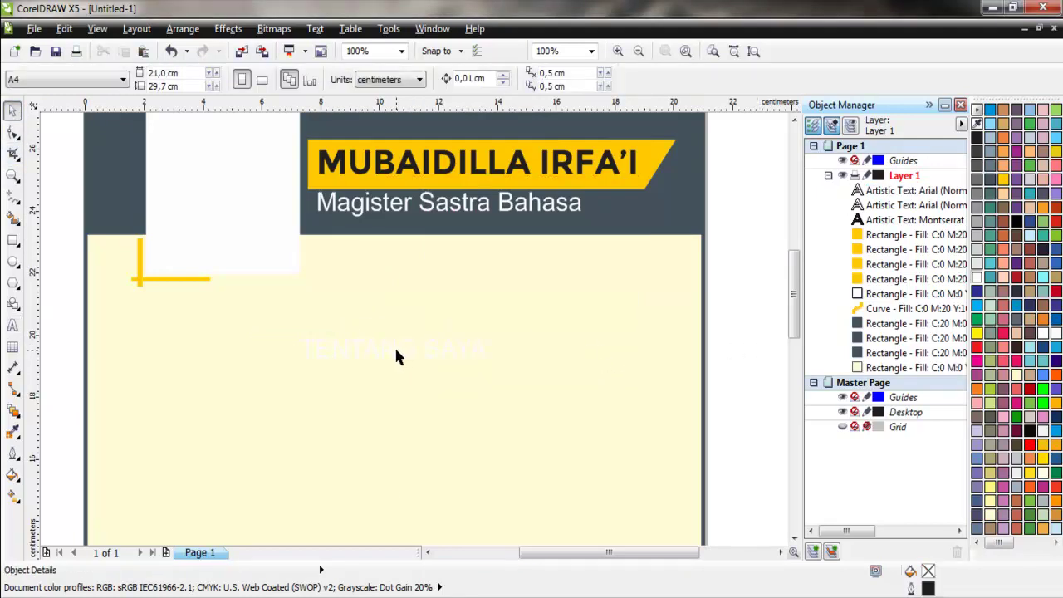
left_click(394, 352)
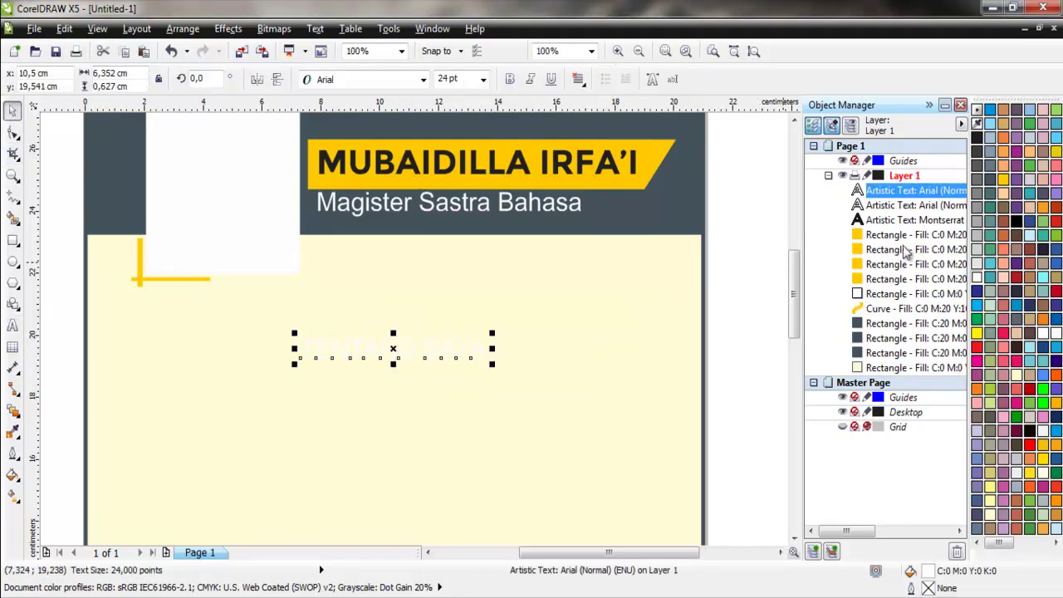
left_click(988, 186)
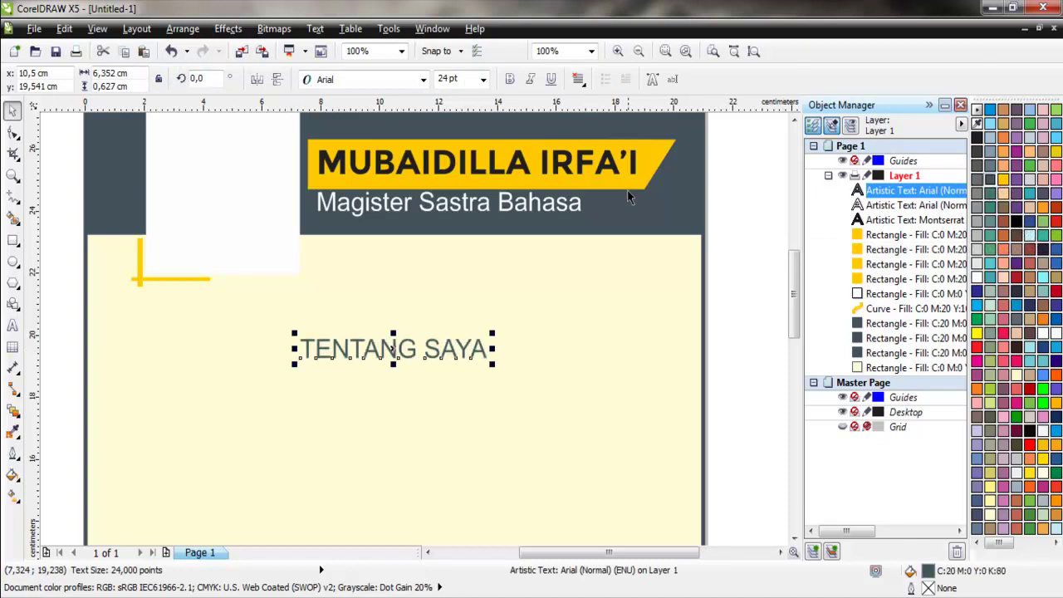
left_click(510, 79)
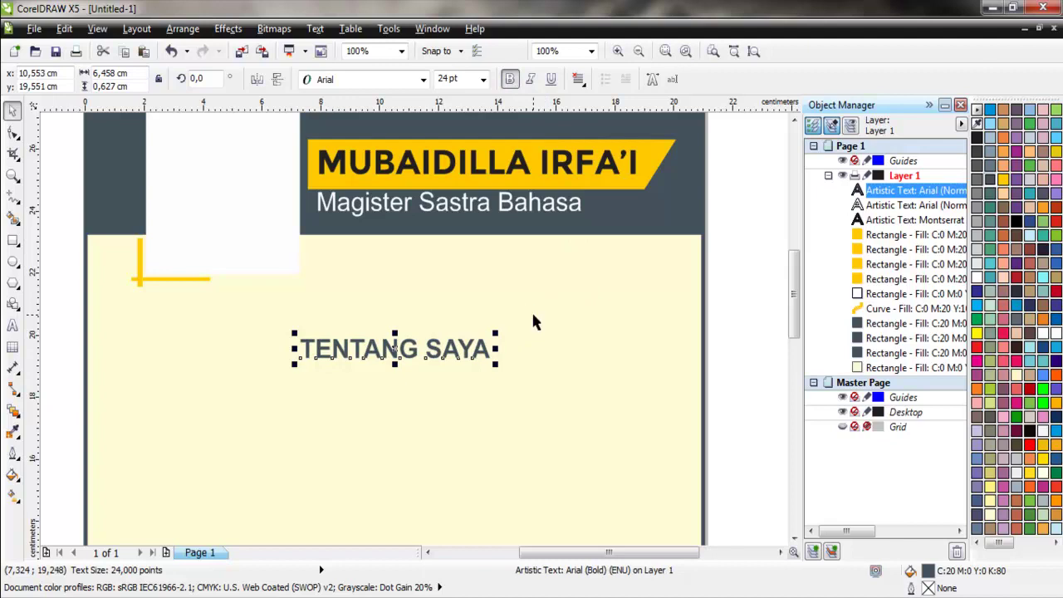
key("Up")
left_click_drag(393, 341, 395, 305)
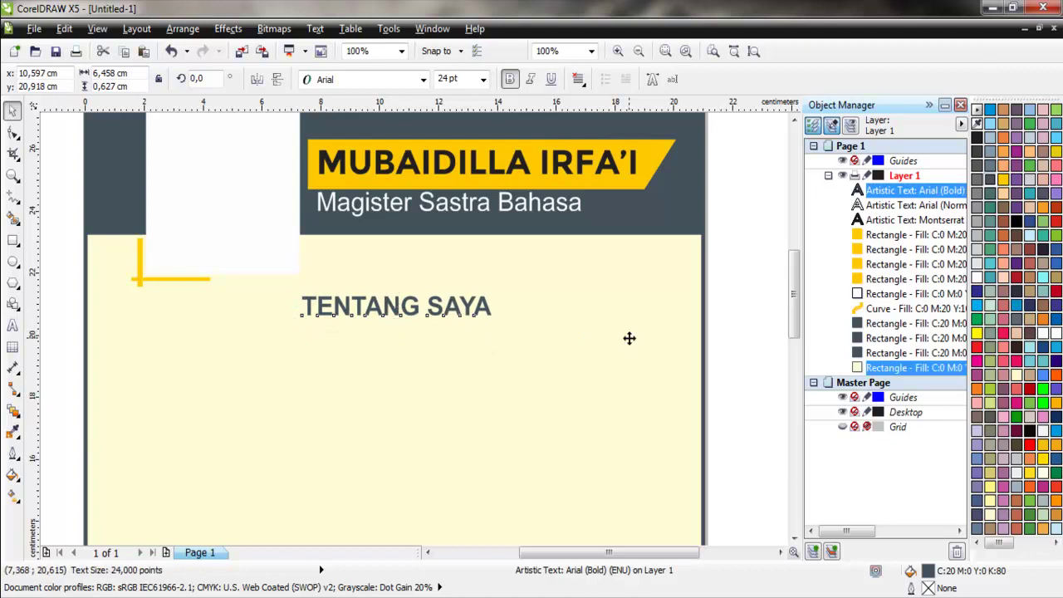
key("Escape")
scroll(712, 326, "down", 1)
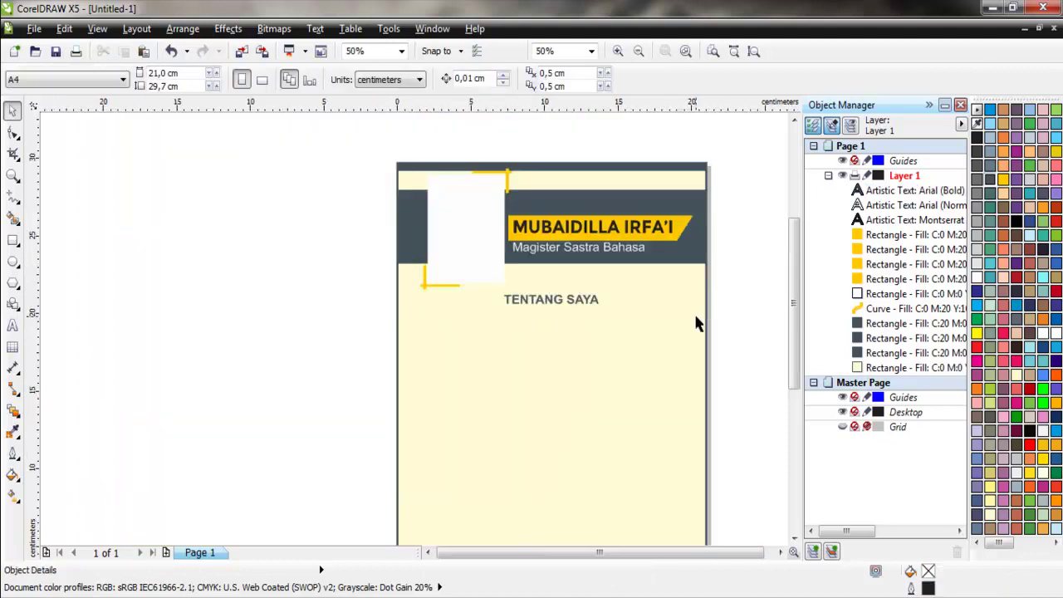
Copy the TENTANG SAYA heading lower down and retype it as PENGALAMAN
left_click_drag(794, 303, 794, 340)
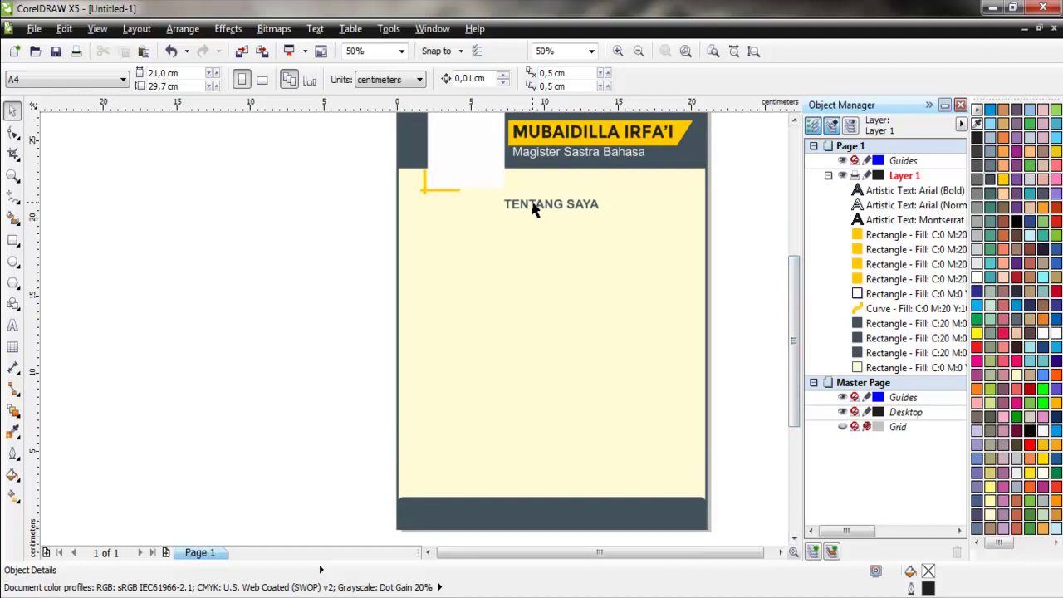
left_click_drag(533, 209, 535, 284)
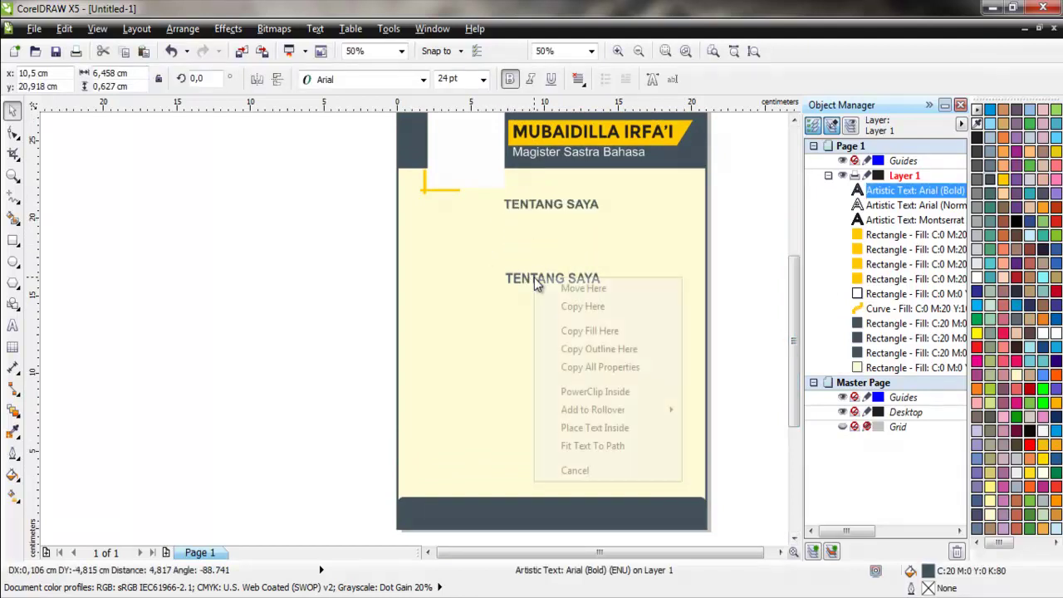
left_click(582, 306)
double_click(519, 281)
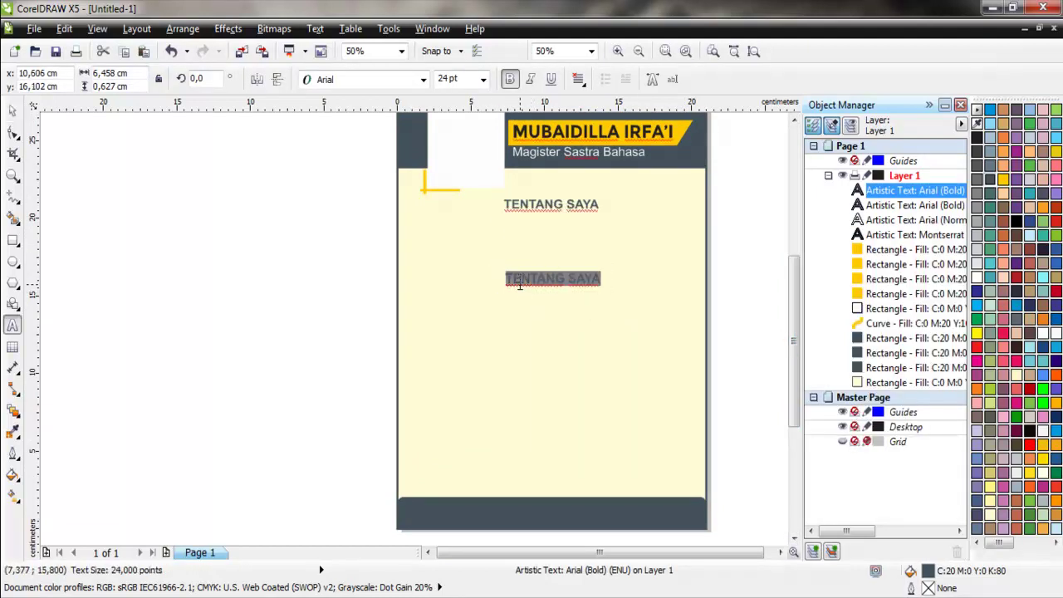
type("PENGALAMAN")
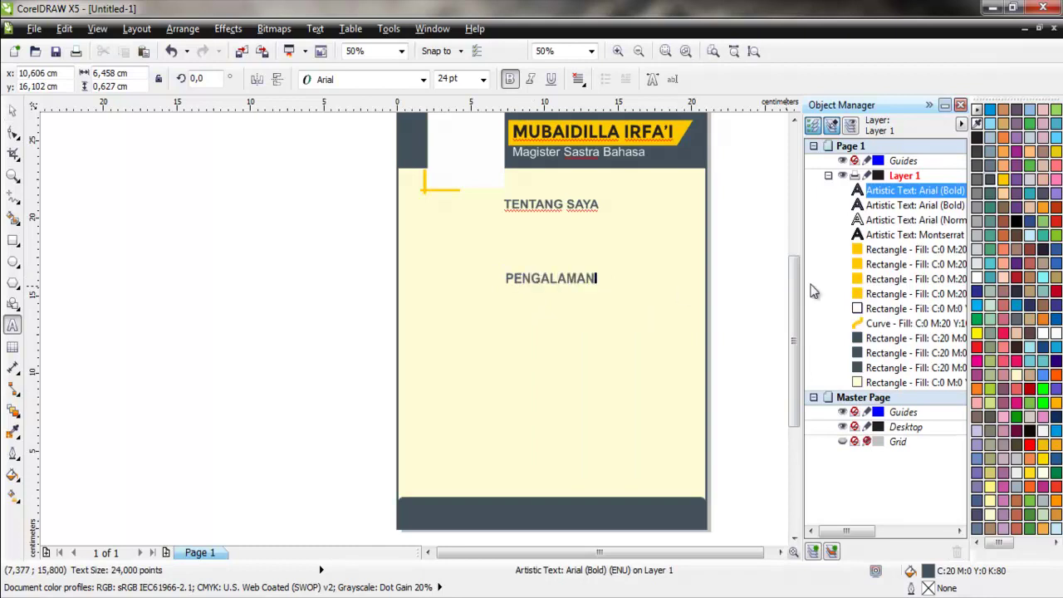
key("ctrl+space")
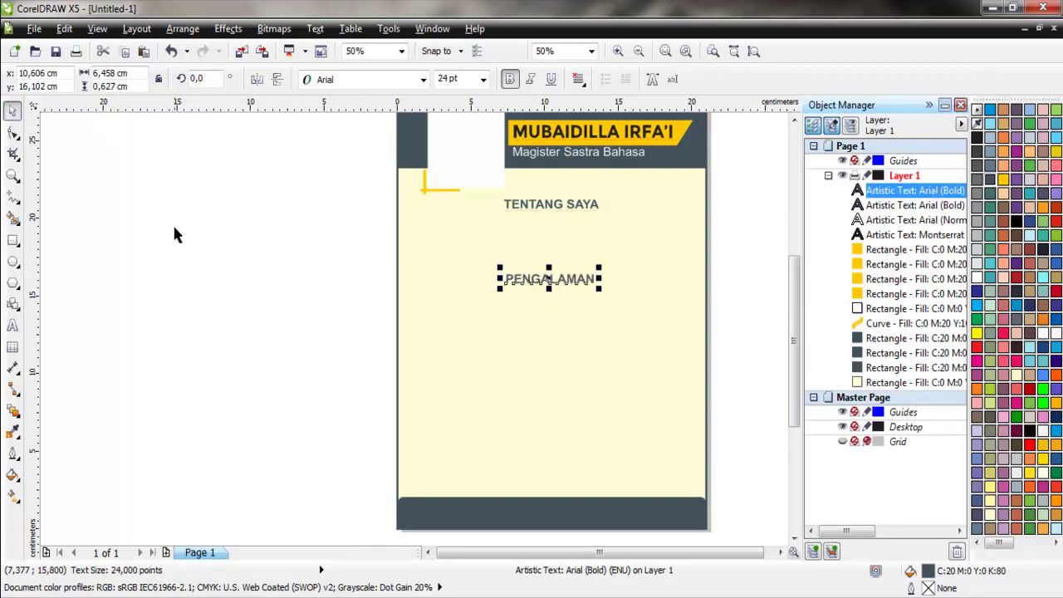
Duplicate PENGALAMAN to the lower left and rename the copy PENDIDIKAN
key("ctrl+d")
left_click_drag(554, 273, 547, 338)
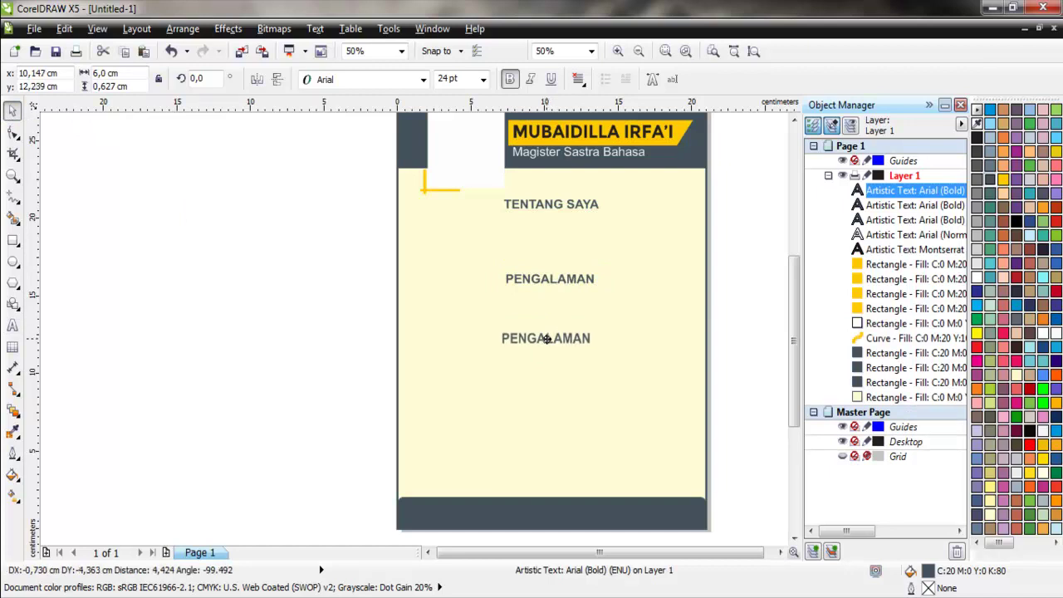
left_click_drag(547, 339, 469, 354)
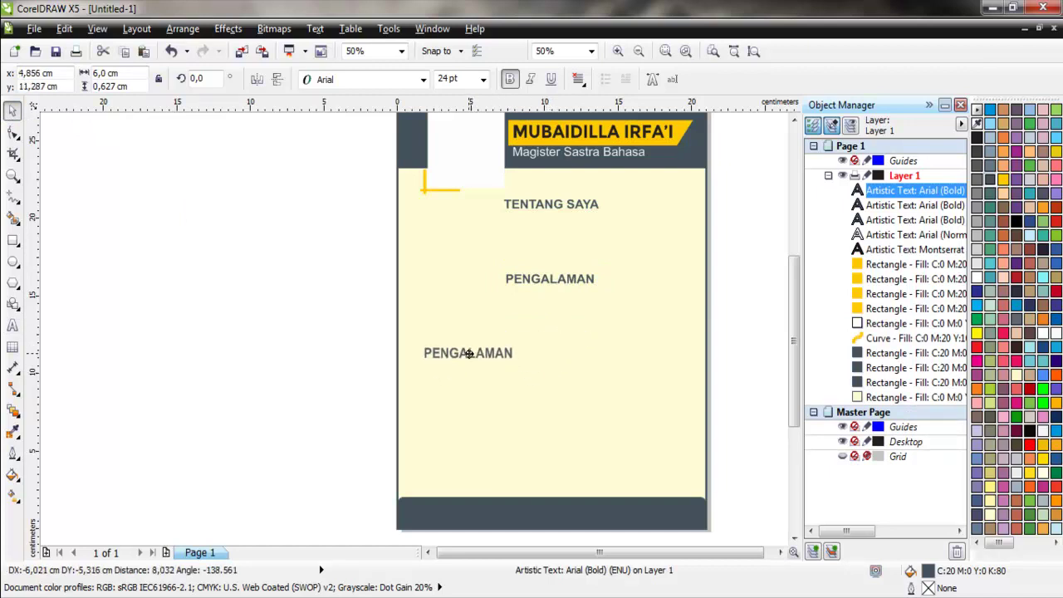
double_click(469, 353)
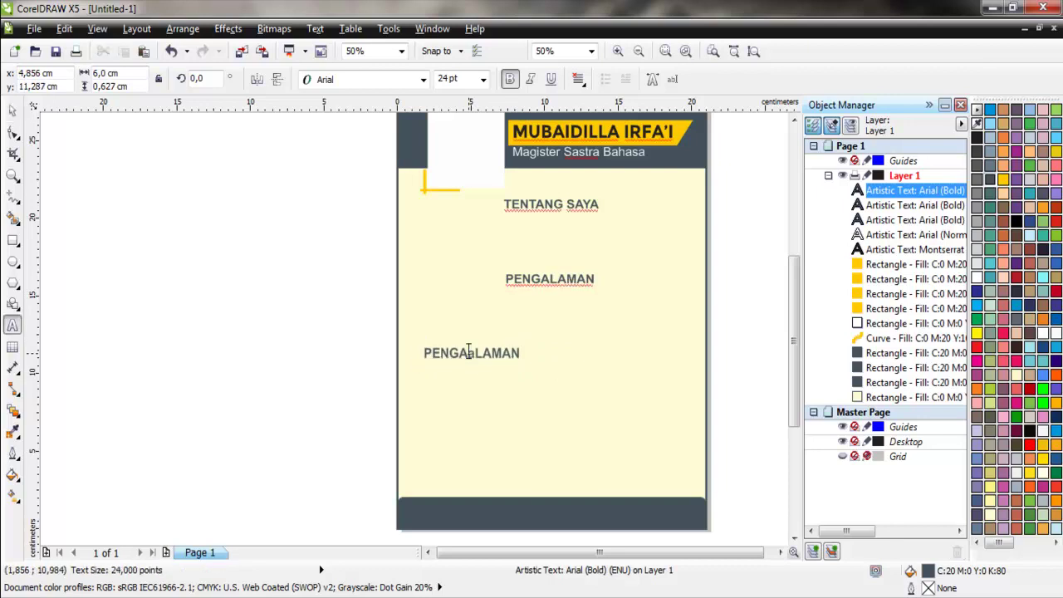
key("ctrl+a")
type("PE")
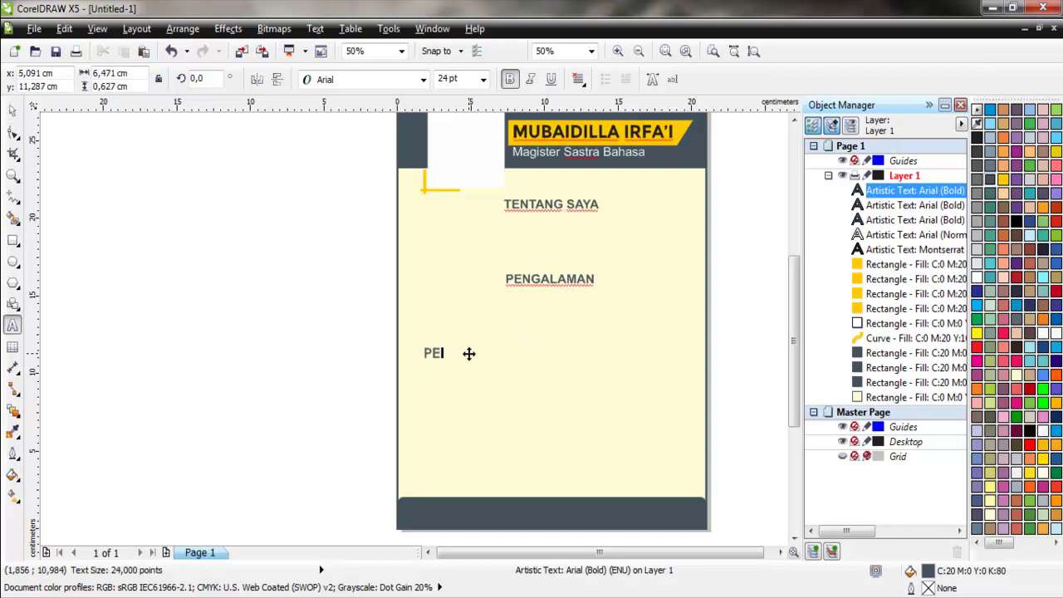
type("NDIDIKAN")
key("ctrl+space")
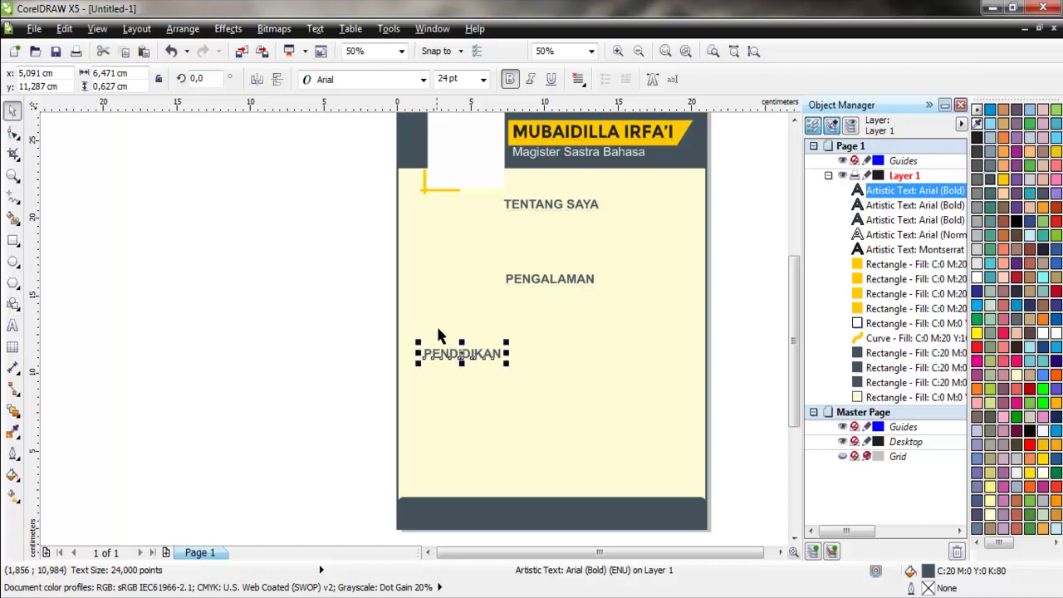
Copy PENDIDIKAN below itself and retype the copy as SOFTSKILLS
left_click_drag(461, 354, 457, 397)
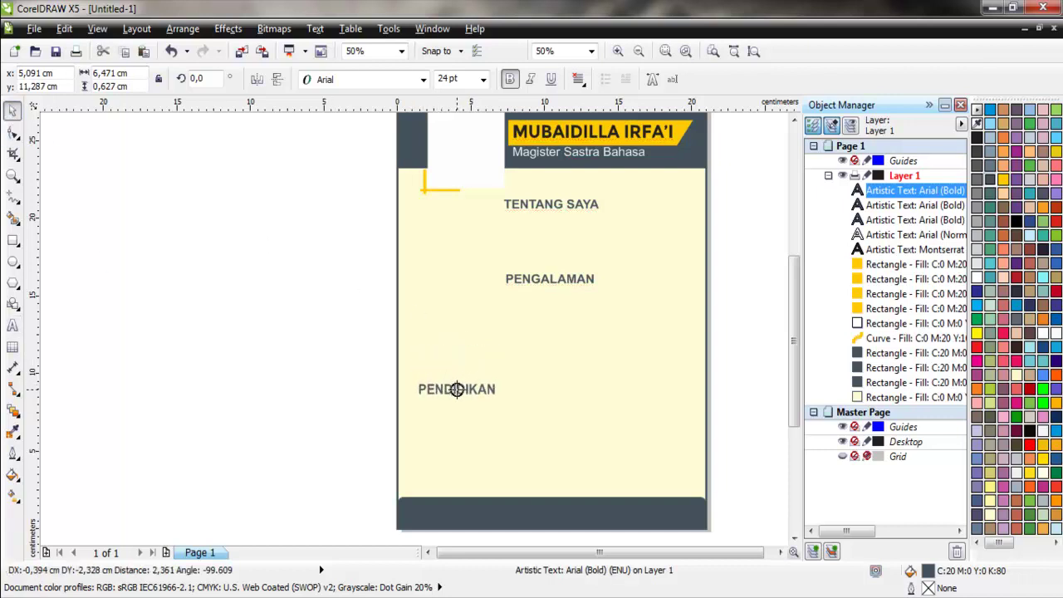
left_click(498, 220)
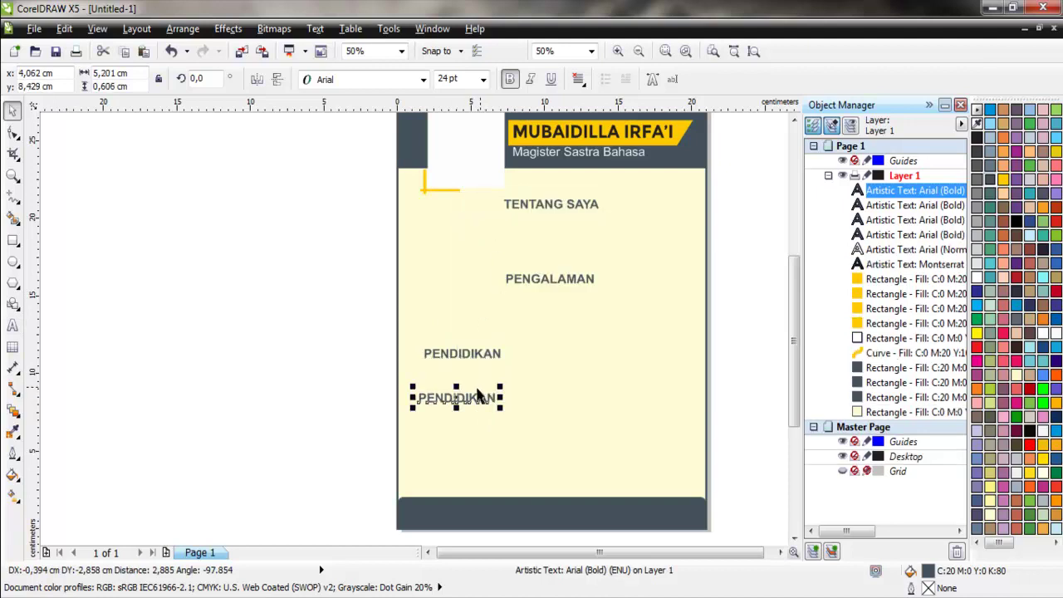
double_click(457, 396)
key("ctrl+a")
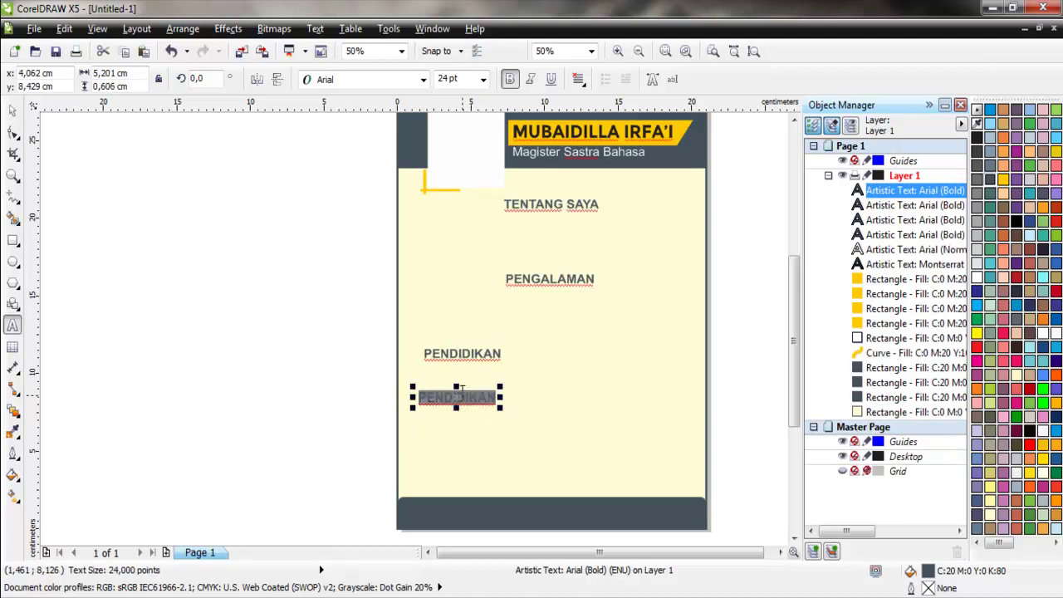
type("SOFTWARE")
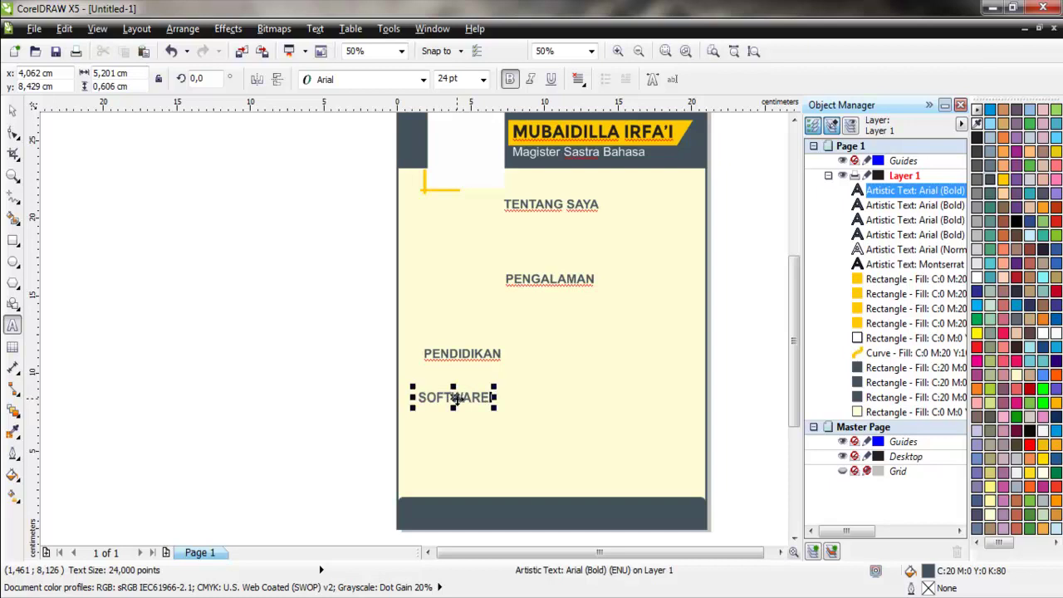
key("shift+Left")
key("shift+Left")
key("shift+Left")
key("shift+Left")
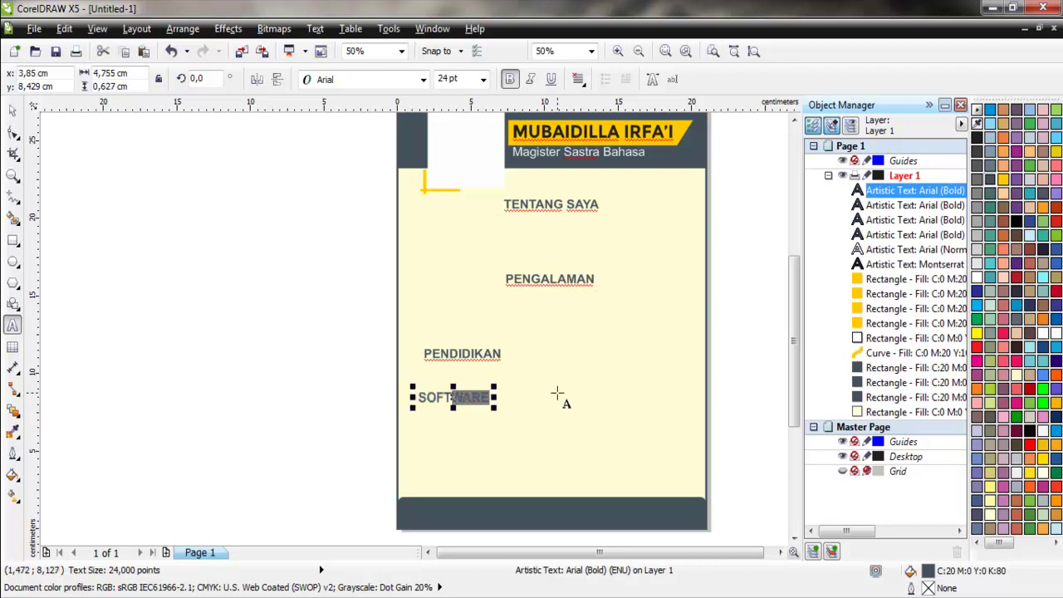
type("SKILLS")
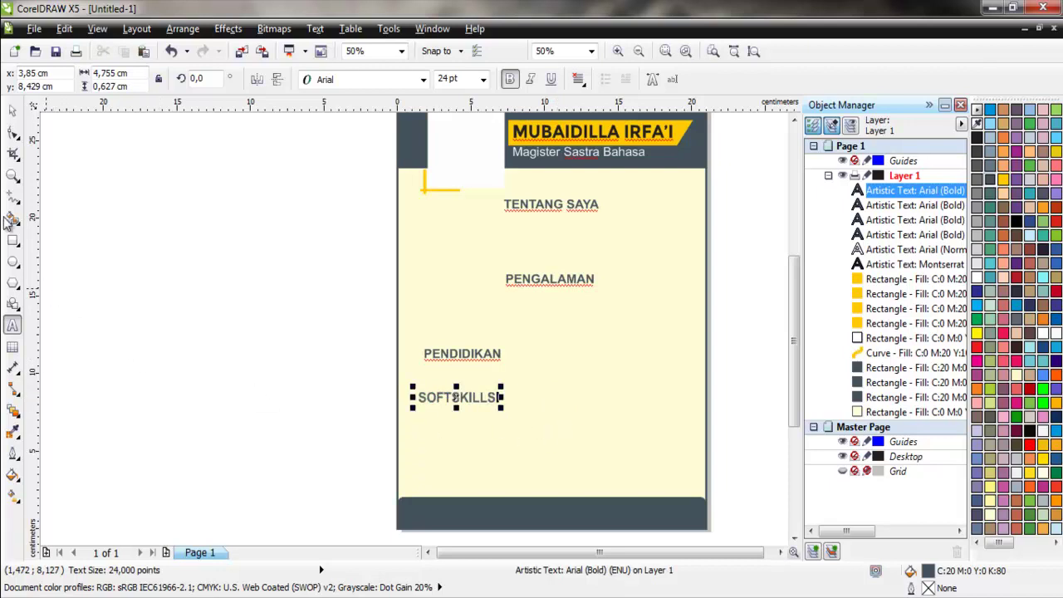
left_click(12, 111)
Copy SOFTSKILLS to the right side and retype it as BAHASA
left_click_drag(500, 386, 656, 389)
left_click(691, 391)
double_click(627, 357)
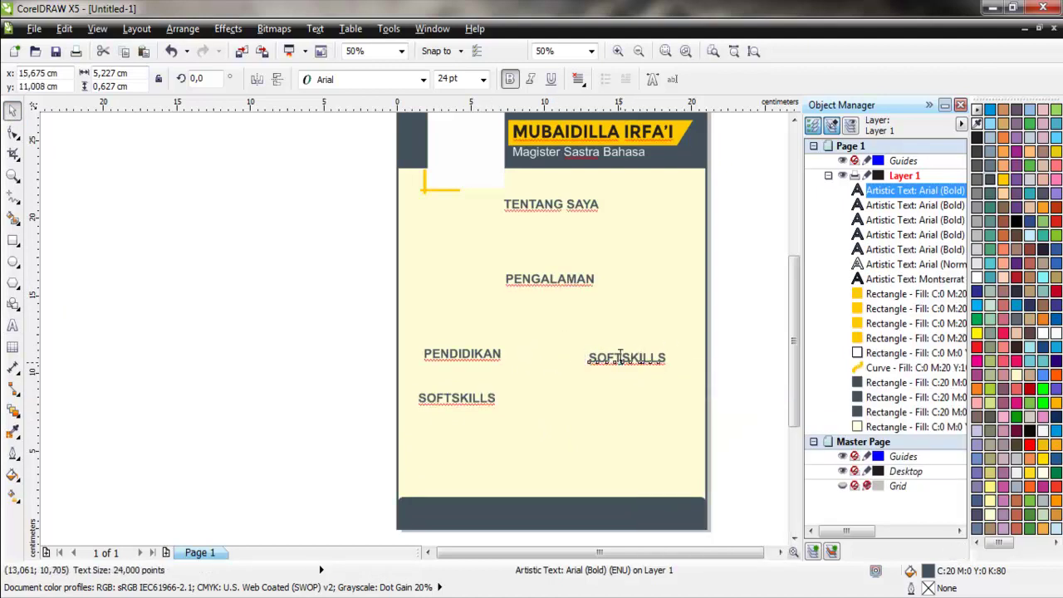
key("ctrl+a")
type("BI")
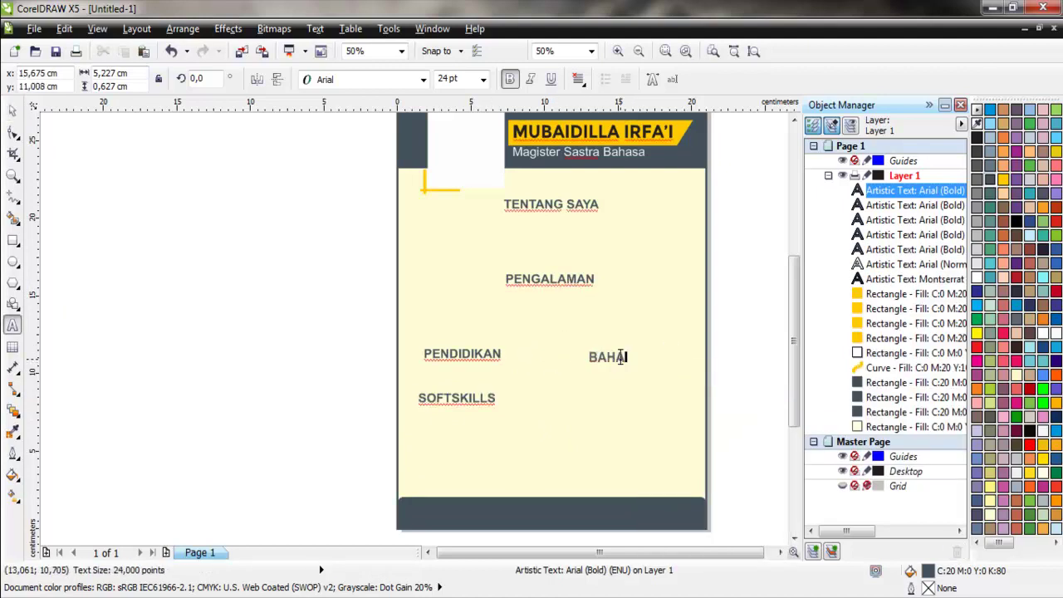
left_click(619, 357)
left_click(12, 112)
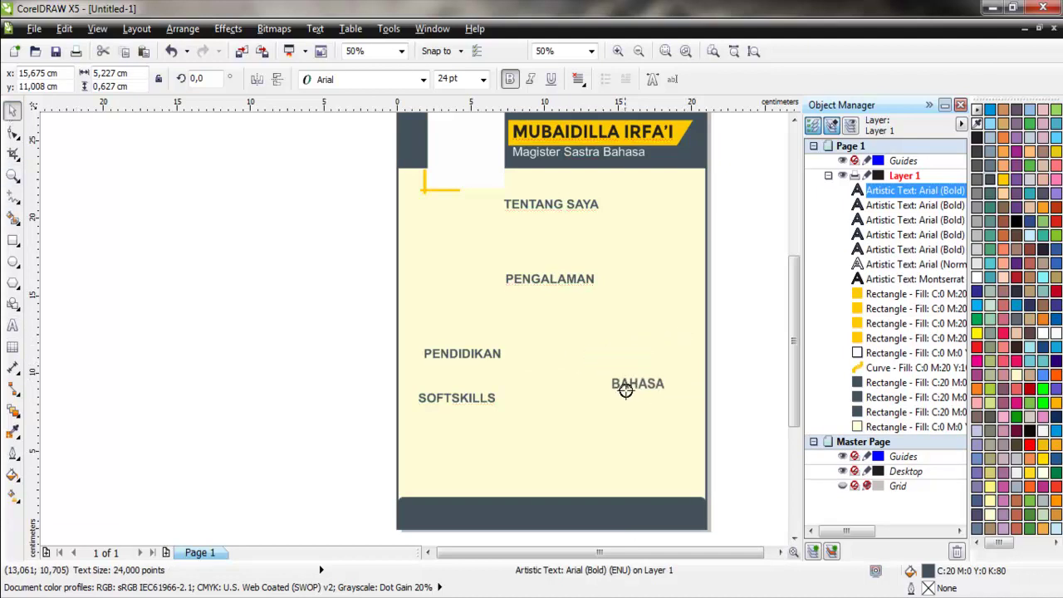
Copy BAHASA below itself and retype the copy as PRESTASI
left_click_drag(604, 362, 615, 410)
left_click(662, 236)
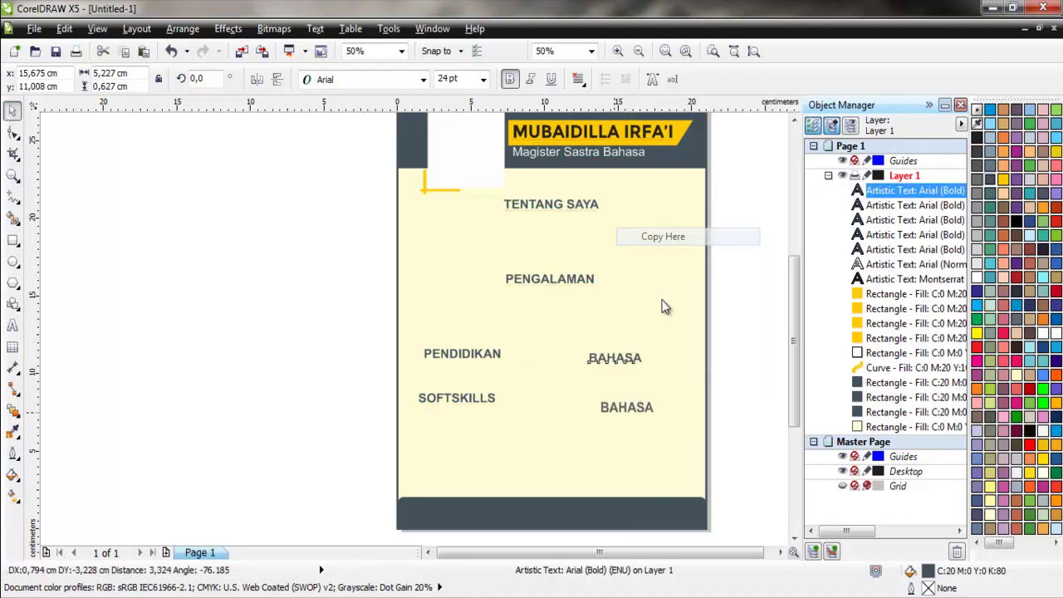
double_click(619, 409)
type("PRESTASI")
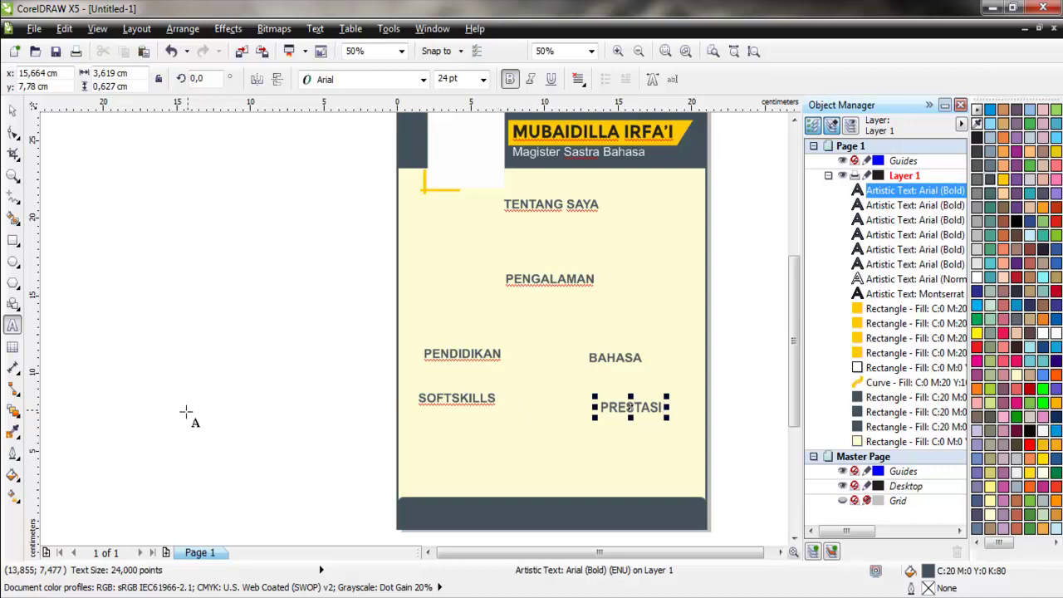
left_click(14, 109)
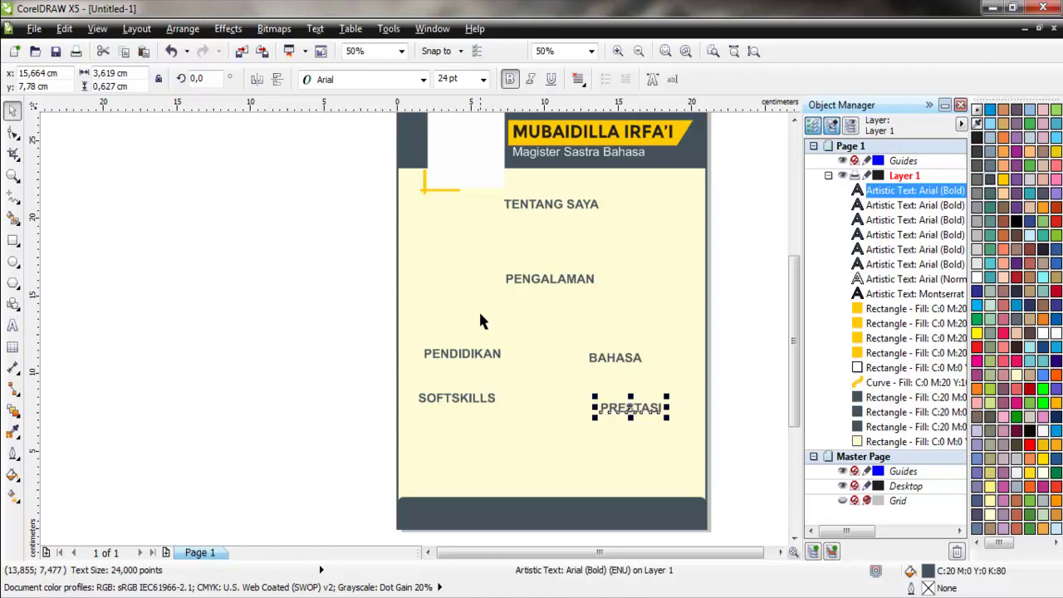
Set all six section headings to 18 pt
left_click_drag(368, 190, 719, 449)
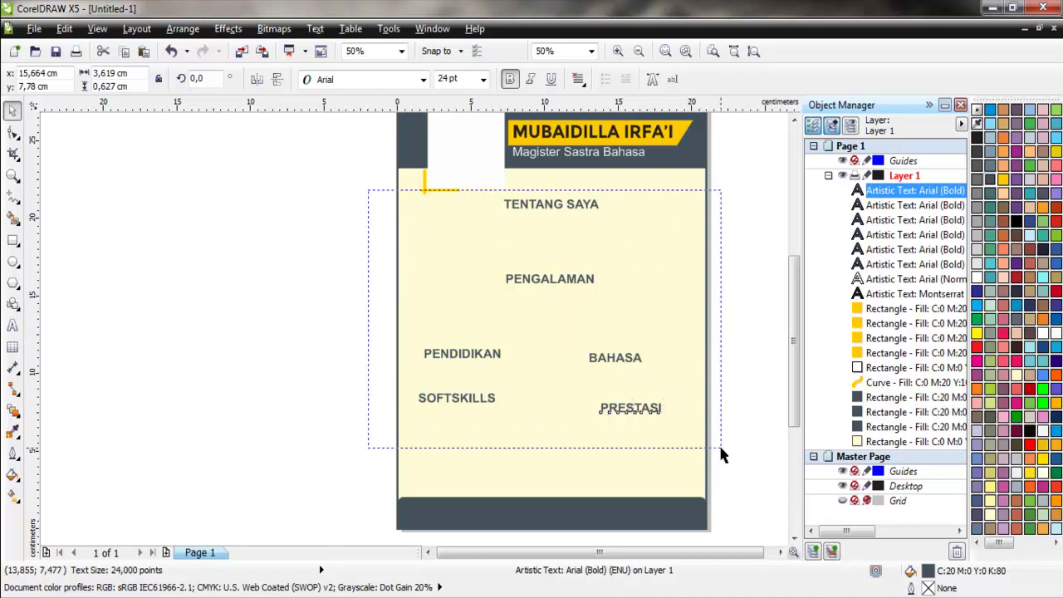
left_click(482, 79)
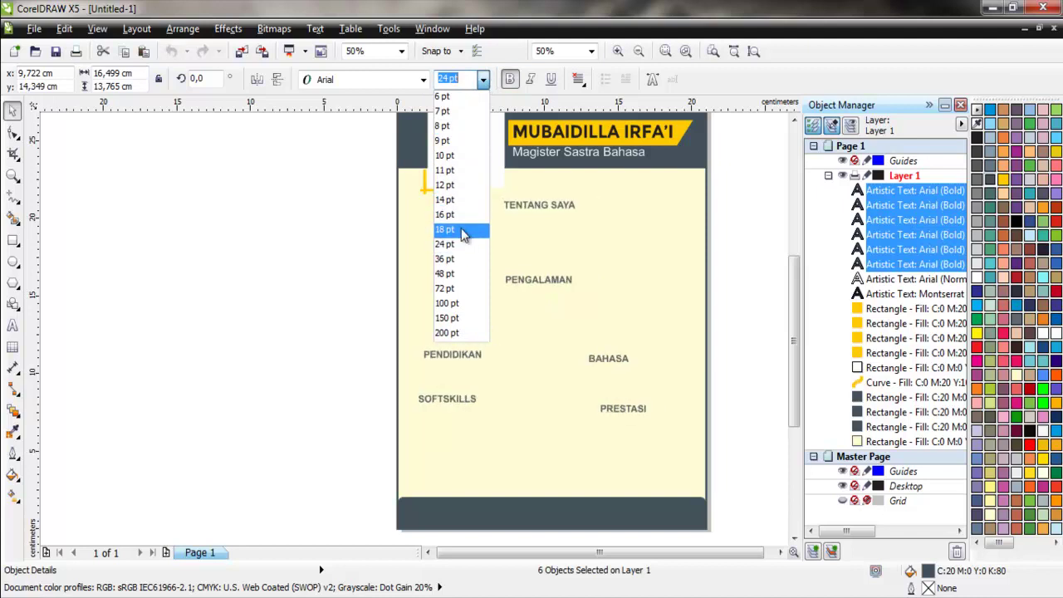
left_click(463, 229)
left_click(581, 202)
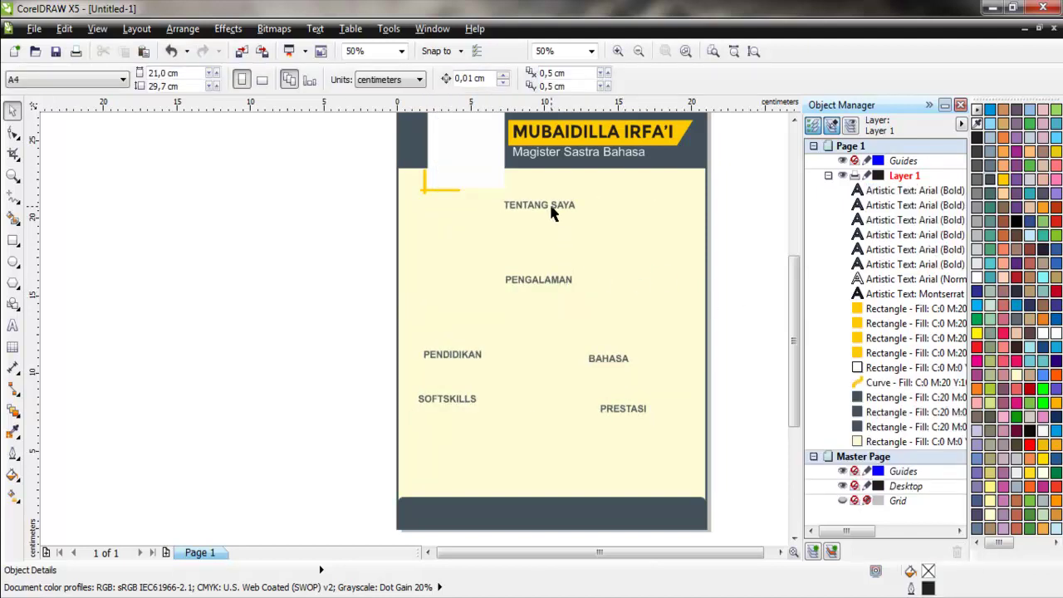
Centre the PENGALAMAN heading horizontally on the page background
left_click(548, 205)
left_click(616, 242, "shift")
left_click(531, 280)
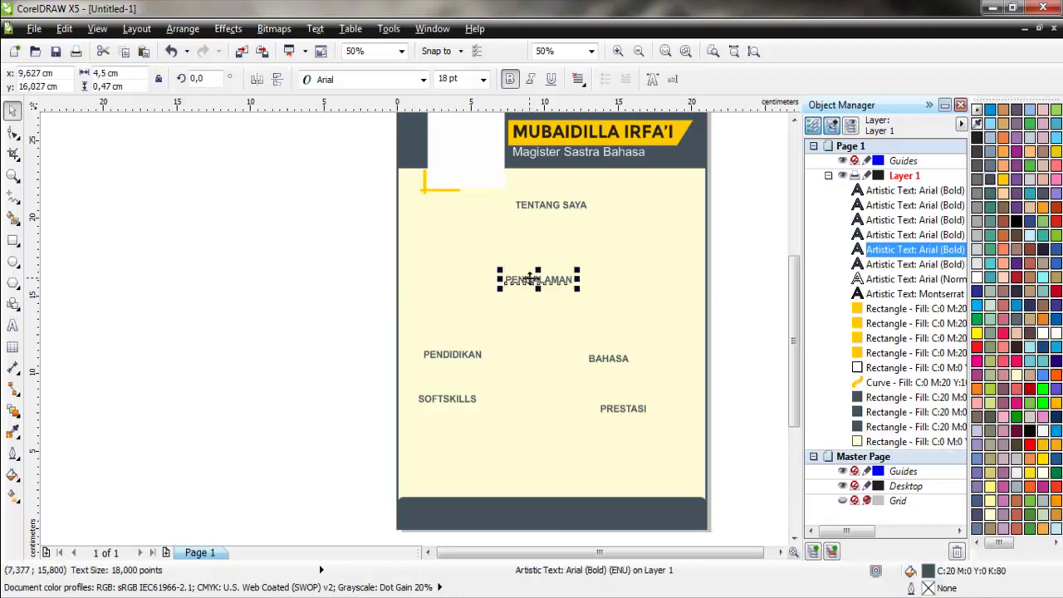
left_click(473, 261, "shift")
key("c")
left_click(766, 281)
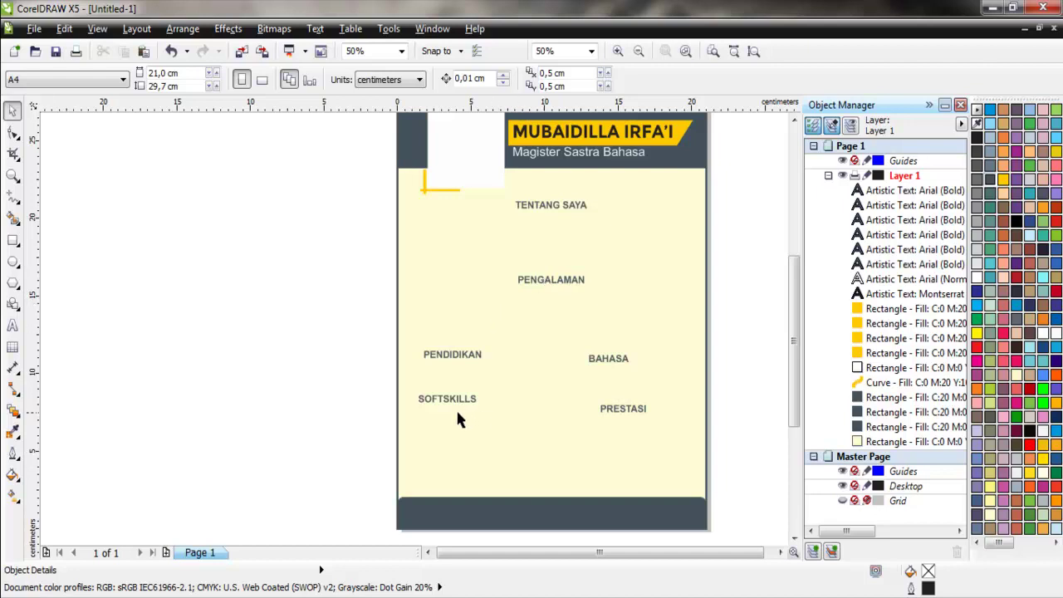
Lower SOFTSKILLS, centre it under PENDIDIKAN, and level PRESTASI with SOFTSKILLS
left_click_drag(450, 404, 462, 430)
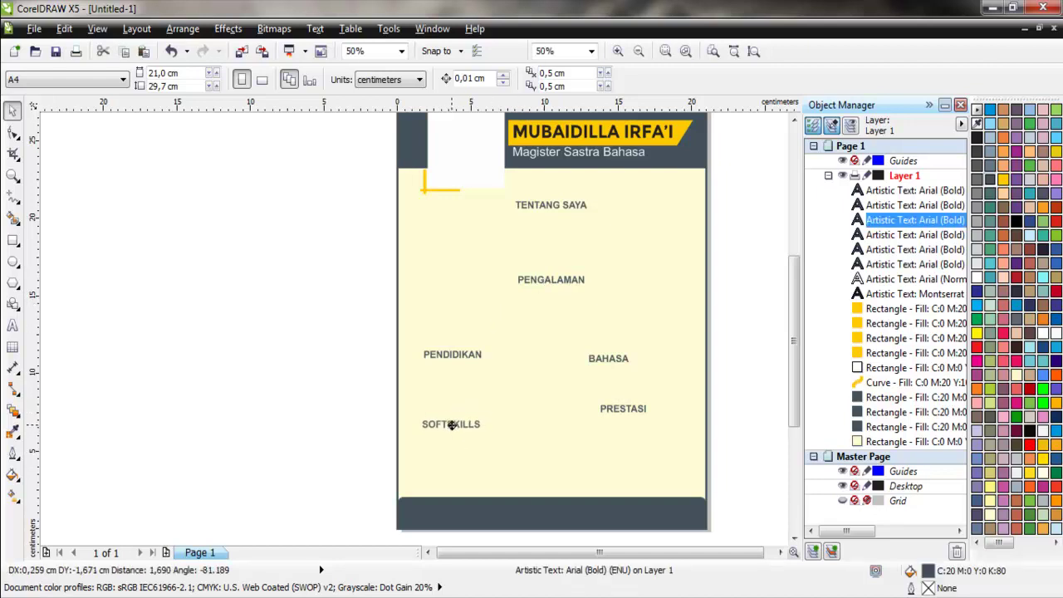
left_click(451, 357, "shift")
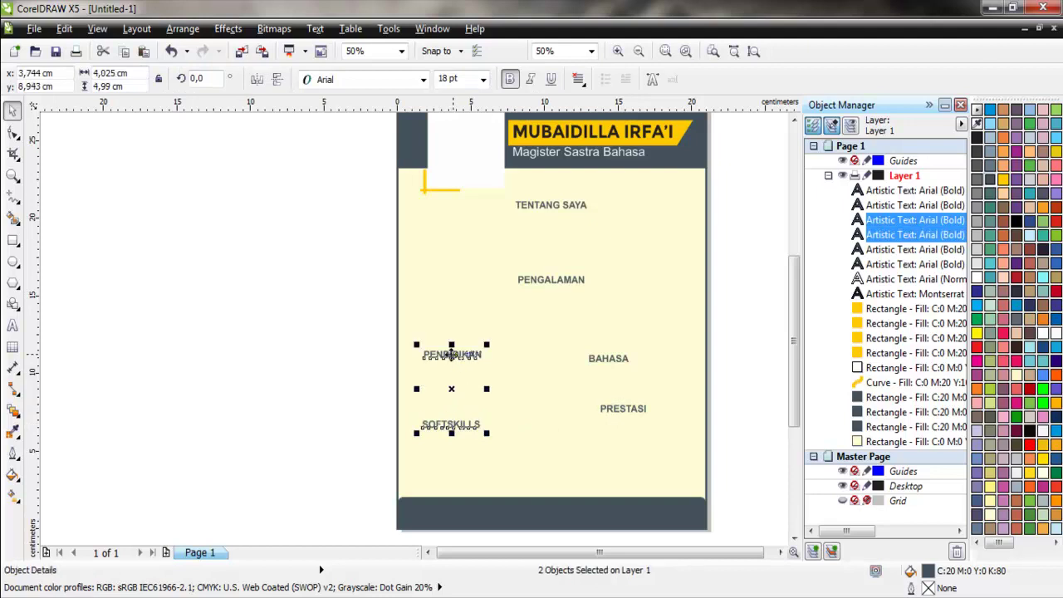
key("c")
left_click(619, 415)
left_click(468, 425, "shift")
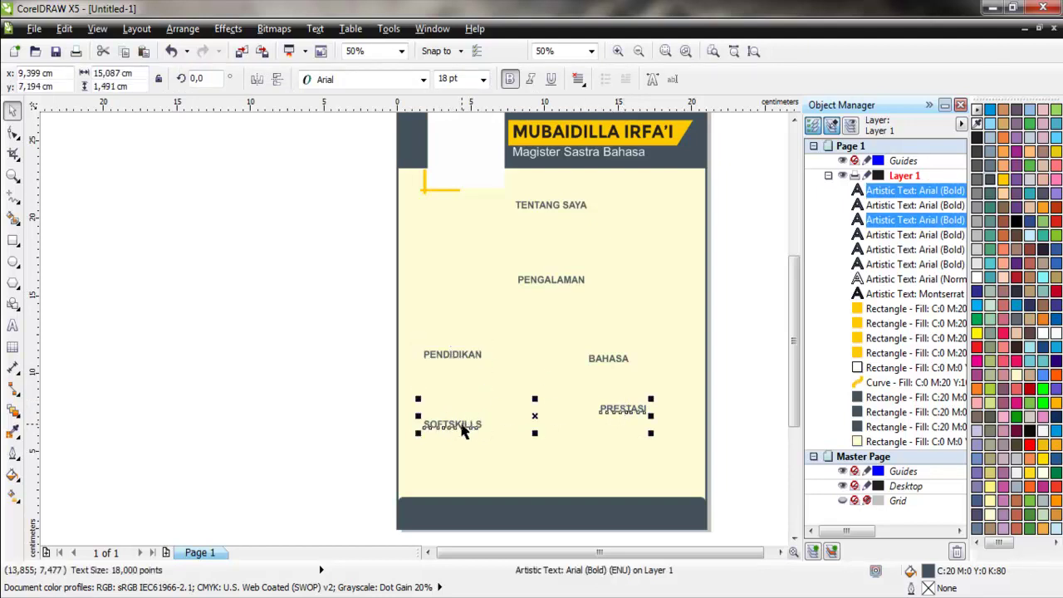
key("e")
Align BAHASA level with PENDIDIKAN
left_click(605, 365)
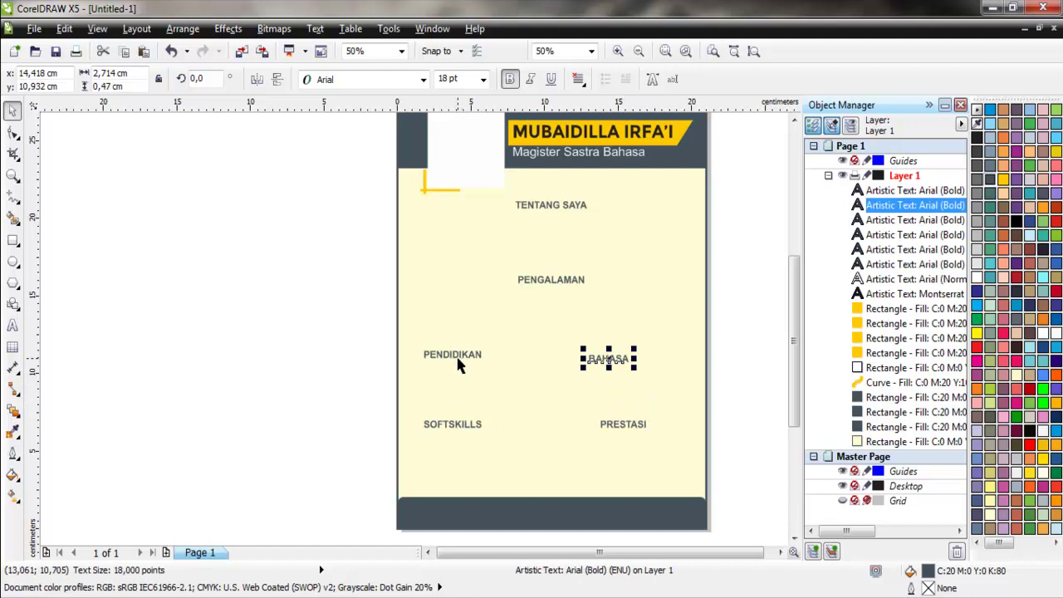
left_click(459, 363, "shift")
key("e")
left_click(744, 393)
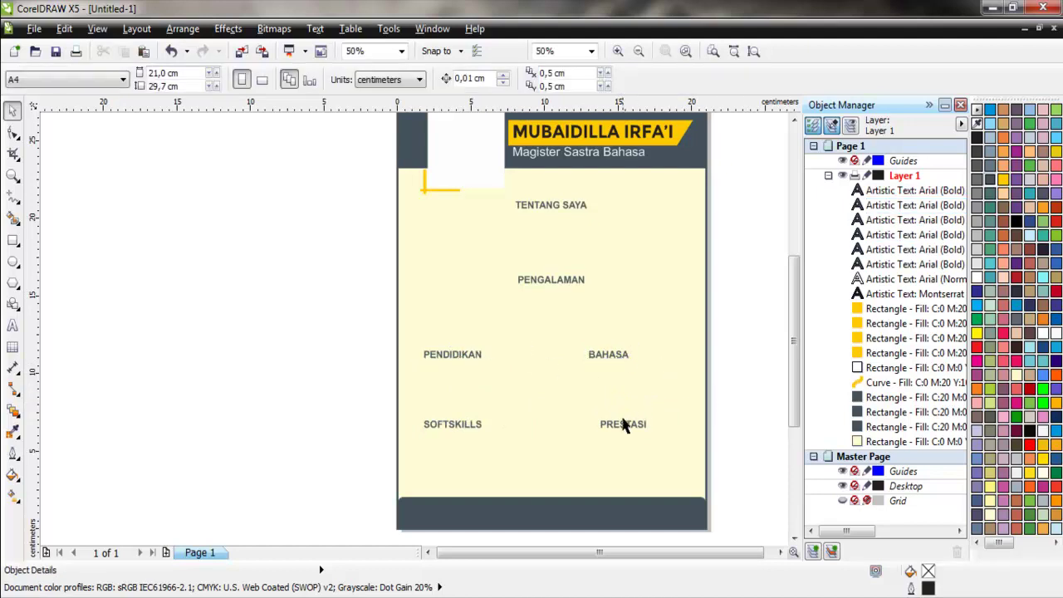
Shift PRESTASI further right and centre BAHASA above it
left_click_drag(621, 429, 649, 423)
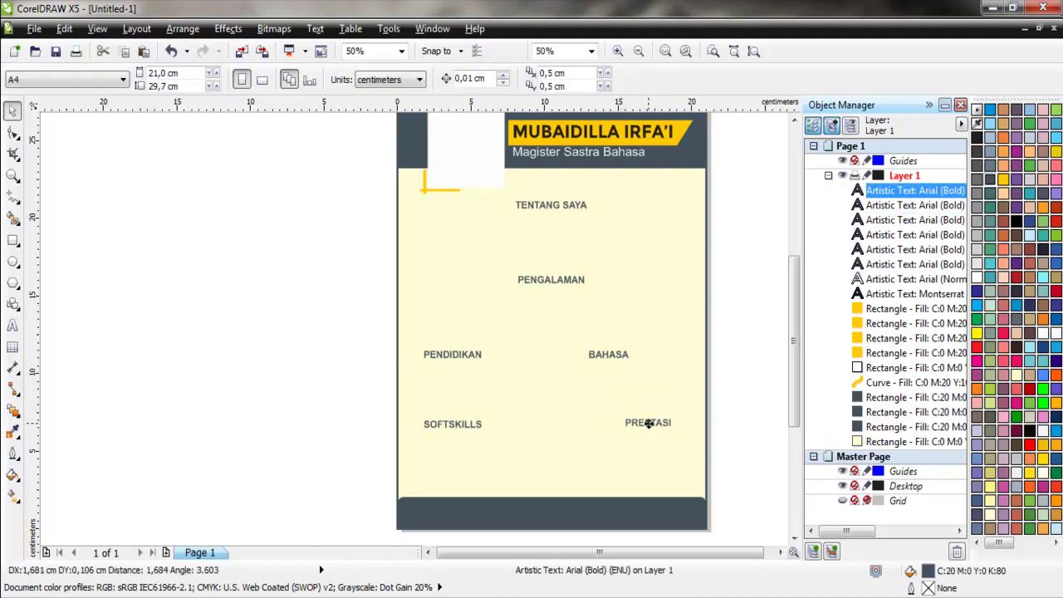
left_click(617, 356, "shift")
key("c")
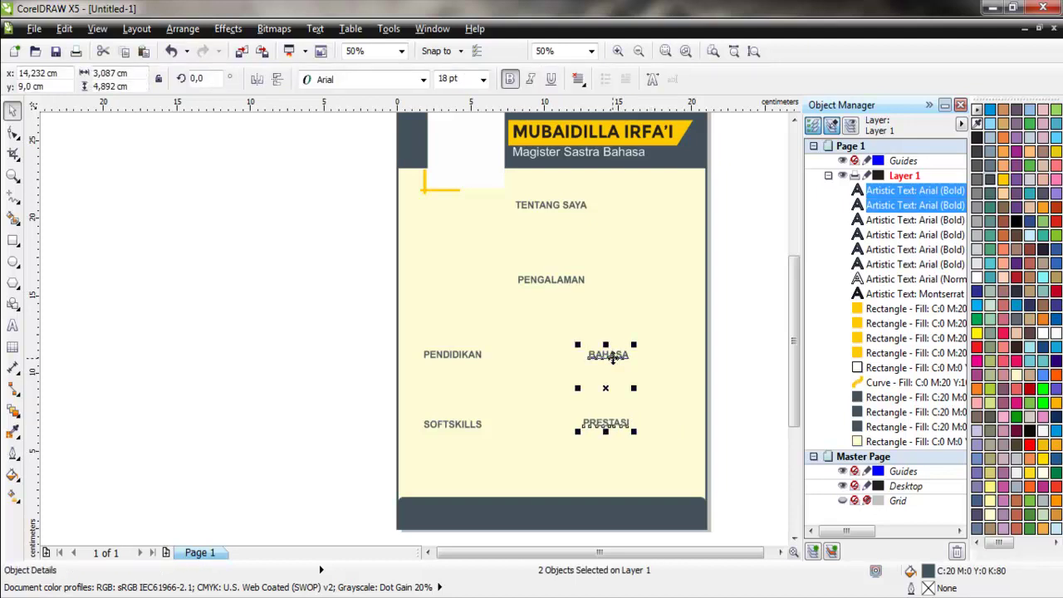
key("ctrl+z")
left_click(722, 375)
left_click(609, 357)
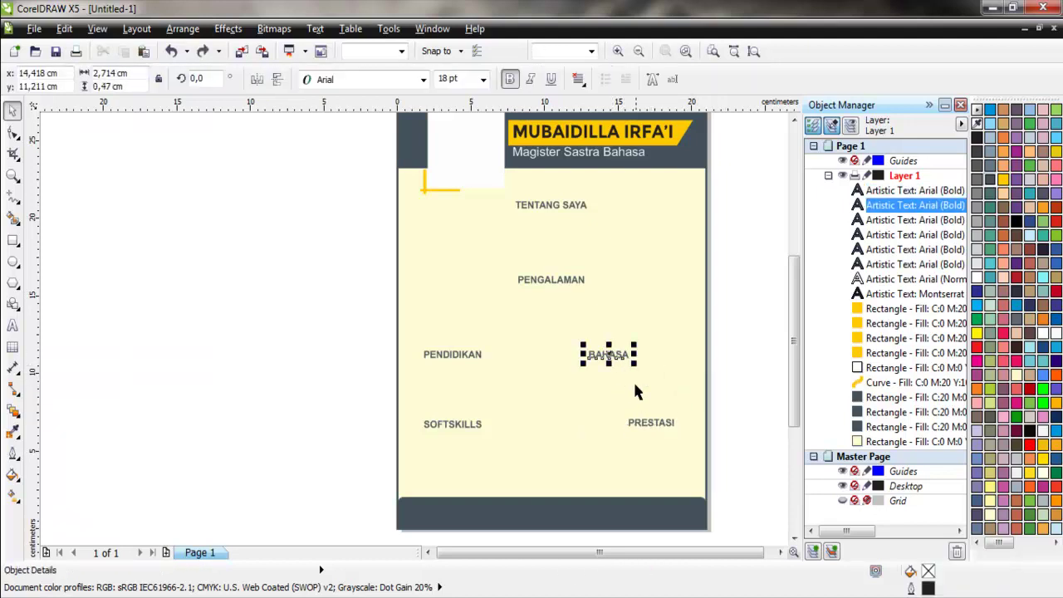
left_click(637, 422, "shift")
key("c")
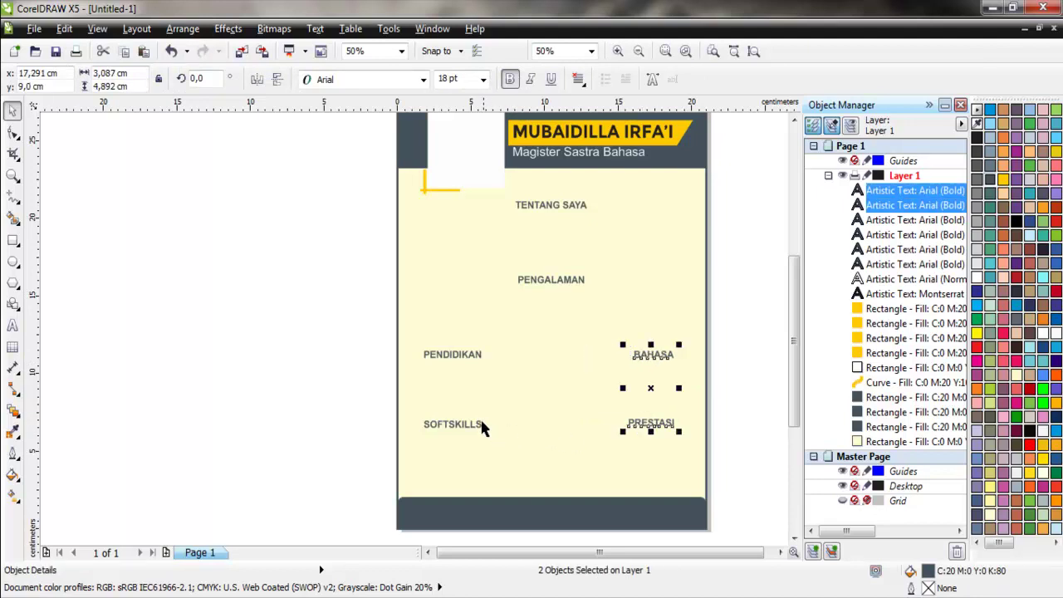
left_click(728, 426)
Re-select BAHASA with PENDIDIKAN and PRESTASI with SOFTSKILLS to check alignment
left_click(653, 355)
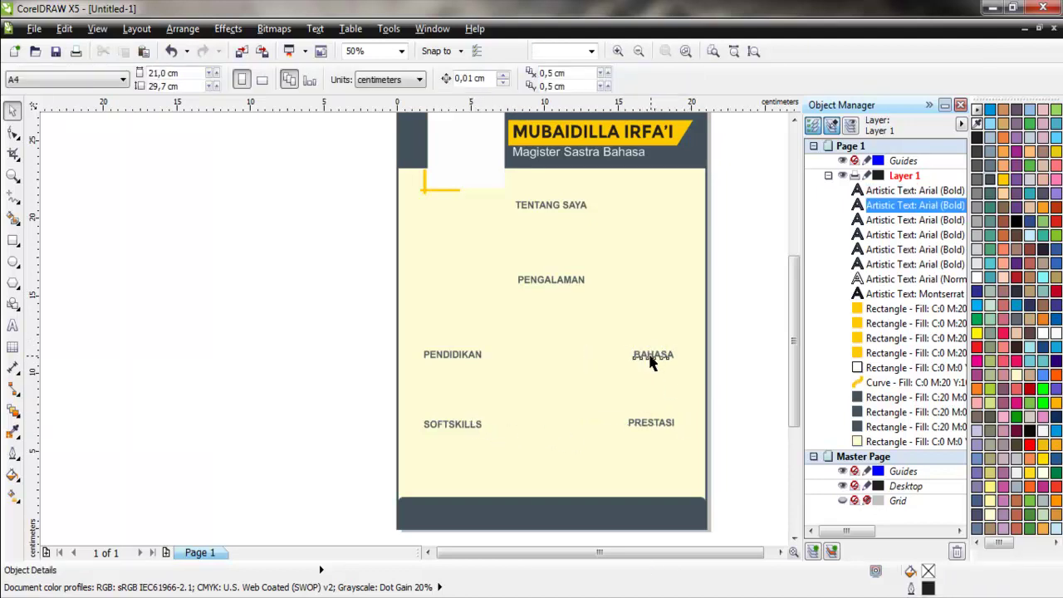
left_click(469, 356, "shift")
left_click(648, 423)
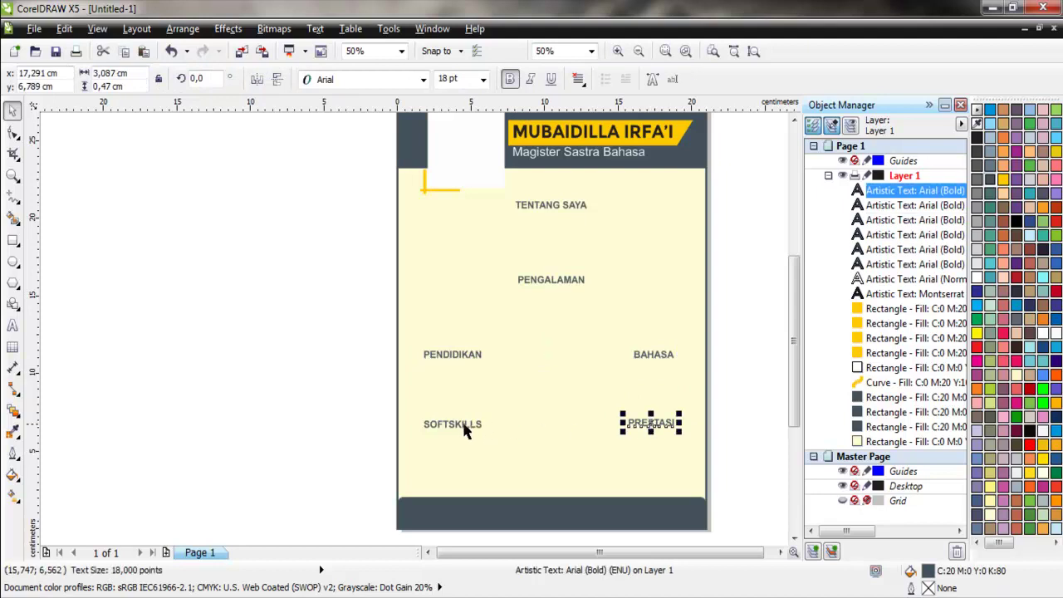
left_click(467, 426, "shift")
left_click(745, 433)
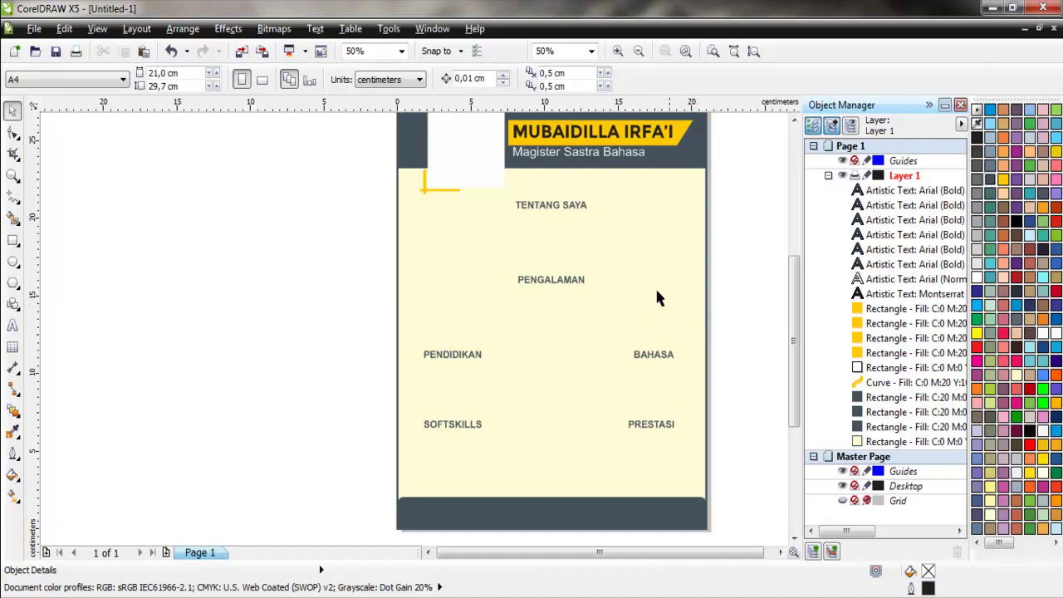
Draw a page-wide box below PENGALAMAN filled light grey-blue (R198 G210 B219)
left_click(12, 242)
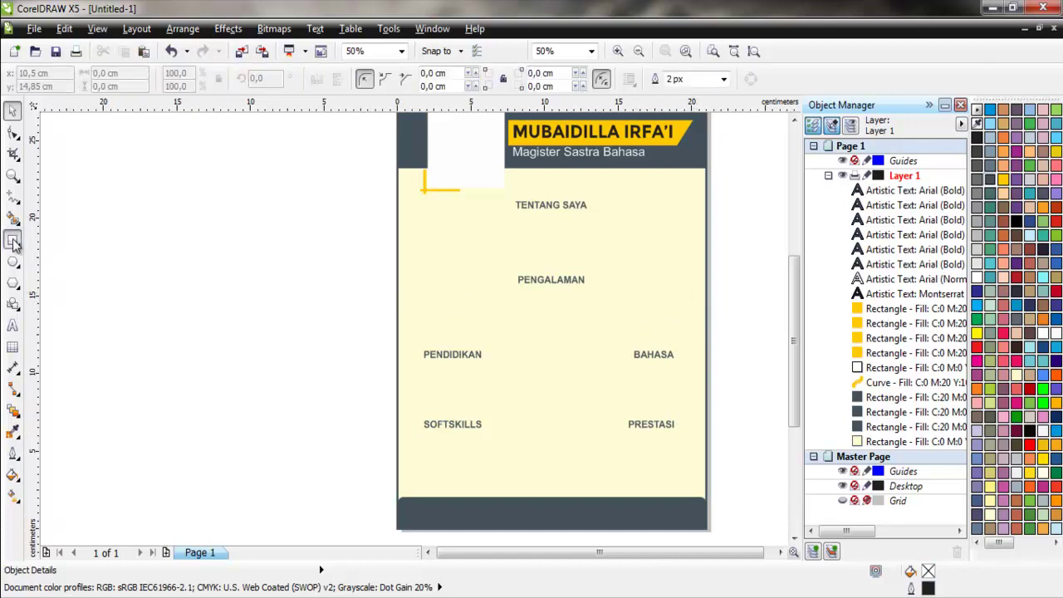
left_click_drag(417, 291, 687, 339)
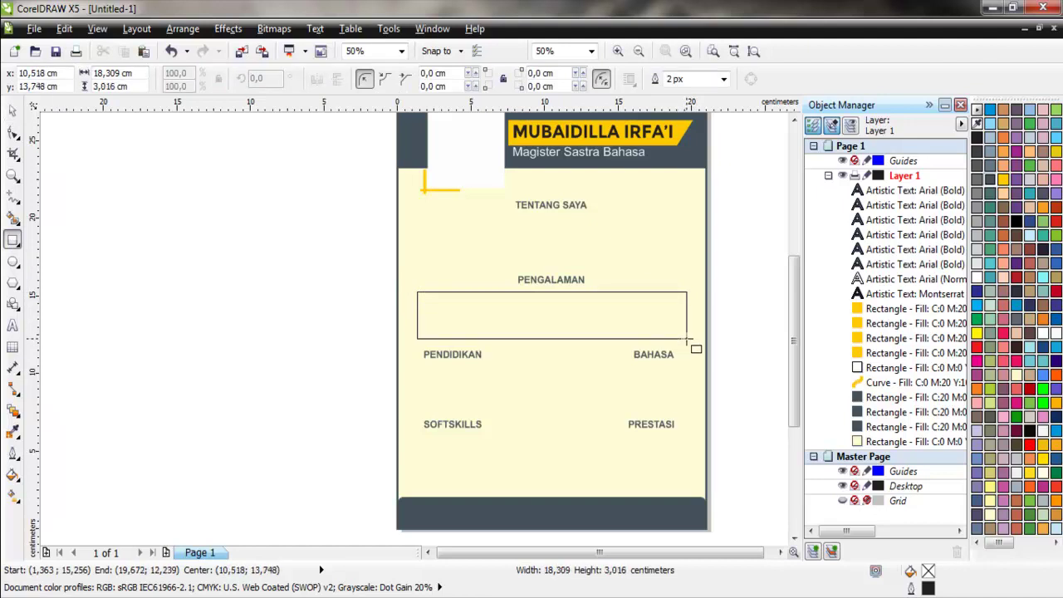
left_click_drag(687, 338, 688, 342)
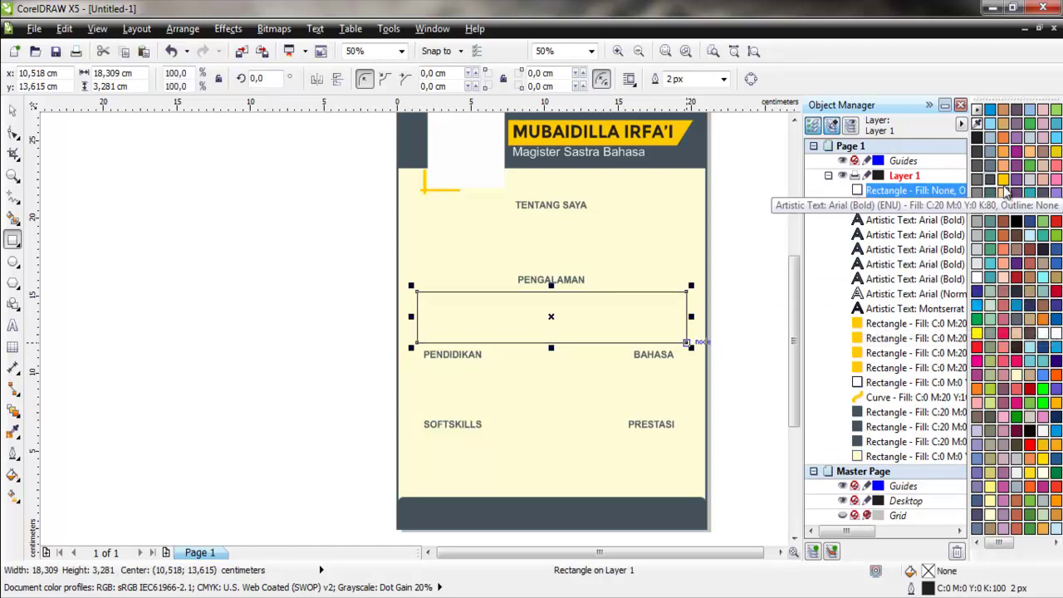
left_click(1033, 139)
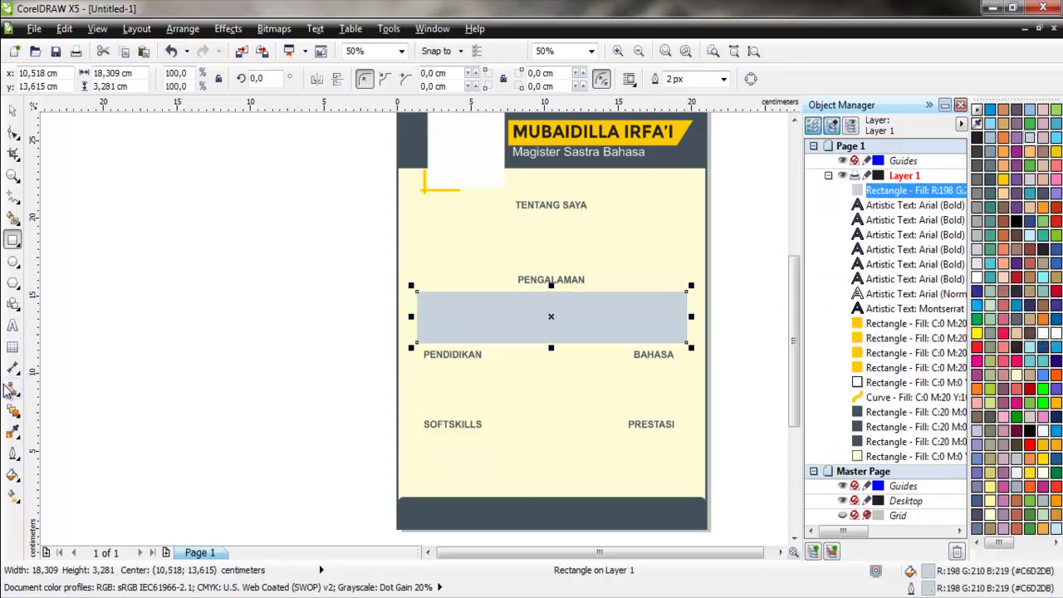
left_click(20, 423)
Apply uniform transparency to the grey box and zoom in on it
left_click(83, 518)
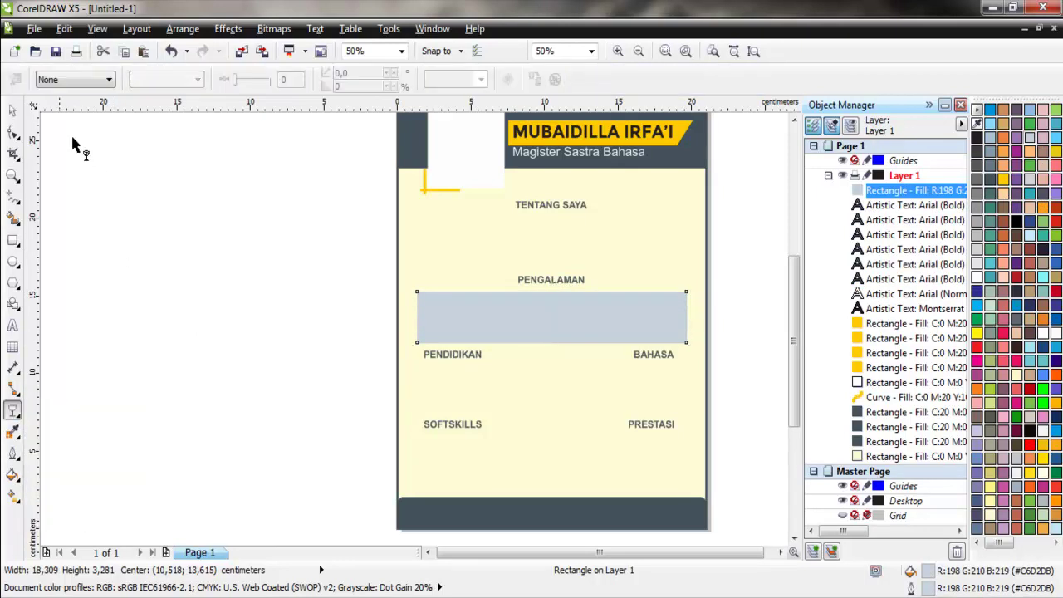
left_click(83, 80)
left_click(60, 109)
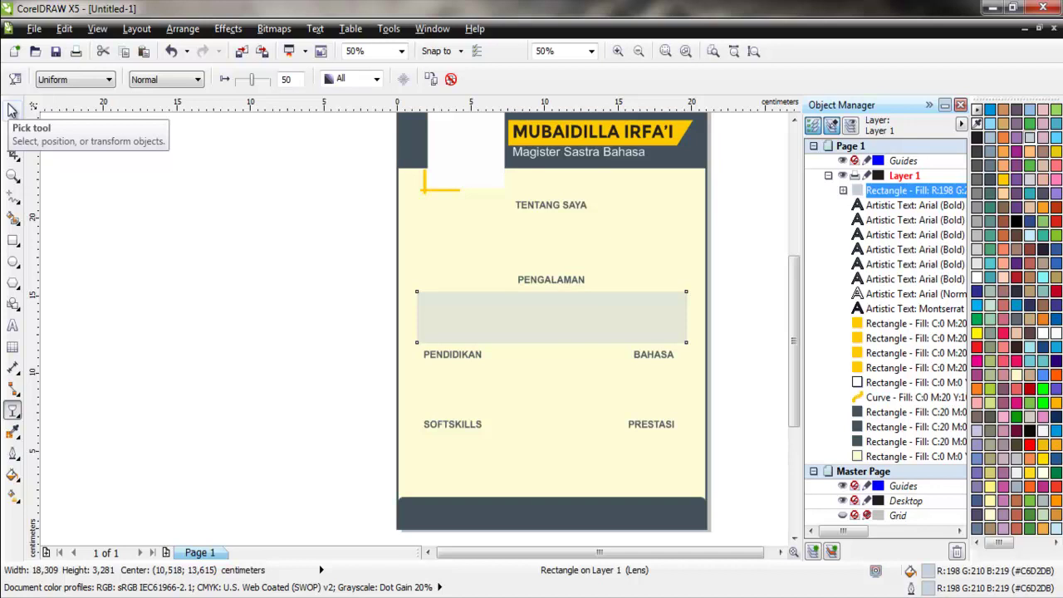
key("F2")
left_click(521, 281)
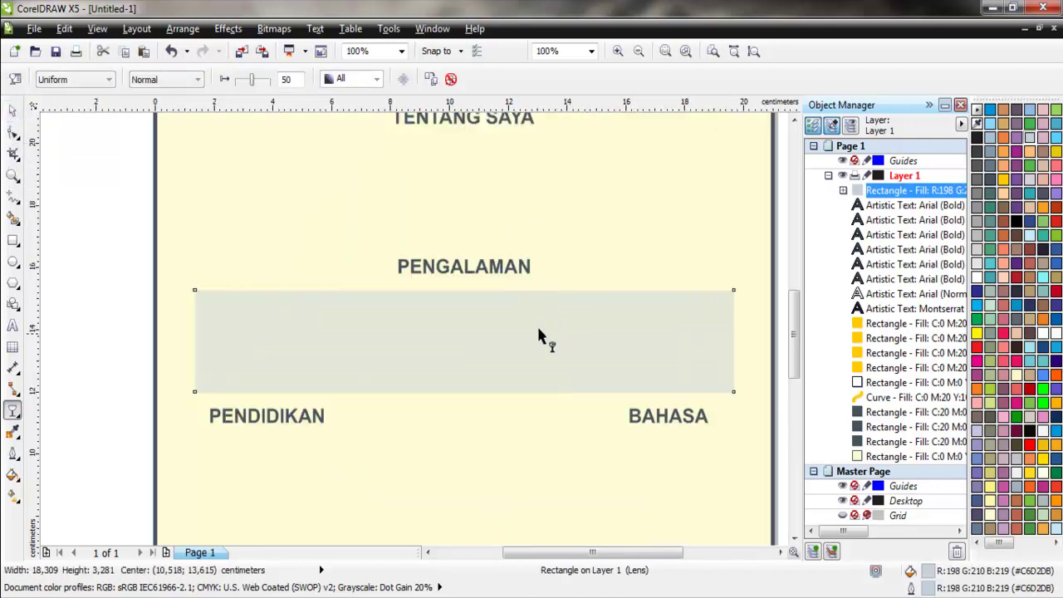
Round the box's bottom-left and bottom-right corners to 0,4 cm
left_click(14, 111)
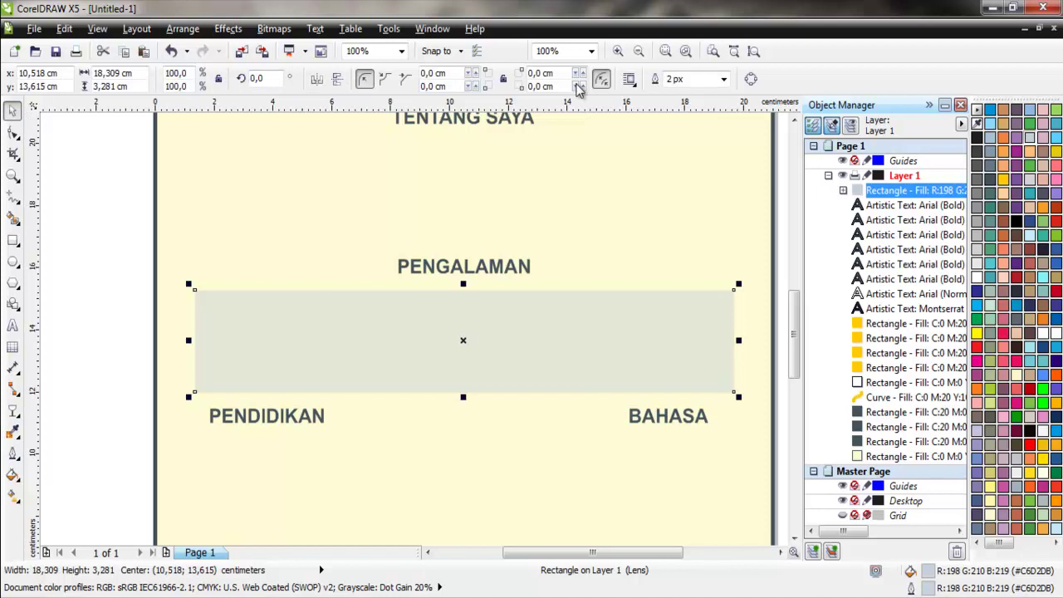
left_click(473, 85)
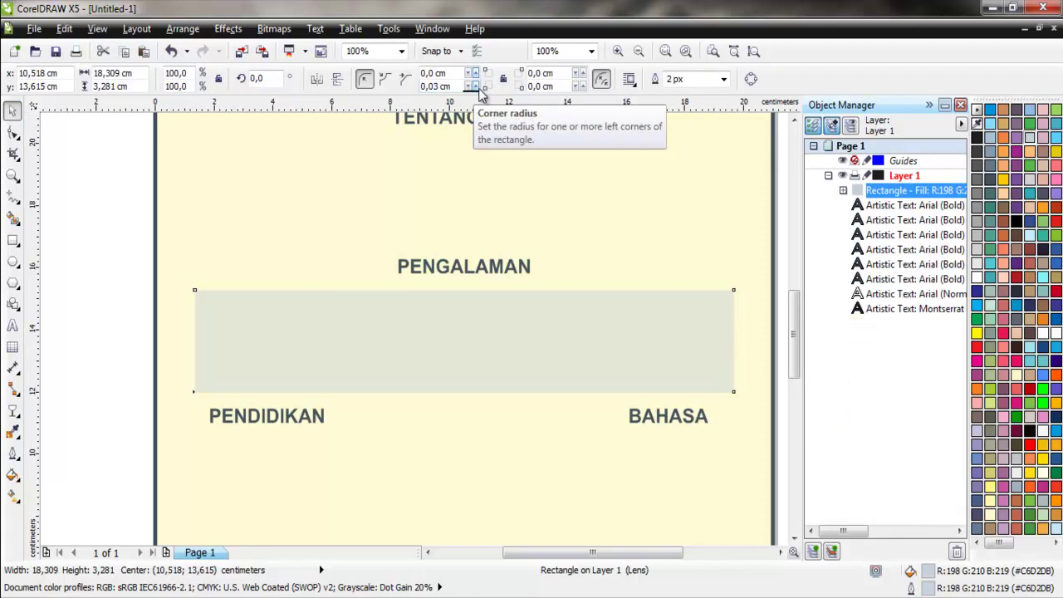
left_click(474, 82)
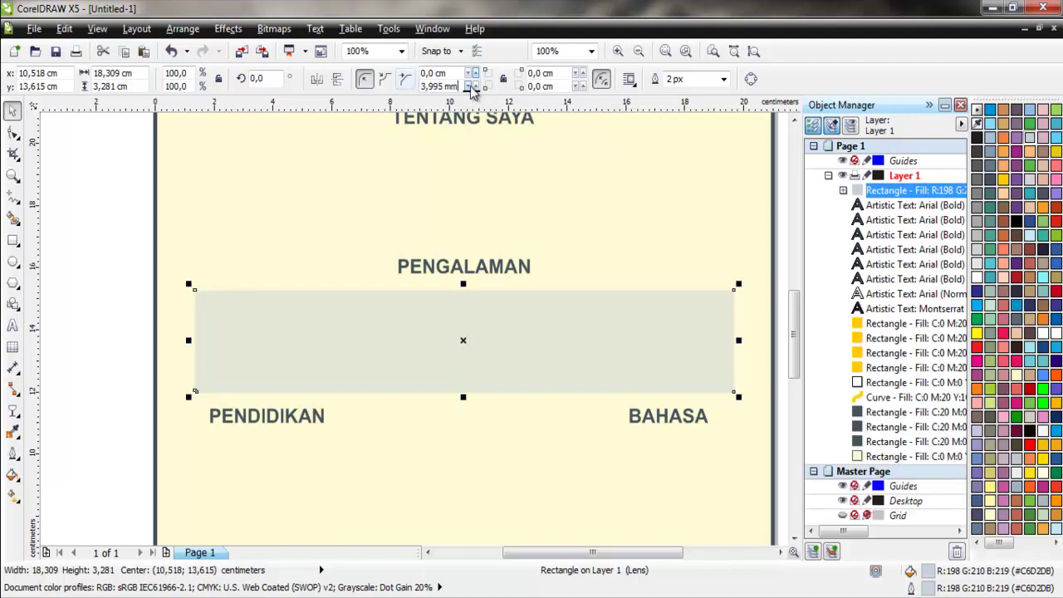
left_click(561, 86)
type("0,4")
key("Return")
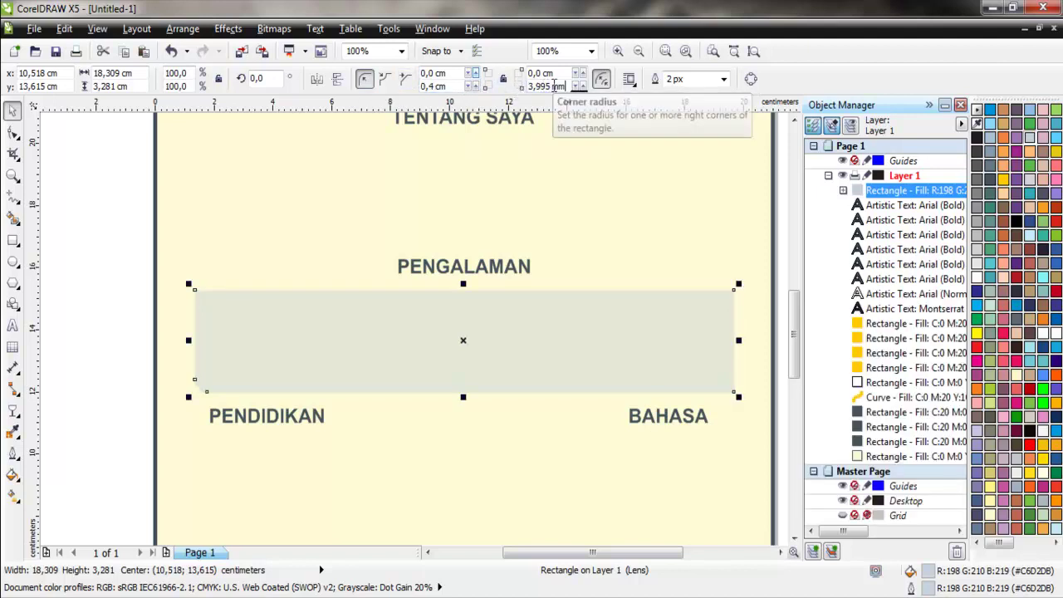
left_click(93, 265)
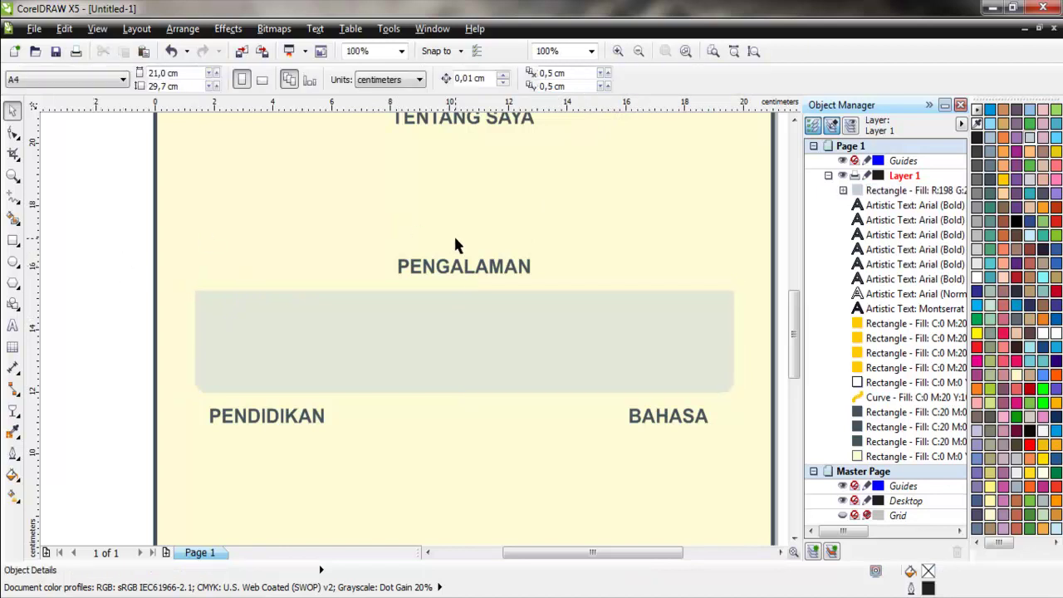
scroll(455, 245, "up", 2)
Draw a box around PENGALAMAN and round its corners fully into a pill
left_click(12, 239)
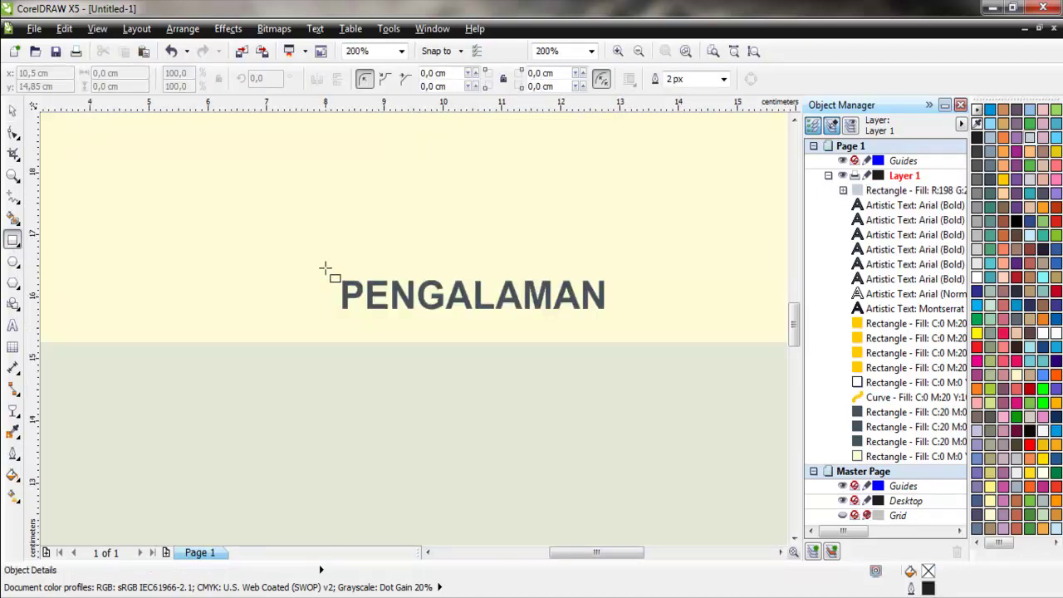
left_click_drag(309, 263, 671, 341)
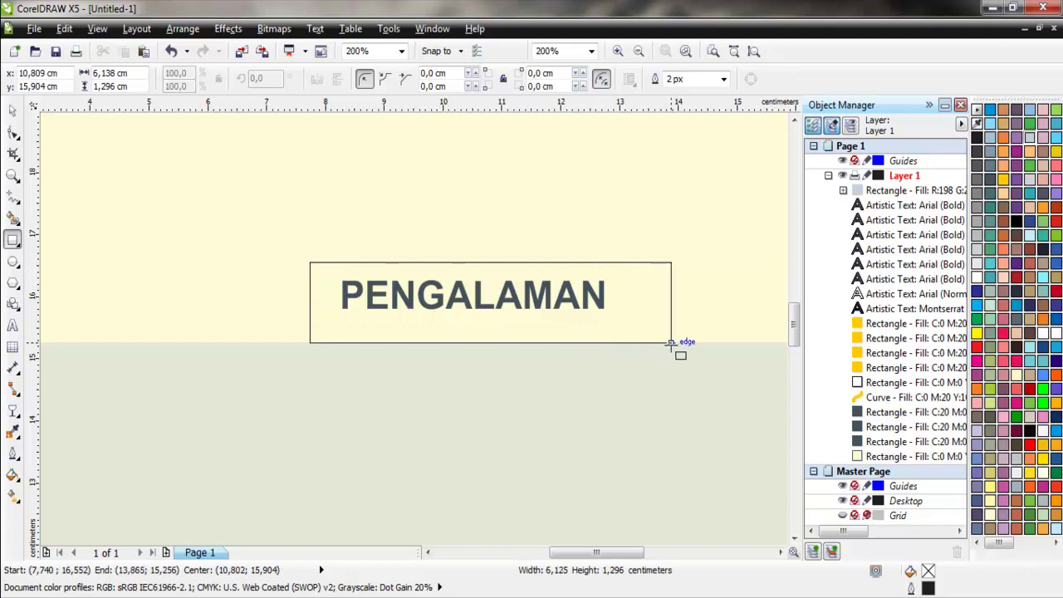
left_click_drag(303, 301, 264, 301)
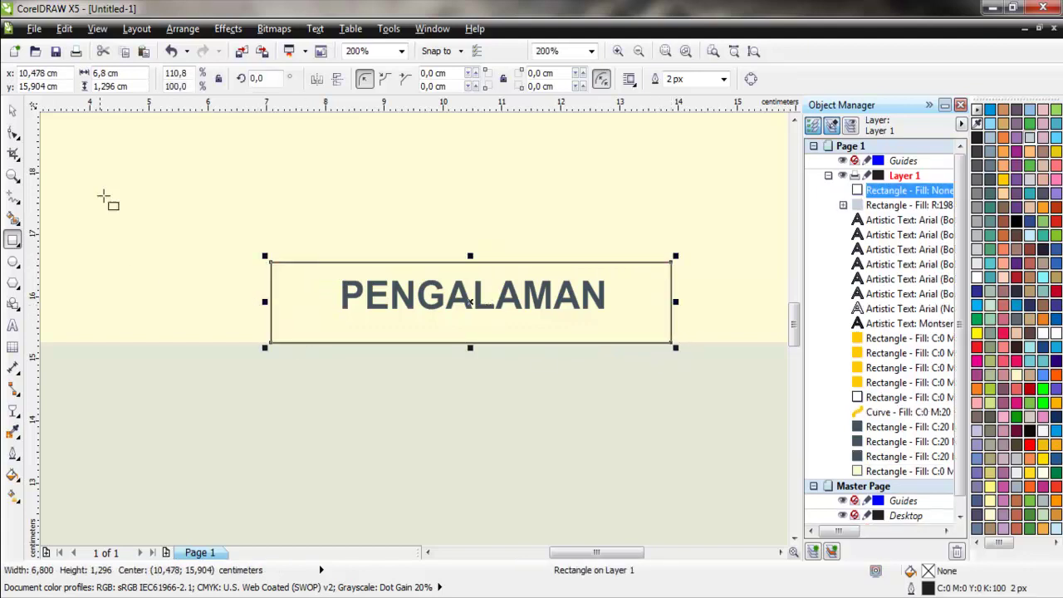
left_click(12, 135)
left_click_drag(279, 264, 404, 260)
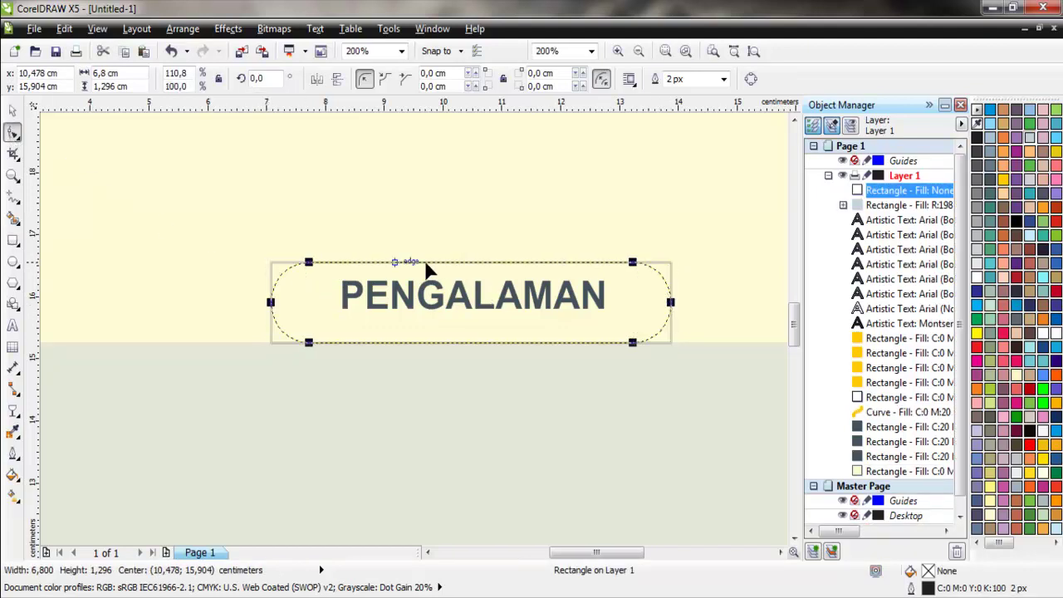
left_click(13, 110)
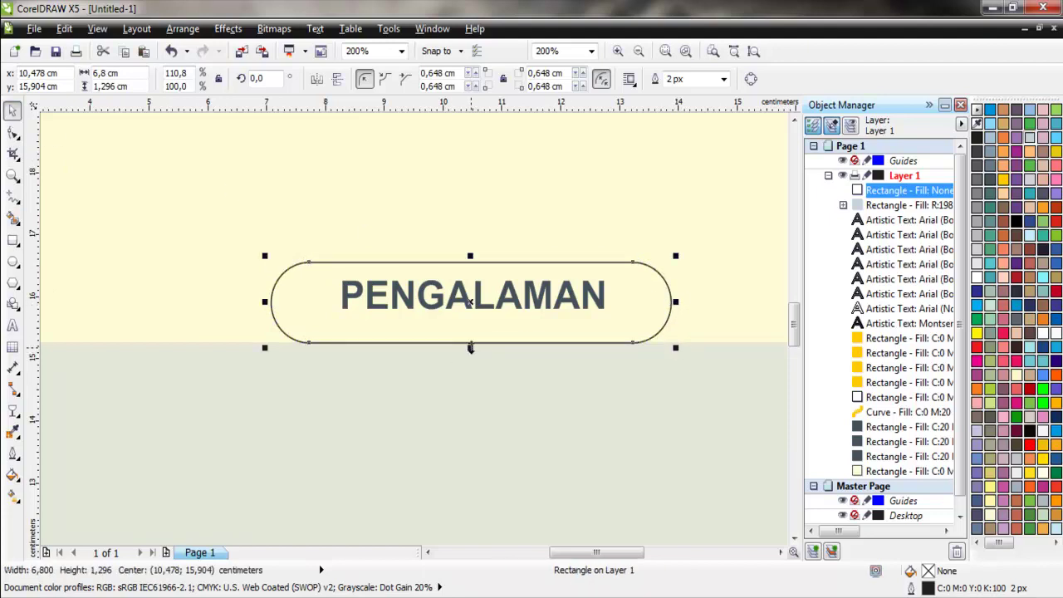
Shrink the pill slightly and centre it on the PENGALAMAN text both ways
left_click_drag(470, 347, 495, 339)
left_click_drag(679, 297, 626, 297)
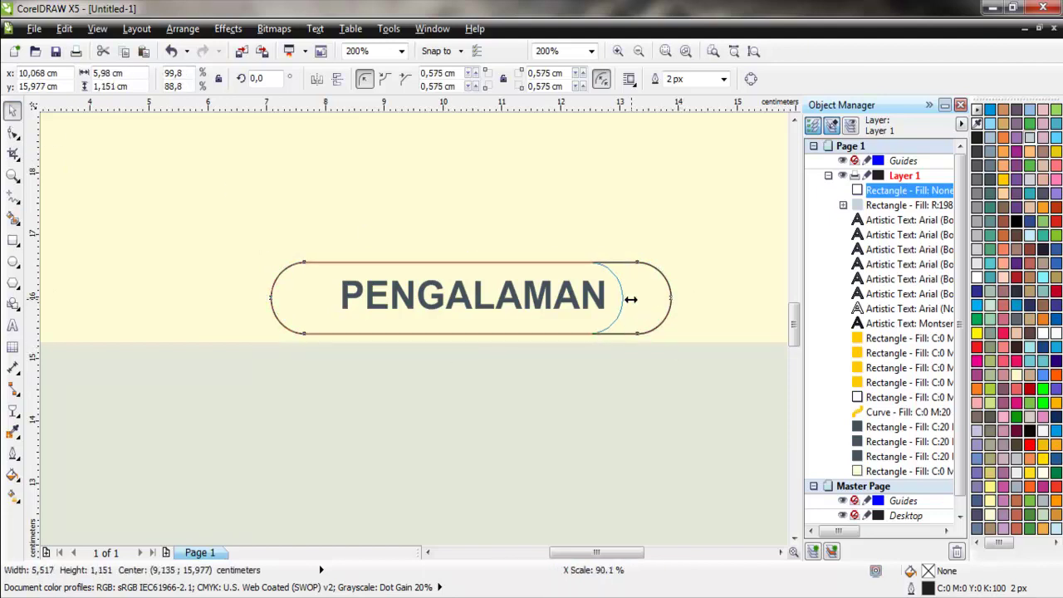
left_click(374, 297, "shift")
key("c")
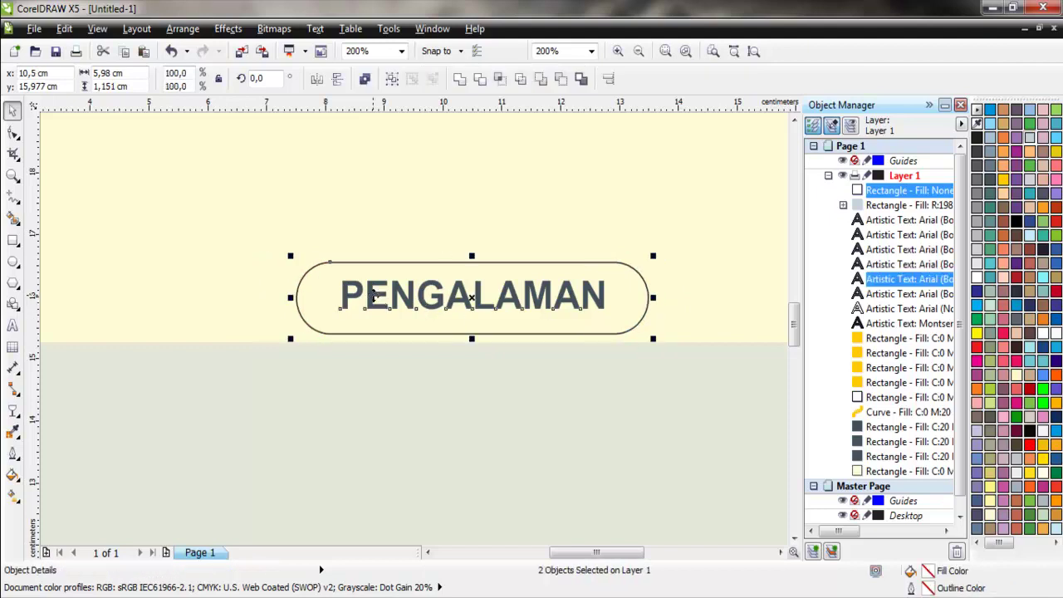
key("e")
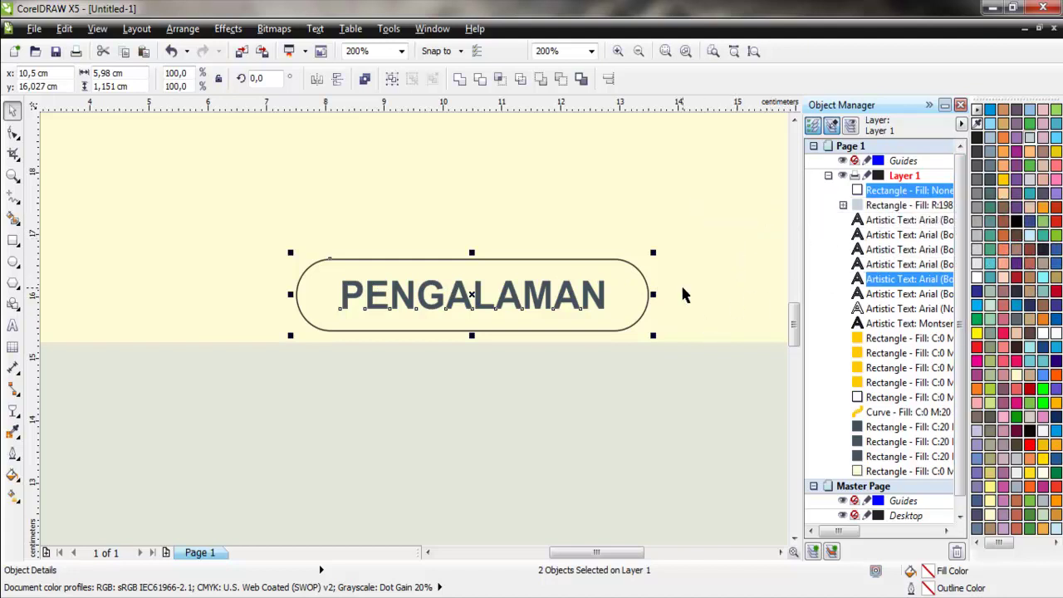
scroll(683, 294, "down", 2)
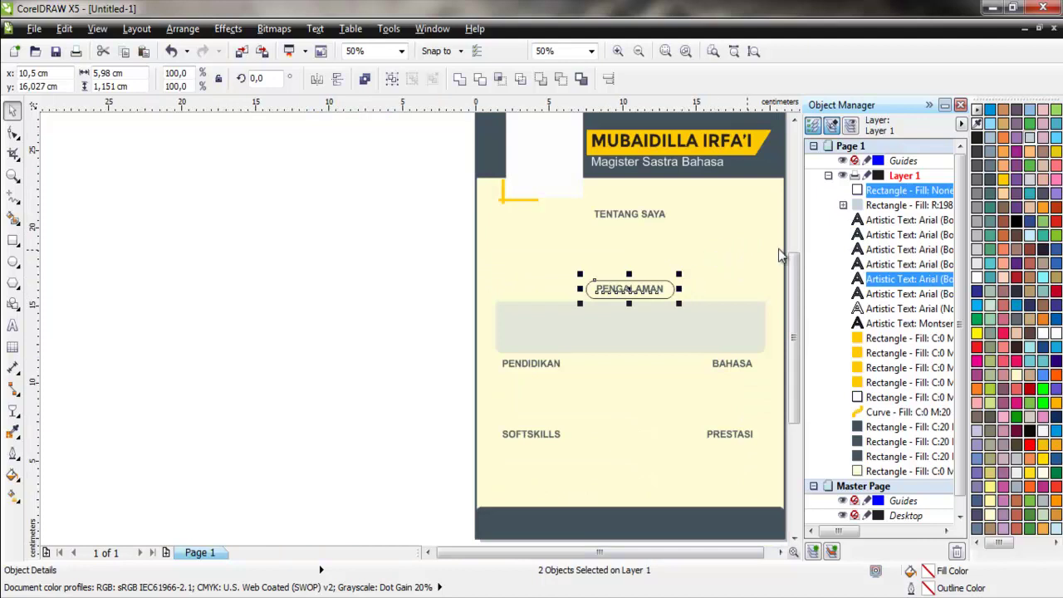
Fill the PENGALAMAN pill with dark grey
left_click(990, 191)
scroll(509, 337, "up", 1)
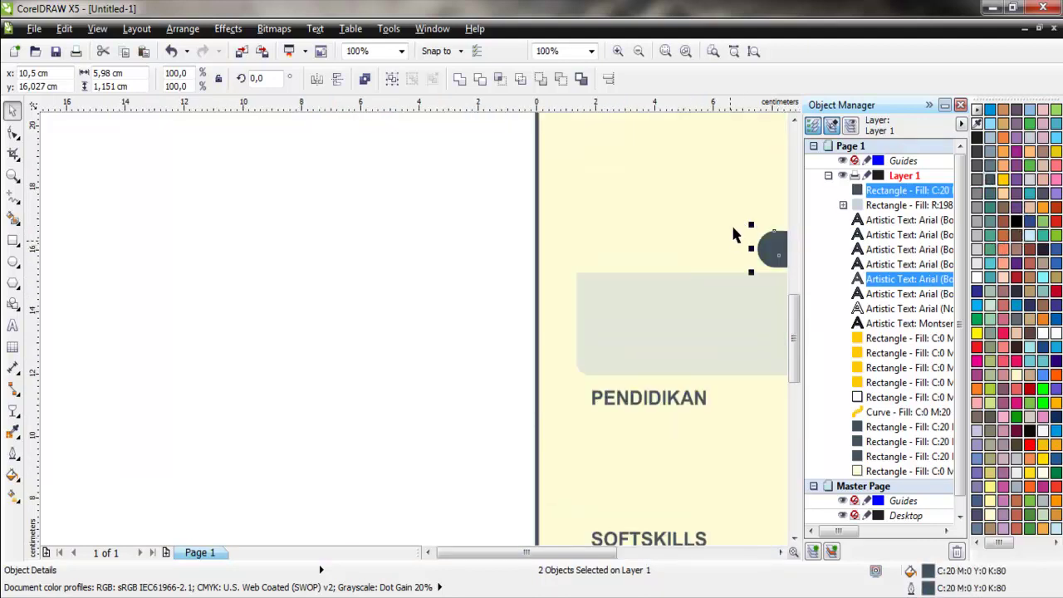
scroll(282, 398, "down", 2)
scroll(440, 340, "up", 3)
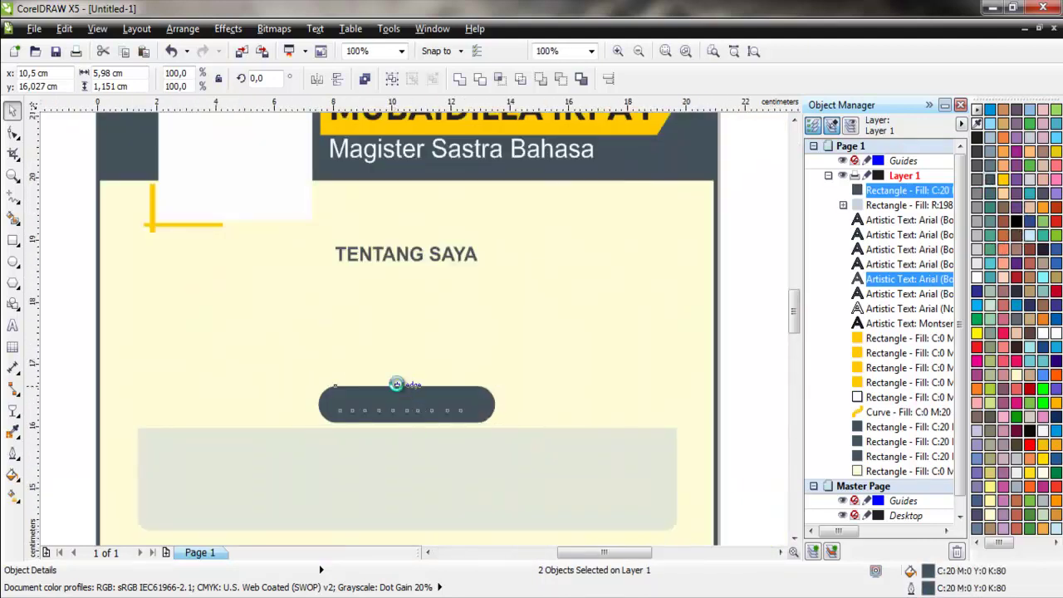
left_click(435, 333)
Send the pill back one so the white PENGALAMAN text shows on top
left_click(402, 421)
left_click(440, 429)
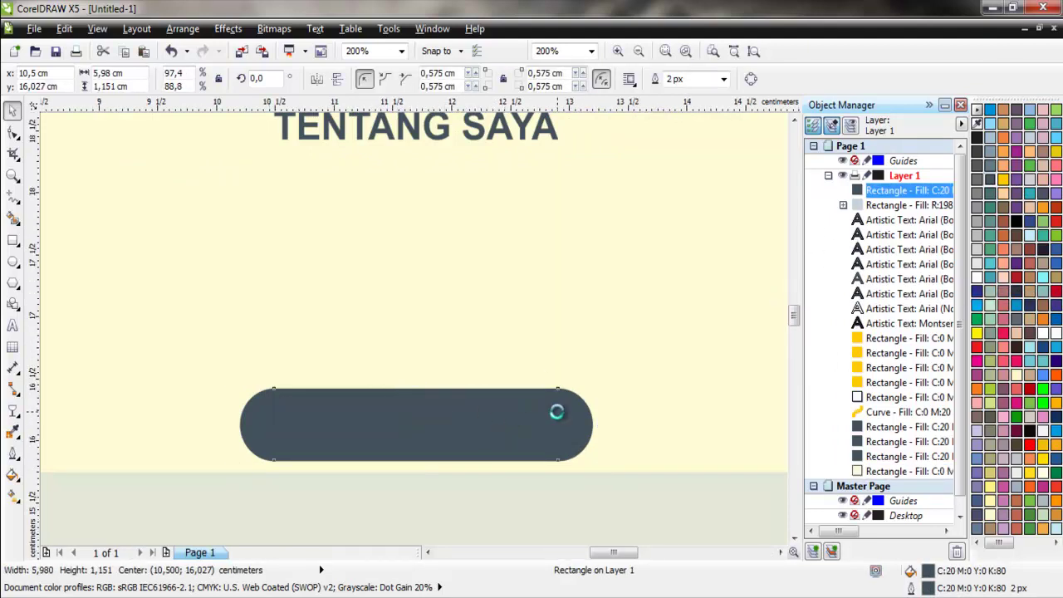
scroll(557, 412, "up", 1)
right_click(557, 411)
left_click(779, 198)
left_click(671, 231)
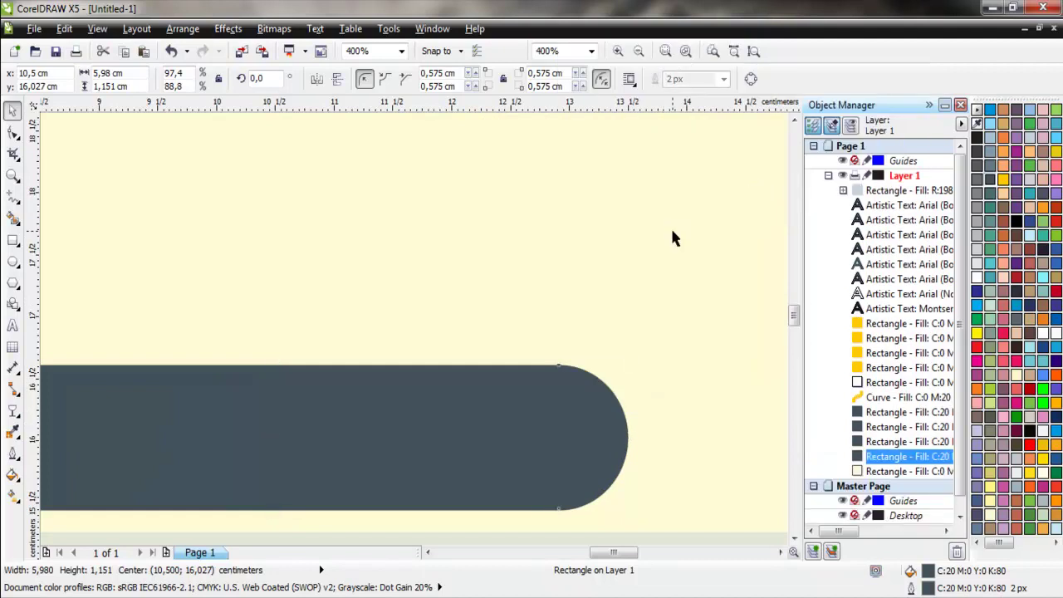
scroll(569, 332, "down", 2)
left_click(909, 264)
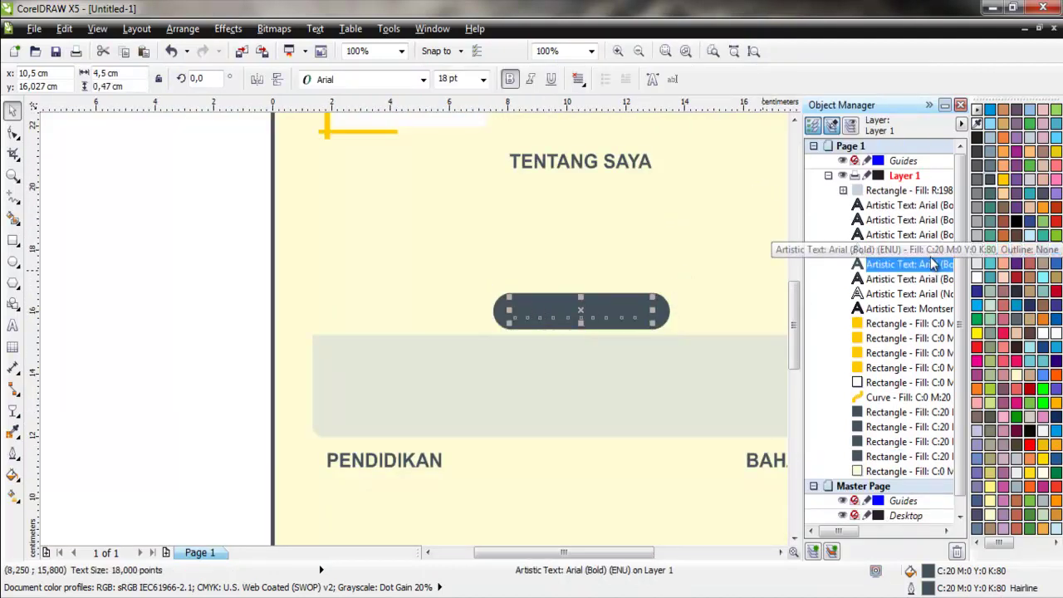
left_click(214, 323)
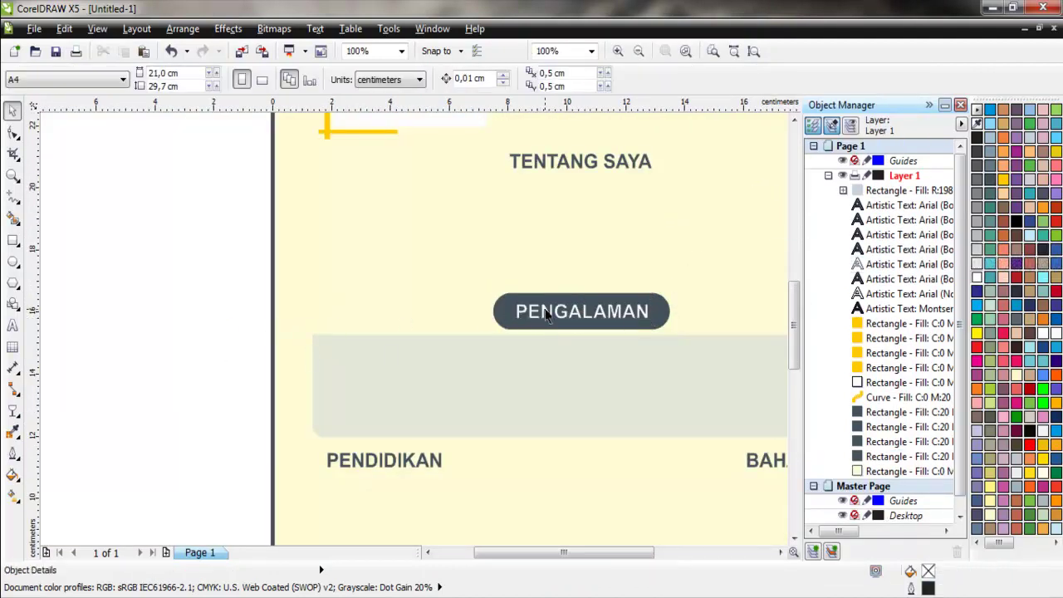
scroll(310, 341, "down", 1)
scroll(415, 309, "up", 1)
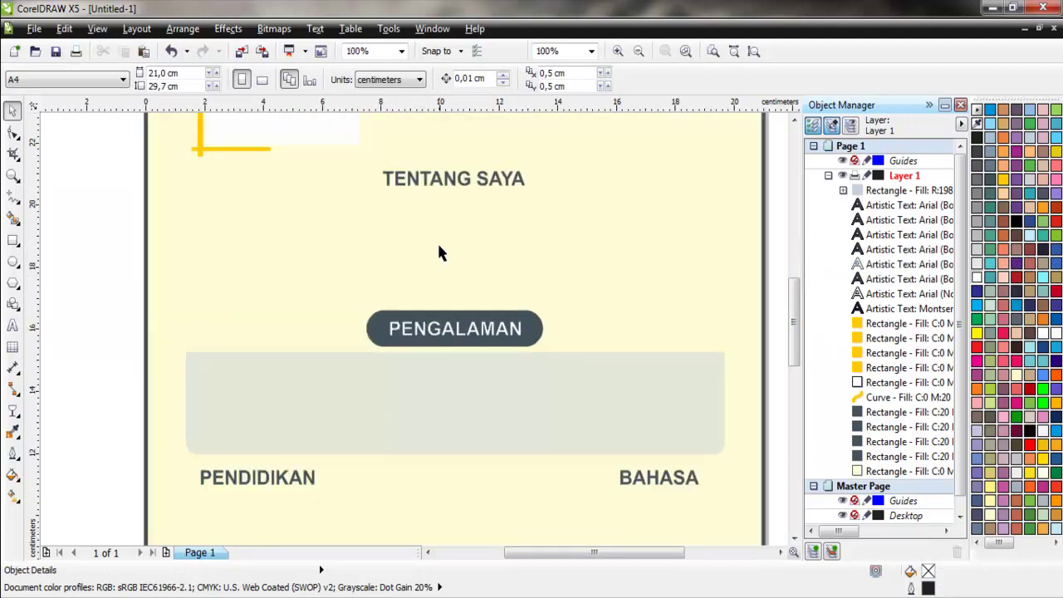
Toggle bold off and back on for all section headings
left_click(446, 187)
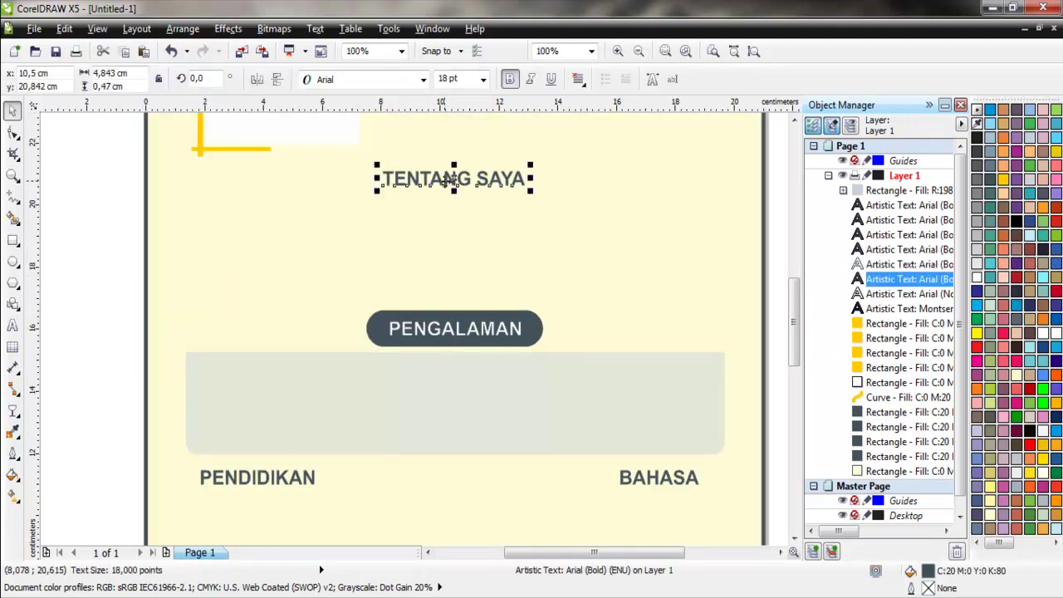
left_click(905, 205, "shift")
left_click(510, 79)
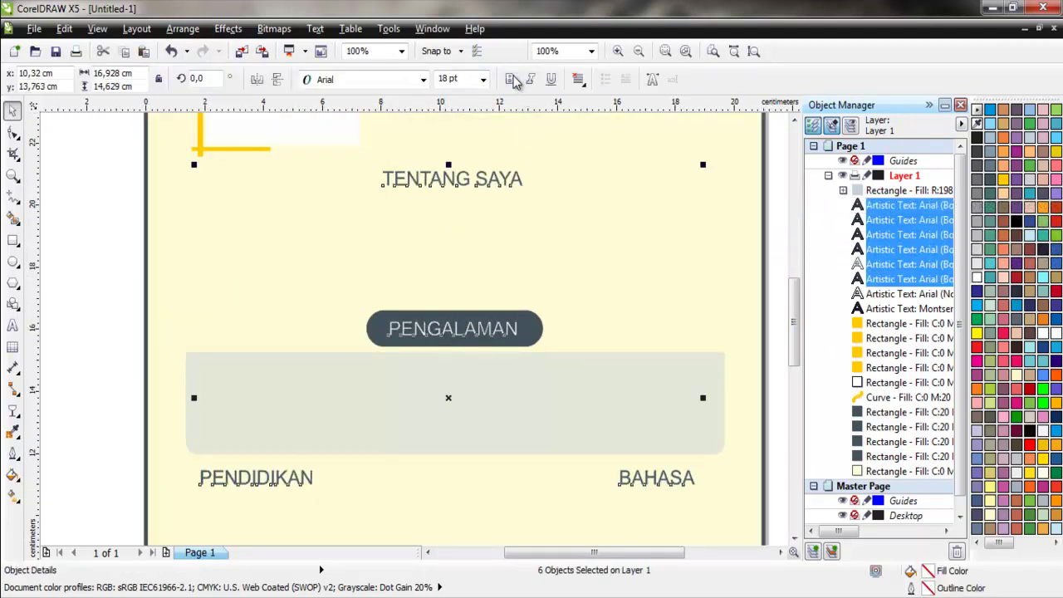
left_click(509, 79)
left_click(554, 253)
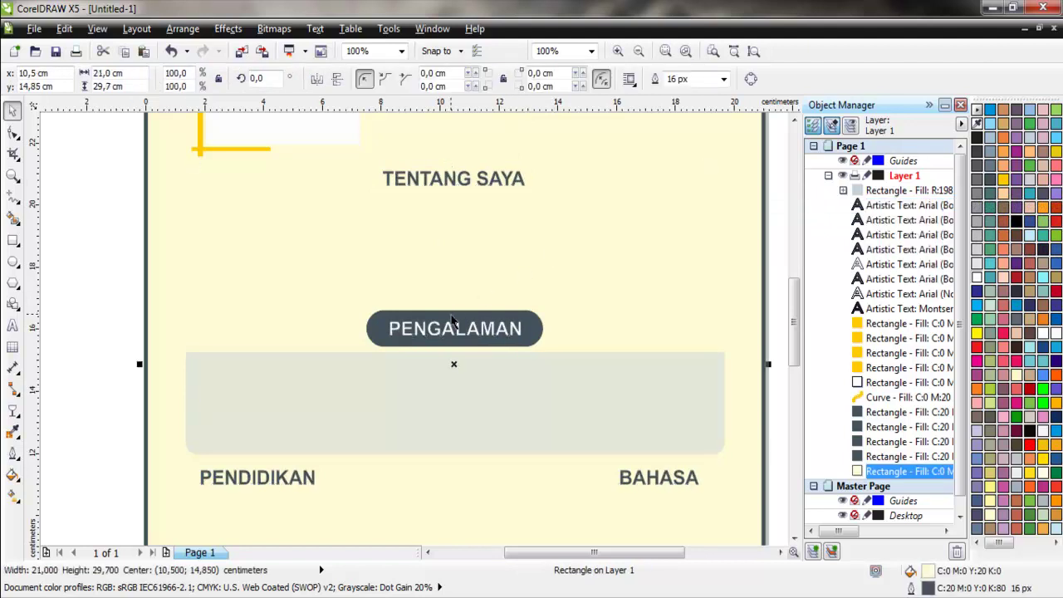
Raise the grey box's top edge to the PENGALAMAN pill's middle (3.969 cm tall)
left_click(437, 383)
scroll(423, 352, "up", 1)
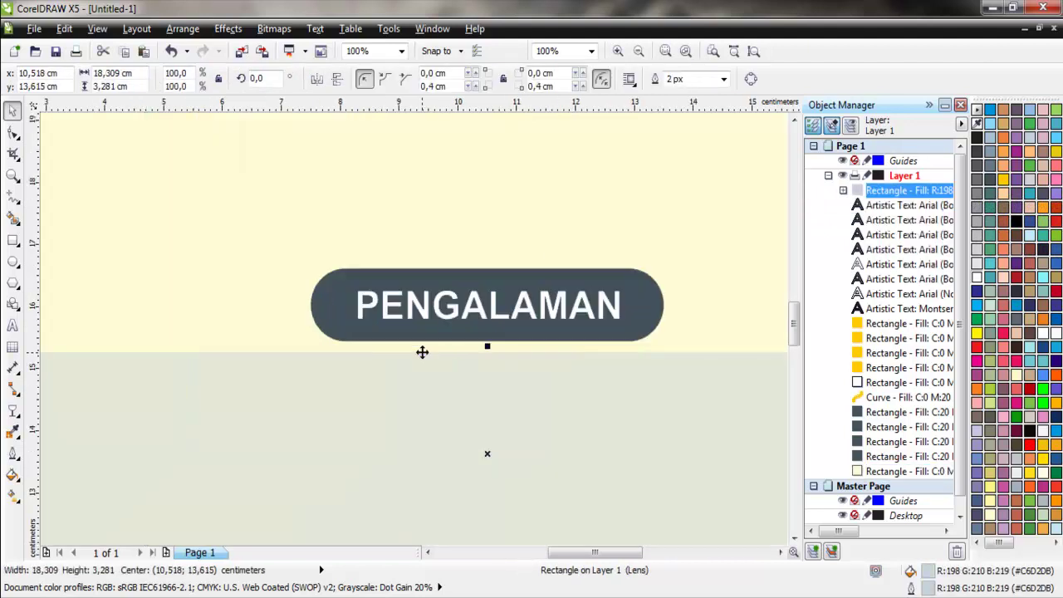
left_click_drag(493, 323, 494, 308)
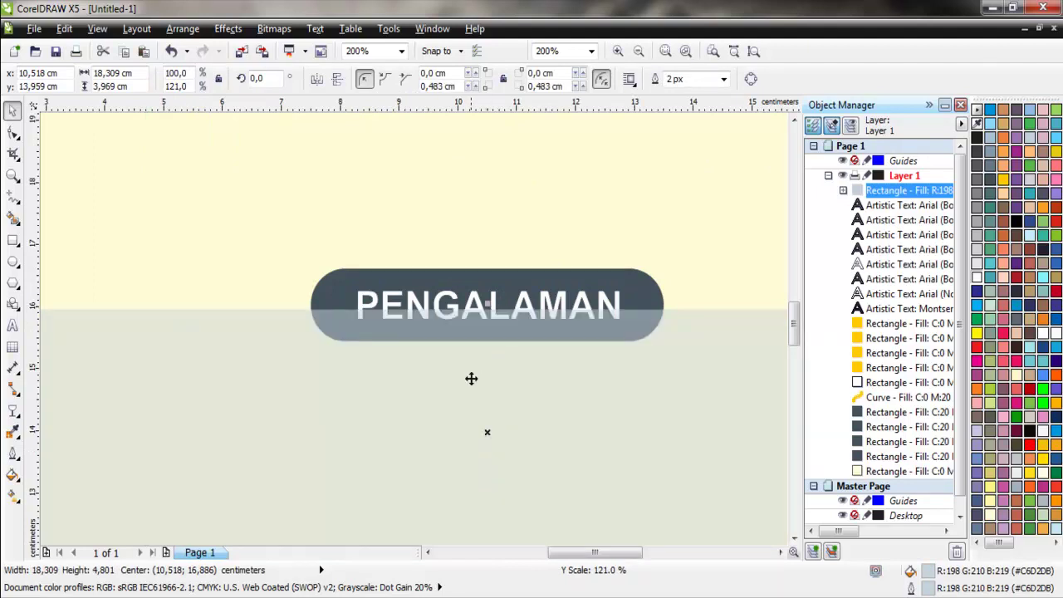
scroll(456, 379, "down", 1)
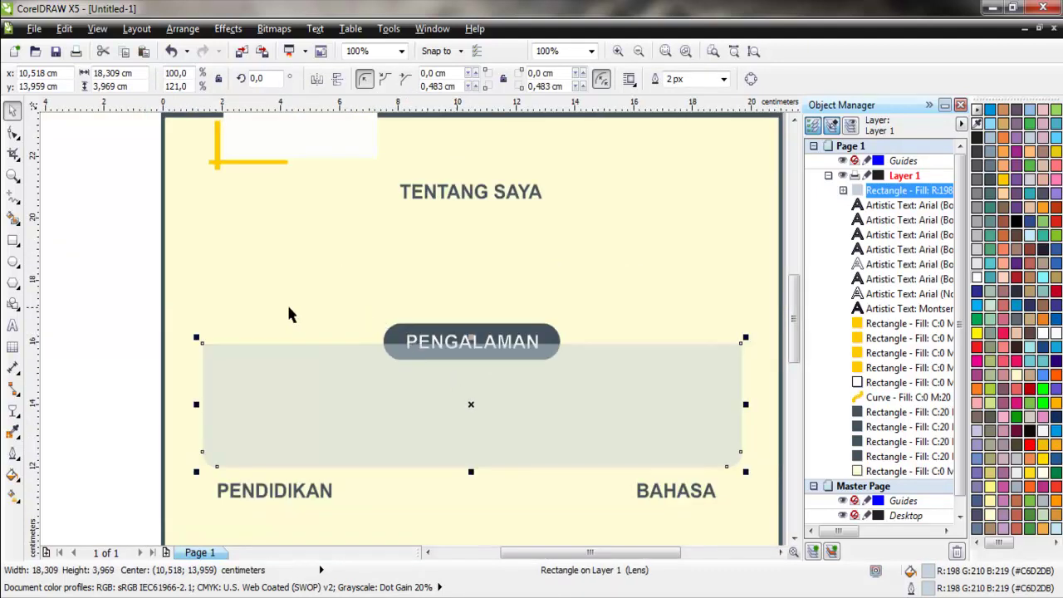
Bring the PENGALAMAN pill and its text in front of the grey box
left_click_drag(147, 292, 599, 365)
key("shift+Page_Up")
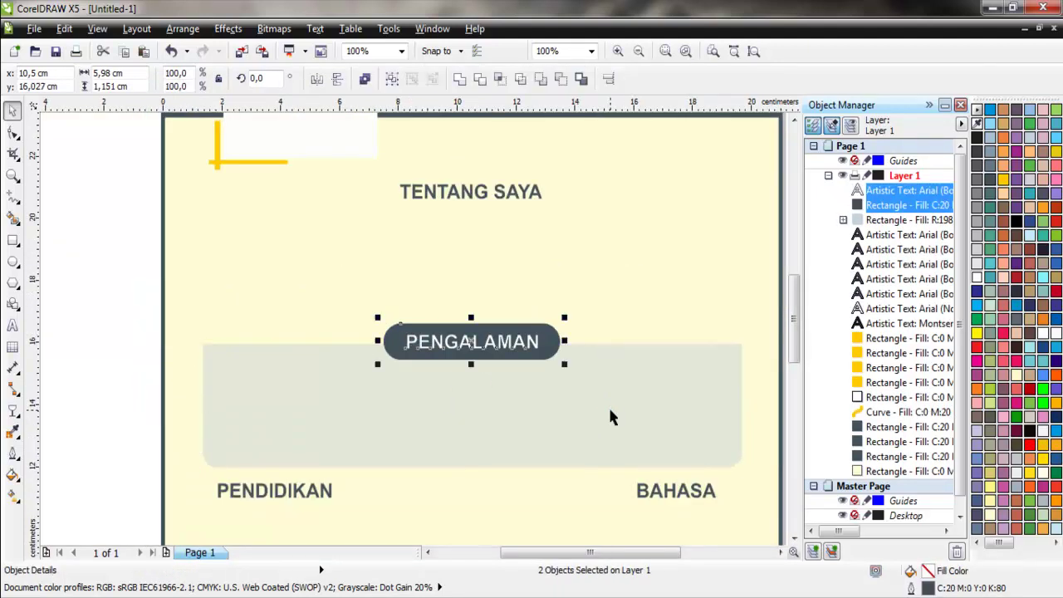
left_click(609, 416)
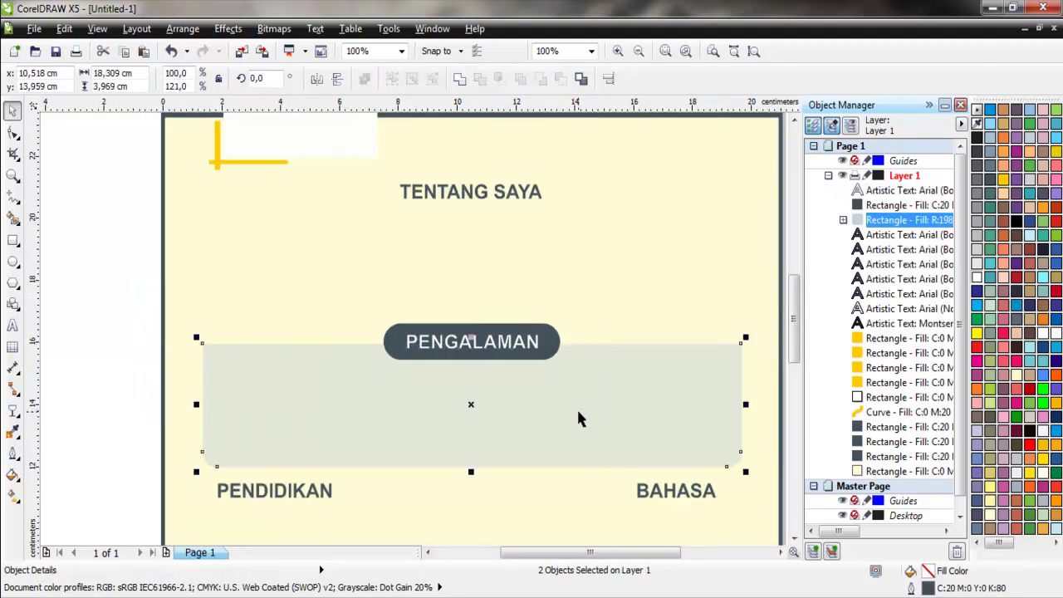
left_click(20, 204)
left_click(71, 218)
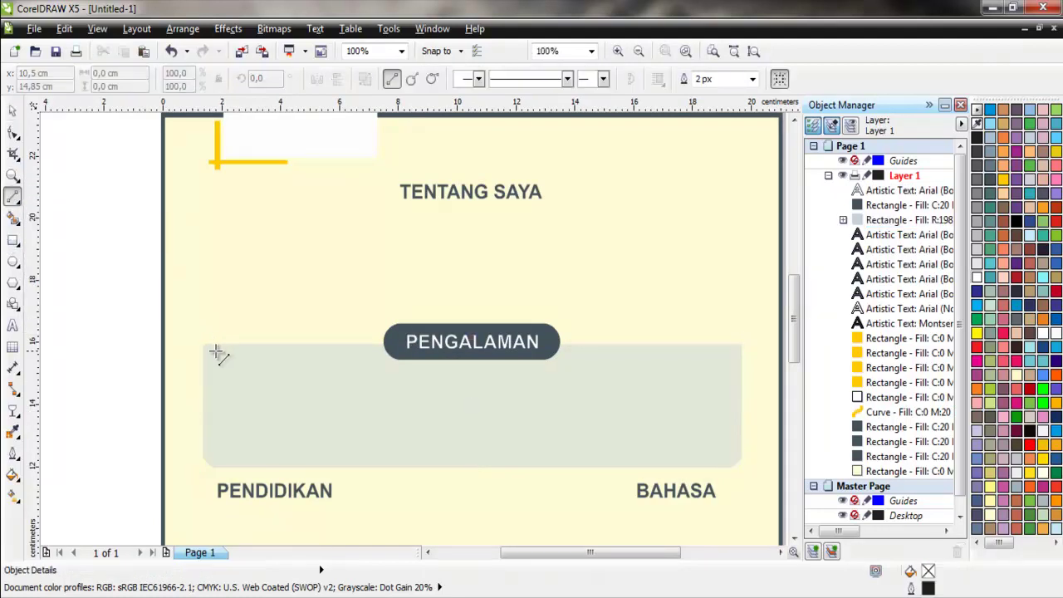
Draw an 8 px divider line along the box's top edge, behind the PENGALAMAN pill
left_click_drag(202, 342, 741, 343)
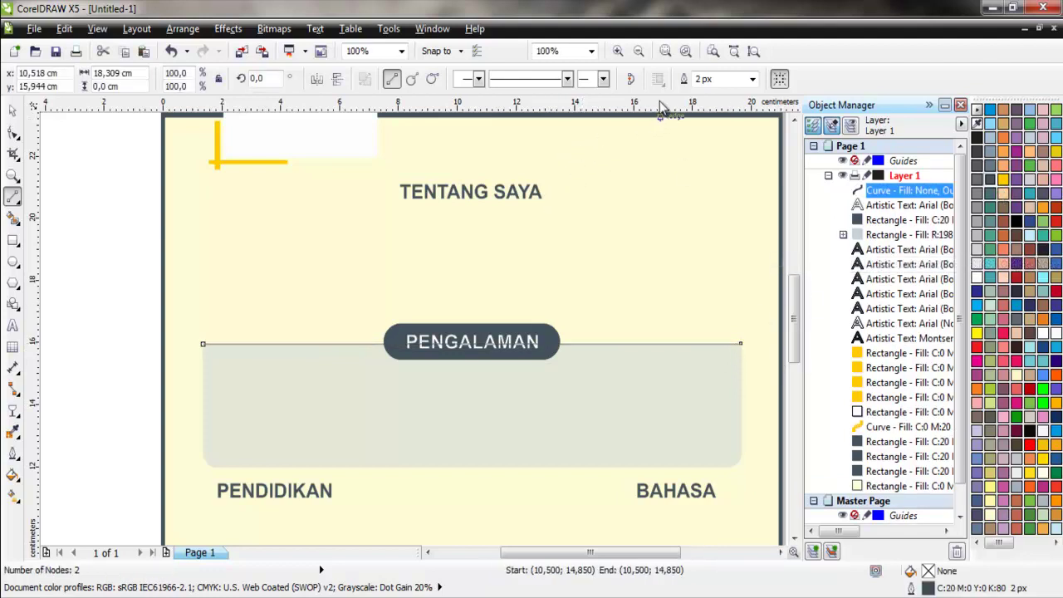
left_click(752, 78)
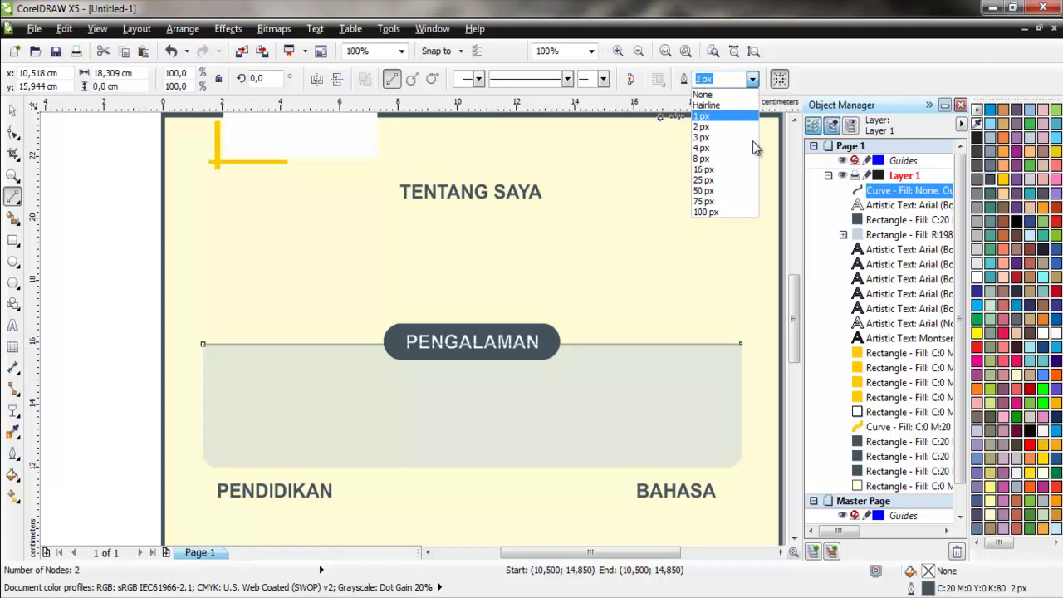
left_click(701, 158)
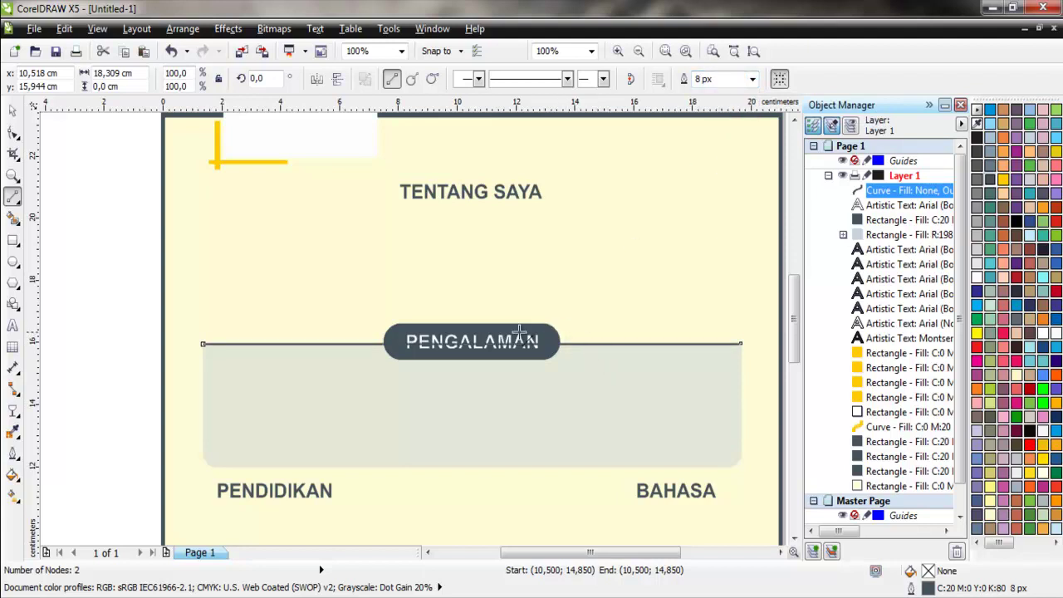
left_click(12, 110)
left_click_drag(115, 274, 576, 370)
key("shift+Page_Up")
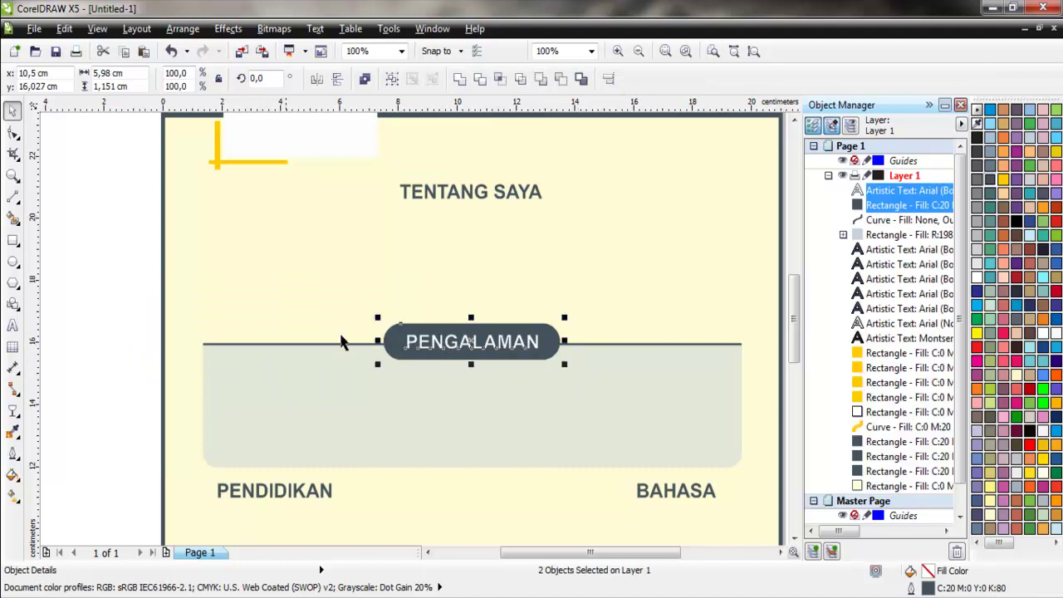
left_click(59, 283)
scroll(401, 248, "down", 2)
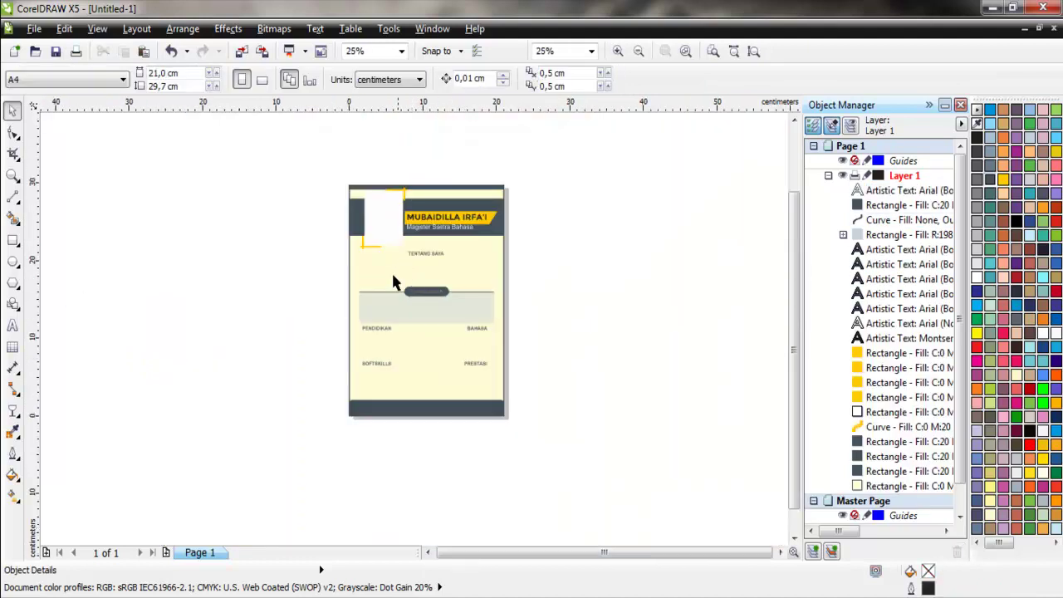
Drop a copy of the dark slate pill onto the TENTANG SAYA heading
scroll(393, 282, "up", 1)
scroll(419, 287, "up", 1)
left_click_drag(433, 512, 425, 355)
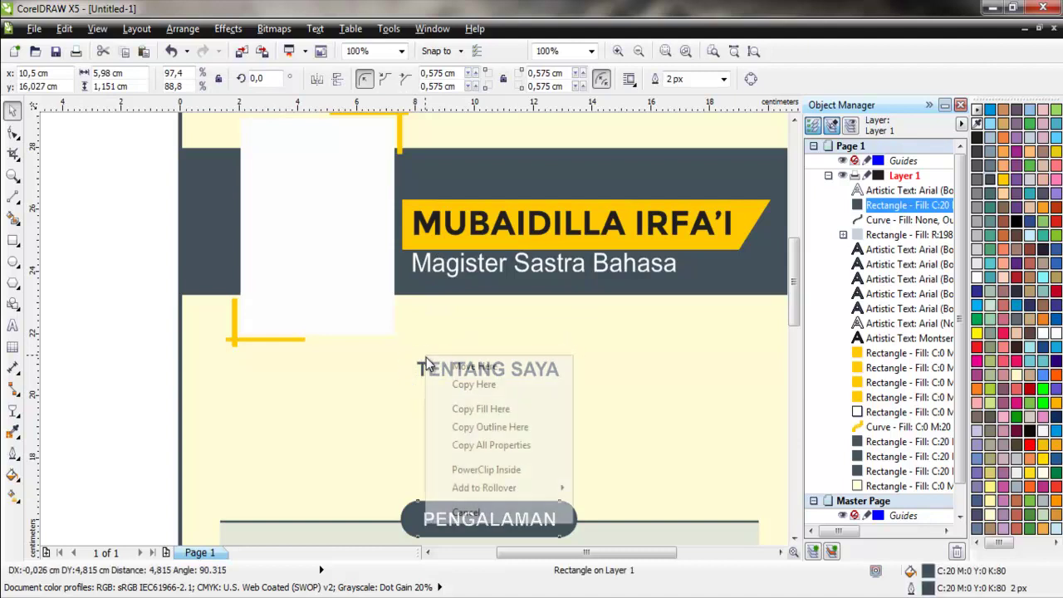
left_click(457, 381)
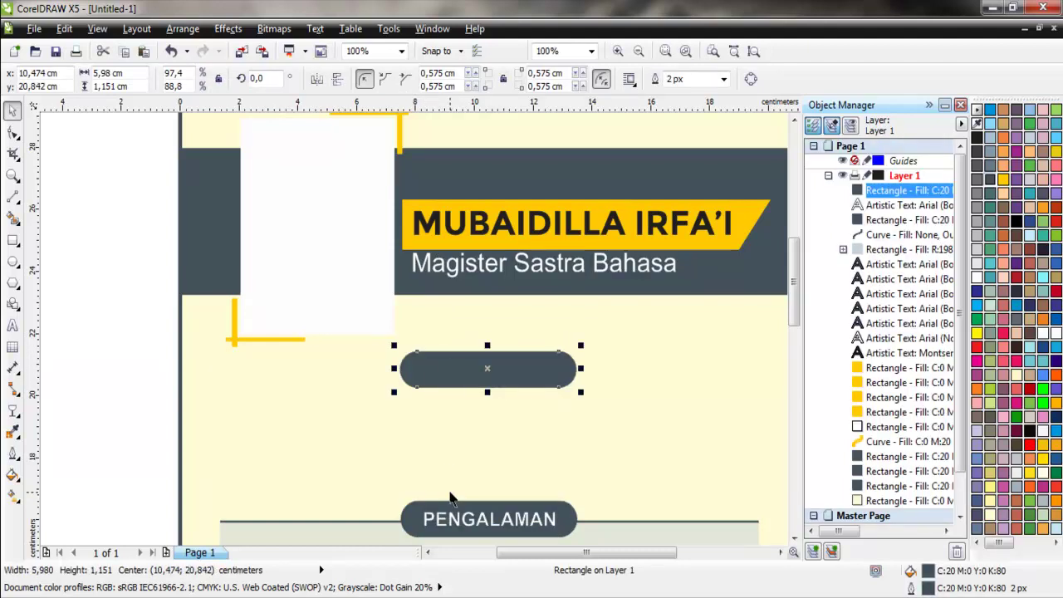
Send the copied pill behind the TENTANG SAYA text so it shows white on the pill
right_click(472, 374)
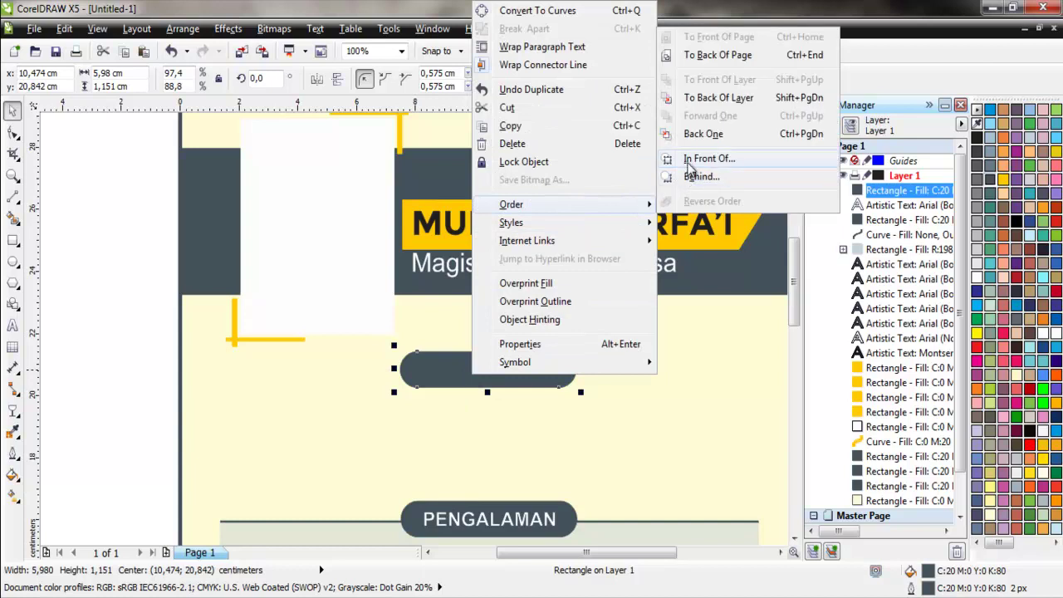
left_click(705, 175)
left_click(664, 351)
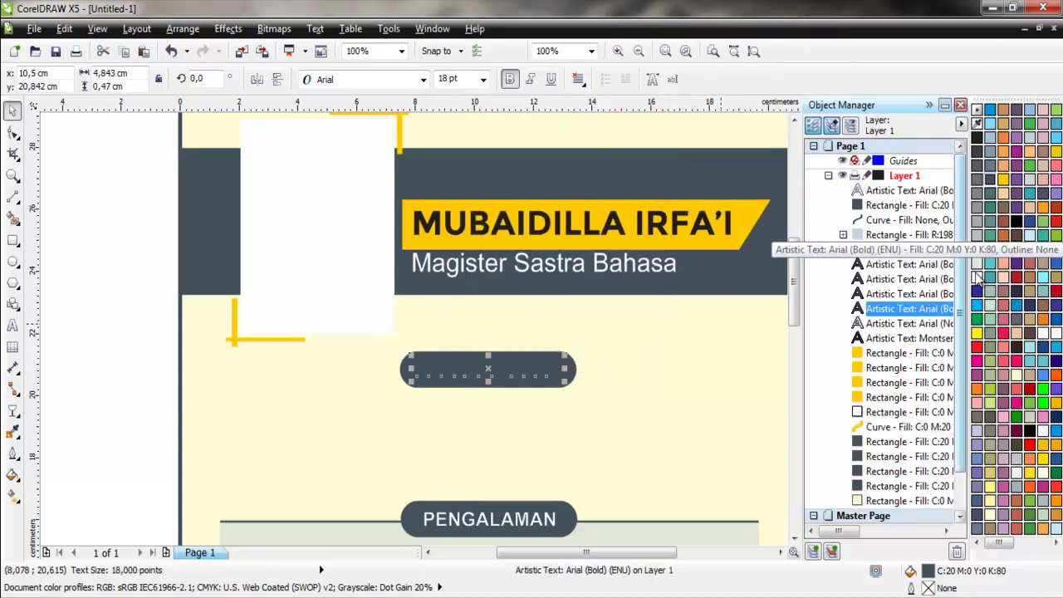
left_click(540, 355, "shift")
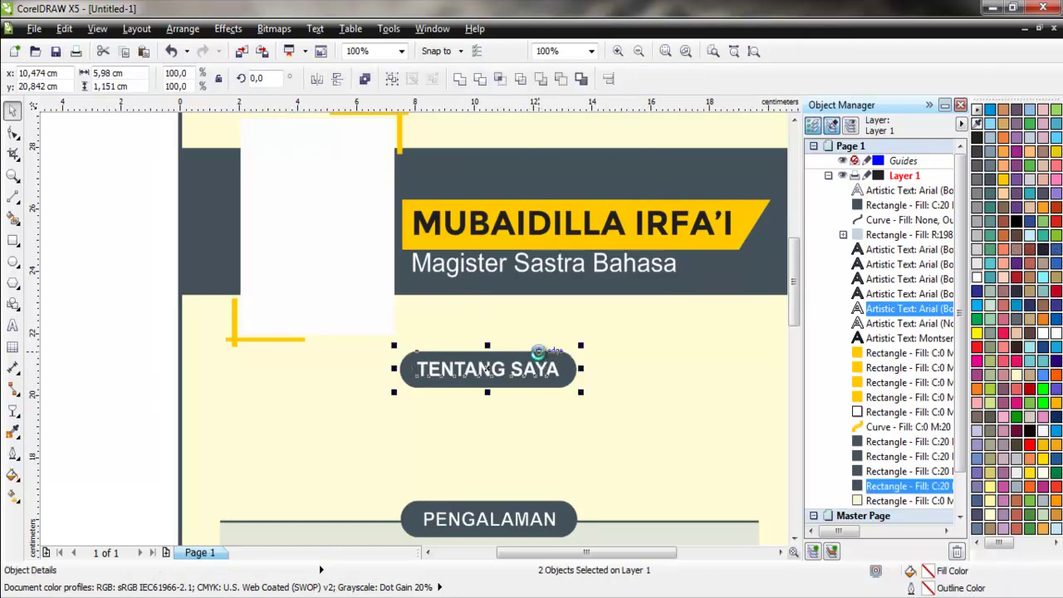
left_click(170, 388)
scroll(618, 238, "down", 1)
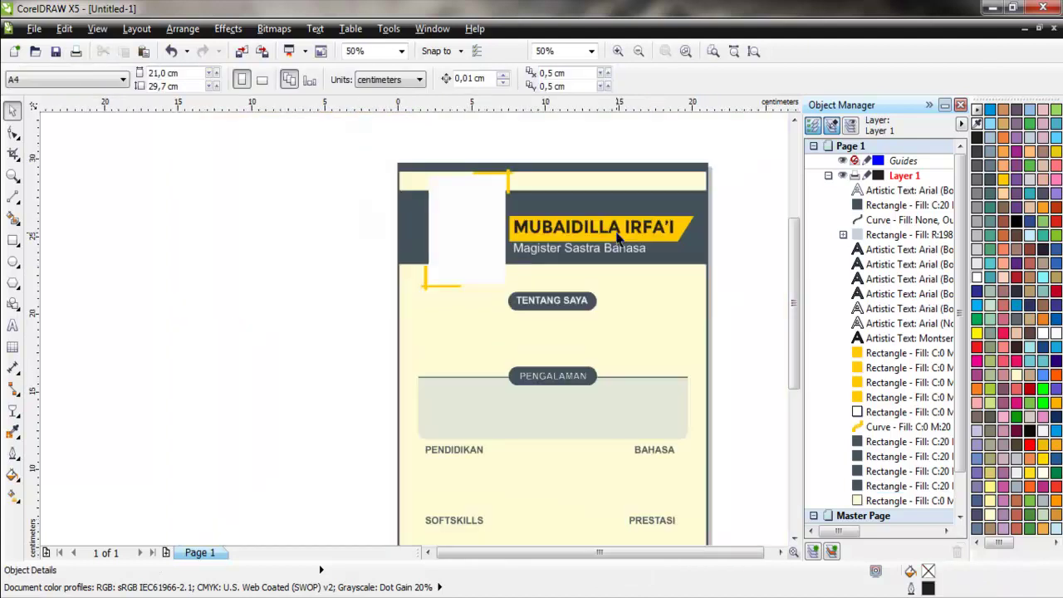
left_click_drag(795, 372, 793, 407)
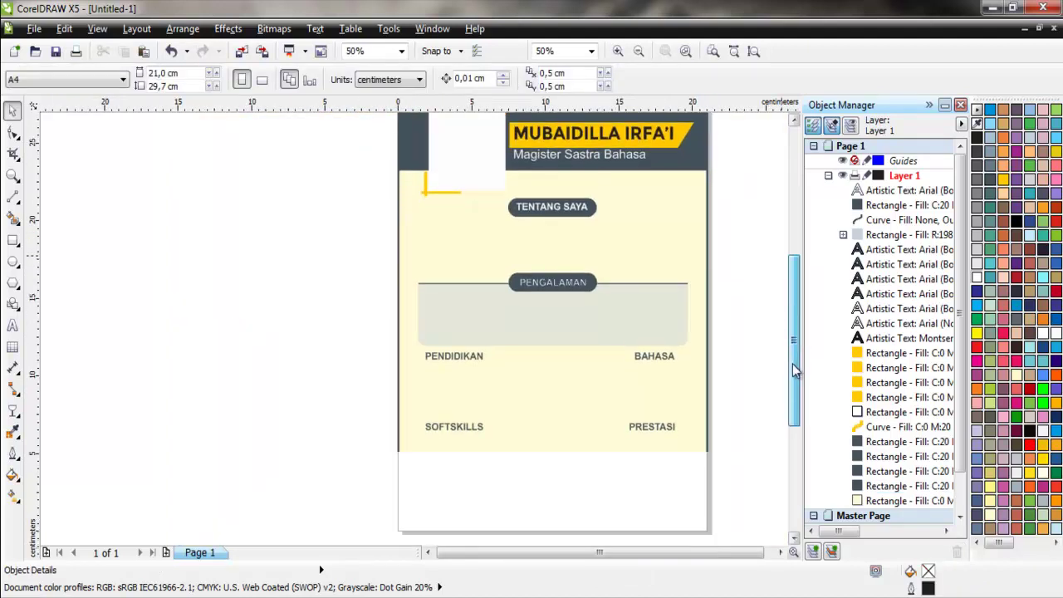
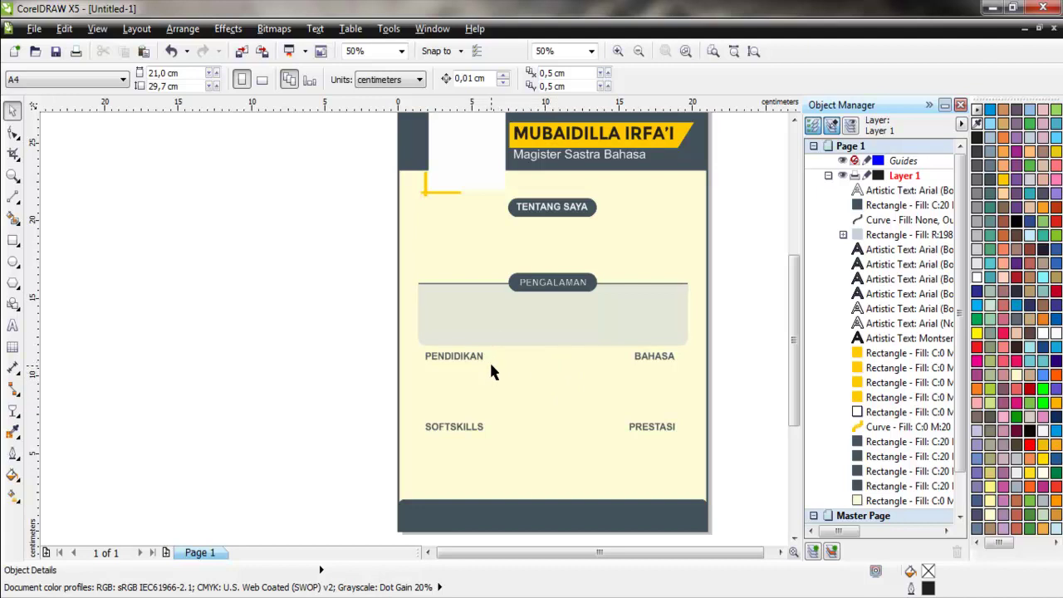
Place a copy of the dark PENGALAMAN pill behind the PENDIDIKAN heading, centred on it
scroll(529, 308, "down", 1)
scroll(489, 381, "up", 1)
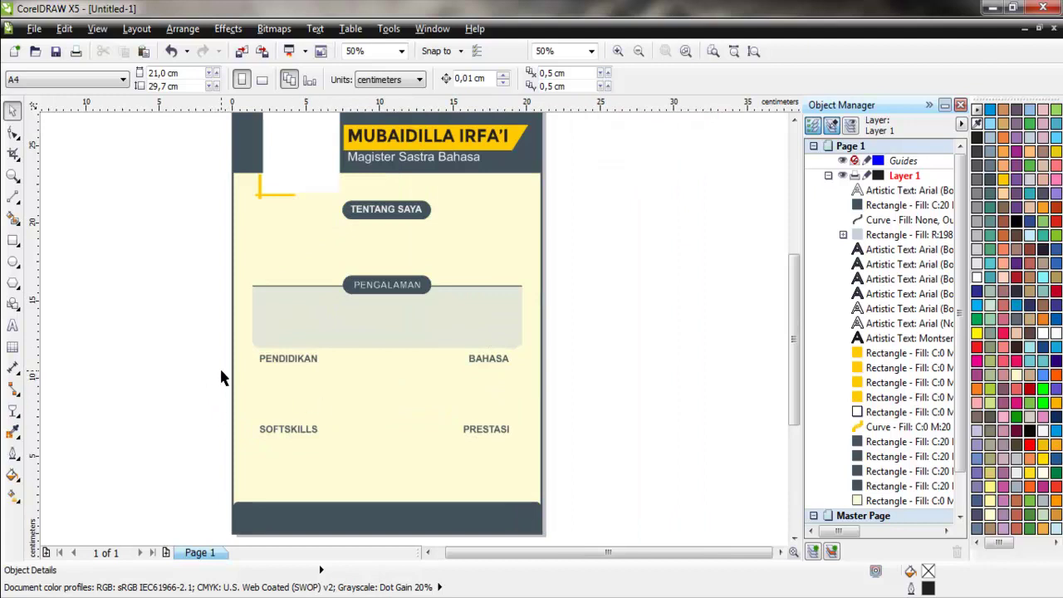
scroll(221, 378, "up", 1)
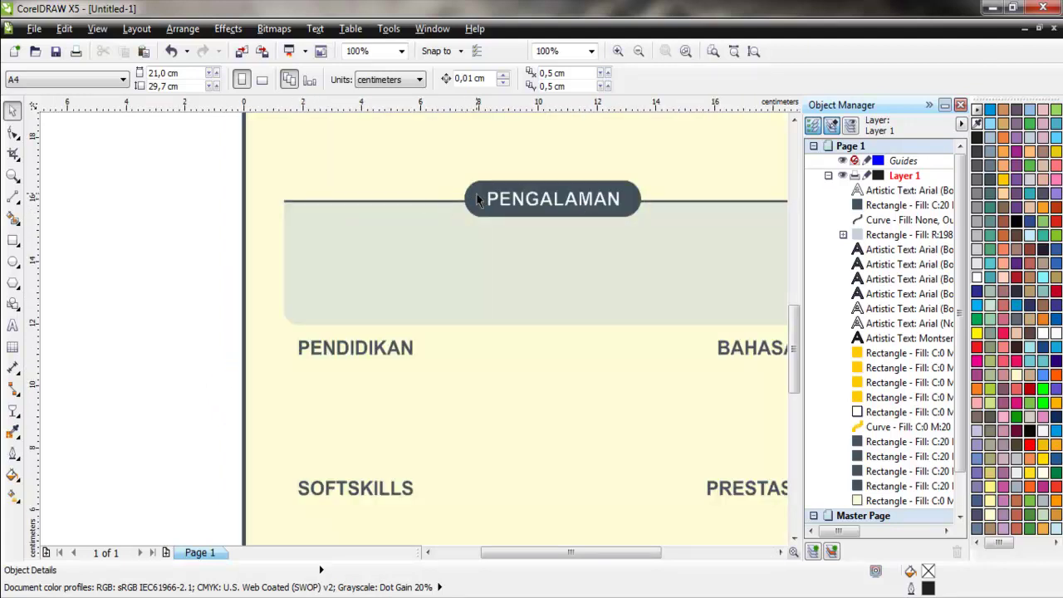
left_click_drag(470, 198, 278, 345)
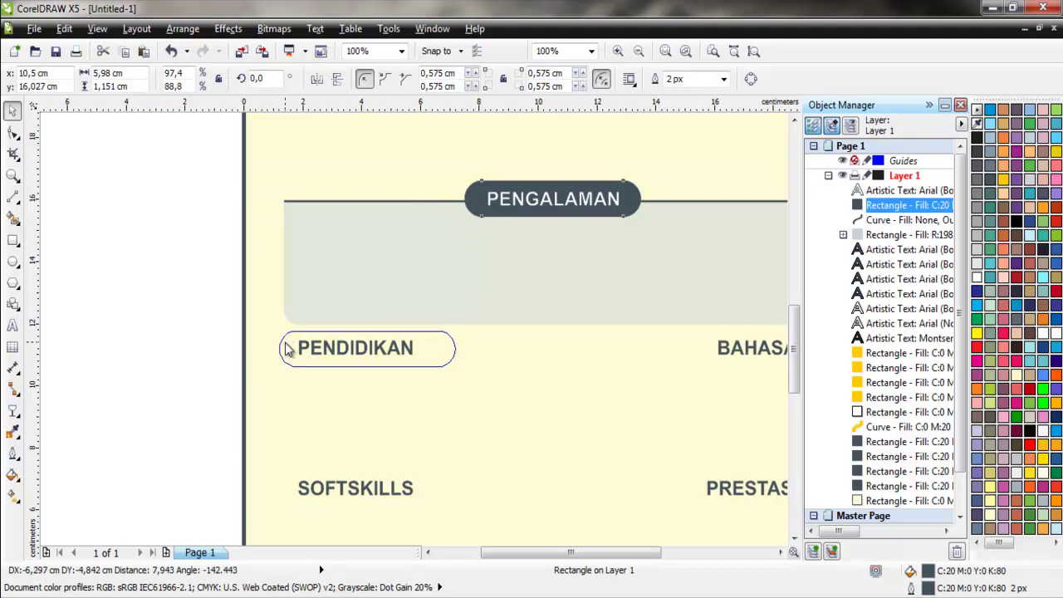
left_click_drag(279, 345, 288, 349)
left_click(323, 375)
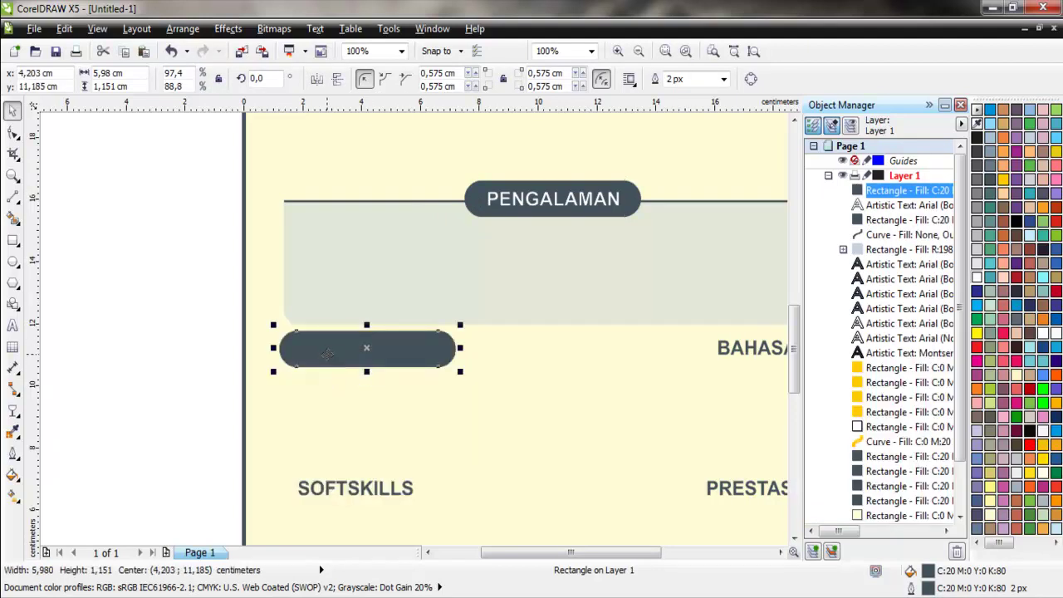
right_click(327, 354)
mouse_move(366, 204)
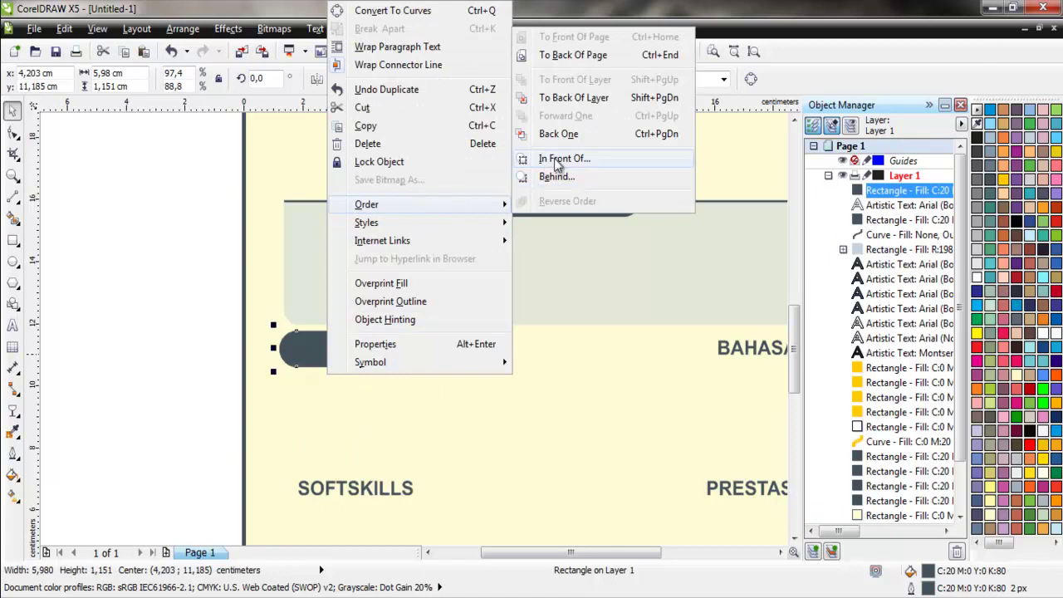
left_click(558, 159)
left_click(408, 357)
left_click(407, 350, "shift")
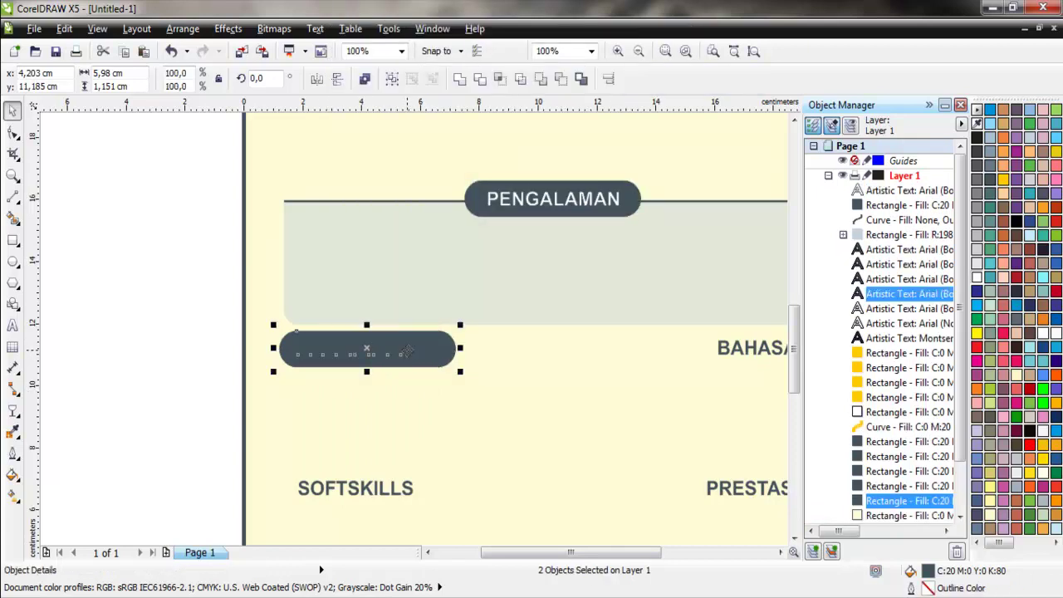
key("c")
Make the PENDIDIKAN heading text white
left_click(225, 277)
left_click(321, 349)
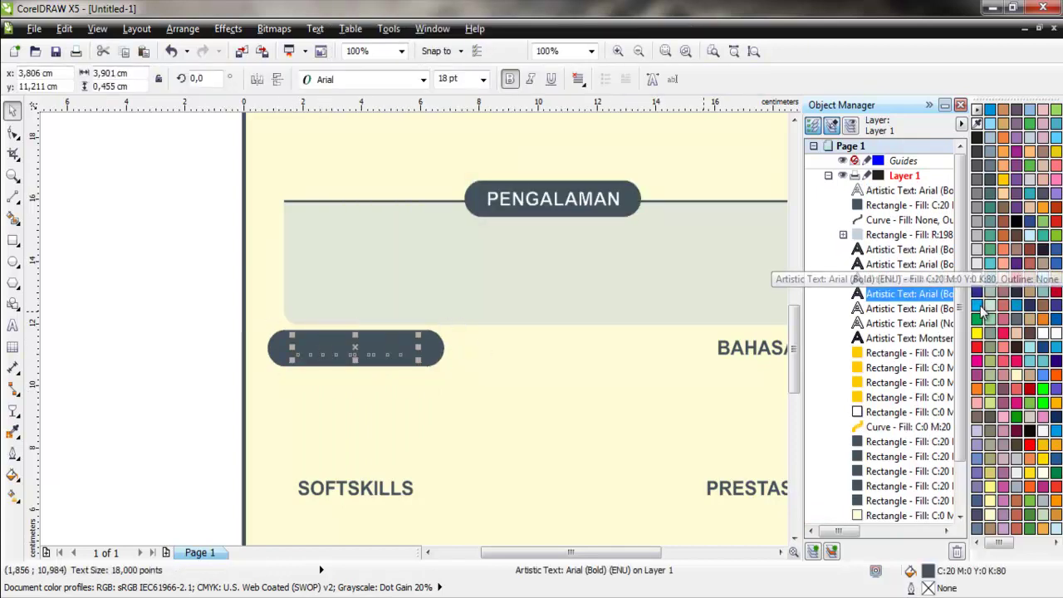
left_click(980, 278)
left_click(265, 341)
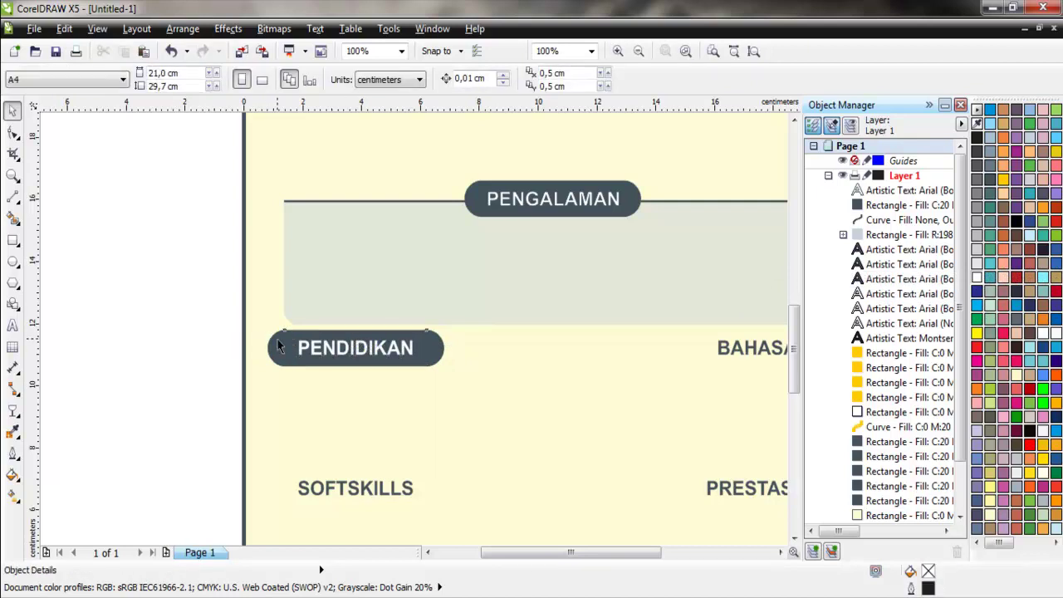
Put a copy of the pill behind SOFTSKILLS, with white text centred in it
left_click_drag(279, 347, 280, 485)
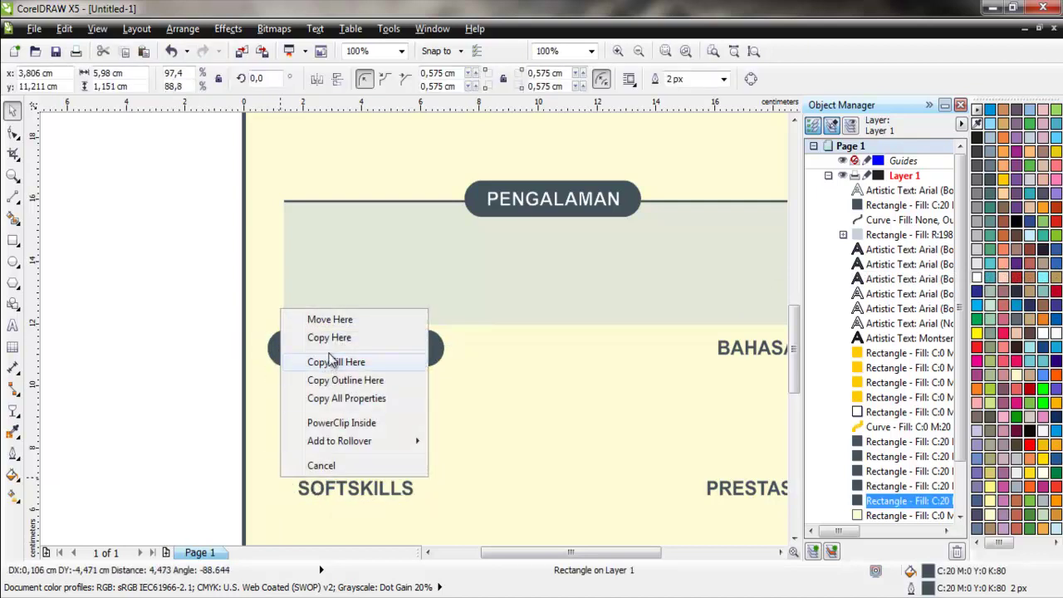
left_click(329, 337)
right_click(348, 485)
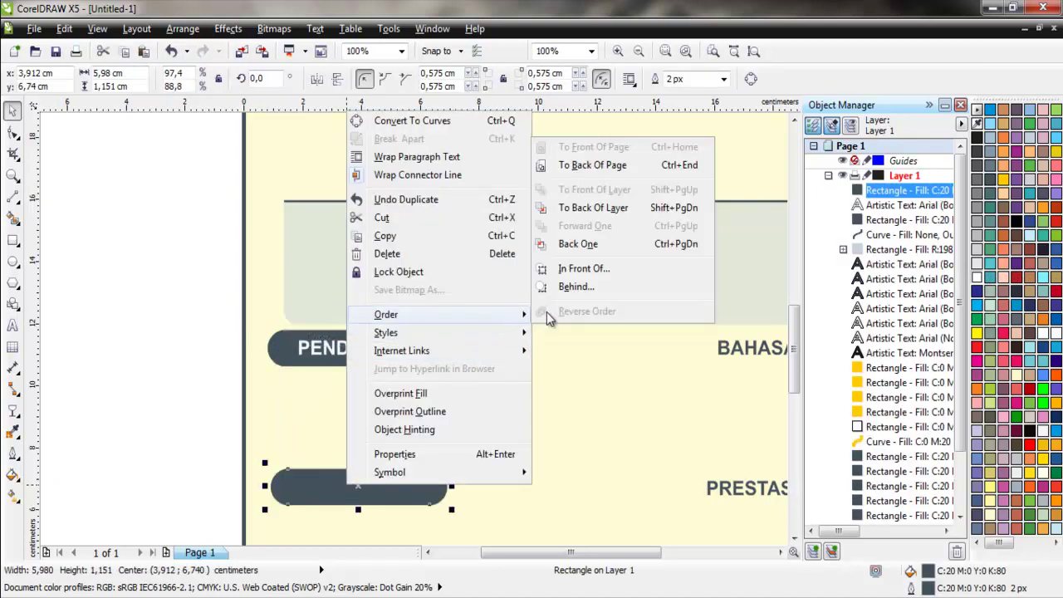
left_click(583, 268)
left_click(551, 408)
left_click(384, 495)
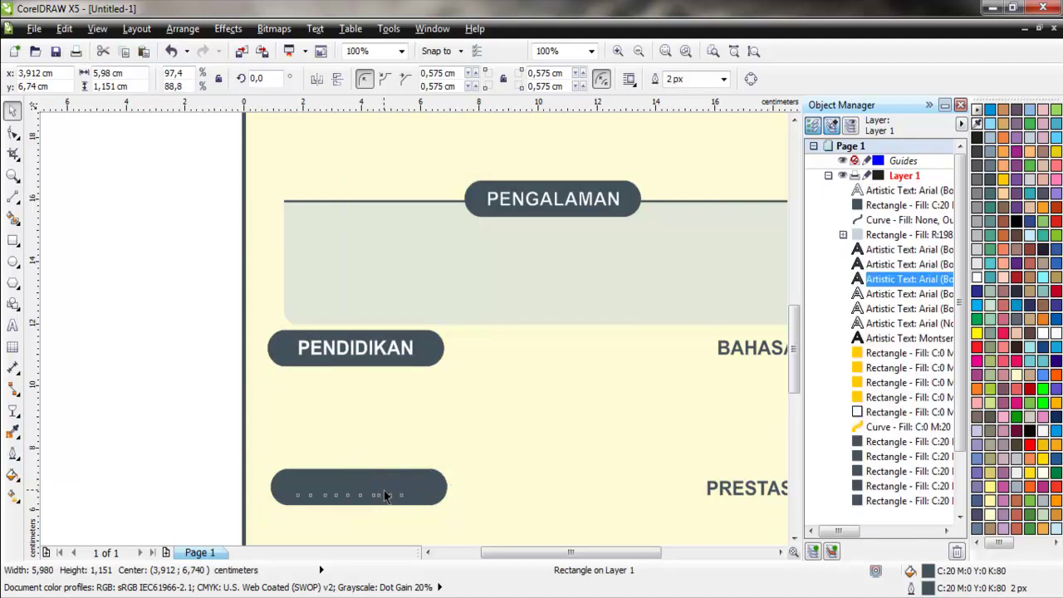
left_click(981, 278)
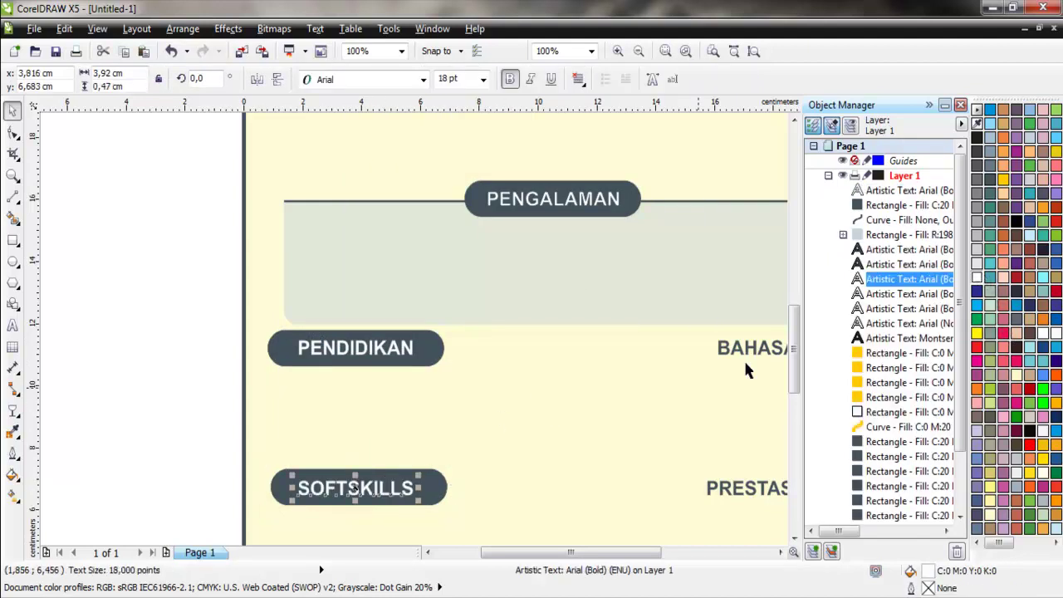
left_click(430, 473, "shift")
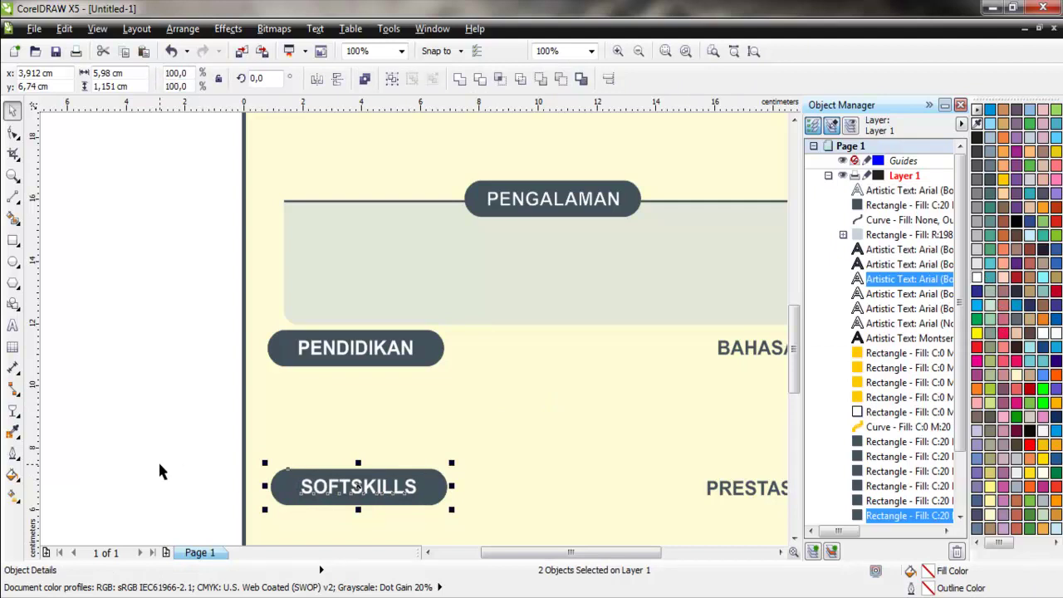
key("e")
key("c")
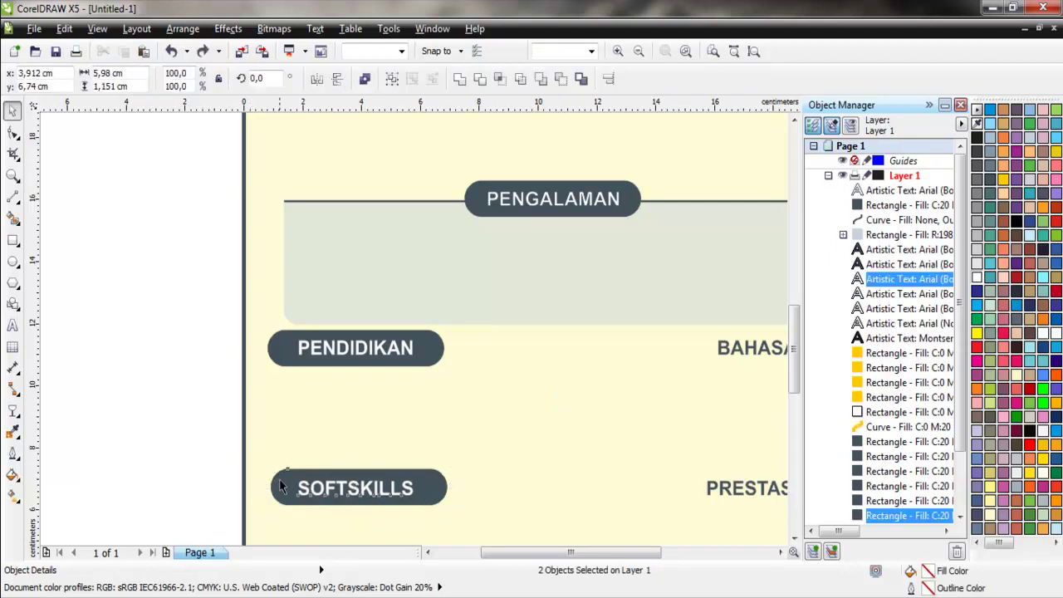
Left-align the SOFTSKILLS pill with PENDIDIKAN and re-centre the SOFTSKILLS text
left_click(279, 360, "shift")
key("l")
left_click(317, 463)
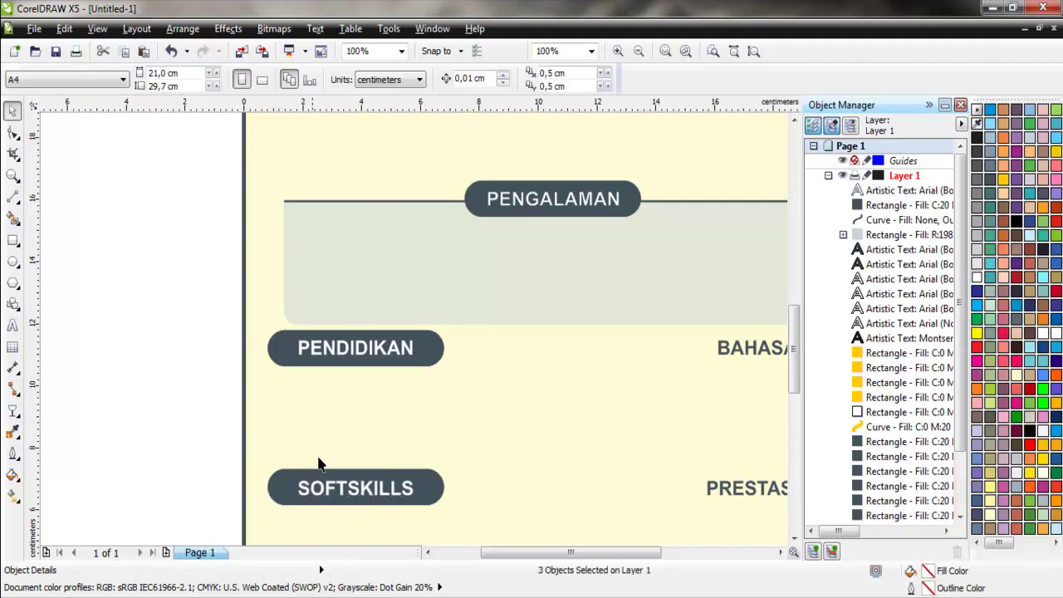
left_click(351, 488)
left_click(352, 492, "shift")
key("e")
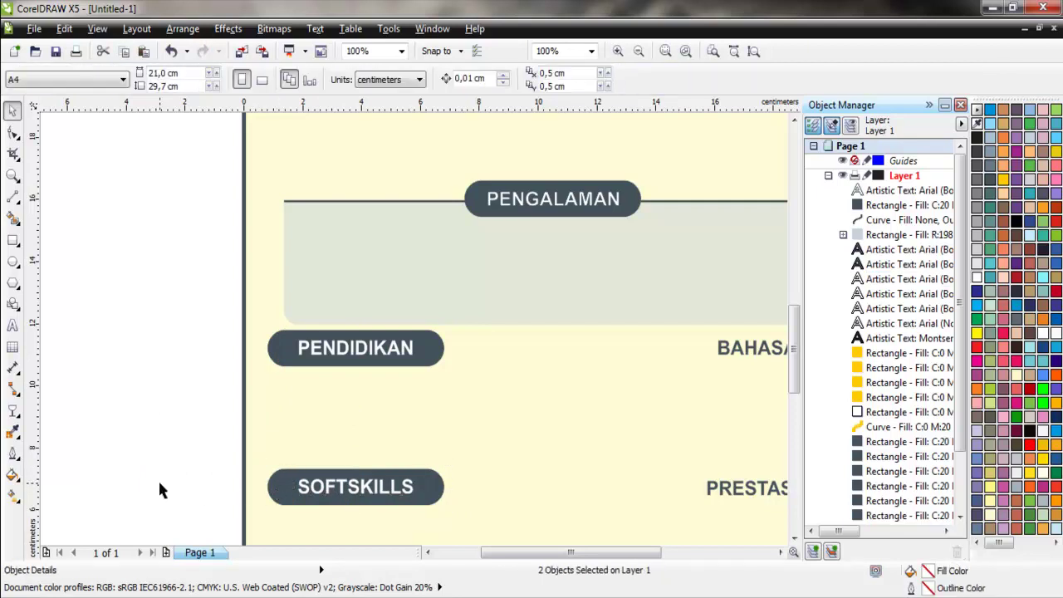
left_click(159, 485)
left_click(433, 334)
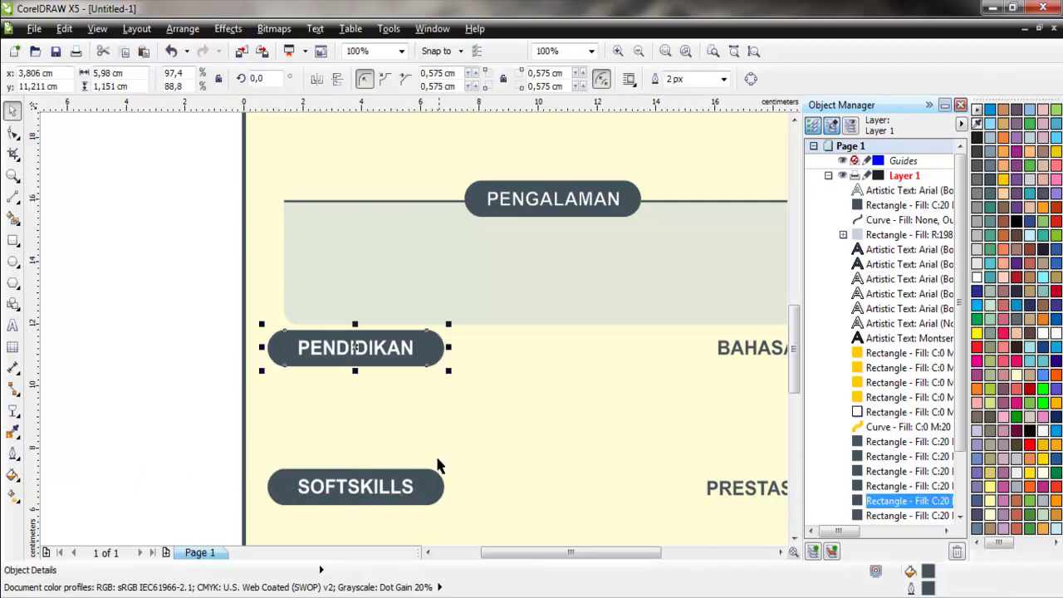
Copy both left-hand pills over to the BAHASA and PRESTASI headings
left_click(438, 475, "shift")
scroll(214, 425, "down", 1)
scroll(213, 419, "down", 1)
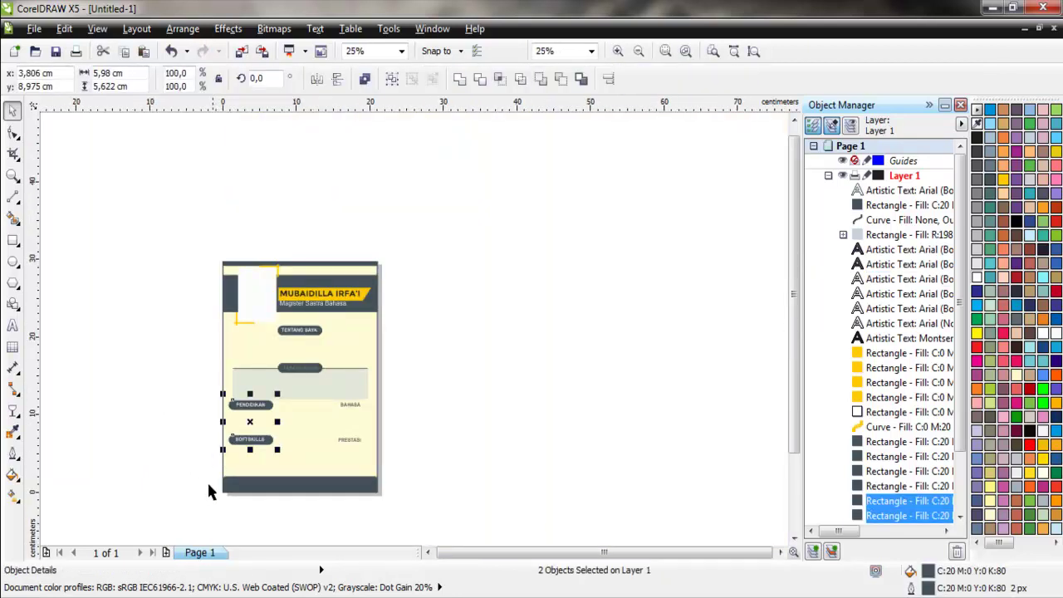
scroll(272, 405, "up", 2)
mouse_move(274, 405)
left_mouse_down()
mouse_move(664, 403)
mouse_move(674, 419)
left_mouse_up()
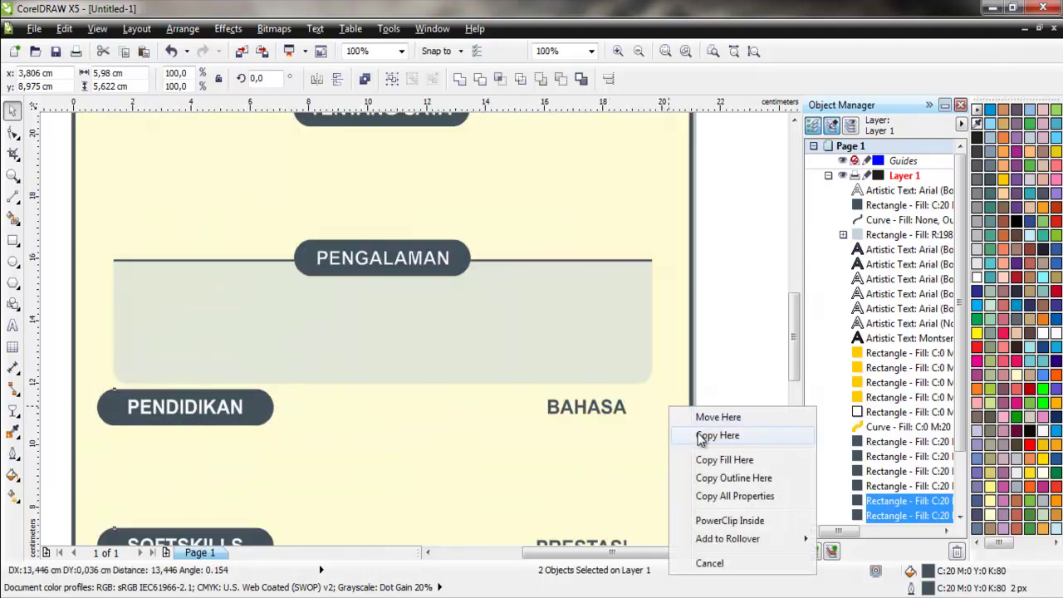
left_click(702, 435)
left_click(726, 415)
Line up the right-hand pills with the PENDIDIKAN and SOFTSKILLS rows
left_click(585, 421)
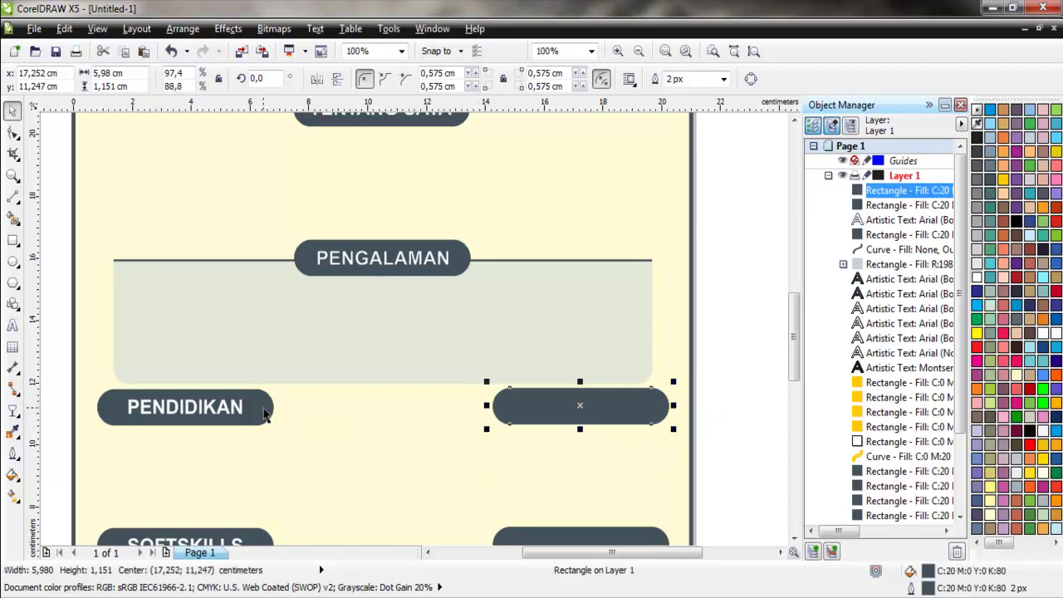
left_click(266, 408, "shift")
left_click(502, 532)
left_click(266, 535, "shift")
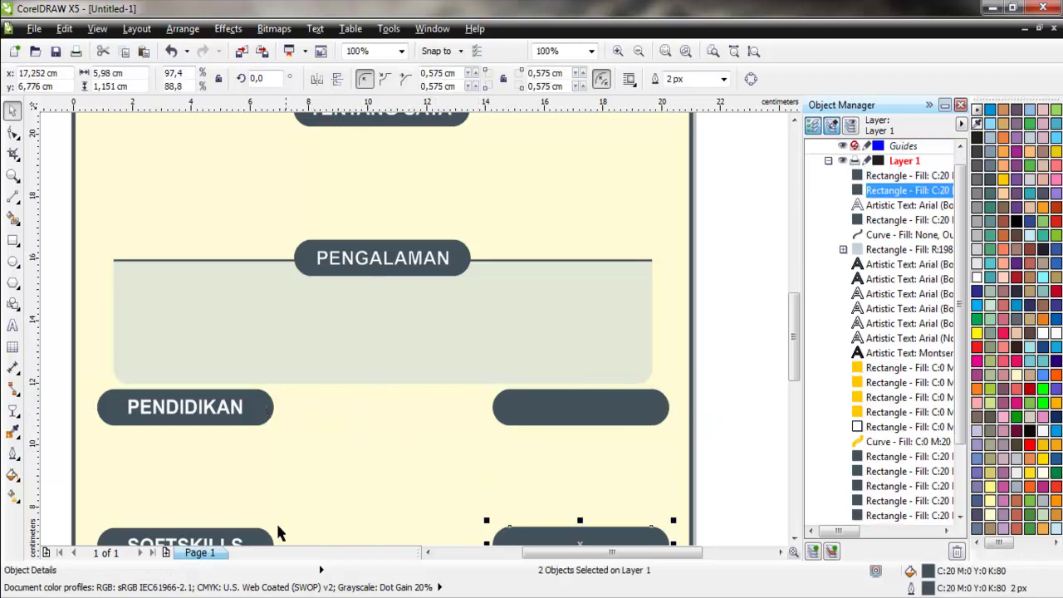
left_click(548, 411)
left_click(540, 537, "shift")
Send both right-hand pills behind the pale panel
right_click(536, 535)
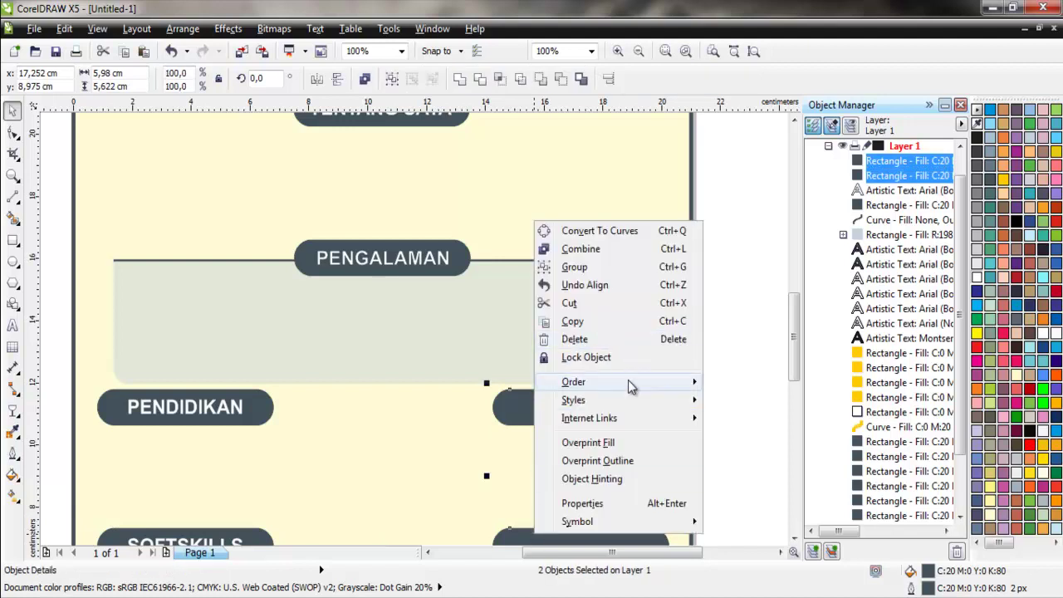
left_click(731, 352)
left_click(563, 293)
scroll(563, 283, "down", 2)
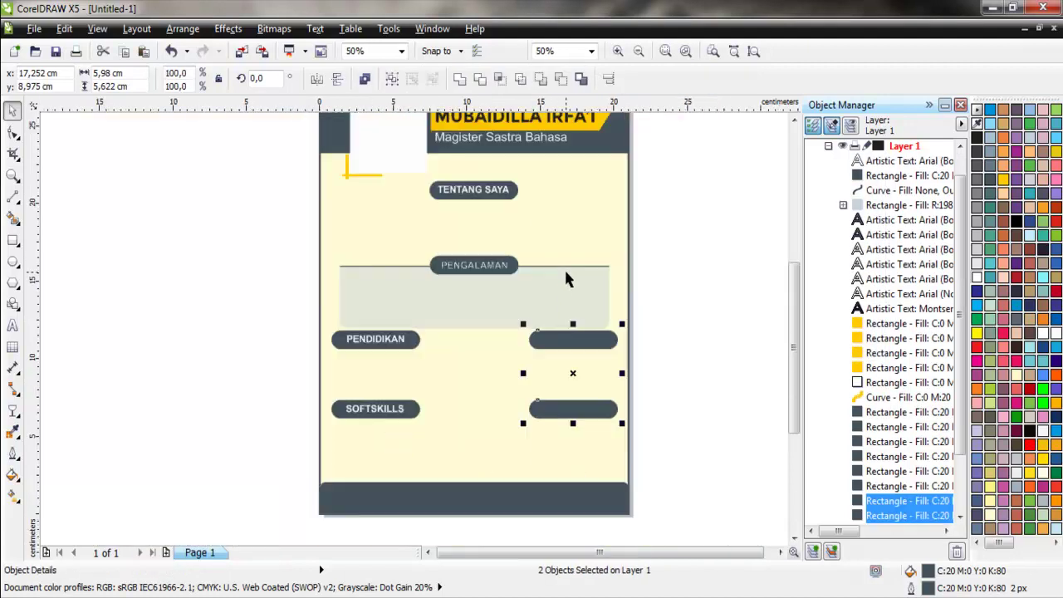
Make the BAHASA and PRESTASI heading text white
double_click(588, 340)
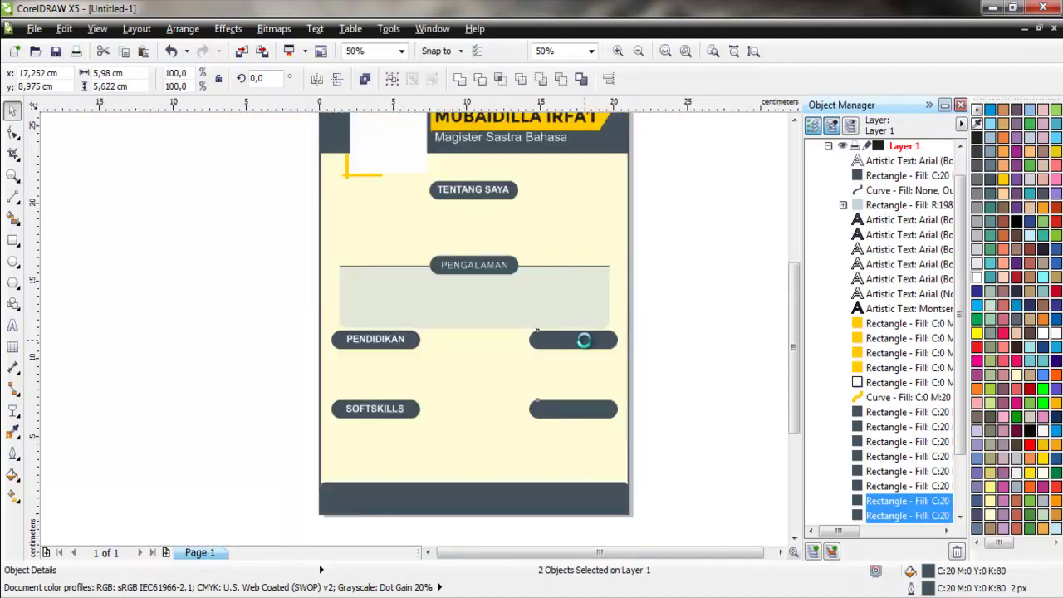
left_click(575, 418, "shift")
left_click(977, 277)
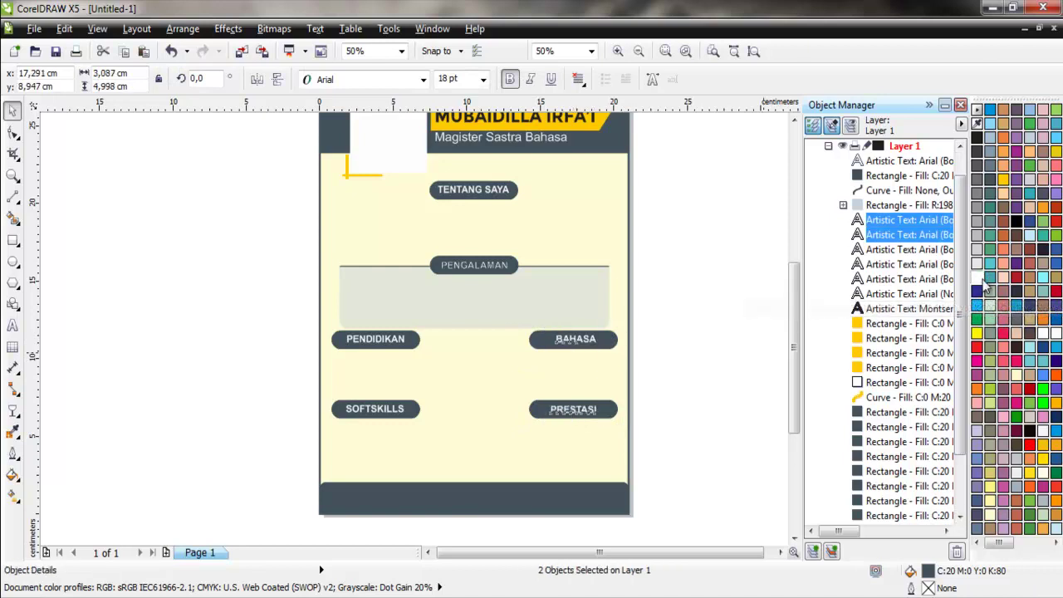
left_click(610, 356)
Centre-align the BAHASA pill with the PRESTASI pill
scroll(540, 369, "up", 2)
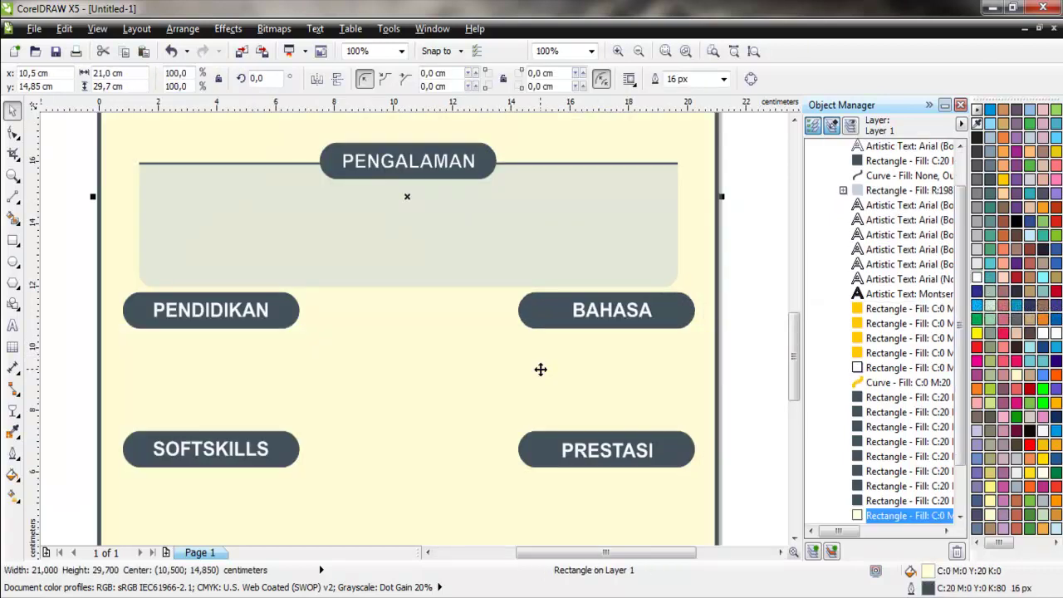
left_click(561, 313)
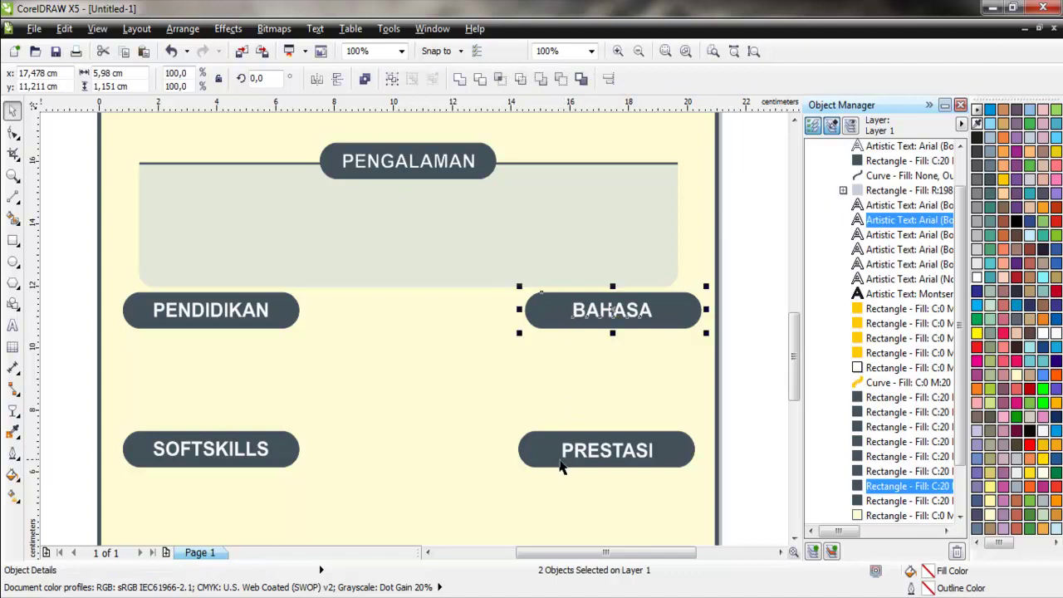
left_click(569, 453)
left_click(541, 452, "shift")
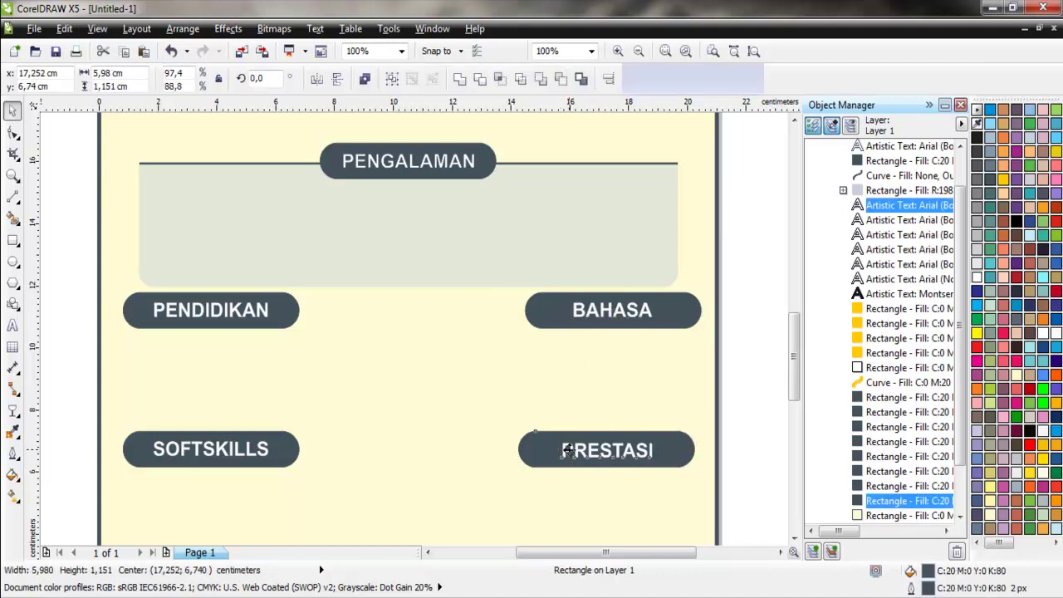
left_click(553, 312)
left_click(537, 449, "shift")
key("c")
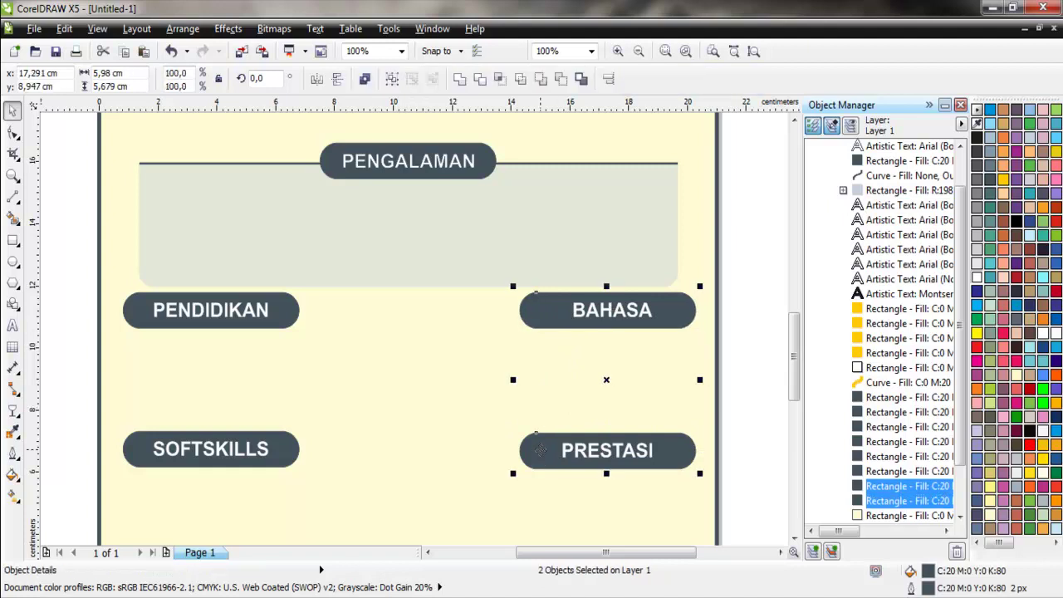
left_click(730, 386)
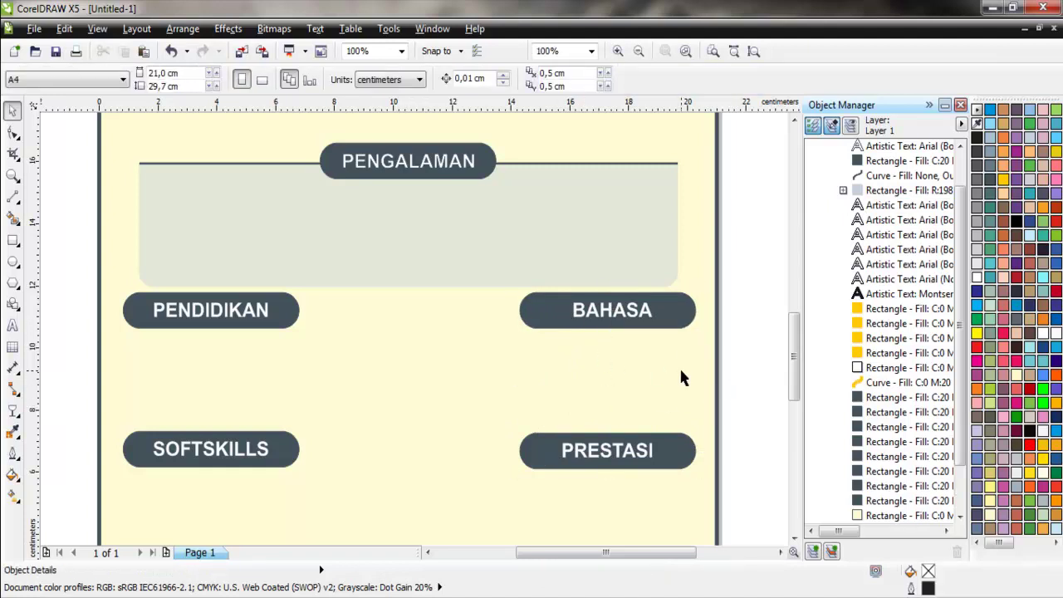
Stretch the line under PENGALAMAN across the full page width
left_click(249, 164)
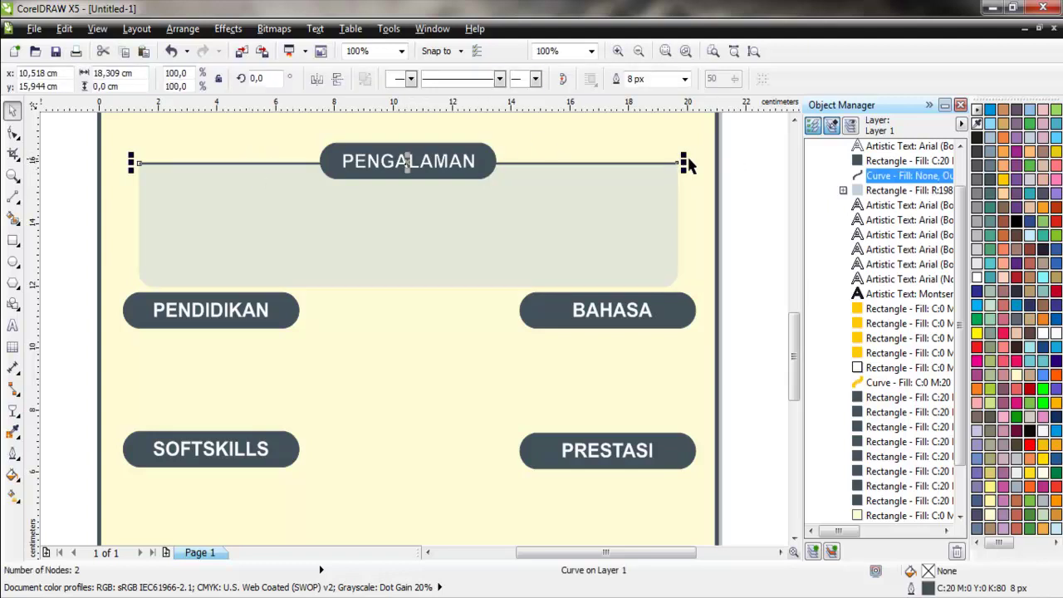
scroll(689, 162, "up", 2)
left_click_drag(676, 163, 727, 164)
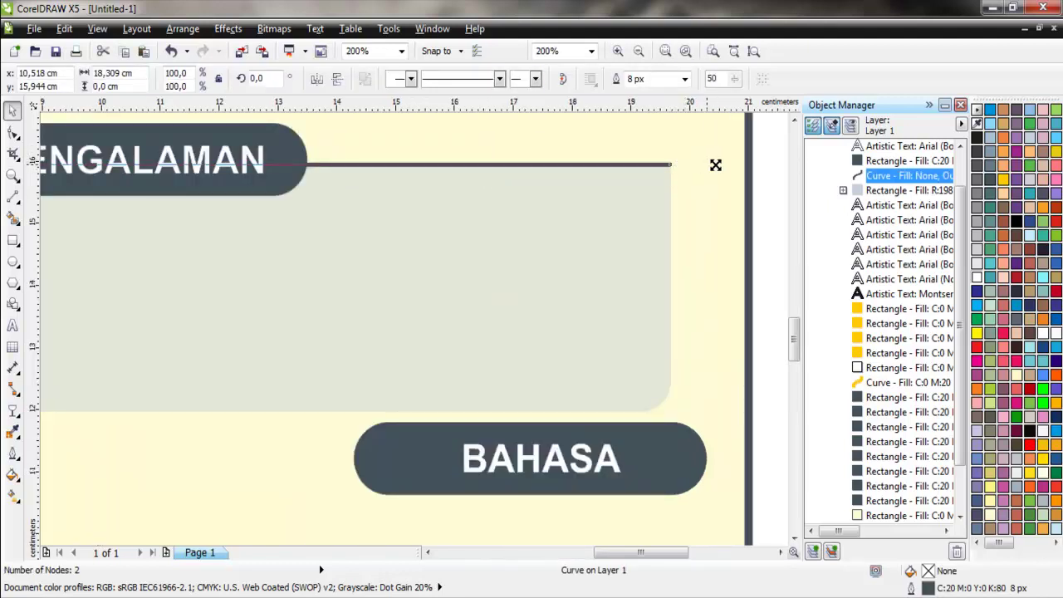
scroll(751, 184, "down", 2)
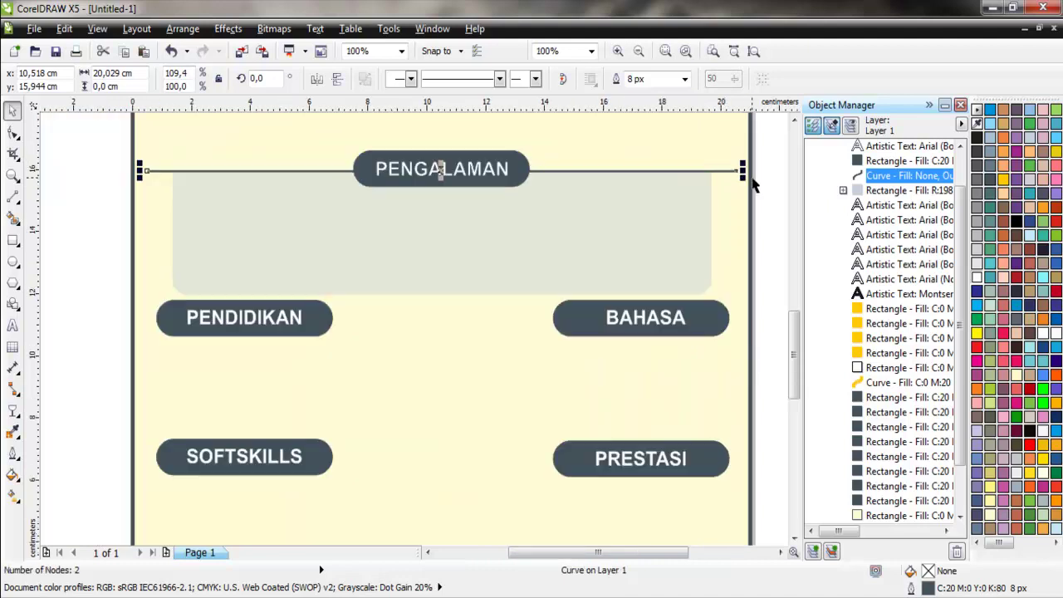
left_click(757, 204)
Copy the line to the PENDIDIKAN row and shorten it to end near the page middle
left_click_drag(231, 178, 229, 327)
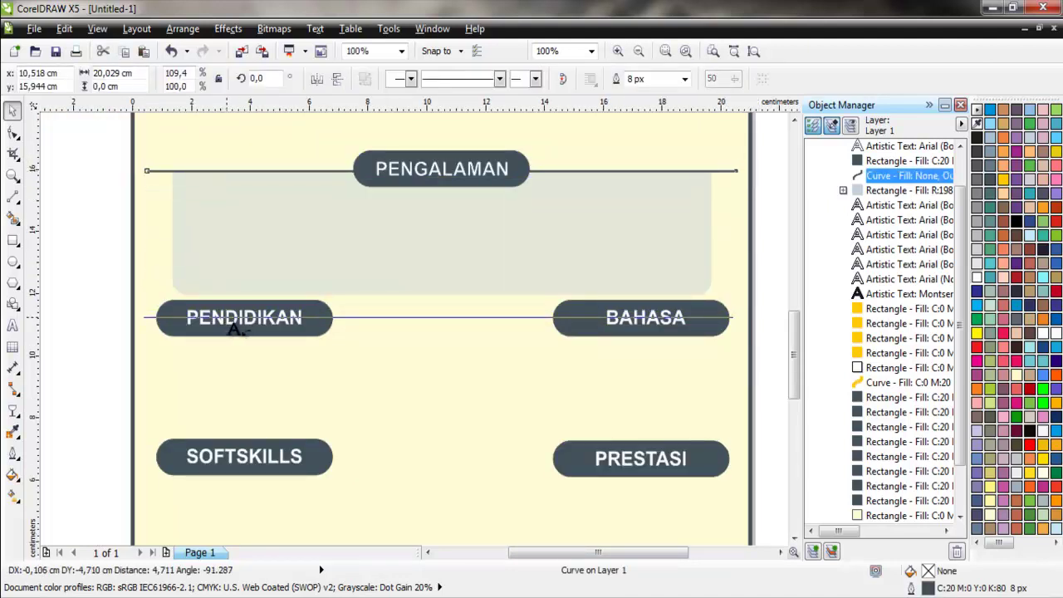
left_click(277, 389)
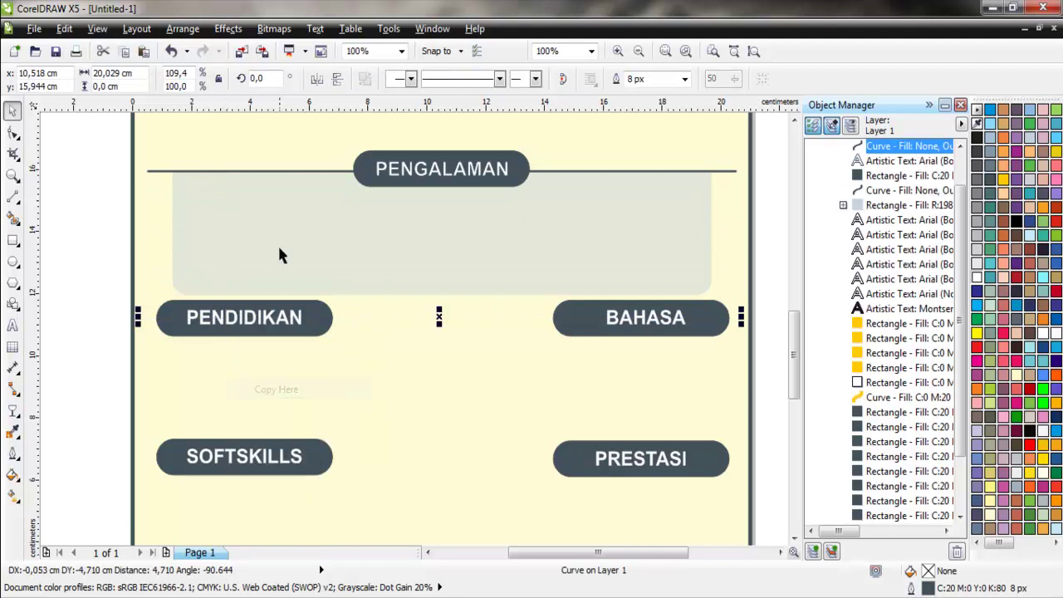
left_click(246, 170, "shift")
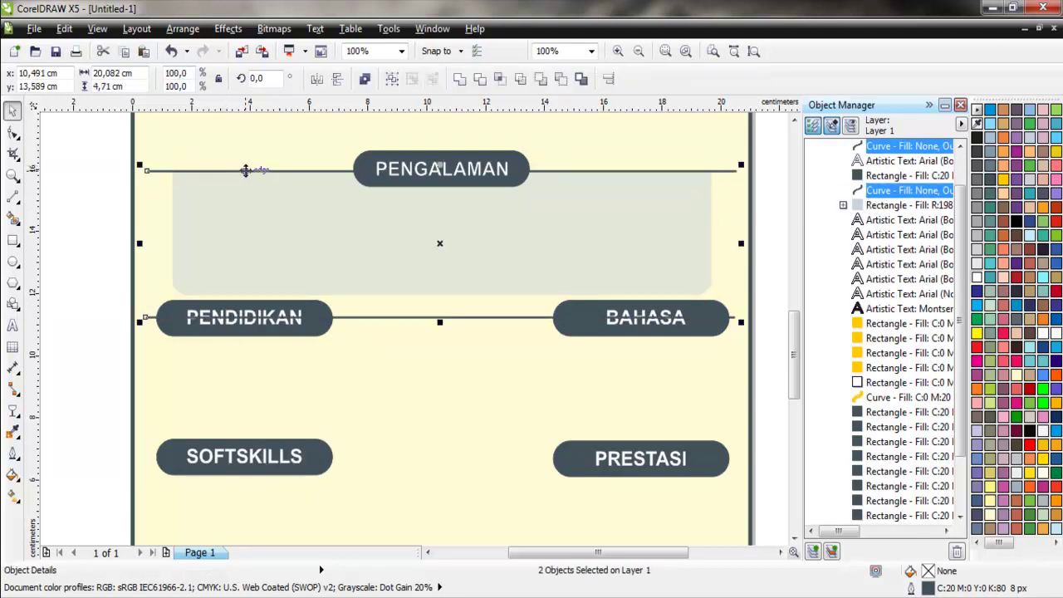
left_click(122, 226)
left_click(456, 317)
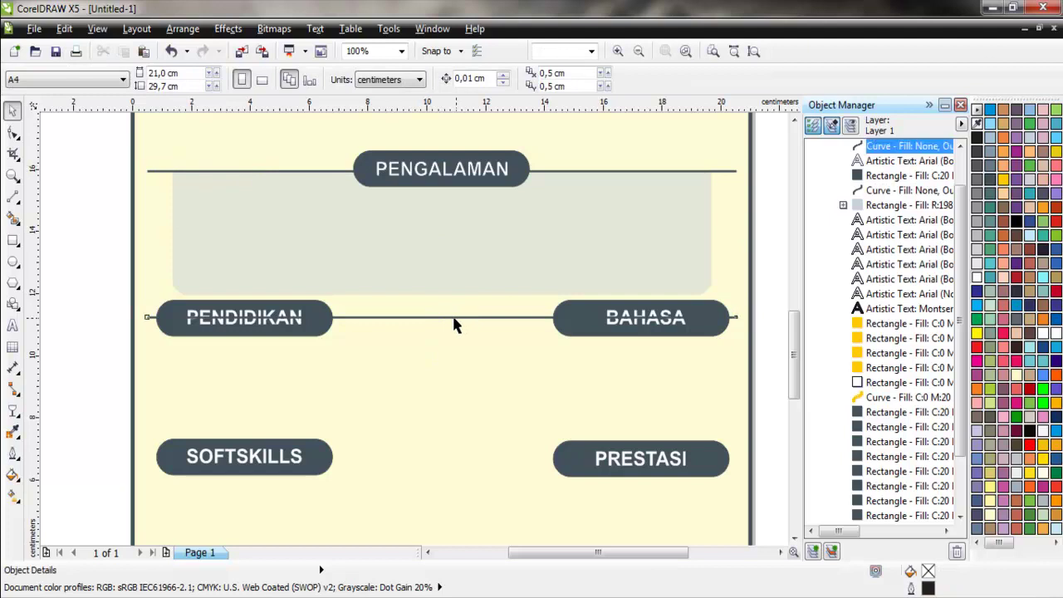
mouse_move(741, 317)
left_mouse_down()
mouse_move(361, 326)
mouse_move(441, 325)
left_mouse_up()
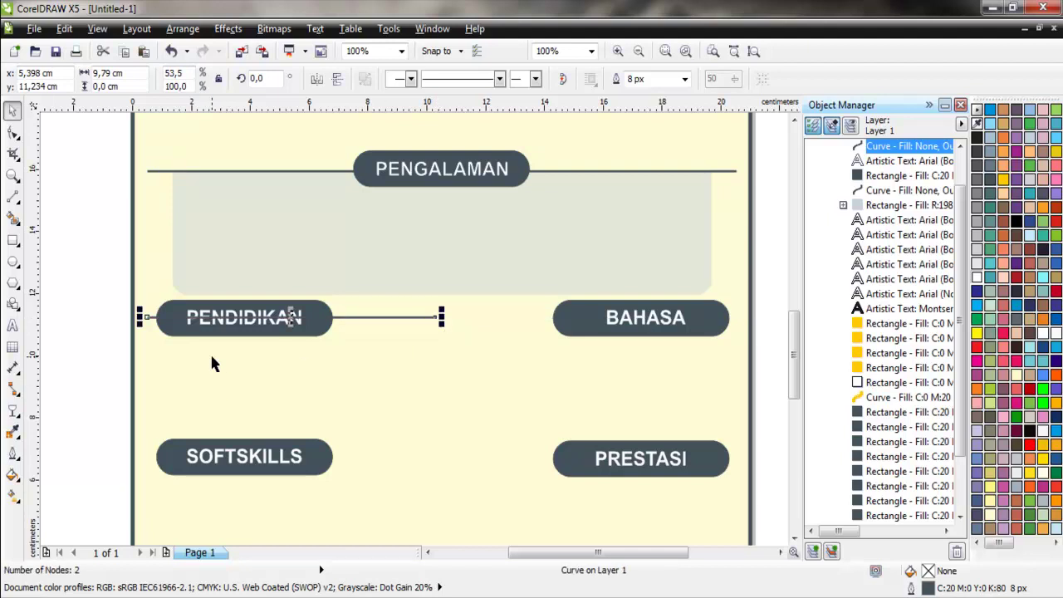
Copy the short line beside SOFTSKILLS, left-align both, and copy the pair to BAHASA and PRESTASI
left_click_drag(291, 316, 340, 468)
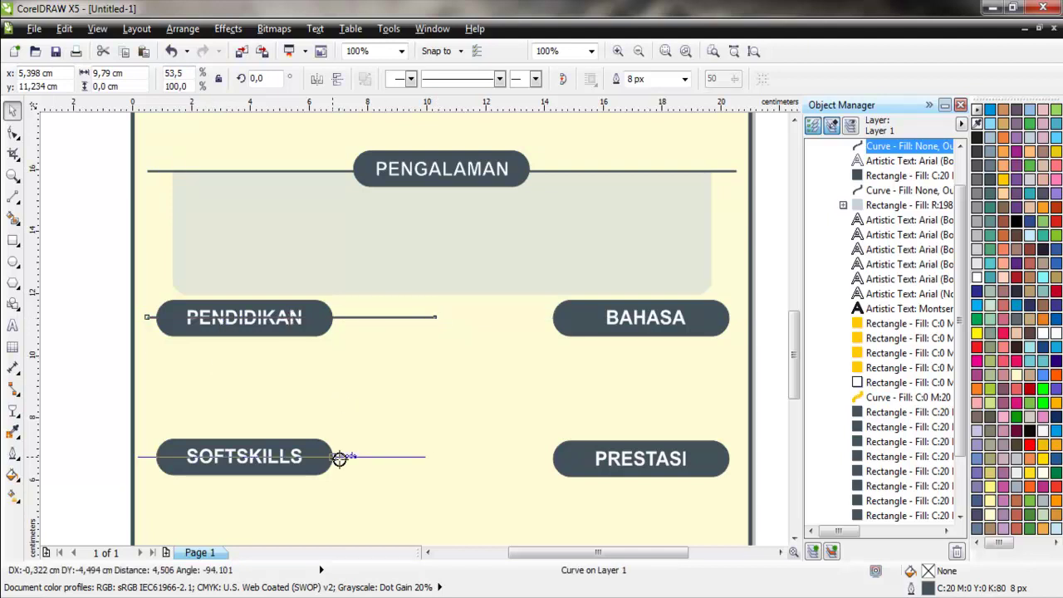
left_click(387, 320)
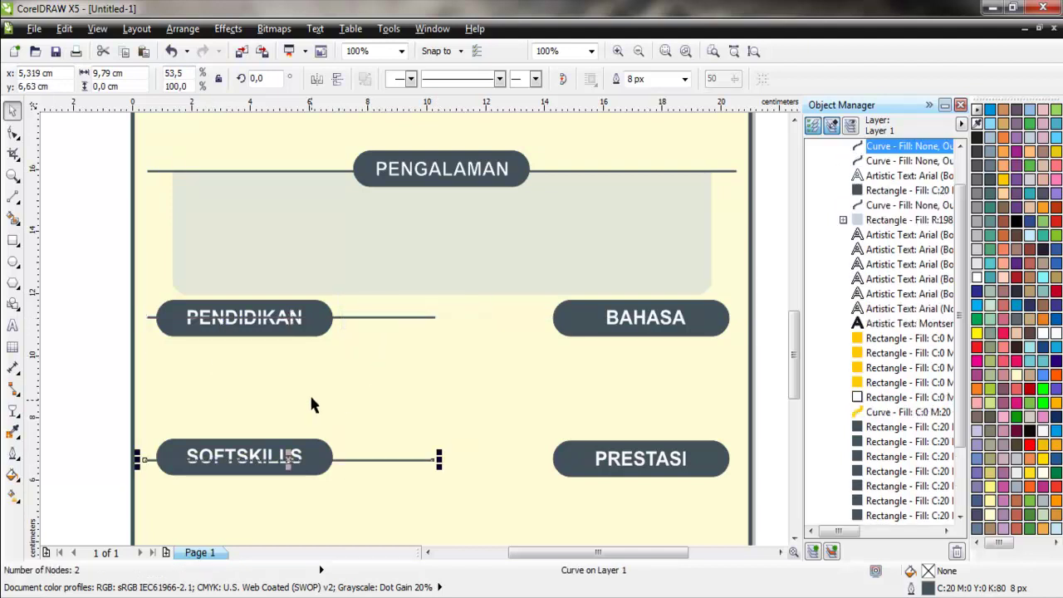
left_click(349, 317, "shift")
key("l")
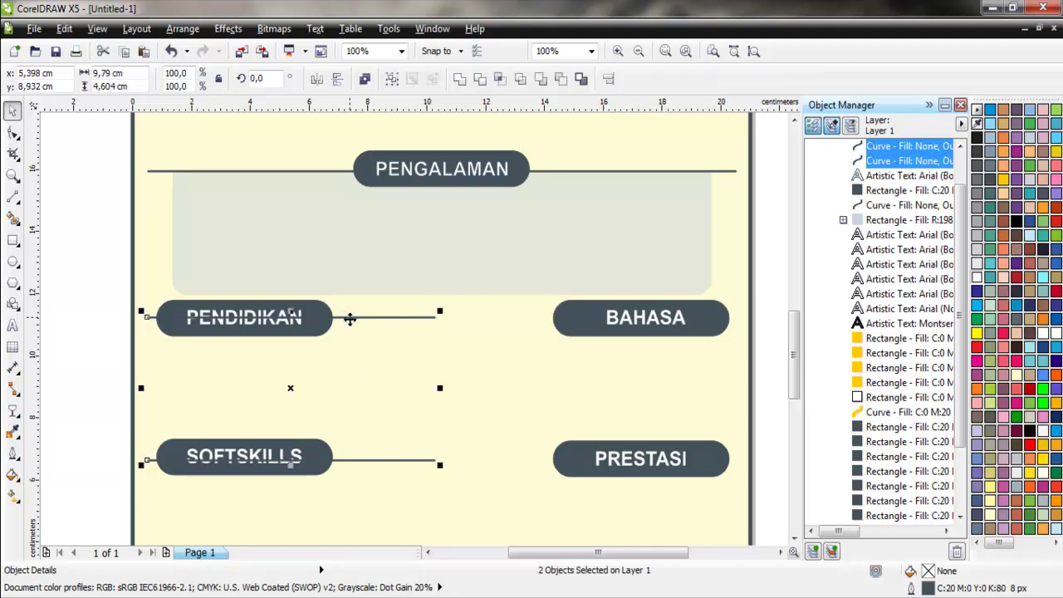
left_click_drag(349, 318, 660, 320)
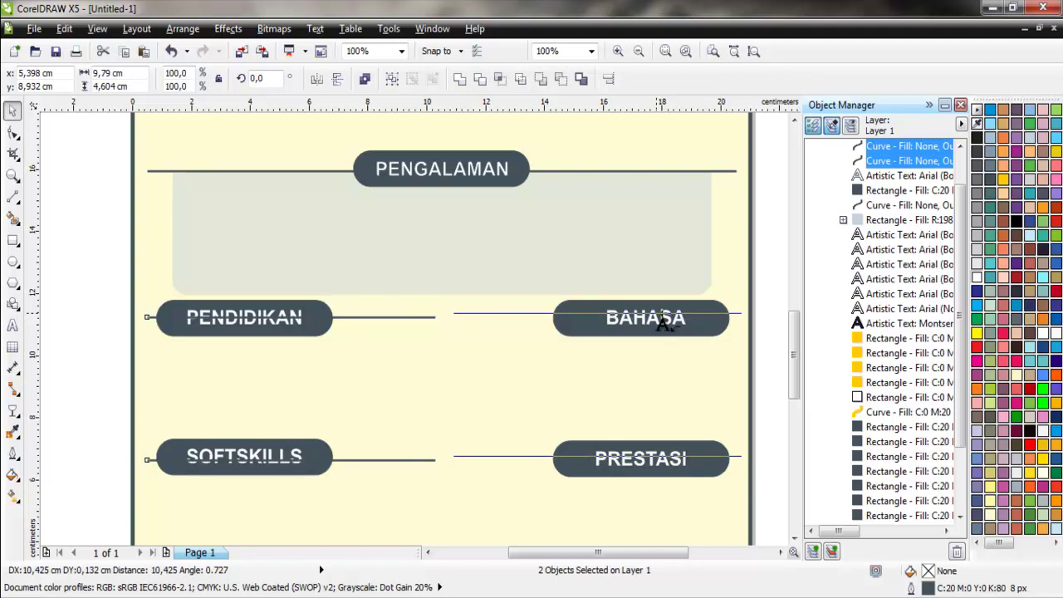
left_click_drag(660, 326, 658, 318)
left_click(693, 385)
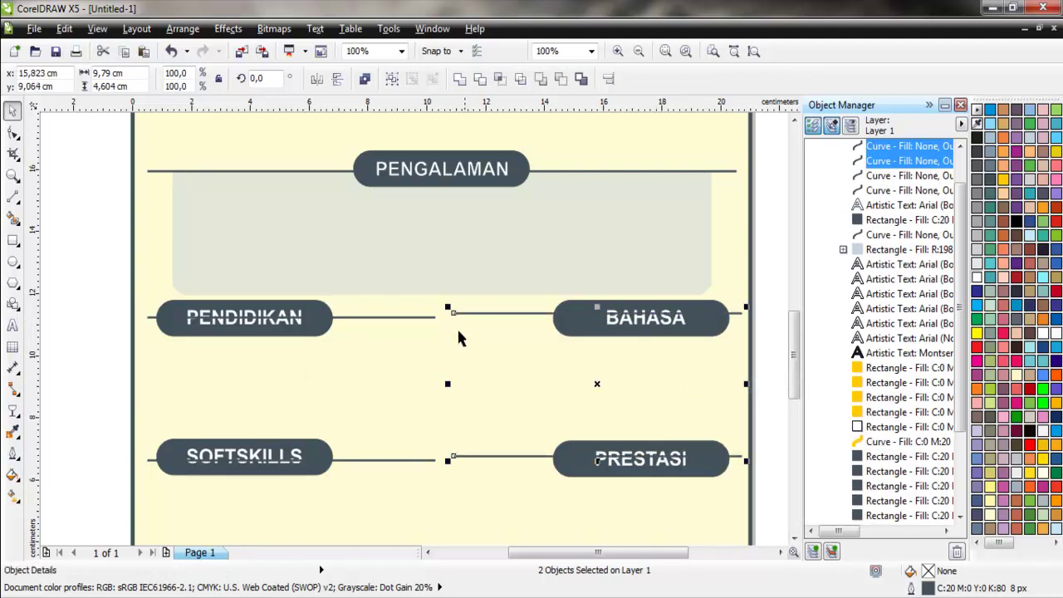
Reorder the four section lines so they sit behind the heading labels
left_click(420, 319, "shift")
left_click(426, 460, "shift")
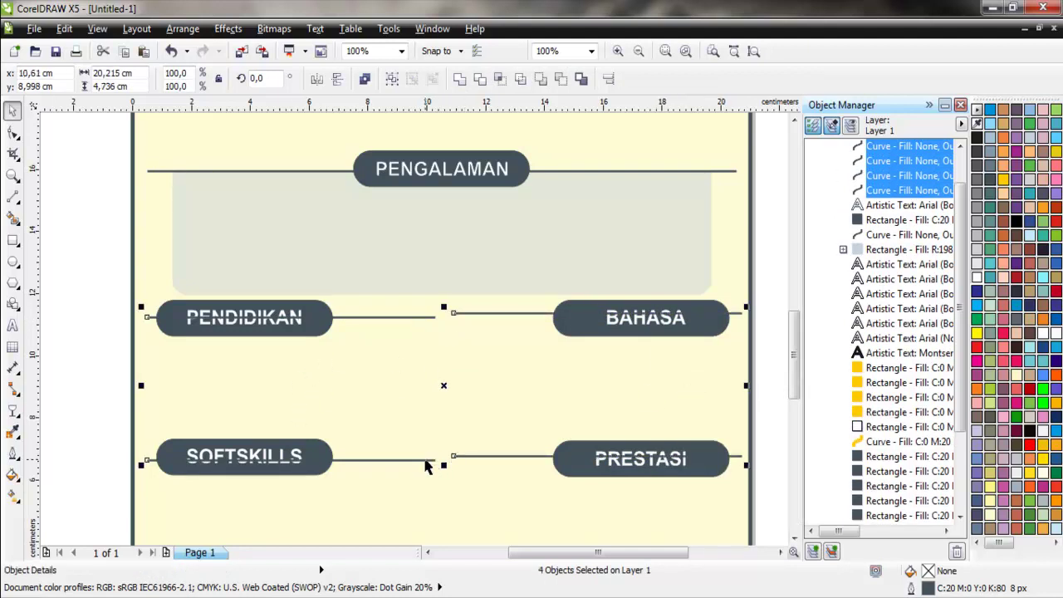
left_click(425, 460, "shift")
left_click(426, 461, "shift")
right_click(425, 462)
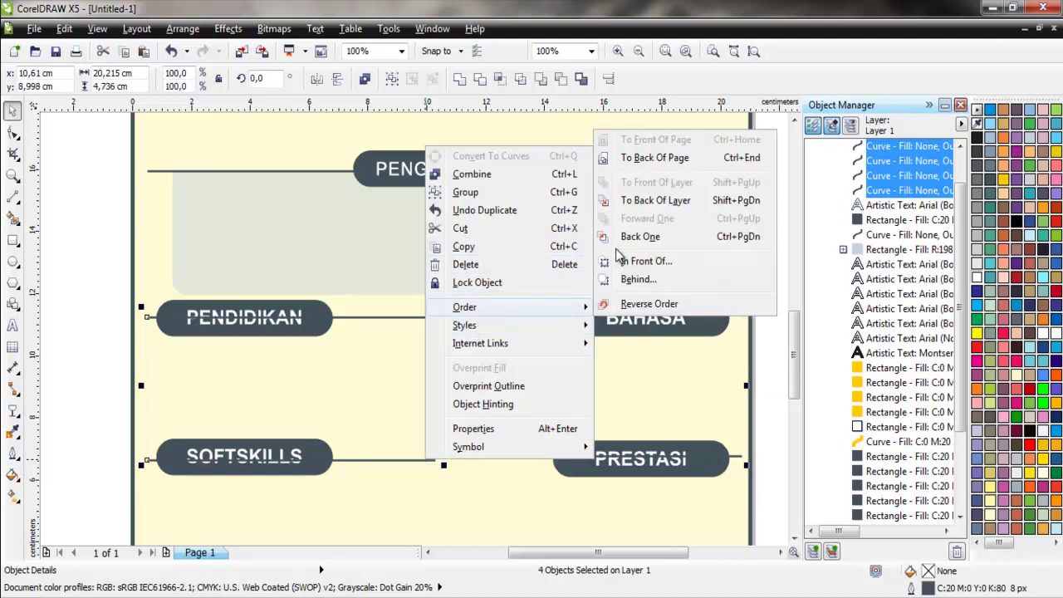
left_click(626, 261)
left_click(466, 498)
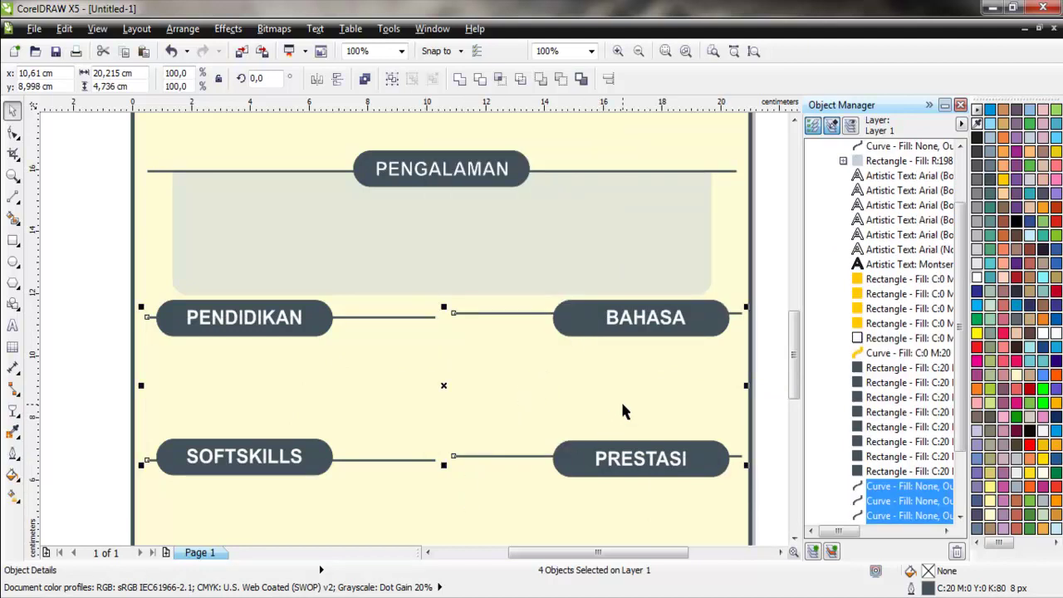
Centre the lines vertically on the BAHASA and PRESTASI labels
left_click(741, 314)
left_click(724, 328, "shift")
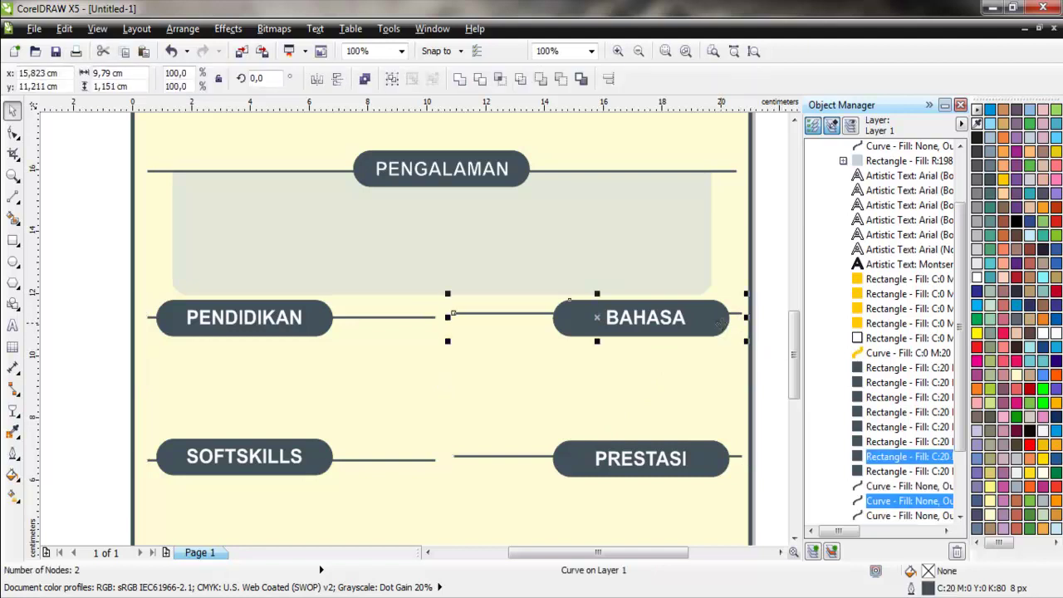
left_click(738, 465)
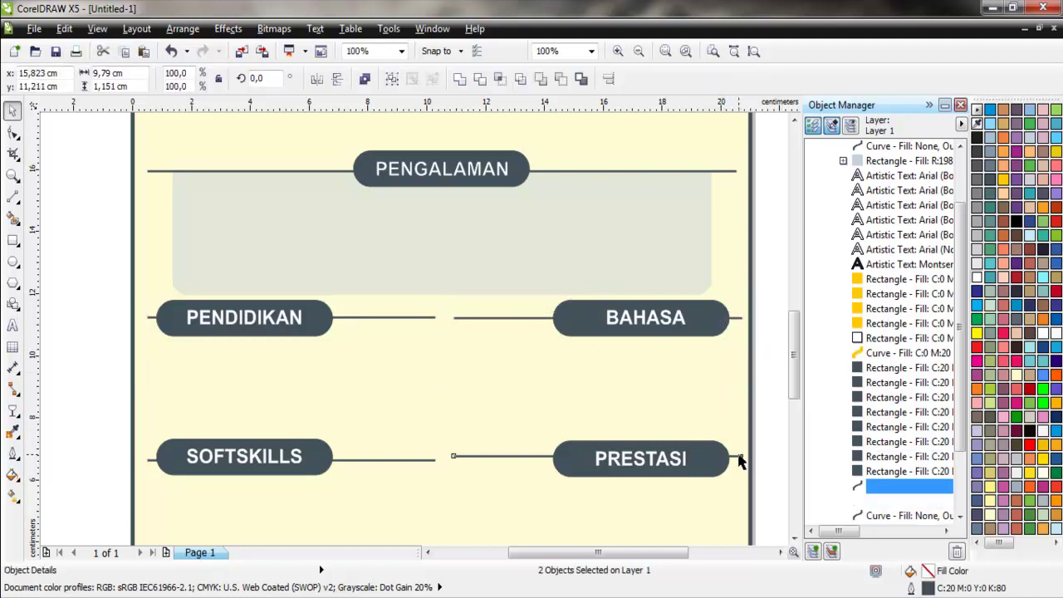
key("Escape")
left_click(739, 464)
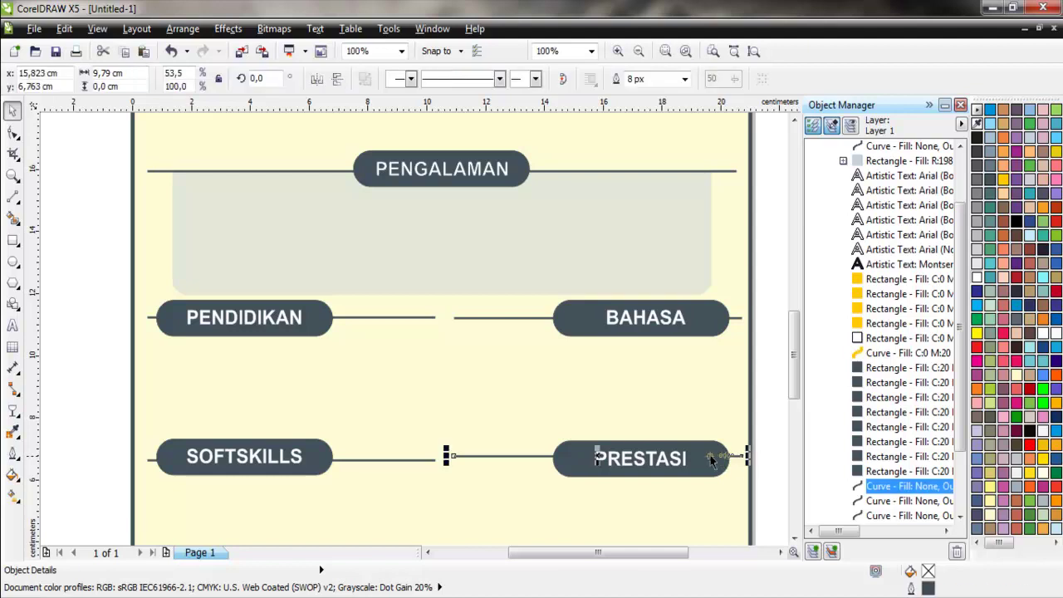
key("Escape")
left_click(741, 459)
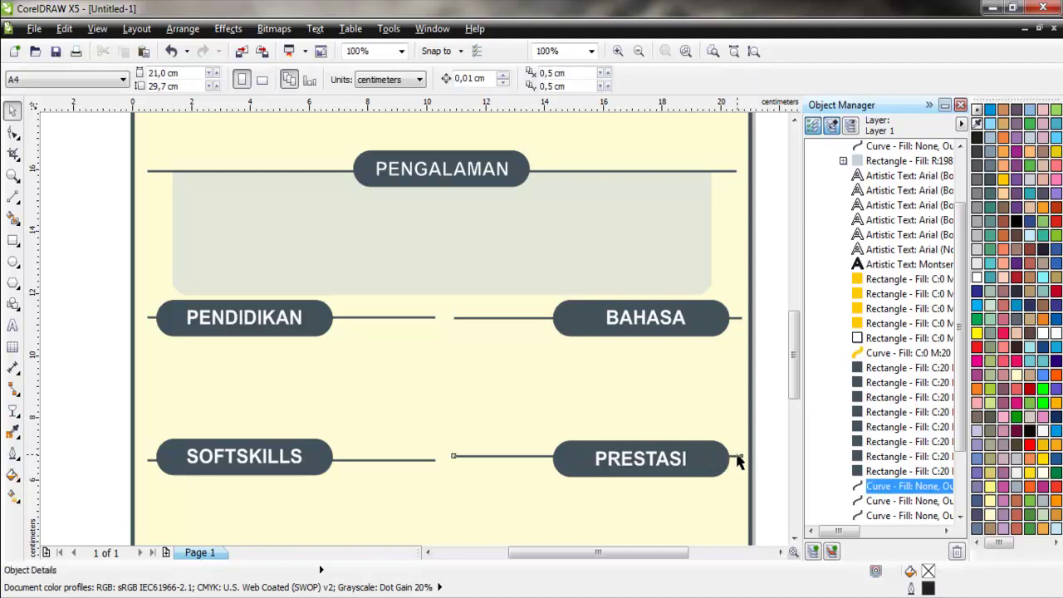
left_click(696, 449, "shift")
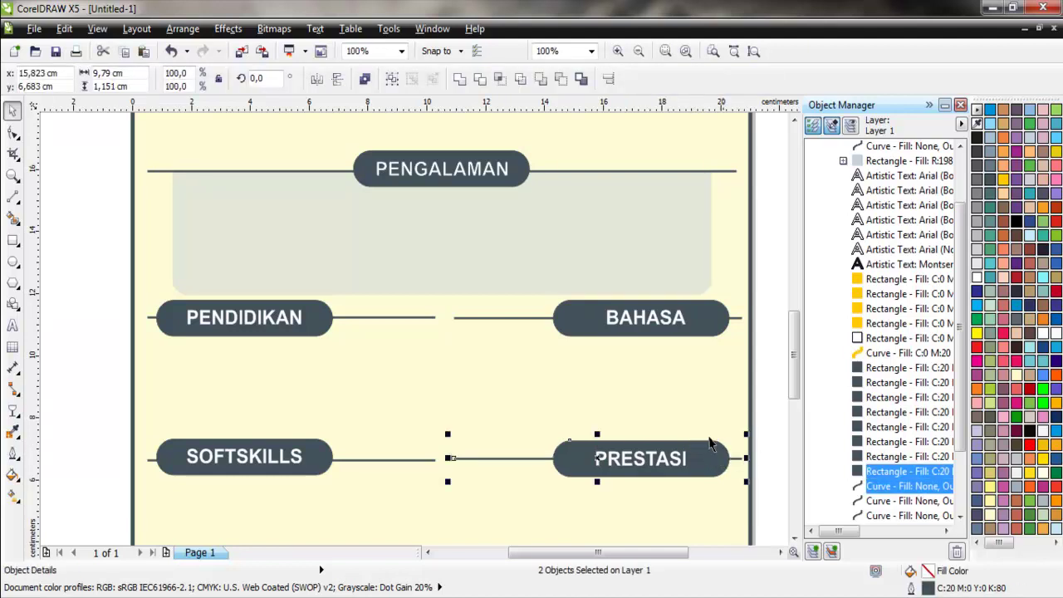
key("Escape")
Centre the lines vertically on the SOFTSKILLS and PENDIDIKAN labels
left_click(422, 461)
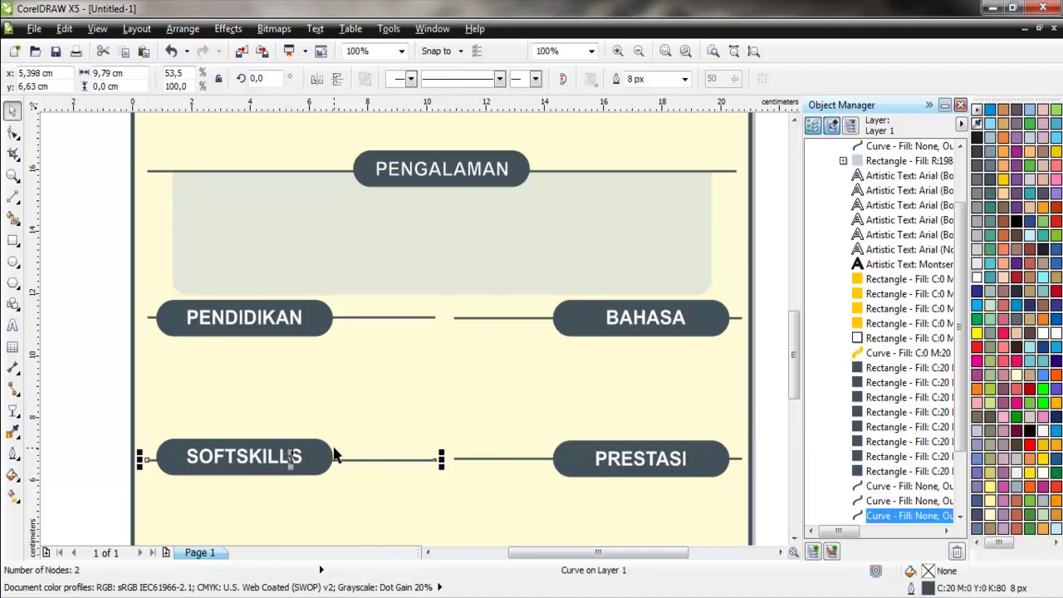
left_click(327, 455, "shift")
left_click(347, 317)
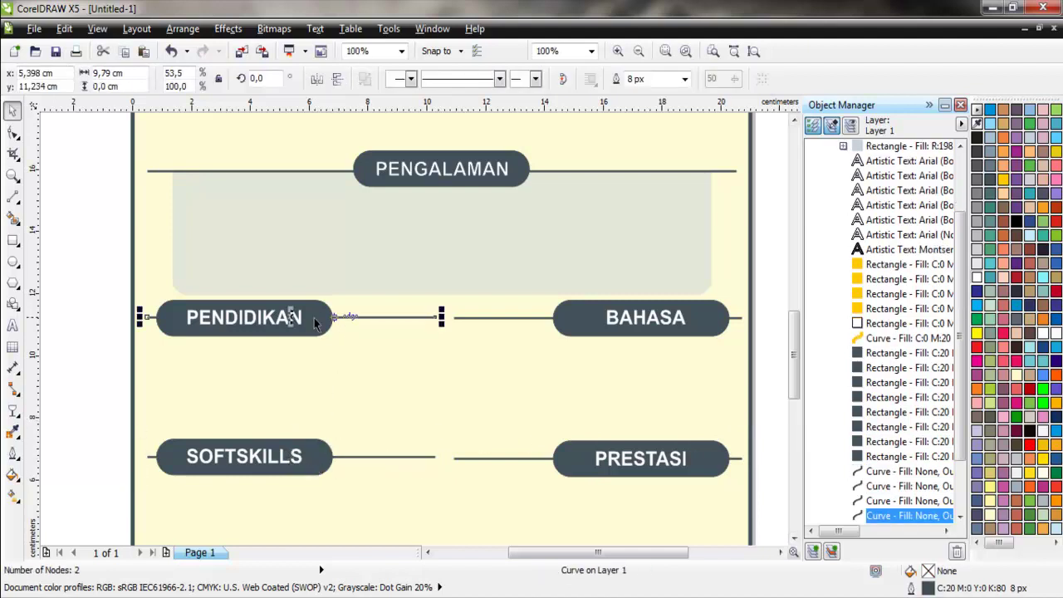
left_click(311, 307, "shift")
key("Escape")
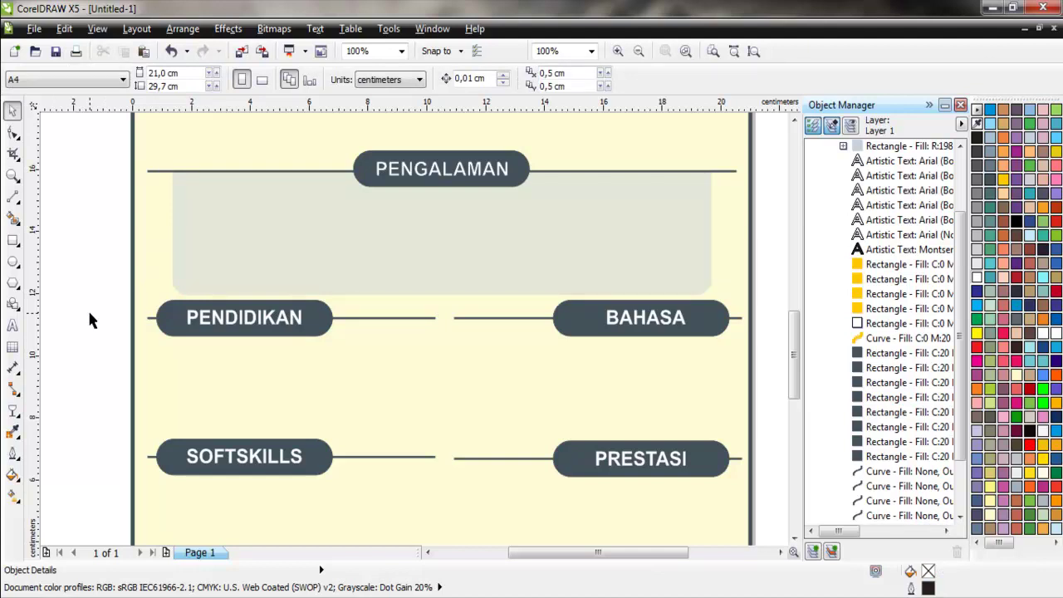
scroll(89, 320, "down", 2)
scroll(527, 346, "down", 1)
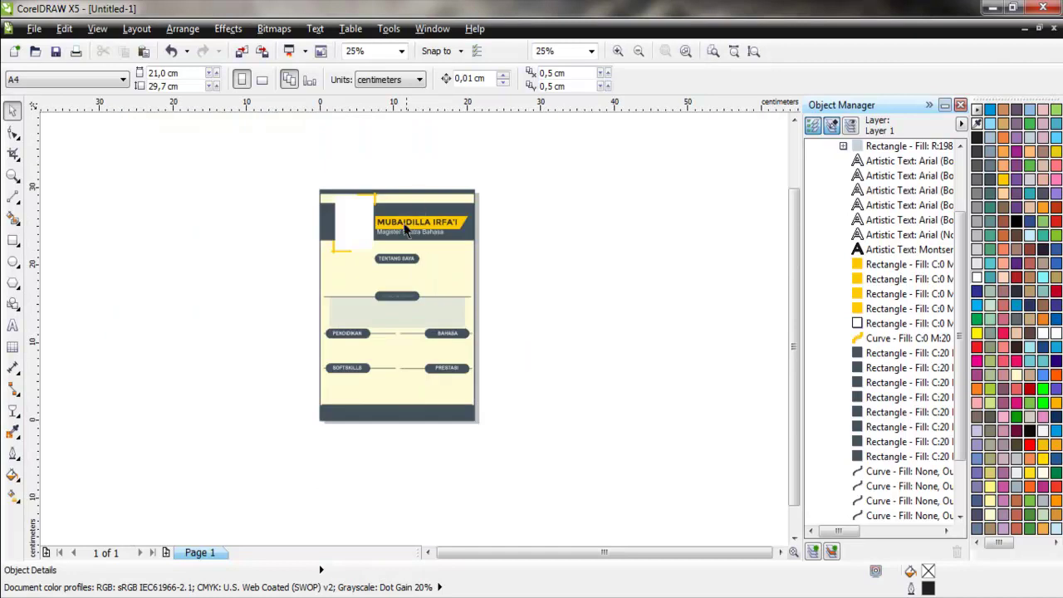
scroll(414, 208, "up", 1)
scroll(414, 207, "up", 1)
scroll(380, 202, "up", 1)
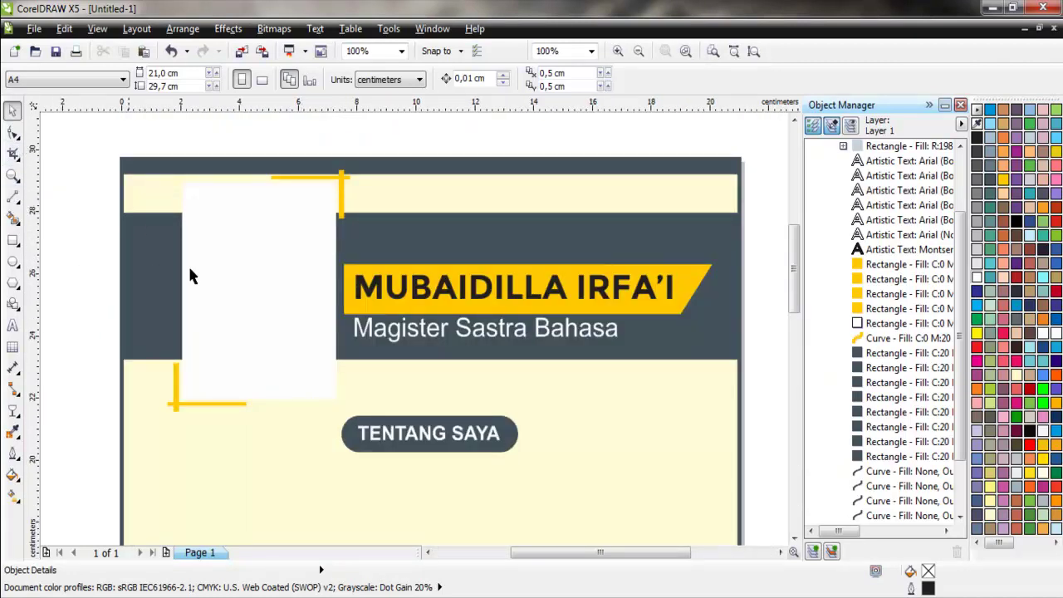
scroll(463, 262, "down", 1)
scroll(427, 384, "up", 1)
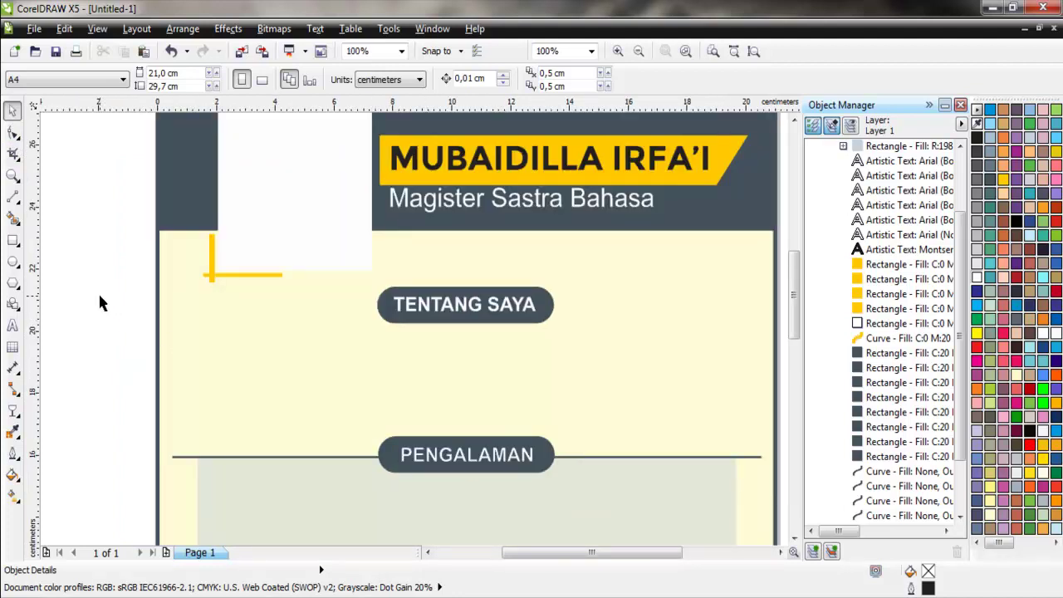
left_click(12, 325)
Type the first line under TENTANG SAYA: 'Pada topik ini ceritakan saja siapa diri kita, mulai dari'
left_click(247, 350)
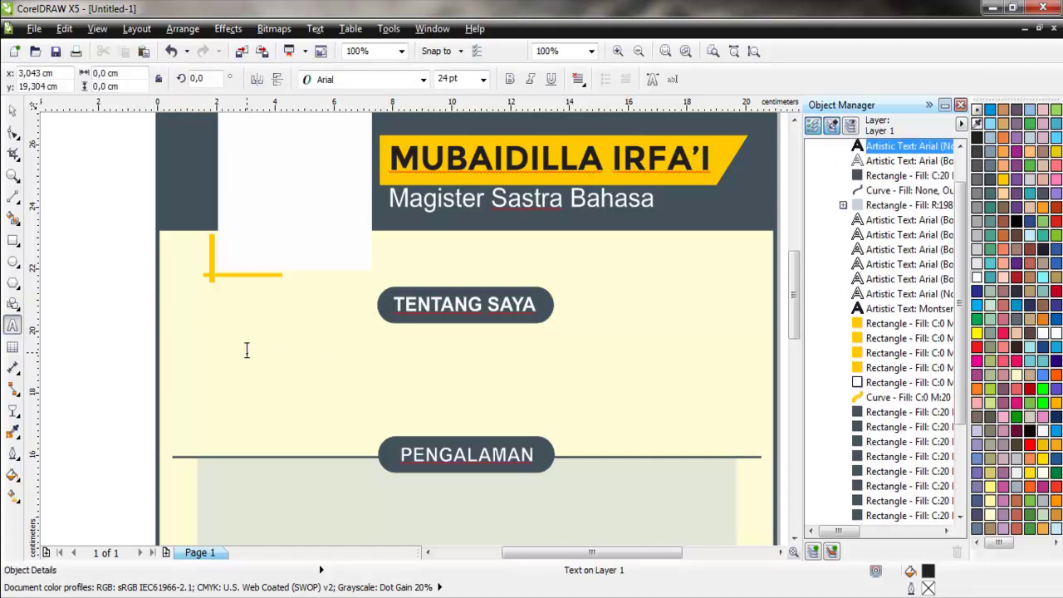
type("pada")
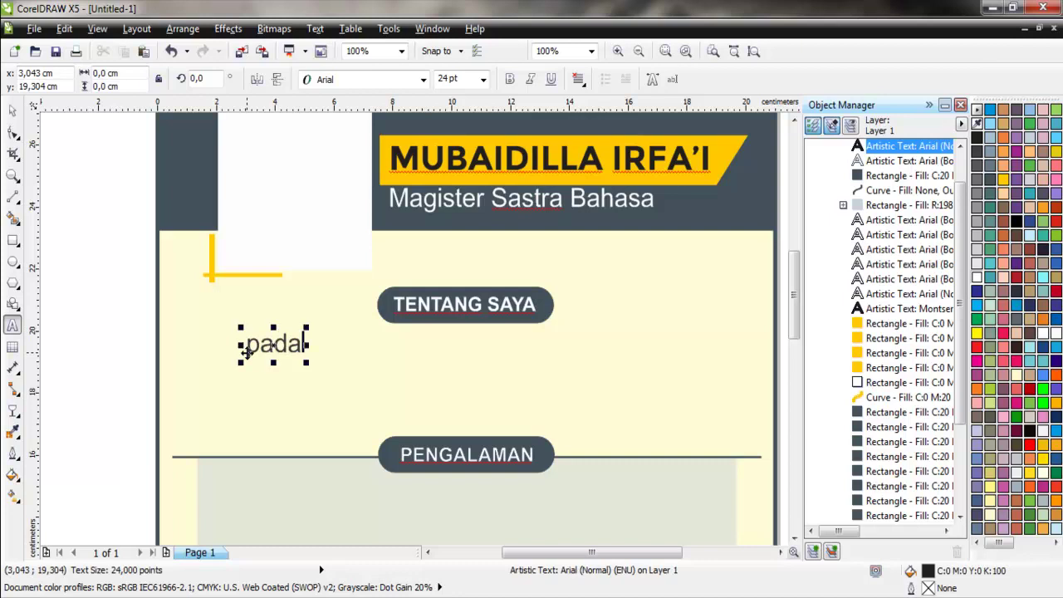
key("BackSpace")
key("BackSpace")
key("BackSpace")
key("BackSpace")
type("Pada")
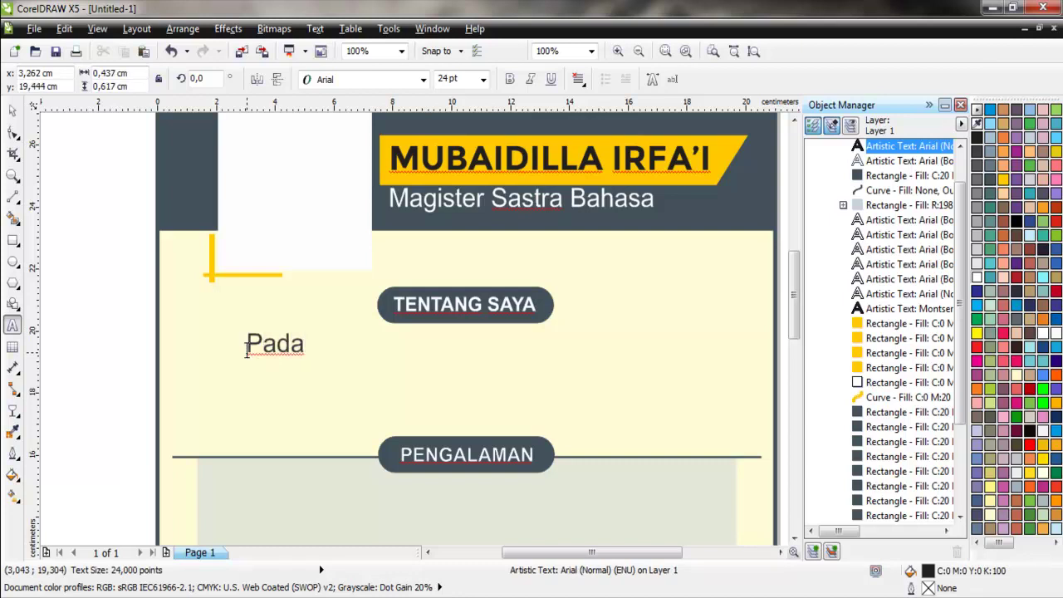
type(" tab")
key("BackSpace")
type("opik")
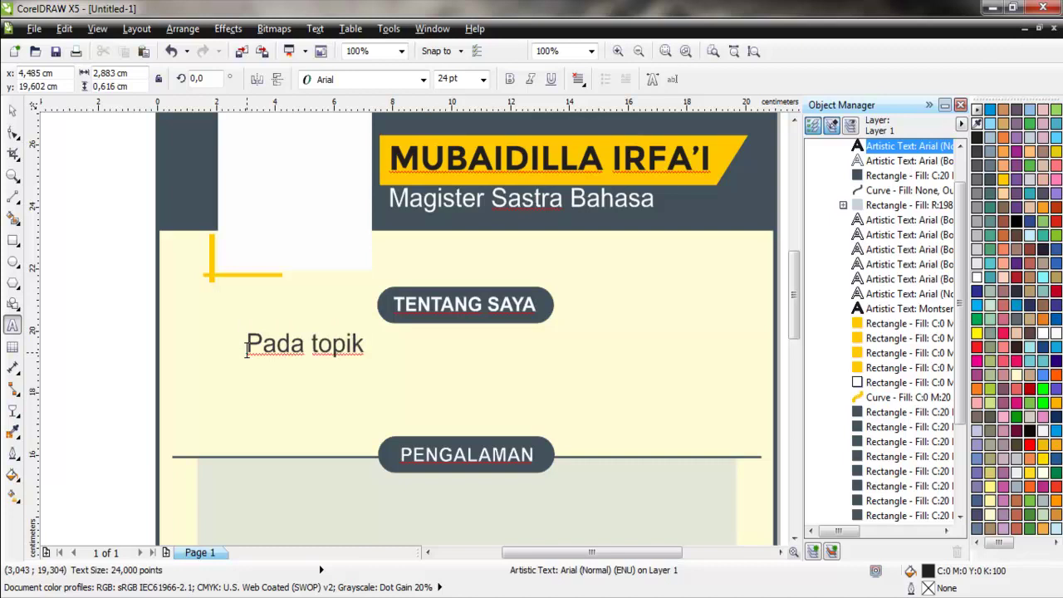
type(" ini")
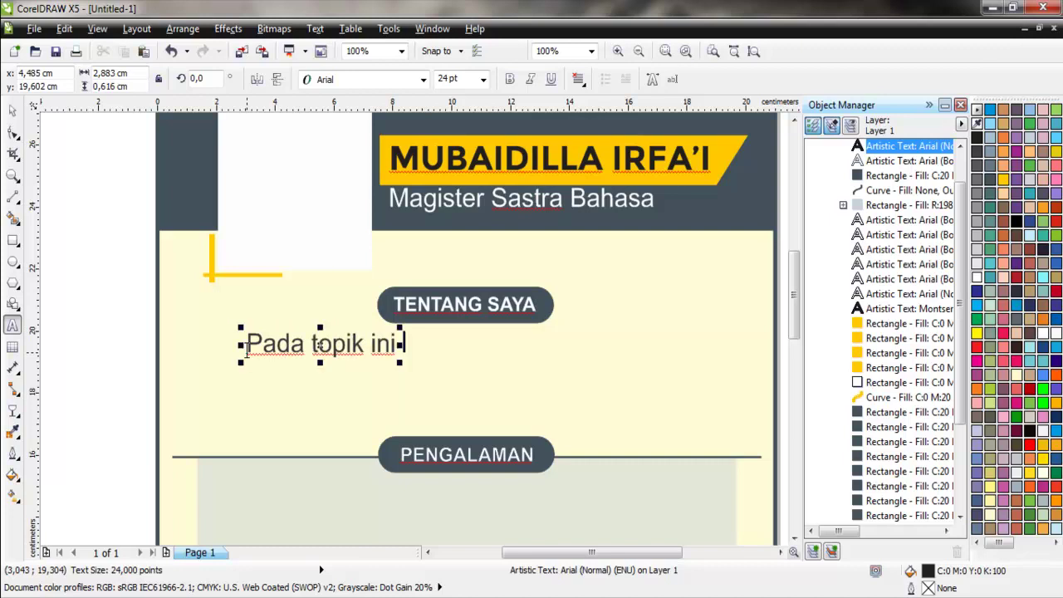
type(" ceritakan saj")
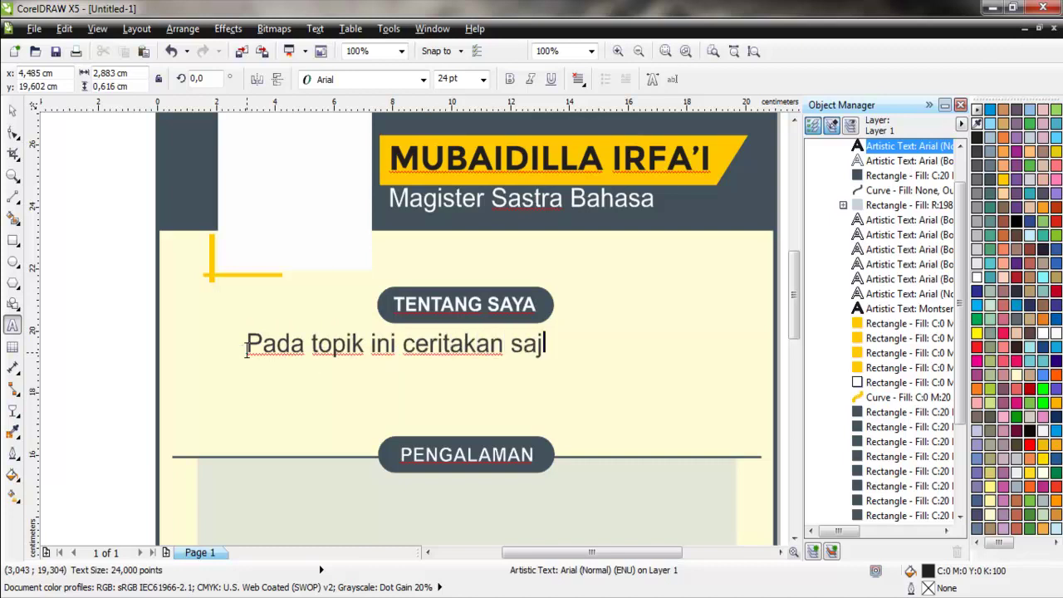
type("a ")
type("siapa di")
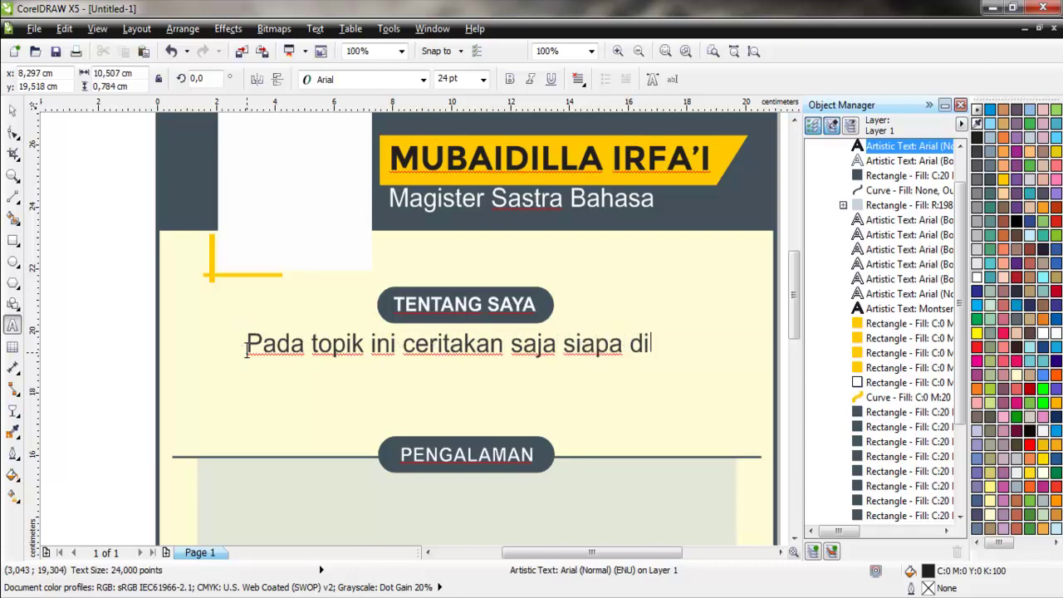
type("ri kita, m")
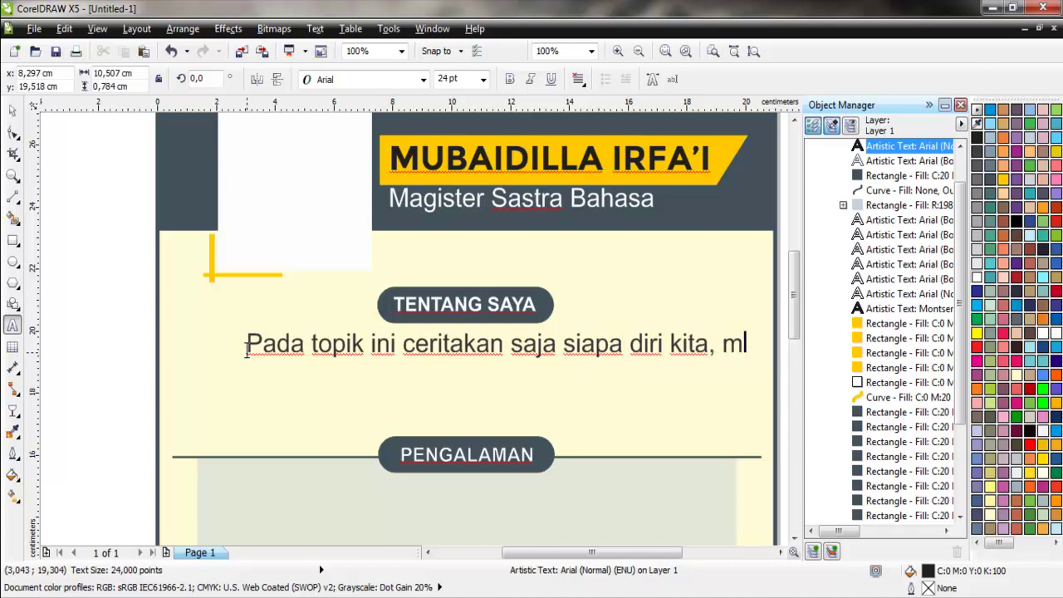
type("ulai dari")
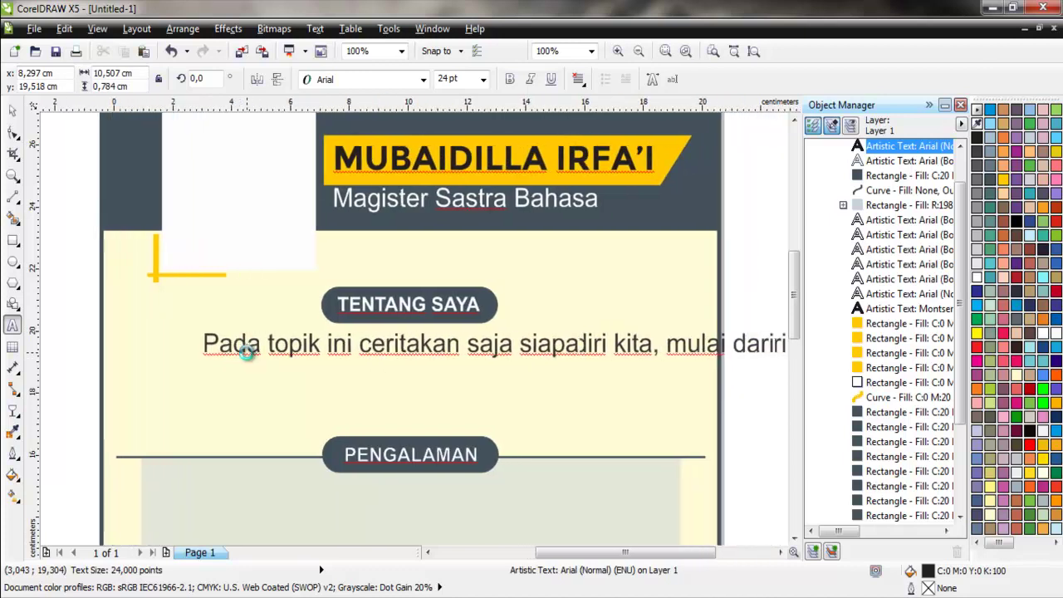
Add the second line about previous work, activities and things we have done
key("Return")
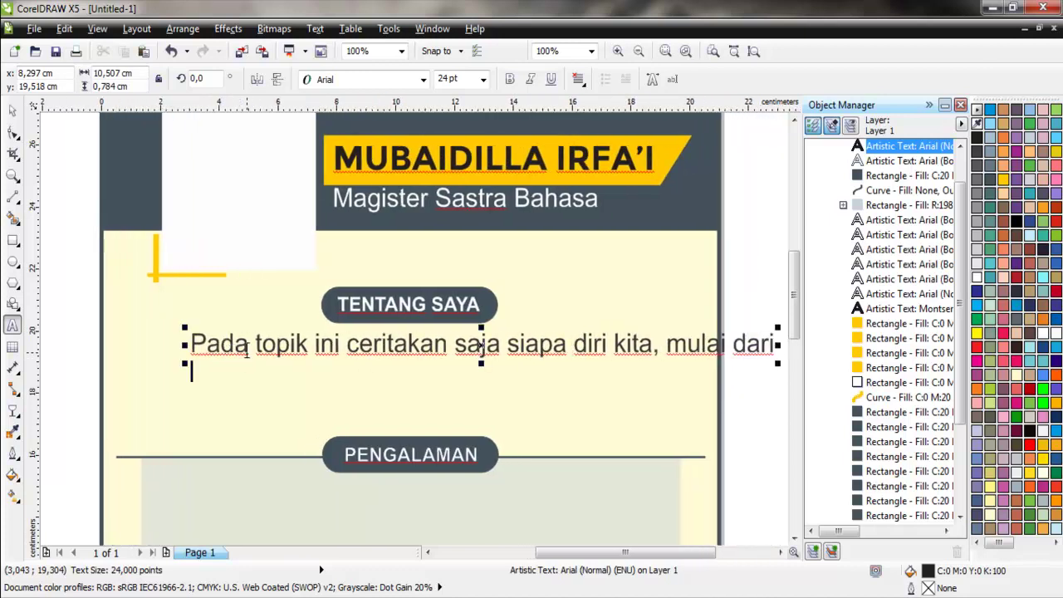
type("pekerjaan")
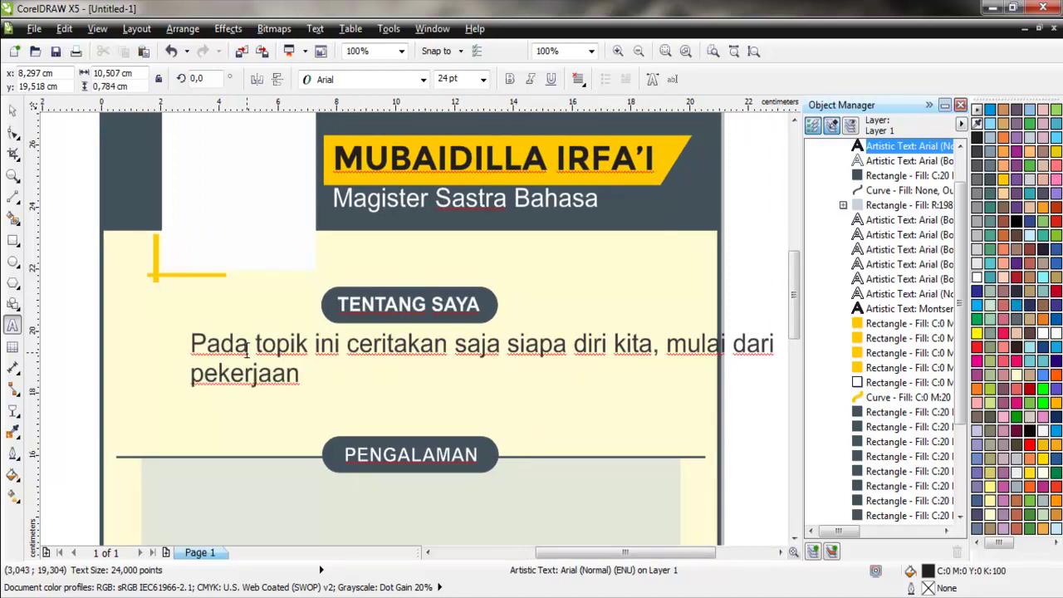
type(" sebelumna")
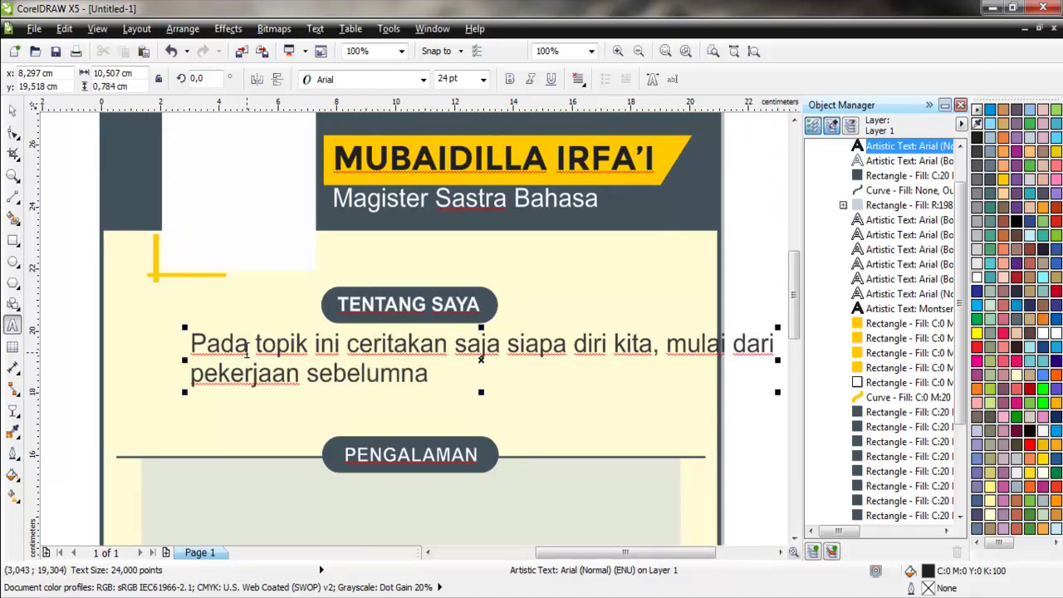
key("BackSpace")
type("ya,")
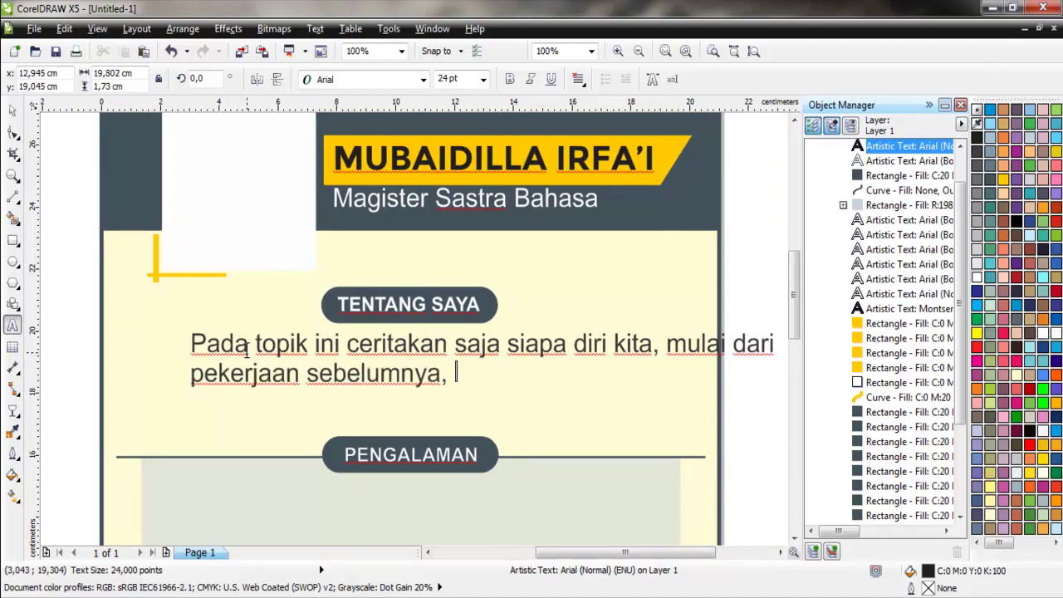
type(" aktifitas")
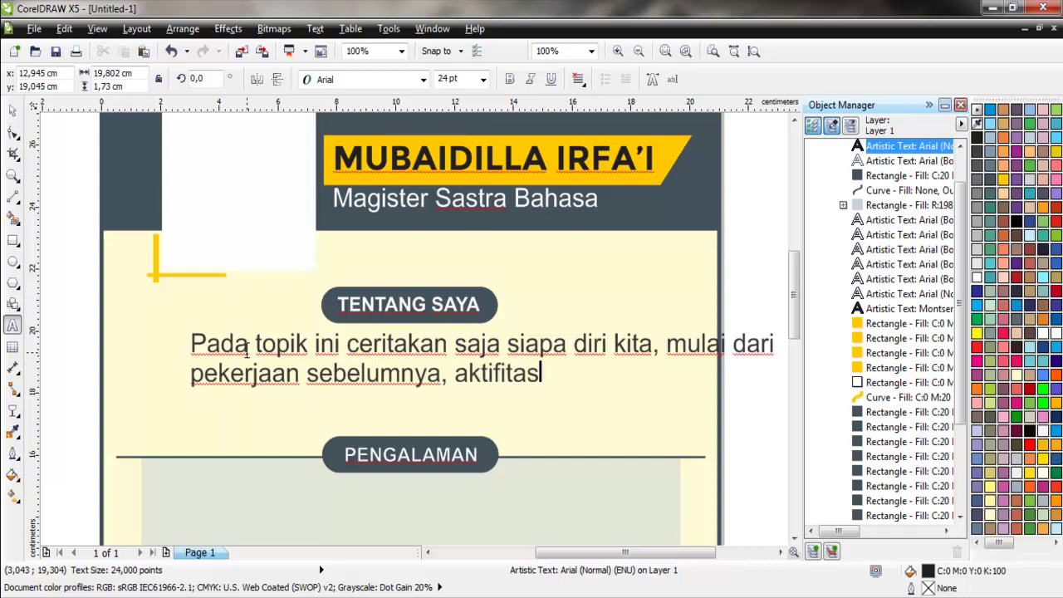
type(", dan")
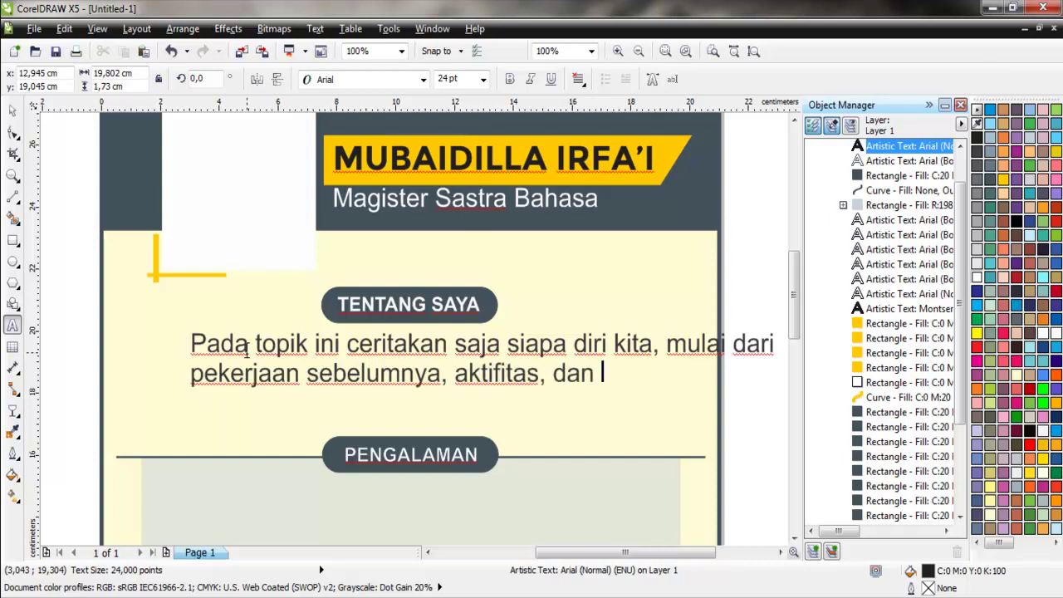
type(" hal yang ")
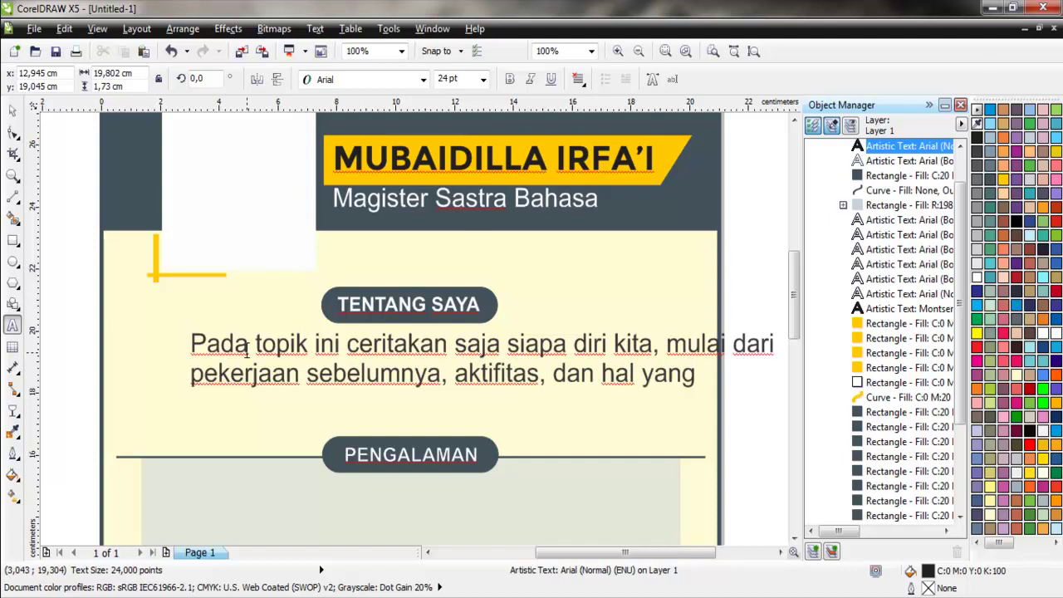
type("kita ")
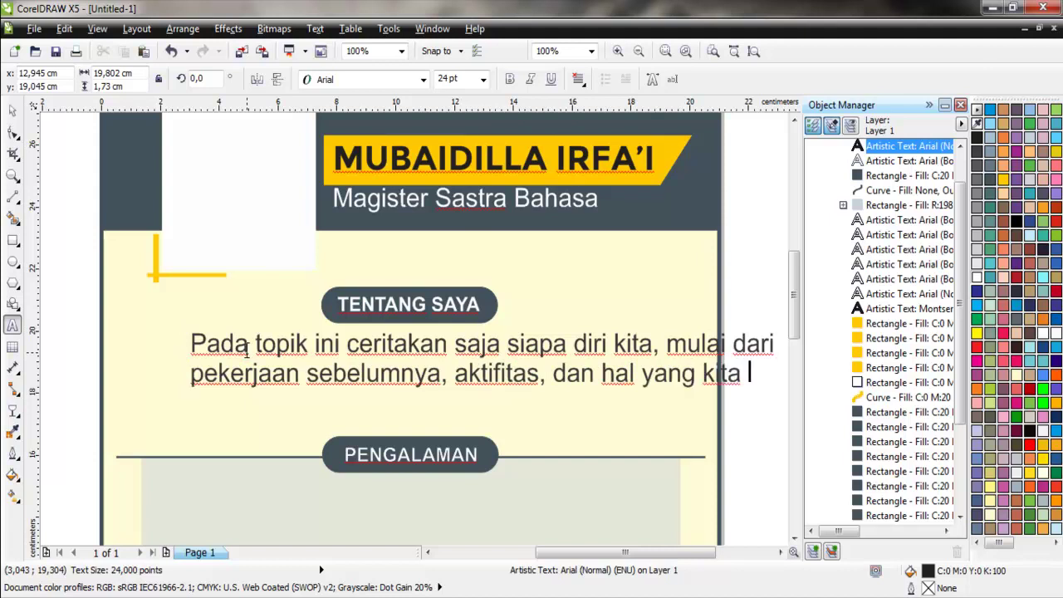
type("per")
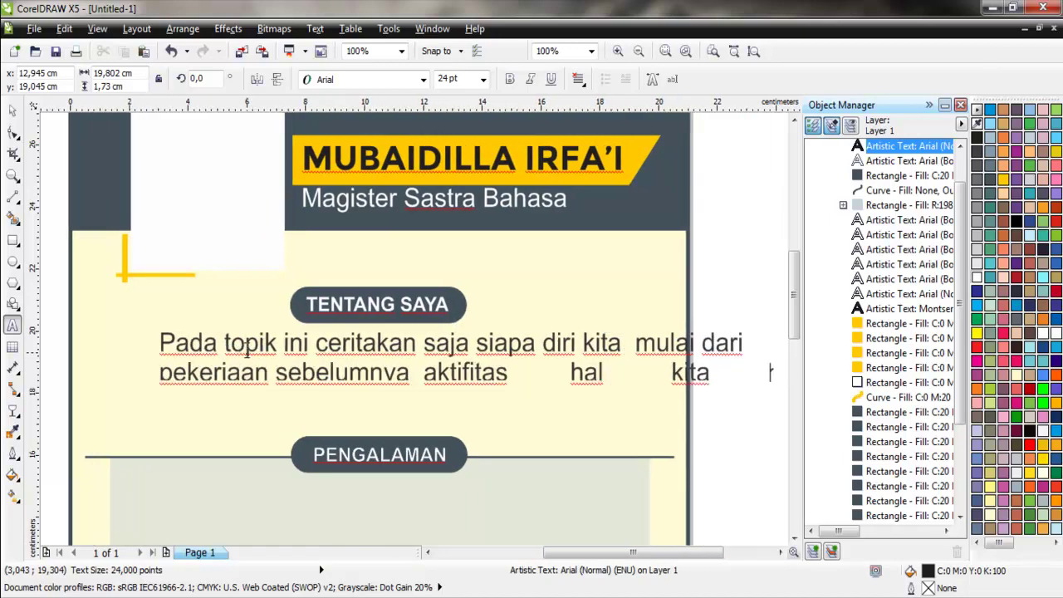
type("ah")
Add the last two lines, ending the paragraph with 'semua isi CV ini.'
key("Return")
type("atau seldag")
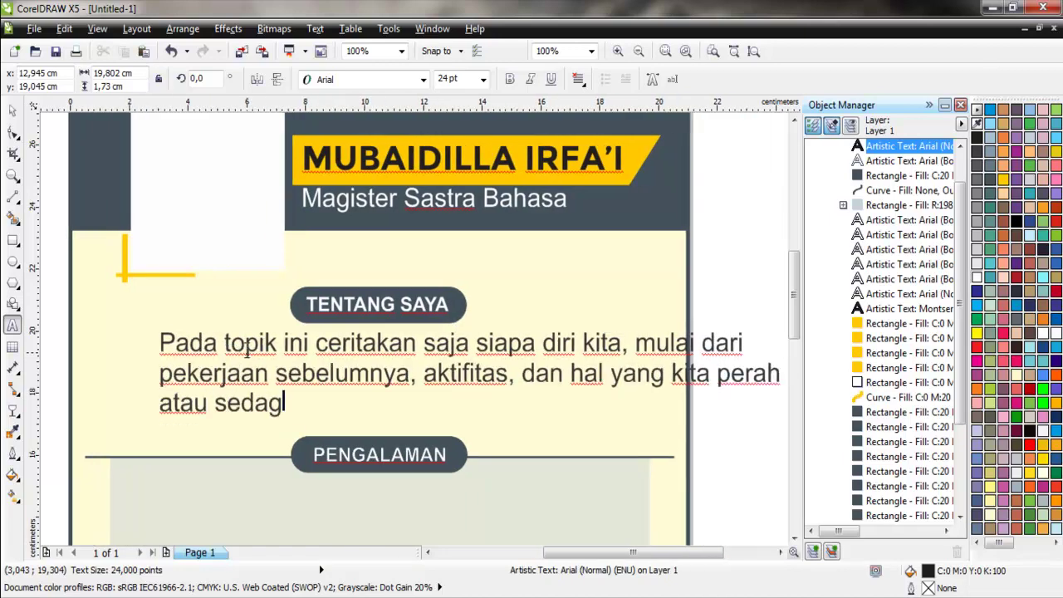
key("BackSpace")
type("ng ")
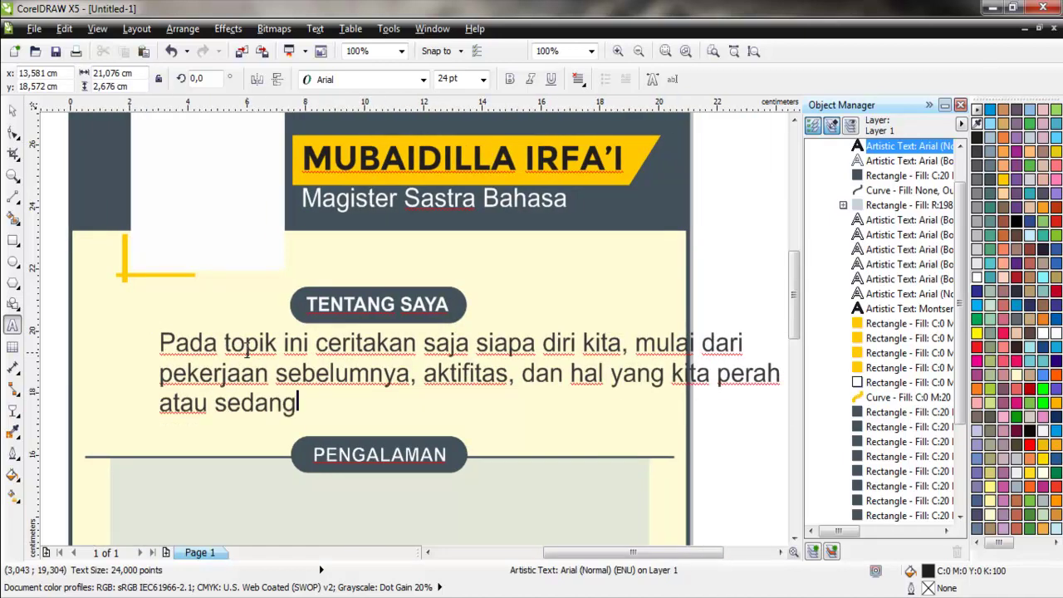
type("lakukan,")
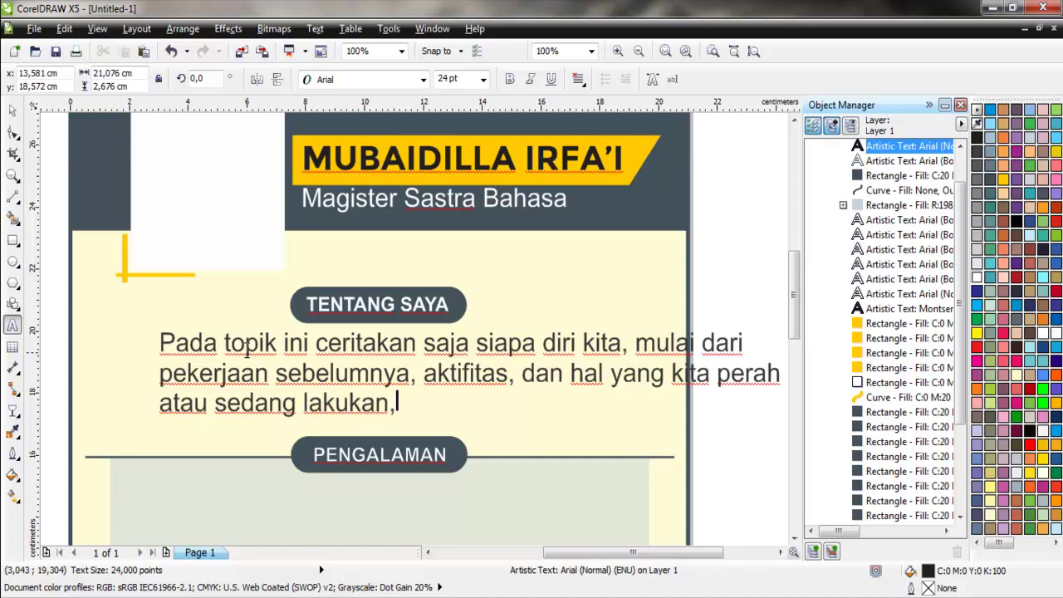
key("BackSpace")
type(" atau ")
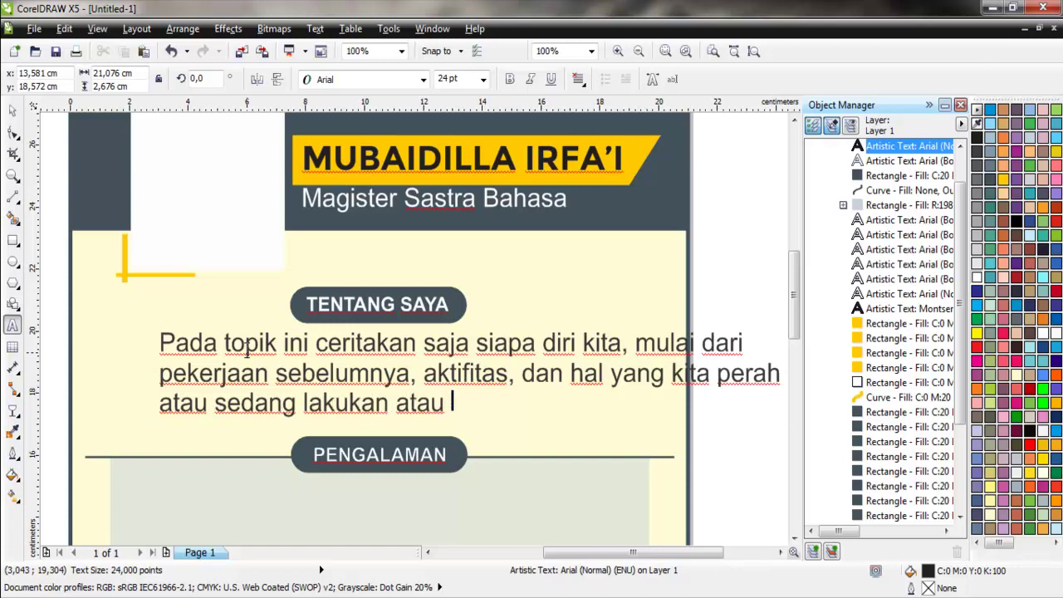
type("kal")
key("BackSpace")
key("BackSpace")
key("BackSpace")
type("bisa juga")
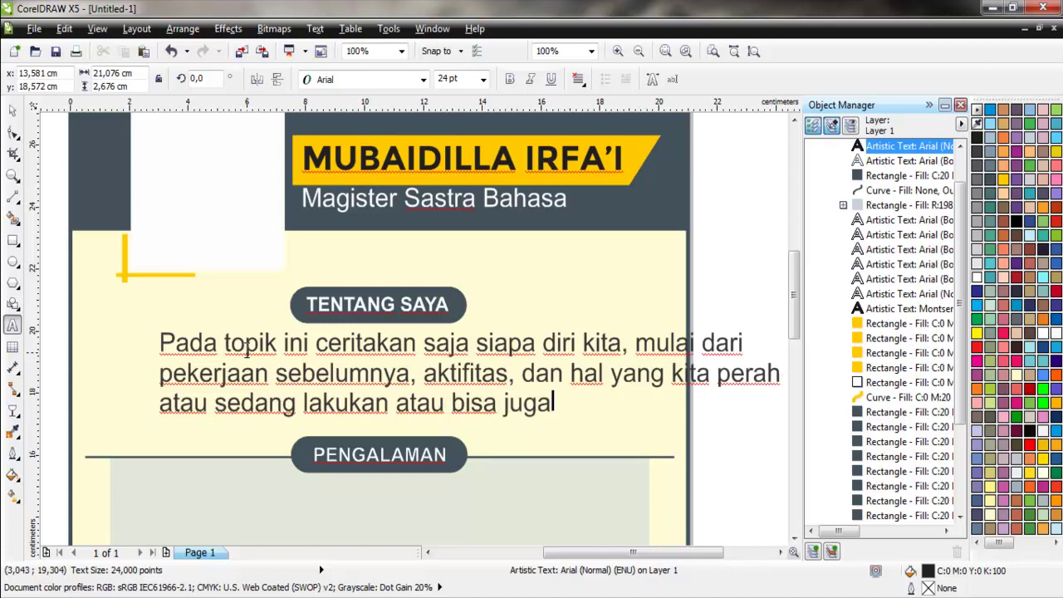
type(" resume ")
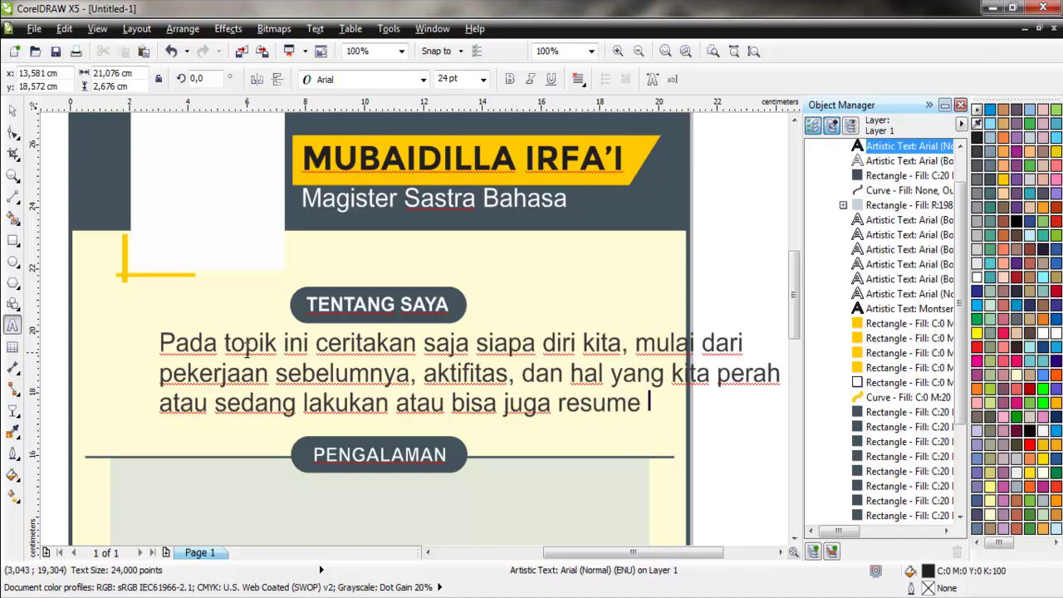
type("dari")
key("Return")
type("semu")
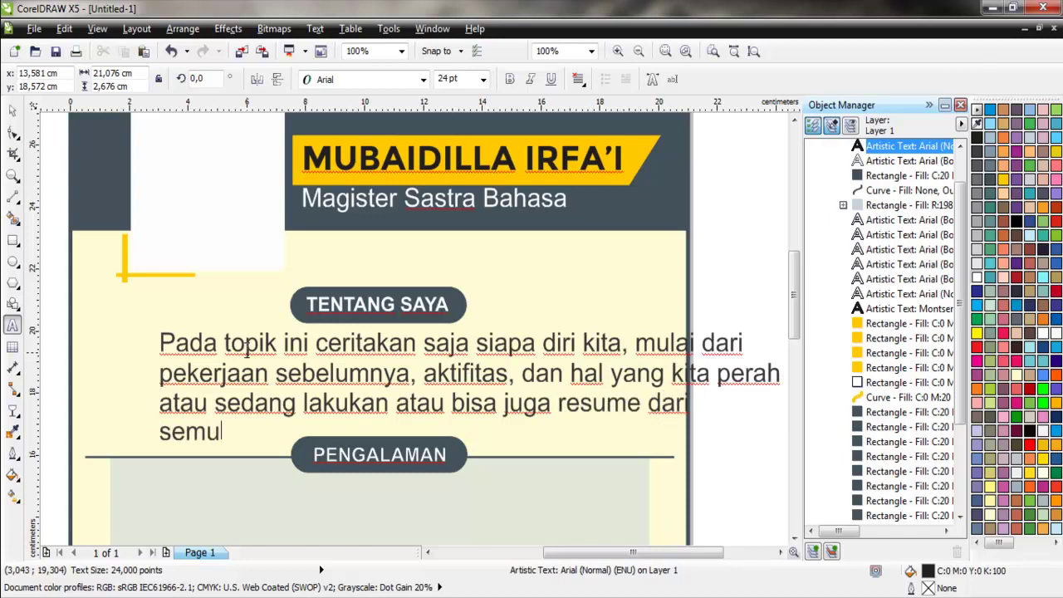
type("a isi")
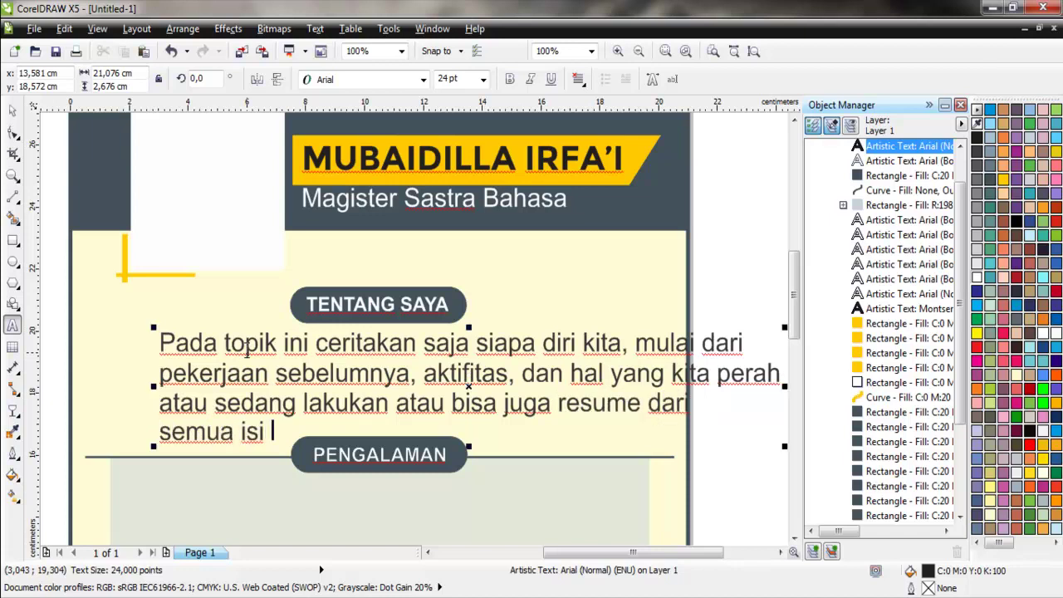
type(" CV ini")
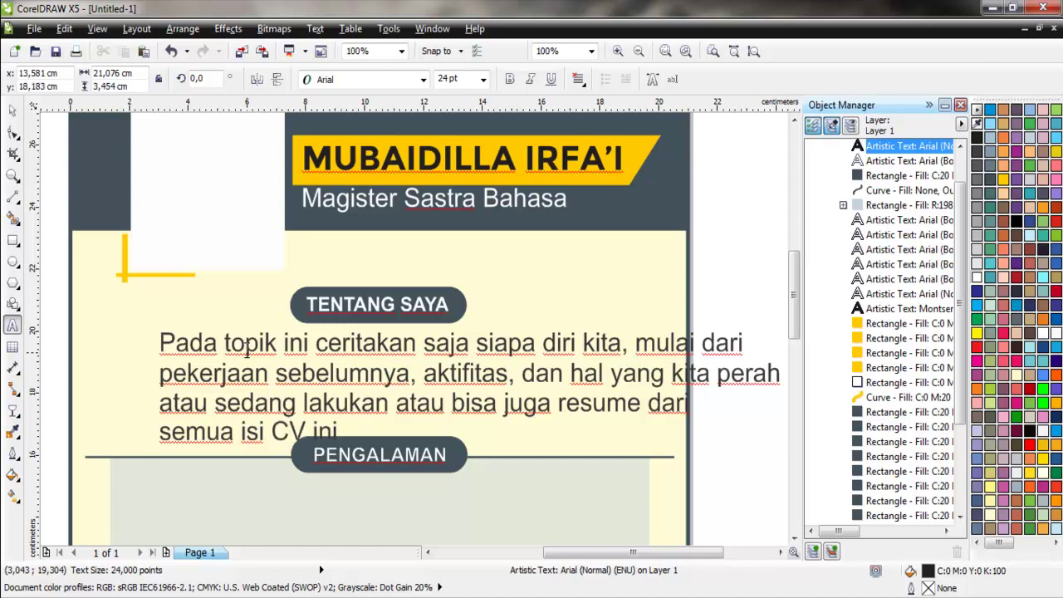
type(".")
key("ctrl+e")
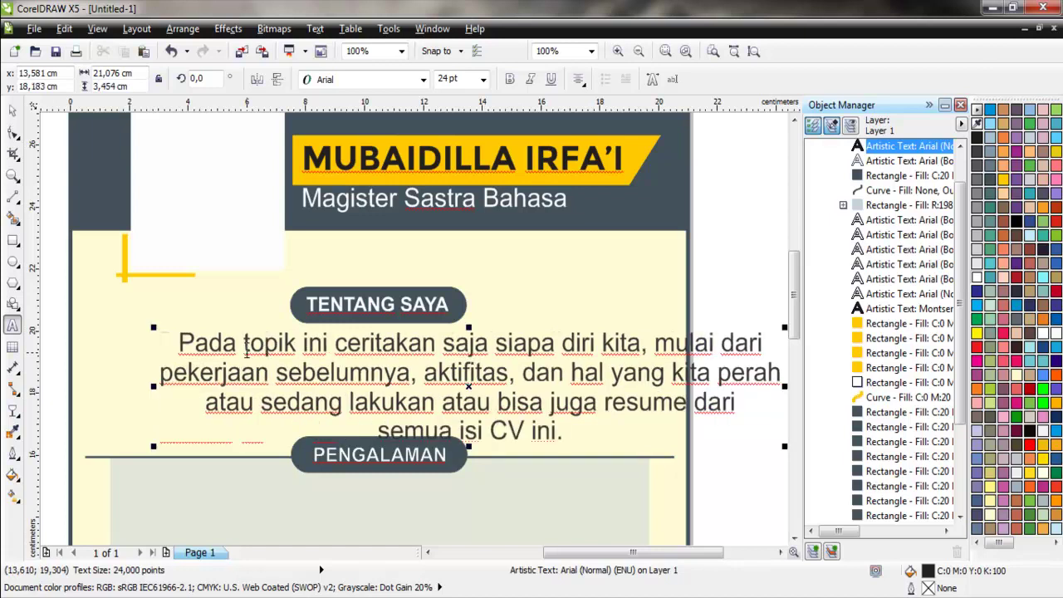
left_click(13, 110)
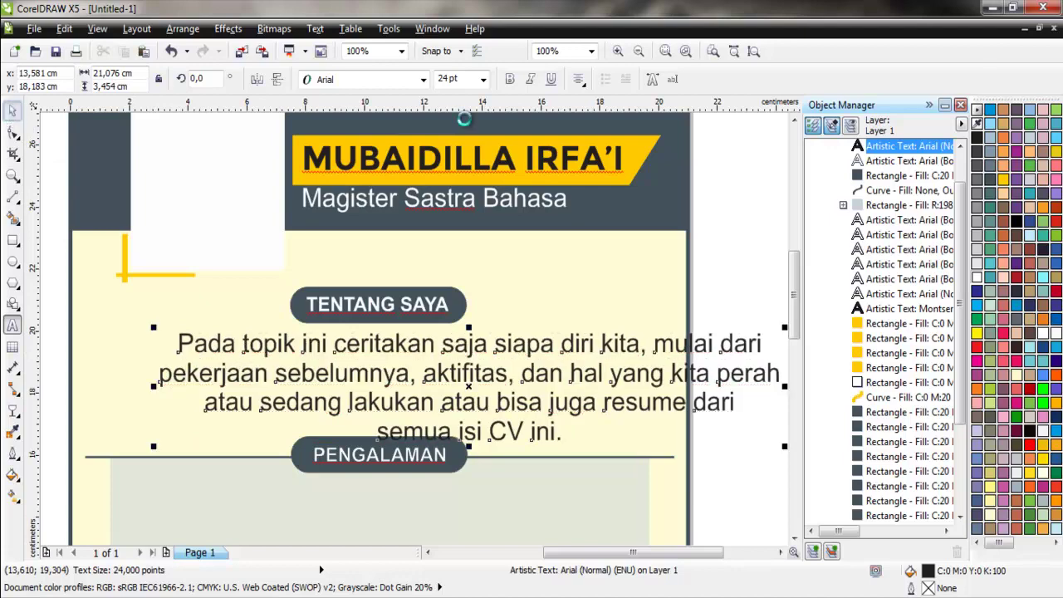
left_click(483, 79)
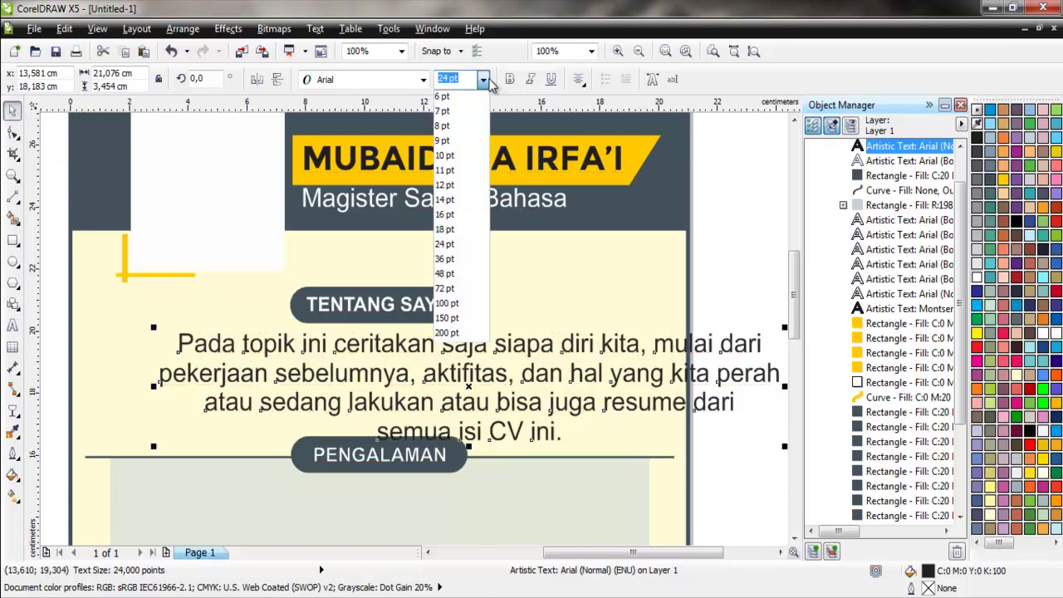
left_click(445, 229)
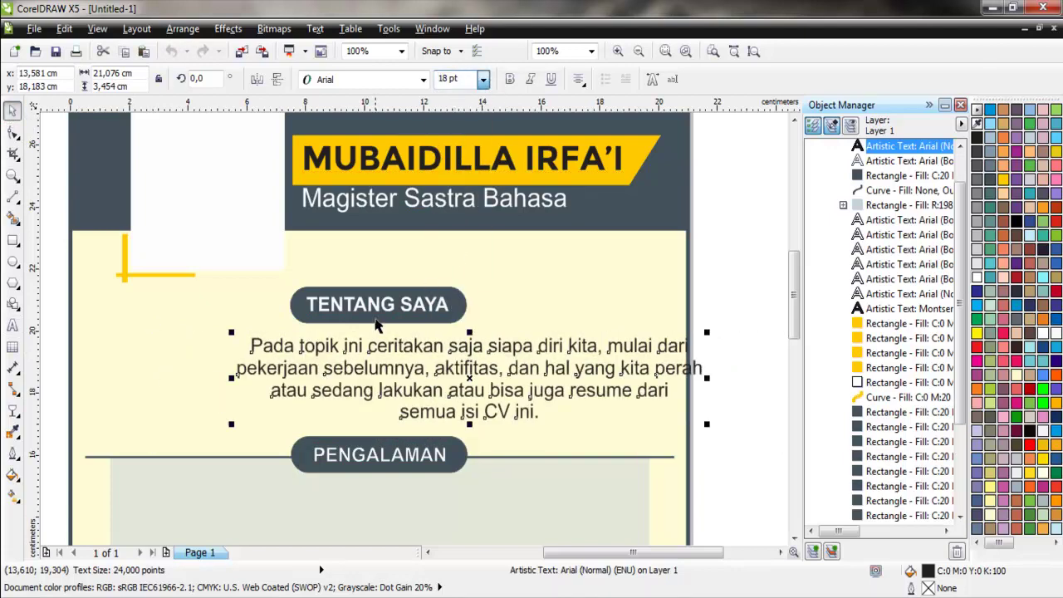
left_click(483, 79)
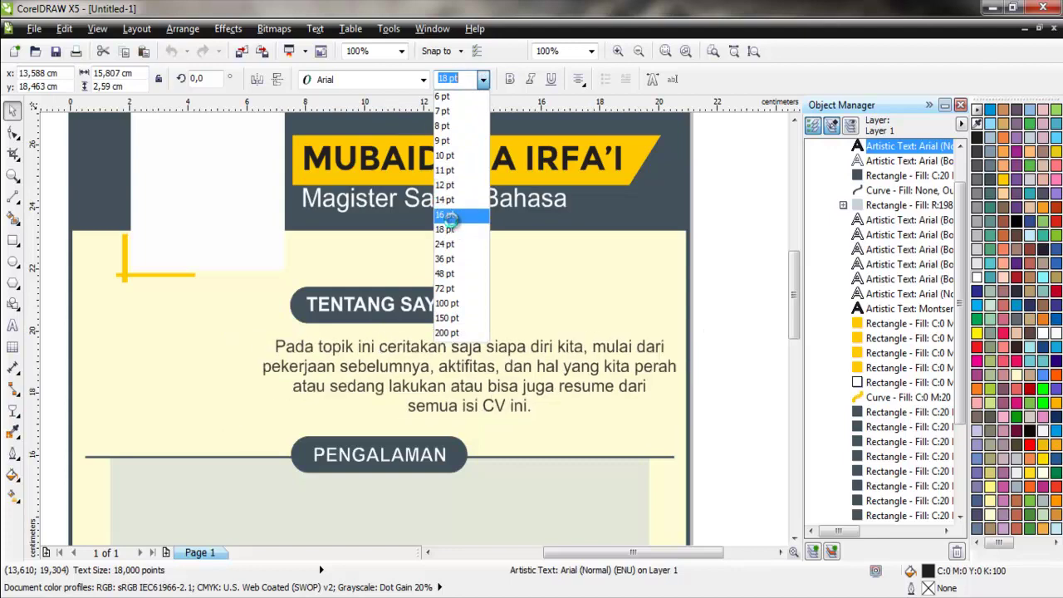
left_click(446, 215)
left_click(391, 320, "shift")
key("c")
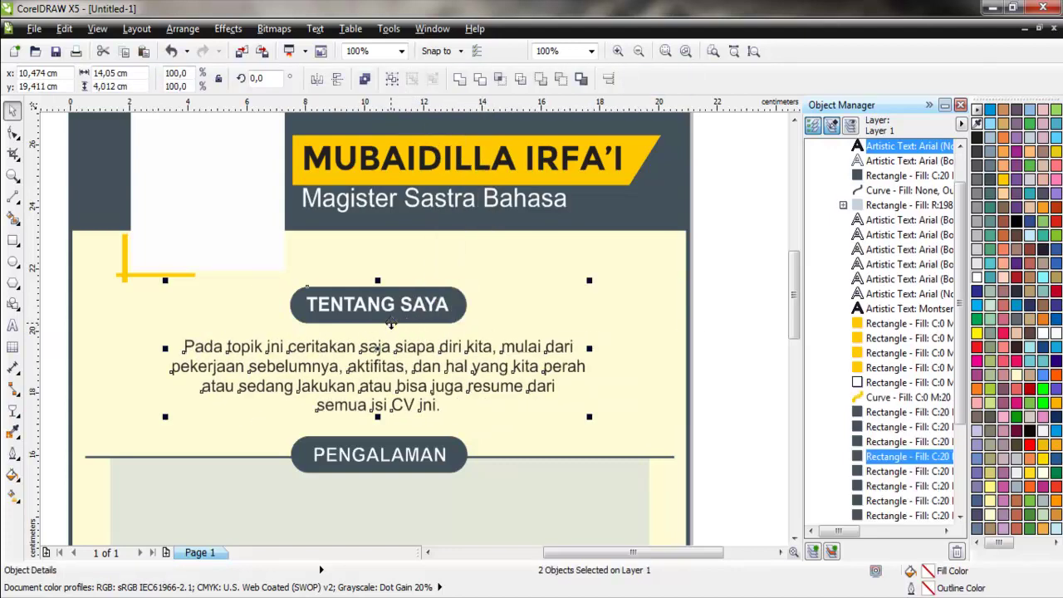
left_click(742, 347)
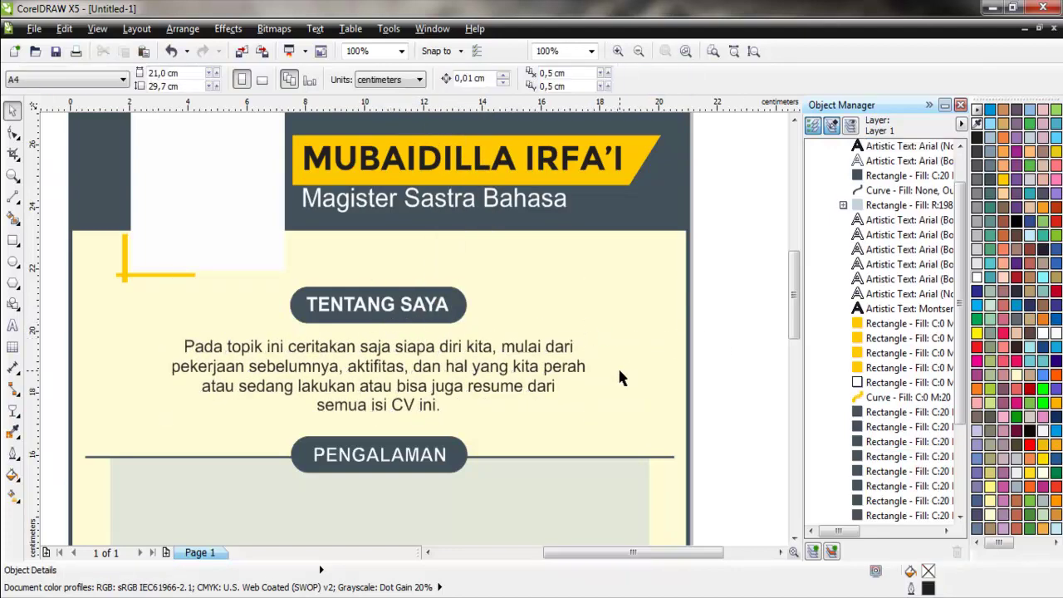
scroll(708, 347, "down", 2)
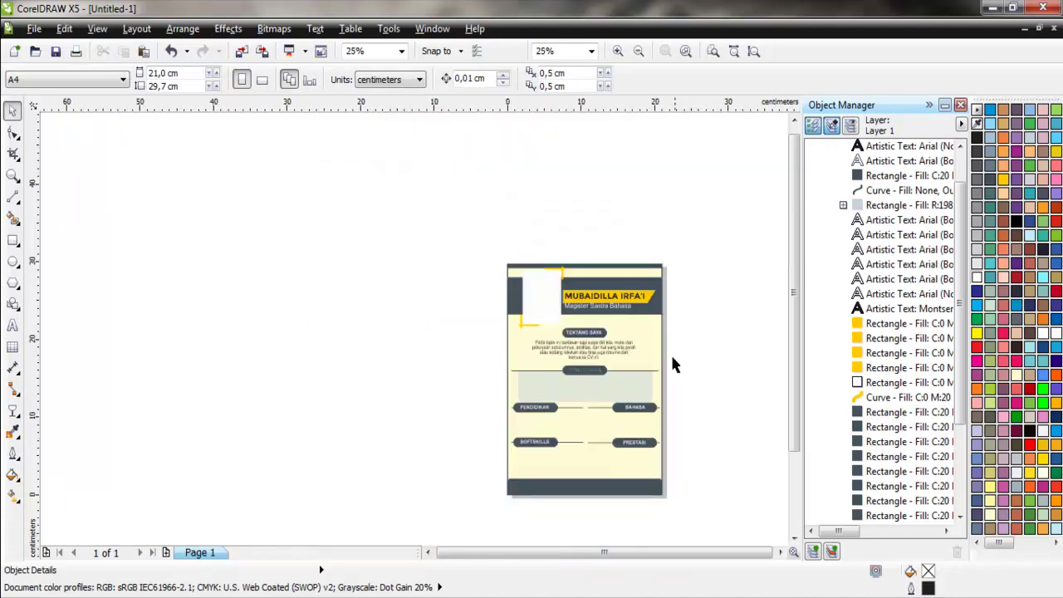
scroll(673, 362, "up", 1)
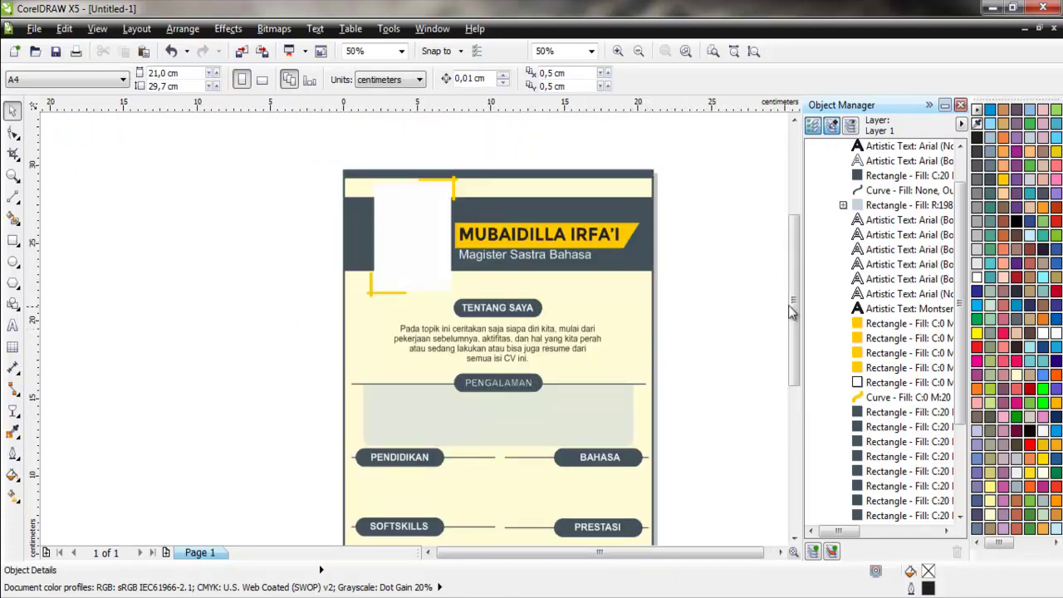
left_click_drag(792, 312, 795, 349)
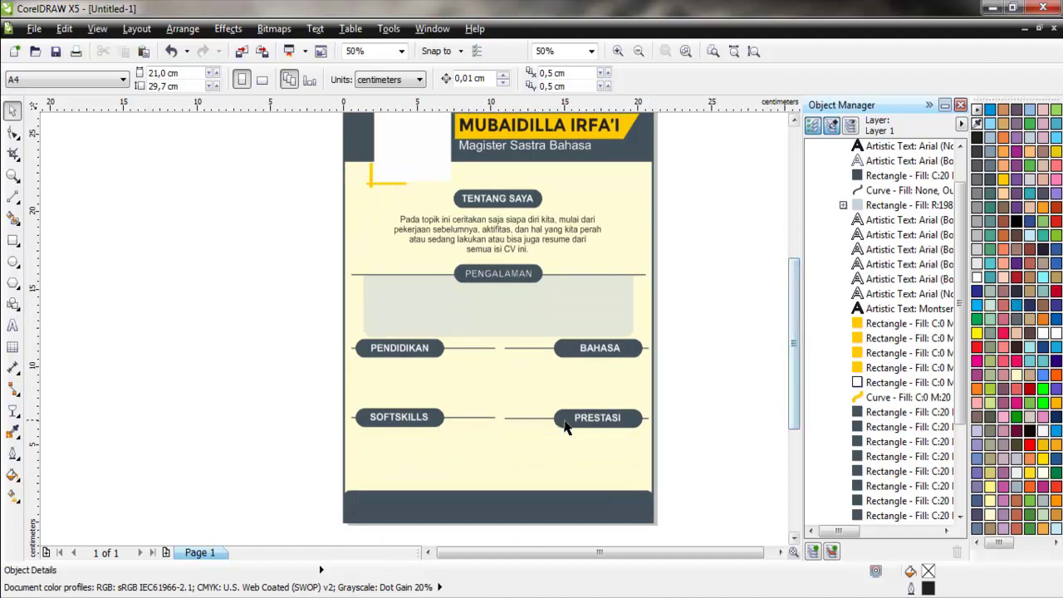
Copy the intro paragraph into the PENGALAMAN box and retype it as 'Pengalaman kerja/ kegiatan yang kita lakukan. (Masukkan yang sesuai dg syarat lamaran)'
scroll(506, 239, "up", 1)
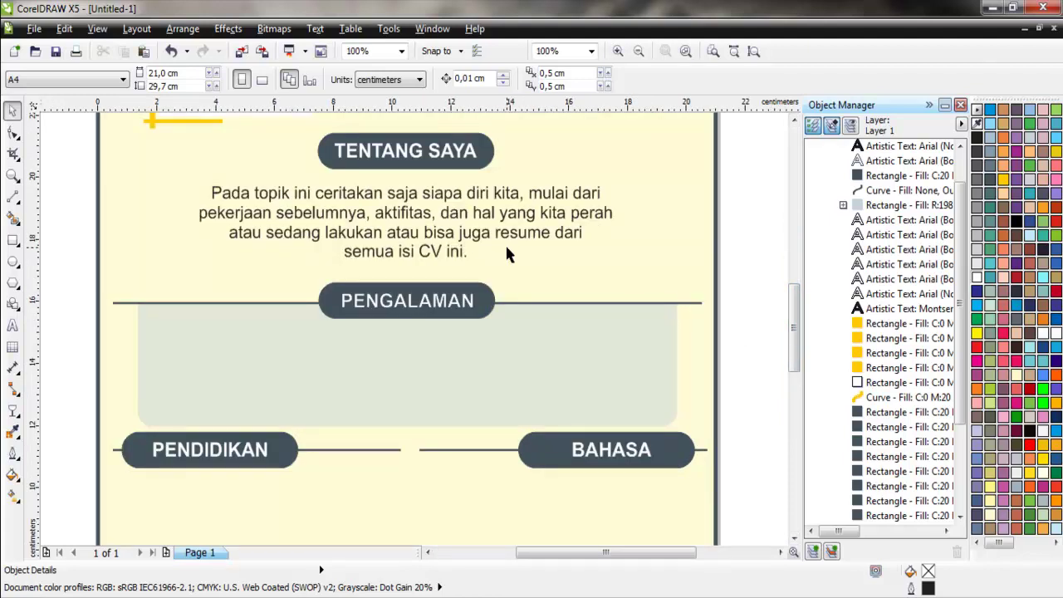
left_click_drag(397, 199, 371, 340)
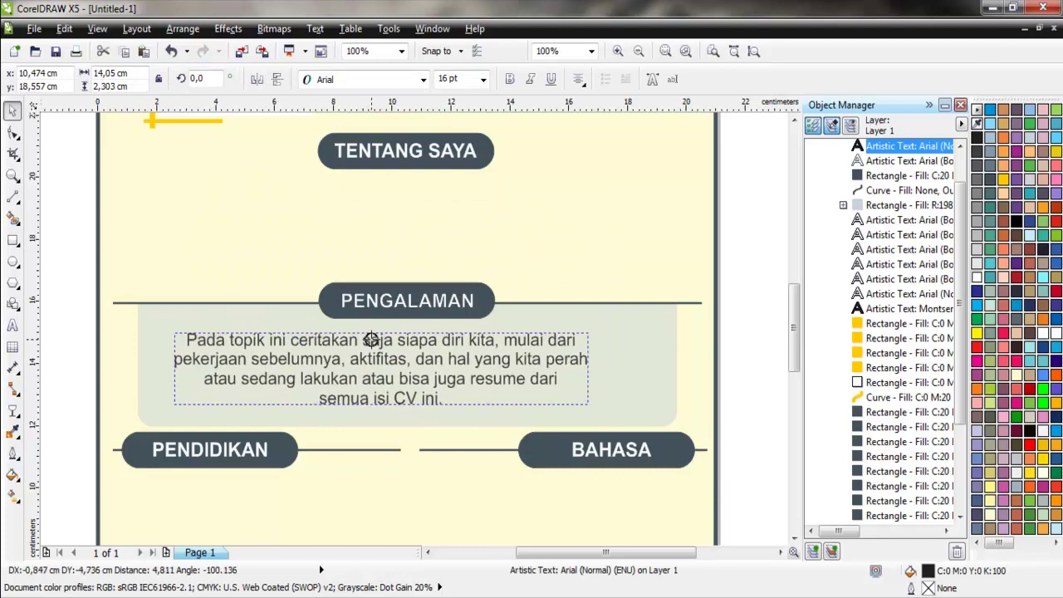
left_click(400, 301)
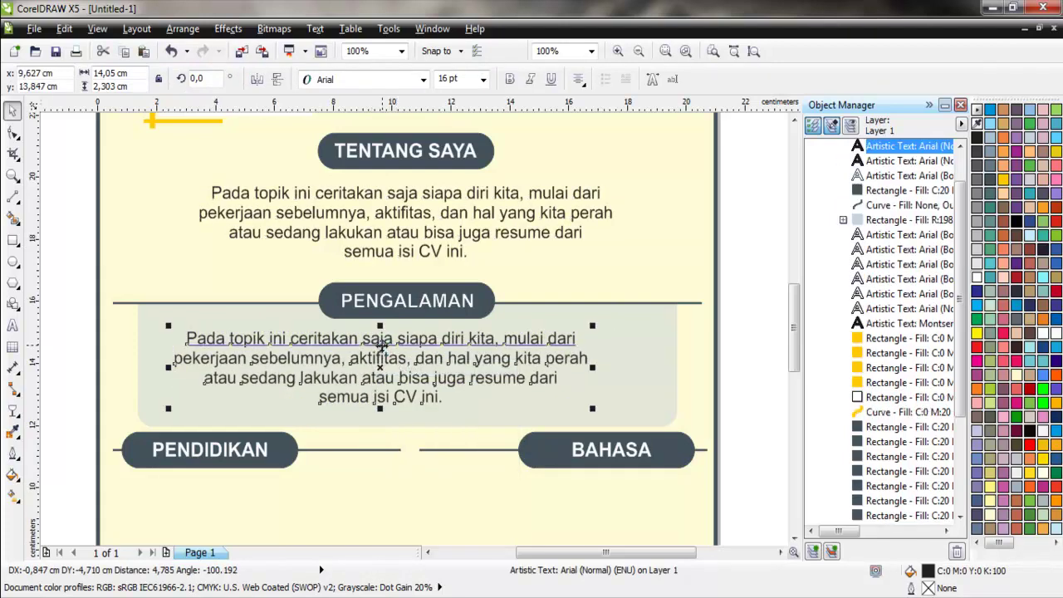
double_click(380, 343)
type("Pe")
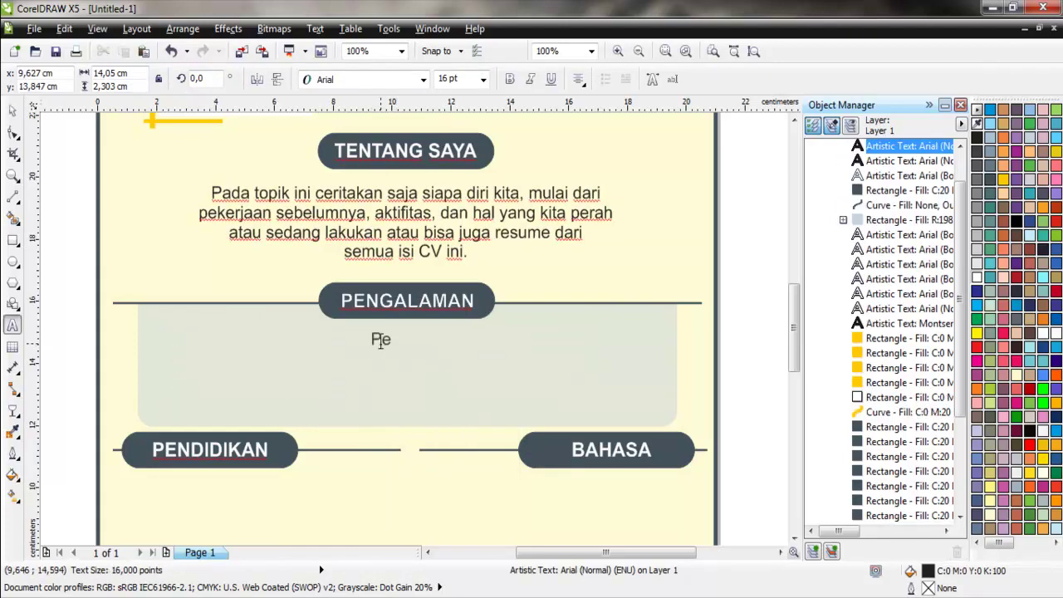
type("ngalaman ke")
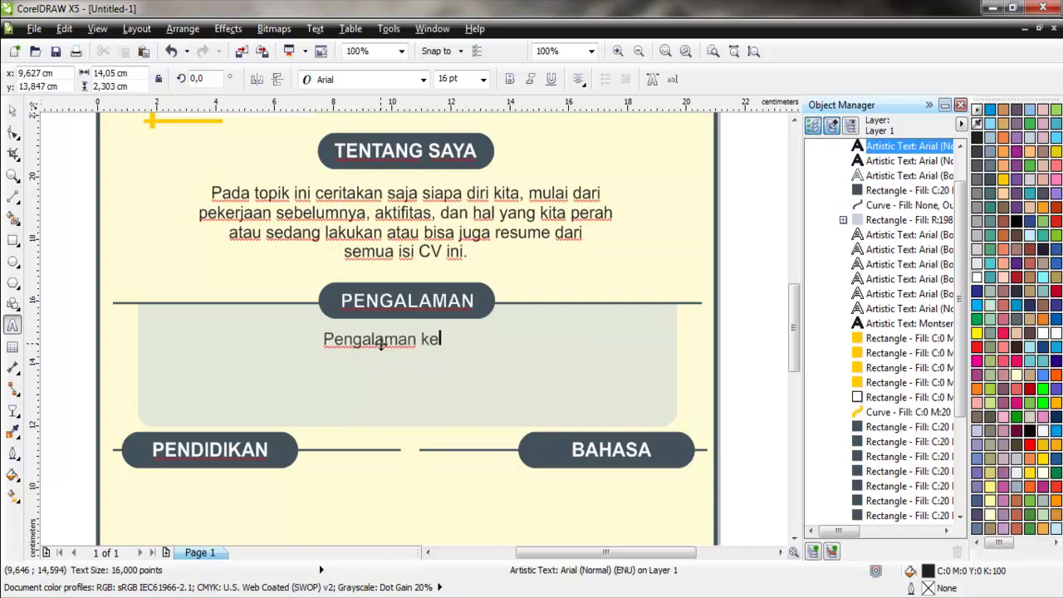
type("rja/ kegi")
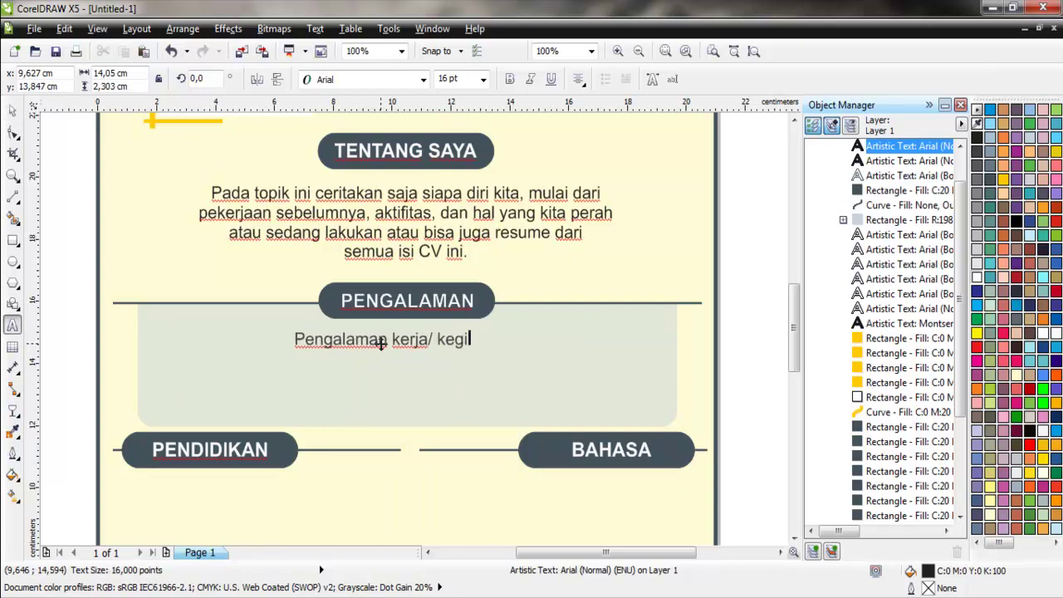
type("atan yang kita")
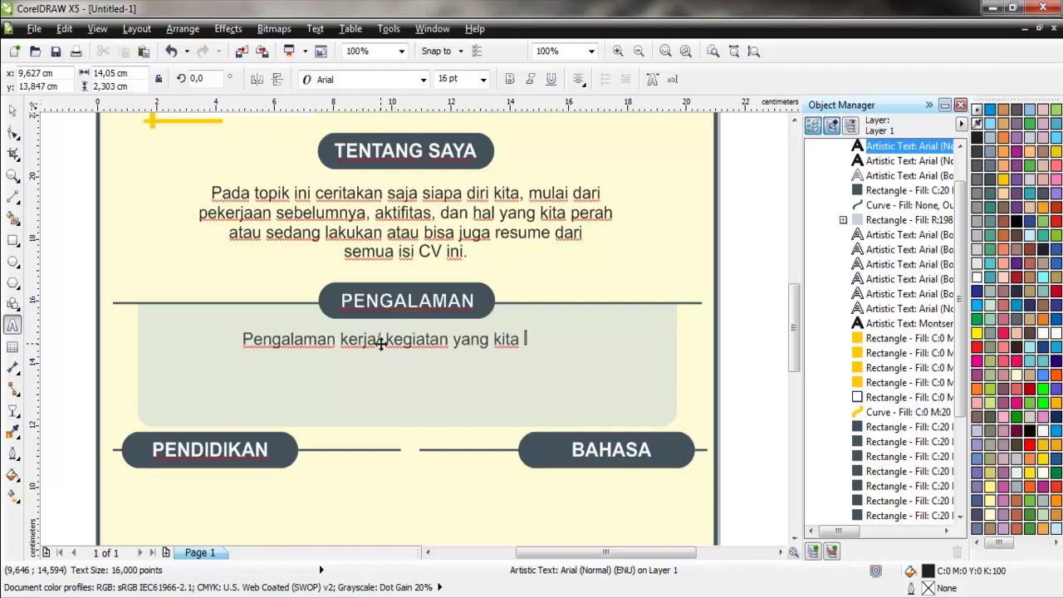
type(" lakuakn")
key("BackSpace")
key("BackSpace")
key("BackSpace")
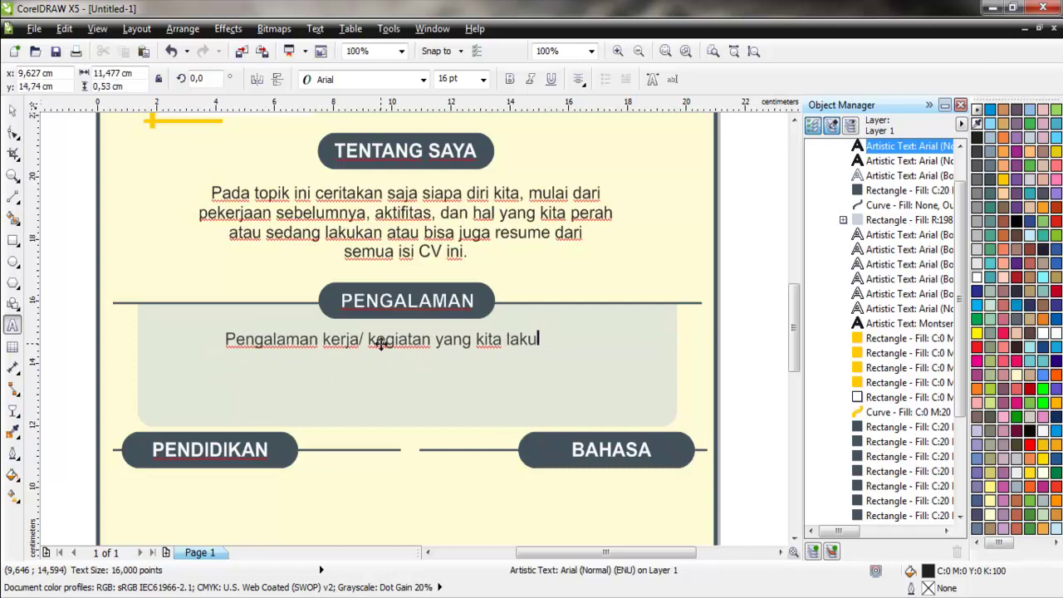
type("kan. ")
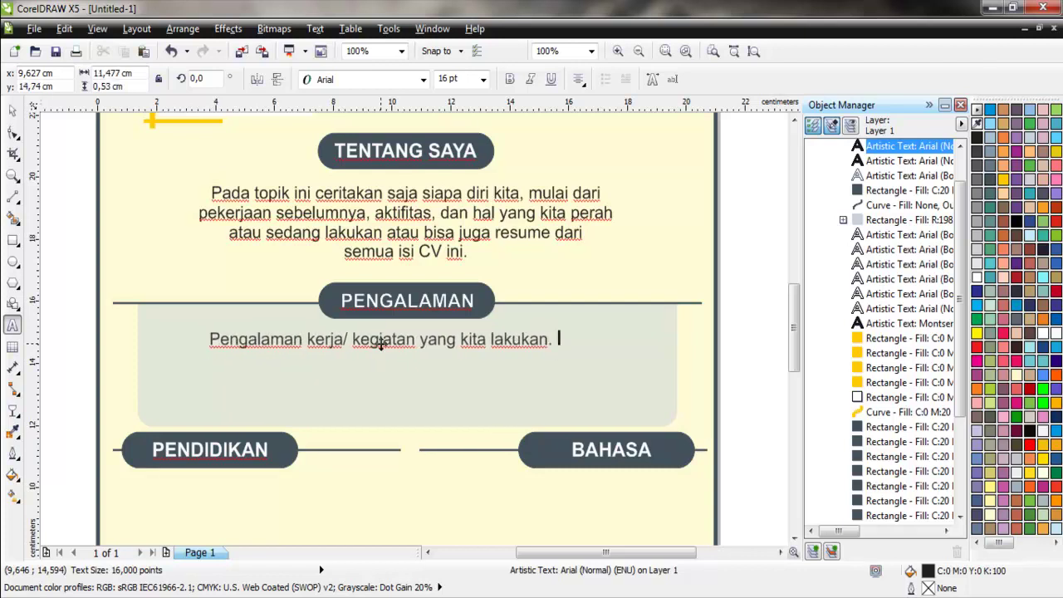
type("()")
type("M")
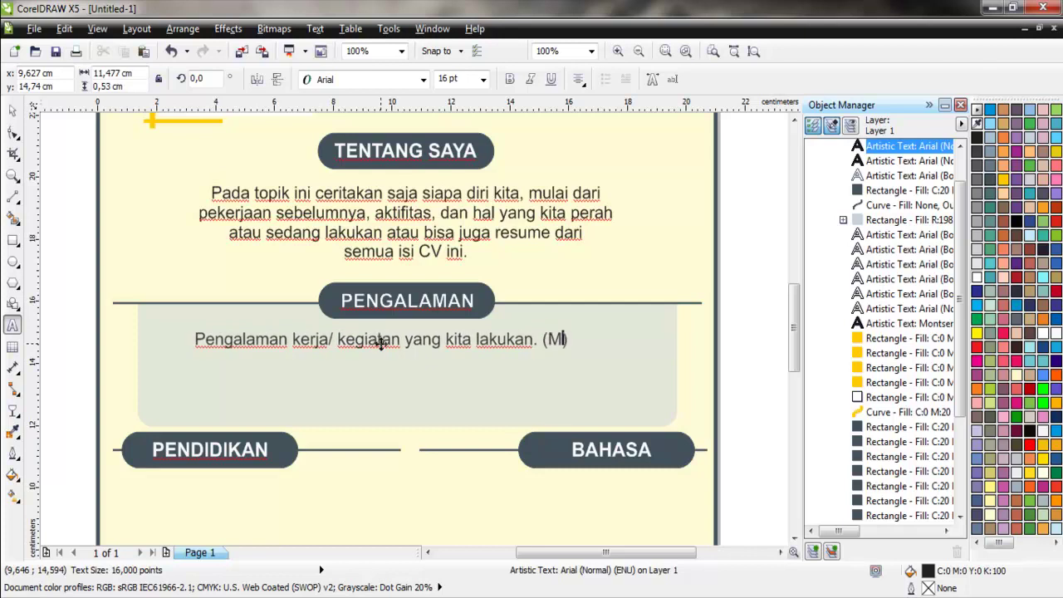
type("asukkan")
type("yang ")
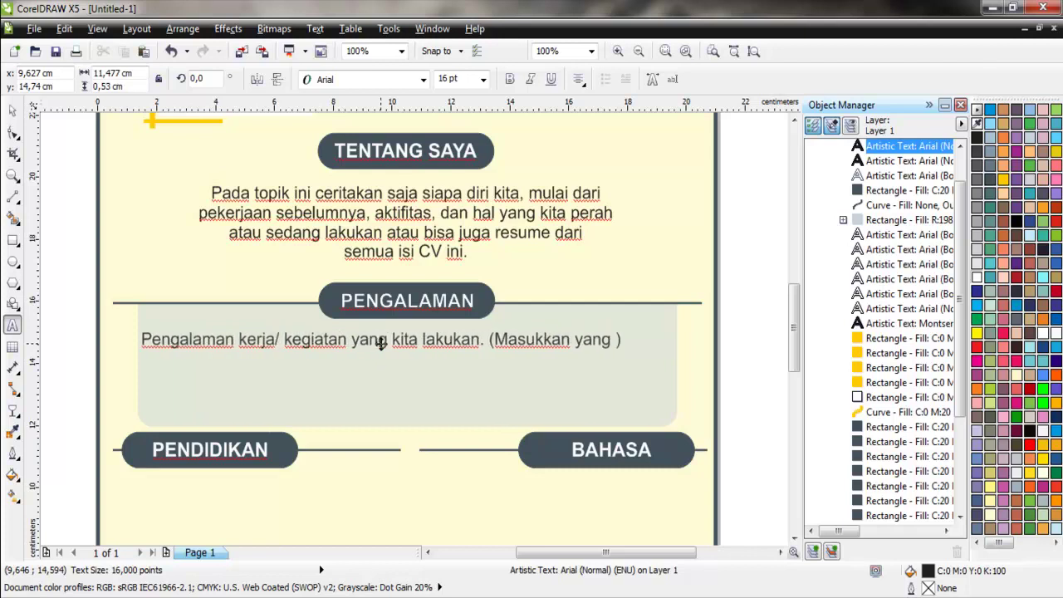
type("sesuai ")
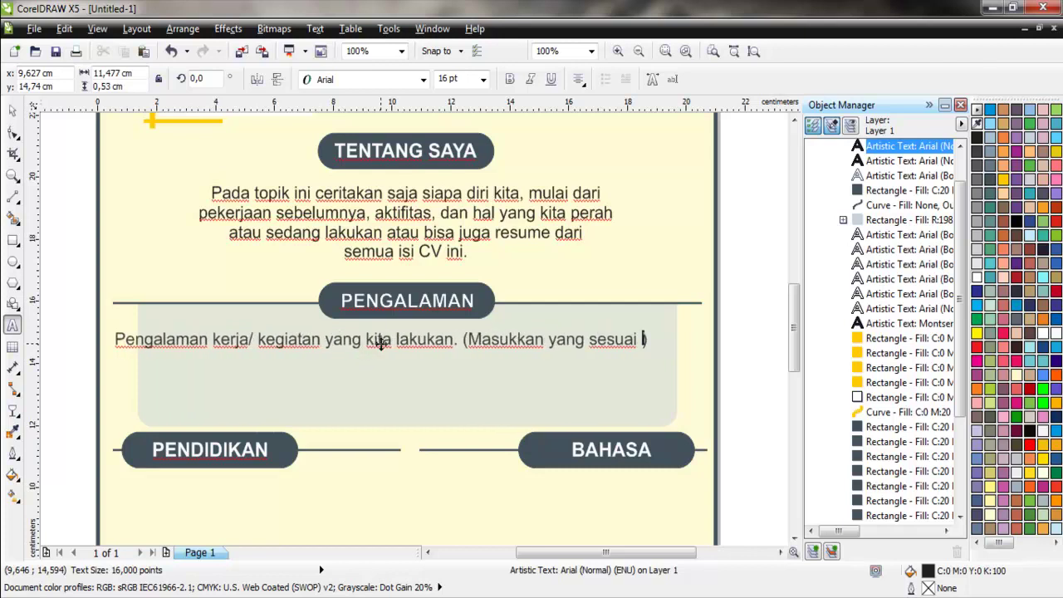
type("dg )")
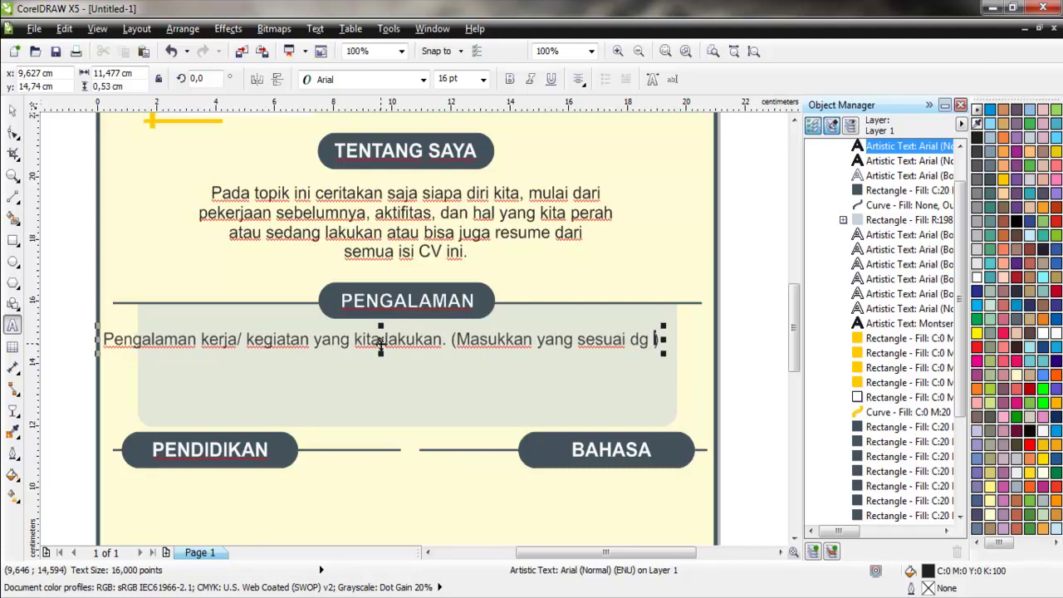
type("syarat")
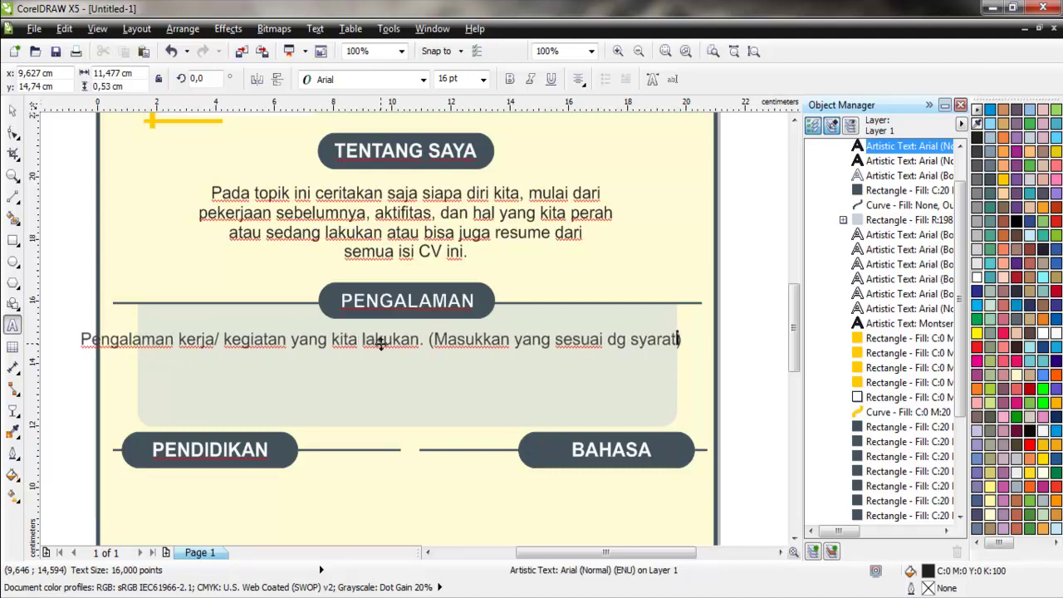
type(" lamaran")
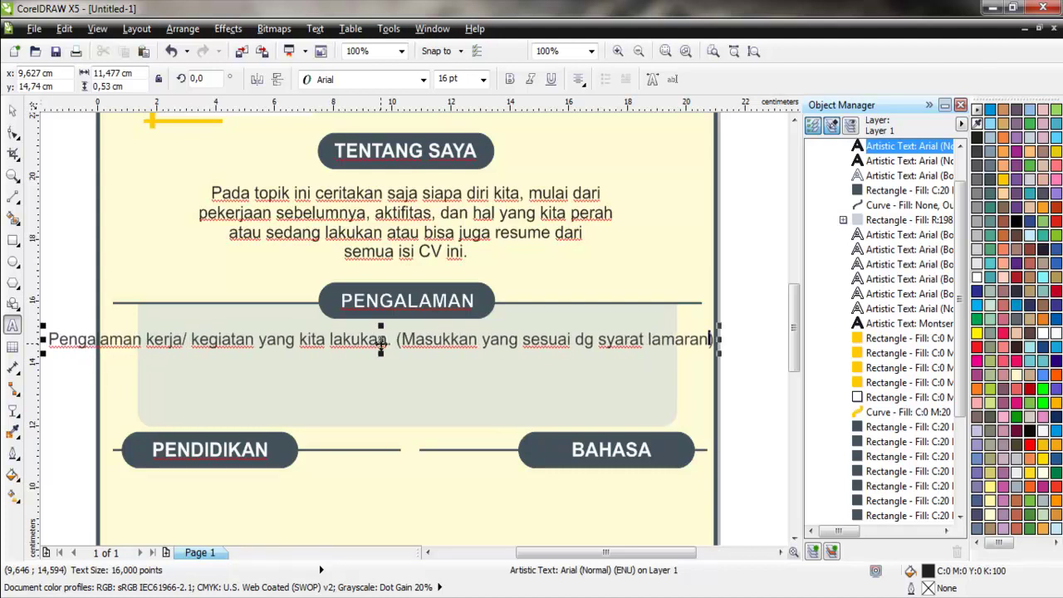
Set the PENGALAMAN description line to 12 pt and centre it on the heading
left_click(12, 111)
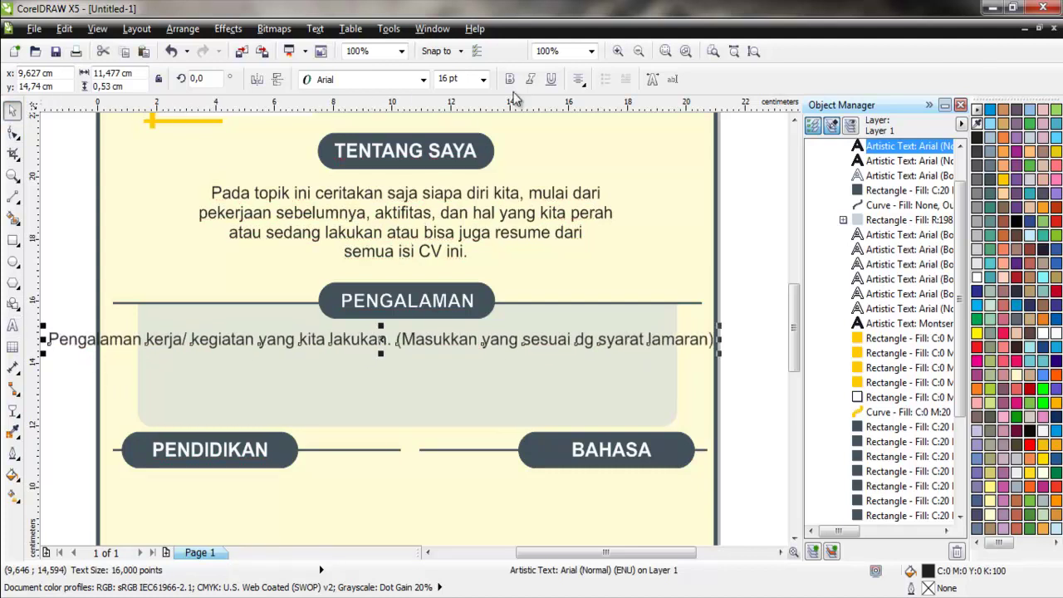
left_click(483, 79)
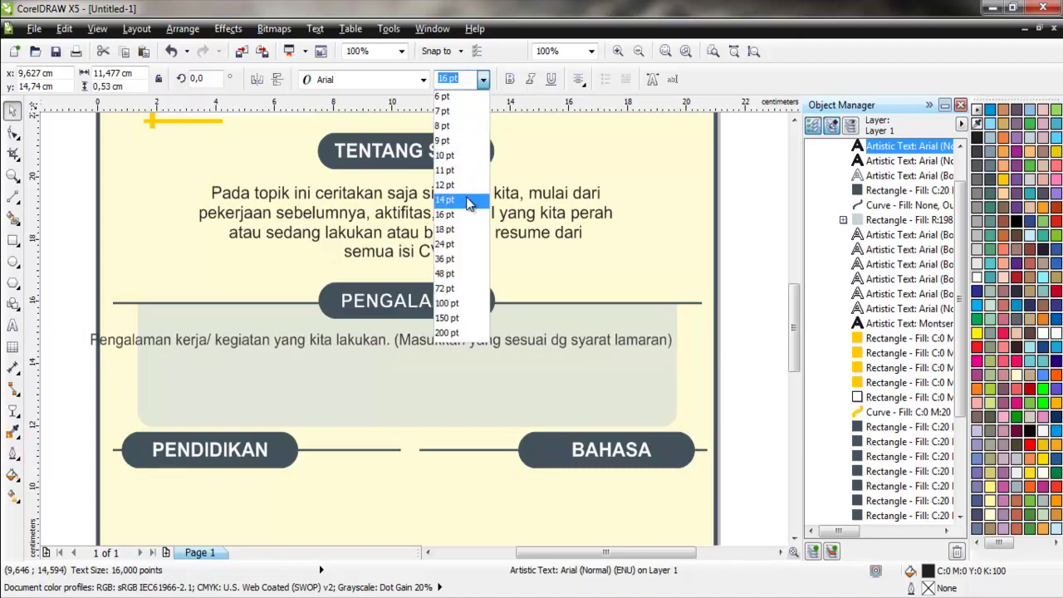
left_click(430, 344)
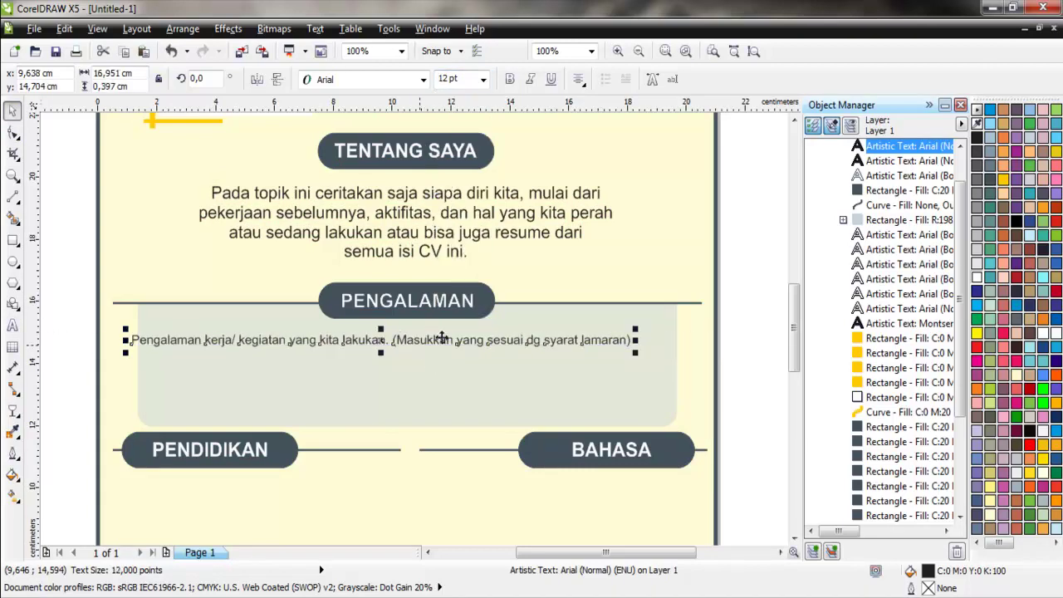
left_click(463, 320, "shift")
key("e")
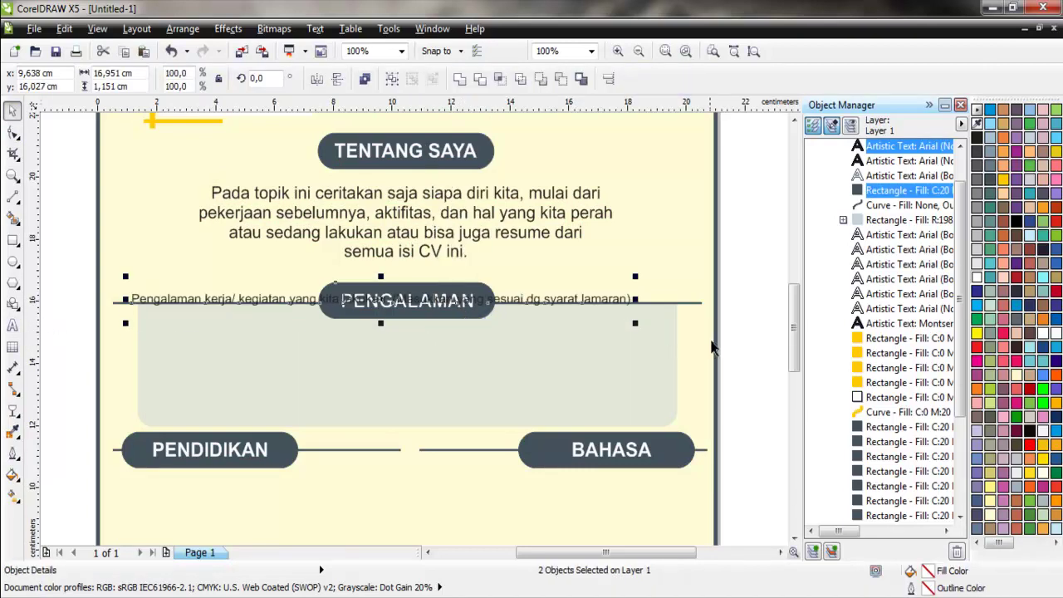
key("c")
Move the line near the top of the grey box and centre it horizontally
left_click(550, 303)
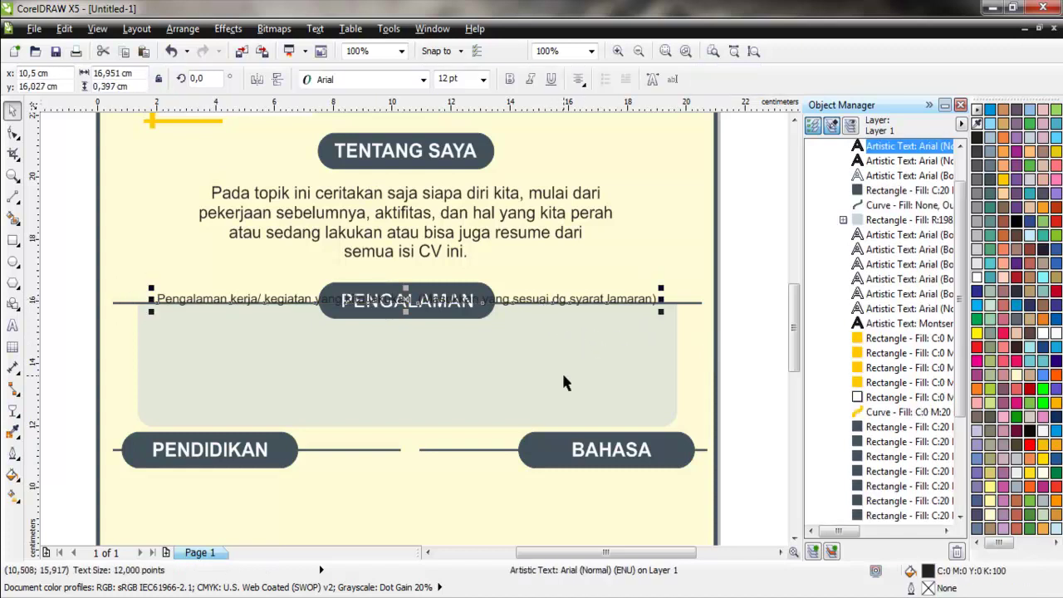
left_click_drag(523, 301, 524, 332)
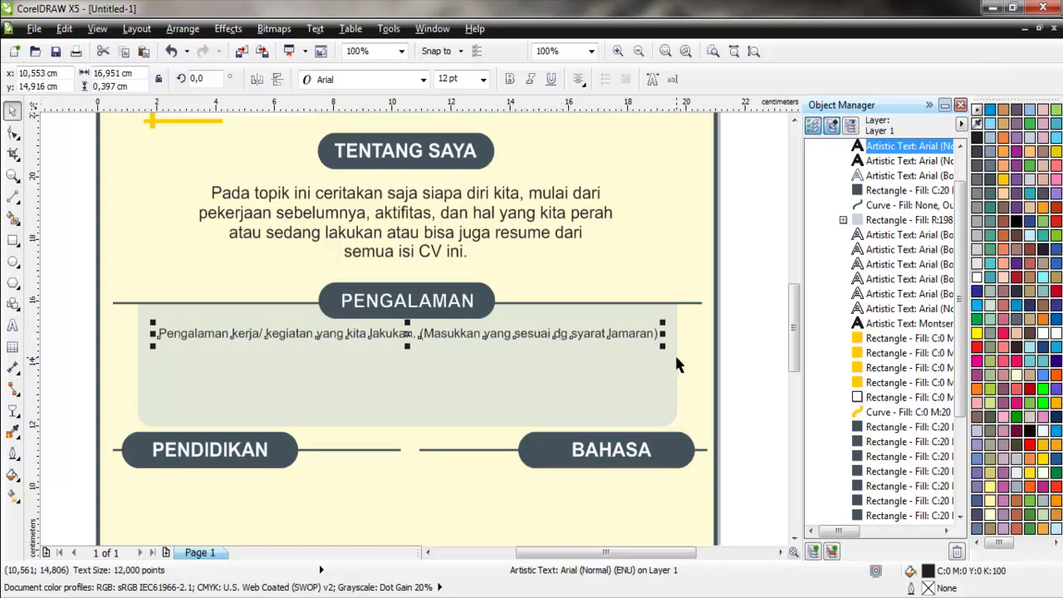
key("Up")
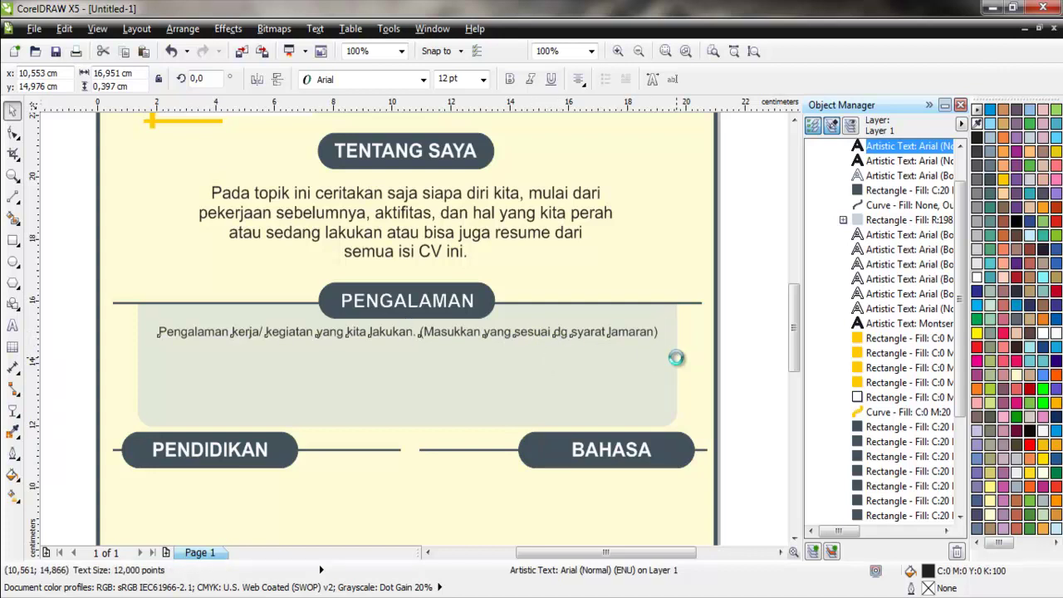
key("Up")
key("Up")
left_click(633, 355)
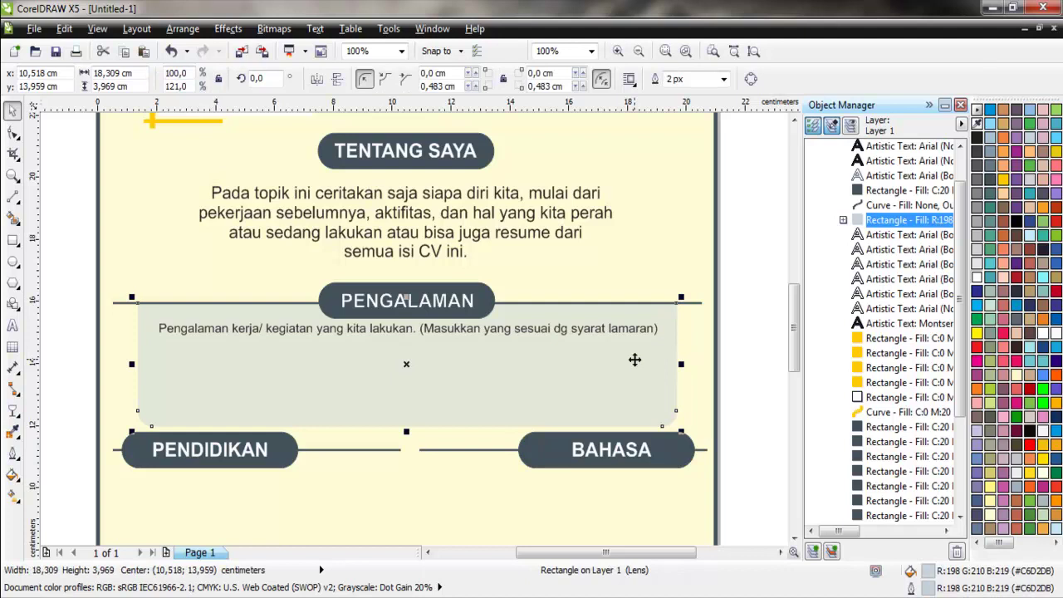
left_click(729, 370)
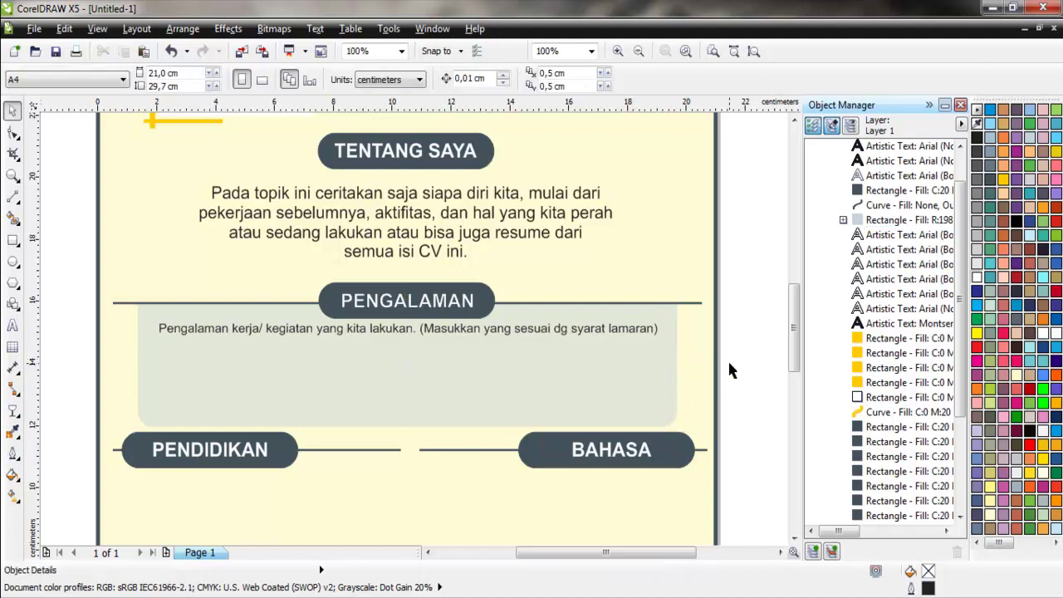
left_click(586, 332)
left_click(588, 373, "shift")
key("c")
left_click(760, 391)
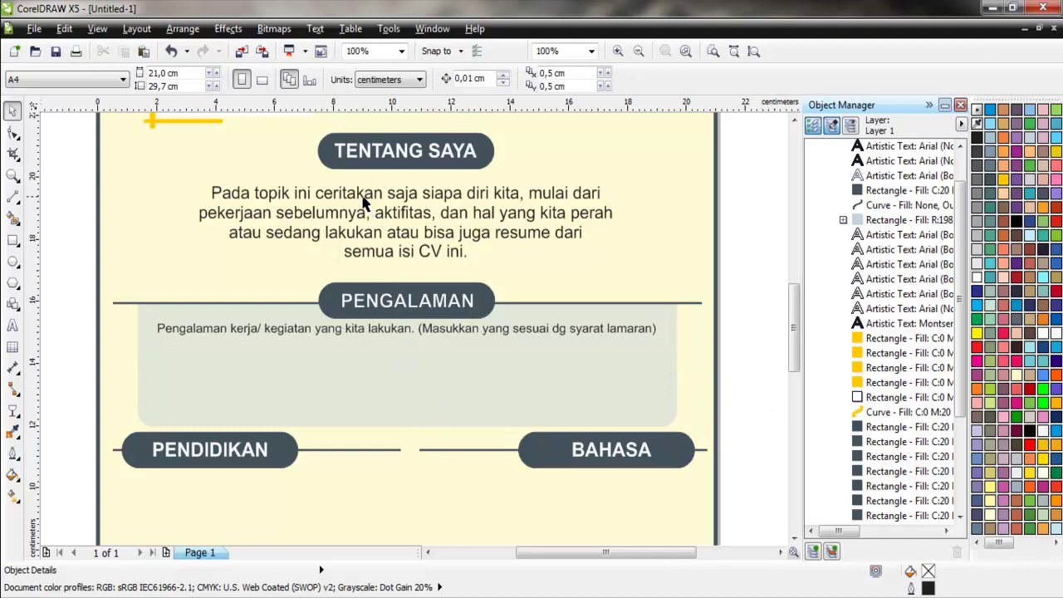
Place a copy of the intro paragraph inside the grey box and select its text
left_click_drag(357, 198, 307, 359)
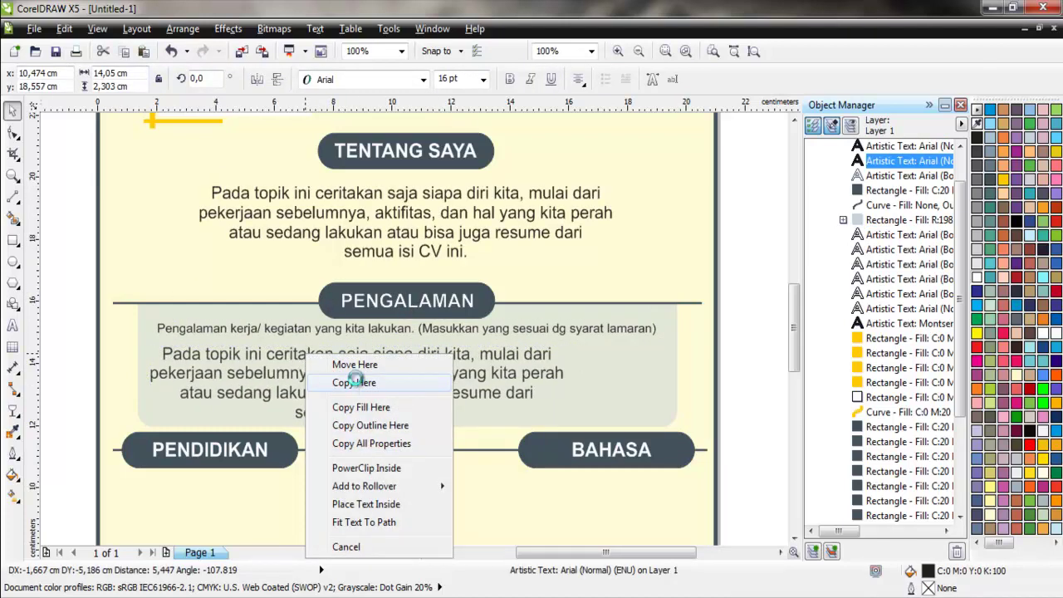
left_click(353, 380)
double_click(258, 353)
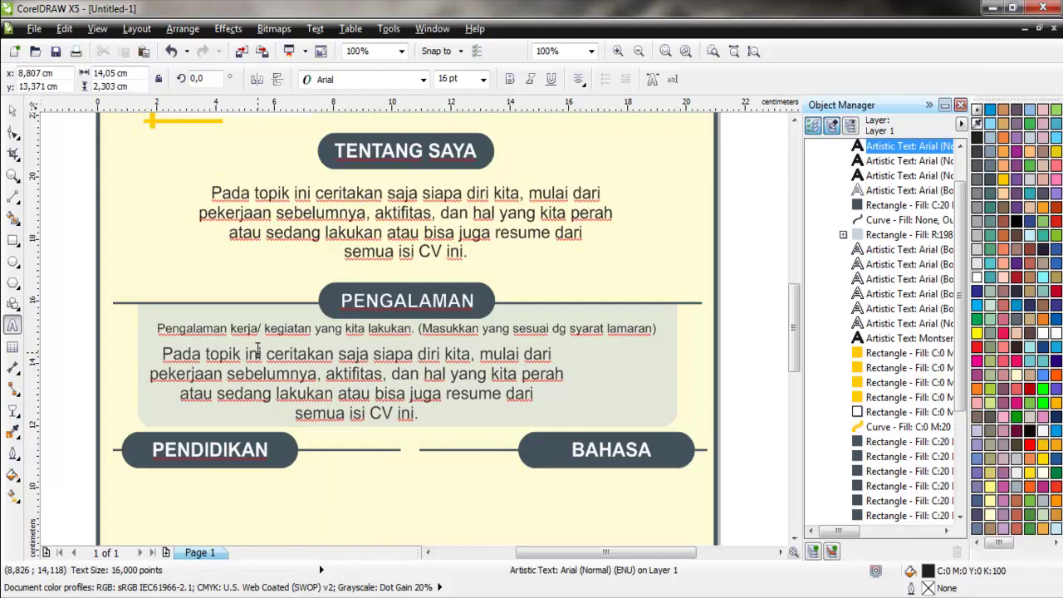
key("ctrl+a")
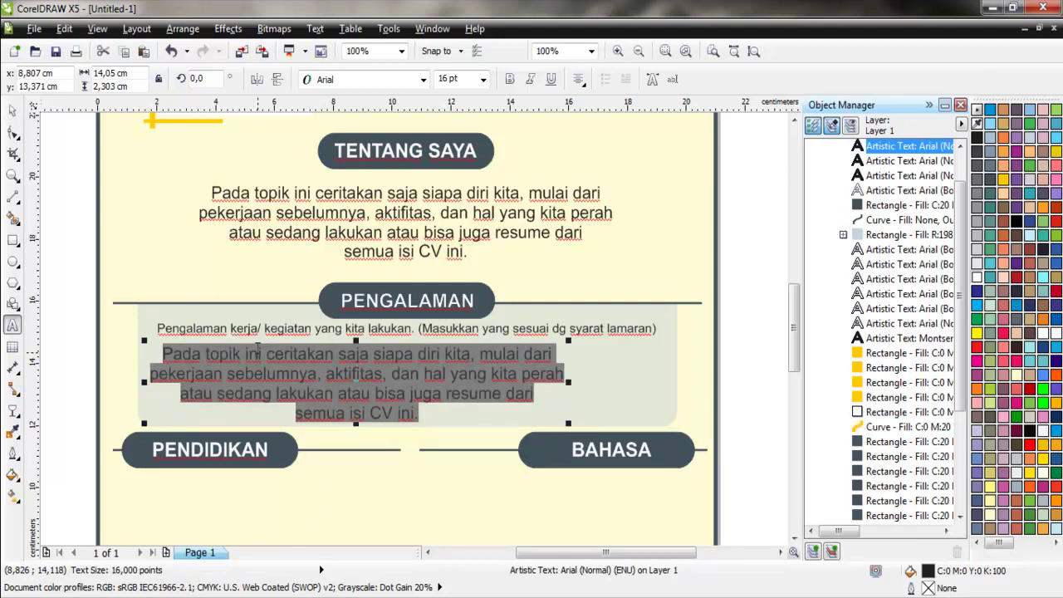
Replace the copied text with 'Administasi: Maret 2019 - Maret 2020', correcting typos
type("Mal")
key("BackSpace")
type("r")
key("BackSpace")
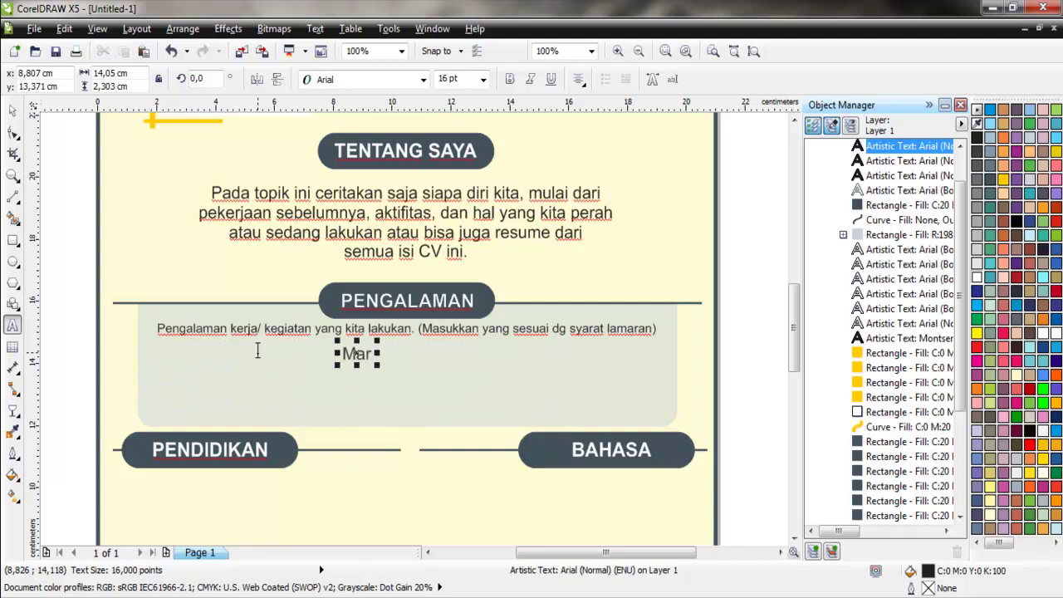
key("BackSpace")
key("BackSpace")
type("Admini")
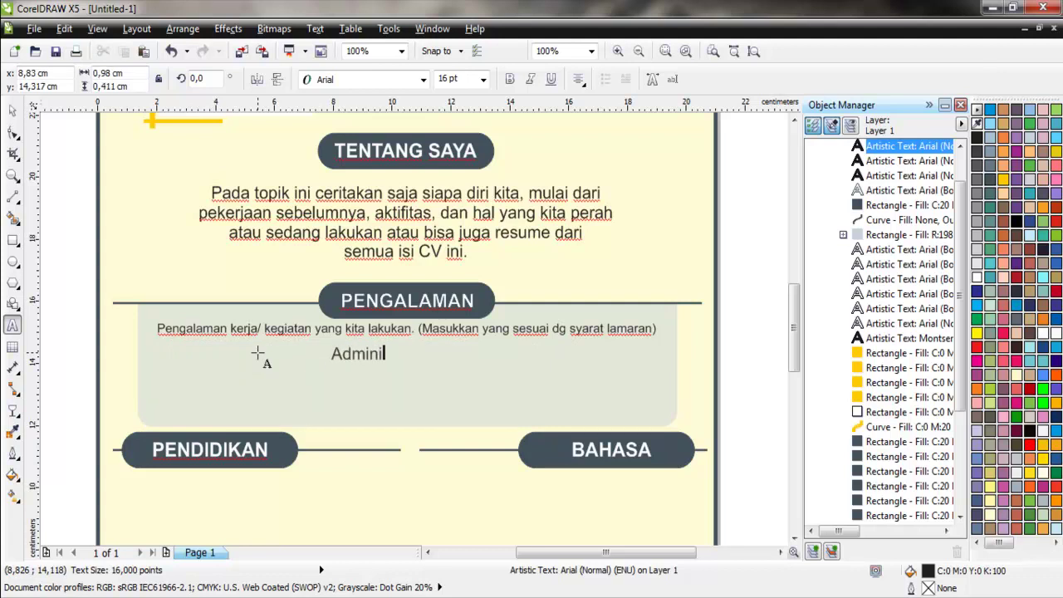
type("star")
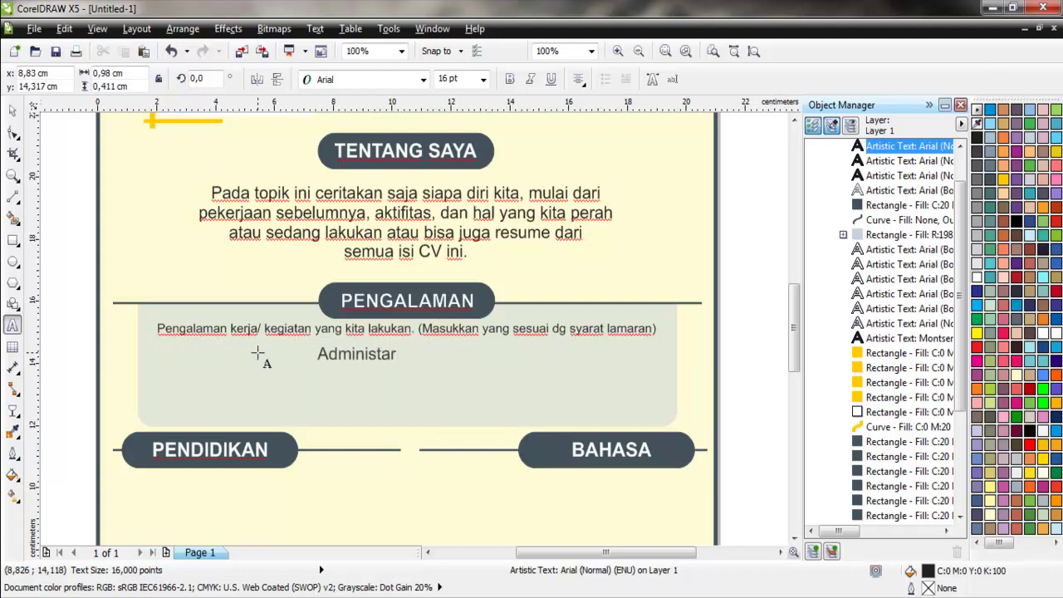
key("BackSpace")
type("si")
key("Escape")
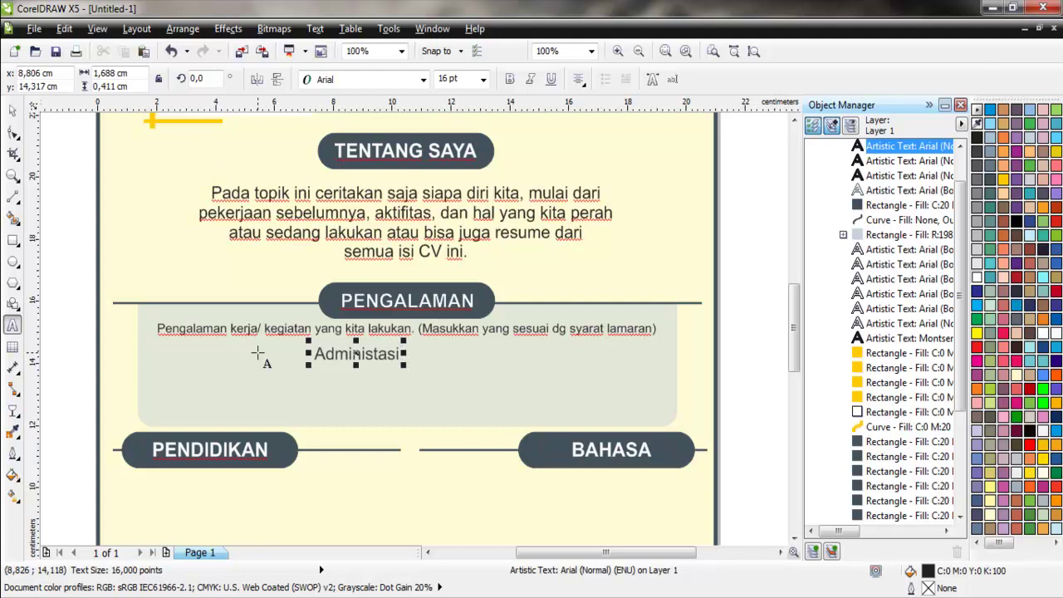
type(": ")
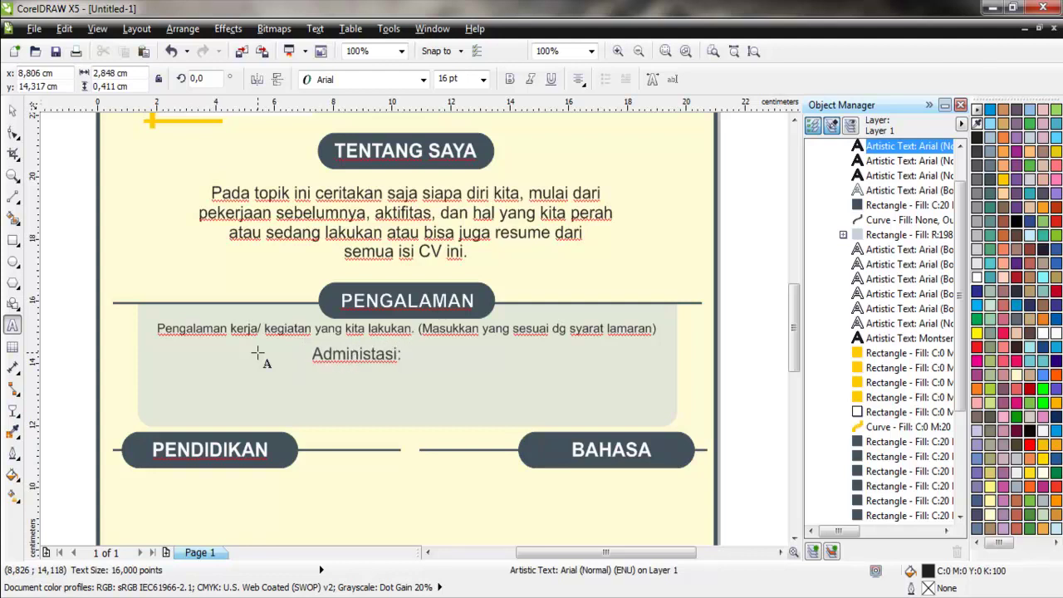
type("M")
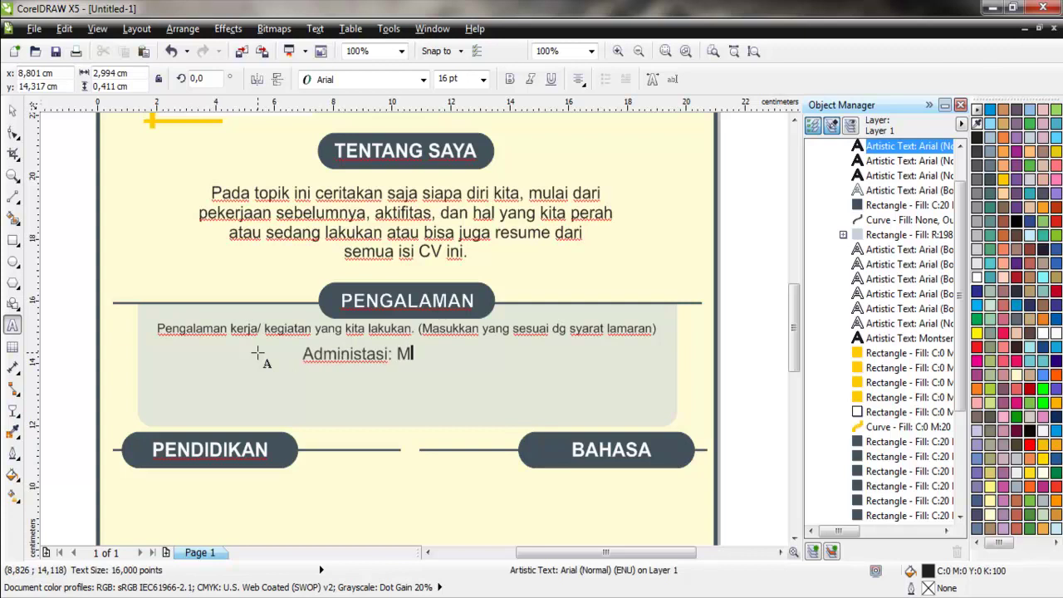
type("aret 2019")
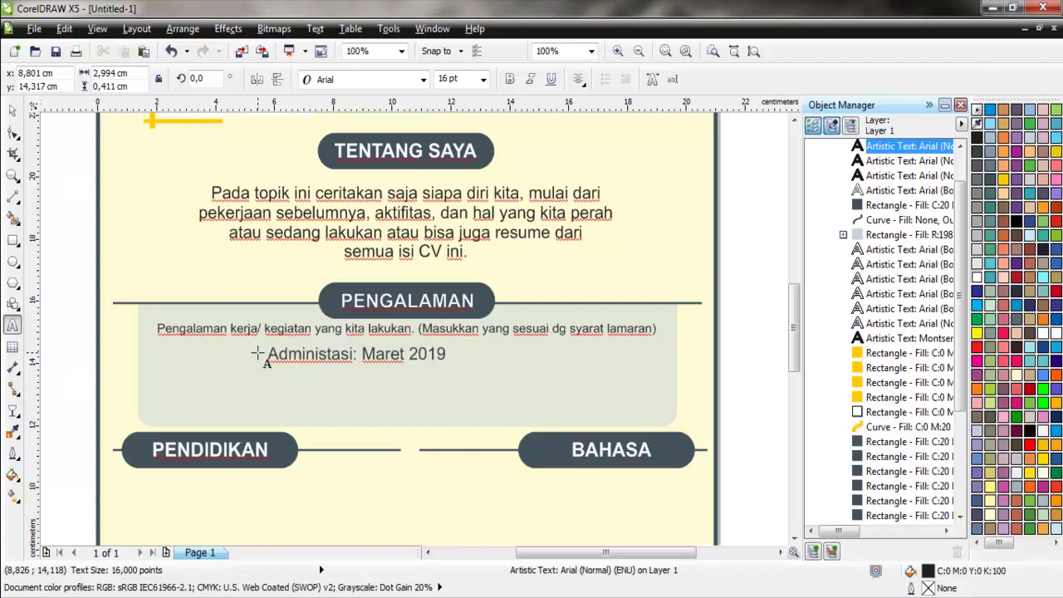
type(" -")
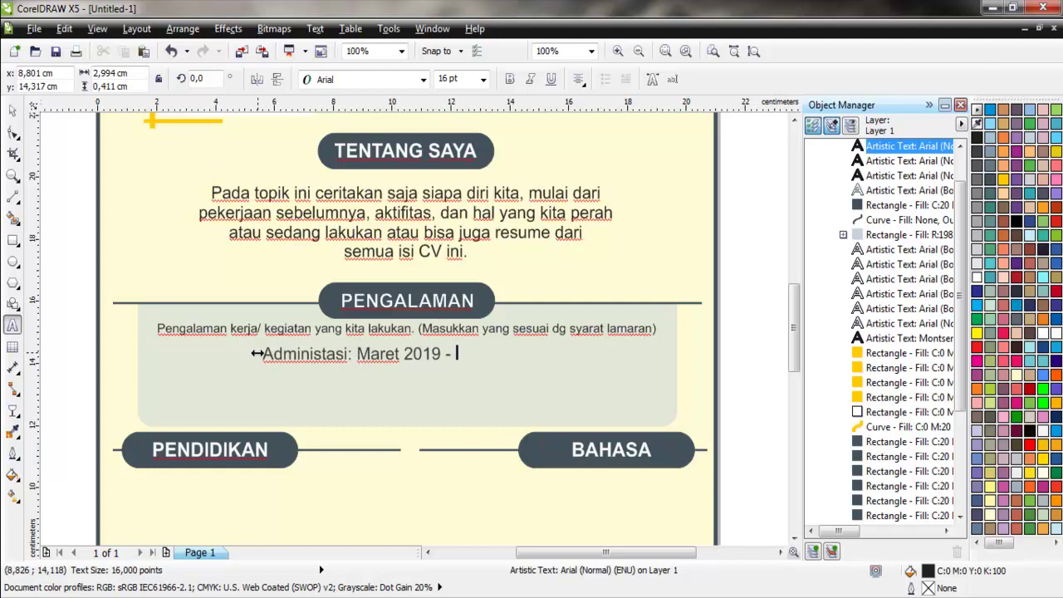
type("Ma")
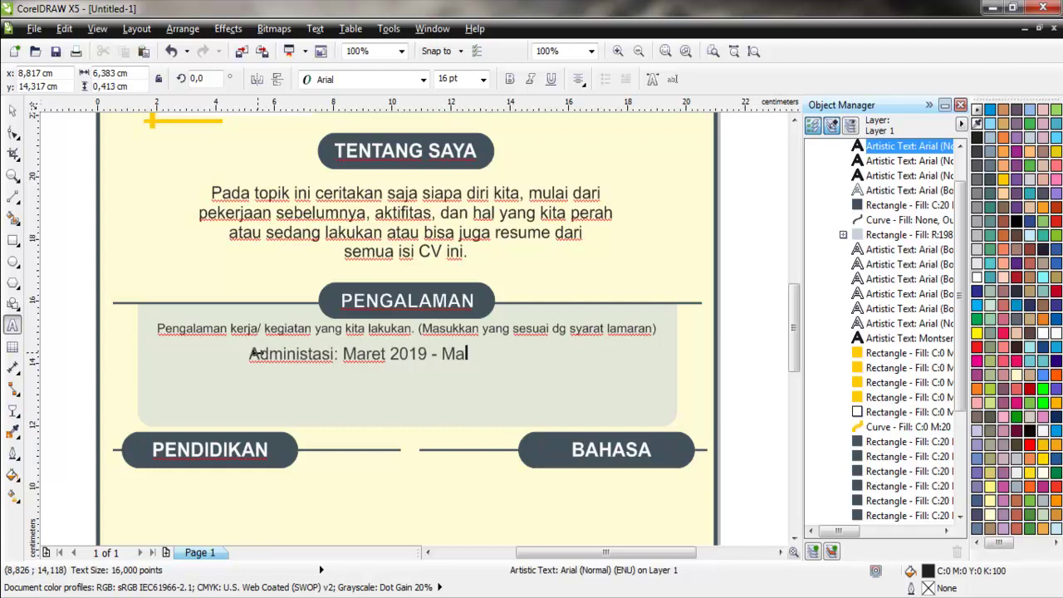
type("ret 2020")
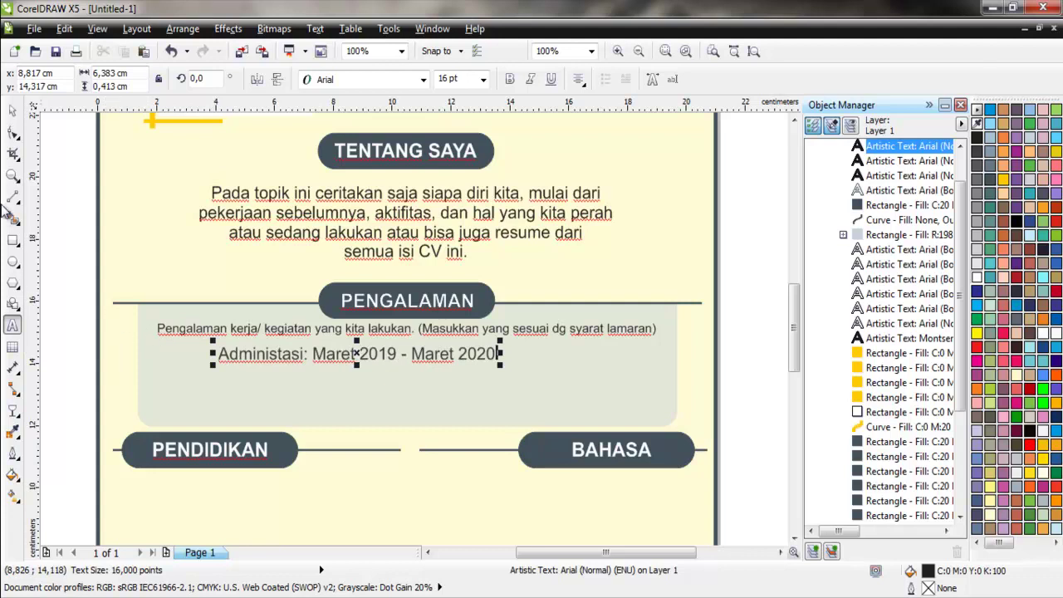
Make the Administasi entry 14 pt bold and move it to the box's lower left
left_click(13, 110)
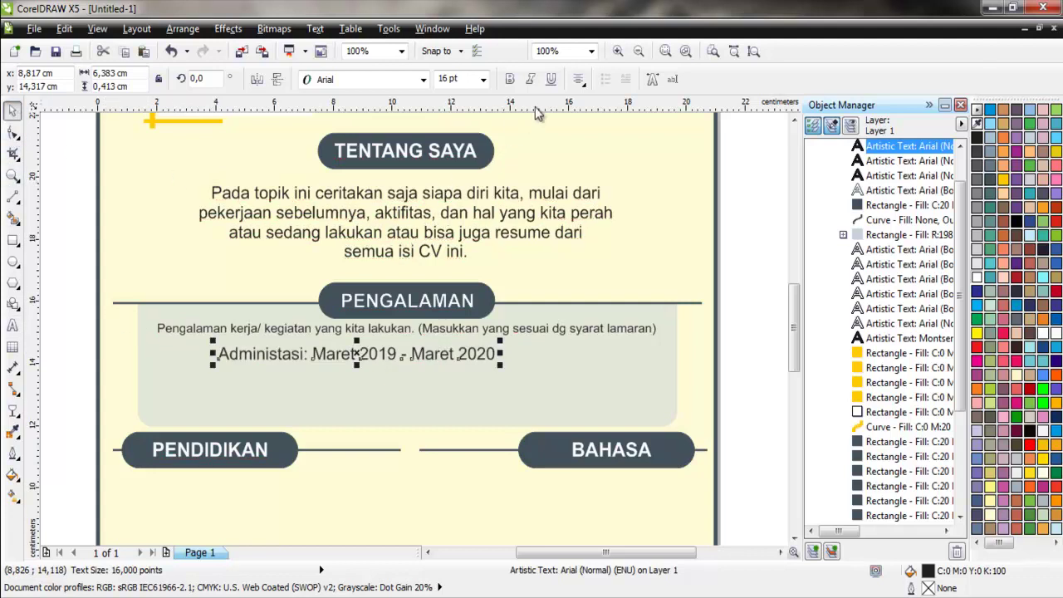
left_click(483, 79)
left_click(462, 200)
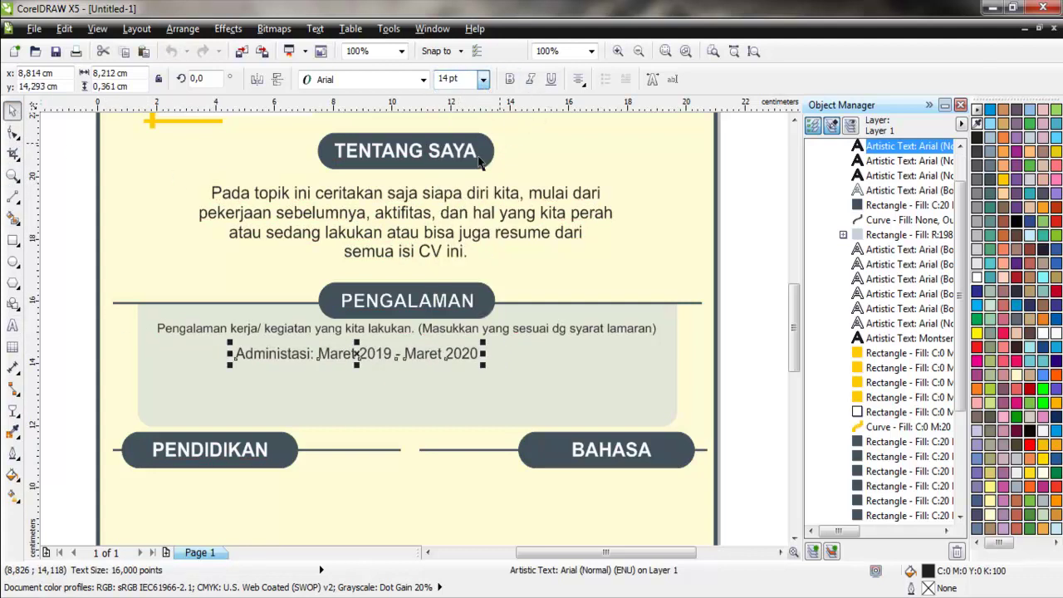
left_click(510, 78)
left_click_drag(341, 353, 266, 352)
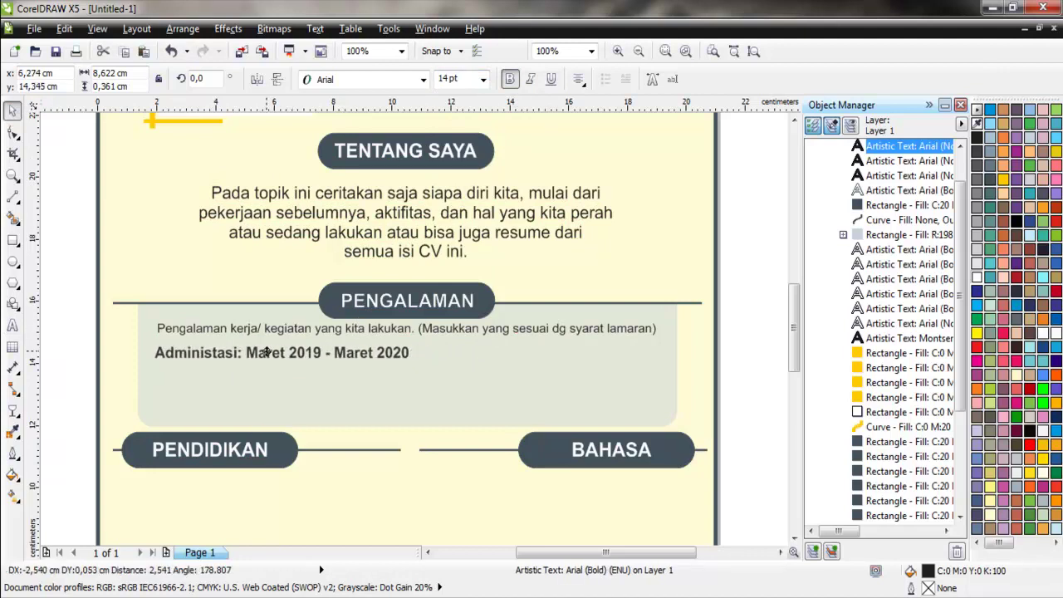
left_click_drag(266, 352, 270, 390)
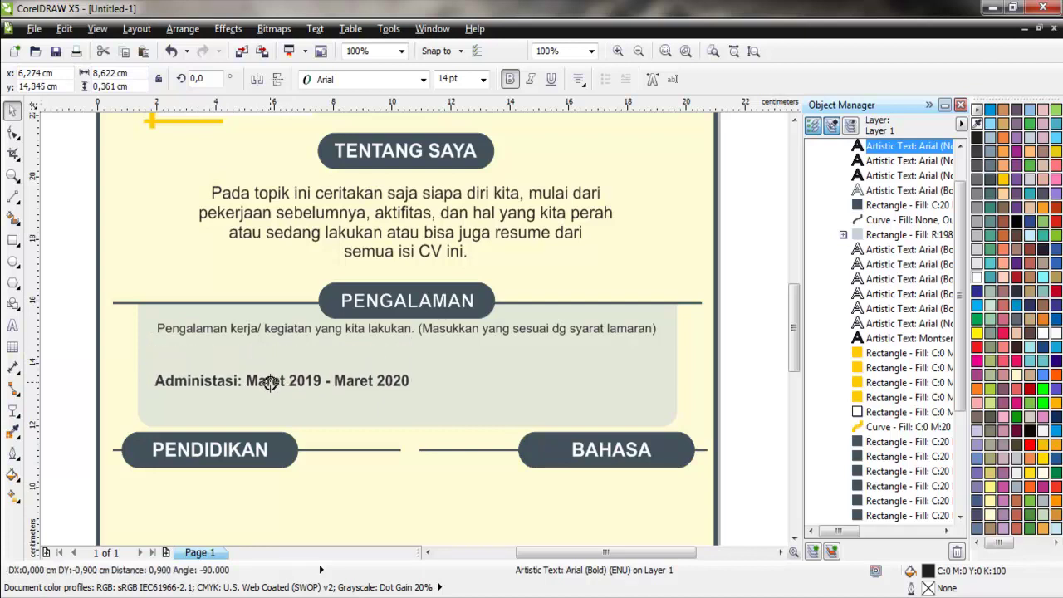
Duplicate the entry below, set both to 12 pt, and left-align with the instruction sentence
right_click(270, 389)
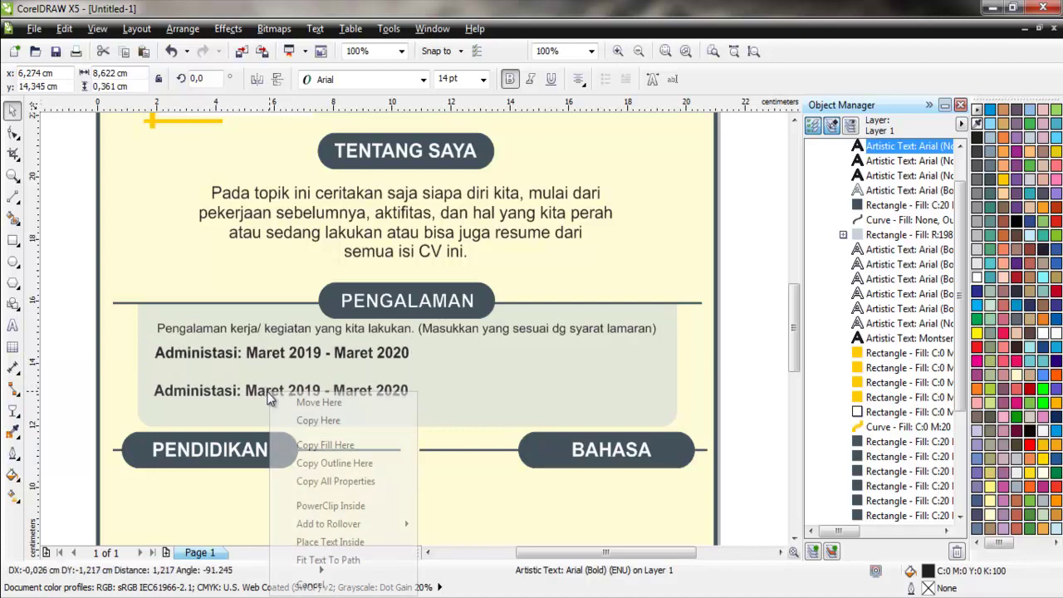
left_click(299, 419)
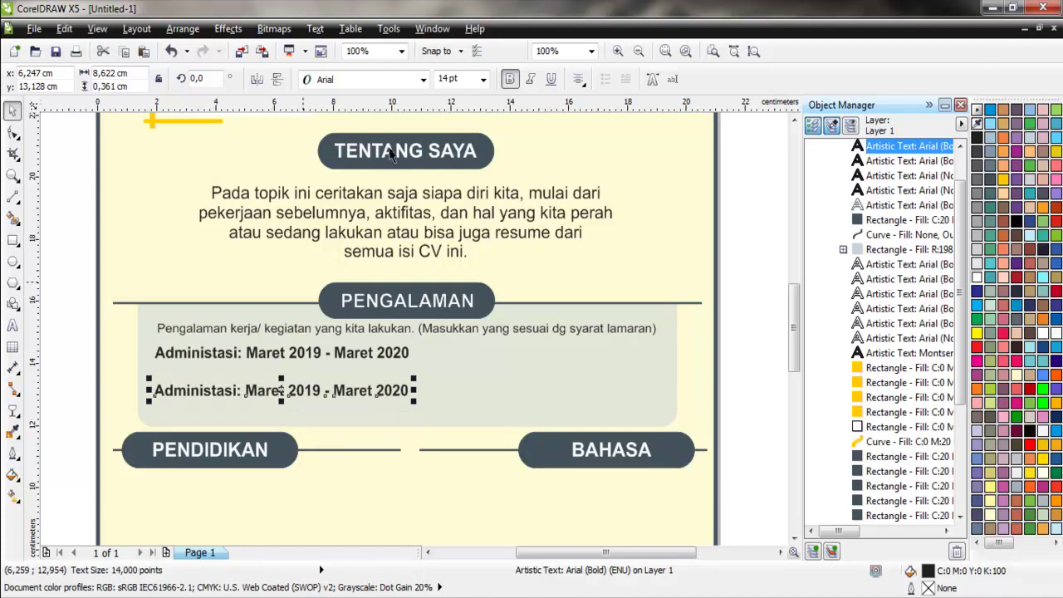
left_click(483, 79)
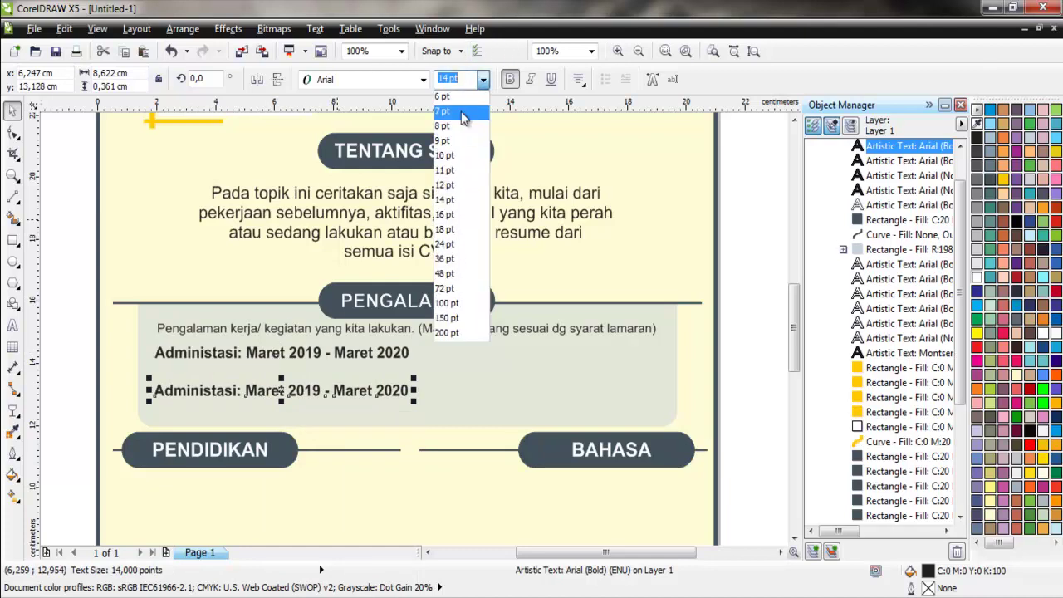
left_click(444, 184)
left_click(341, 355)
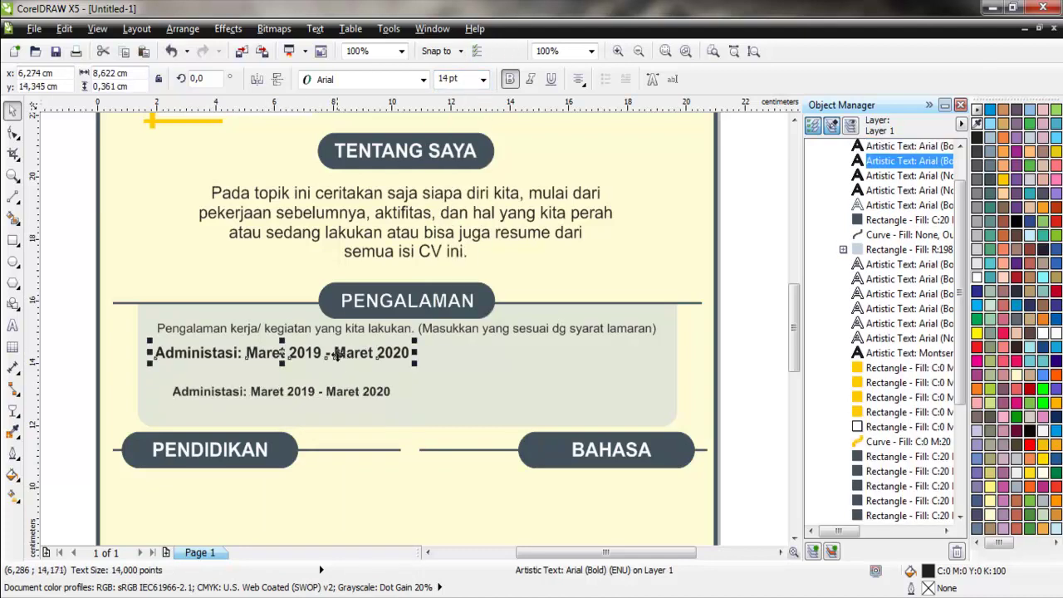
left_click(482, 79)
left_click(444, 182)
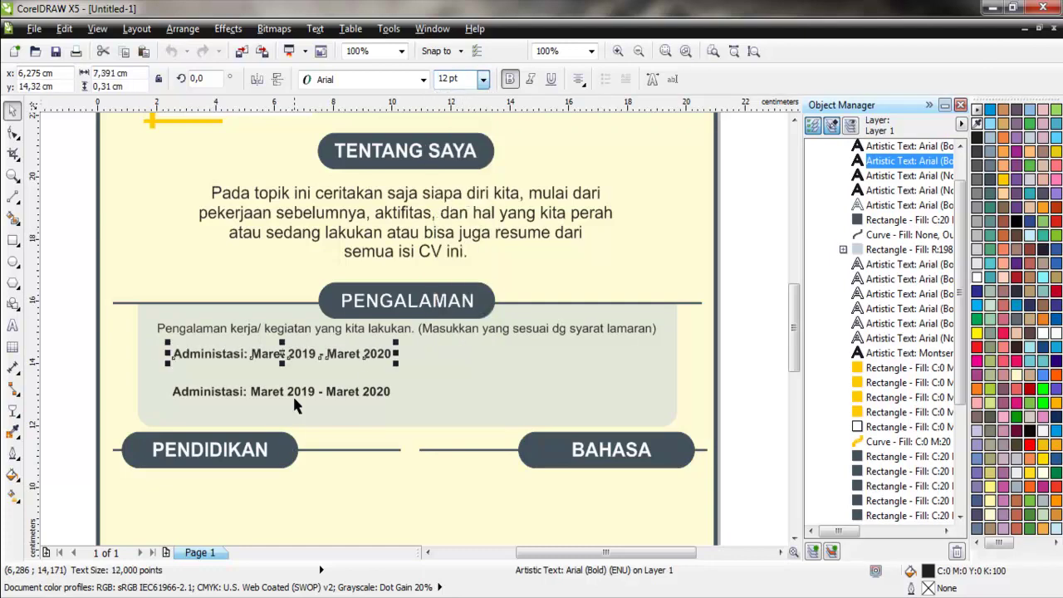
left_click(170, 333, "shift")
key("l")
Left-align the two entries and copy them into a right-hand column
left_click(190, 396)
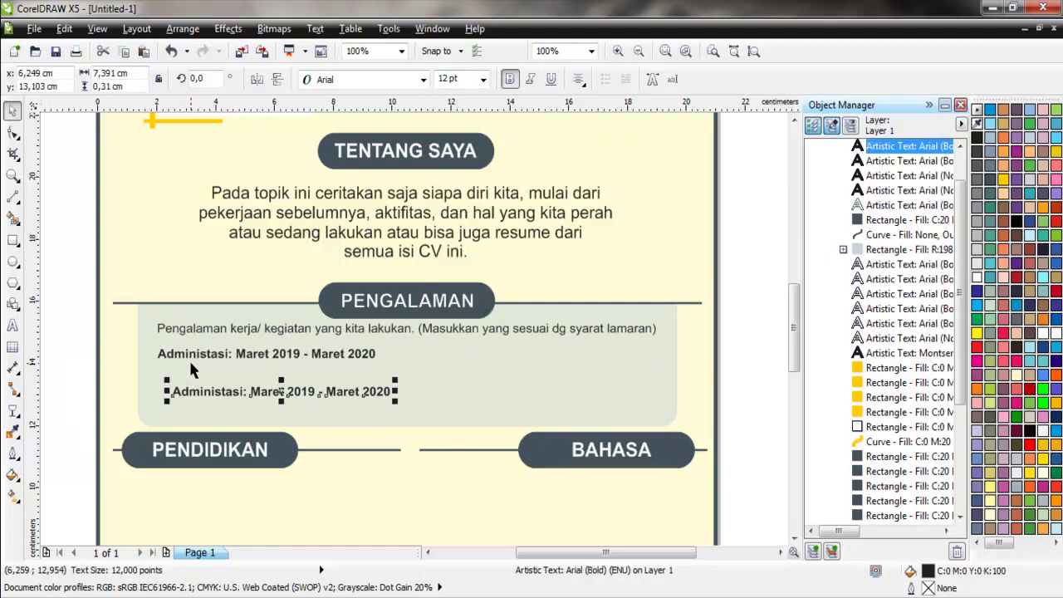
left_click(189, 356, "shift")
key("l")
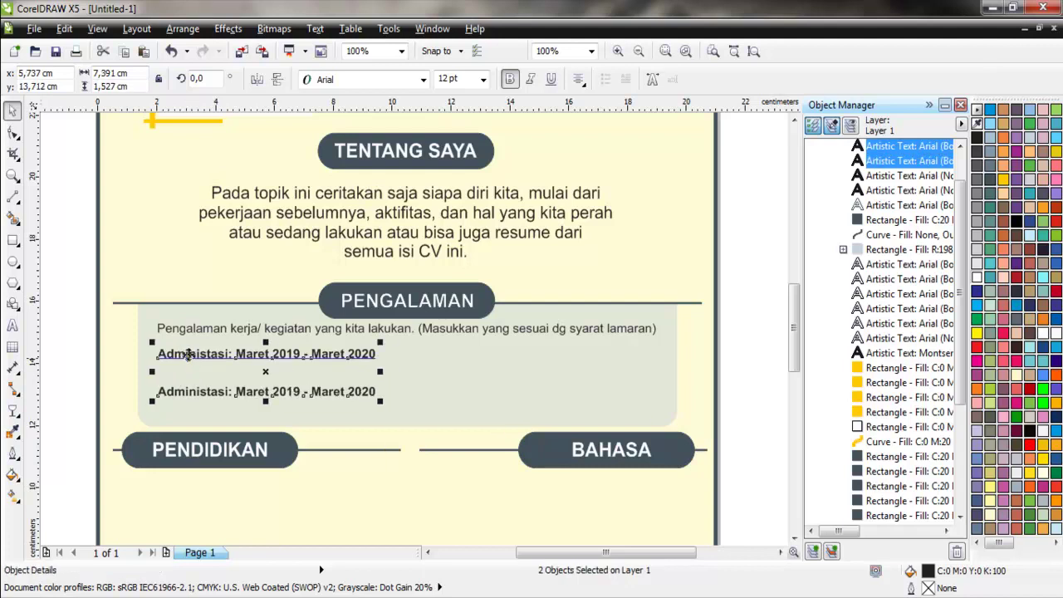
left_click_drag(192, 356, 480, 358)
left_click(502, 389)
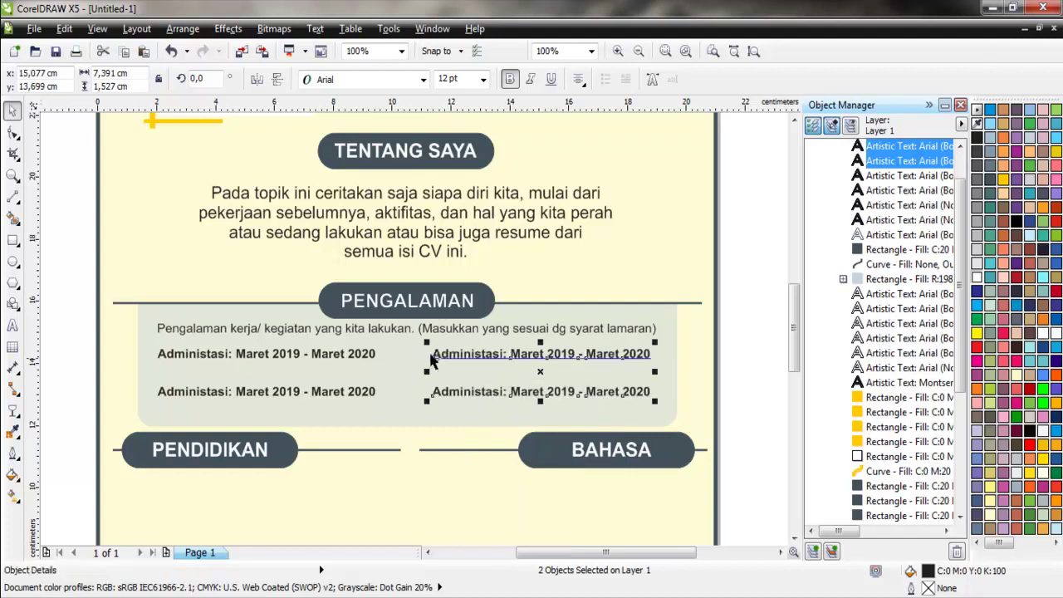
left_click(442, 358)
left_click(443, 358)
left_click(266, 353, "shift")
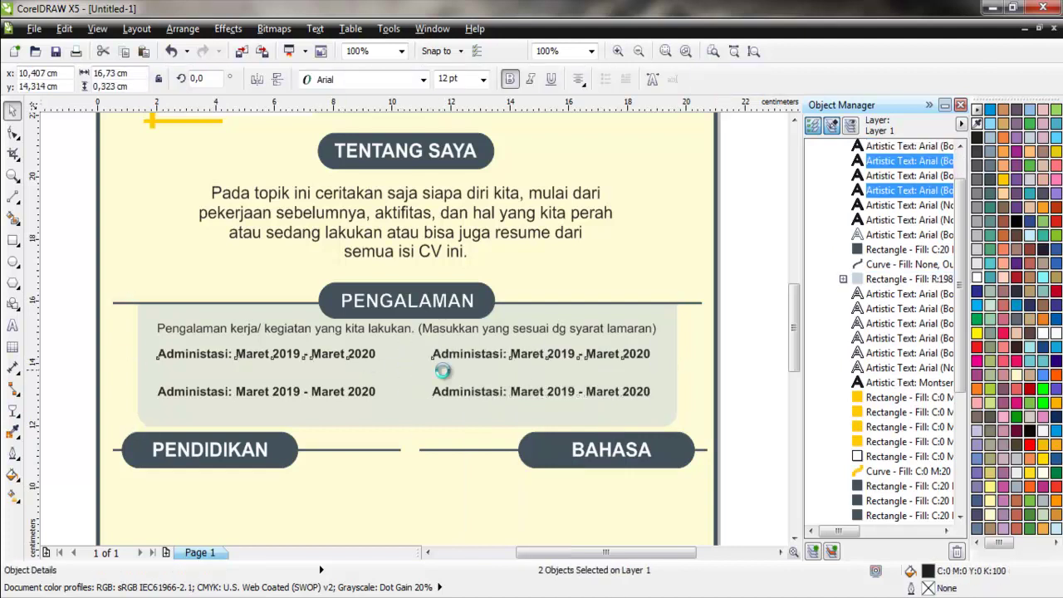
left_click(446, 397)
left_click(349, 392, "shift")
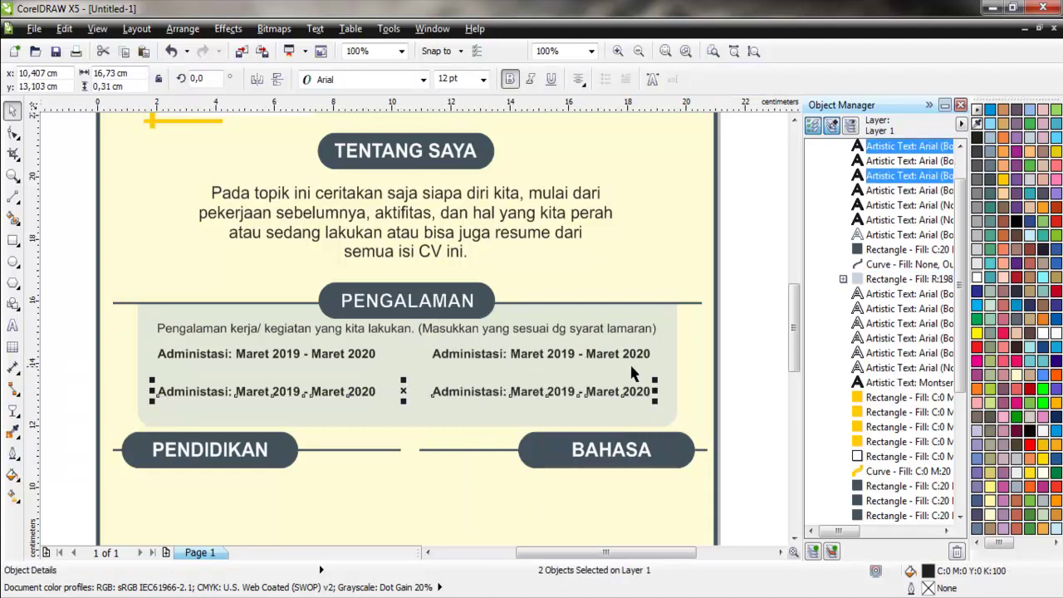
left_click(734, 379)
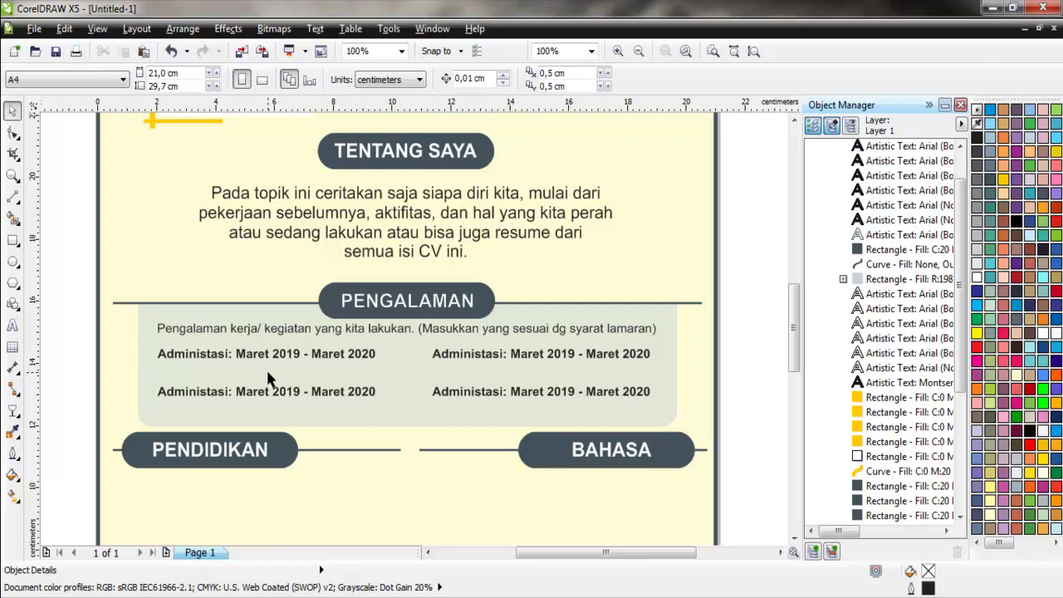
Replace 'Administasi' with 'Promotor:' in the lower-left entry
double_click(175, 398)
left_click_drag(158, 391, 225, 392)
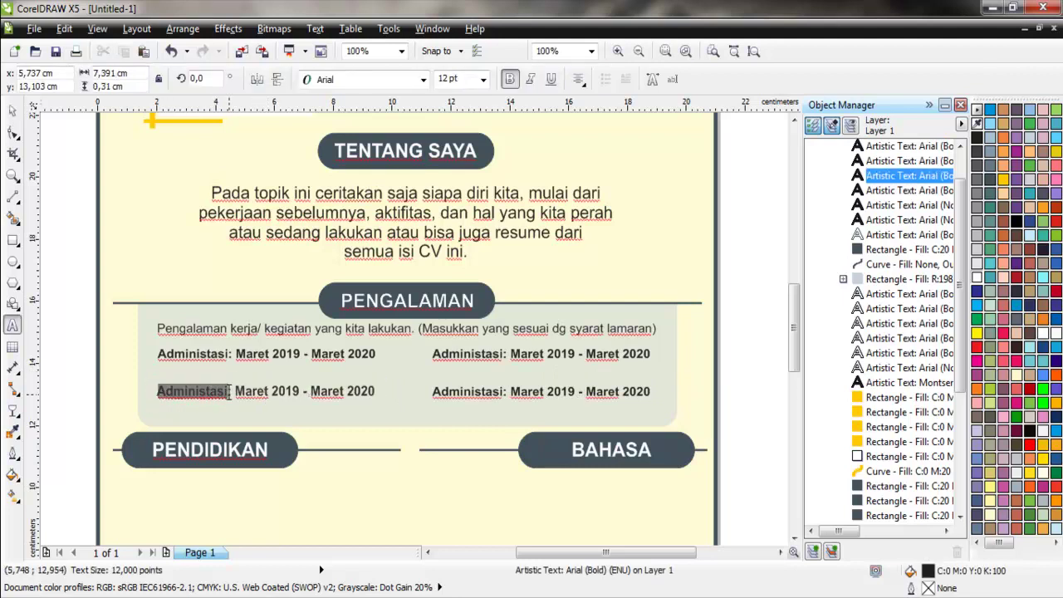
type("Promo")
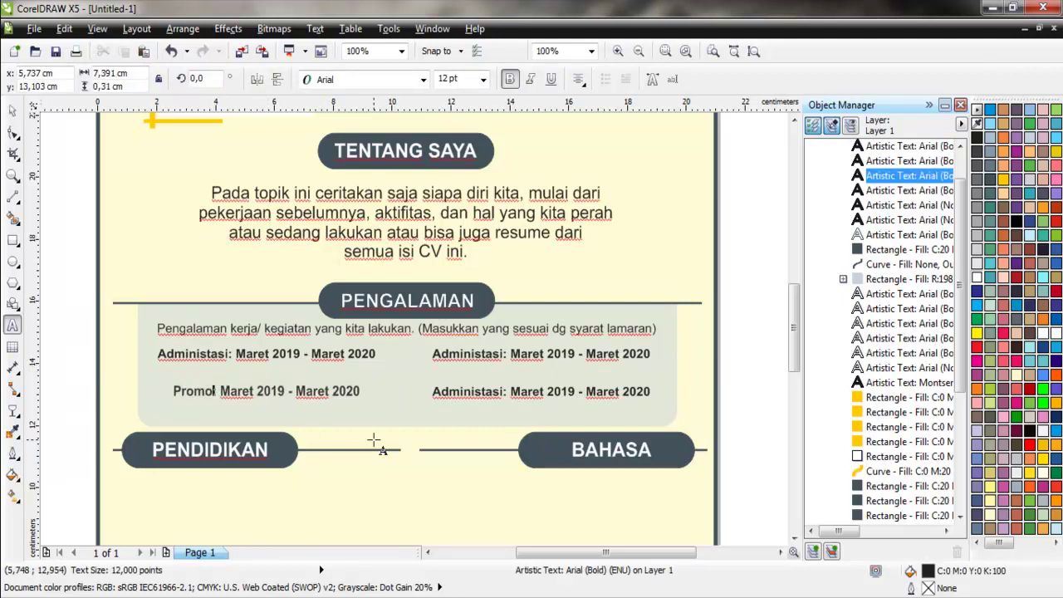
type("si")
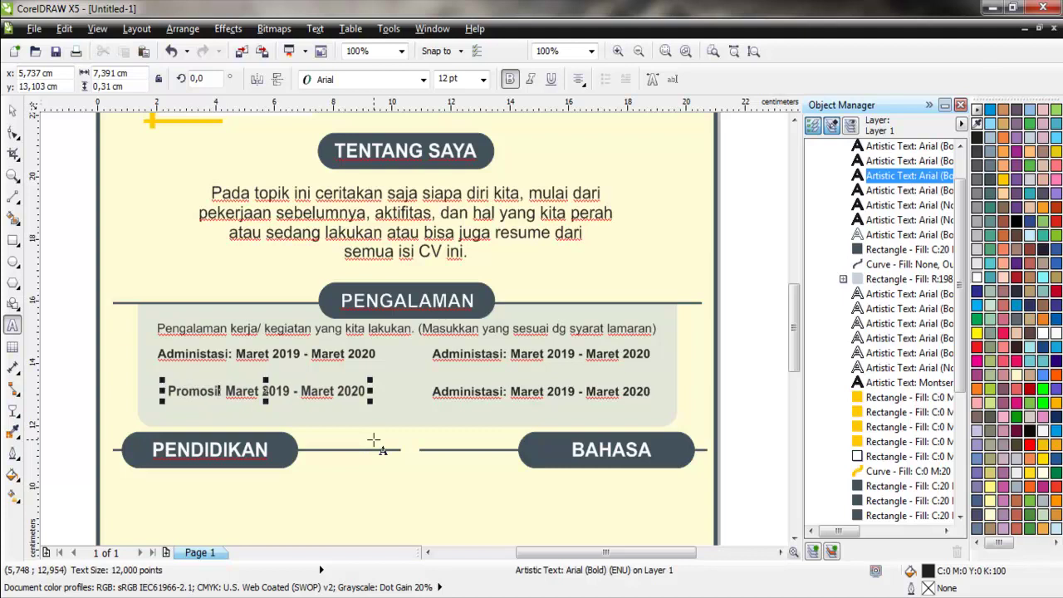
key("BackSpace")
key("BackSpace")
type("tor:")
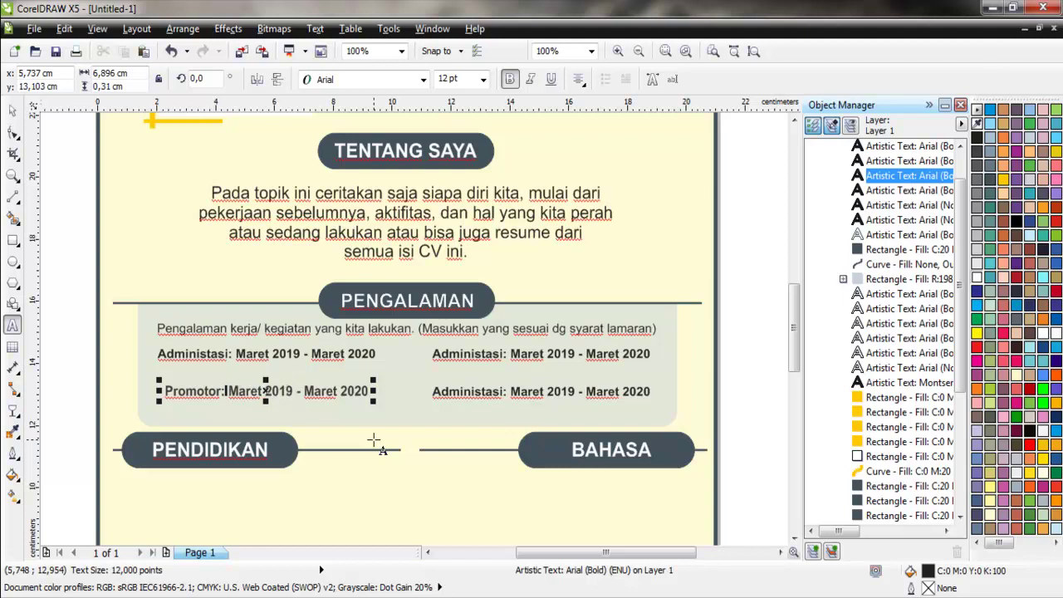
Change the Promotor entry's dates to Maret 2017 - Maret 2019
key("Right")
key("Right")
key("Right")
key("BackSpace")
type("7")
key("shift+End")
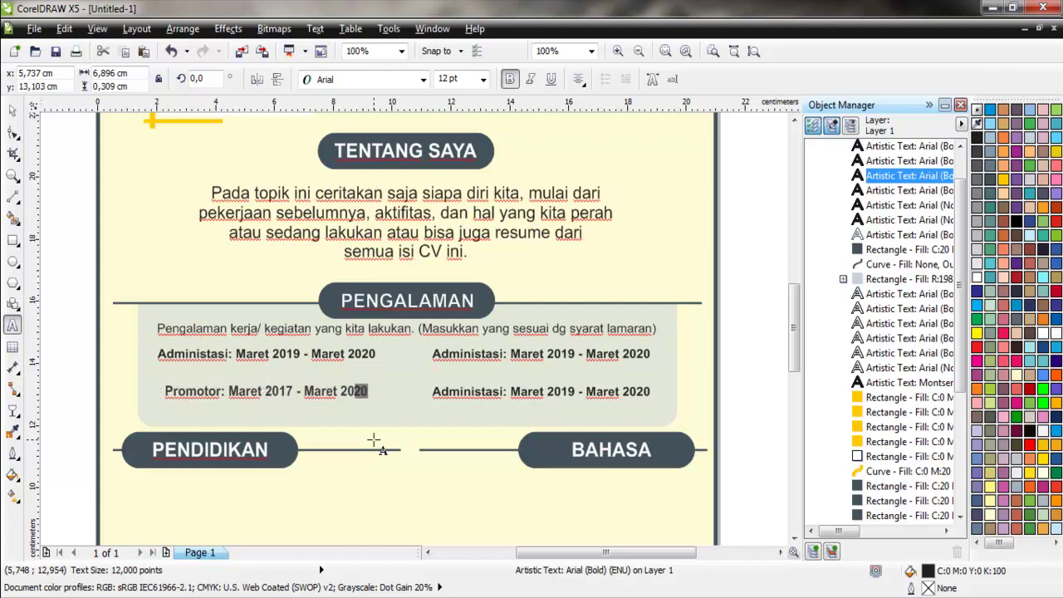
type("2019")
key("BackSpace")
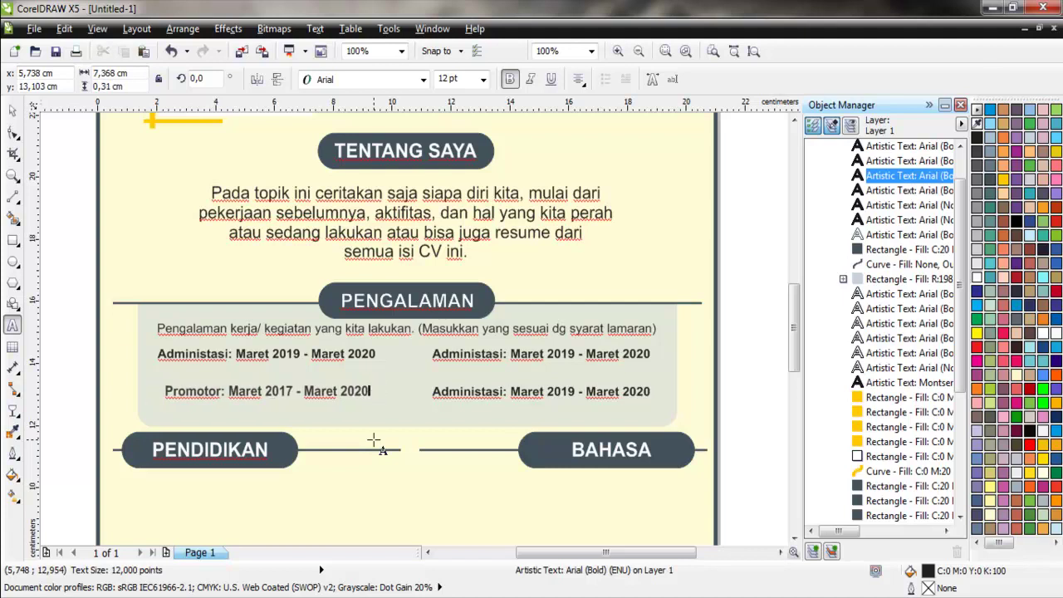
key("BackSpace")
key("BackSpace")
type("19")
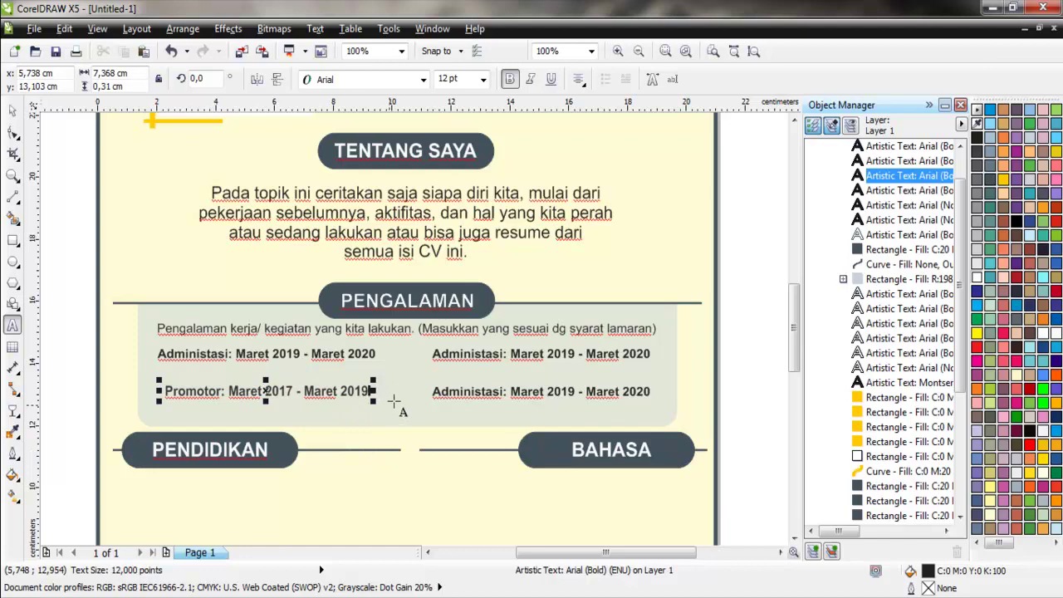
scroll(149, 397, "up", 1)
Left-align the Promotor entry with the Administasi line
key("ctrl+space")
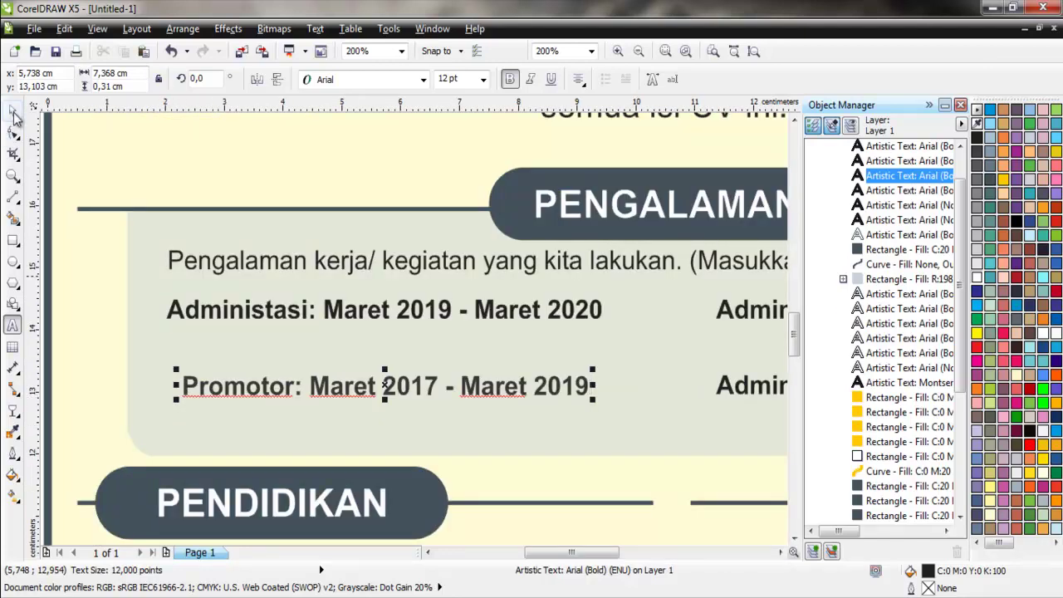
left_click(181, 322, "shift")
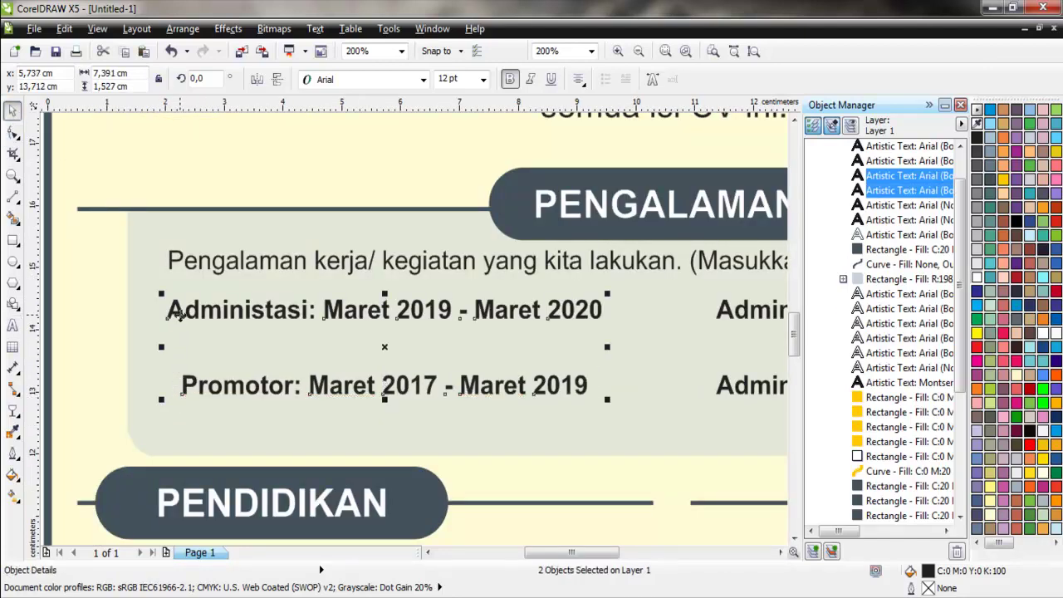
key("l")
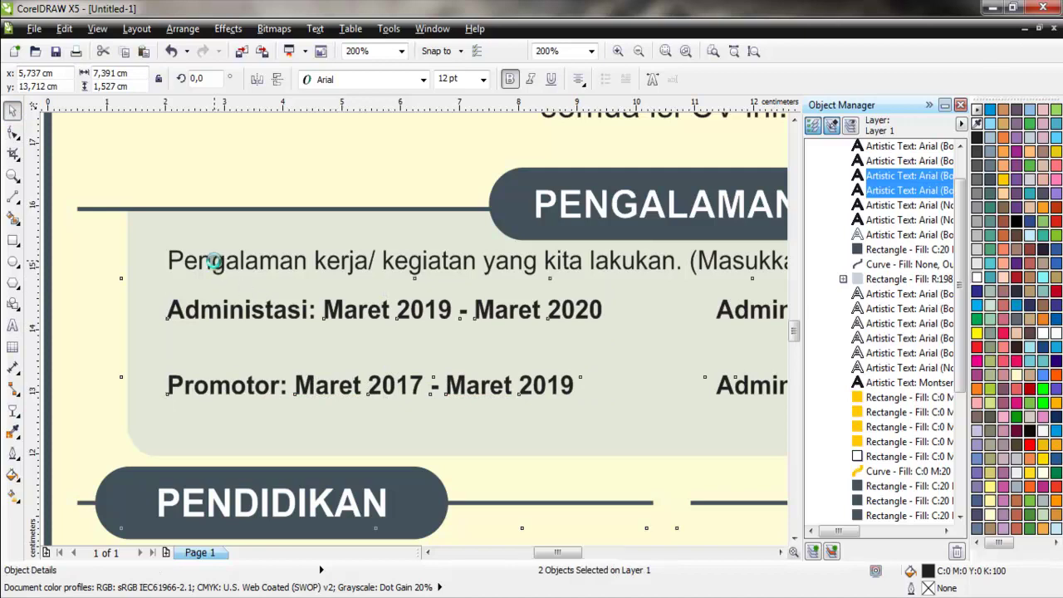
Place a copy of the Pengalaman kerja line below Administasi
scroll(214, 266, "up", 1)
left_click_drag(215, 266, 217, 426)
right_click(217, 426)
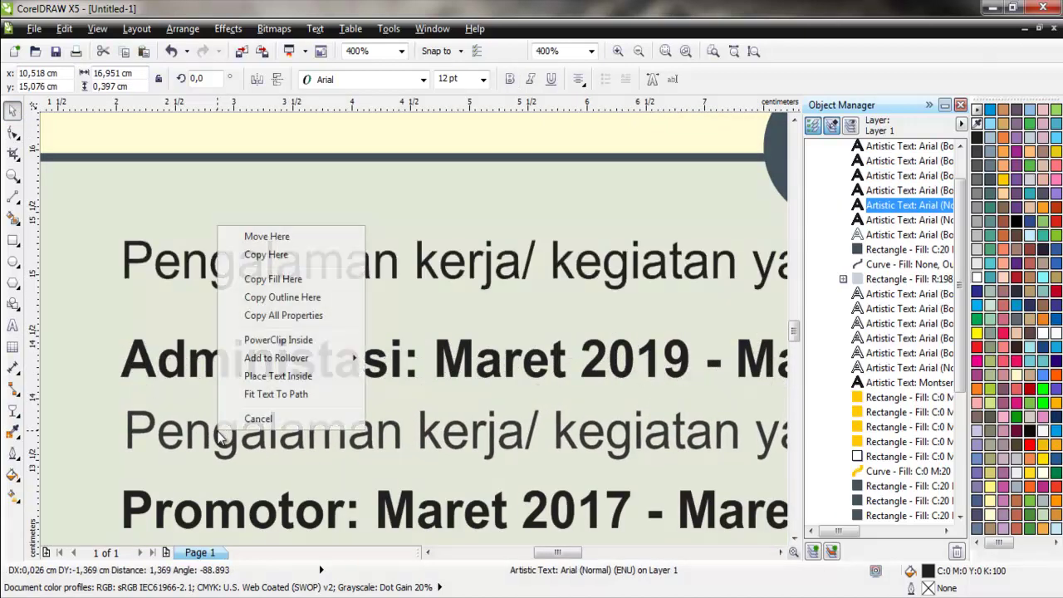
left_click(251, 251)
scroll(252, 252, "down", 2)
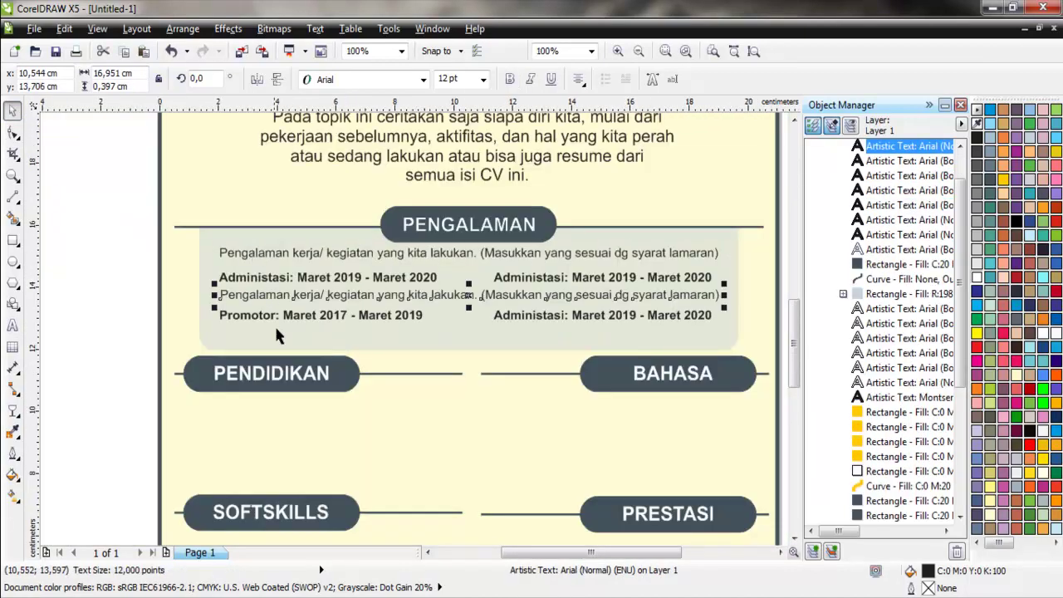
scroll(230, 290, "up", 1)
Retype the copy as 'Penjelasan singkat menngenai jobdes nya' and left-align it with Administasi
double_click(226, 301)
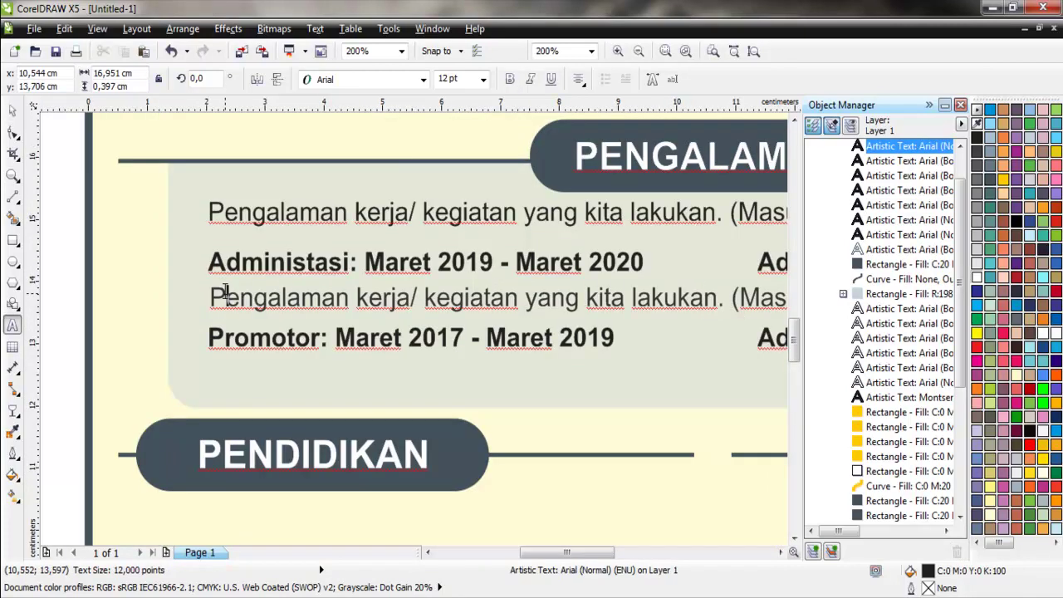
key("ctrl+a")
type("Pe")
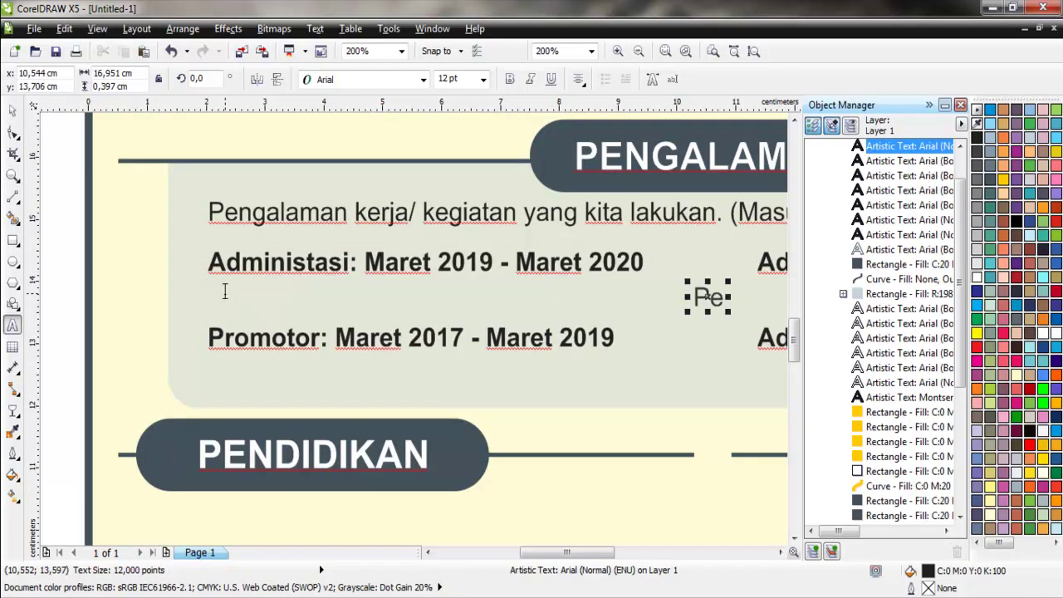
type("njelasan singk")
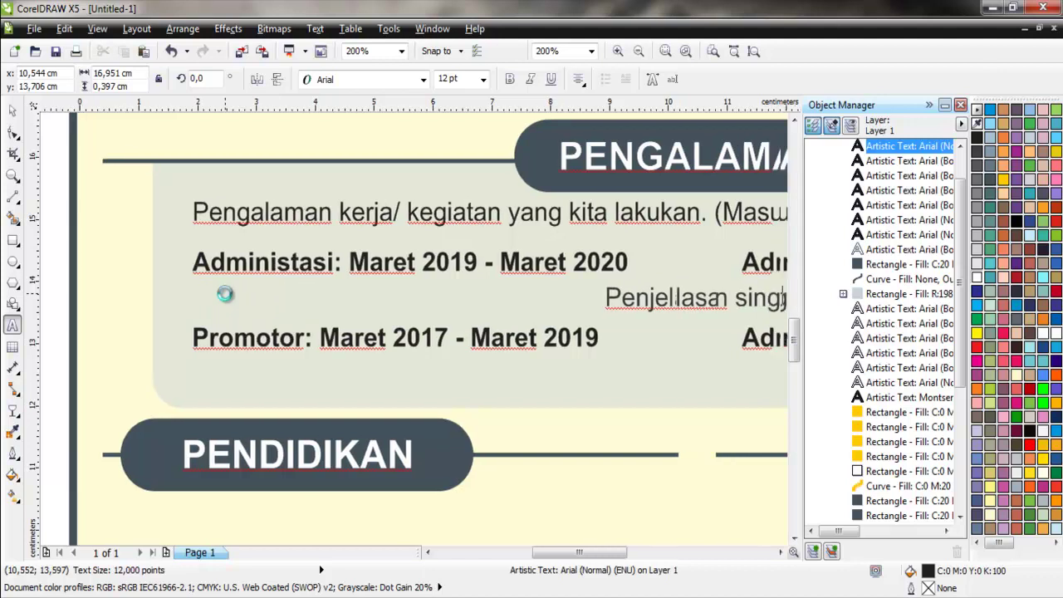
type("at menngenai")
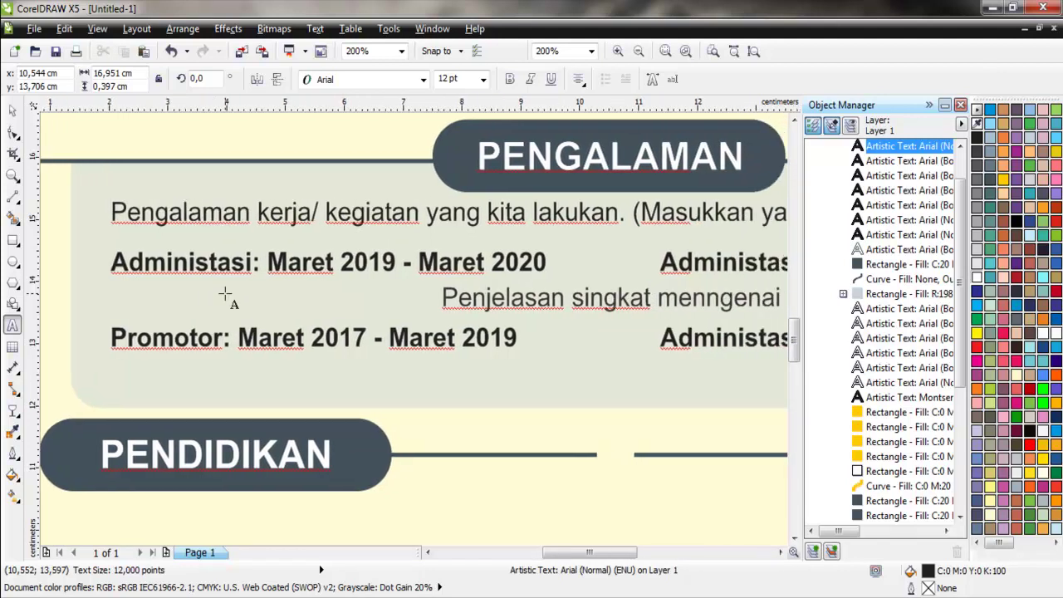
type(" job")
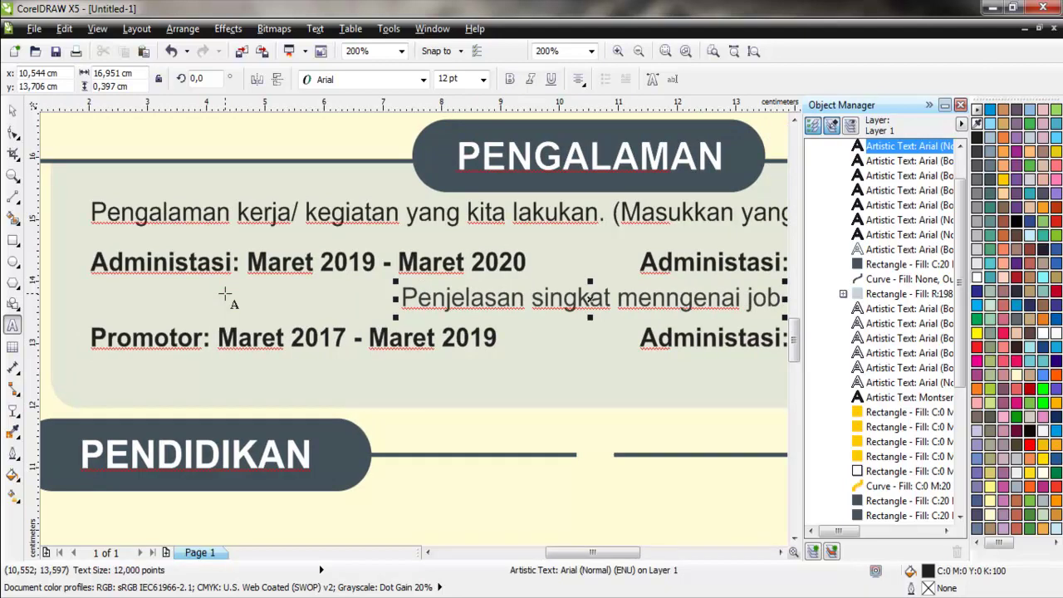
type("dis")
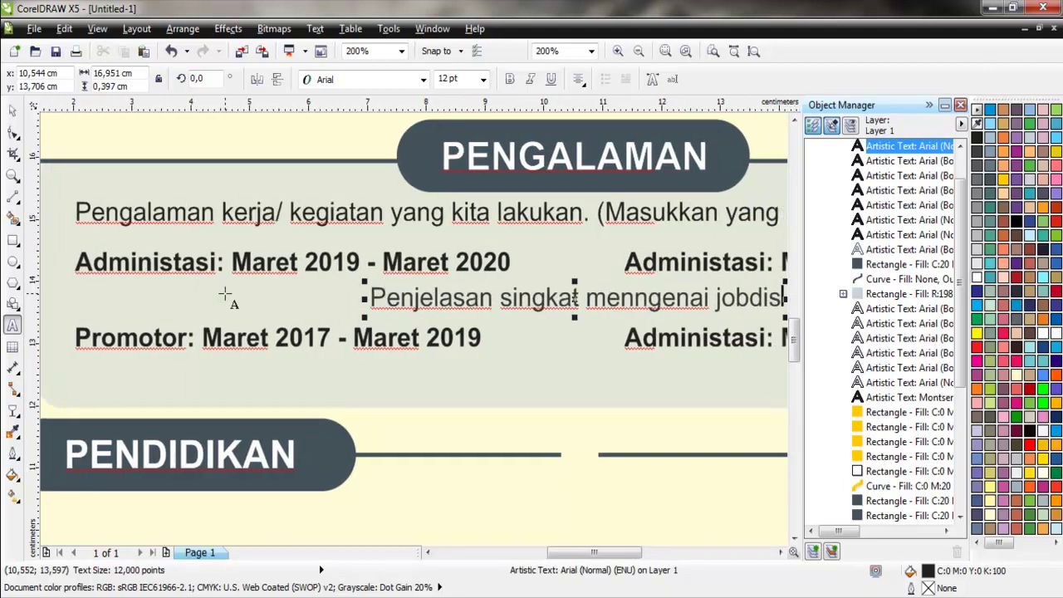
key("BackSpace")
key("BackSpace")
type("es")
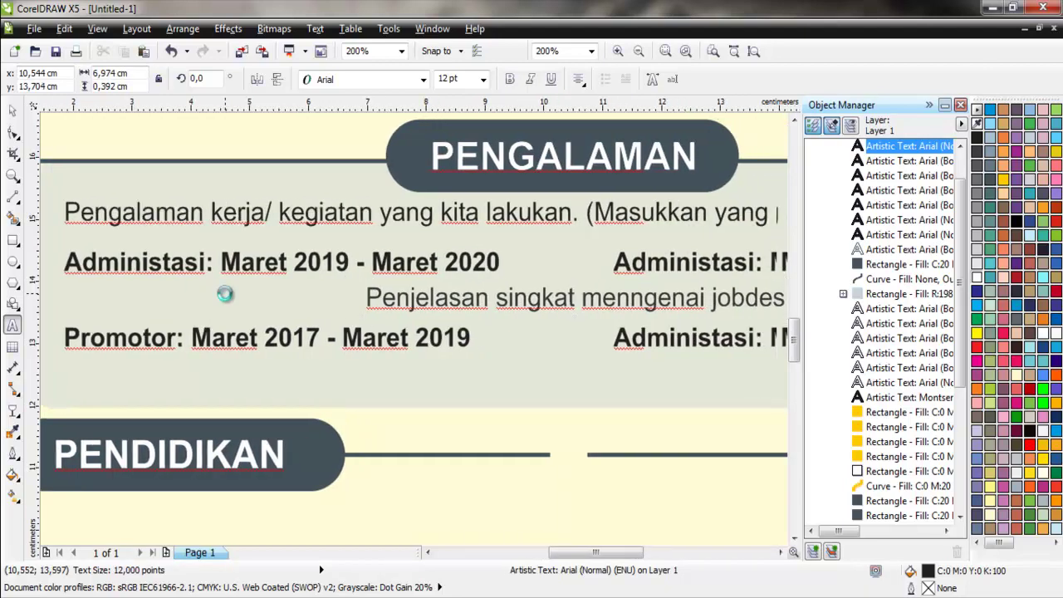
type(" nya")
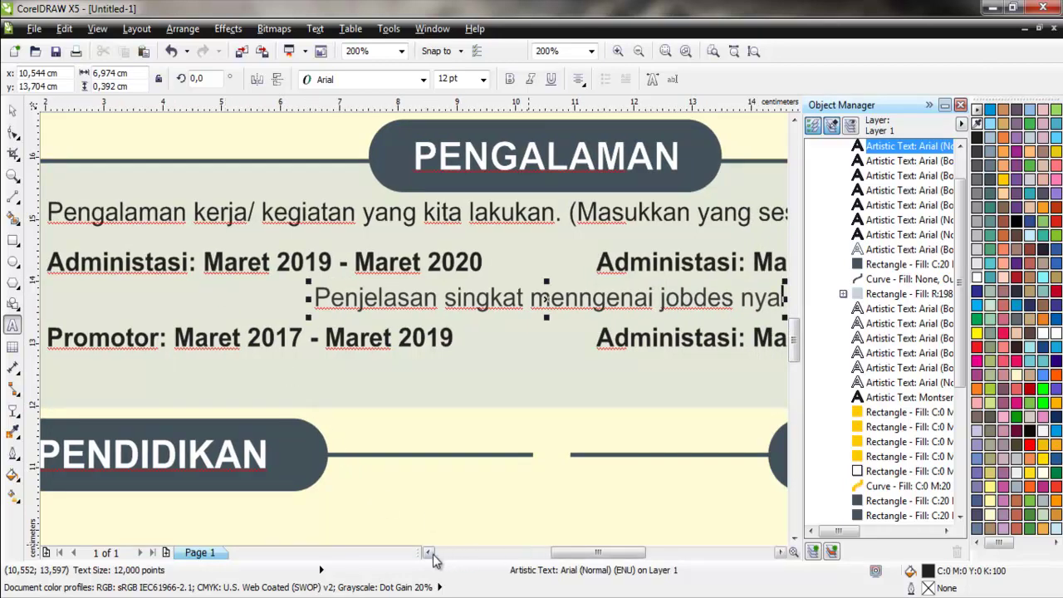
left_click(428, 552)
left_click(13, 109)
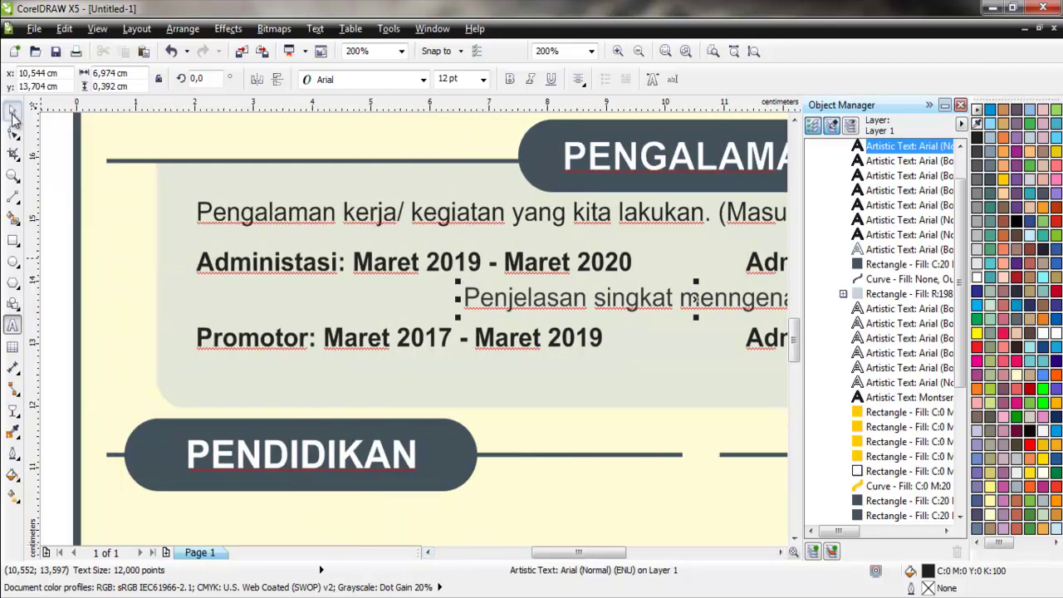
left_click(222, 259, "shift")
key("l")
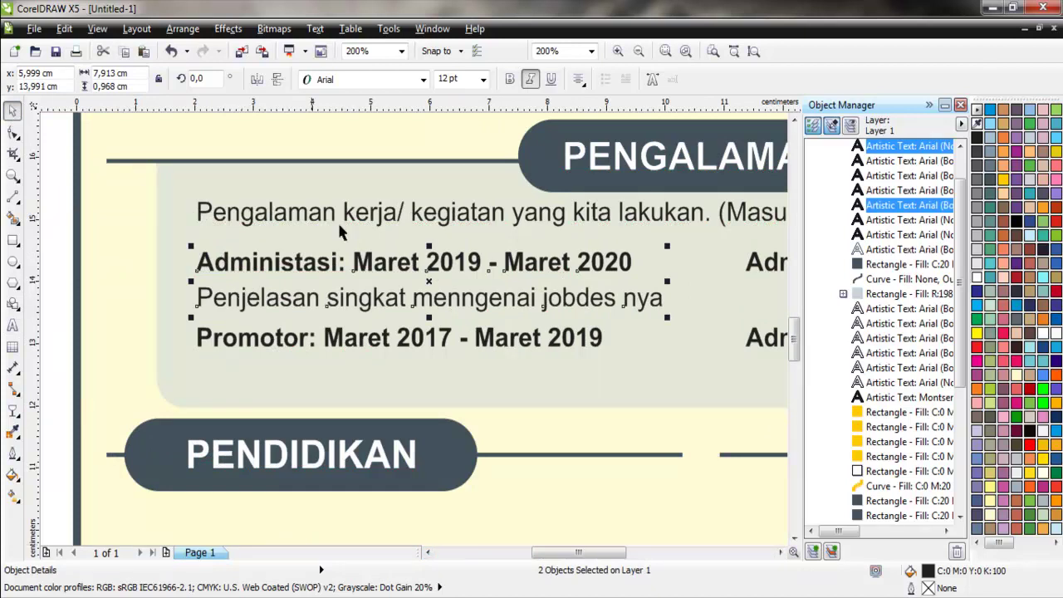
left_click(63, 277)
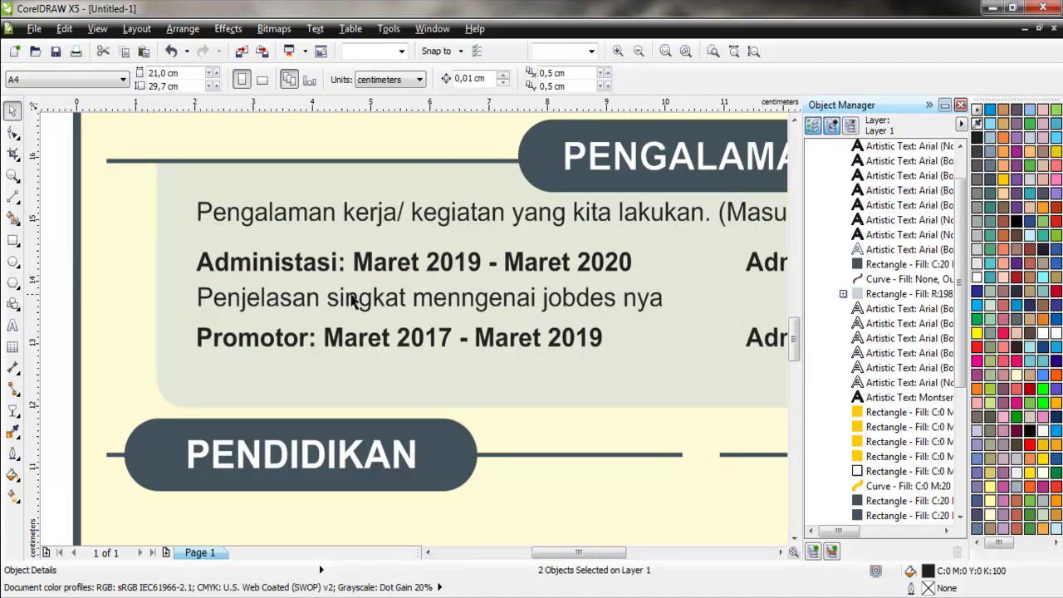
Correct the description to 'Penjelasan singkat mengenai tugas kita saat menjabat'
double_click(561, 302)
left_click(475, 297)
key("BackSpace")
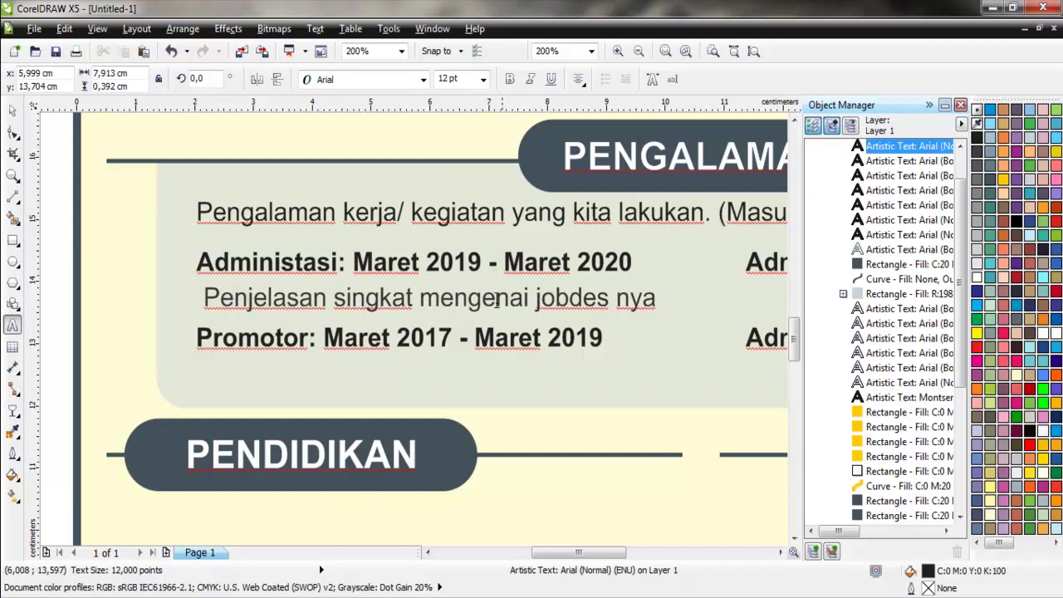
left_click_drag(535, 297, 656, 297)
type("t")
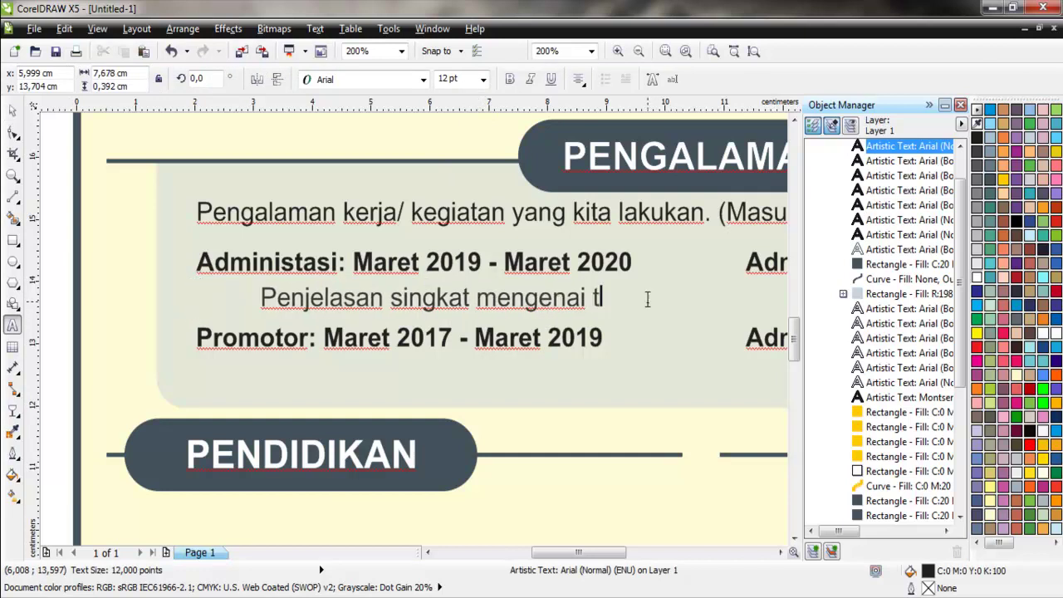
type("ugas kita sa")
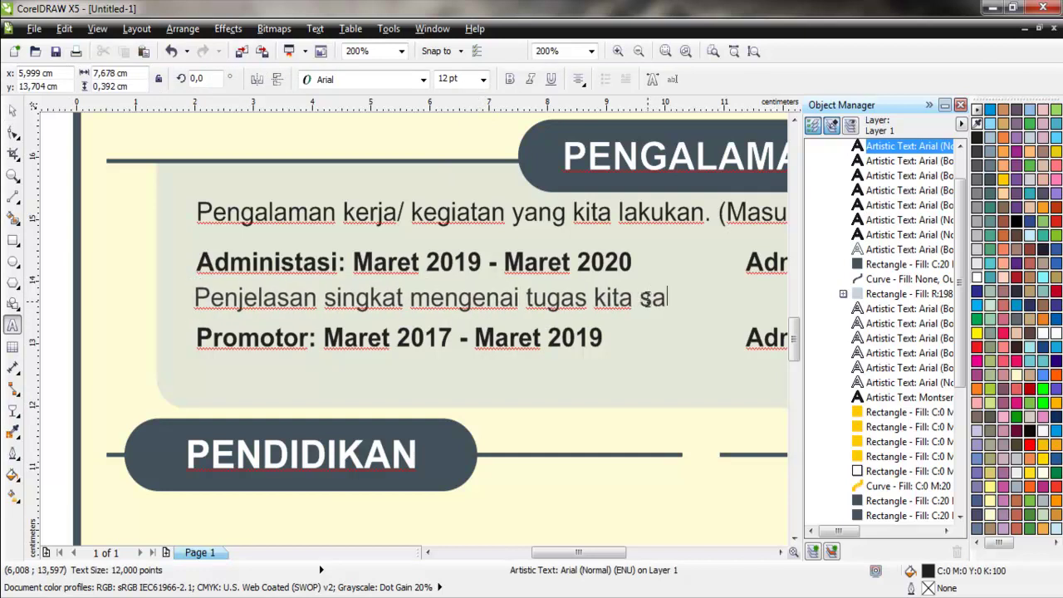
type("at meja")
key("BackSpace")
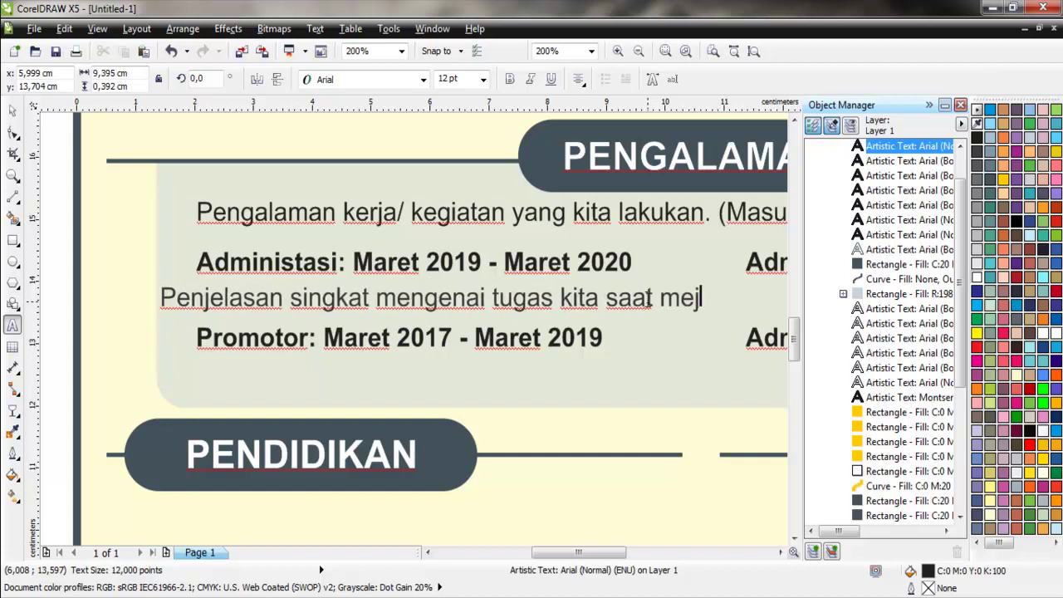
type("njabat")
key("Escape")
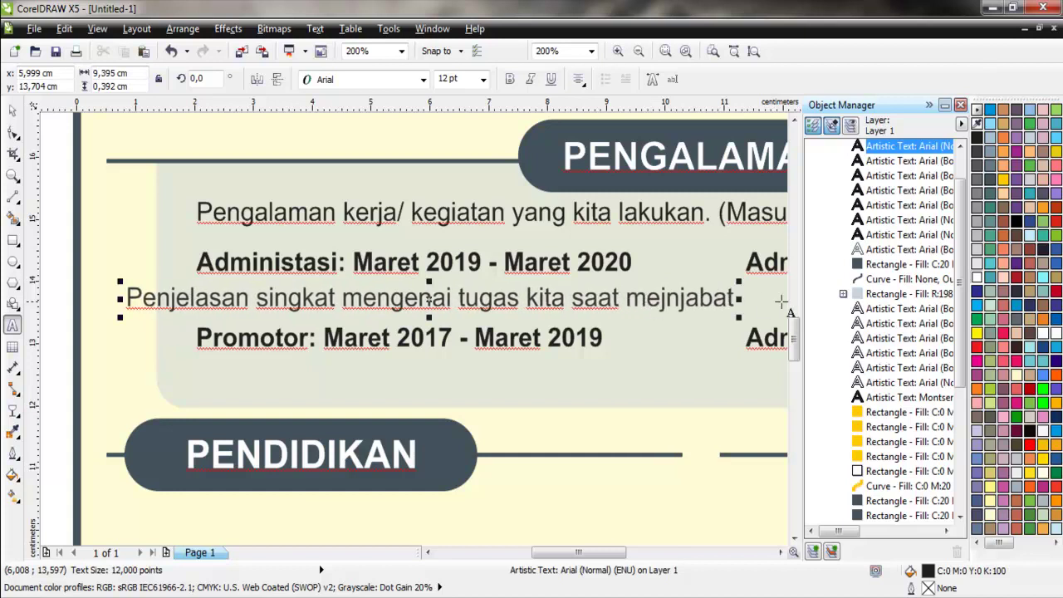
left_click(666, 299)
key("BackSpace")
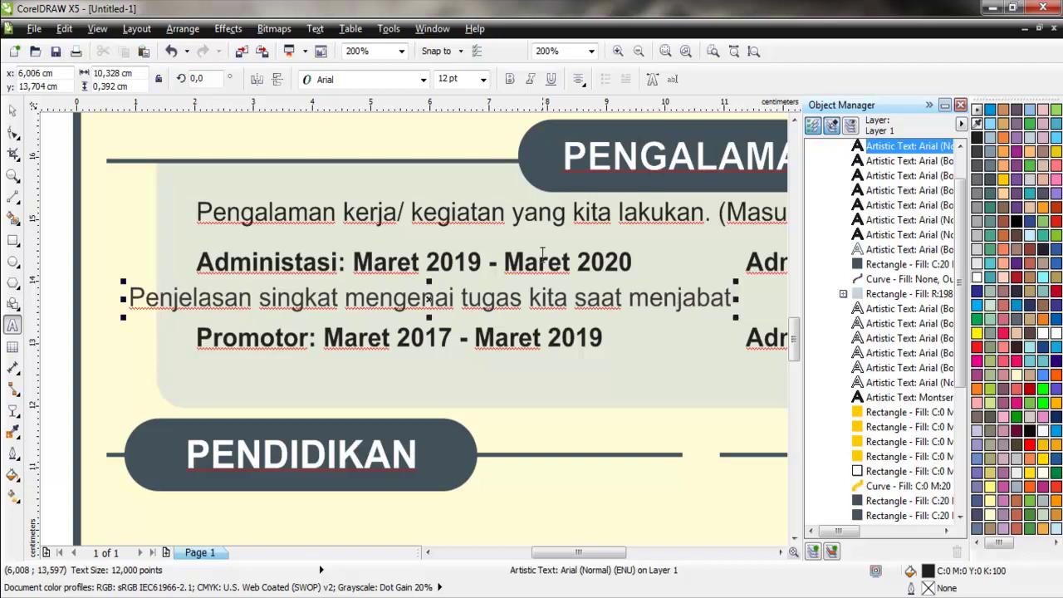
Set the description to 10 pt and left-align it with Administasi
left_click(12, 110)
left_click(482, 79)
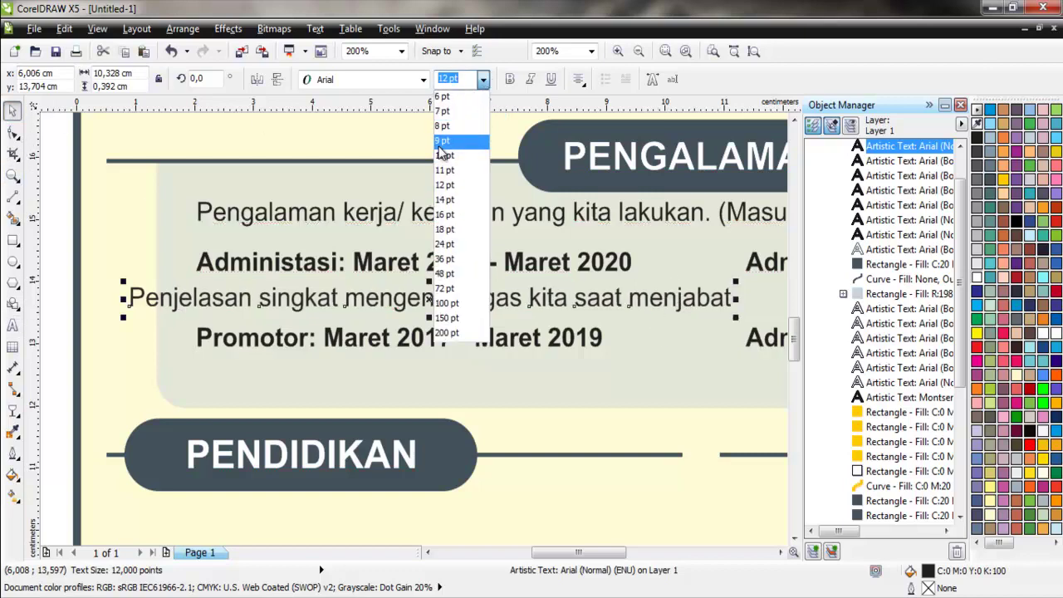
left_click(390, 286)
left_click(483, 78)
left_click(447, 156)
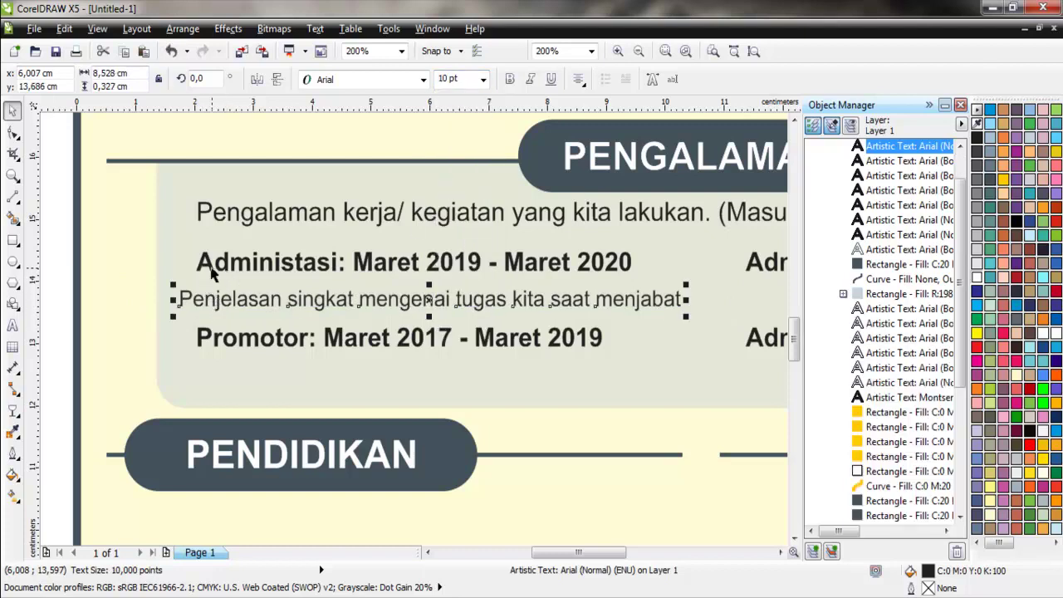
left_click(201, 268, "shift")
key("l")
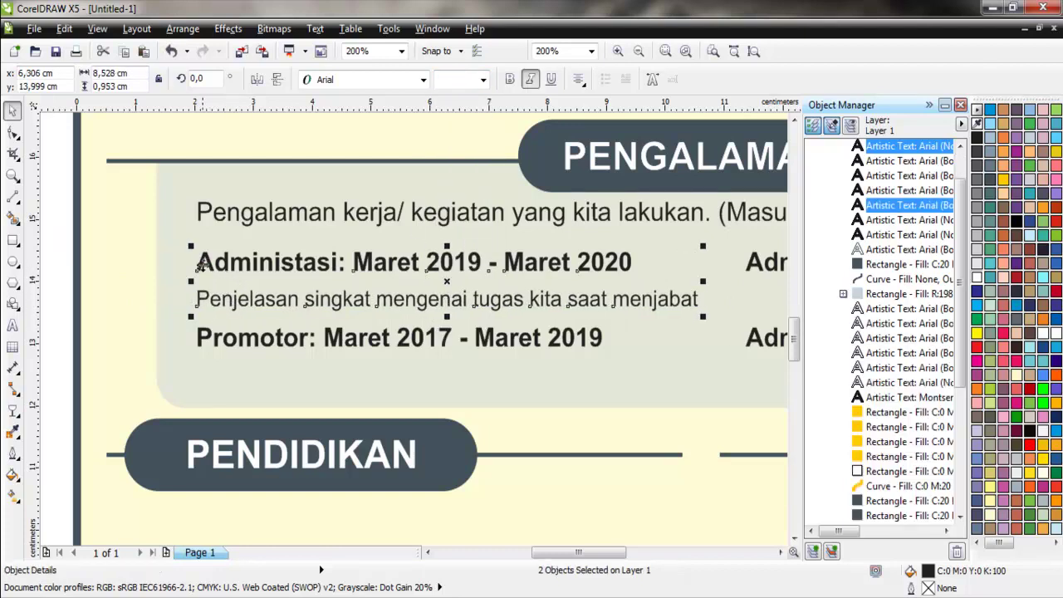
left_click(120, 297)
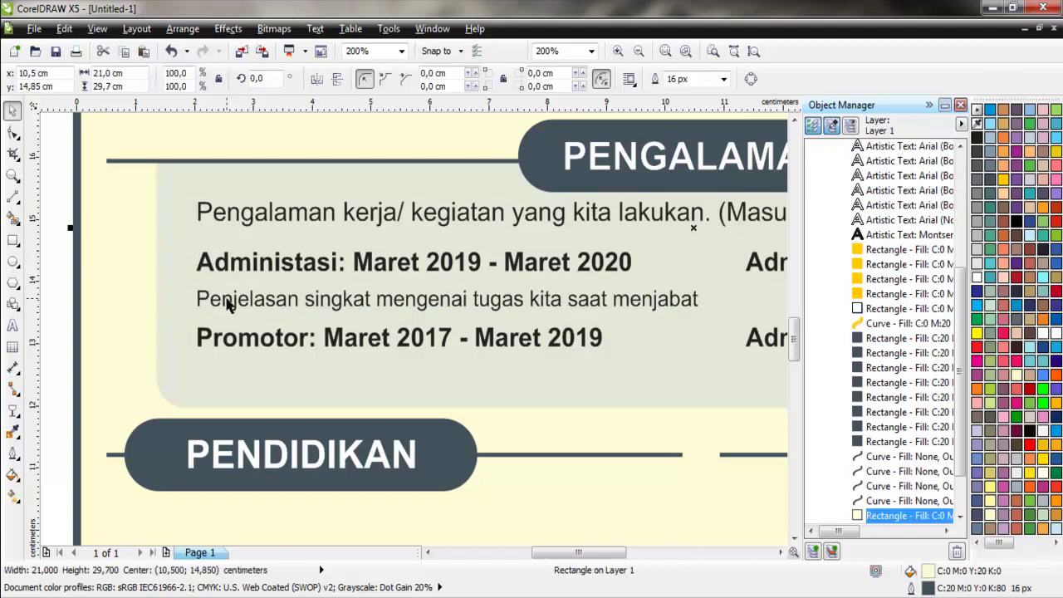
scroll(225, 341, "up", 2)
Copy the description line beneath the Promotor entry
left_click_drag(224, 340, 225, 441)
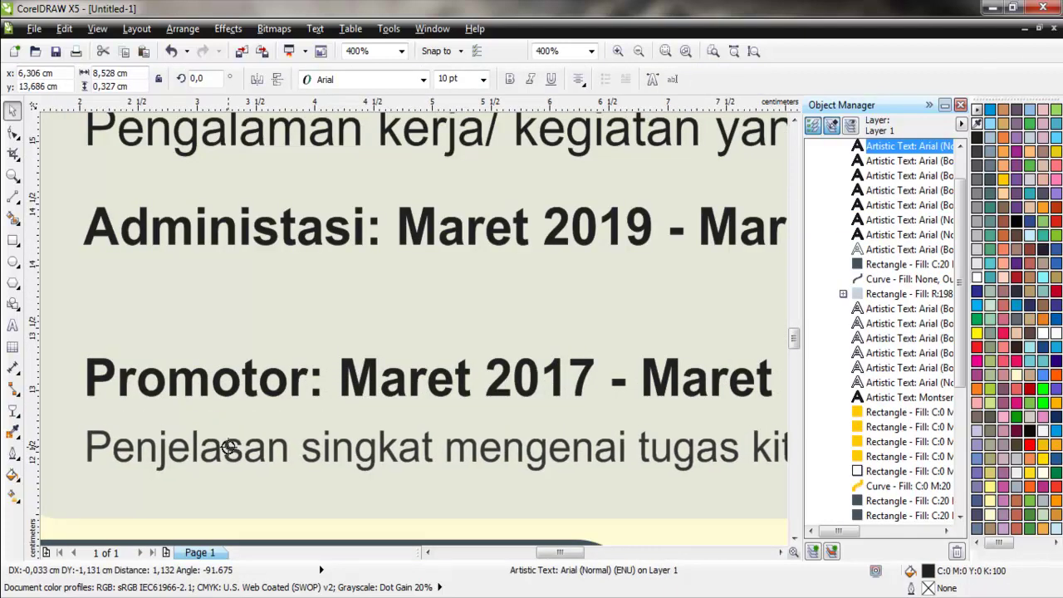
left_click(129, 380, "shift")
scroll(98, 334, "down", 2)
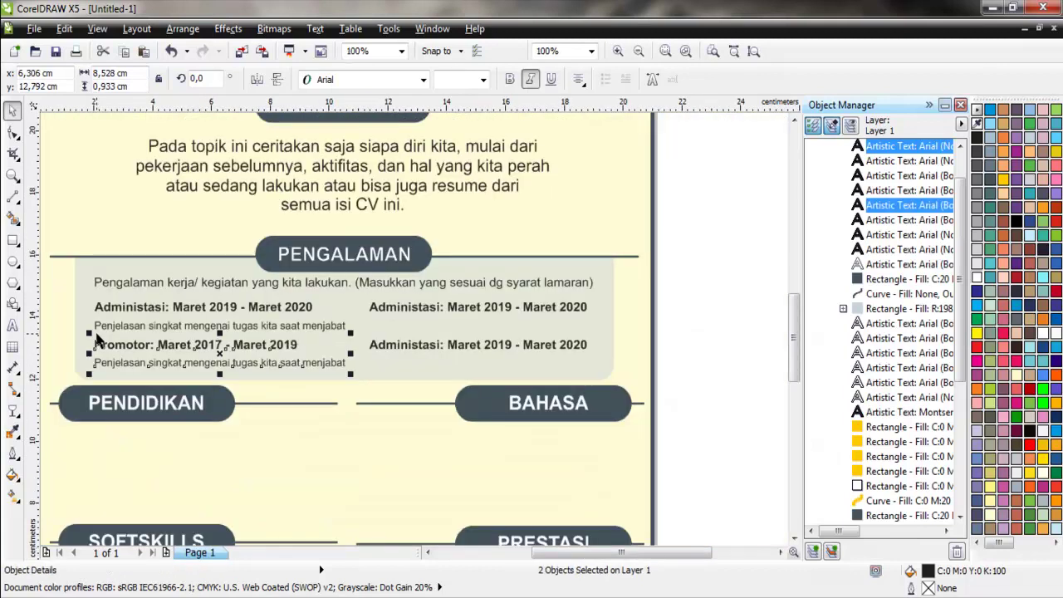
key("Escape")
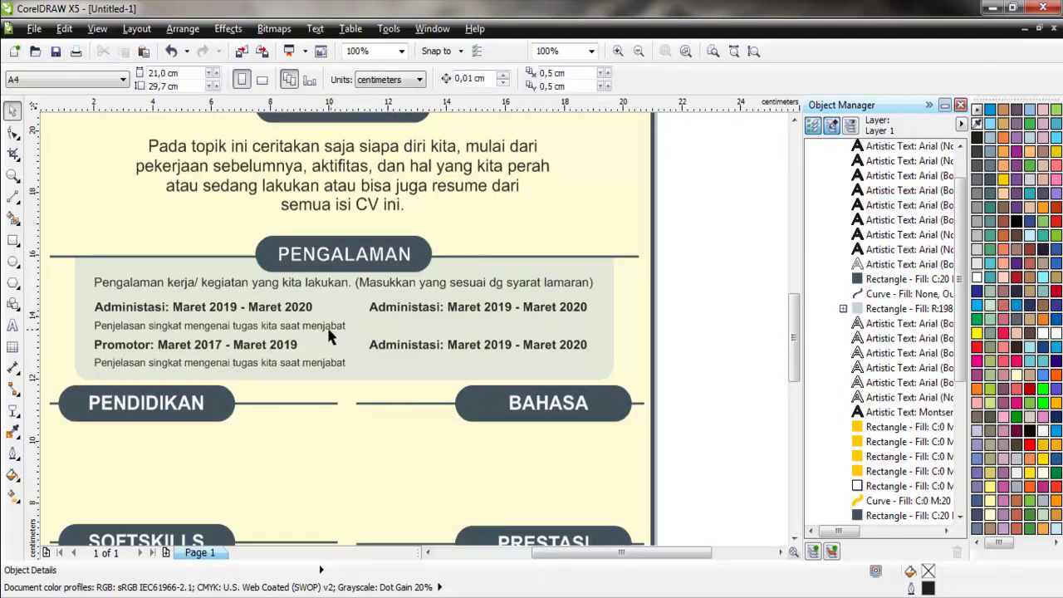
Copy both description lines into the right column under its two entries
left_click(329, 332)
left_click(329, 365, "shift")
left_click_drag(328, 365, 579, 363)
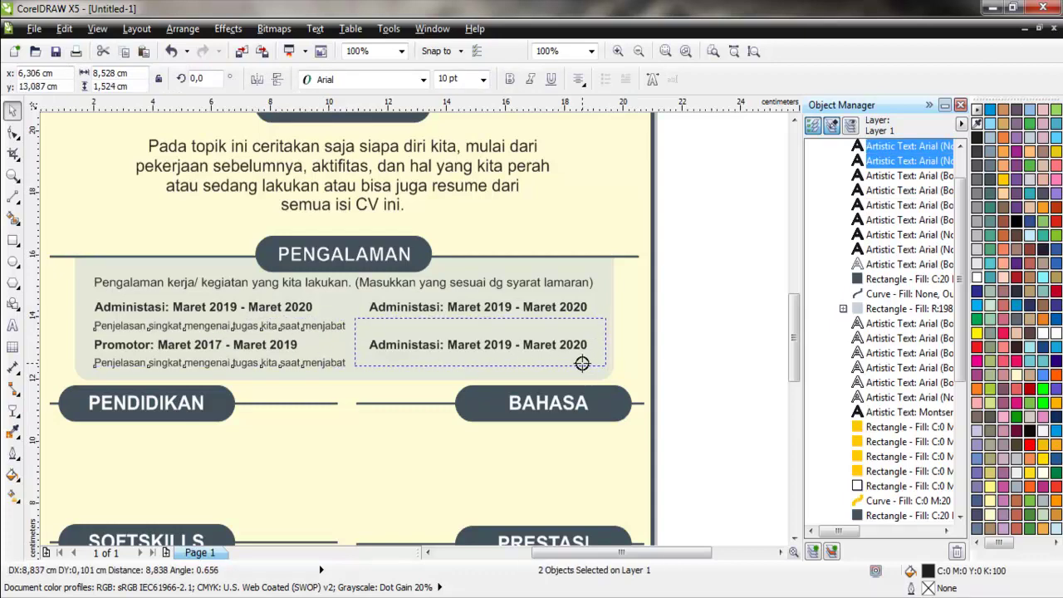
left_click_drag(579, 363, 584, 375)
left_click(618, 396)
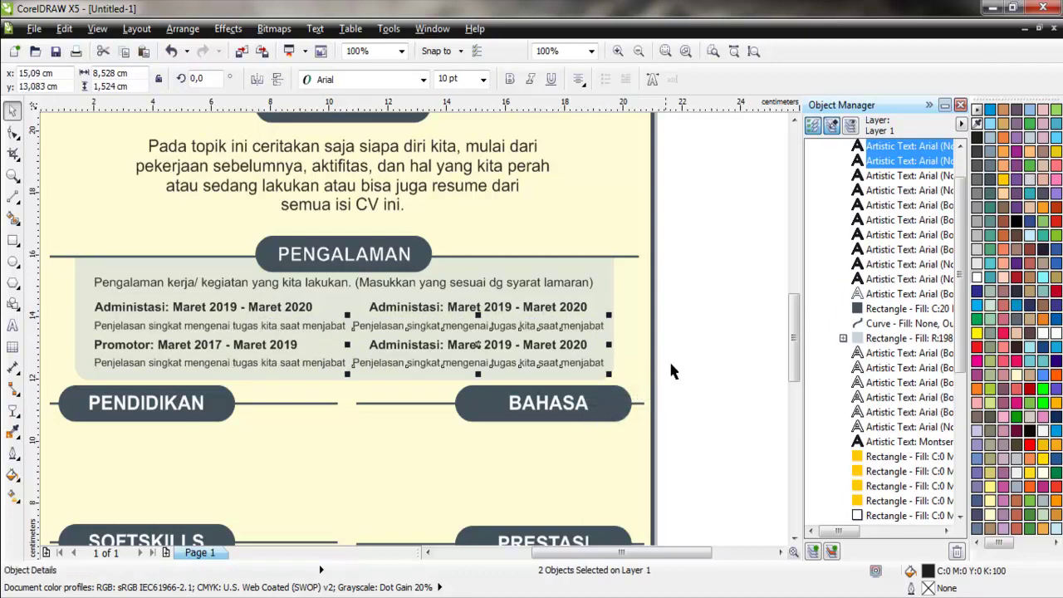
left_click(693, 357)
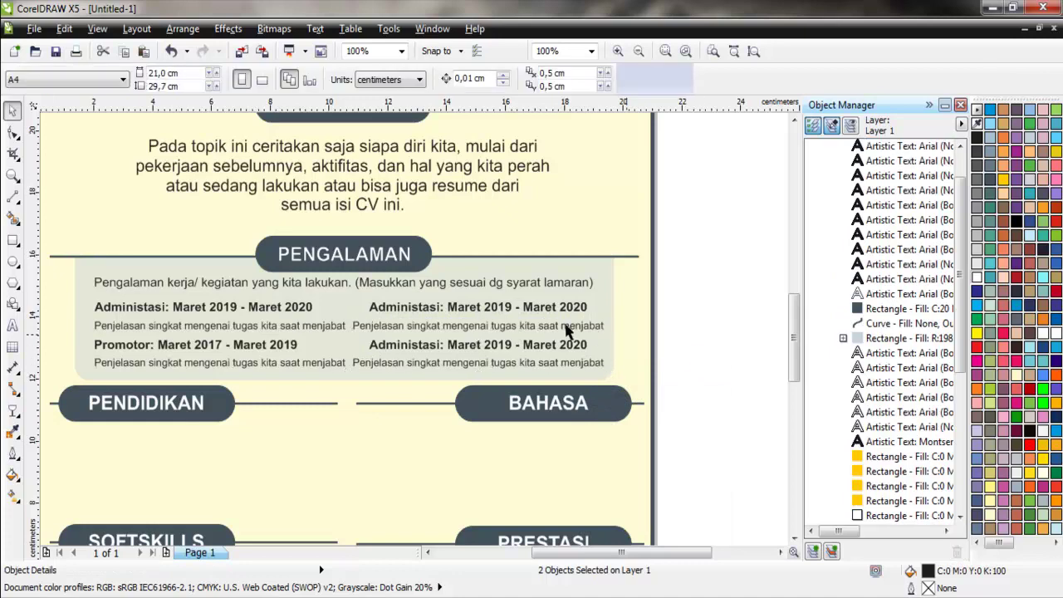
scroll(665, 207, "down", 1)
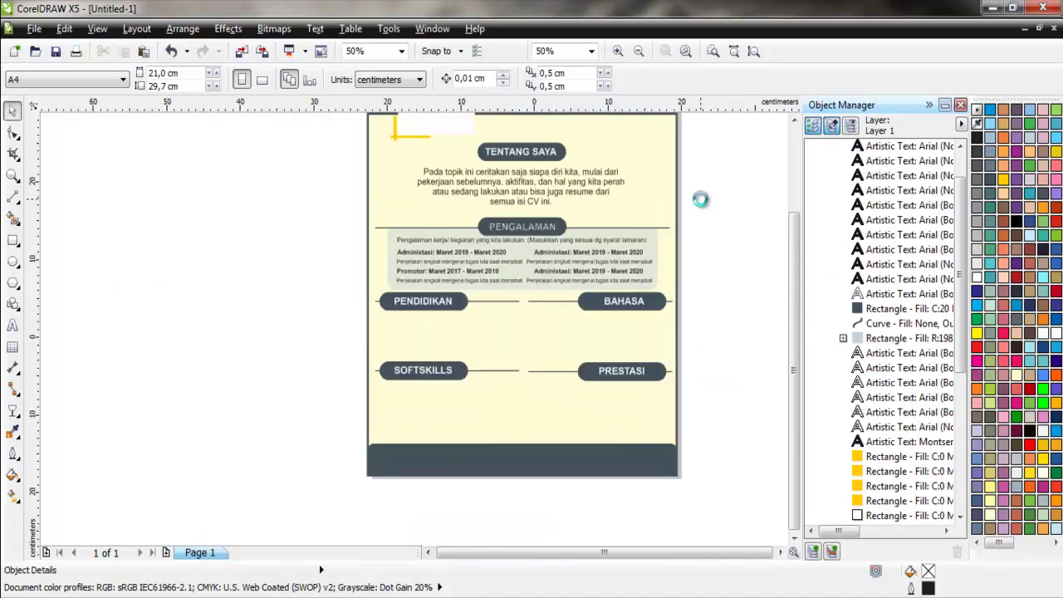
scroll(702, 196, "down", 1)
scroll(712, 201, "up", 1)
scroll(544, 335, "up", 1)
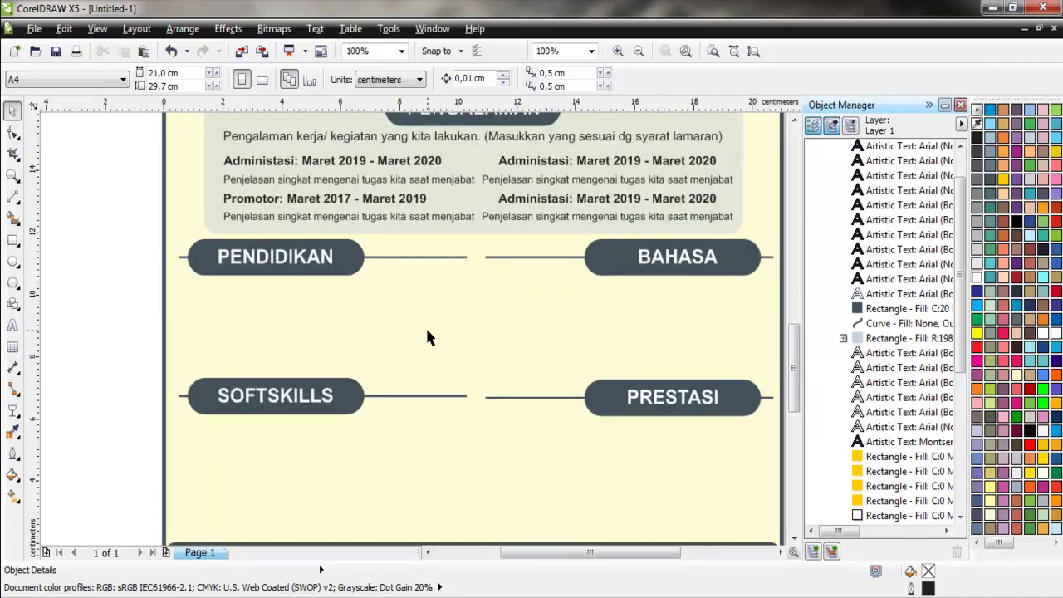
Draw a white-filled circle below PENDIDIKAN and place a copy directly beneath it
scroll(176, 335, "up", 1)
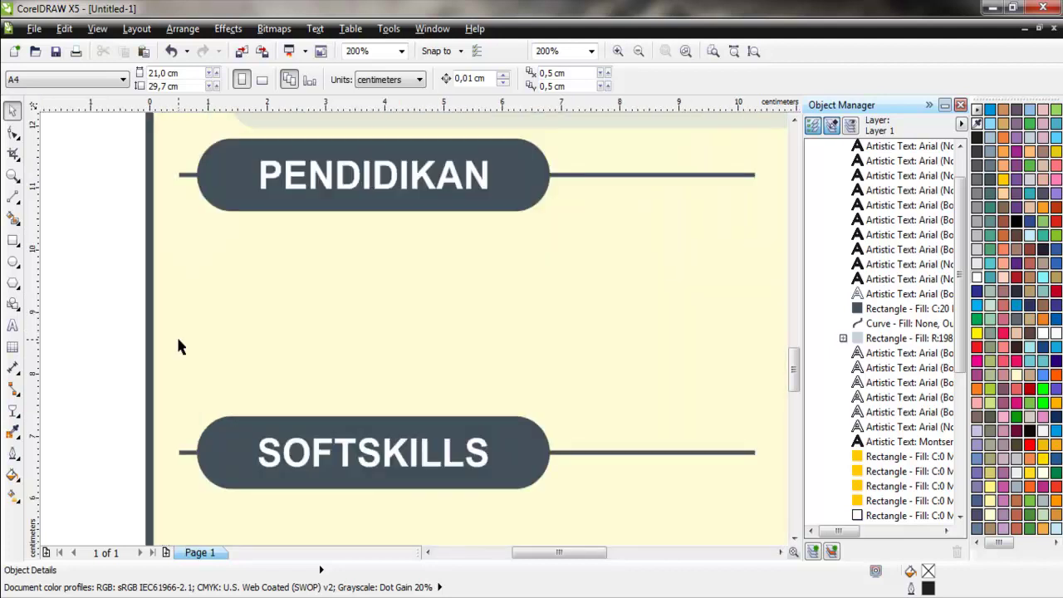
left_click(13, 261)
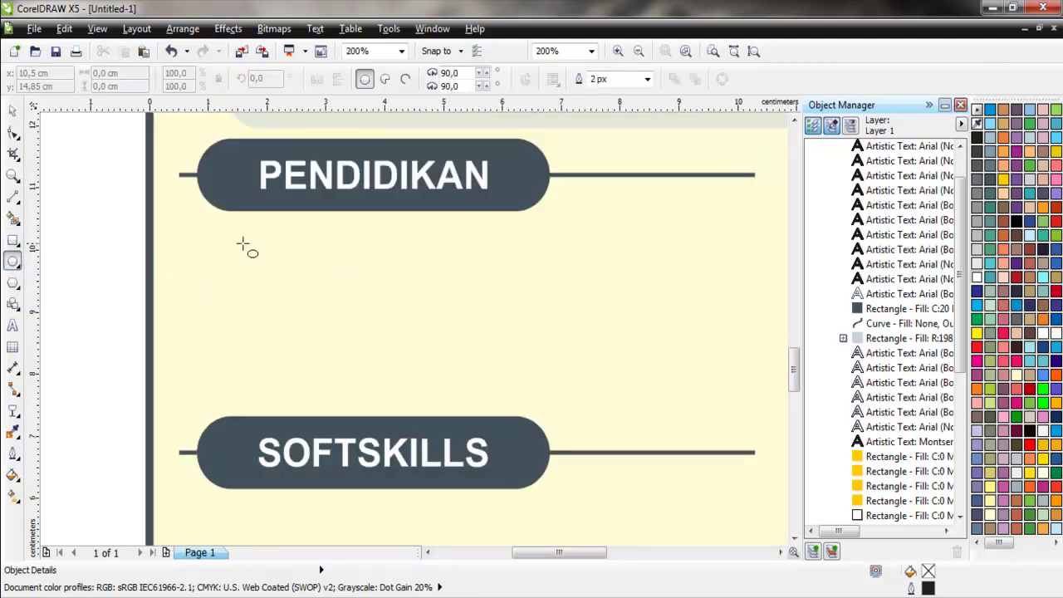
mouse_move(199, 228)
left_mouse_down()
mouse_move(260, 279)
mouse_move(275, 312)
left_mouse_up()
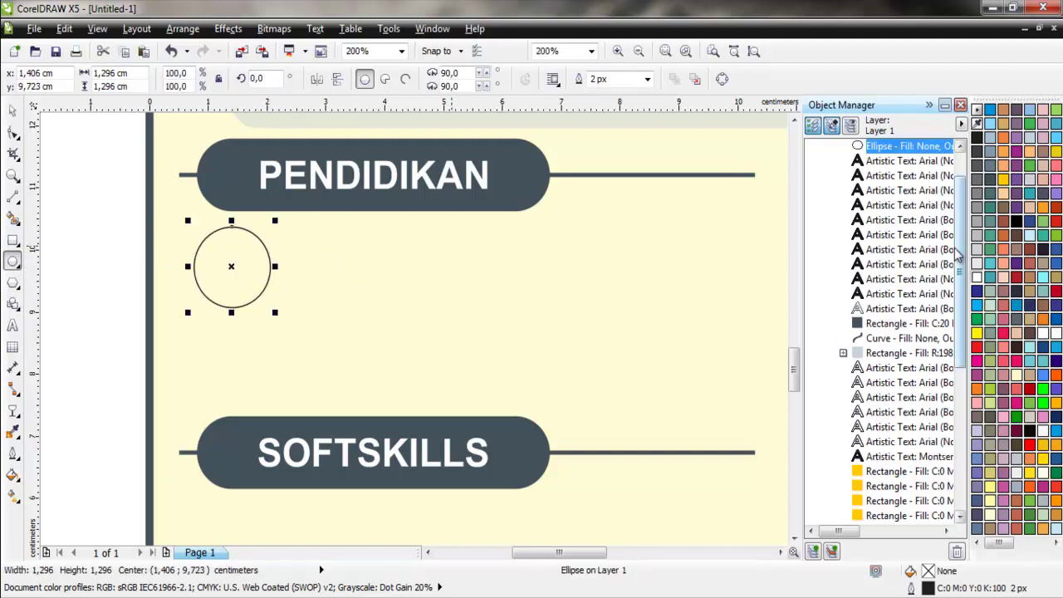
left_click(982, 279)
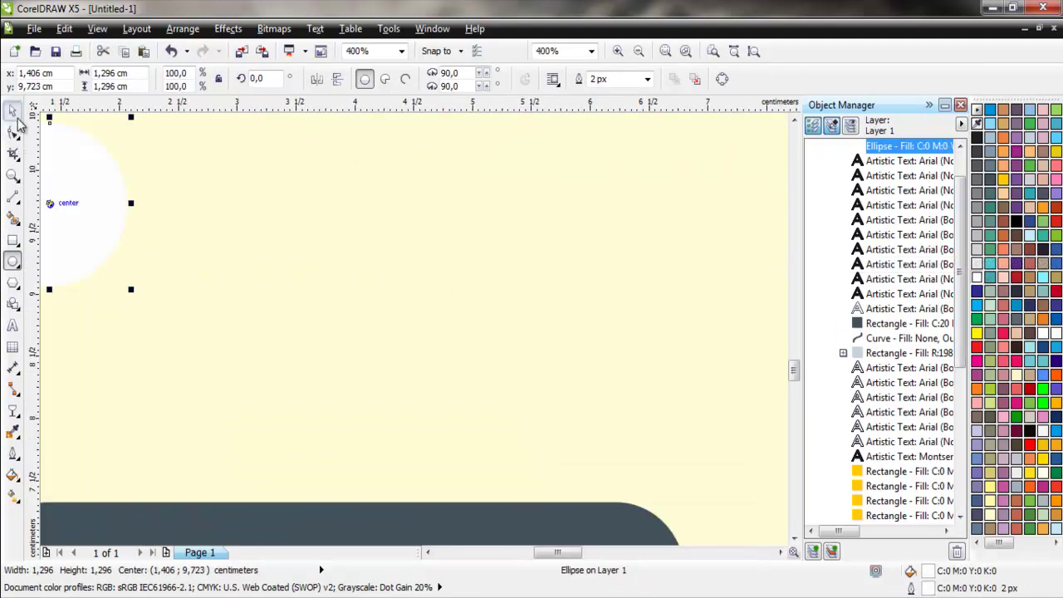
scroll(261, 232, "down", 1)
scroll(299, 224, "up", 1)
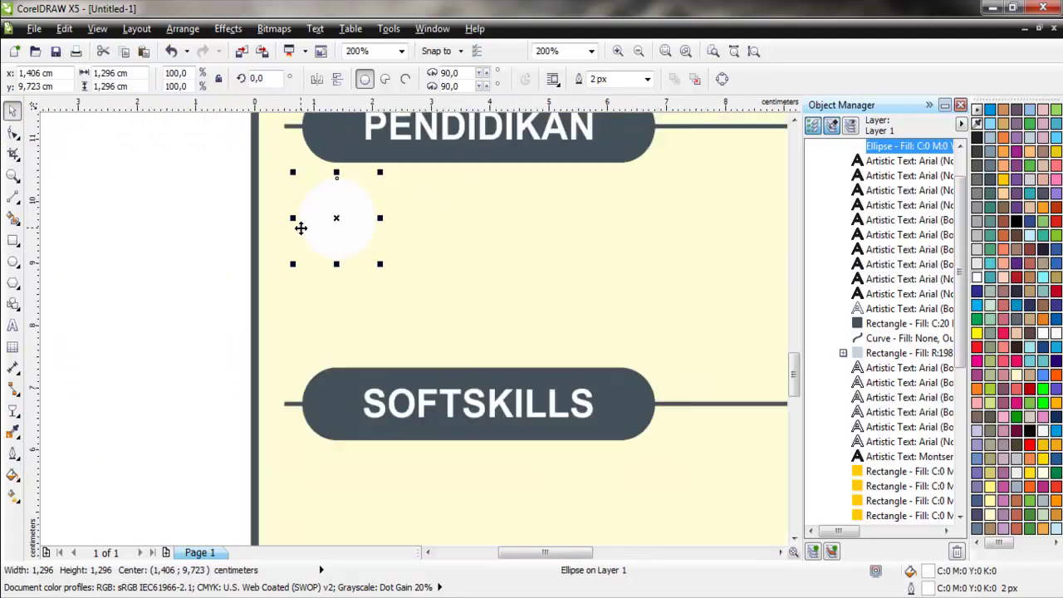
scroll(299, 223, "up", 1)
left_click_drag(324, 221, 328, 393)
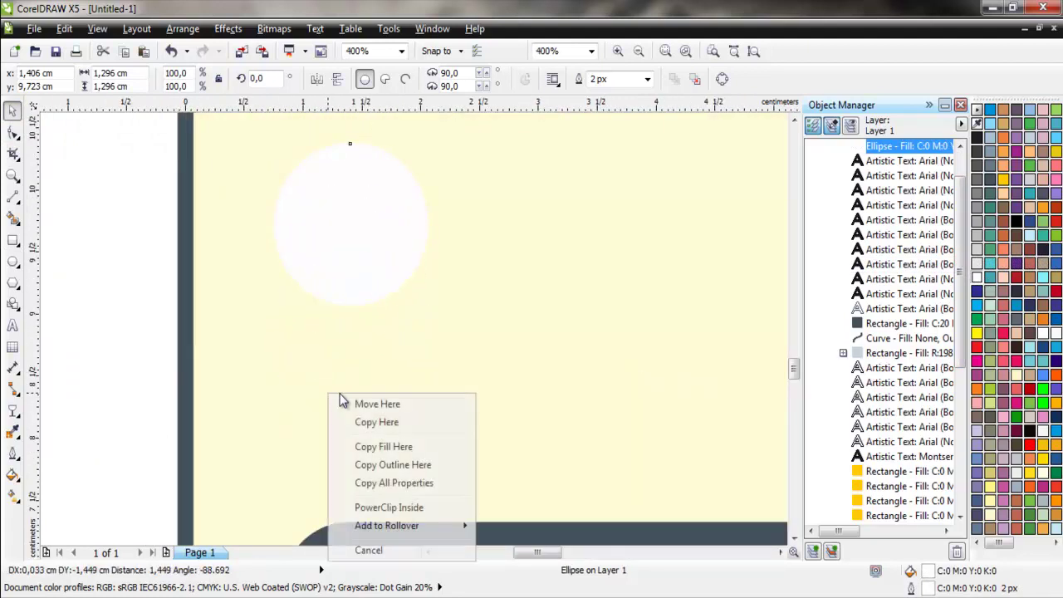
left_click(383, 422)
left_click(363, 247, "shift")
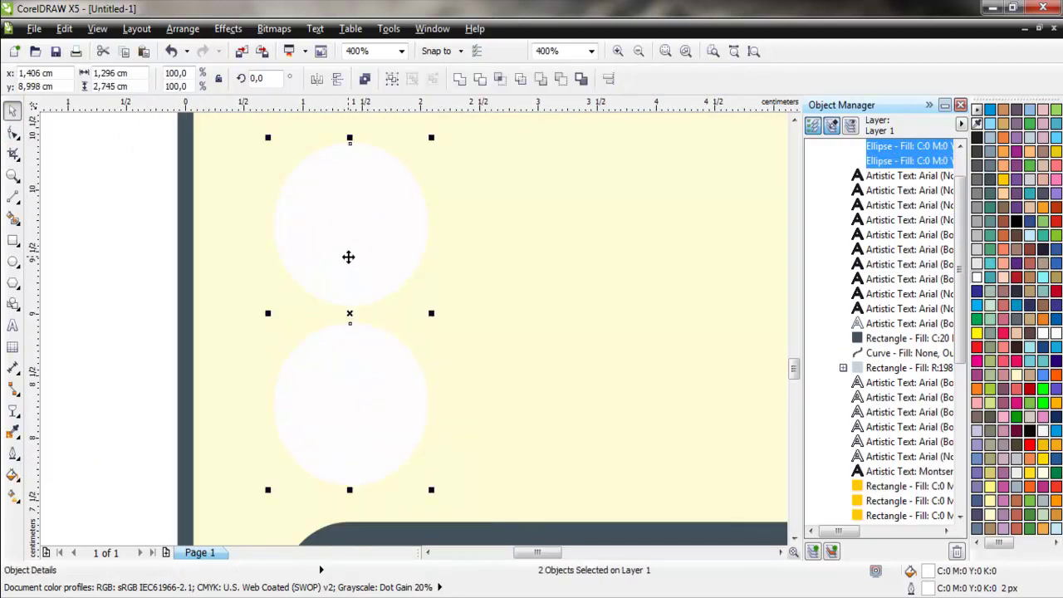
left_click(122, 233)
scroll(117, 228, "down", 1)
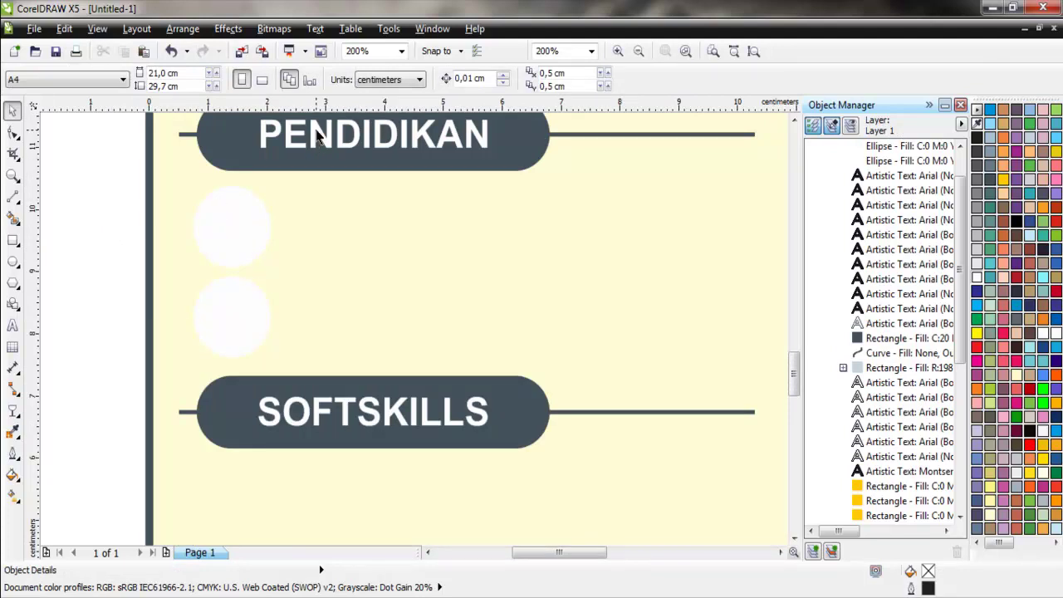
Copy the PENDIDIKAN heading beside the first circle and colour the copy dark grey
left_click_drag(317, 137, 337, 225)
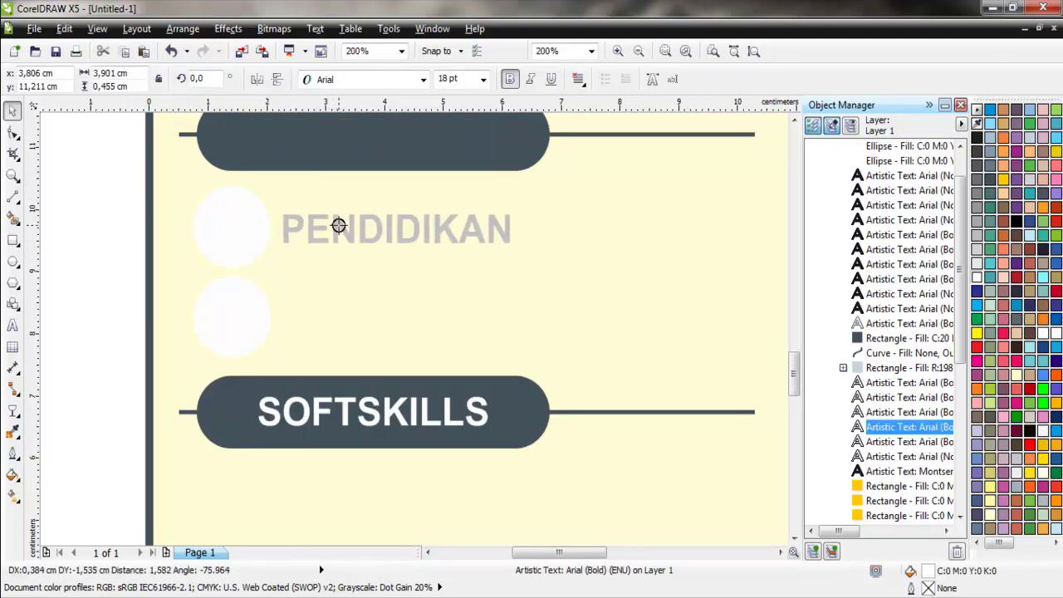
left_click(378, 183)
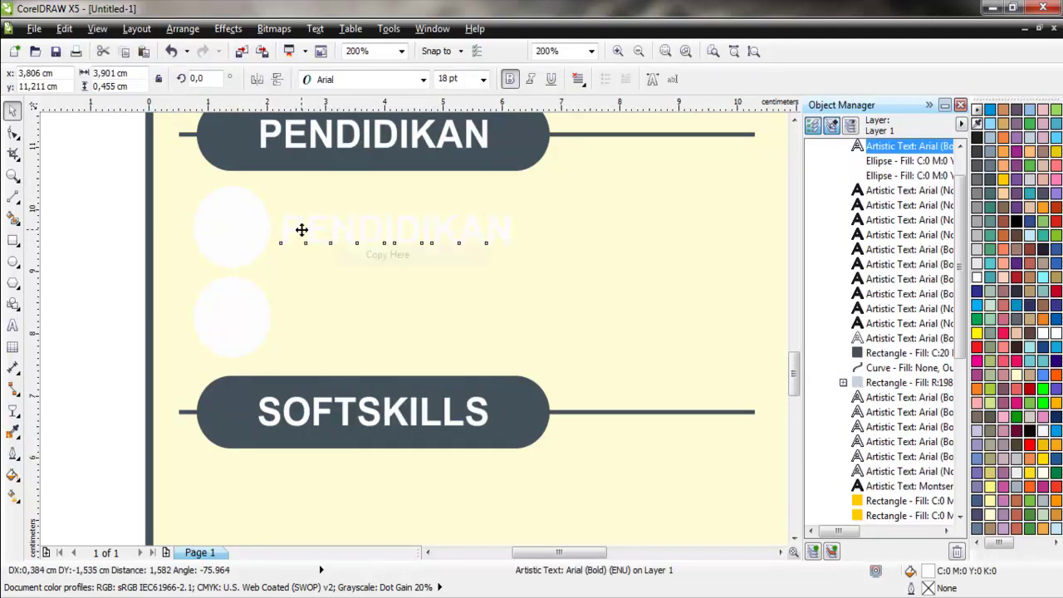
left_click(990, 188)
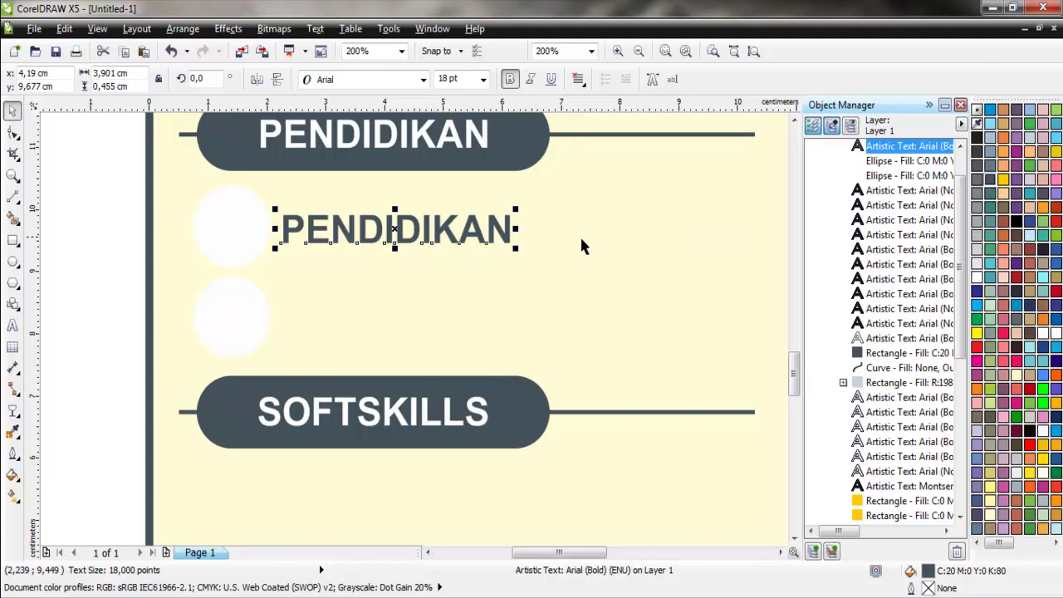
Retype the copy as UNIVERSITAS MUBAIDILLA, JURUSAN SASTRA BAHASA and IPK 3,85 on three lines
double_click(283, 224)
key("ctrl+a")
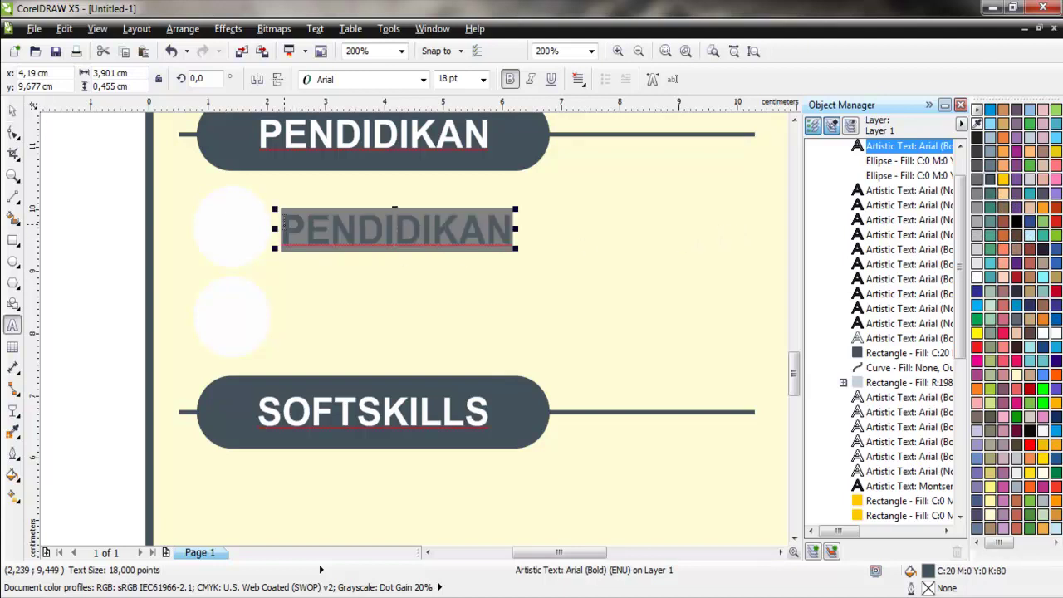
type("UNIVERS")
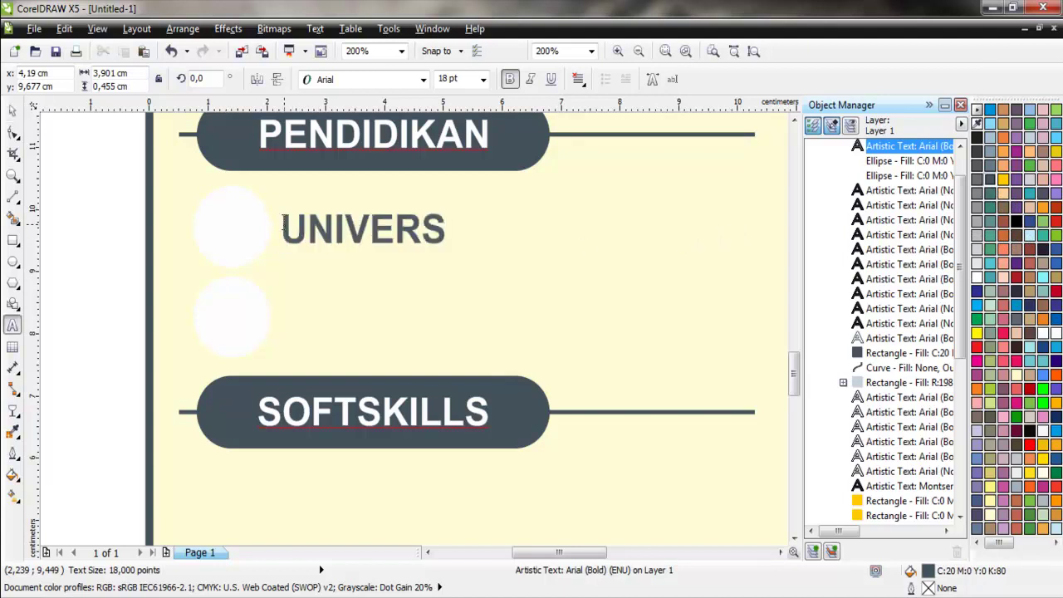
type("ITA")
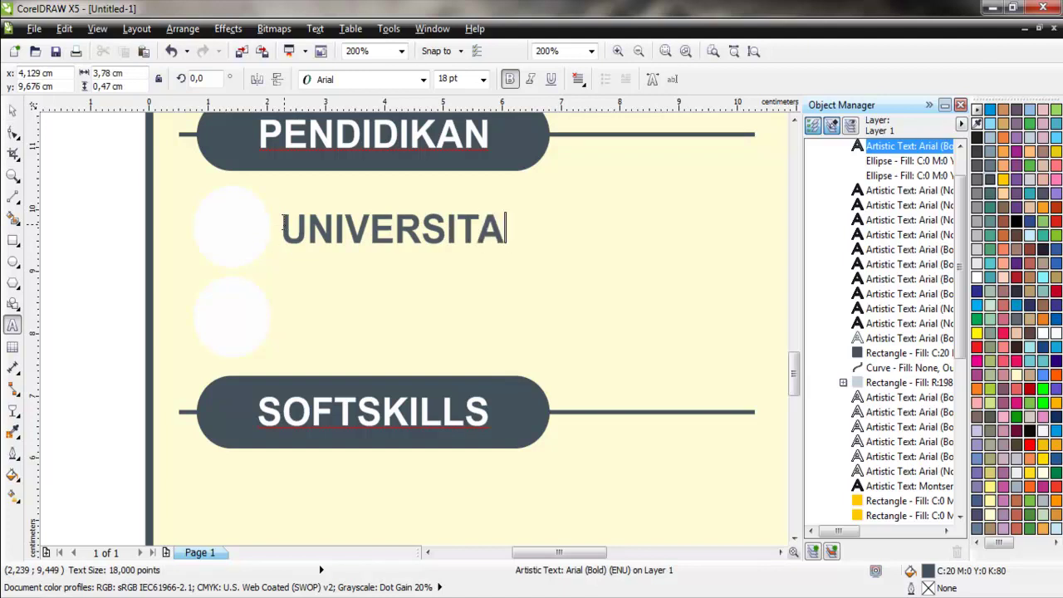
type("S MUBAIDILLA")
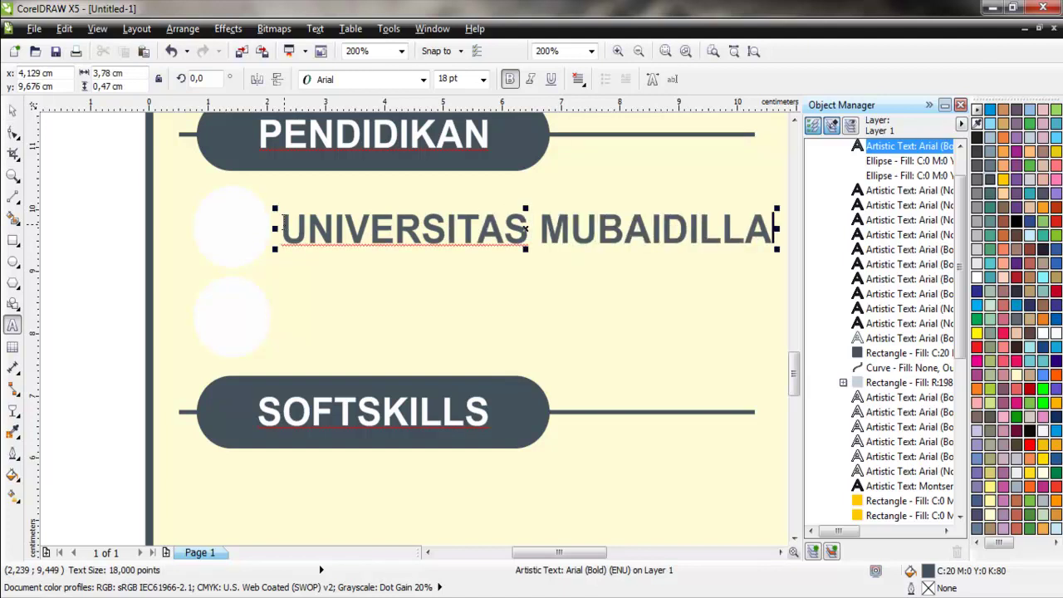
key("Return")
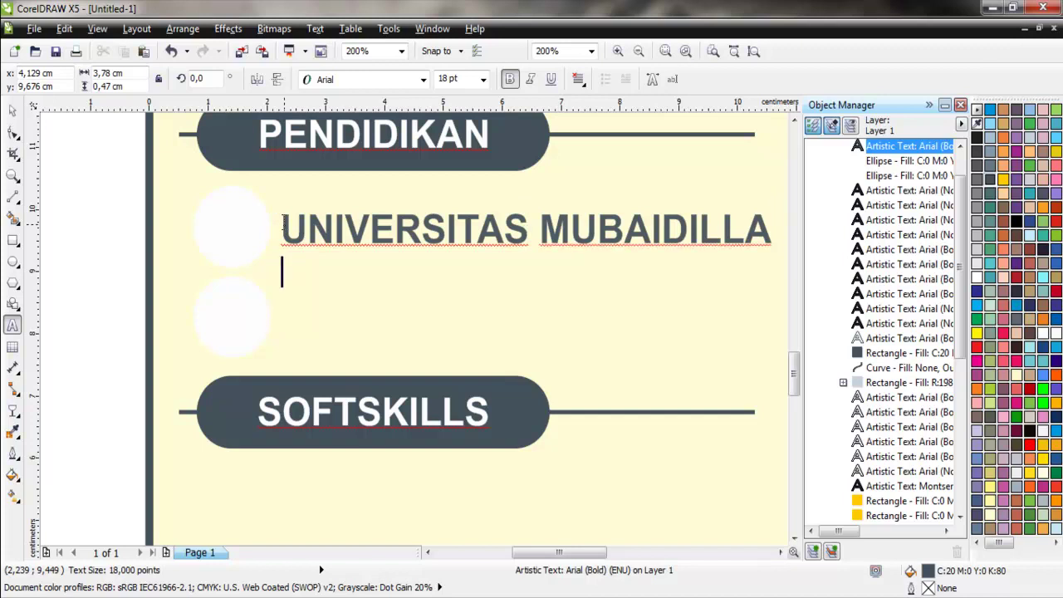
type("J")
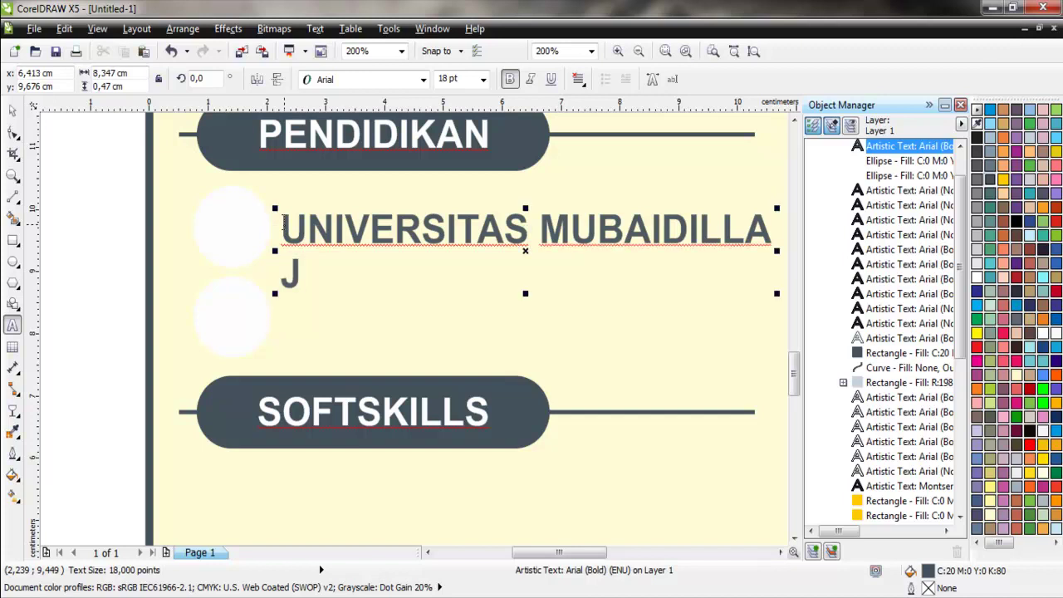
type("URUSAN ")
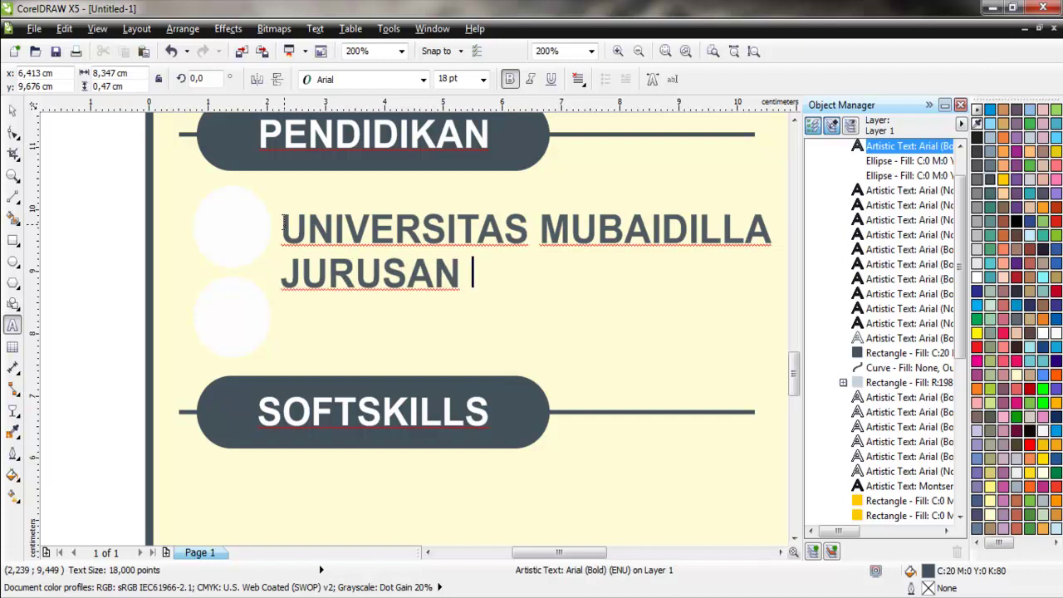
type("SASR")
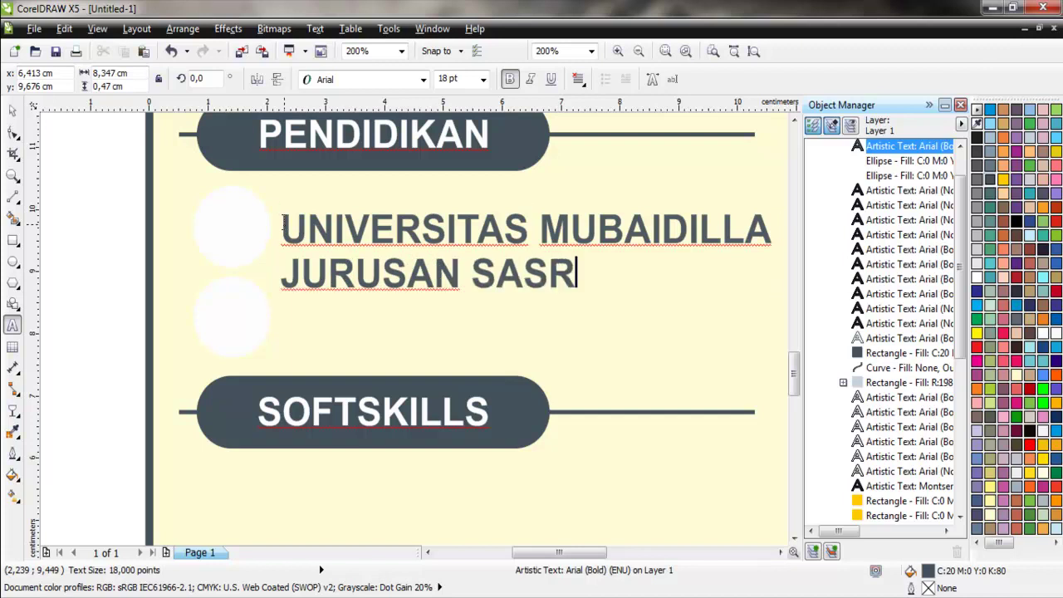
type("TA")
key("BackSpace")
key("BackSpace")
key("BackSpace")
type("T")
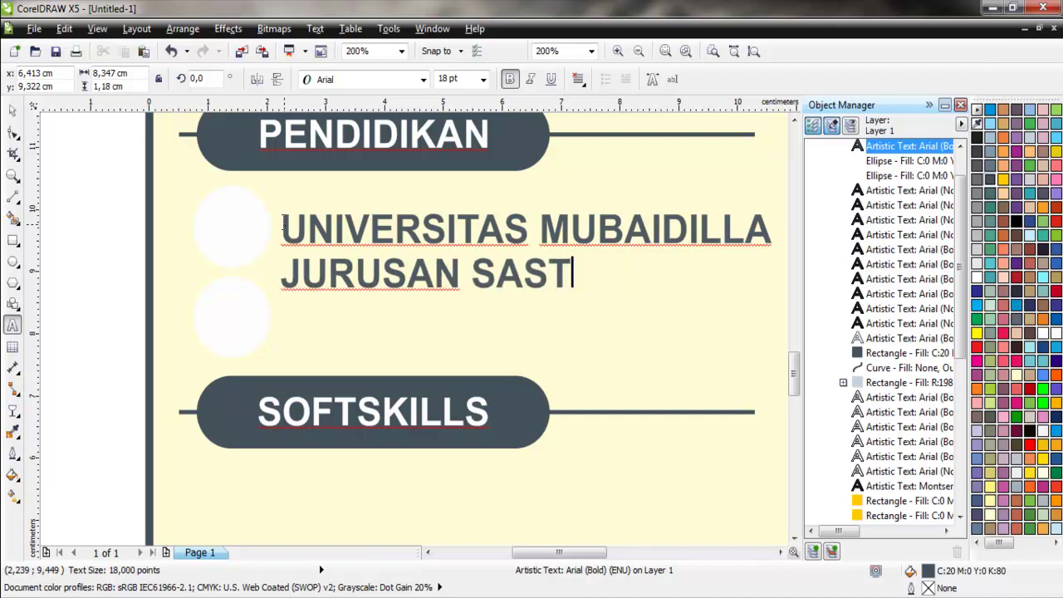
type("RA BAHASA")
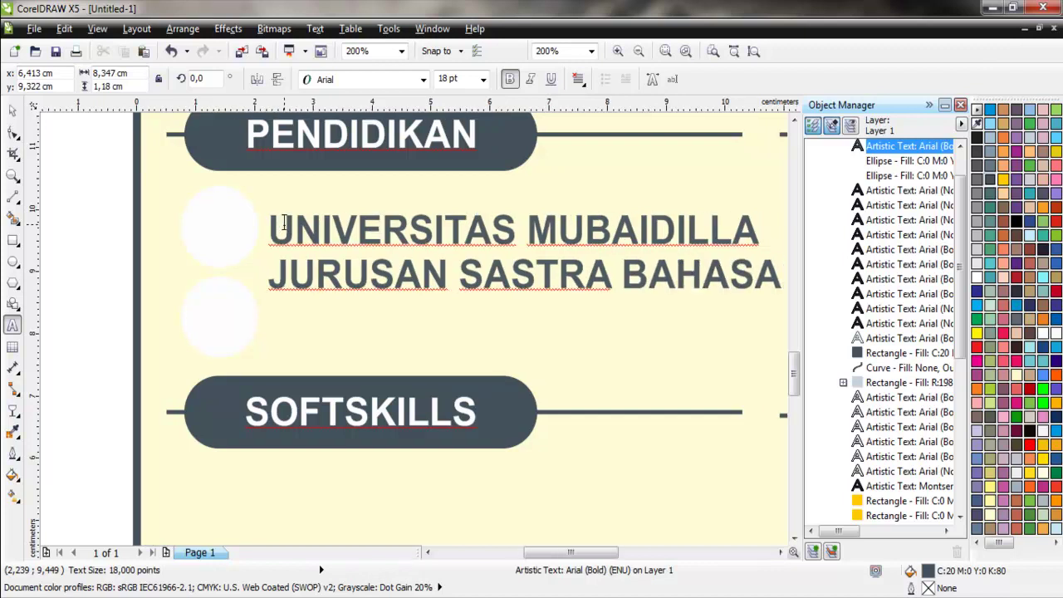
key("Return")
type("IPK")
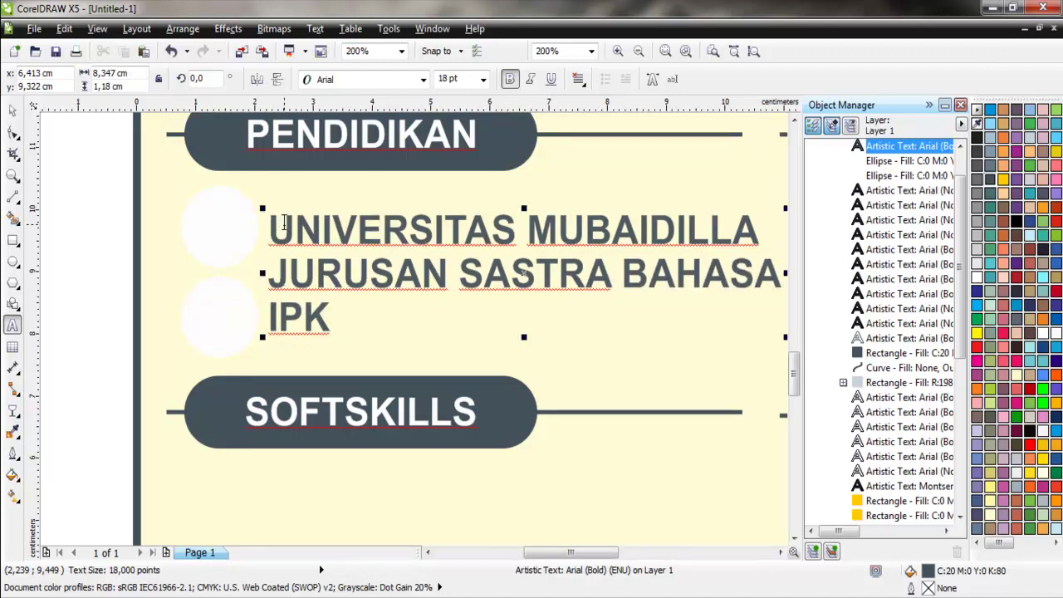
type(" 3,85")
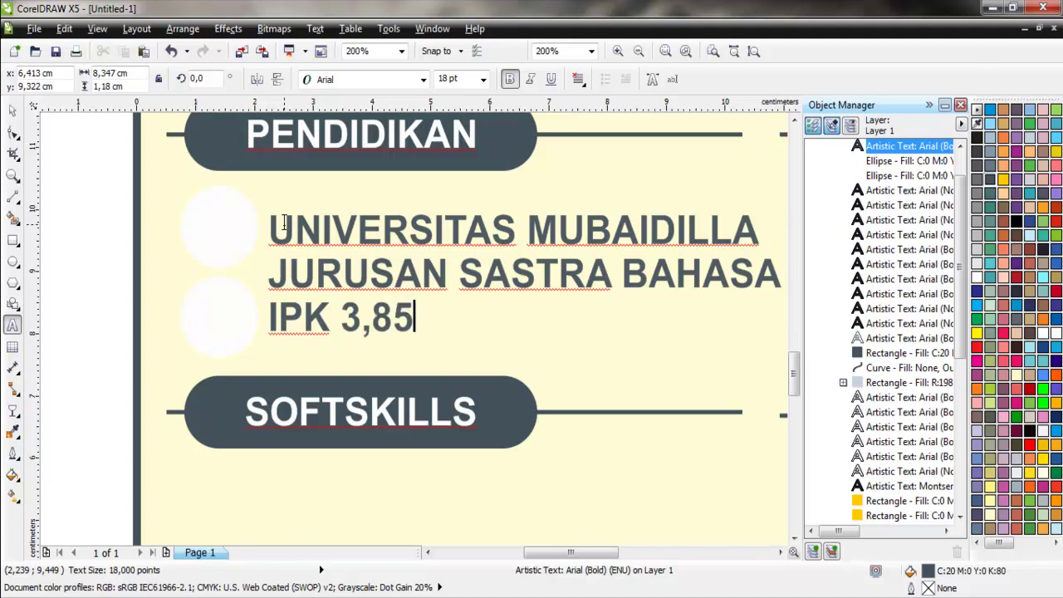
Make the JURUSAN and IPK lines normal weight, leaving the university name bold
left_click(15, 111)
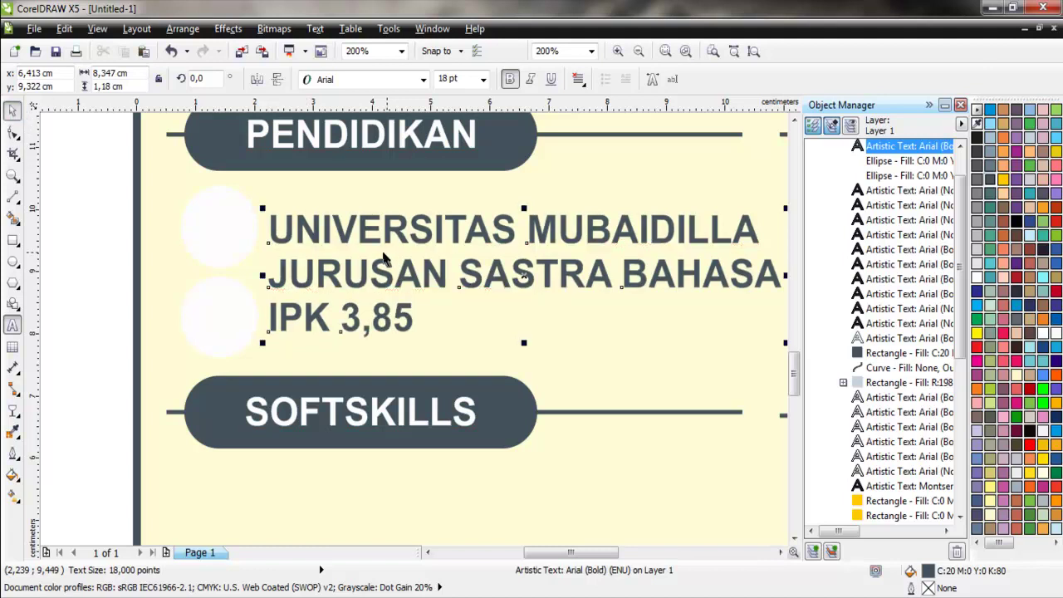
left_click(286, 267)
left_click_drag(270, 267, 415, 328)
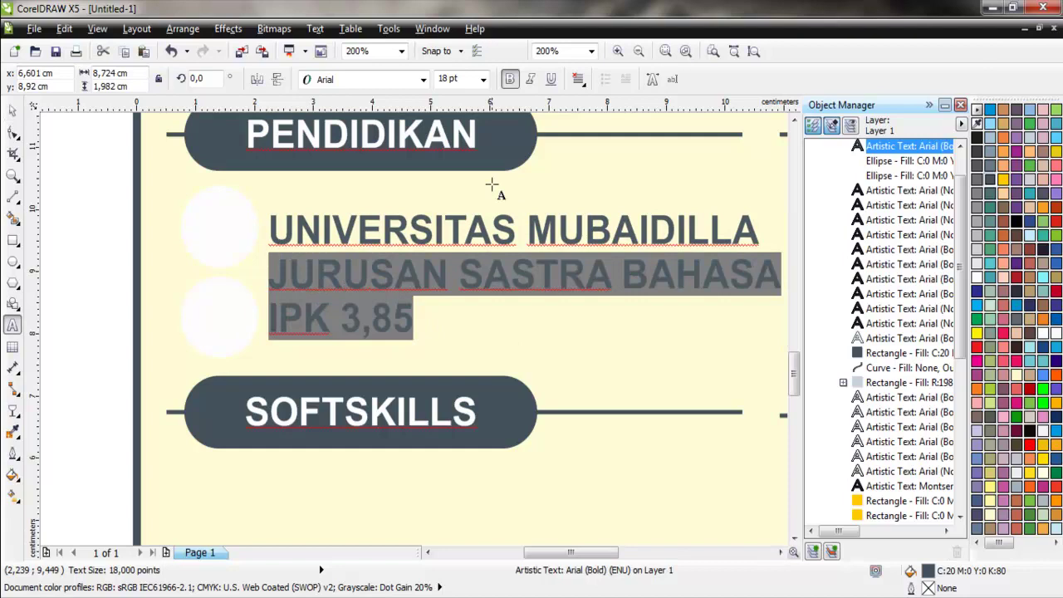
left_click(508, 79)
left_click(15, 111)
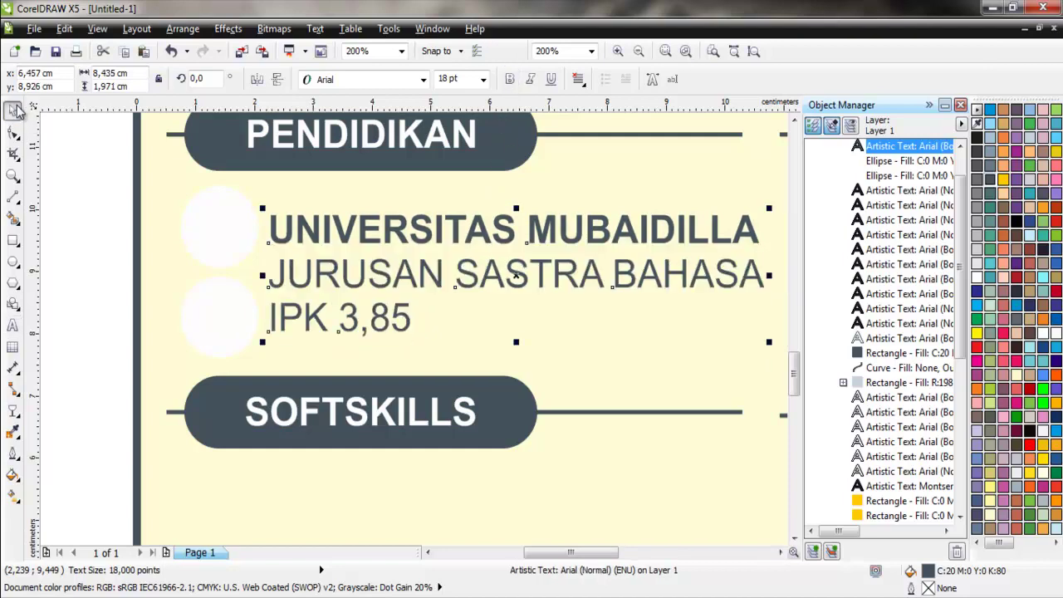
Resize the education entry to 12 pt and position it beside the circles
left_click(483, 79)
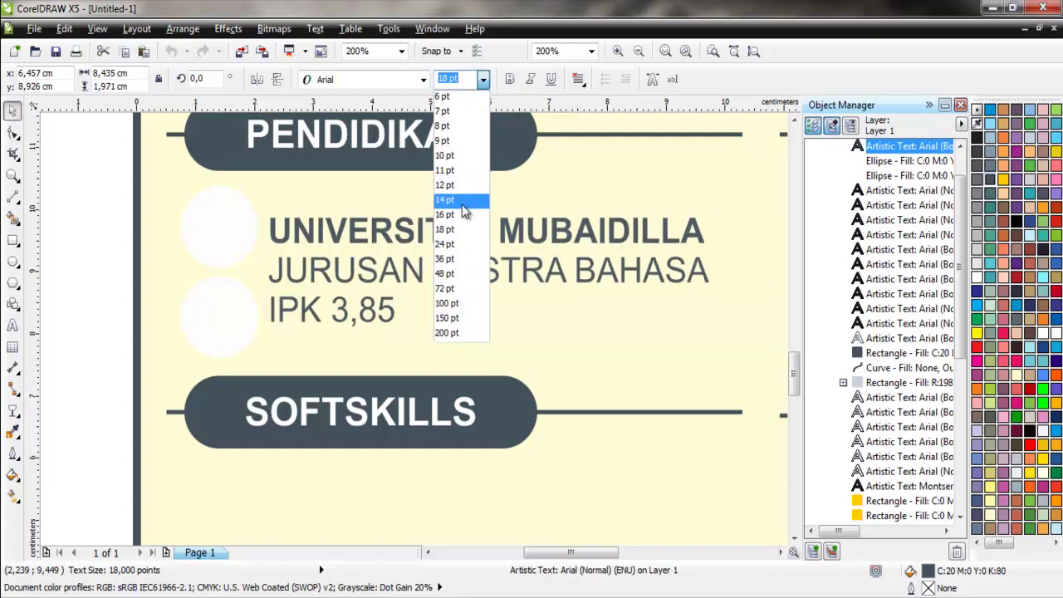
left_click(446, 201)
left_click_drag(324, 233, 327, 200)
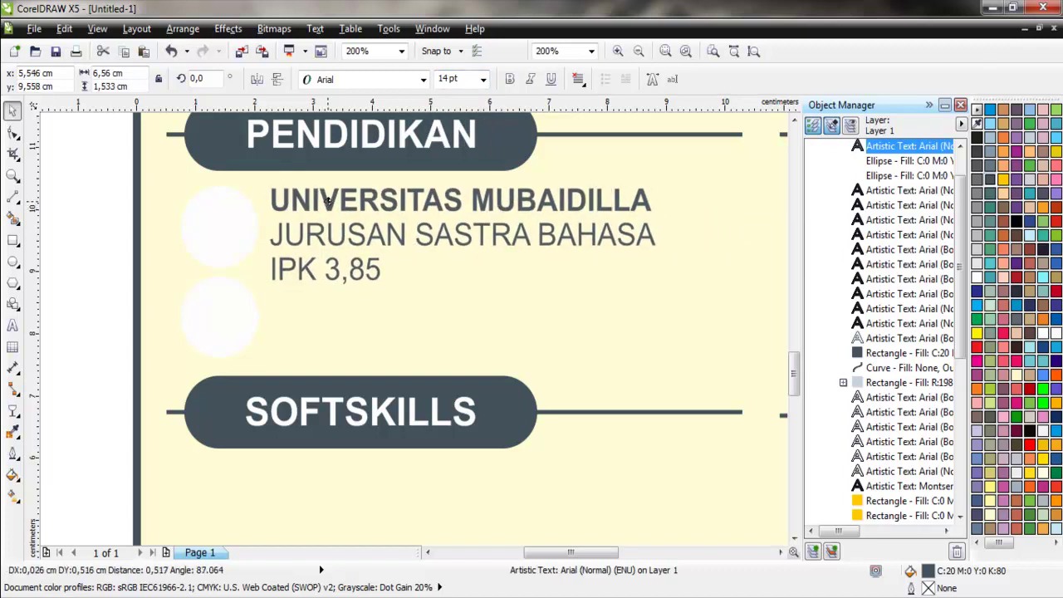
left_click(482, 79)
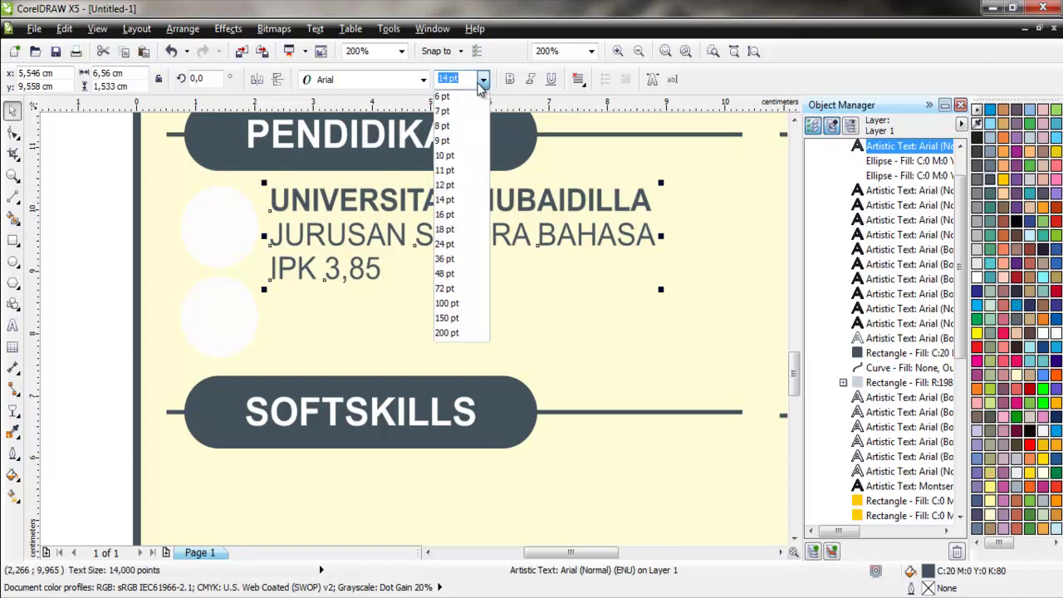
left_click(451, 183)
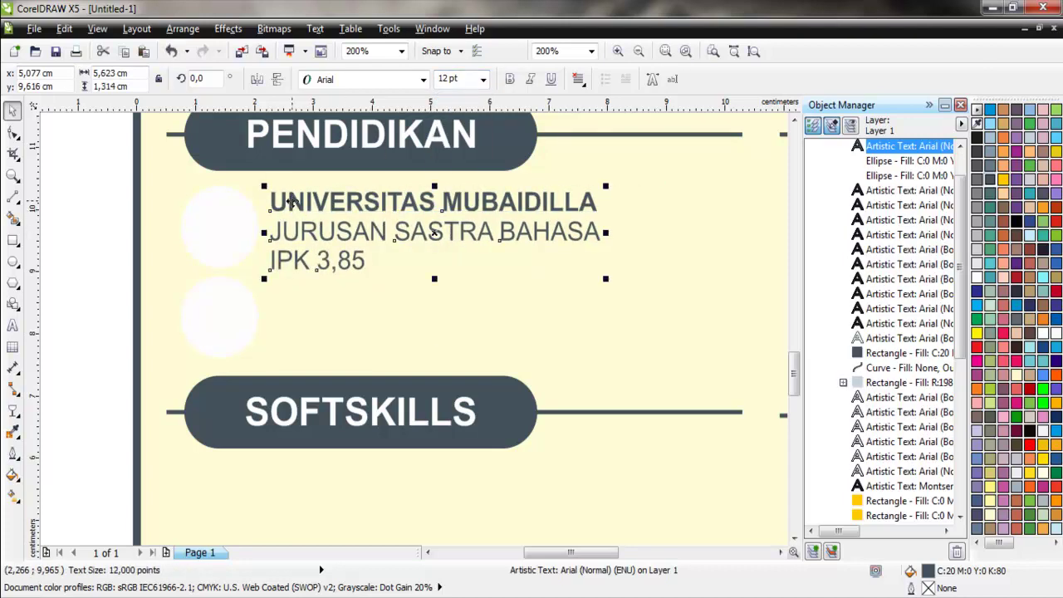
mouse_move(292, 210)
left_mouse_down()
mouse_move(303, 201)
mouse_move(305, 290)
mouse_move(292, 288)
left_mouse_up()
Drop a copy of the entry below and centre each circle with its text block
left_click(352, 319)
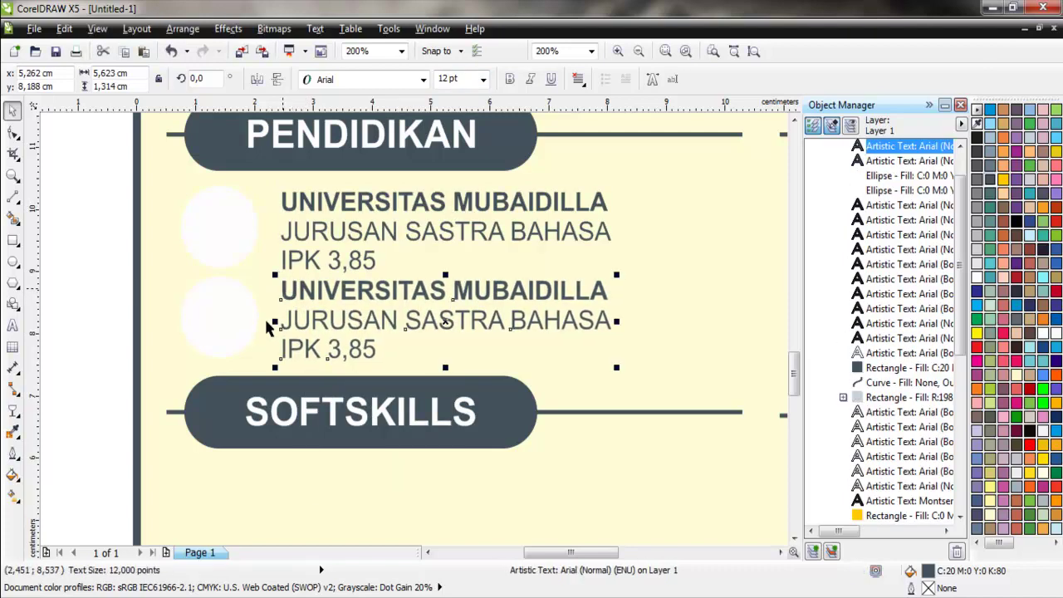
left_click(244, 297, "shift")
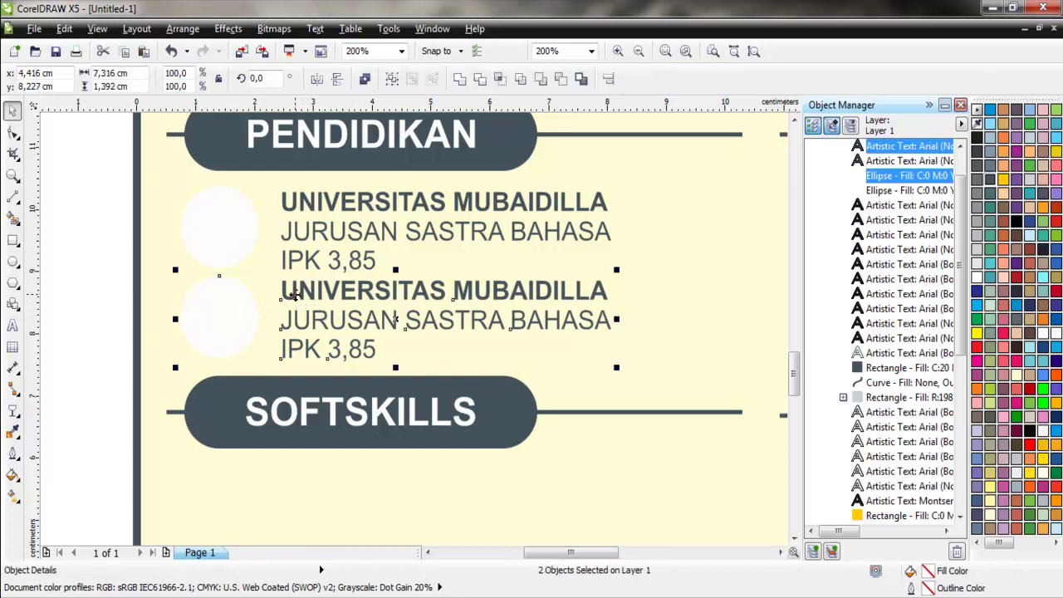
key("c")
left_click(208, 225)
left_click(320, 236, "shift")
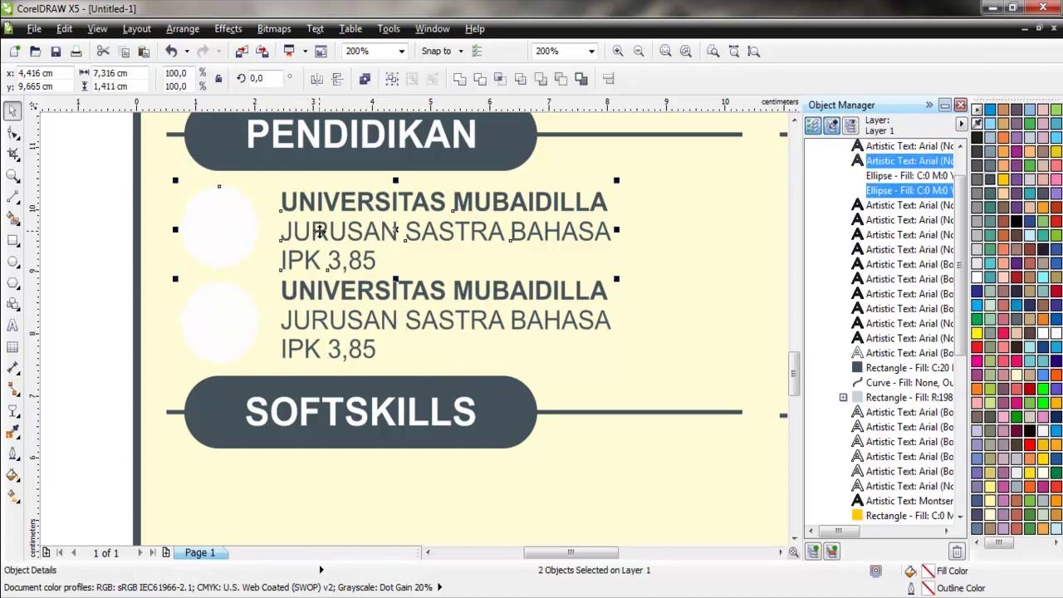
key("c")
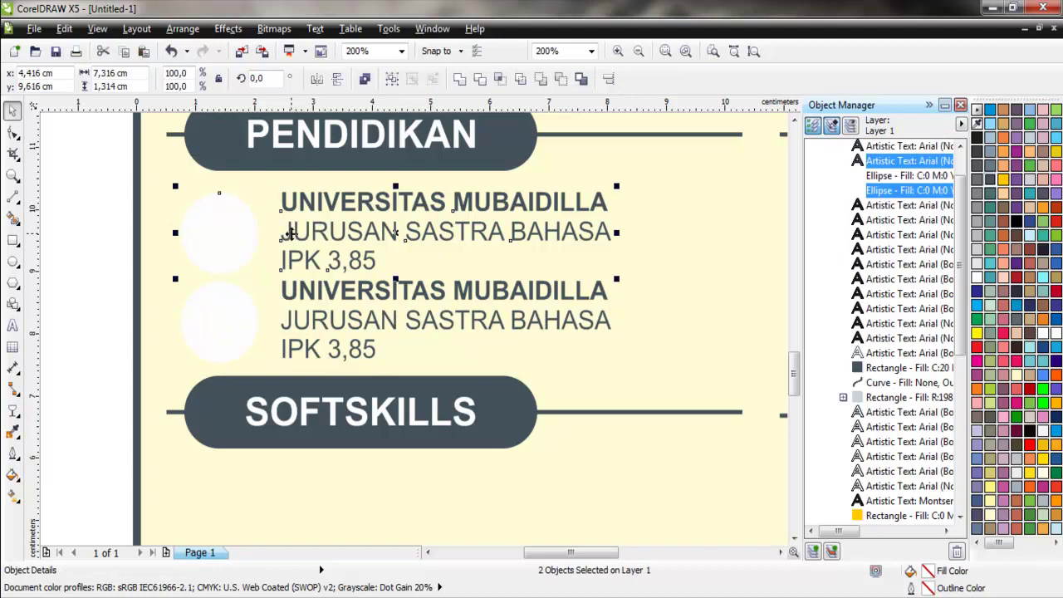
Change the first JURUSAN SASTRA BAHASA line to Title Case
key("F8")
left_click_drag(284, 233, 606, 231)
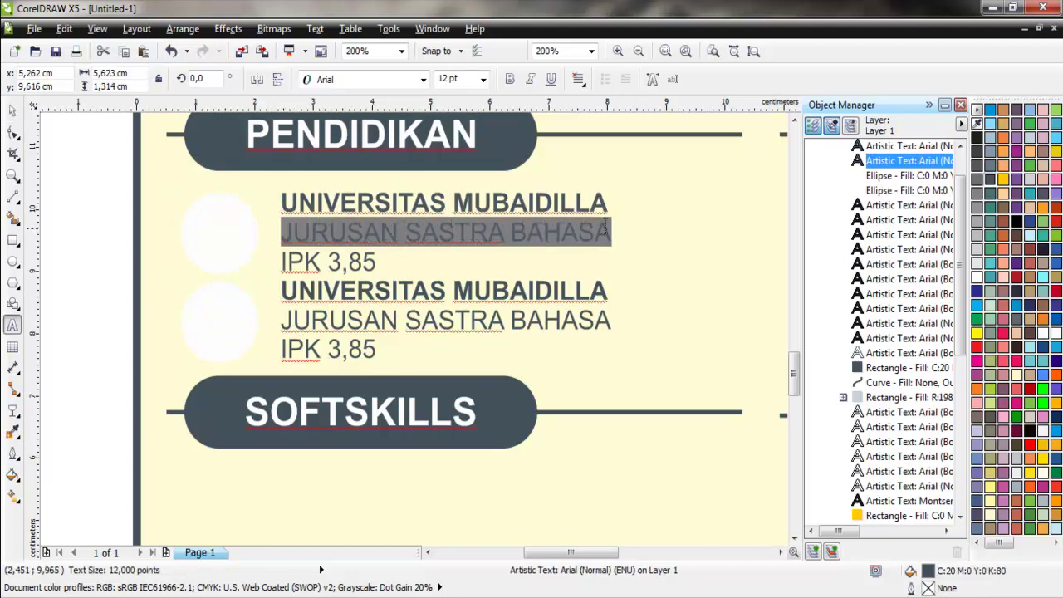
left_click(314, 28)
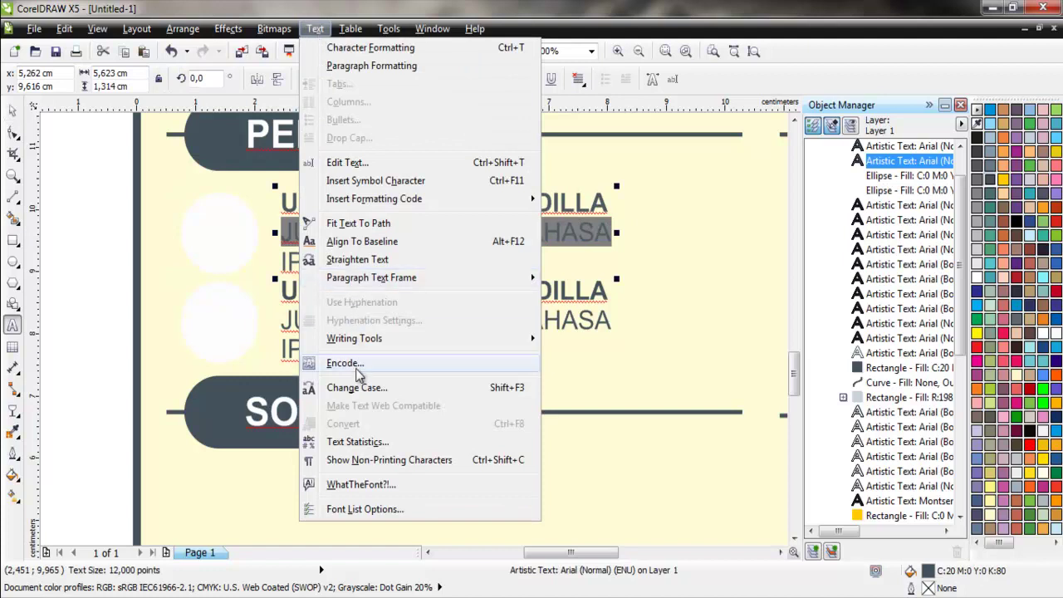
key("Escape")
key("shift+F3")
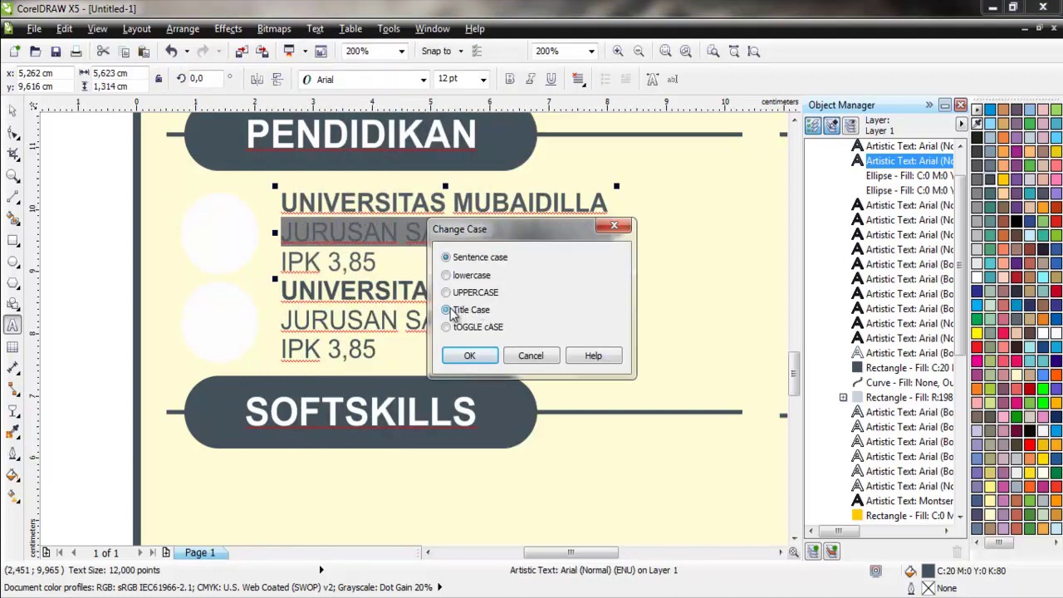
left_click(447, 310)
left_click(470, 354)
Change the second JURUSAN SASTRA BAHASA line to Title Case as well
left_click_drag(283, 320, 611, 321)
left_click(314, 30)
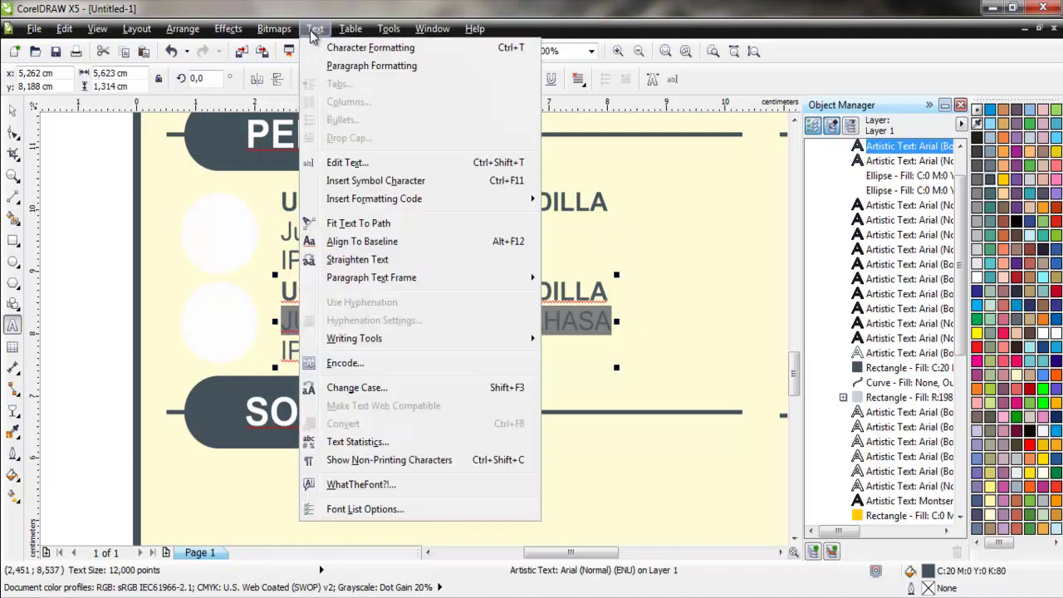
left_click(374, 387)
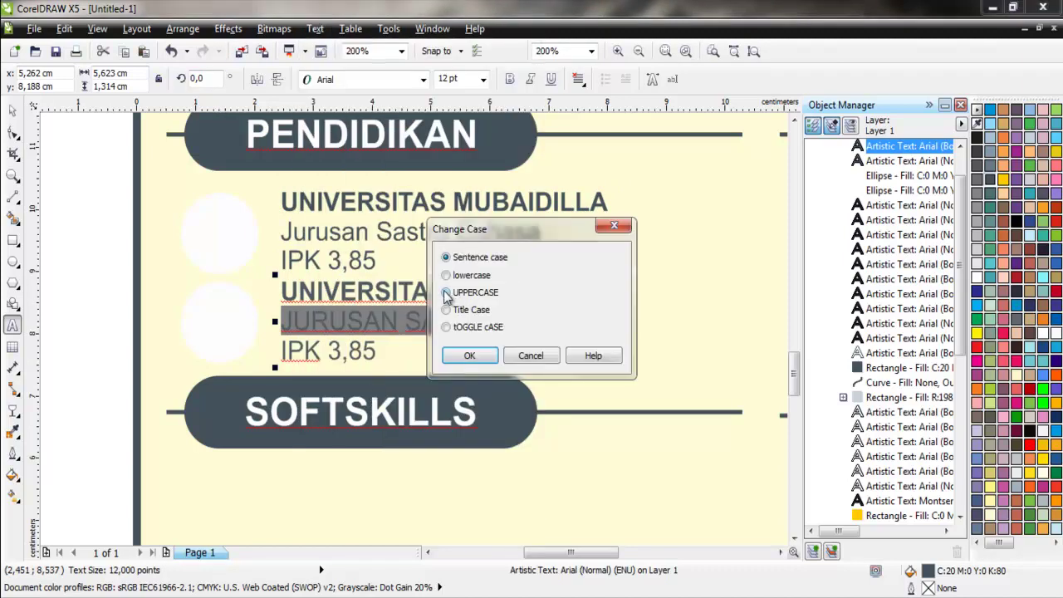
left_click(446, 292)
left_click(445, 309)
left_click(469, 355)
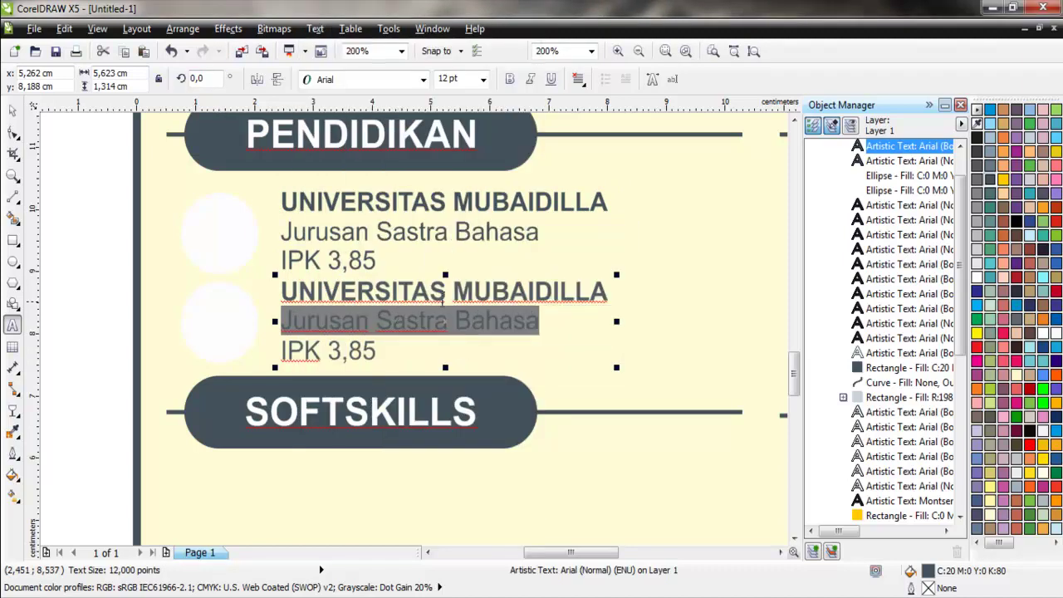
Retype the copied entry as UNIVERSITAS BANGSA, Jurusan Public Speaking and IPK 3,90
left_click_drag(453, 291, 622, 291)
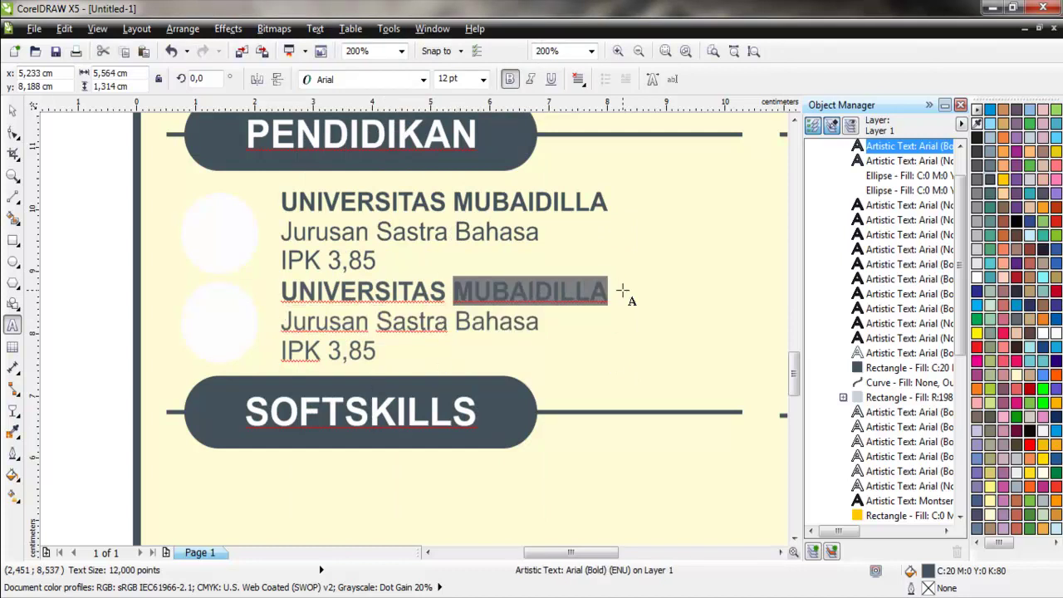
type("BNG")
key("BackSpace")
key("BackSpace")
type("AGSA")
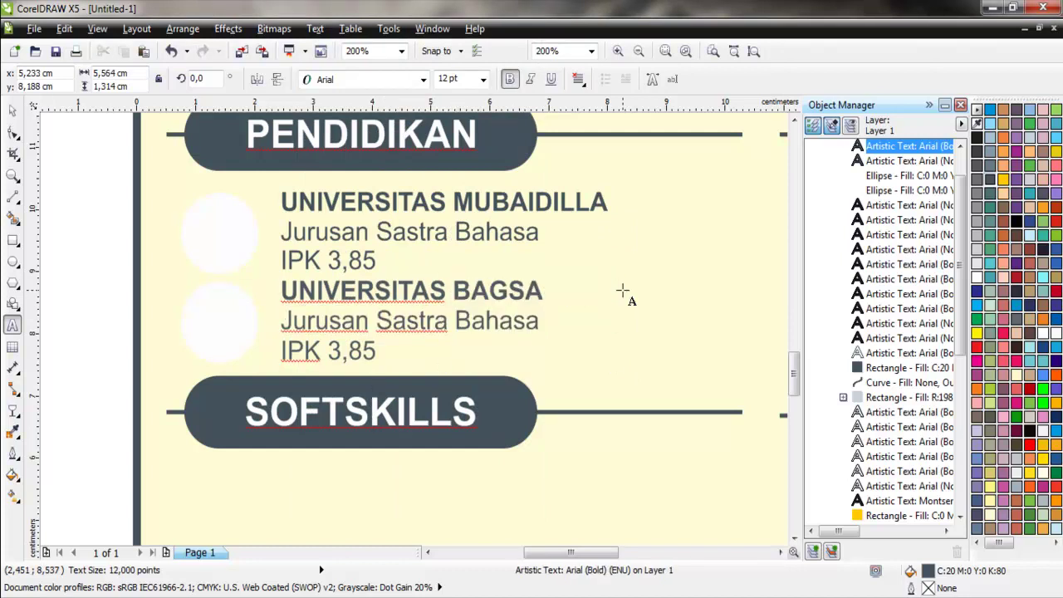
key("BackSpace")
key("BackSpace")
key("BackSpace")
type("NGSA")
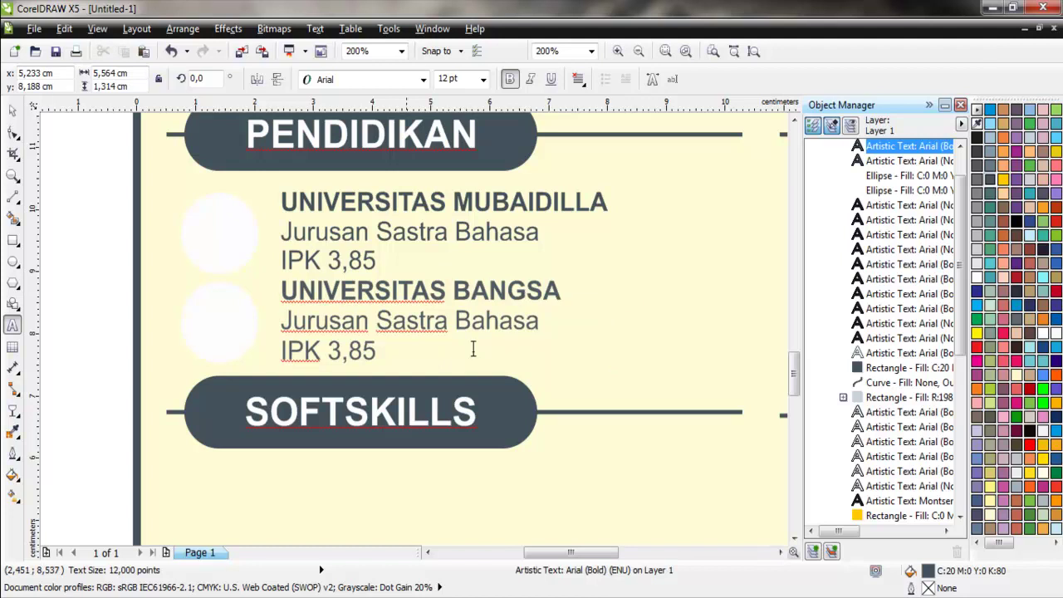
left_click_drag(378, 320, 567, 324)
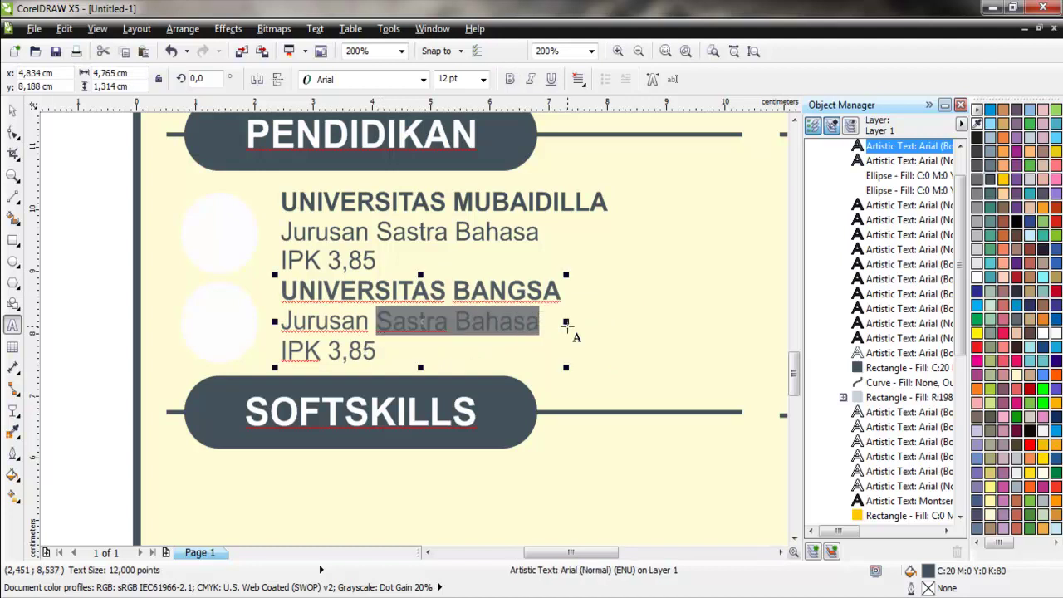
type("Pub")
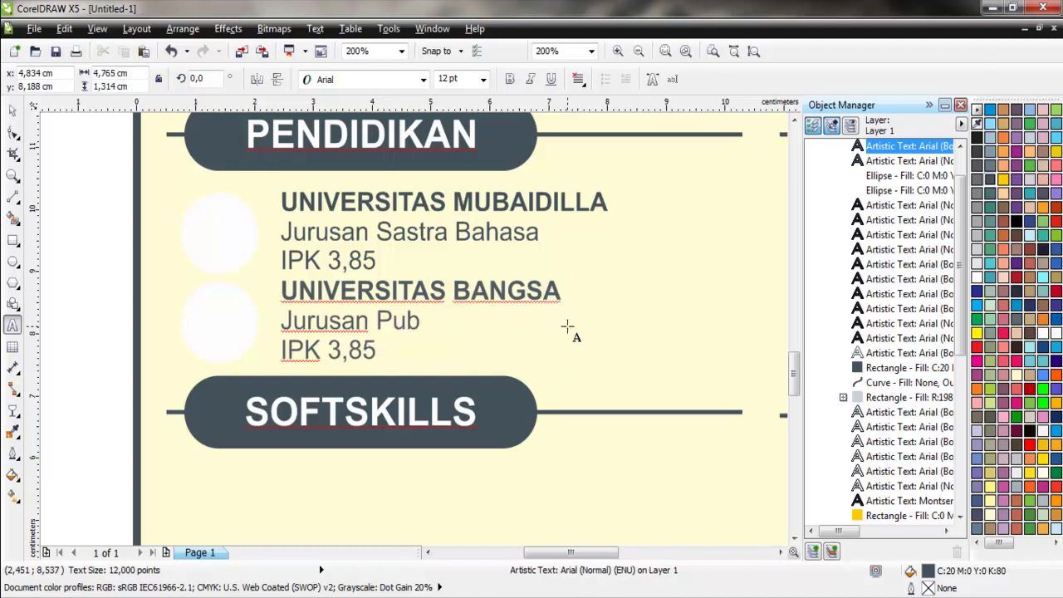
type("lic Speakin")
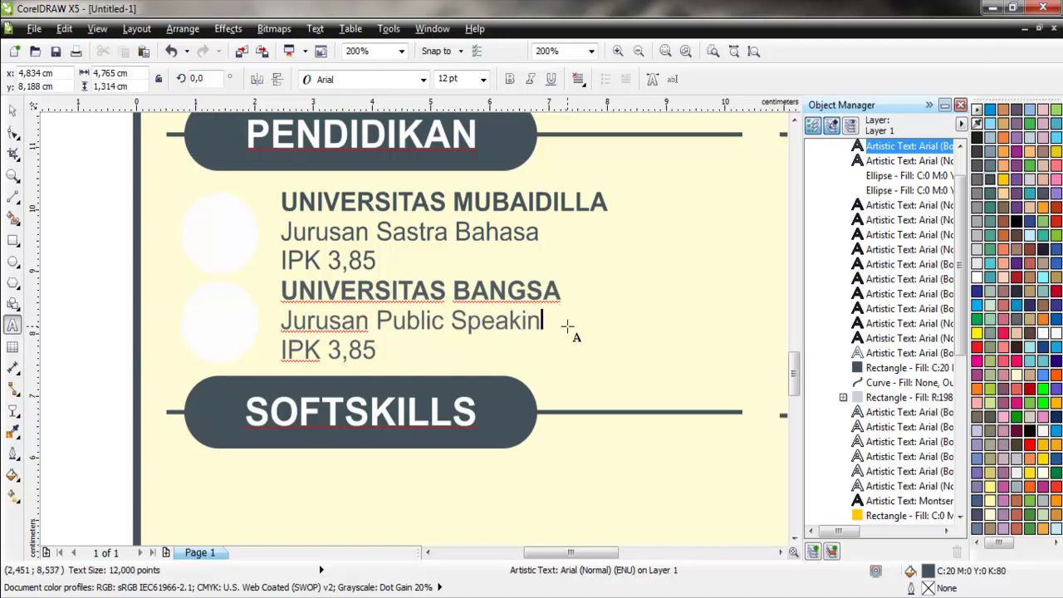
type("g")
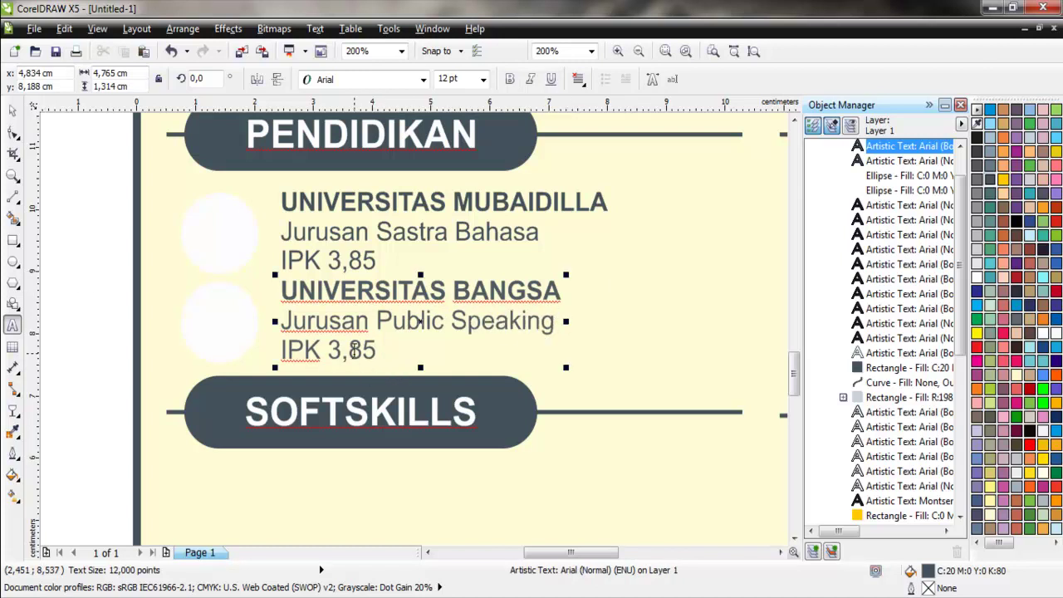
left_click_drag(352, 349, 379, 350)
type("90")
Select each circle together with its entry in turn, then deselect and zoom out
left_click(12, 110)
left_click(222, 216)
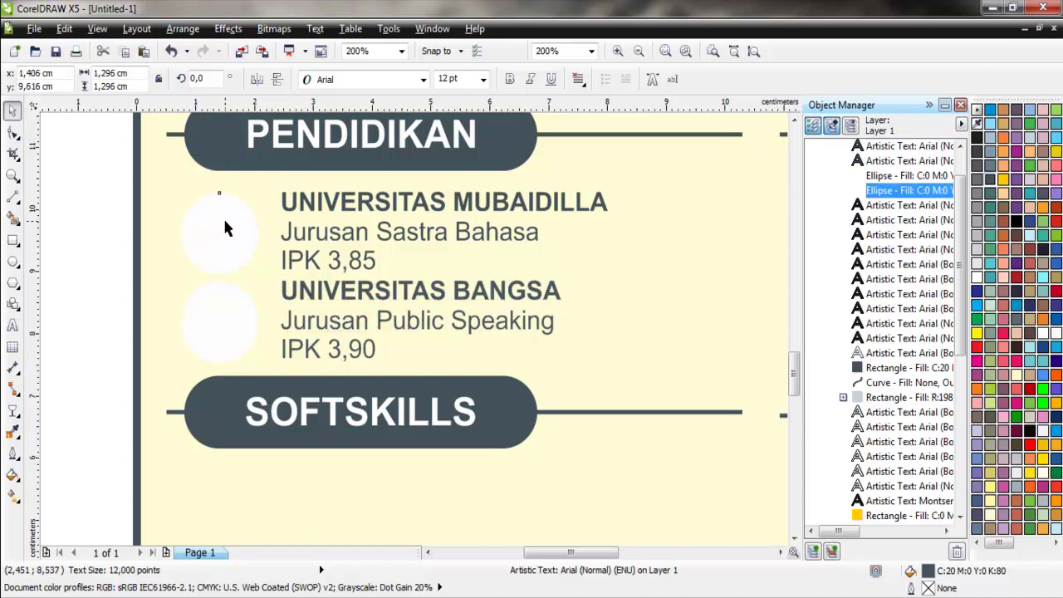
left_click(294, 205, "shift")
left_click(220, 320)
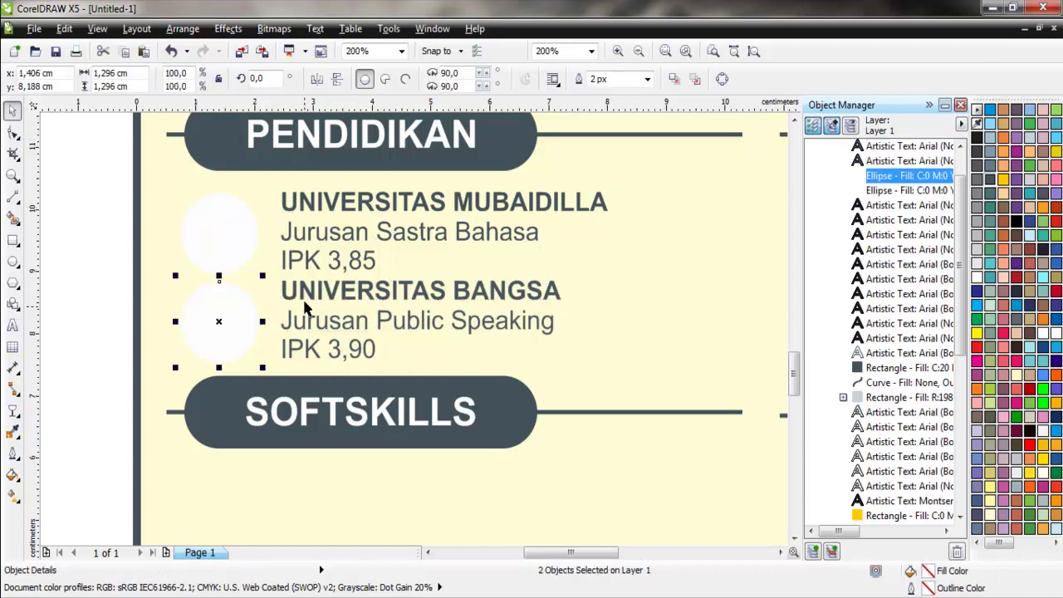
left_click(299, 289, "shift")
left_click(118, 296)
key("F3")
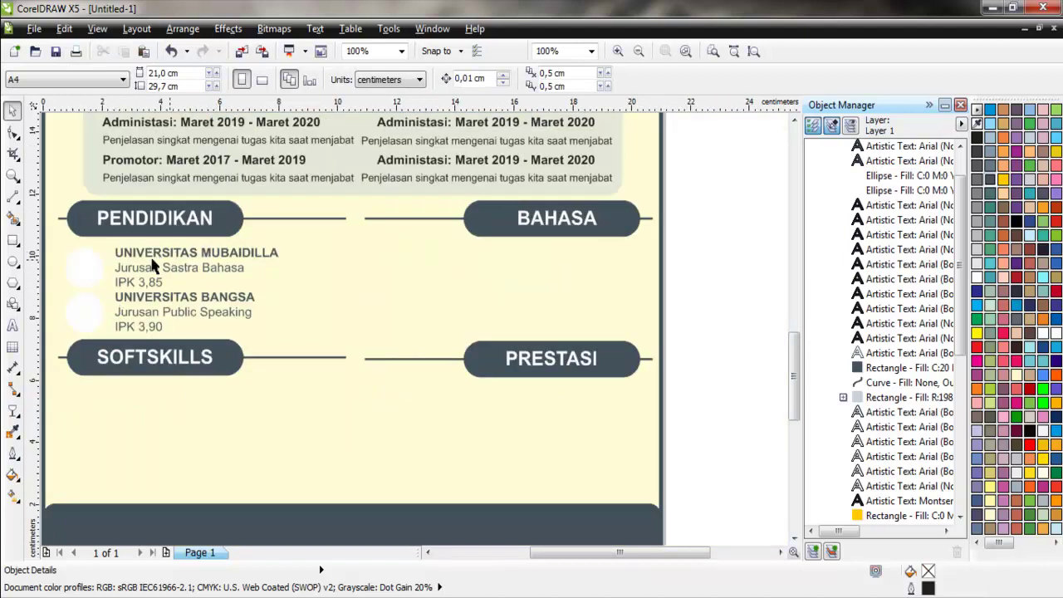
Zoom to fit the whole page height and scroll to the education entries
scroll(235, 287, "up", 1)
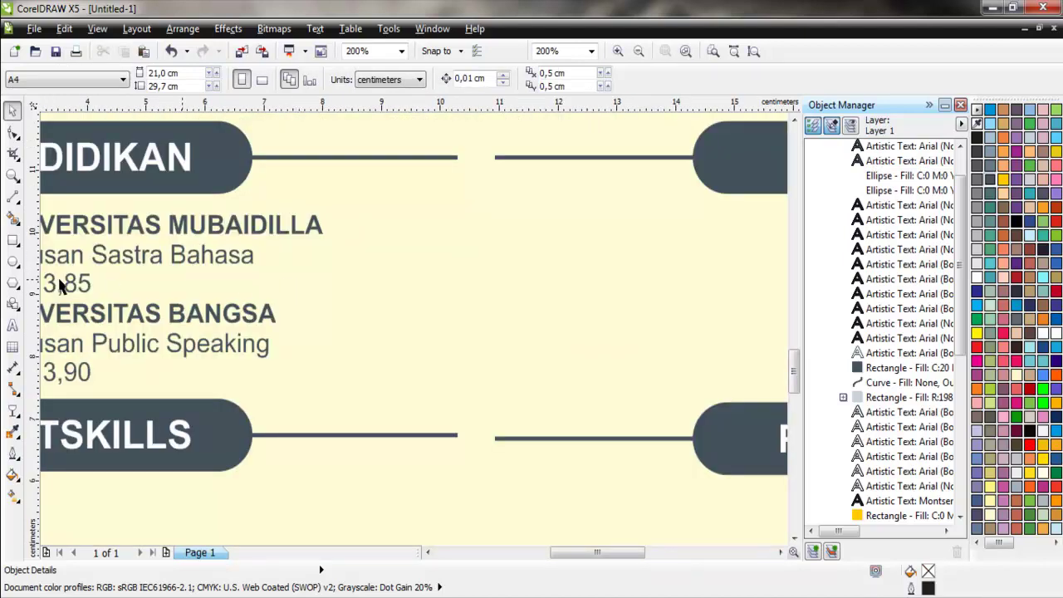
scroll(302, 274, "down", 1)
scroll(302, 274, "down", 1)
scroll(301, 278, "down", 2)
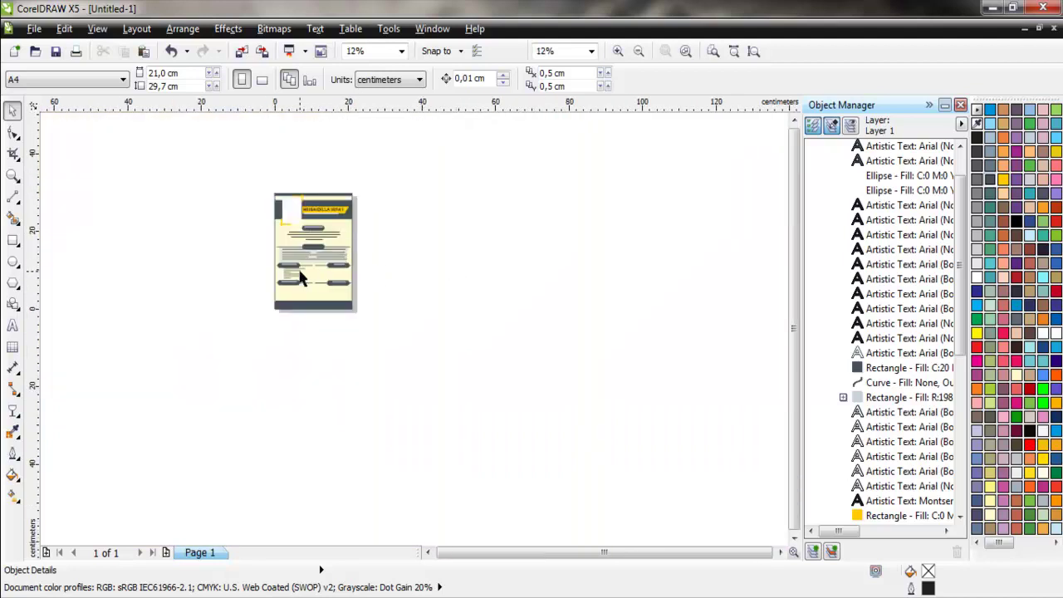
scroll(300, 274, "up", 1)
left_click(401, 51)
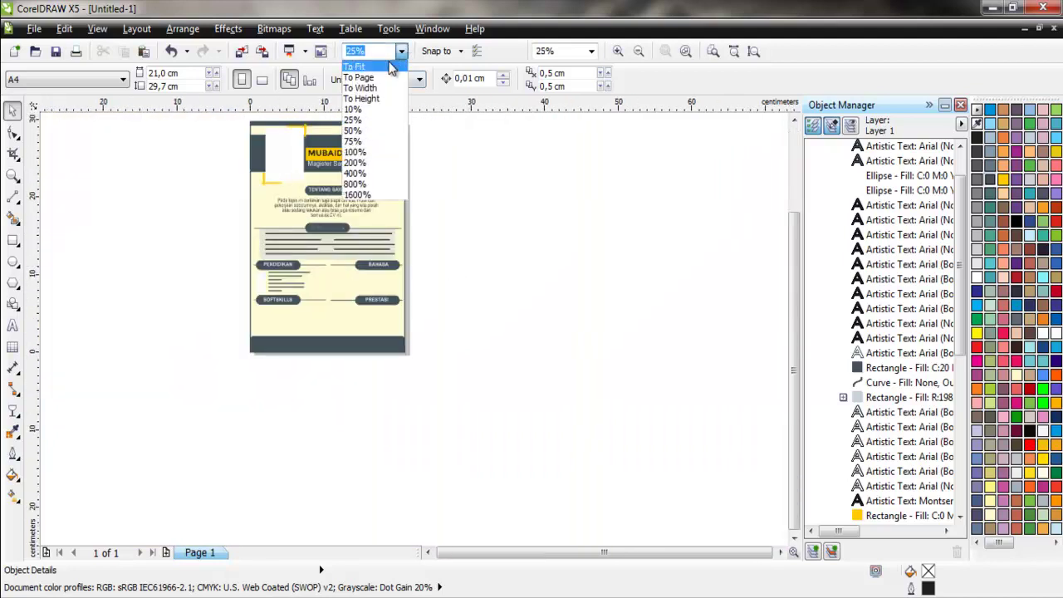
left_click(387, 68)
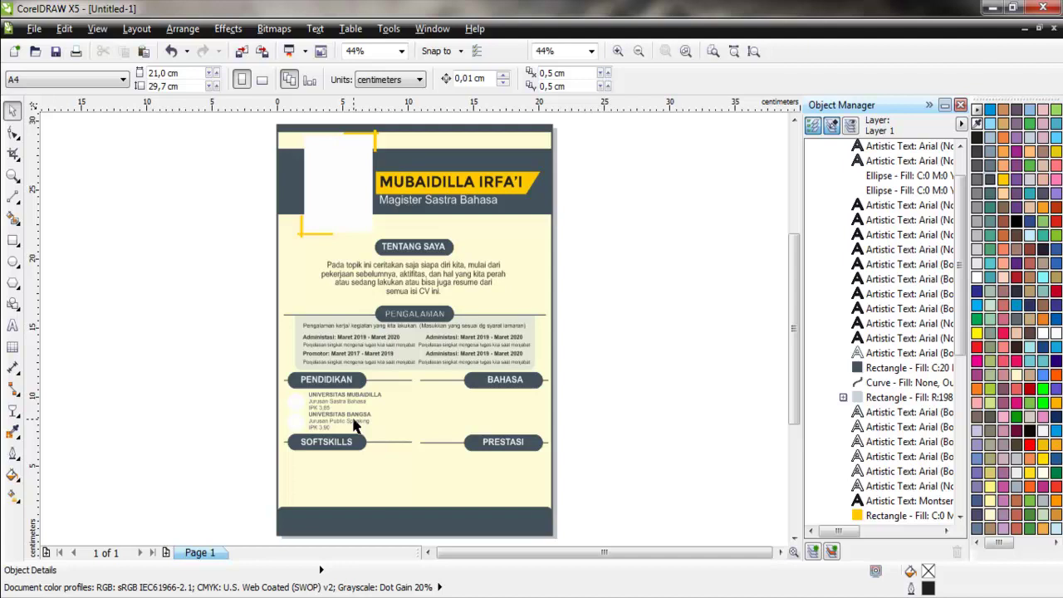
scroll(303, 450, "up", 1)
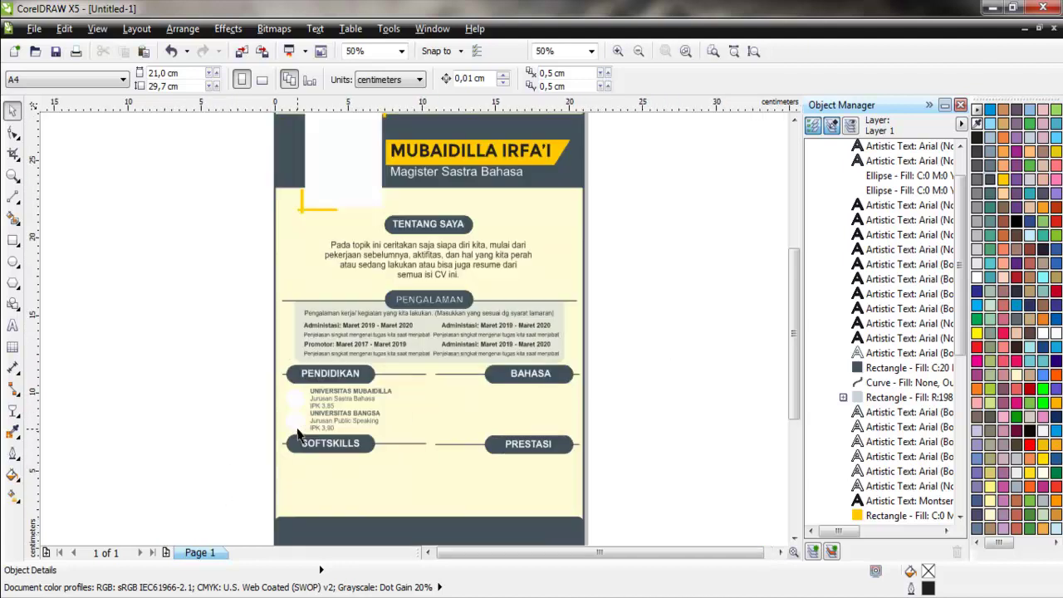
scroll(314, 428, "up", 1)
scroll(314, 427, "up", 1)
Outline both education circles in dark grey from the palette
left_click(222, 261)
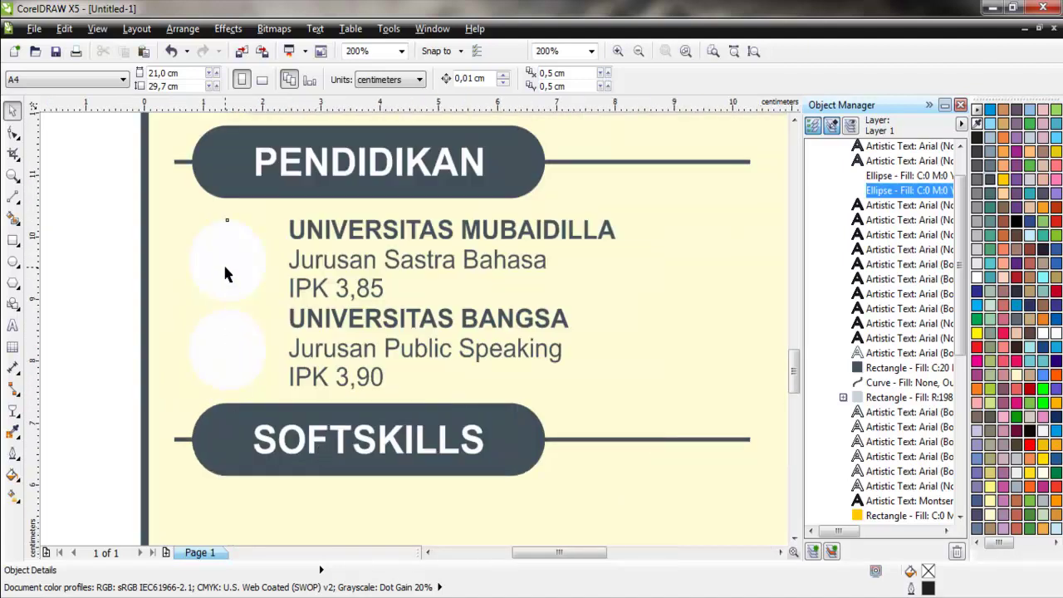
left_click(227, 351, "shift")
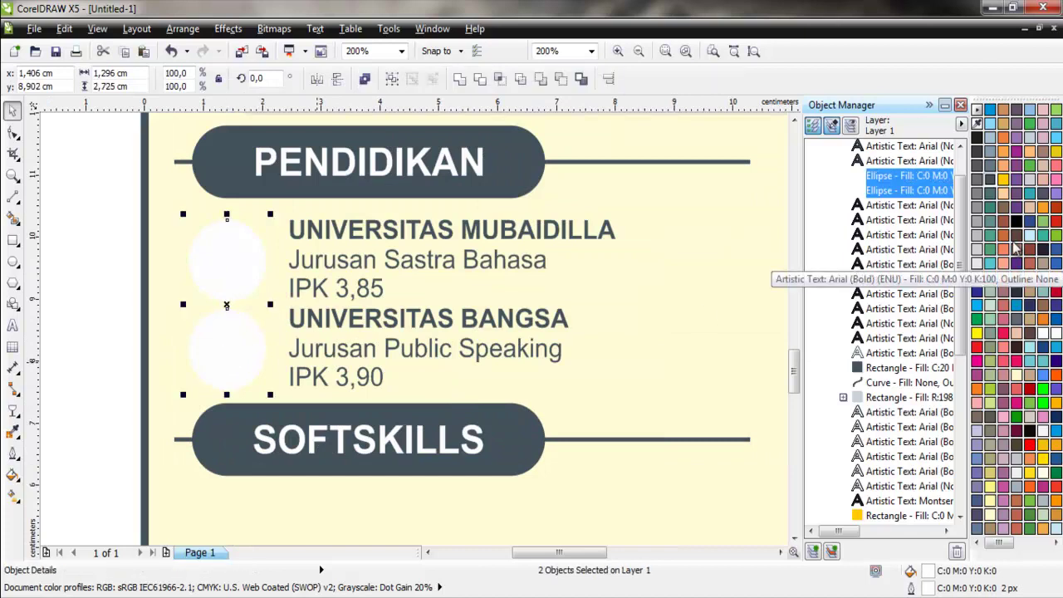
right_click(1003, 196)
scroll(415, 332, "up", 1)
scroll(544, 265, "down", 1)
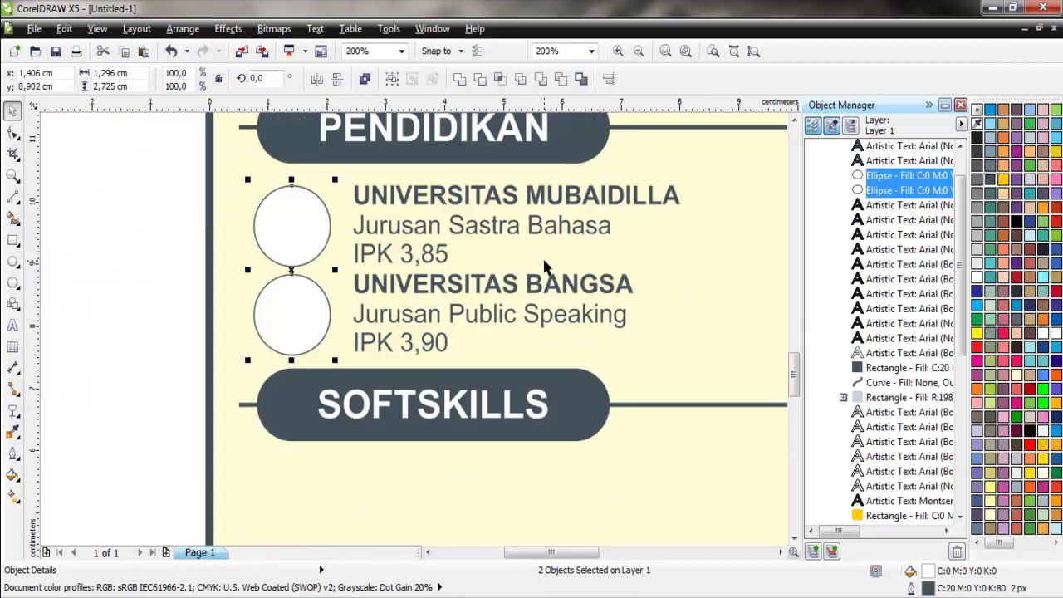
left_click(152, 288)
scroll(152, 288, "down", 2)
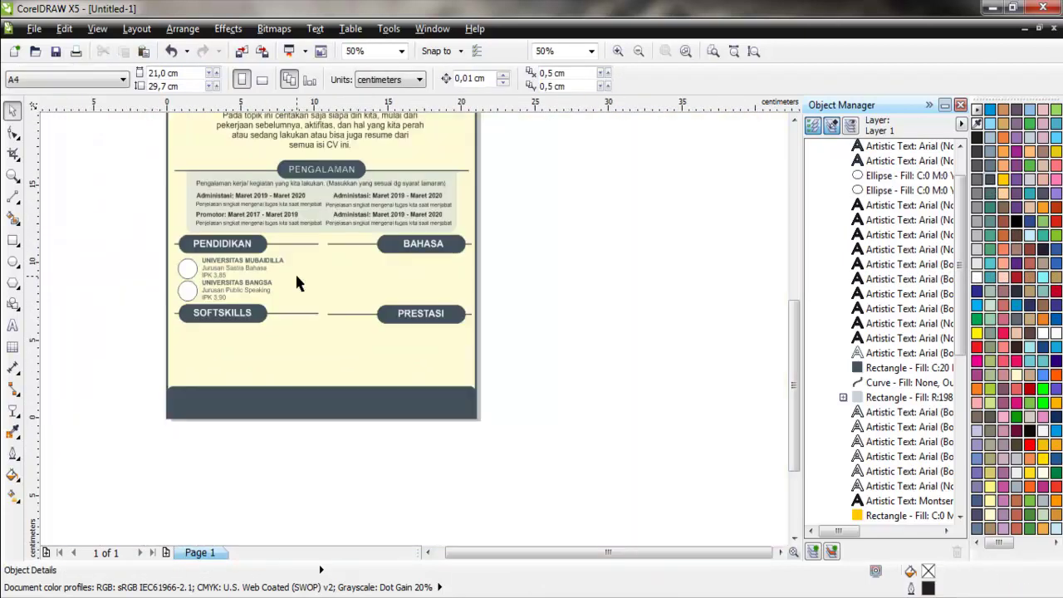
scroll(297, 282, "up", 1)
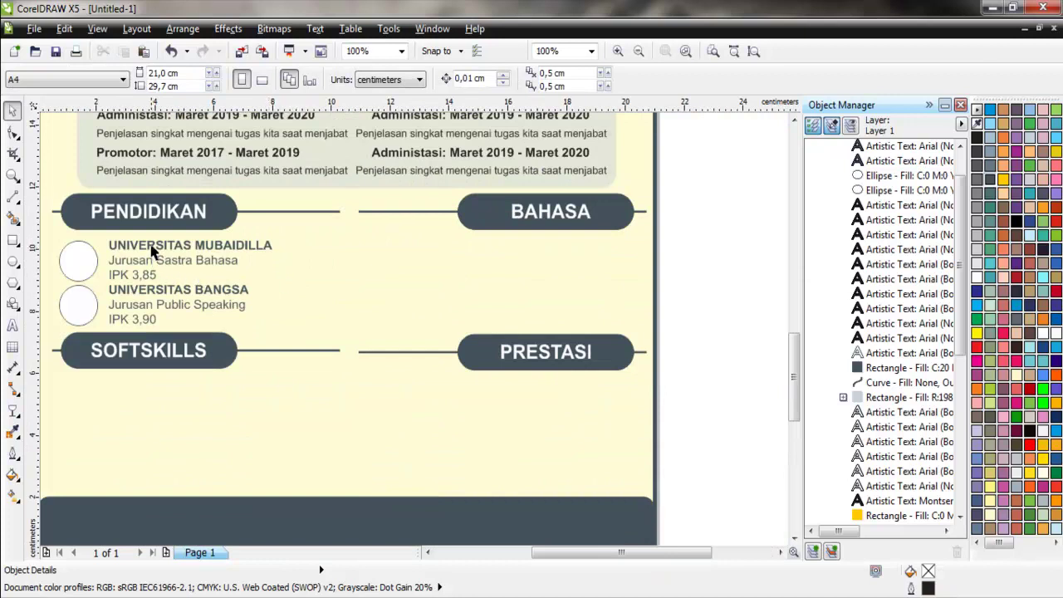
Copy the UNIVERSITAS MUBAIDILLA text under the BAHASA header
left_click_drag(152, 249, 481, 249)
left_click(498, 268)
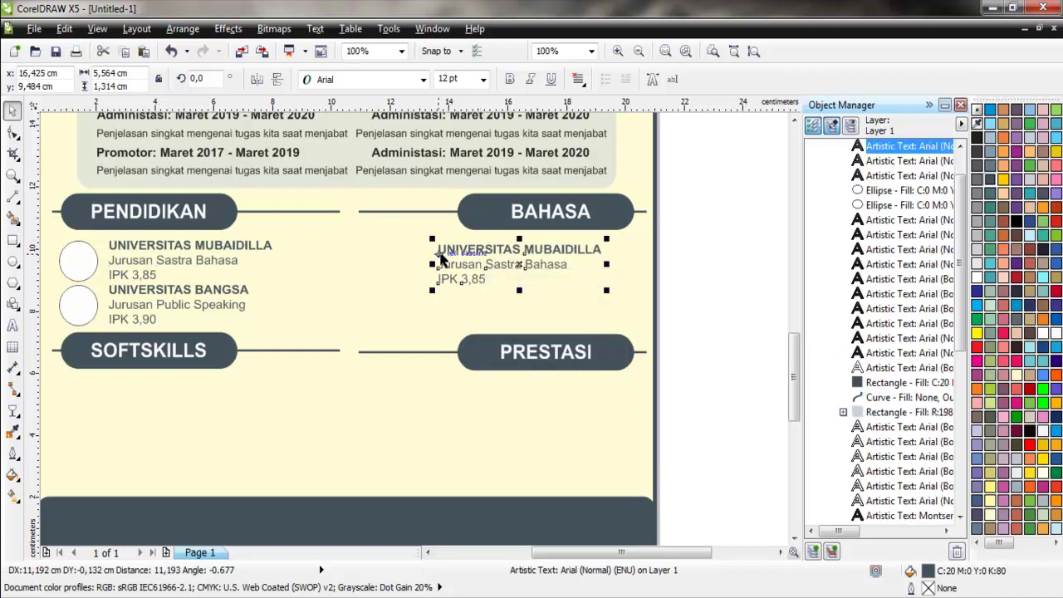
scroll(440, 259, "up", 1)
Retype the copy as BAHASA INGGRIS, BAHASA PERANCIS, BAHASA BELANDA and nudge it into place
double_click(457, 249)
key("ctrl+a")
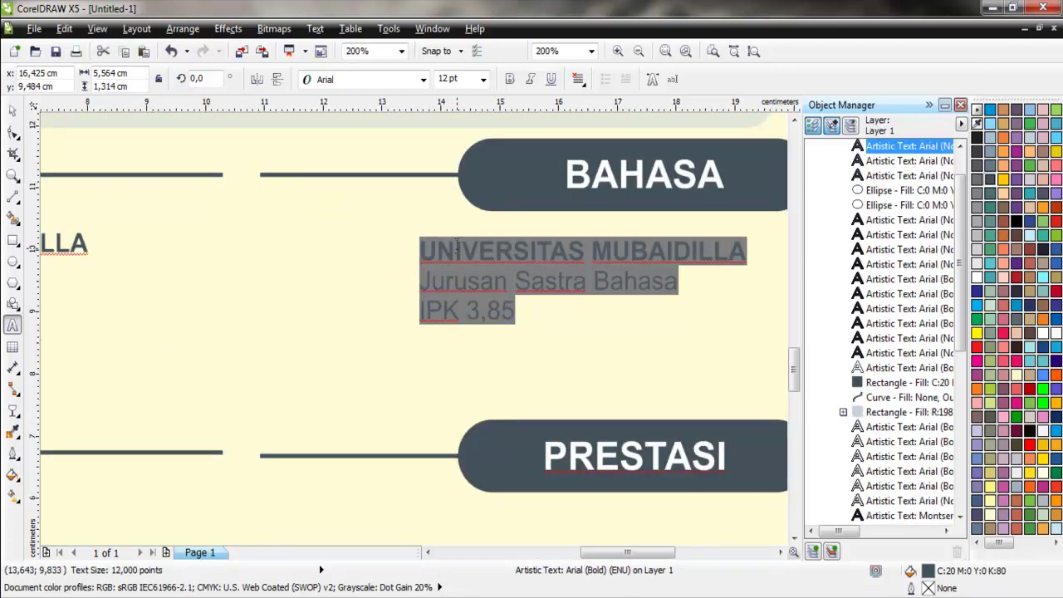
type("BAHASA I")
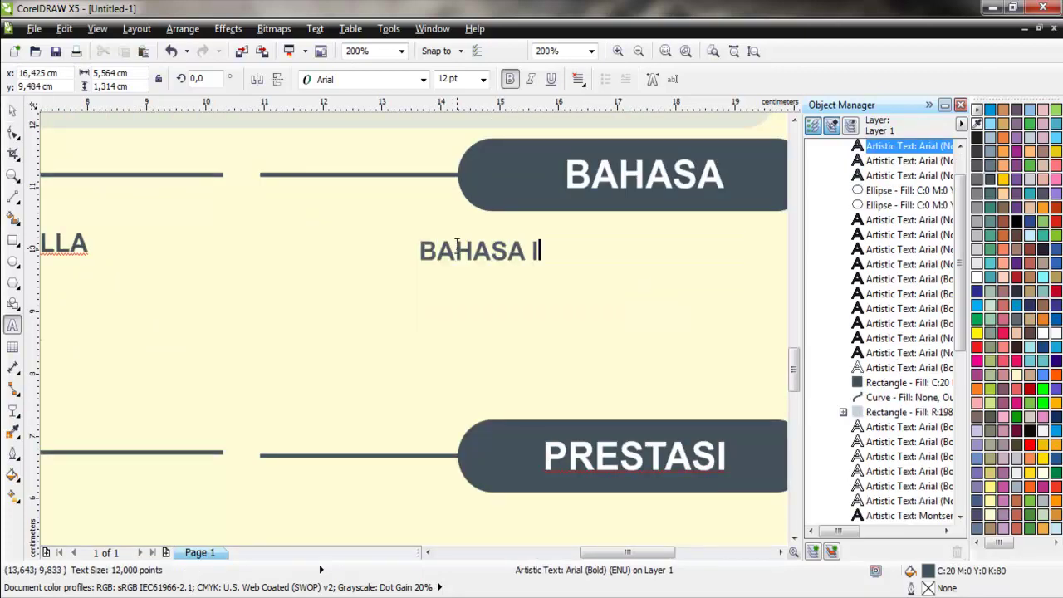
type("N")
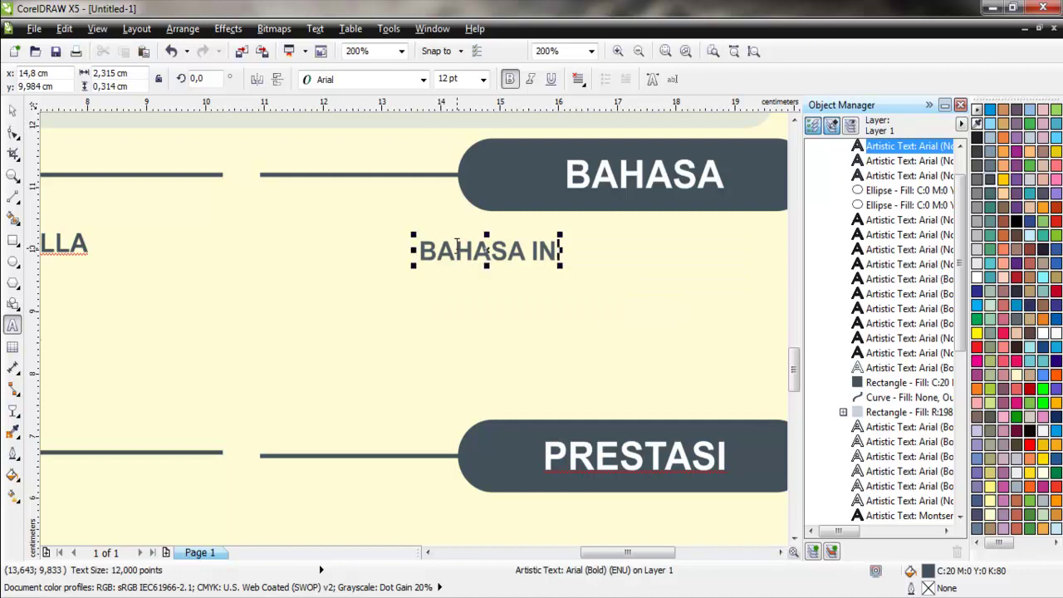
type("GGRIS")
key("Return")
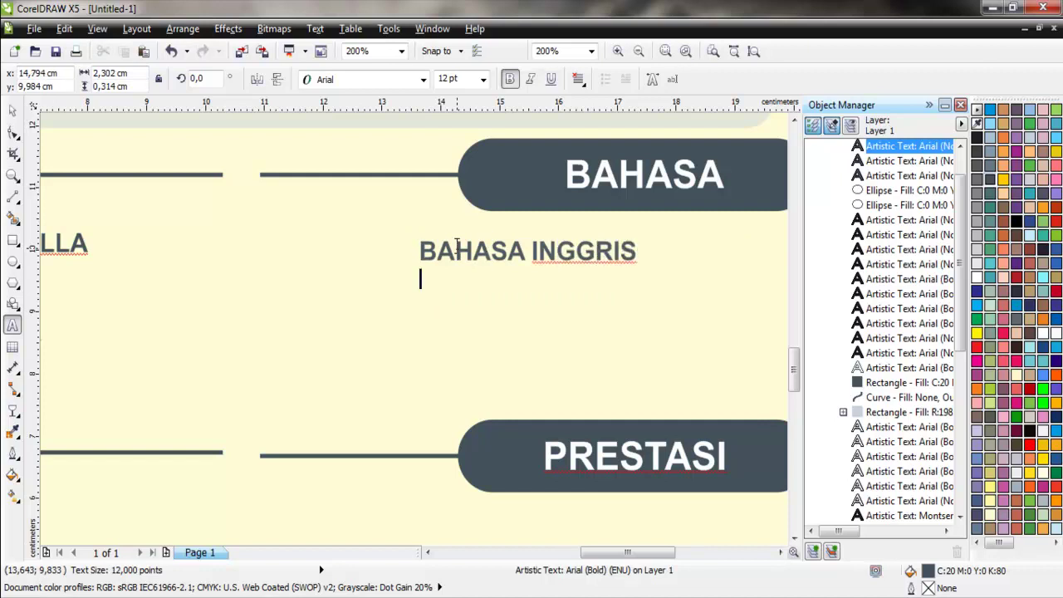
type("BAHASA ")
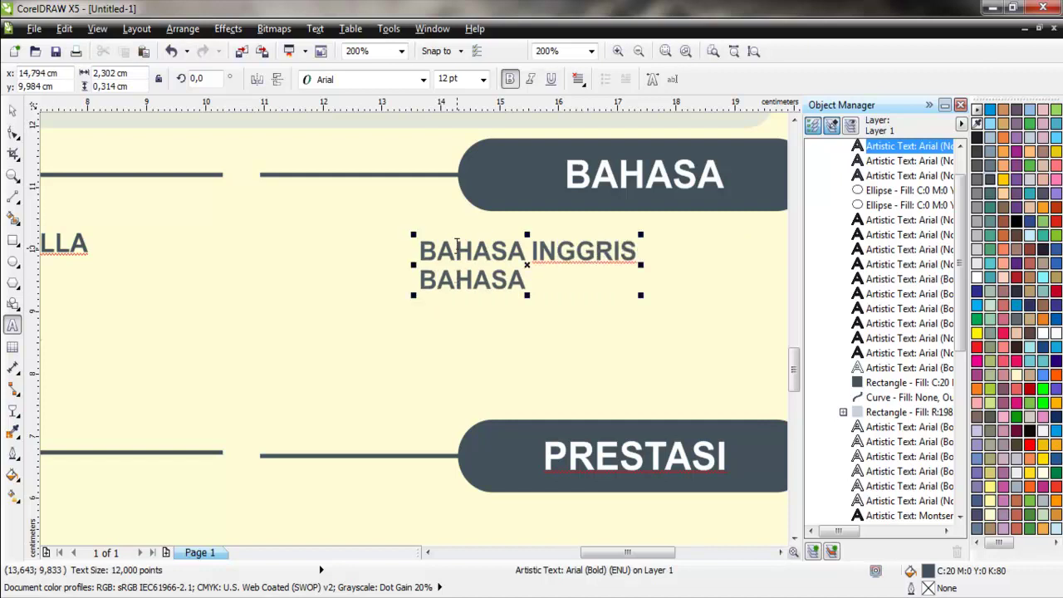
type("PERANCIS")
key("Return")
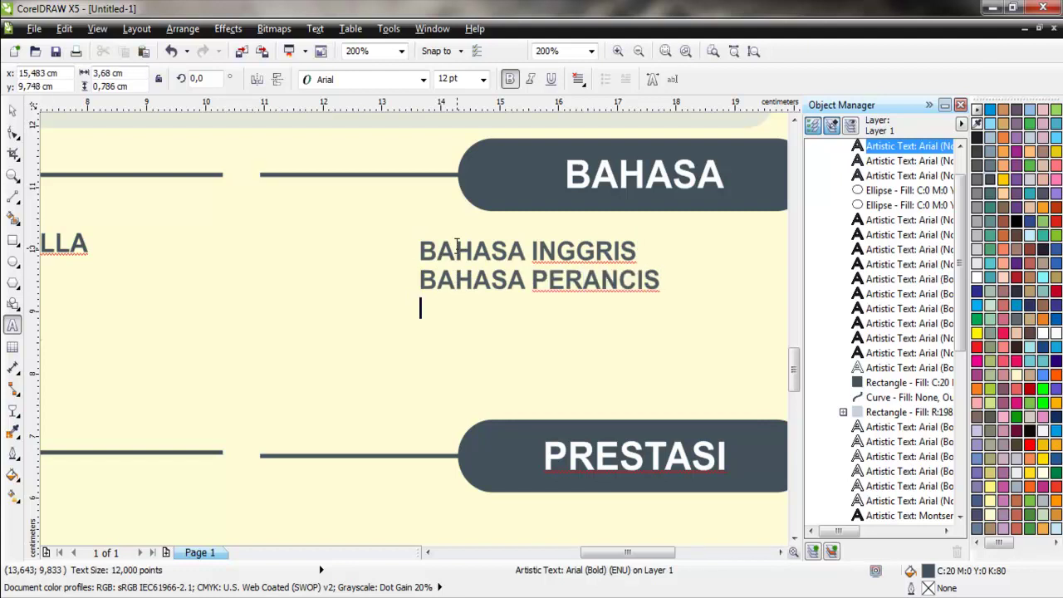
type("BHASA")
key("BackSpace")
key("BackSpace")
key("BackSpace")
type("AHASA")
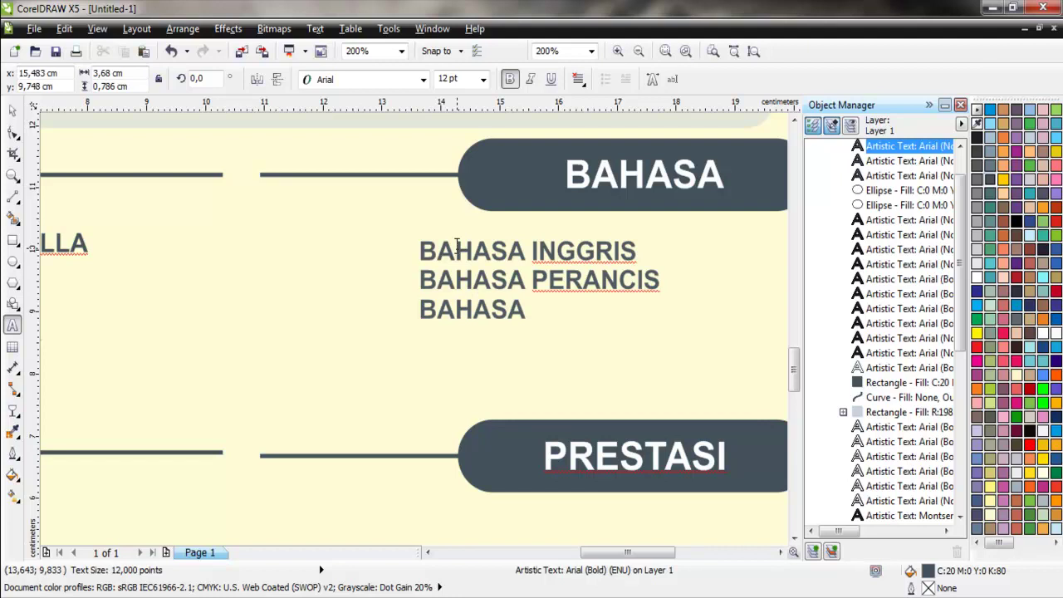
type(" BELANA")
key("BackSpace")
type("A")
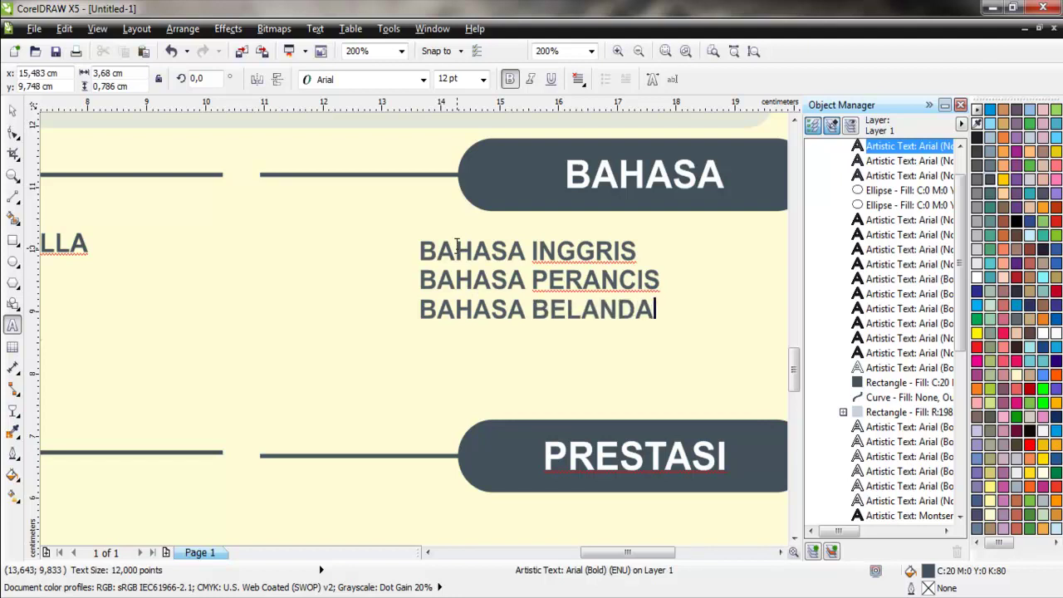
key("ctrl+space")
left_click_drag(453, 252, 365, 264)
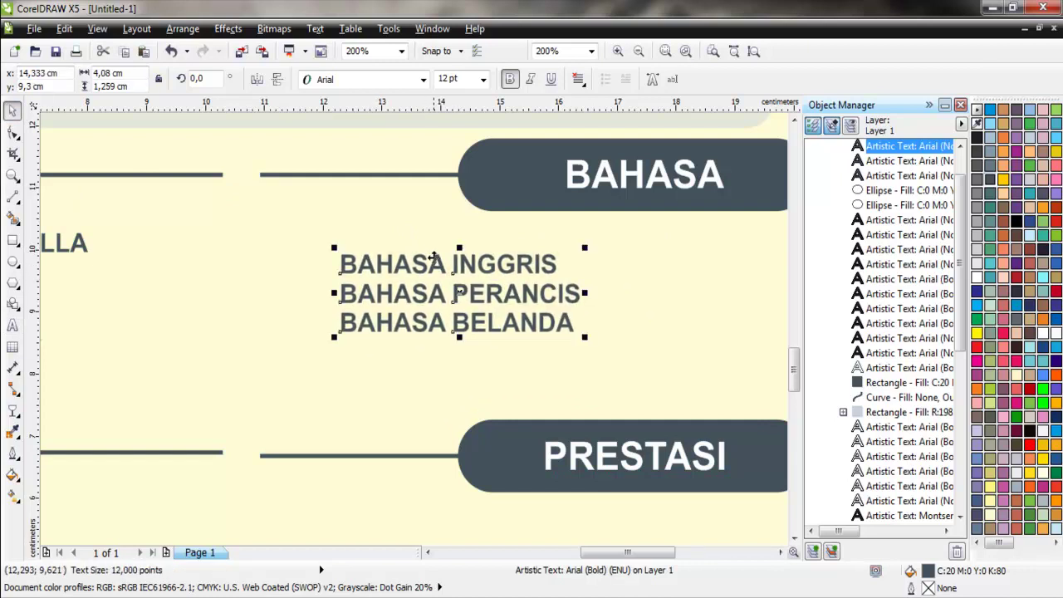
Undo an accidental copy of the page background rectangle
scroll(434, 262, "down", 2)
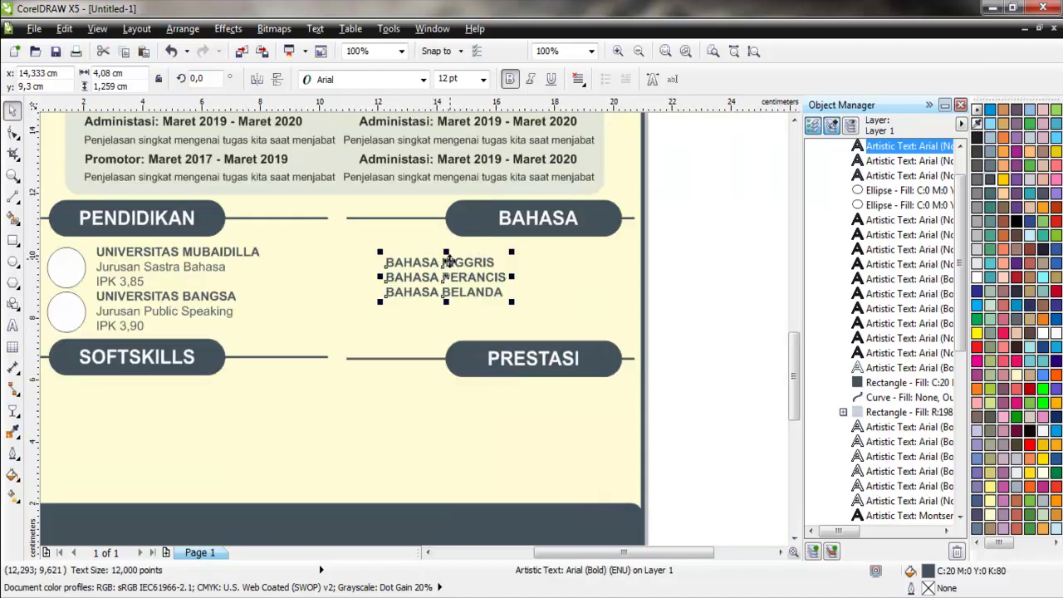
scroll(523, 254, "up", 1)
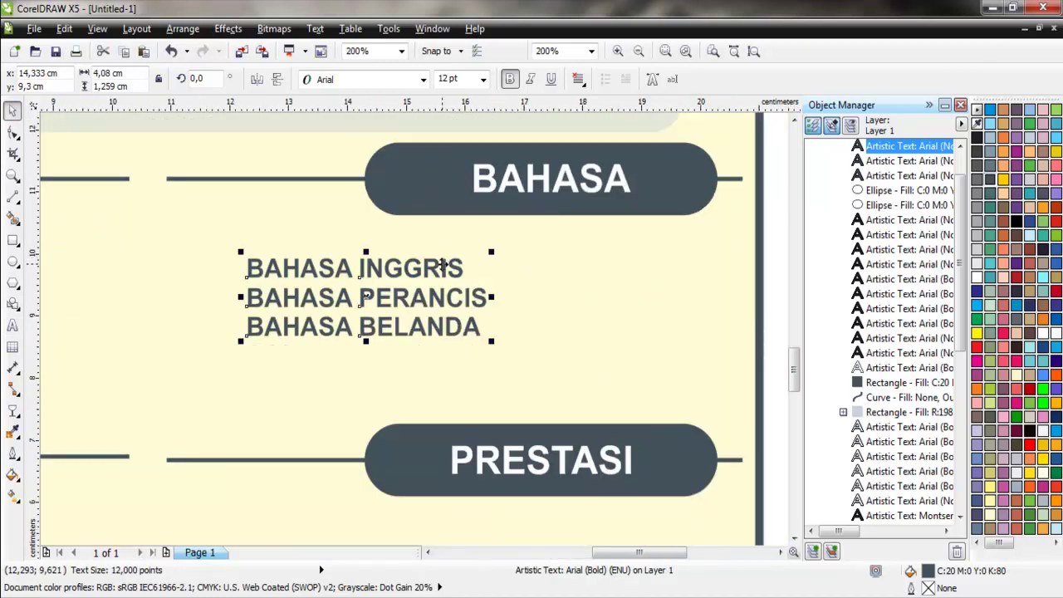
left_click(438, 266)
left_click_drag(636, 268, 555, 277)
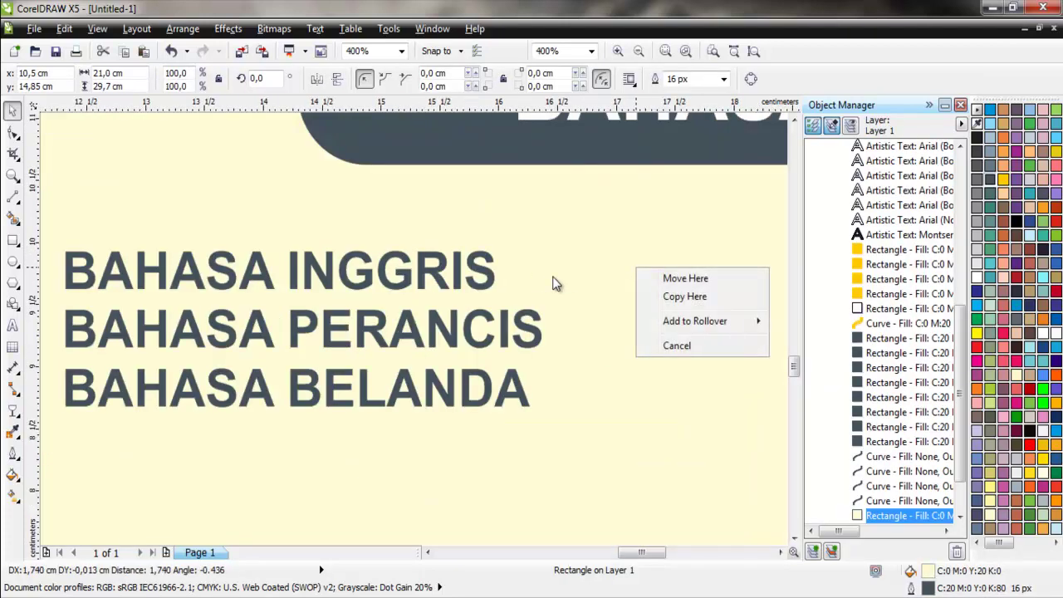
left_click(703, 296)
scroll(432, 285, "down", 1)
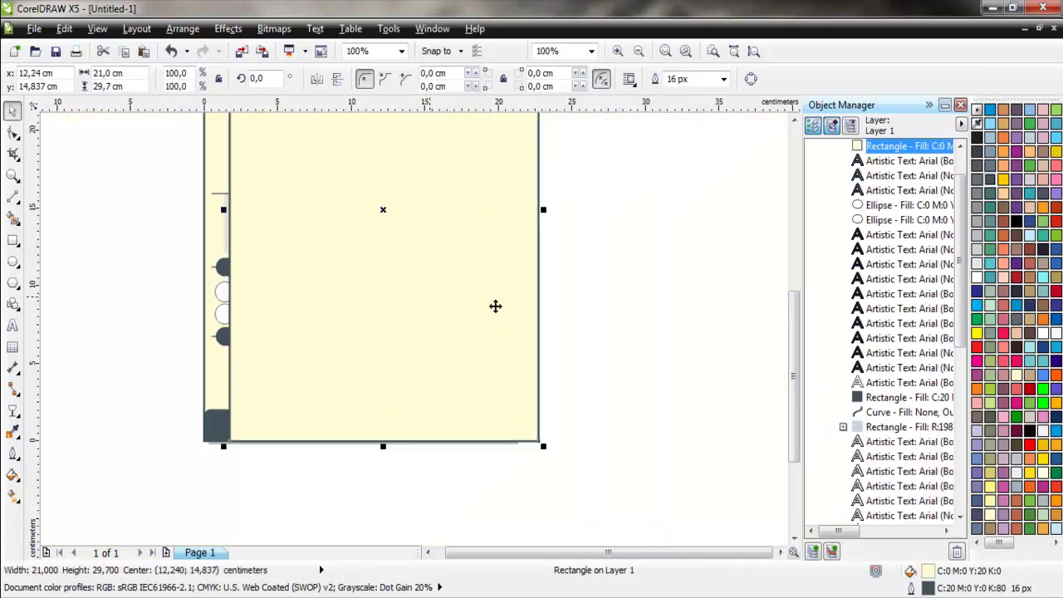
scroll(493, 304, "down", 1)
key("p")
key("shift+Page_Down")
scroll(507, 308, "up", 2)
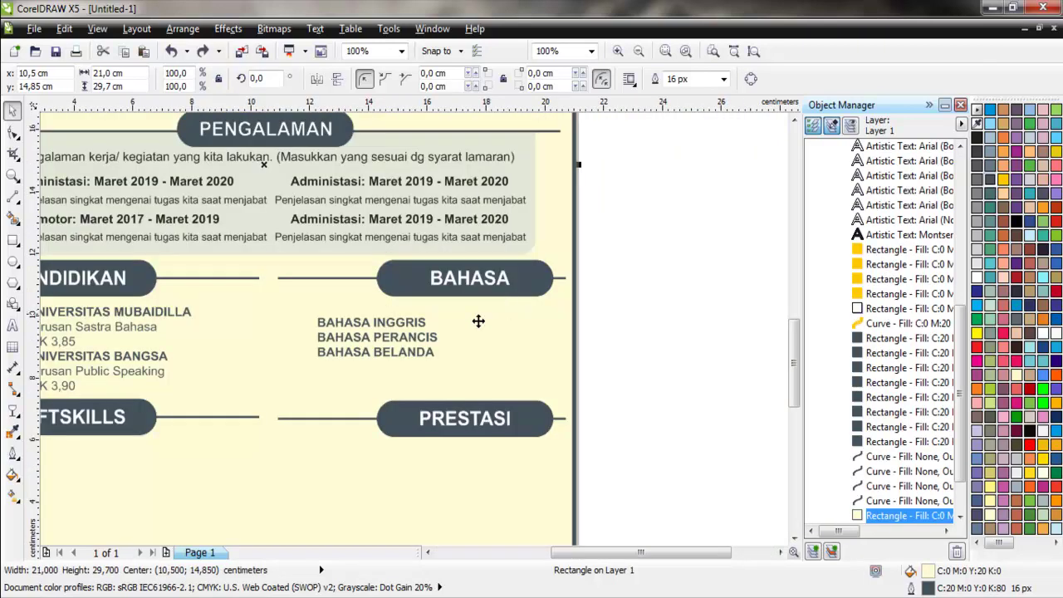
scroll(476, 318, "up", 2)
Duplicate the language list slightly to the right
left_click(480, 324)
scroll(480, 324, "up", 1)
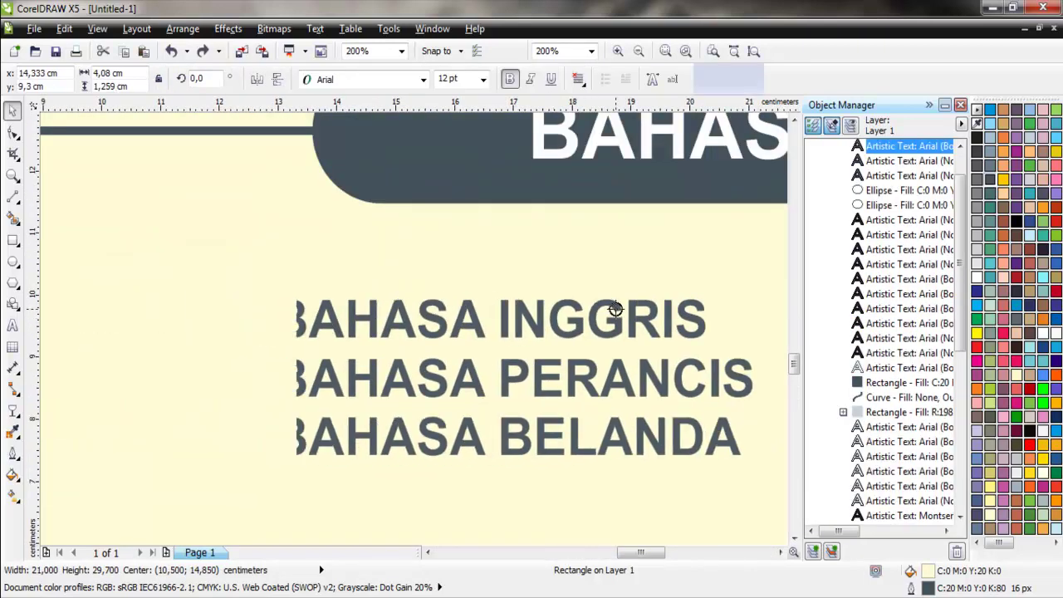
left_click_drag(612, 308, 669, 271)
left_click(689, 298)
scroll(295, 288, "down", 2)
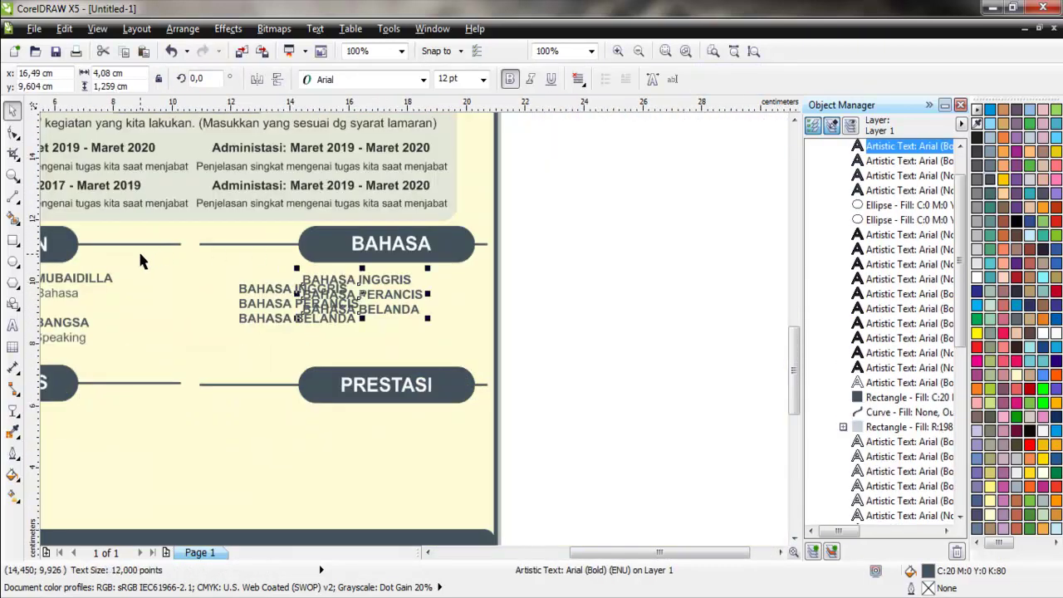
Move the duplicate list right of the original and colour its text orange
scroll(362, 279, "up", 1)
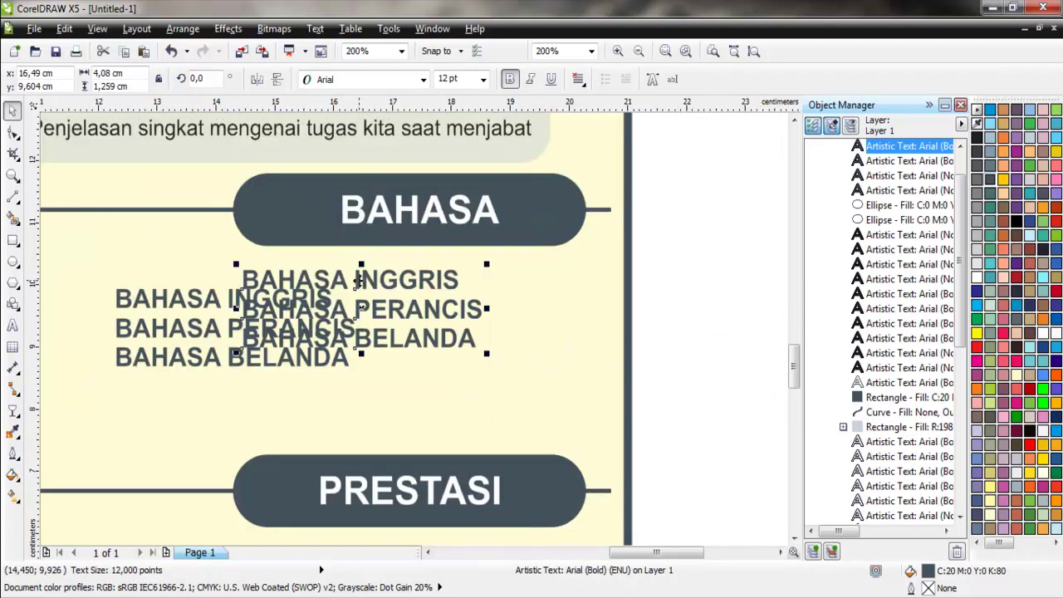
left_click_drag(362, 279, 496, 299)
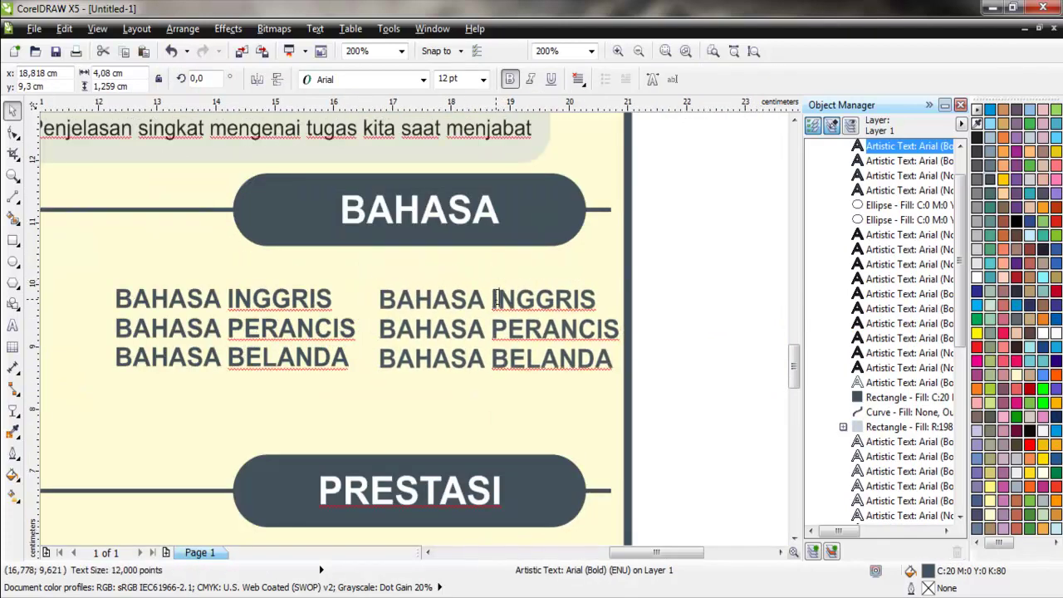
double_click(496, 299)
key("ctrl+a")
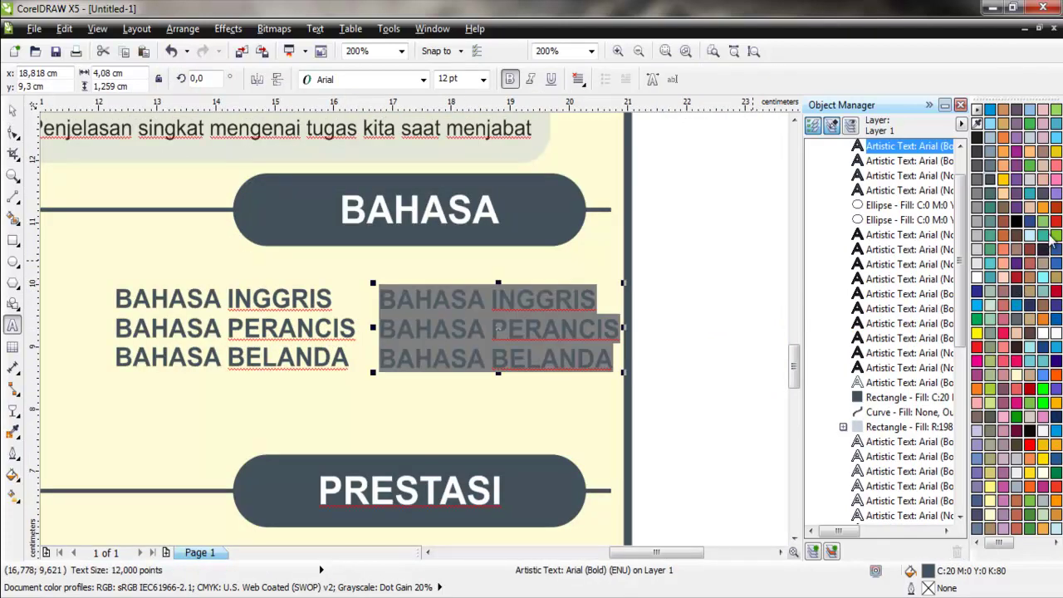
left_click(1048, 212)
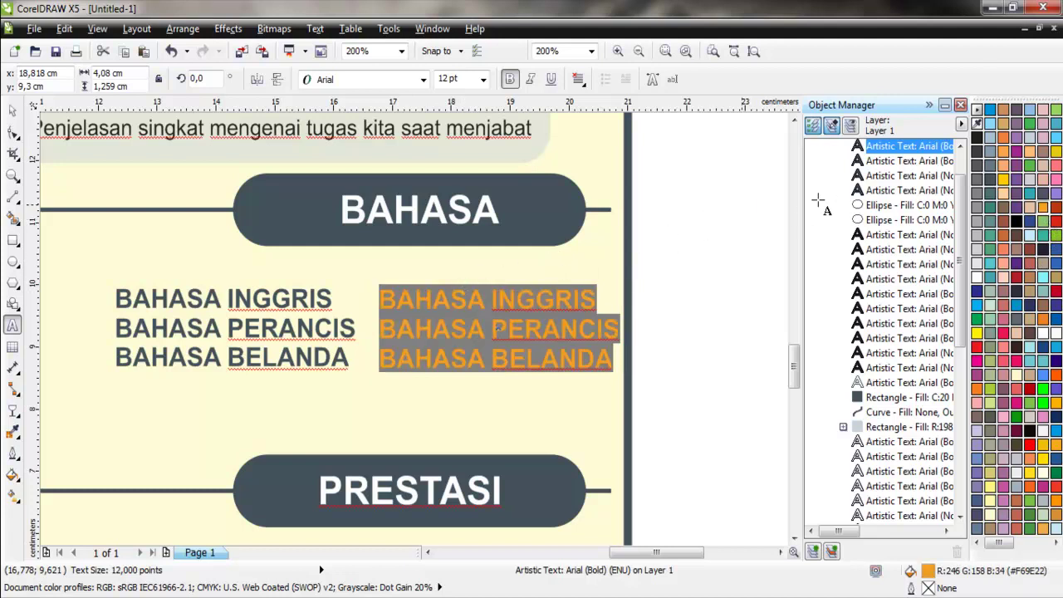
left_click(12, 110)
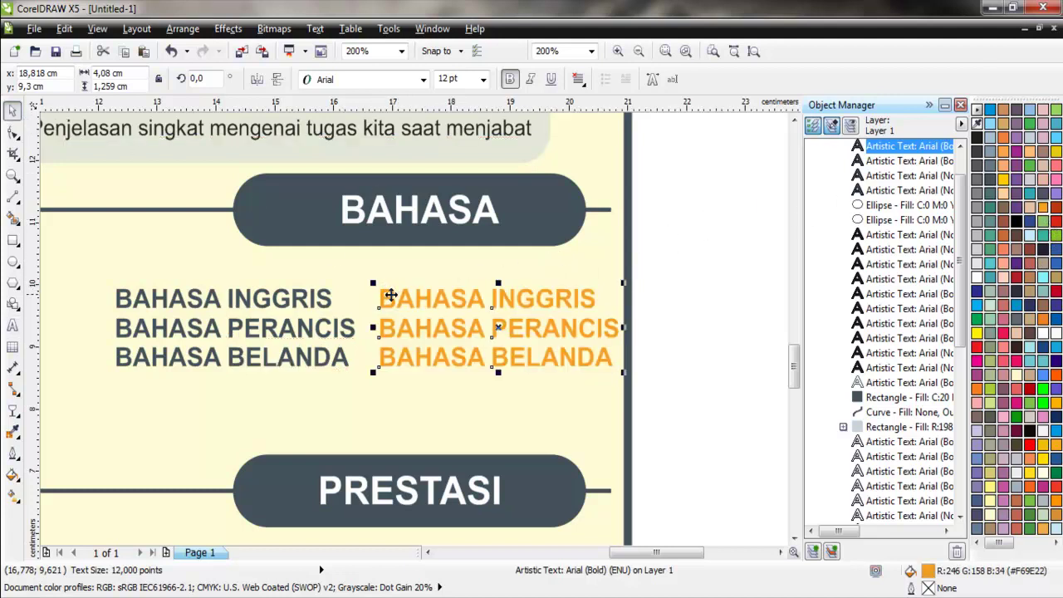
Retype the orange list as AKTIF, AKTIF, PASIF and add the BAHASA header to the selection
double_click(386, 292)
key("ctrl+a")
type("AK")
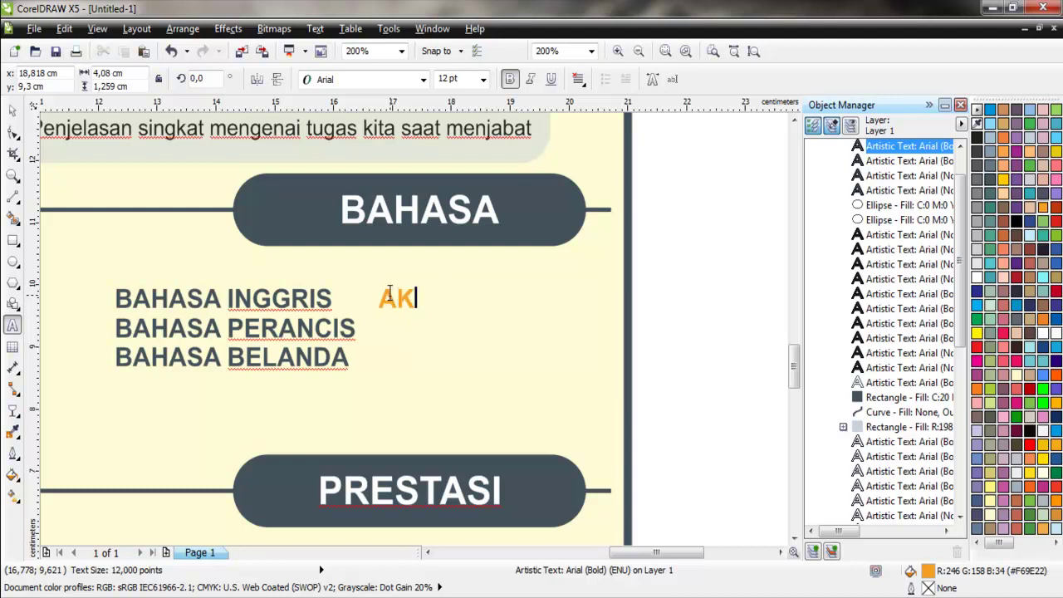
type("TIF")
key("Return")
type("A")
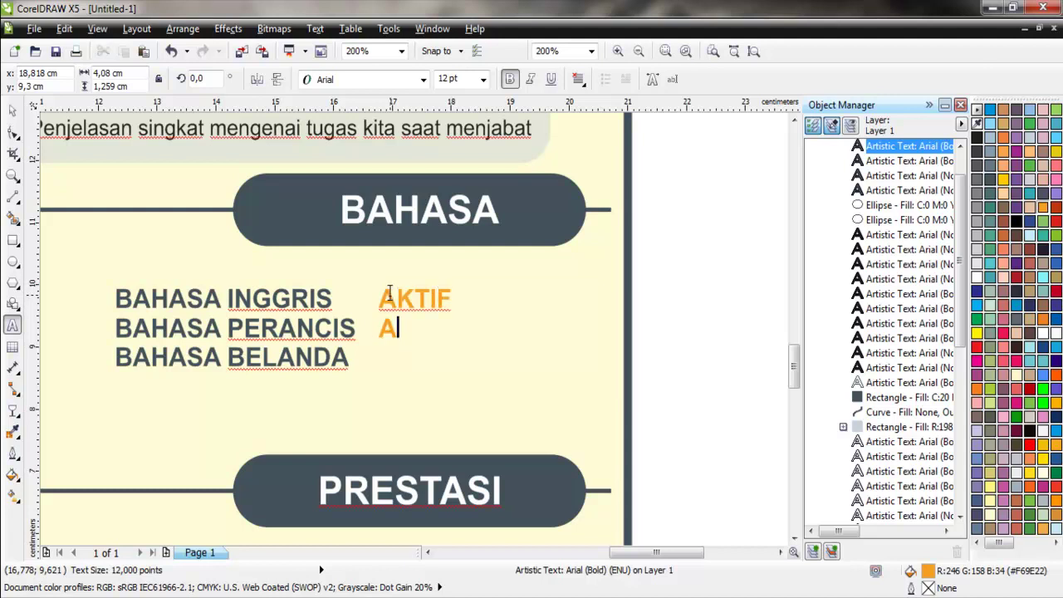
type("KTIF")
key("Return")
type("PAS")
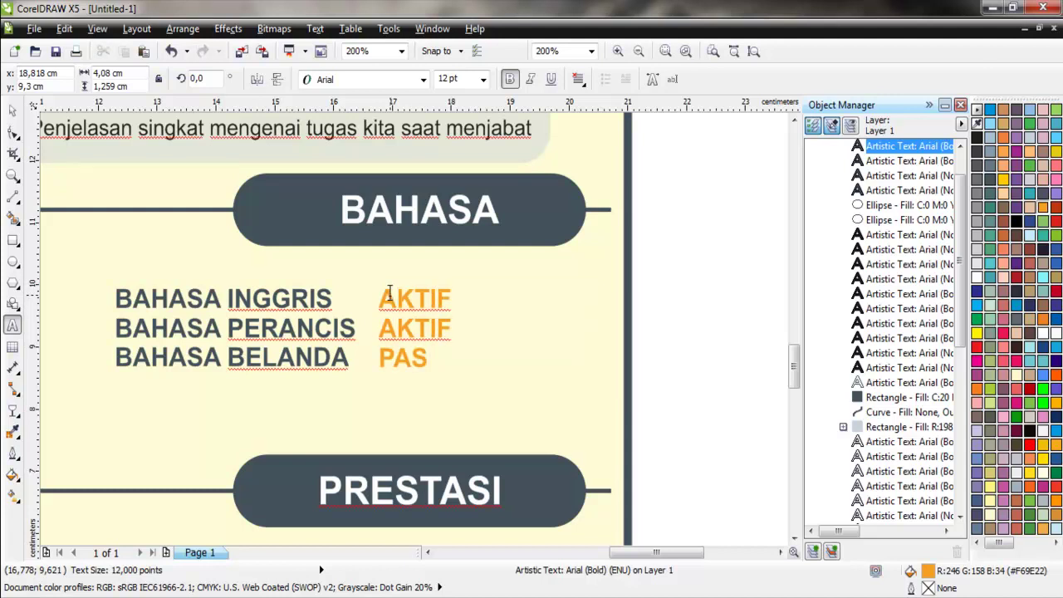
type("IF")
key("ctrl+space")
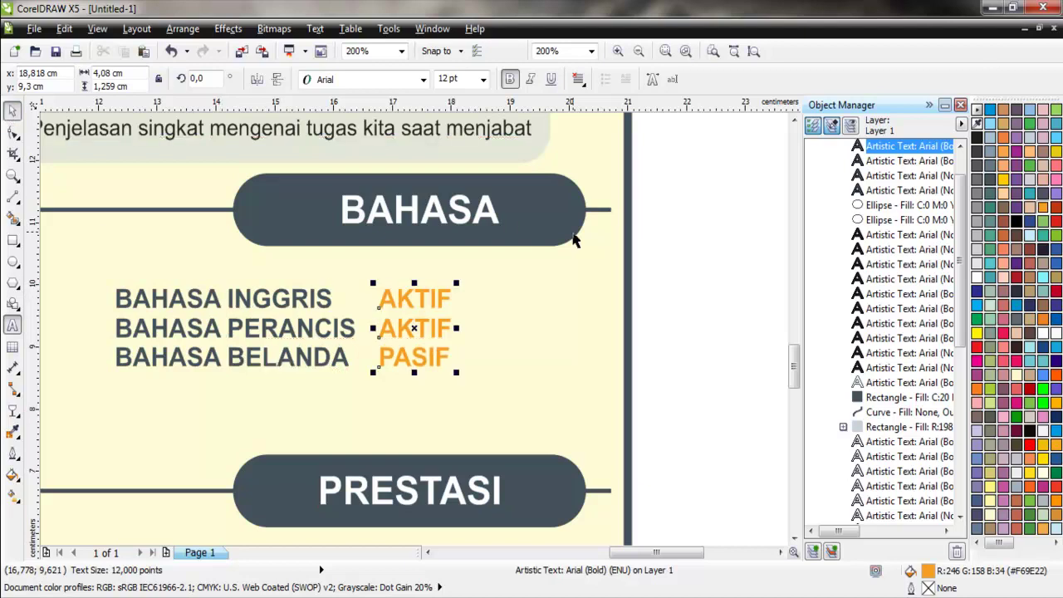
left_click(515, 220, "shift")
Right-align the levels with the BAHASA header and shift the language names right toward them
key("r")
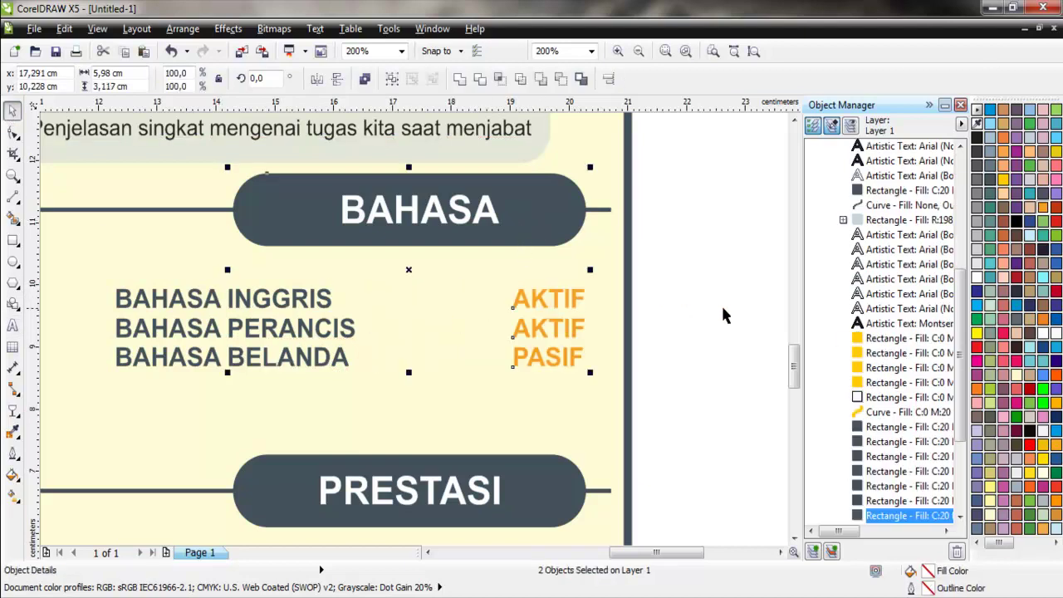
left_click(728, 314)
left_click_drag(282, 309, 352, 313)
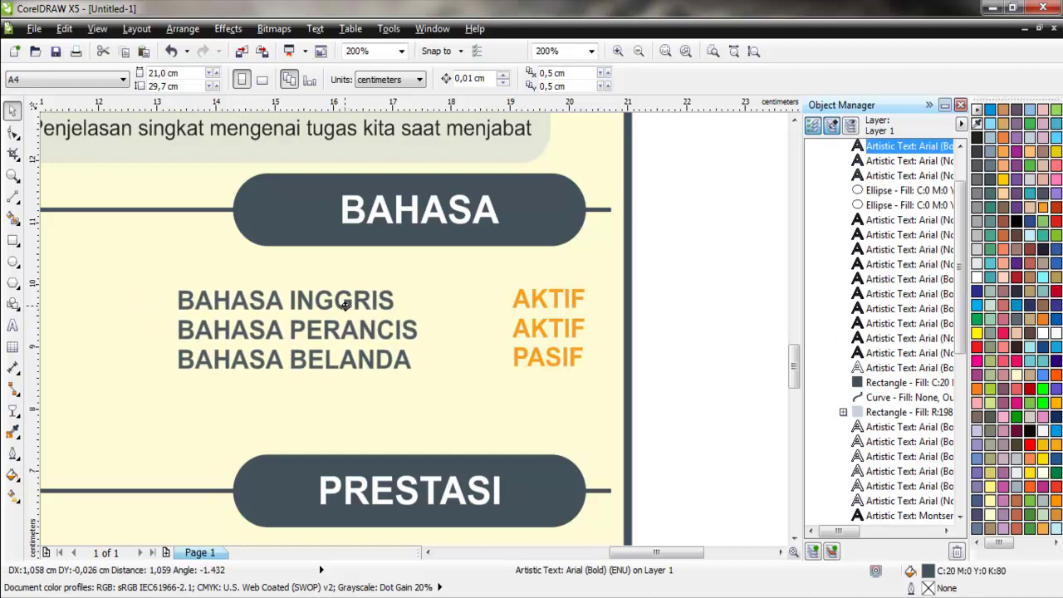
left_click_drag(352, 307, 345, 303)
left_click(780, 322)
scroll(780, 322, "down", 1)
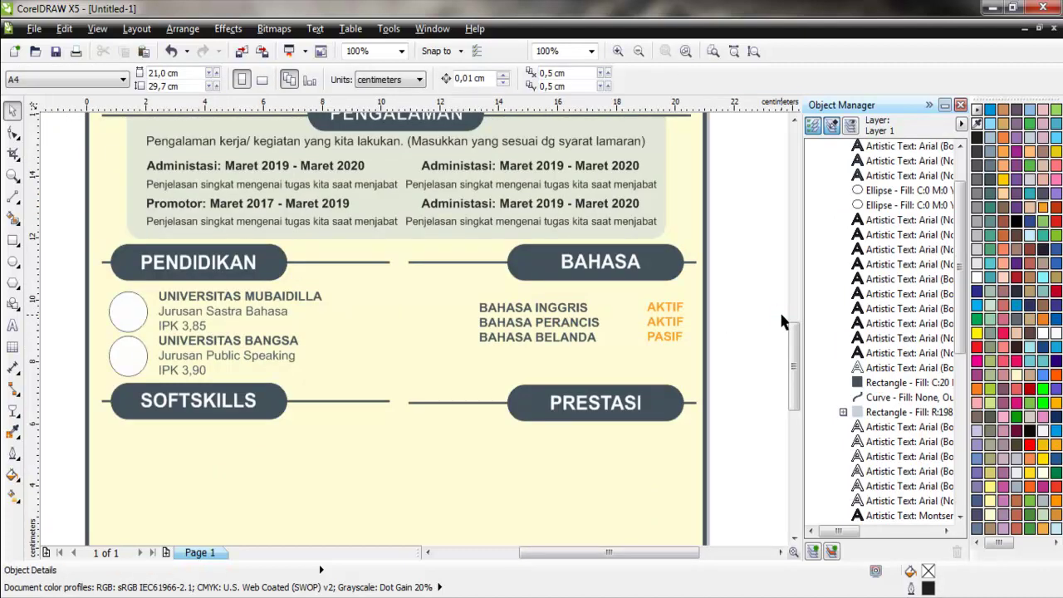
left_click_drag(795, 359, 795, 378)
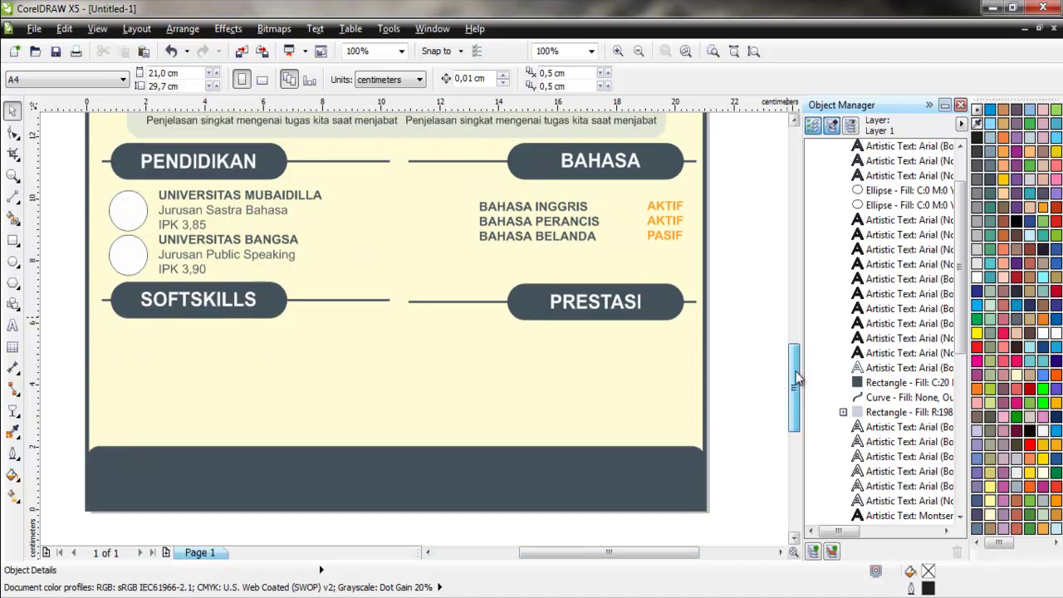
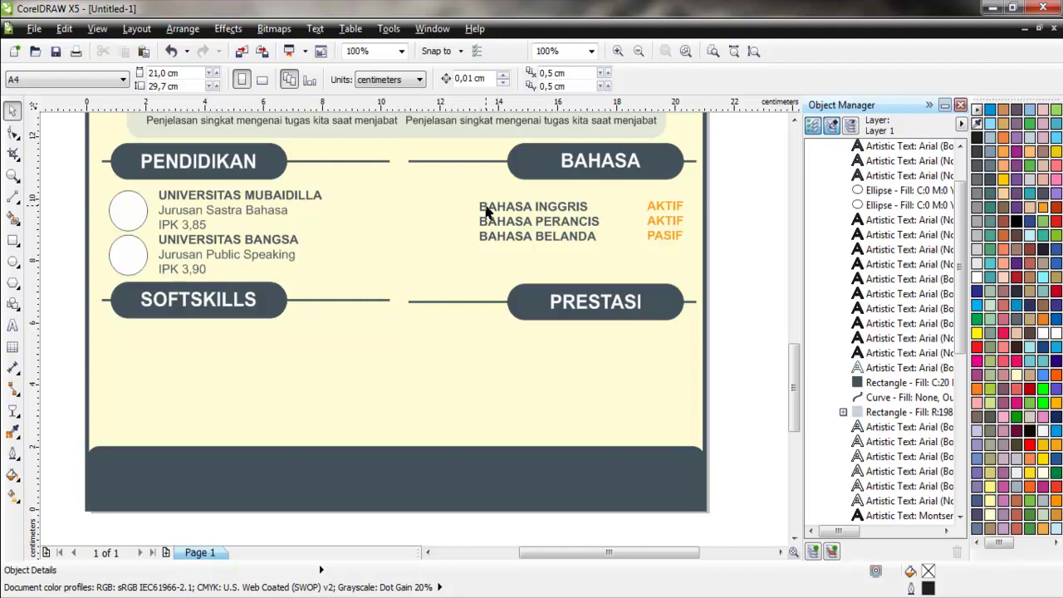
Copy the BAHASA language list below the PRESTASI heading and select its text for editing
left_click_drag(487, 213, 493, 345)
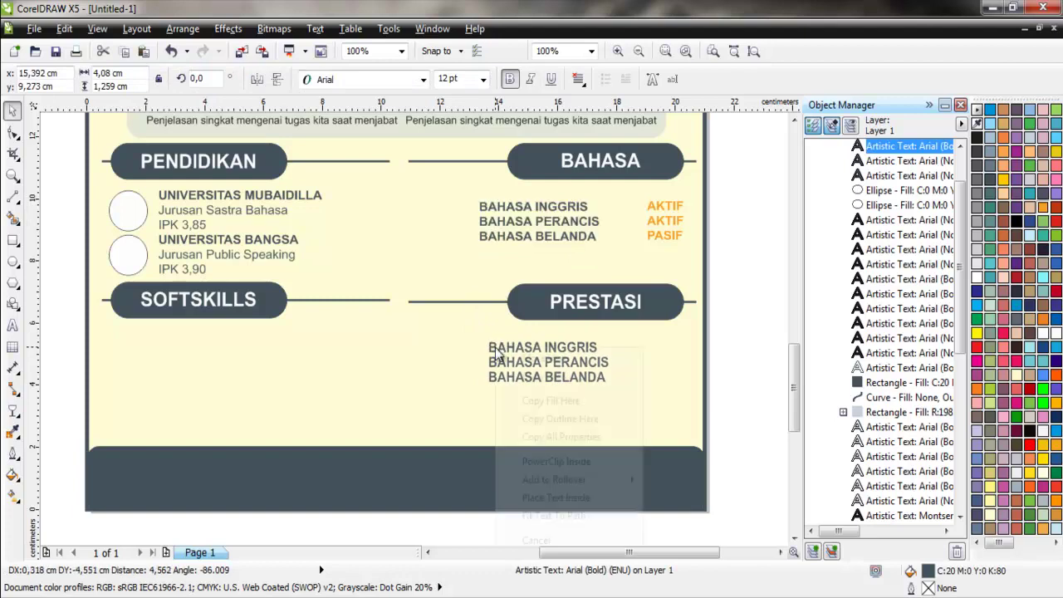
left_click(528, 378)
left_click(528, 378)
double_click(498, 347)
key("ctrl+a")
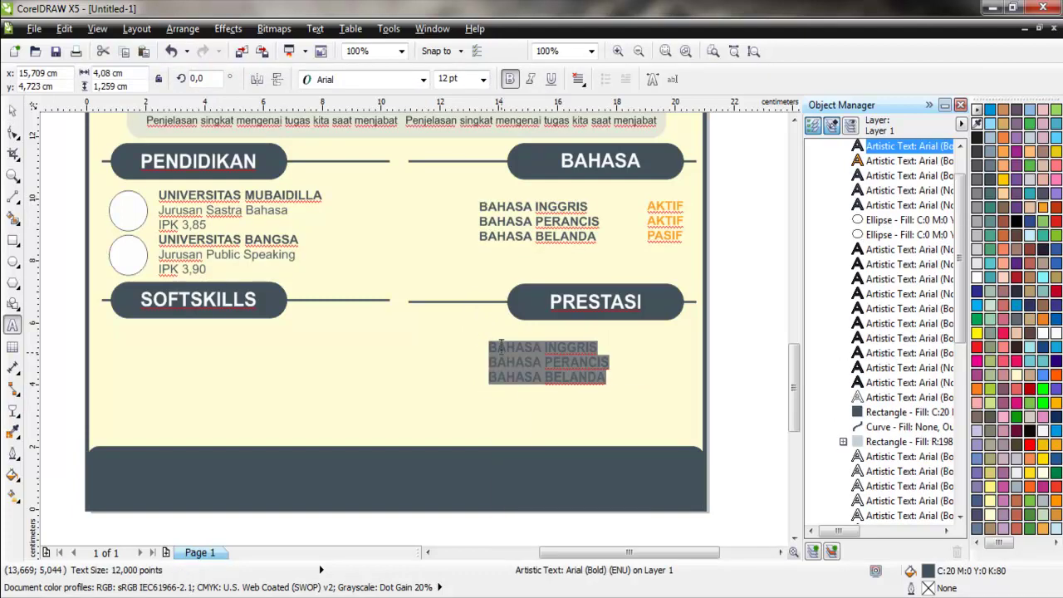
Replace the copied text with the JUARA I, JUARA II and JUARA III lines
type("JUAR")
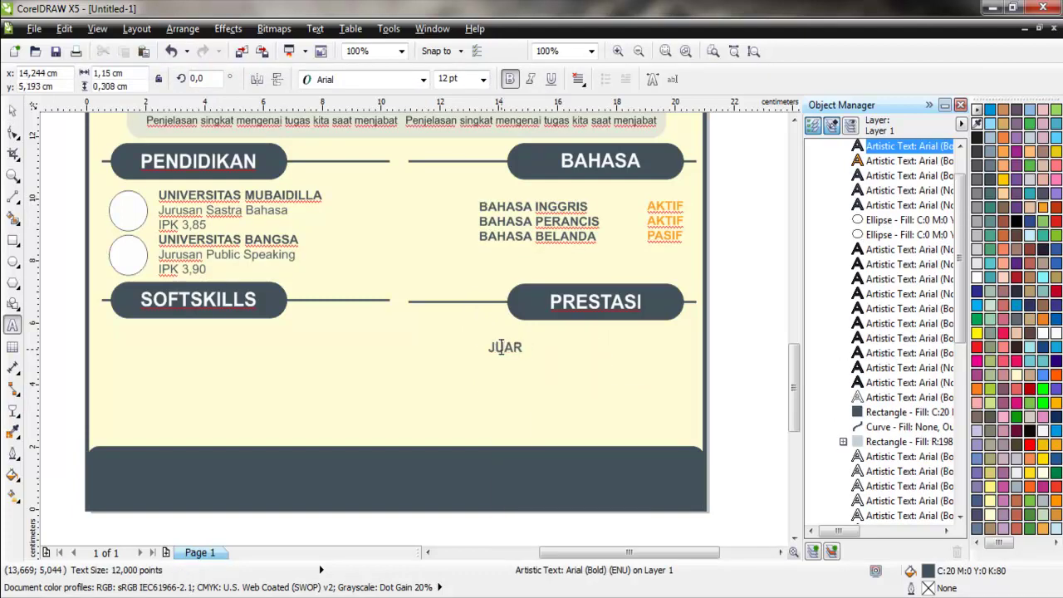
type("A I ")
type("JUAR")
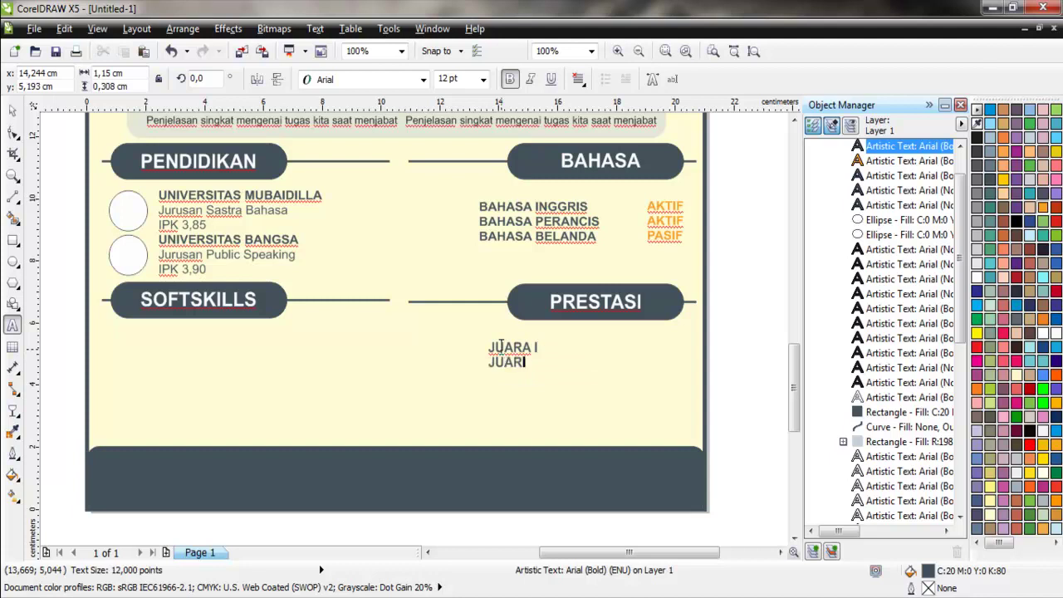
type("A II")
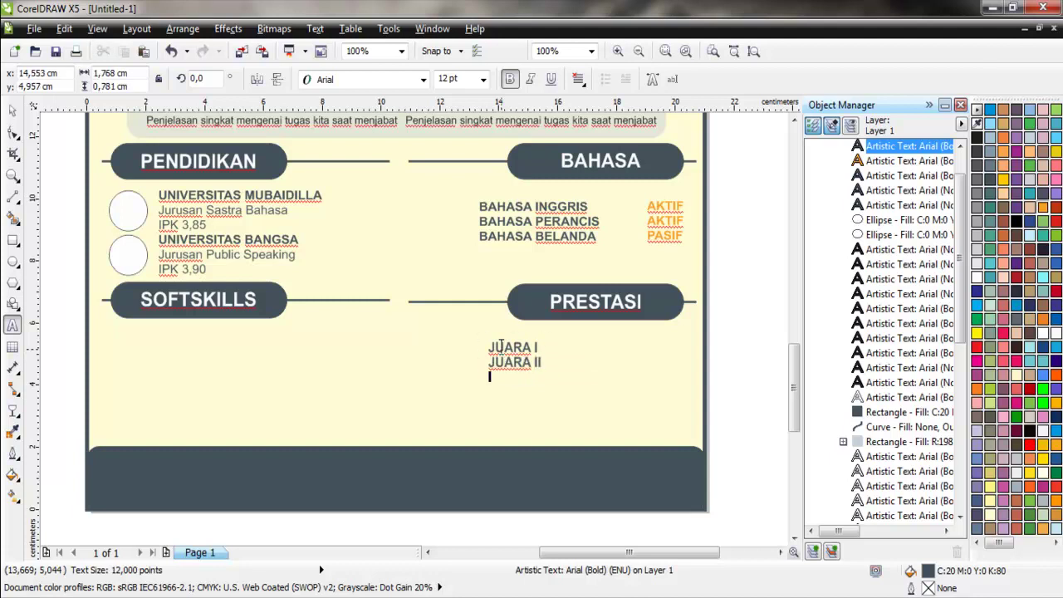
key("Return")
type("JUR")
key("BackSpace")
type("ARA III")
key("Escape")
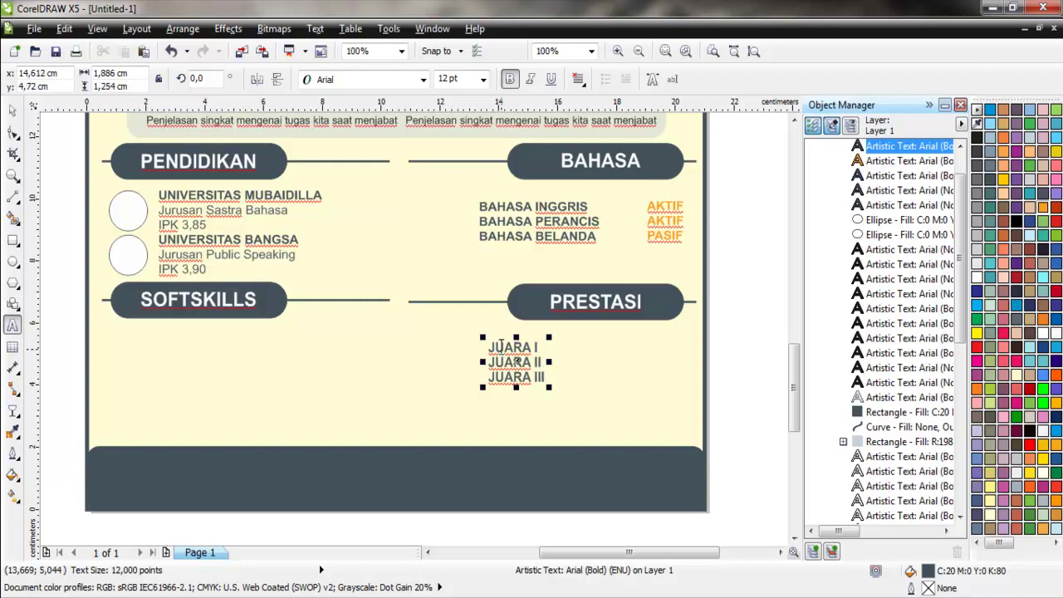
Under JUARA I, add the lines 'Lomba Produk Milenial 2020' and 'Berikan Penjelasan Singkat'
left_click(501, 347)
key("End")
key("Return")
type("L")
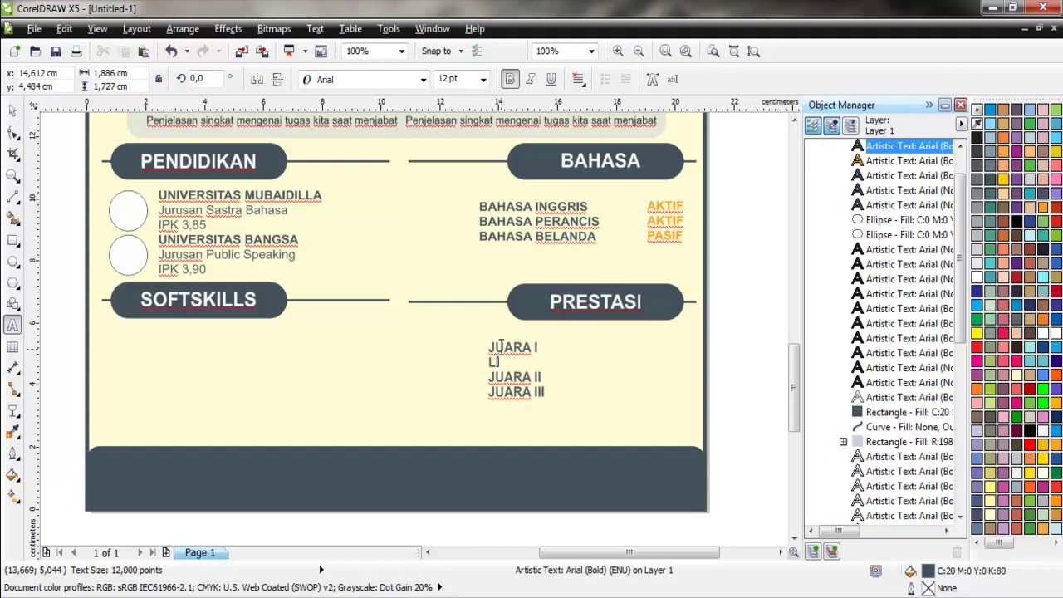
type("omba Bulu")
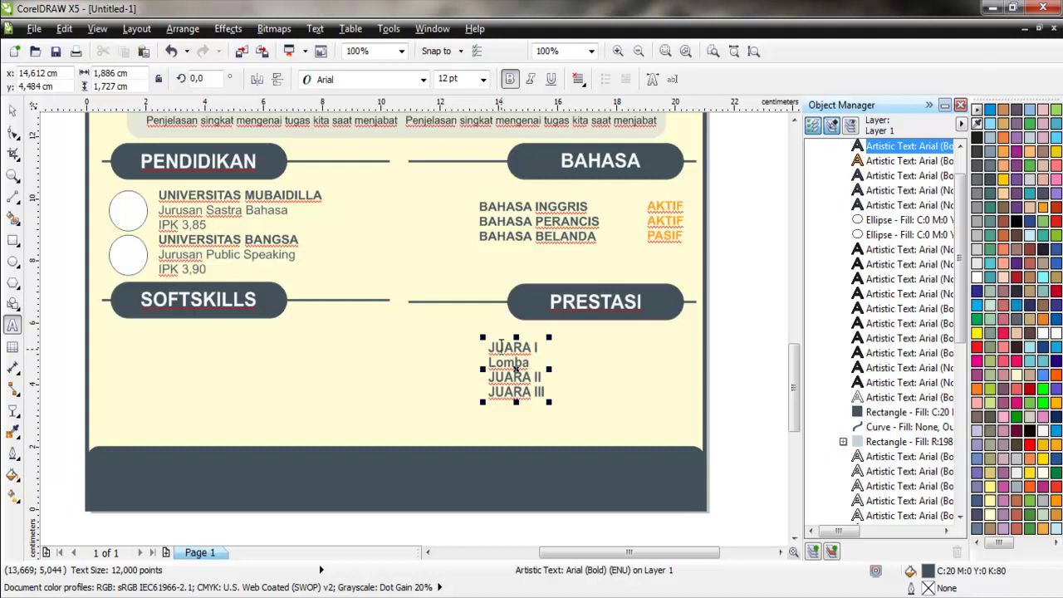
type("Pr")
type("oduk")
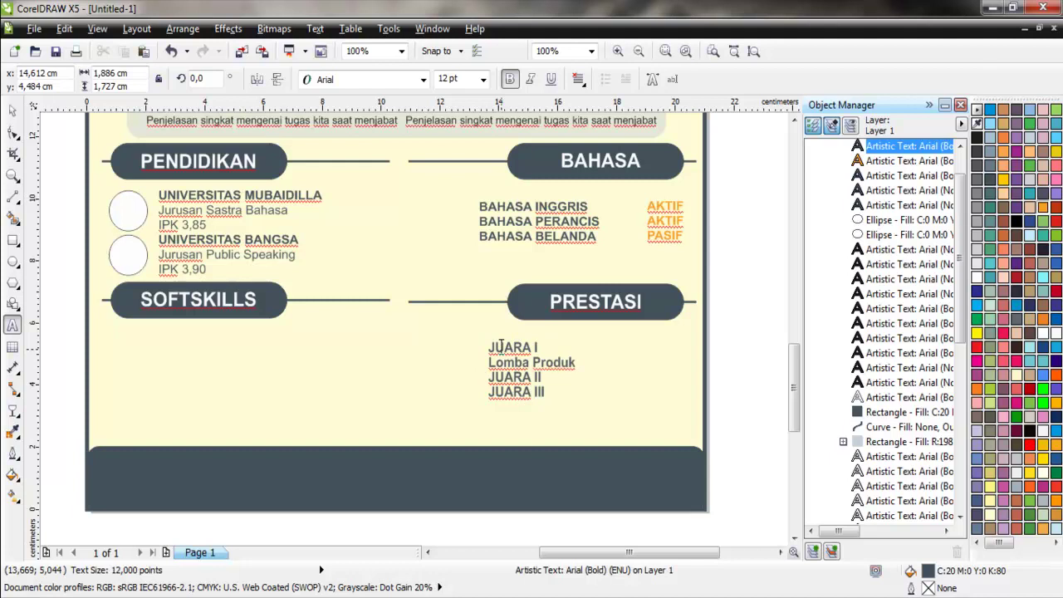
type(" Milenial ")
type("2019")
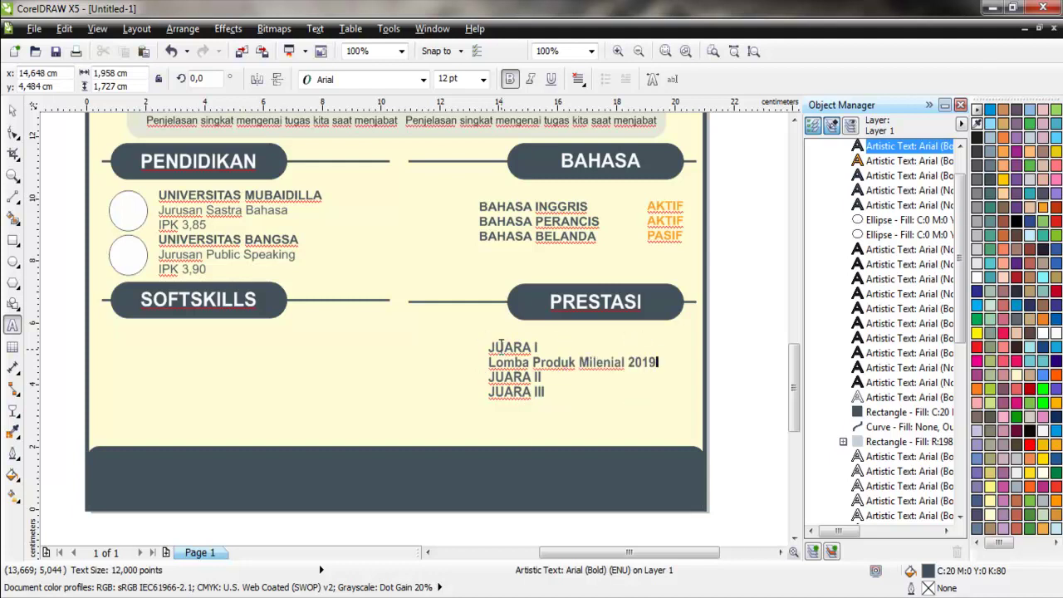
key("BackSpace")
key("BackSpace")
type("20")
key("Return")
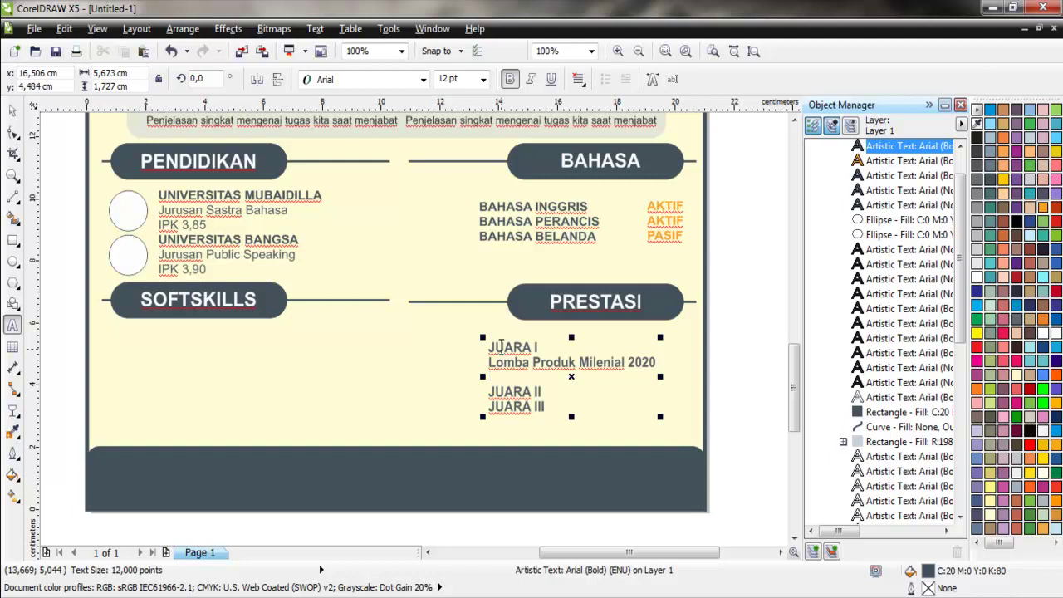
type("Berikan P")
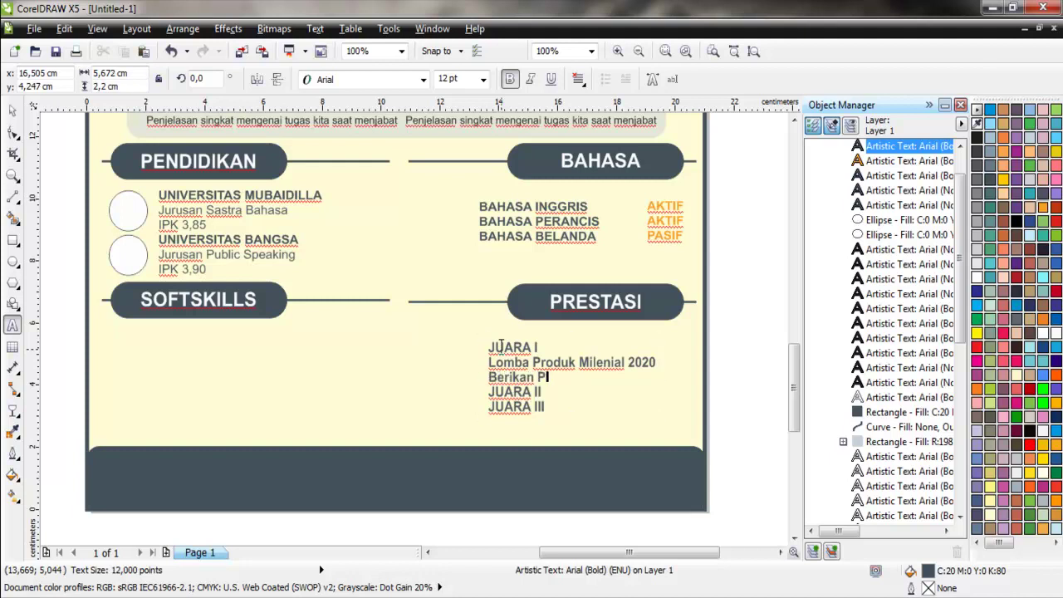
type("enjelasan")
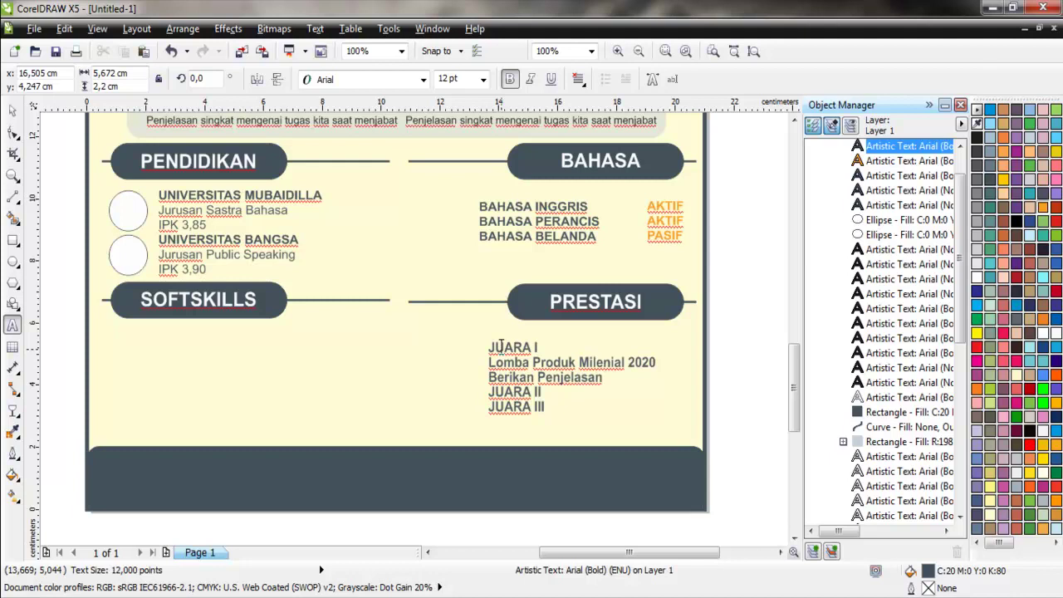
type(" Singkat")
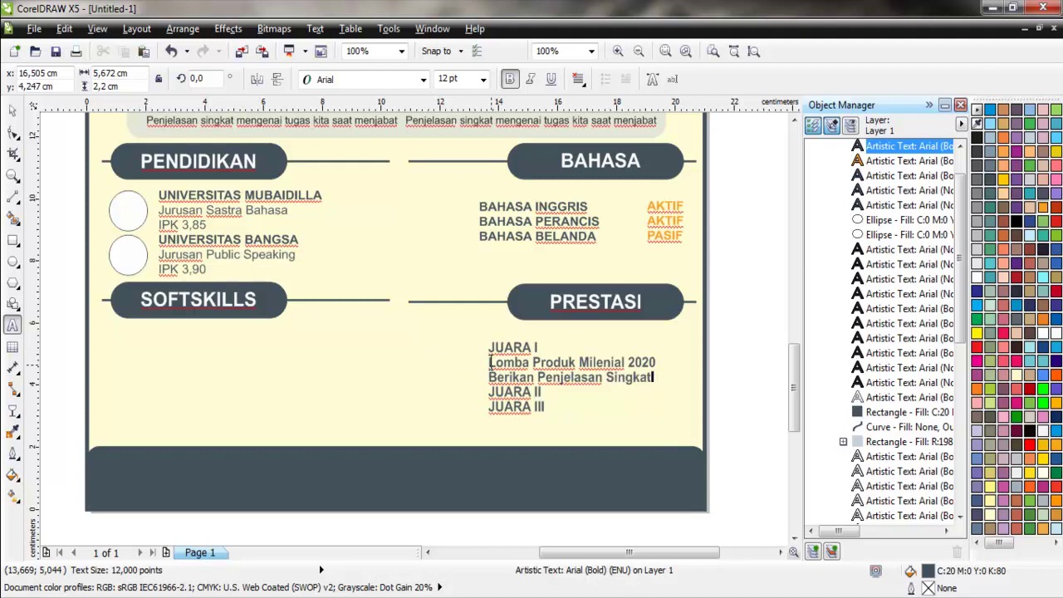
Make the two description lines under JUARA I regular weight instead of bold
left_click_drag(488, 362, 643, 378)
left_click(509, 78)
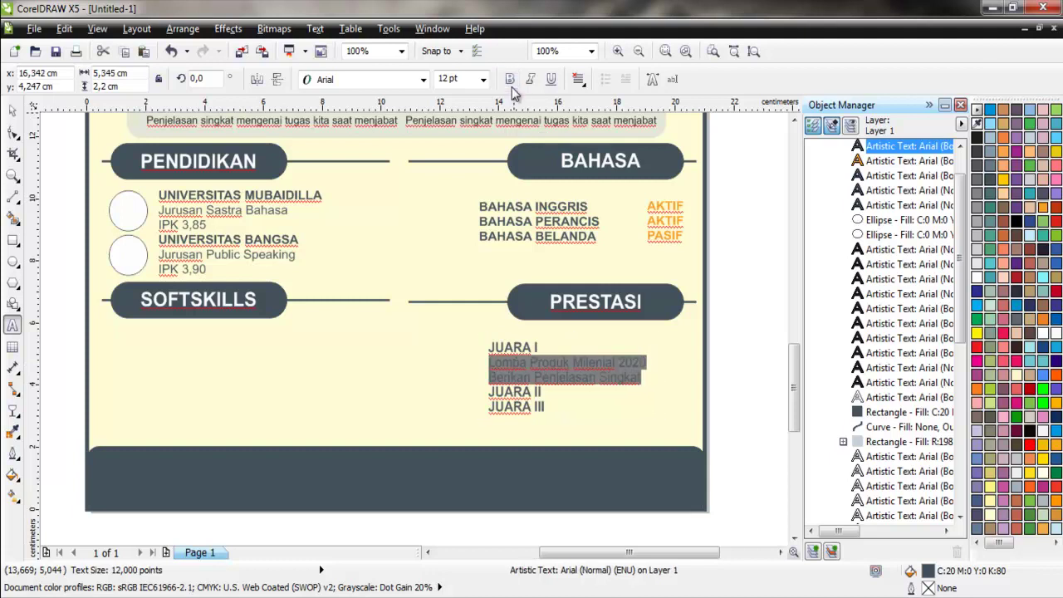
left_click(13, 109)
key("Escape")
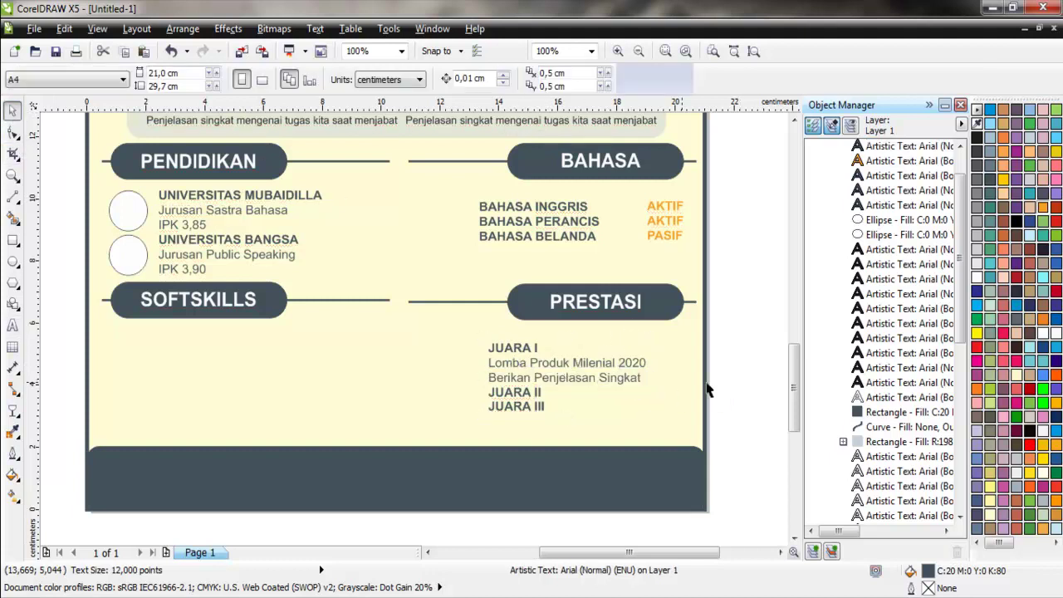
Add '...' placeholder lines under JUARA II and JUARA III
key("F8")
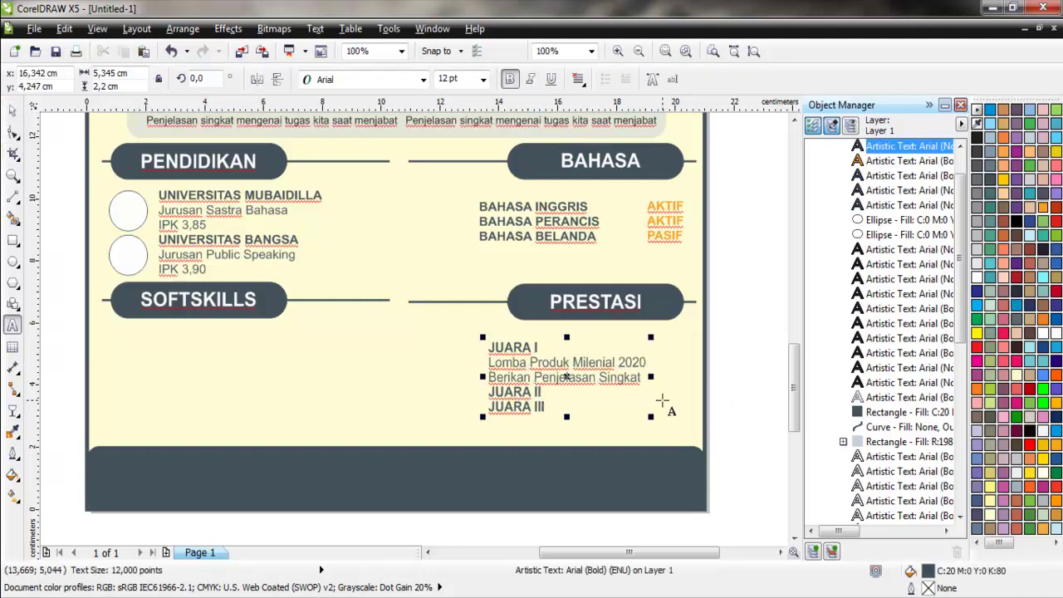
key("Return")
key("Down")
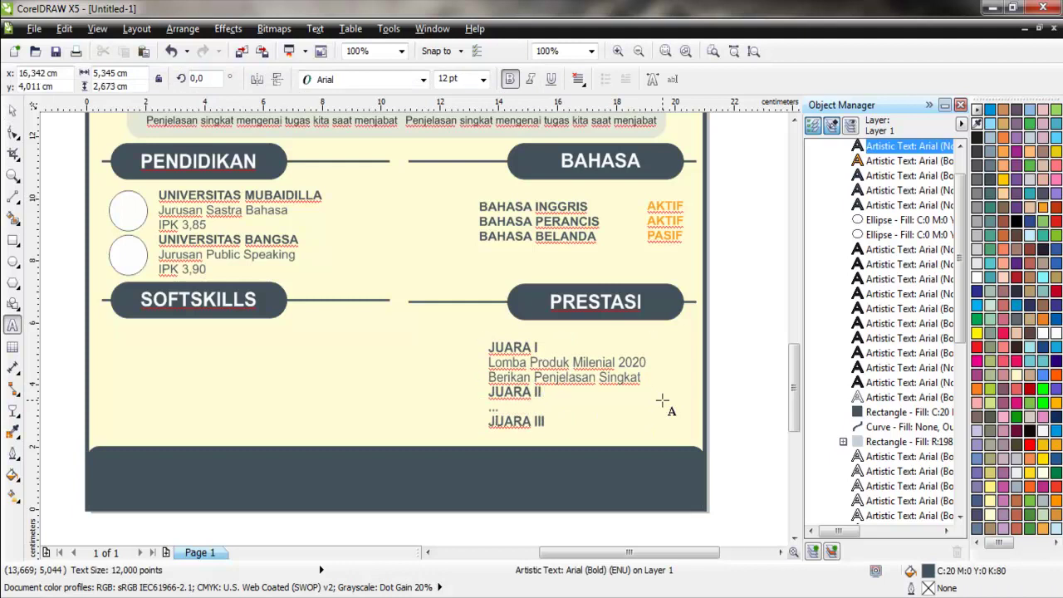
key("Return")
type("...")
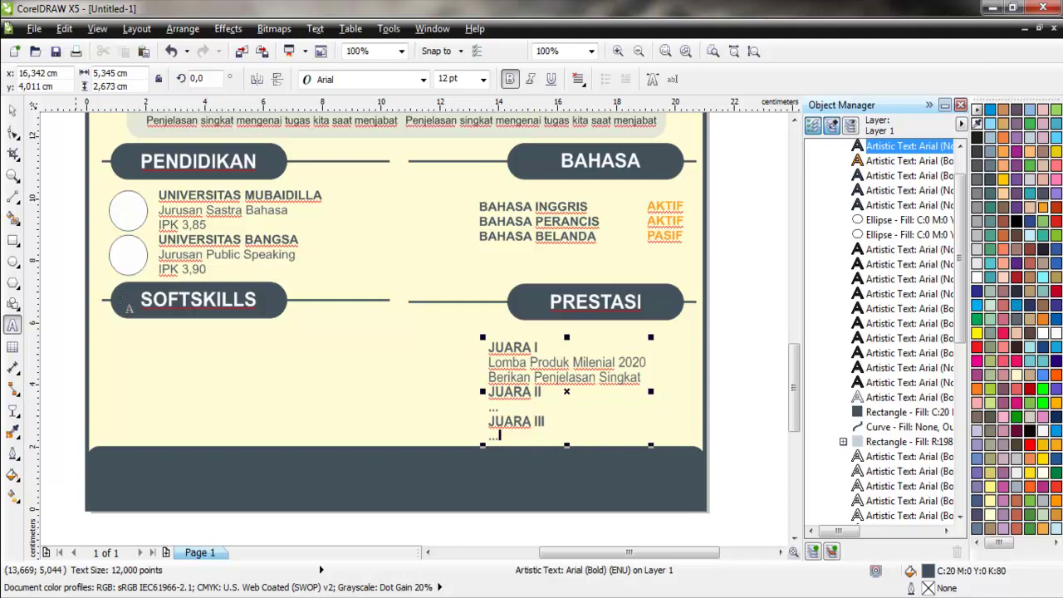
left_click(12, 109)
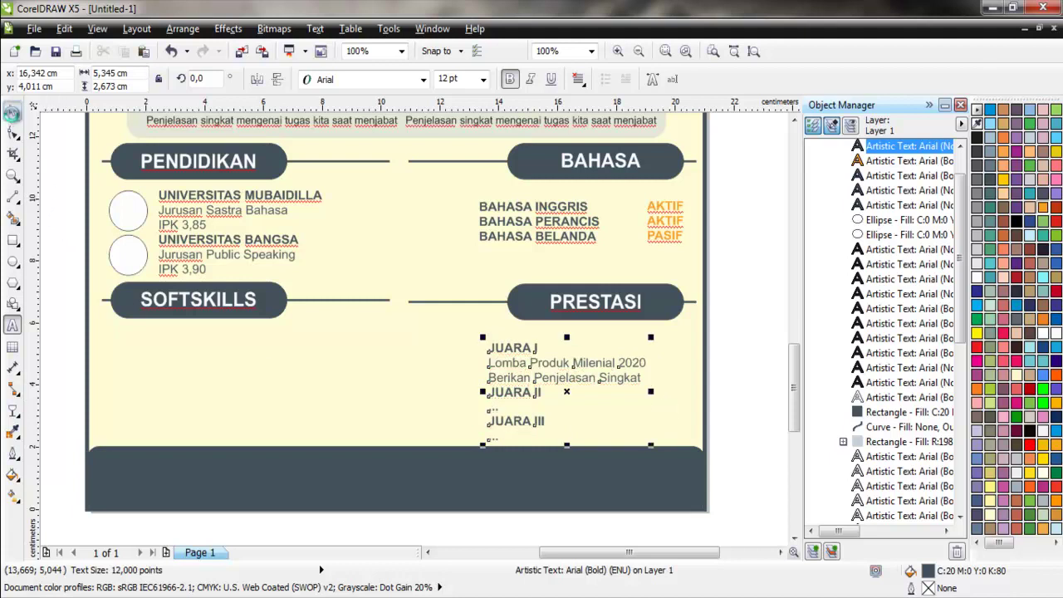
Align the achievements list with the language list and nudge it slightly upward
left_click(485, 236, "shift")
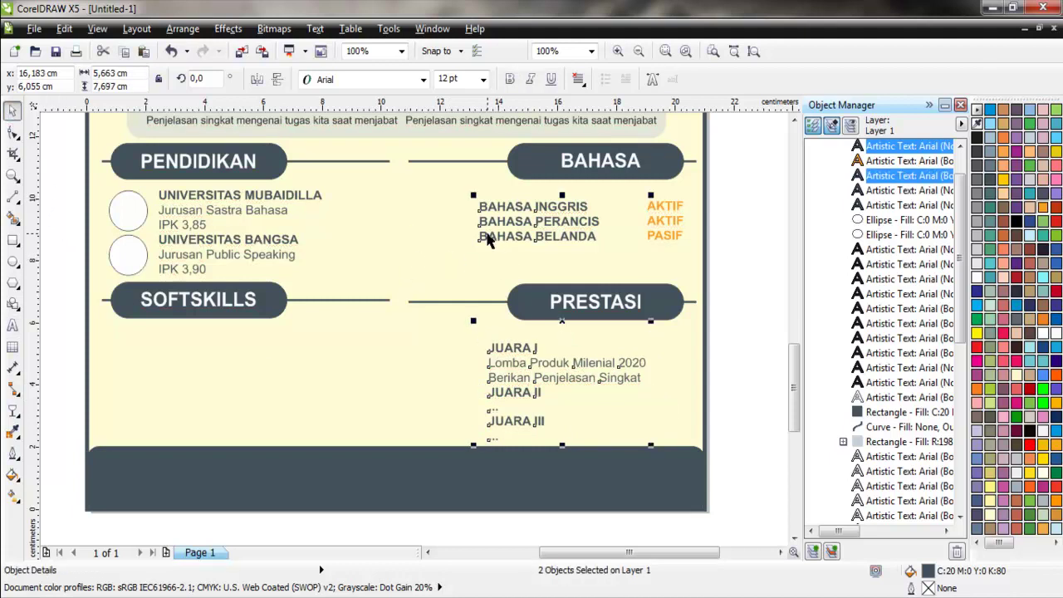
left_click(723, 294)
left_click(492, 350)
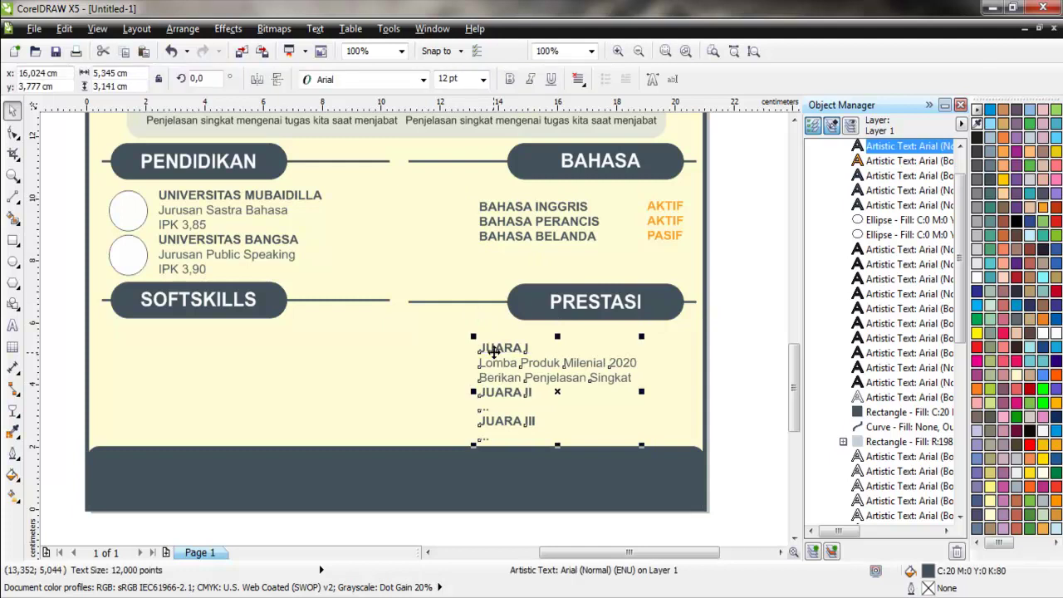
left_click_drag(493, 352, 493, 347)
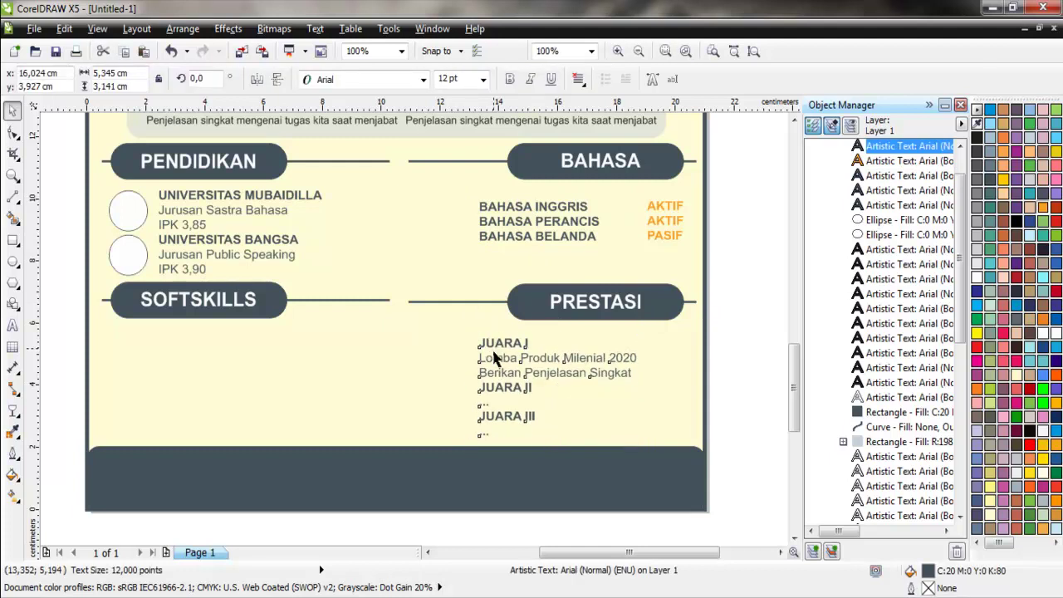
left_click(743, 363)
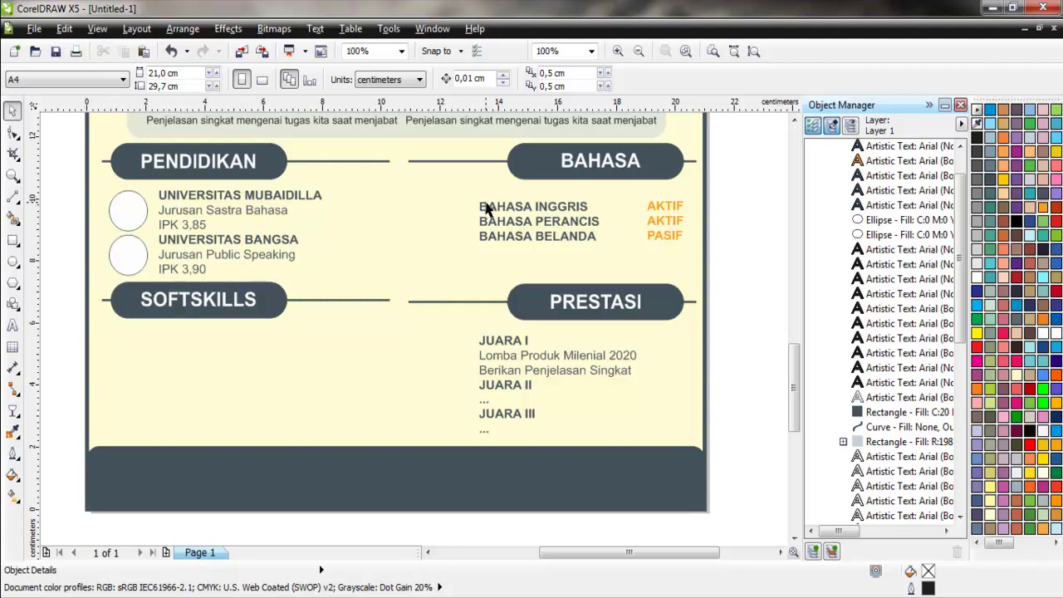
Copy the language list below SOFTSKILLS and left-align it with the circle
mouse_move(481, 207)
left_mouse_down()
mouse_move(156, 352)
mouse_move(123, 355)
left_mouse_up()
left_click(166, 442)
left_click(131, 249, "shift")
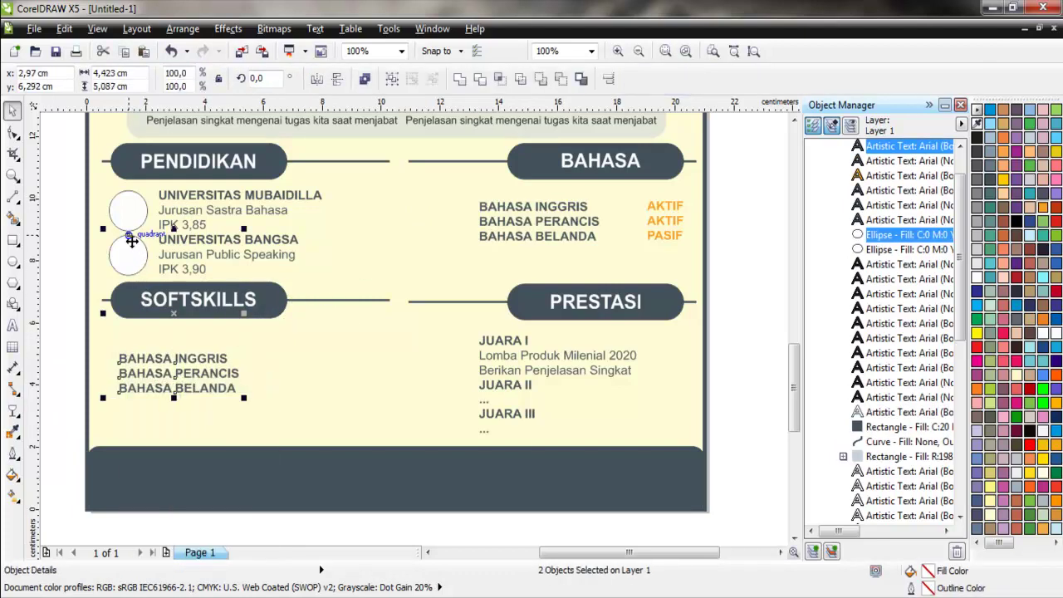
key("l")
left_click(83, 328)
left_click(141, 376)
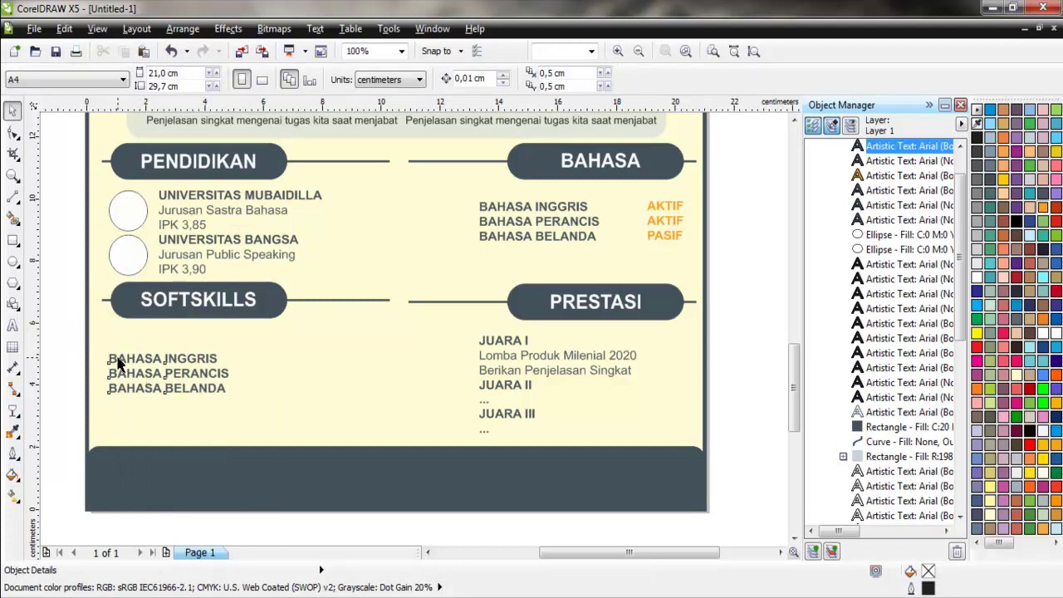
Replace the copied text with the lines Microsoft Office, Dosbox and Cloud
double_click(117, 354)
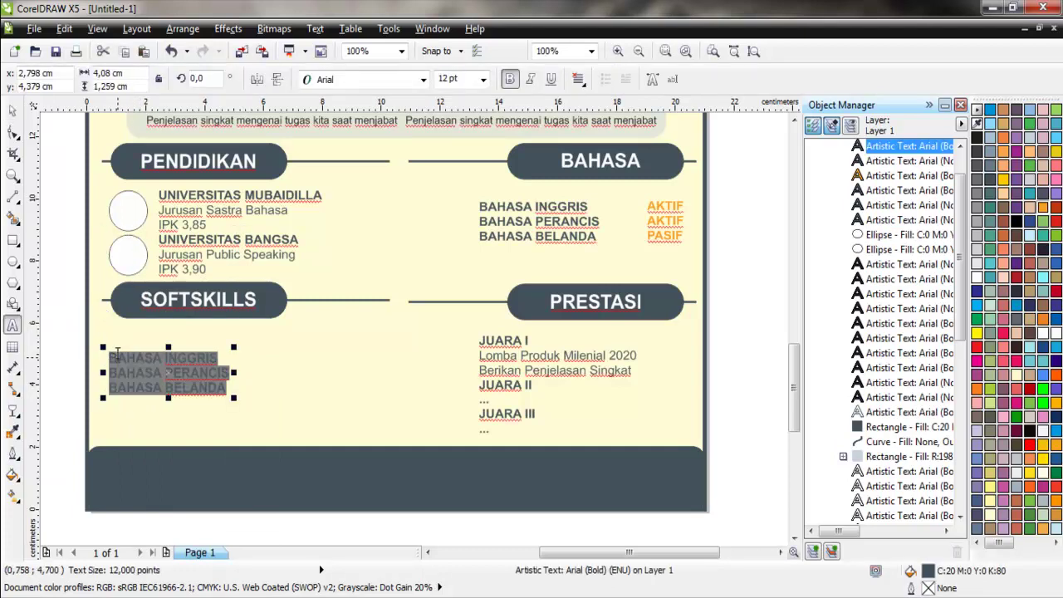
type("M")
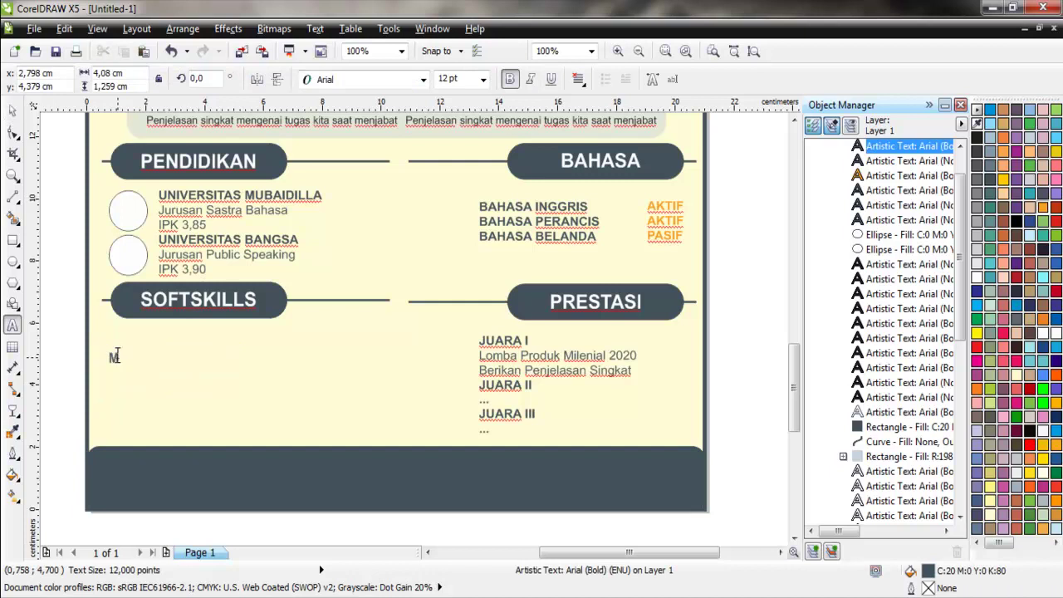
type("icrosoft Of")
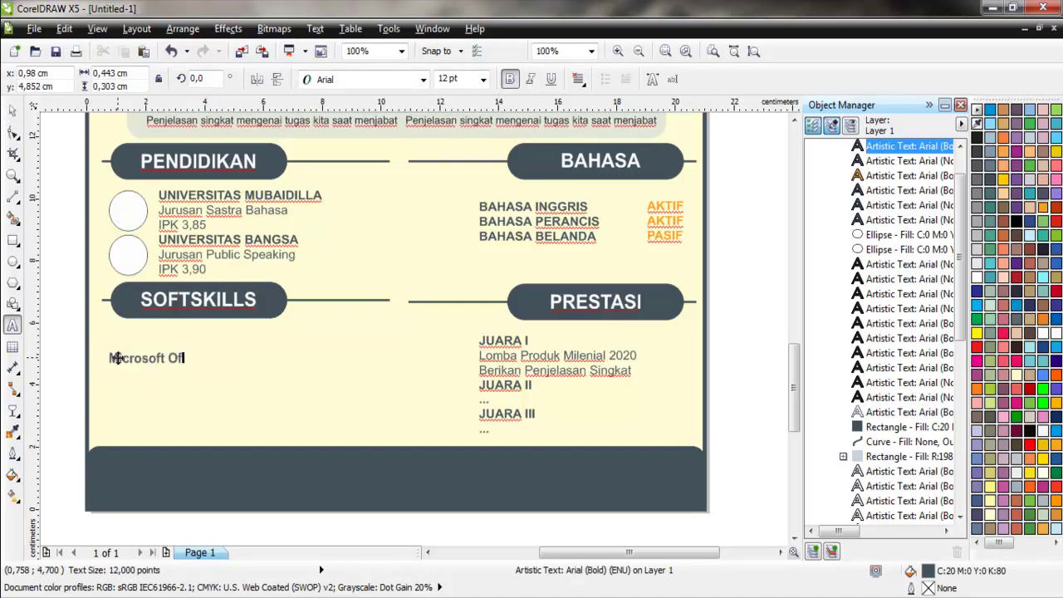
type("fice")
key("Return")
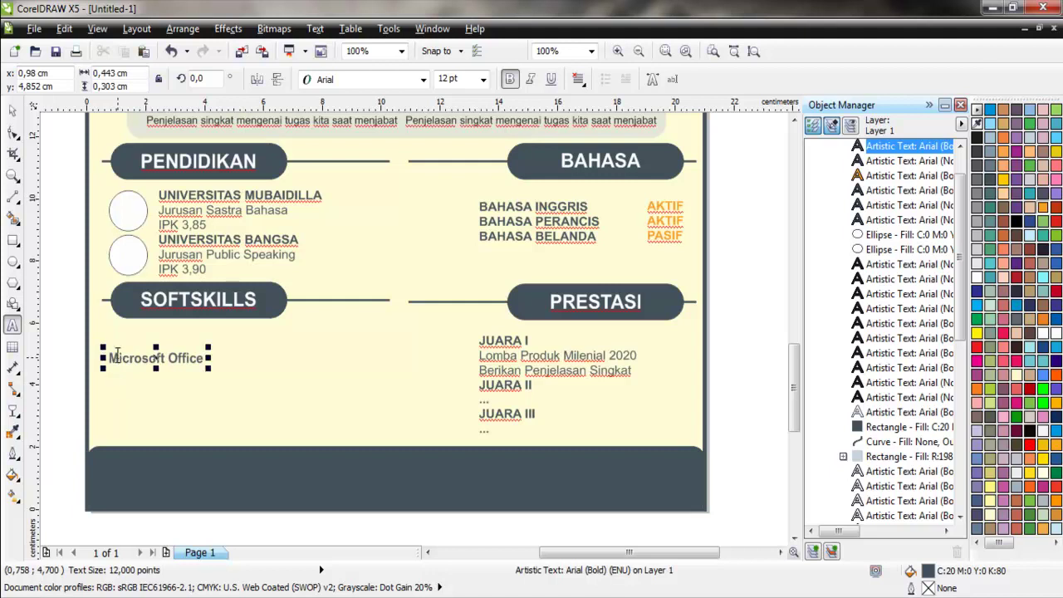
type("D")
key("BackSpace")
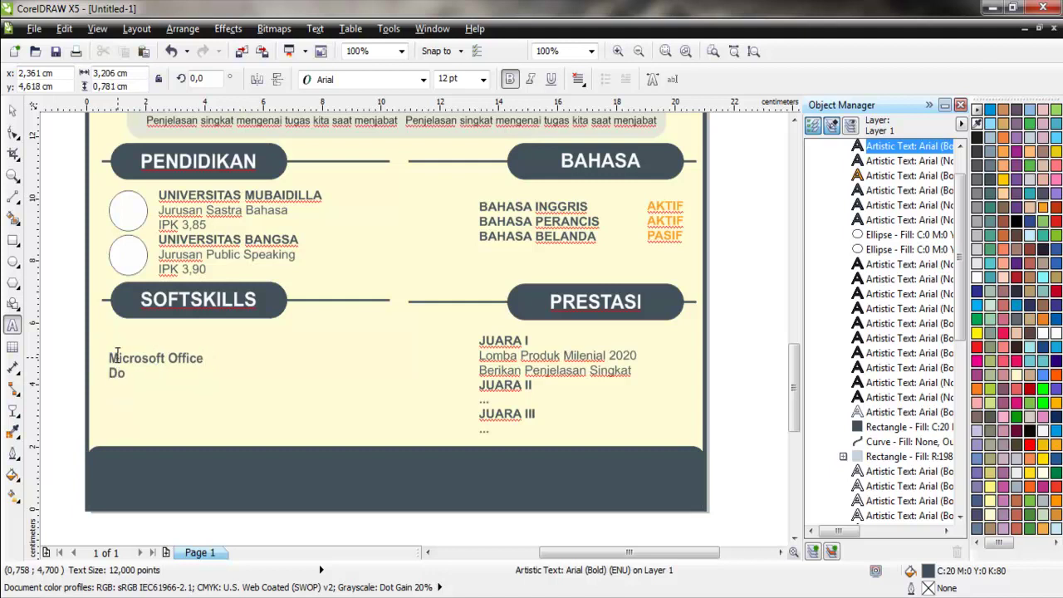
type("sbo")
type("x Cl")
type("oud")
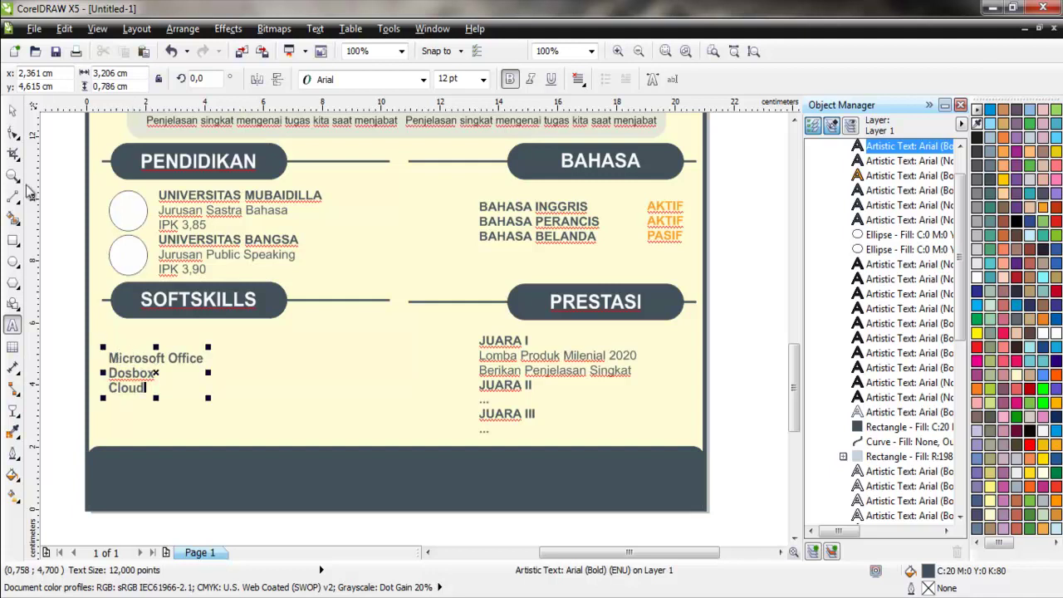
Widen the skills list's line spacing and centre it vertically with the JUARA text
left_click(13, 110)
left_click(13, 133)
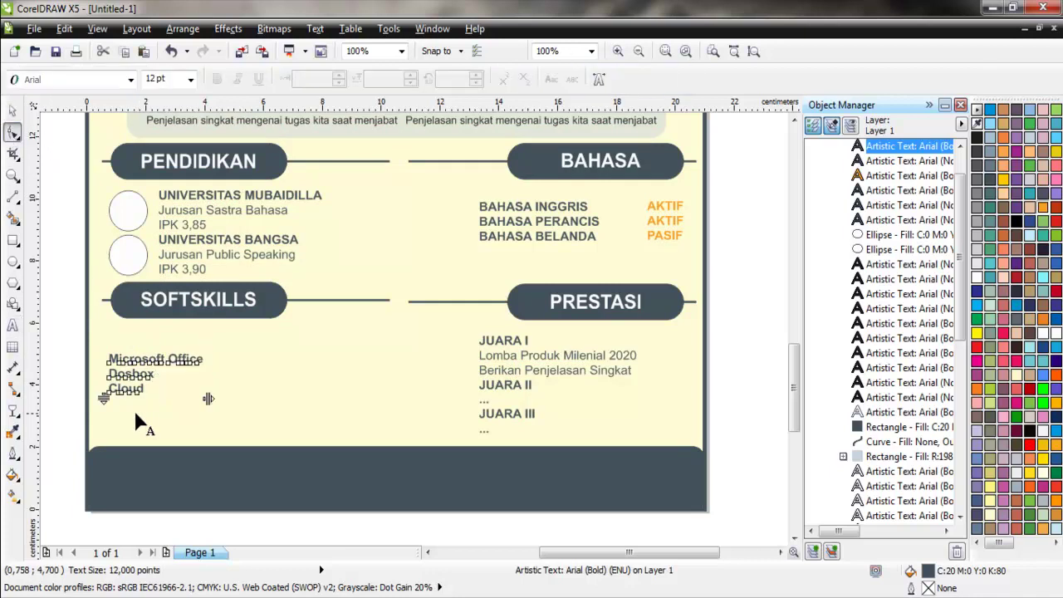
left_click_drag(104, 396, 101, 420)
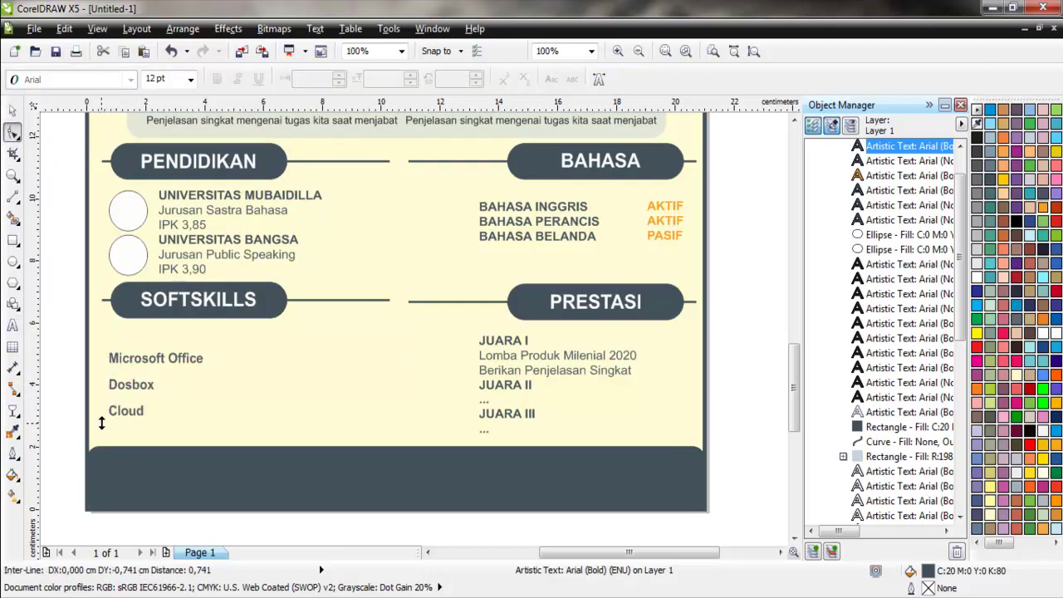
left_click(14, 115)
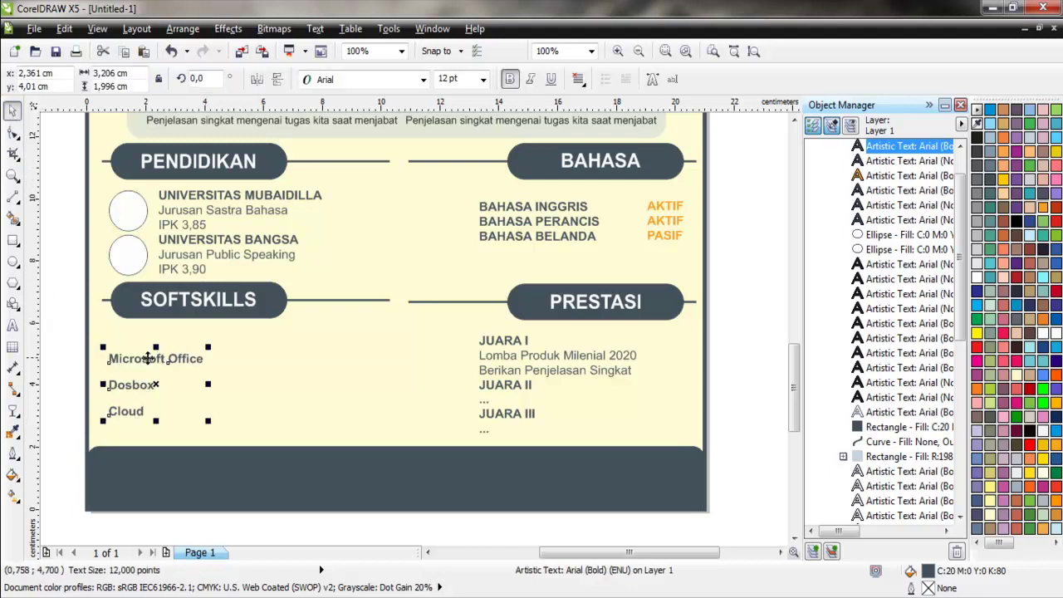
left_click_drag(124, 359, 134, 349)
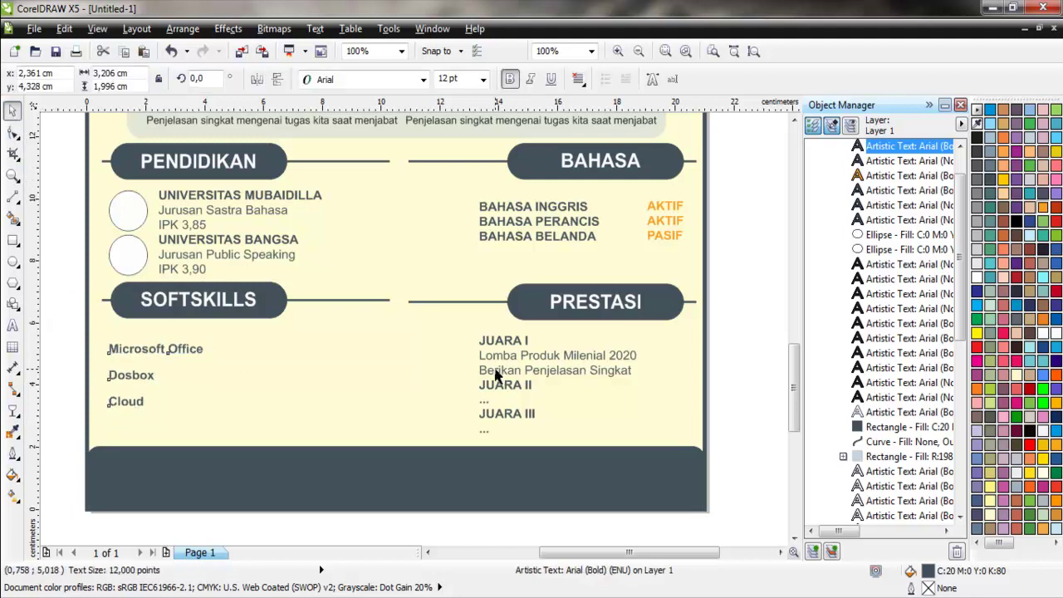
left_click(569, 363, "shift")
key("c")
left_click(57, 331)
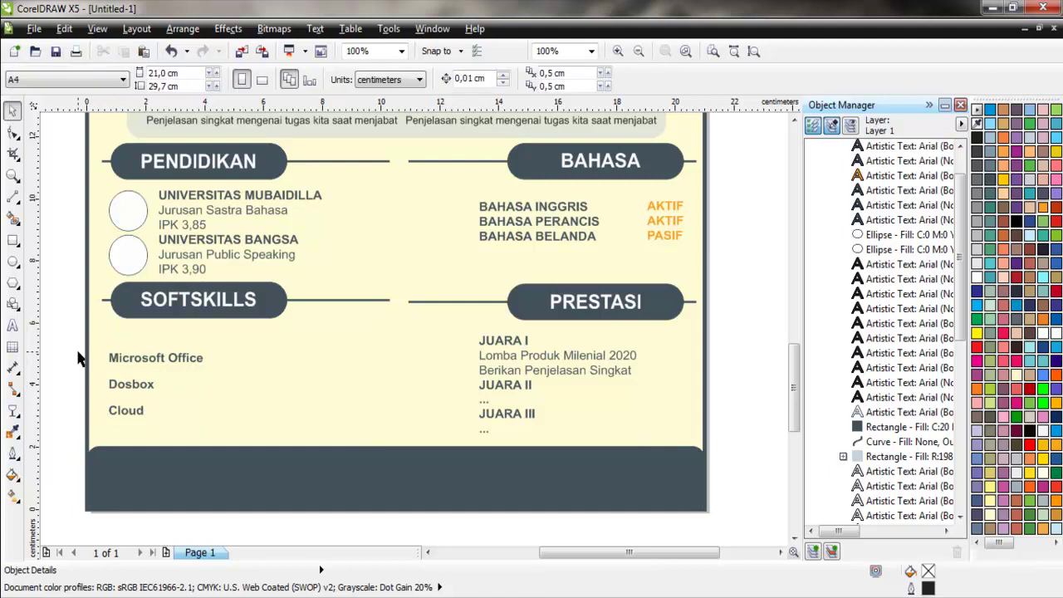
Draw a thin rectangular bar to the right of Microsoft Office
left_click(13, 240)
scroll(56, 392, "up", 1)
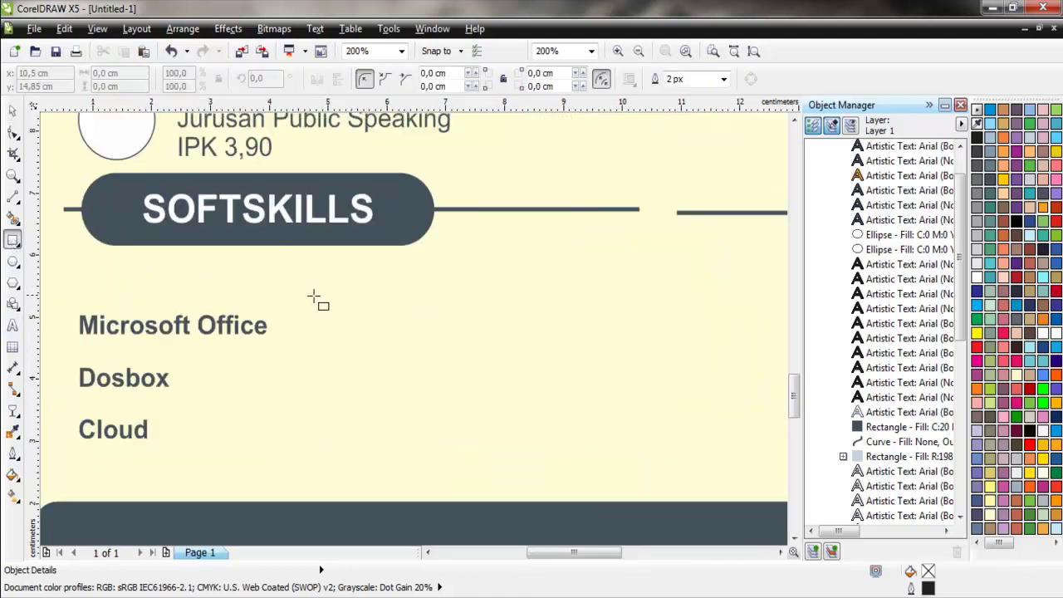
left_click_drag(306, 320, 562, 328)
left_click(13, 109)
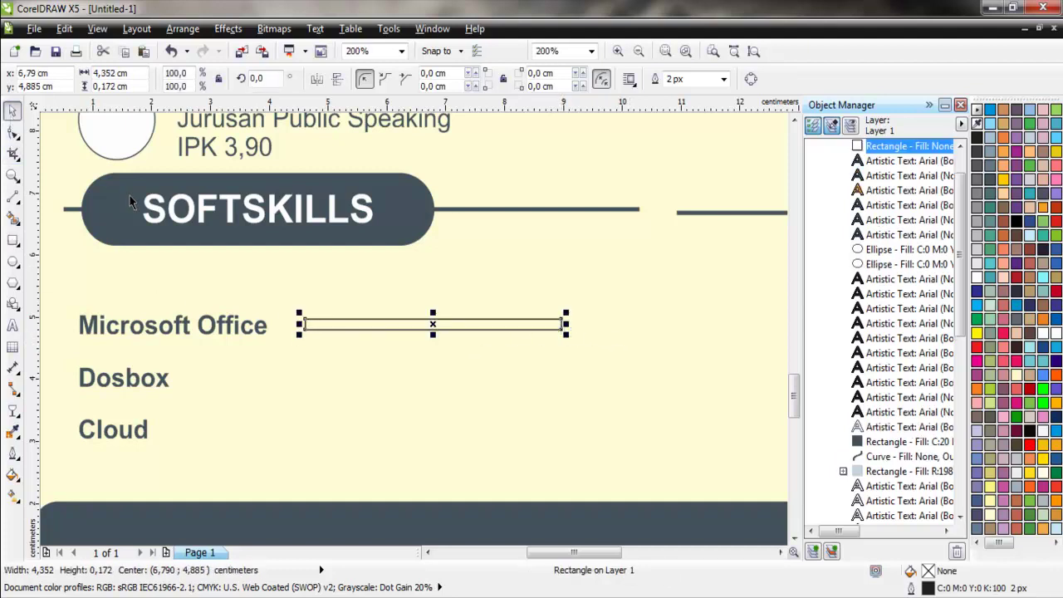
left_click(247, 323, "shift")
left_click(297, 279)
Copy the bar down to the Dosbox row, aligned with the first bar
left_click_drag(323, 325, 325, 434)
scroll(323, 393, "up", 2)
left_click(373, 308)
scroll(372, 278, "down", 2)
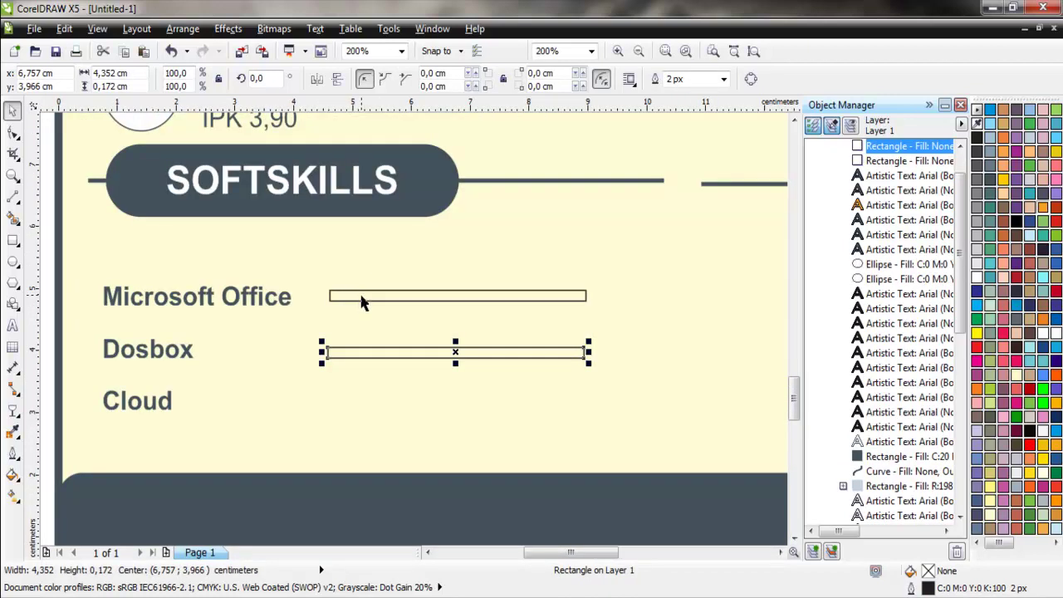
left_click(359, 296, "shift")
key("t")
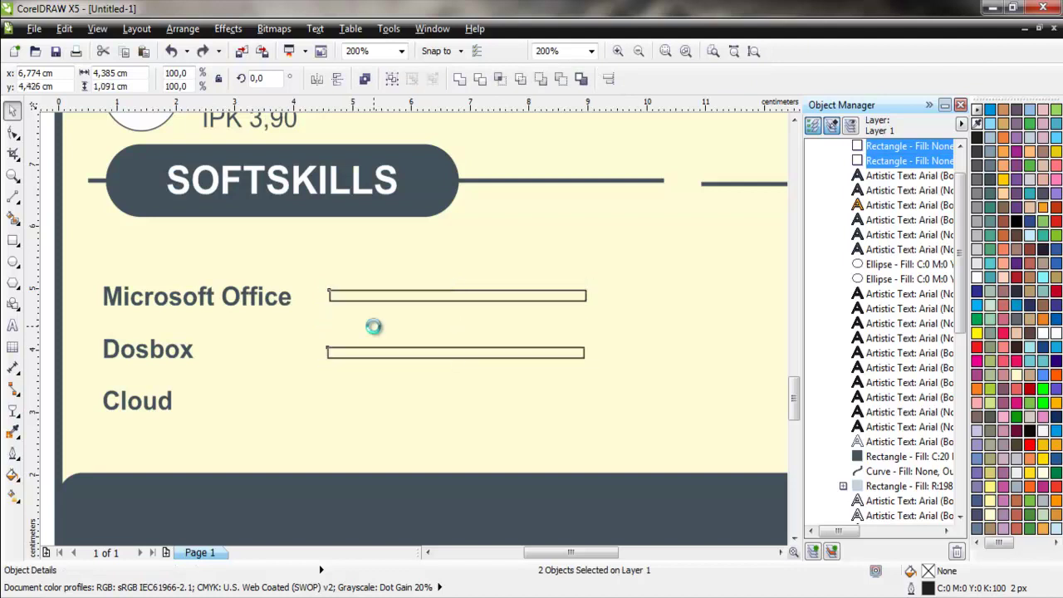
Duplicate the Dosbox bar onto the Cloud row and align the two bars
left_click(371, 356)
key("ctrl+d")
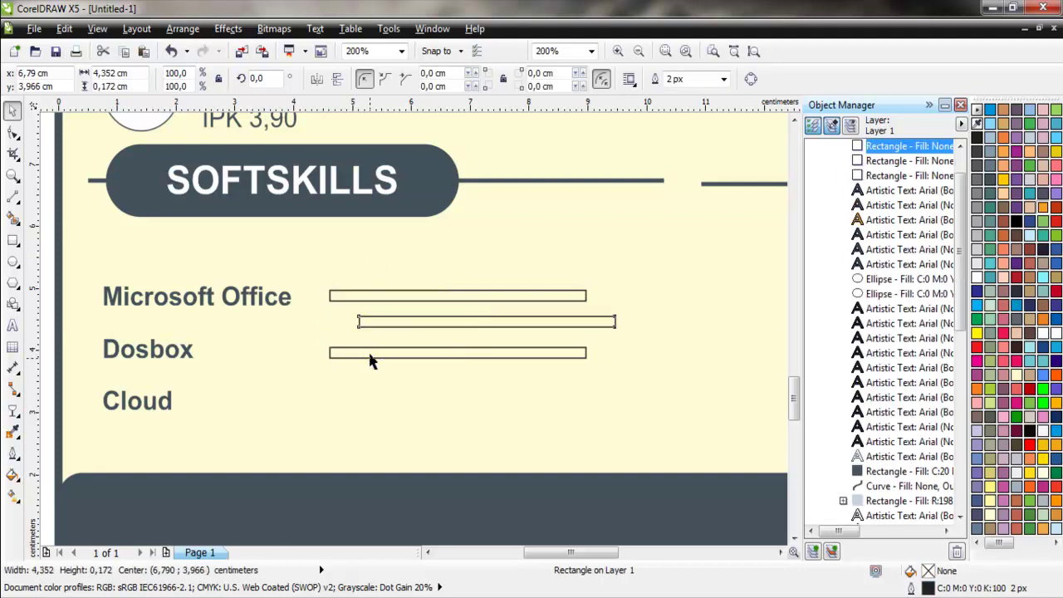
left_click_drag(379, 316, 352, 401)
left_click(357, 355, "shift")
key("d")
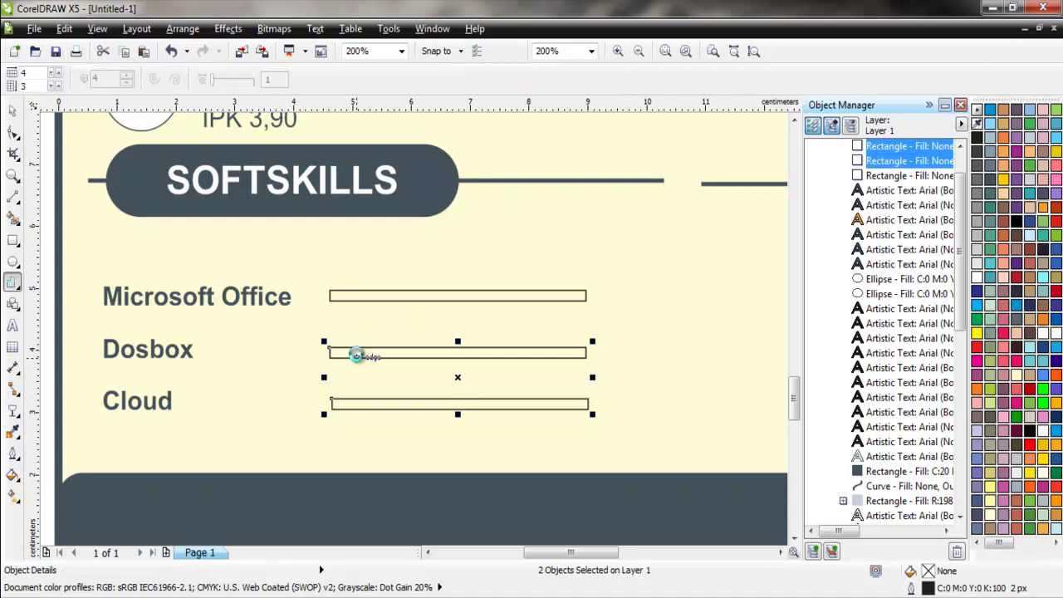
key("l")
left_click(12, 110)
key("Escape")
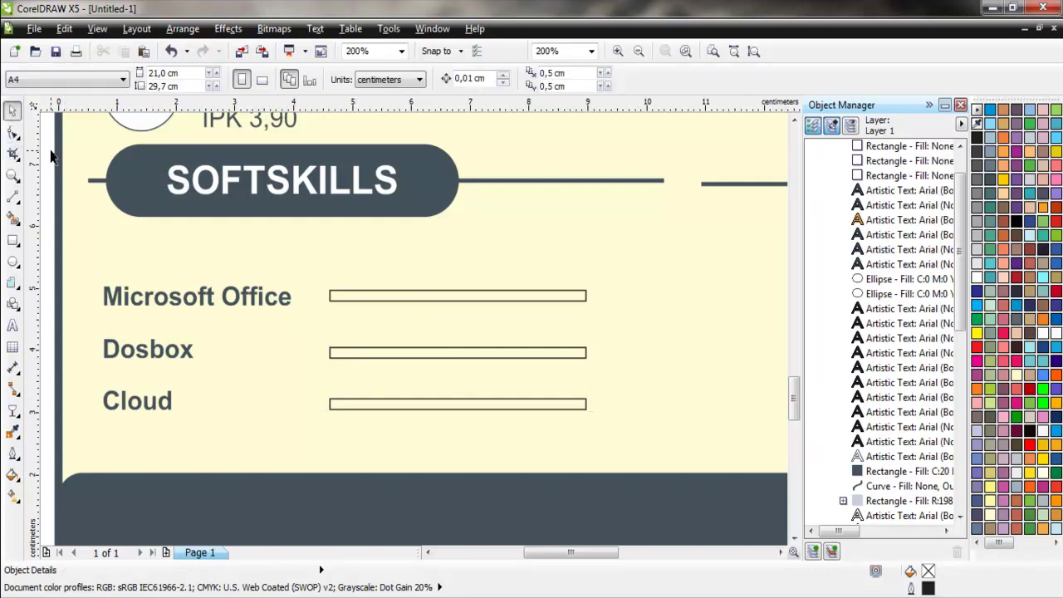
Fill all three skill bars orange (R:246 G:158 B:34)
left_click(377, 298)
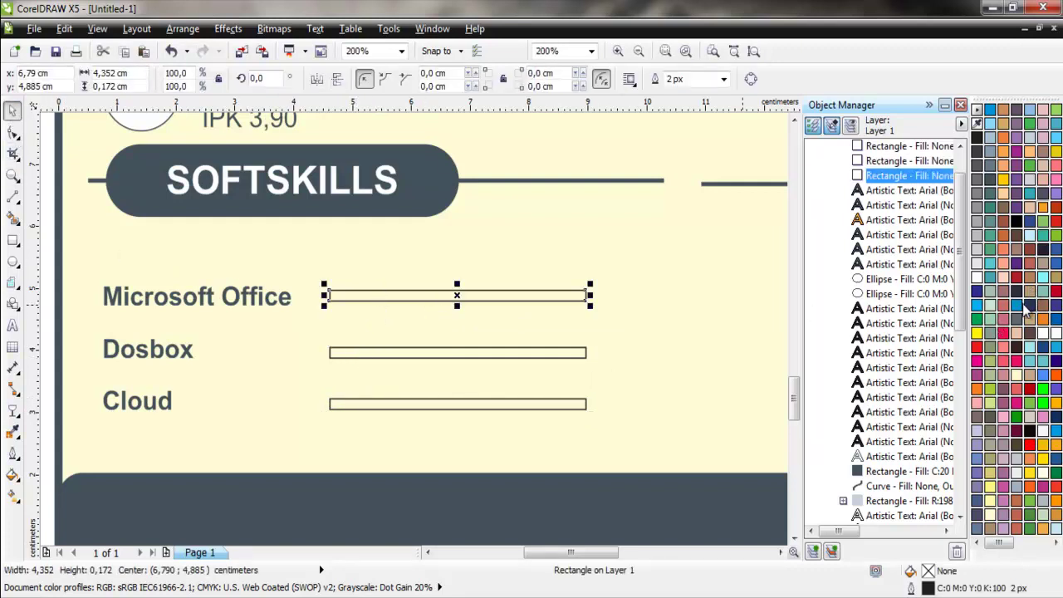
left_click(1043, 208)
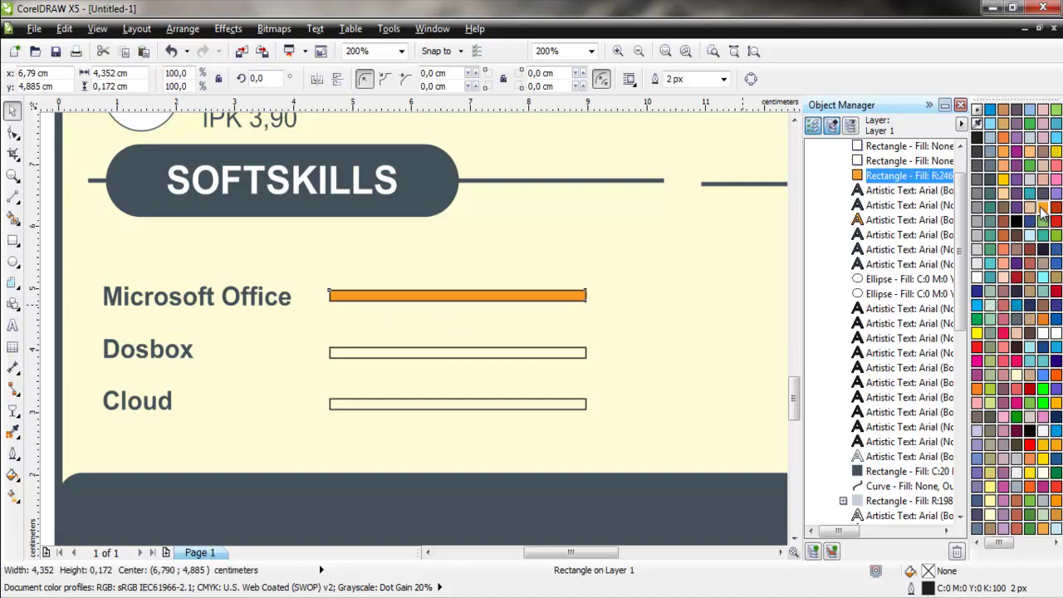
left_click(549, 357)
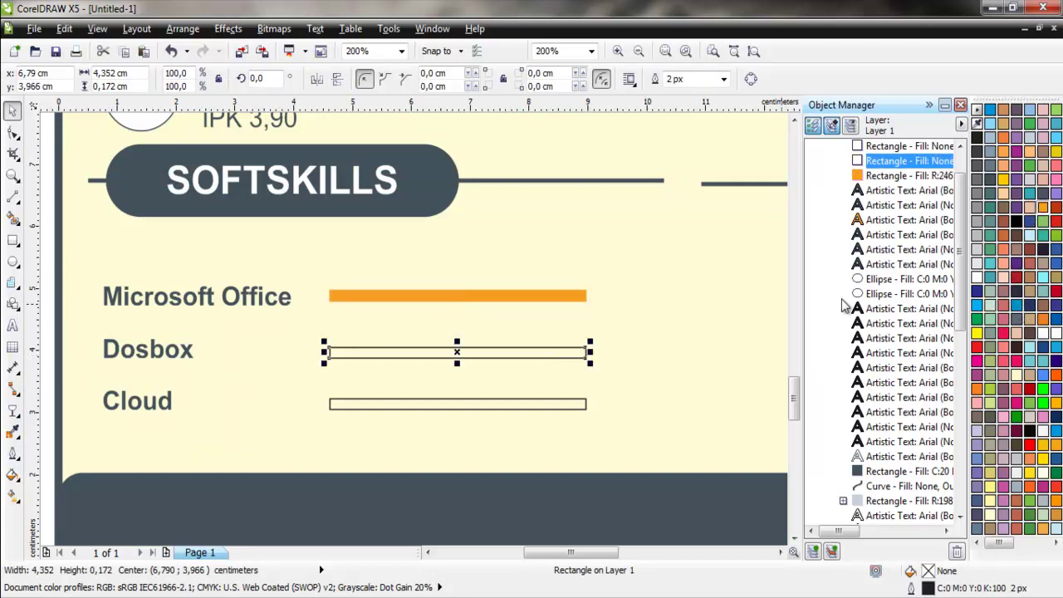
left_click(1043, 208)
left_click(536, 406)
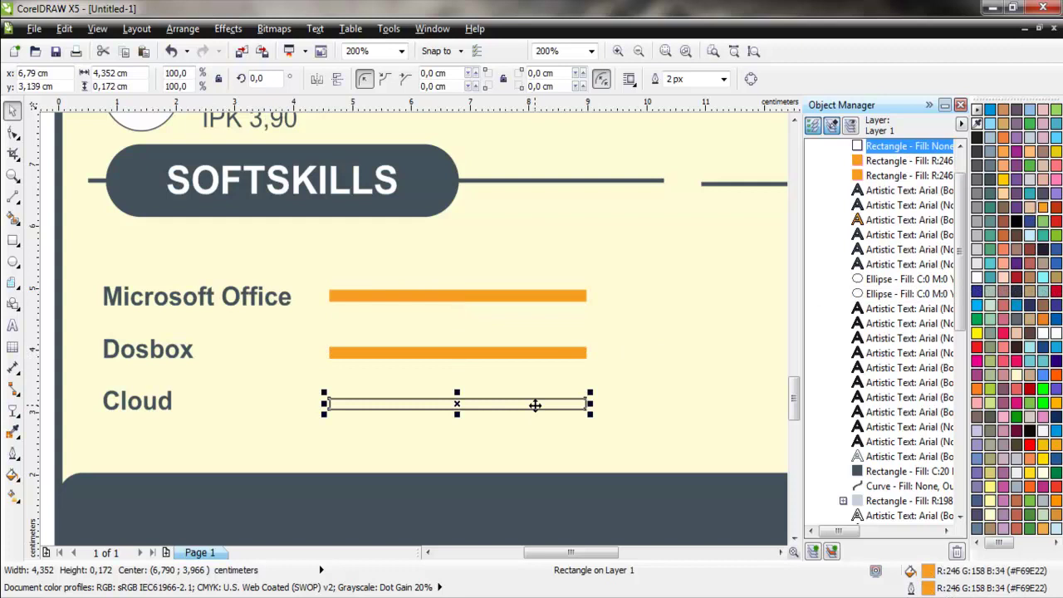
left_click(1043, 207)
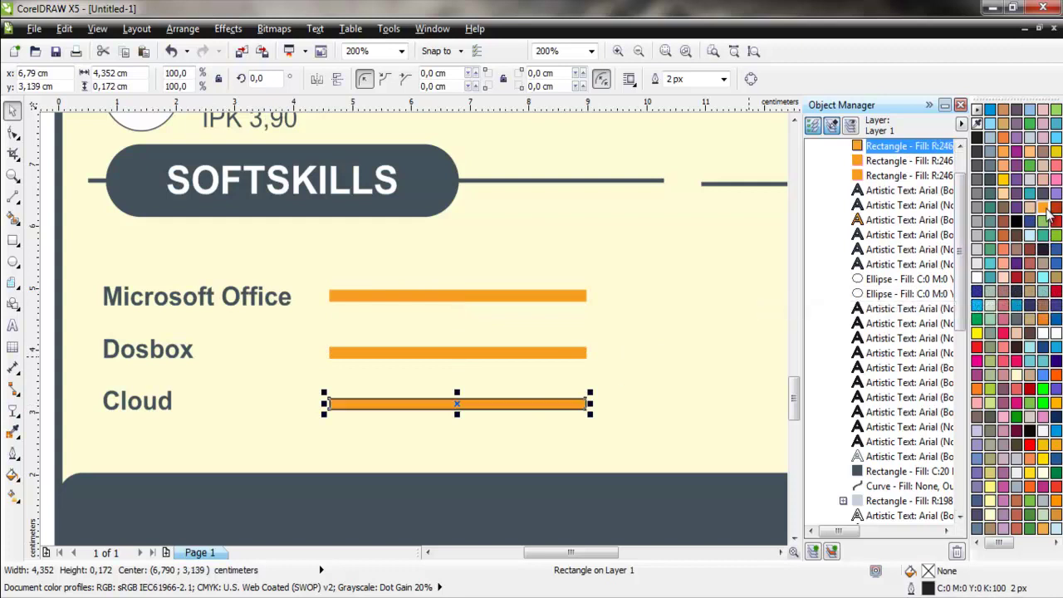
left_click(13, 260)
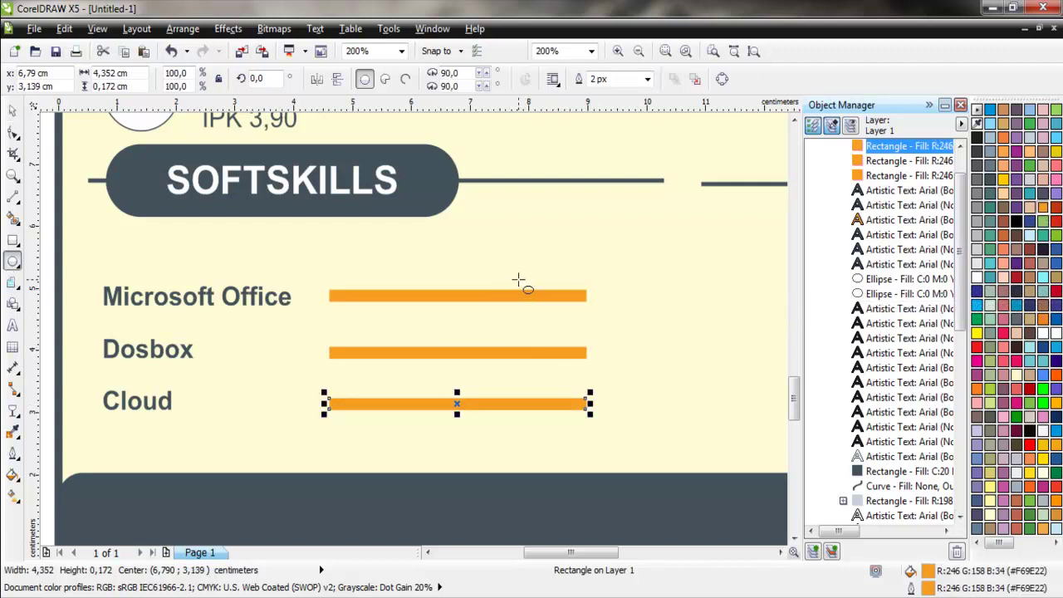
Draw a small circle on the Microsoft Office bar and fill it dark grey (C20 K80)
left_click_drag(518, 280, 548, 300)
left_click(13, 110)
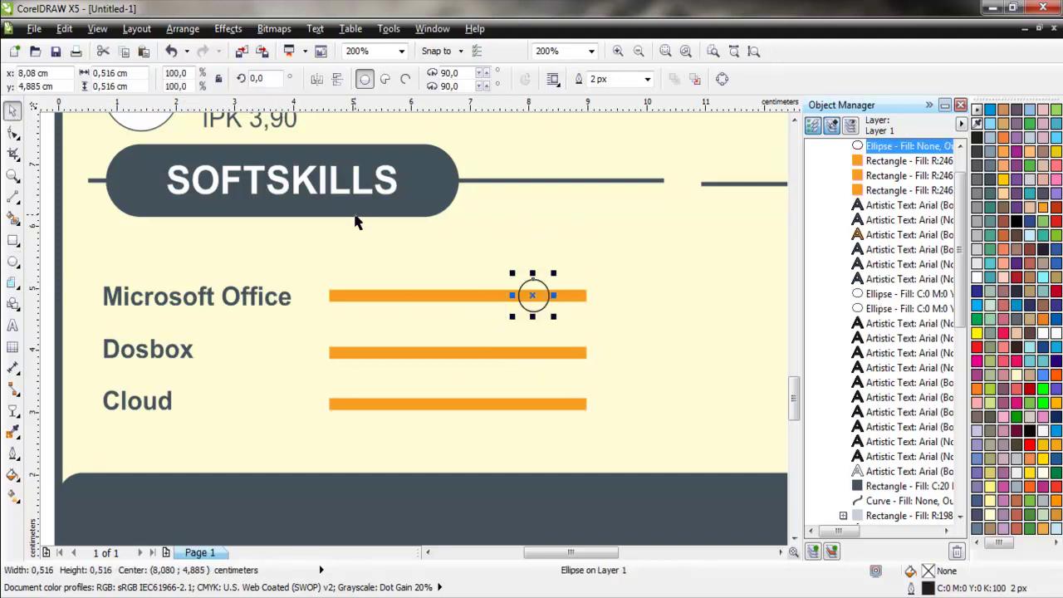
key("Right")
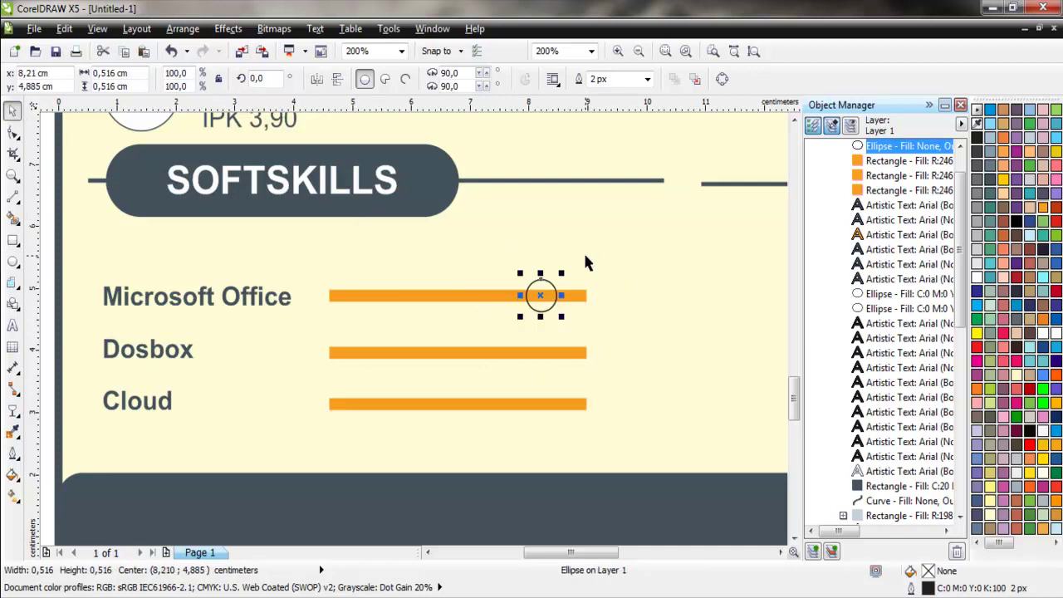
key("Right")
key("Right")
key("Right")
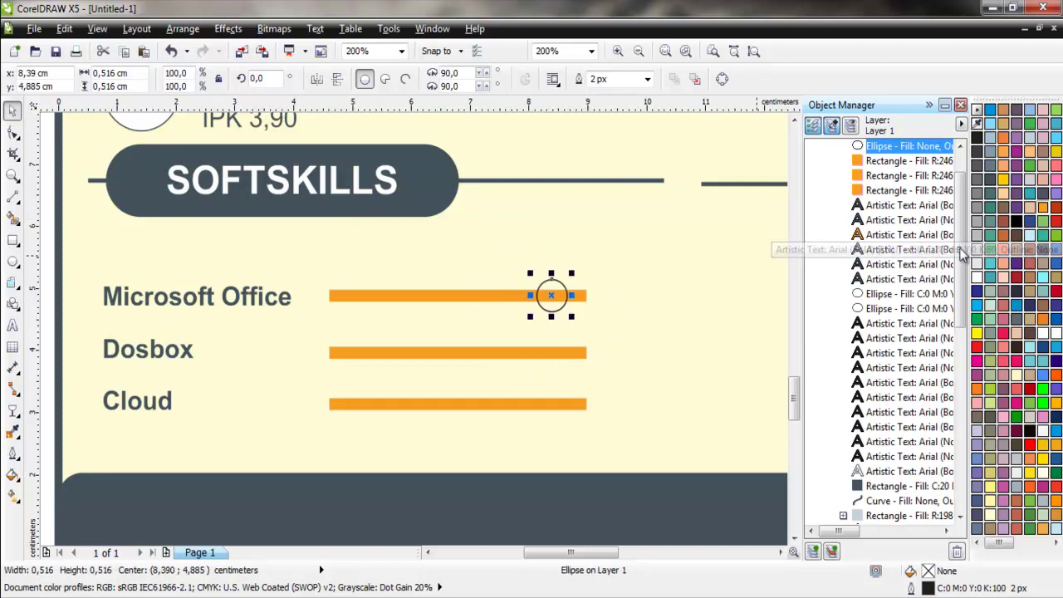
left_click(990, 179)
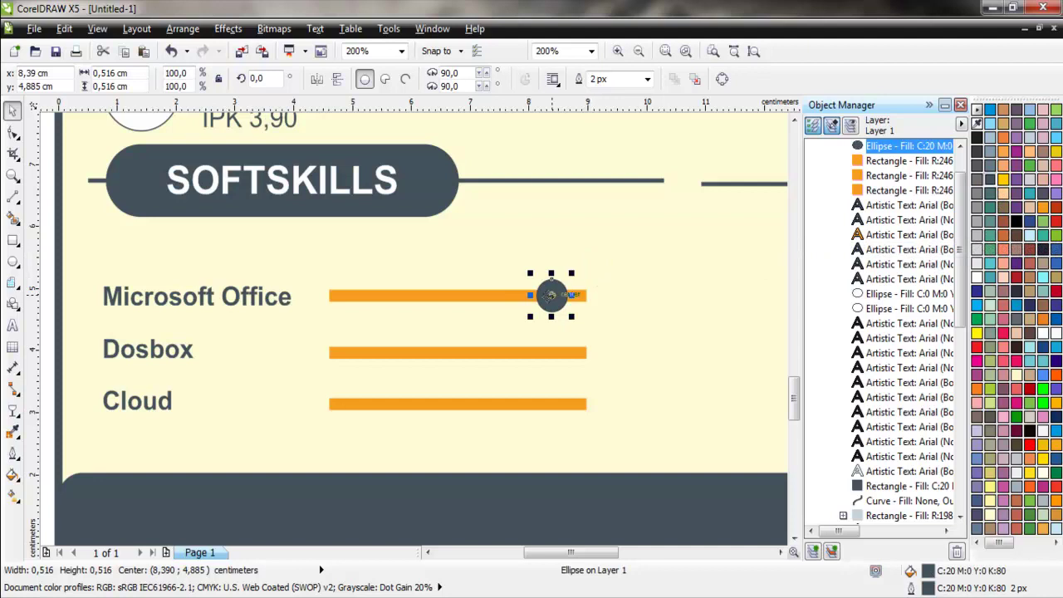
Duplicate the dark circle onto the Dosbox and Cloud bars at different positions
key("ctrl+c")
key("ctrl+v")
mouse_move(589, 308)
left_mouse_down()
mouse_move(618, 277)
mouse_move(529, 354)
mouse_move(565, 350)
mouse_move(577, 407)
mouse_move(568, 389)
mouse_move(532, 387)
left_mouse_up()
key("ctrl+v")
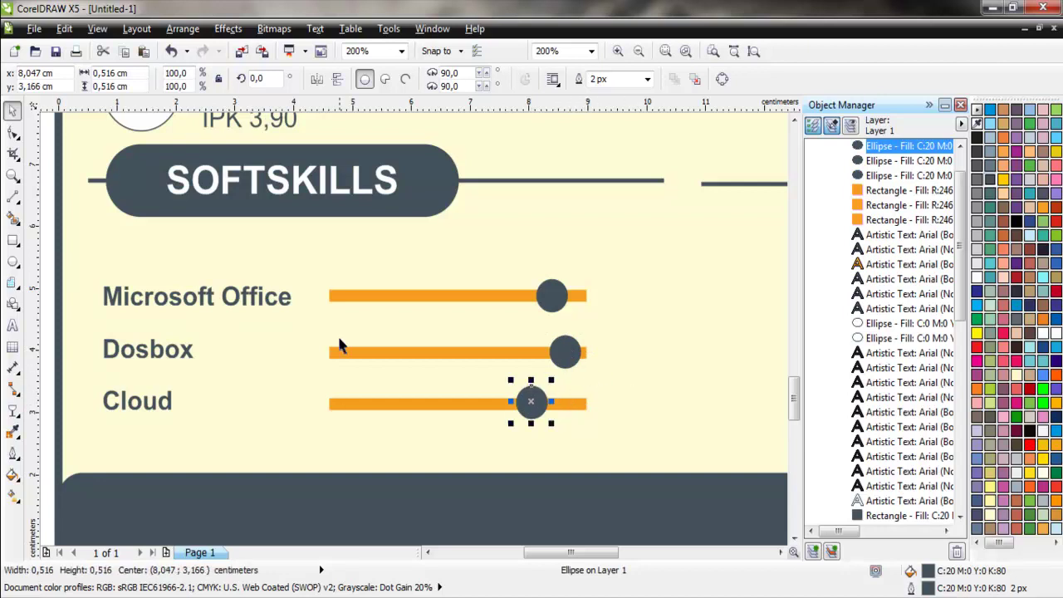
left_click(12, 240)
Draw three white rectangles covering each bar's section to the right of its circle
scroll(569, 326, "up", 1)
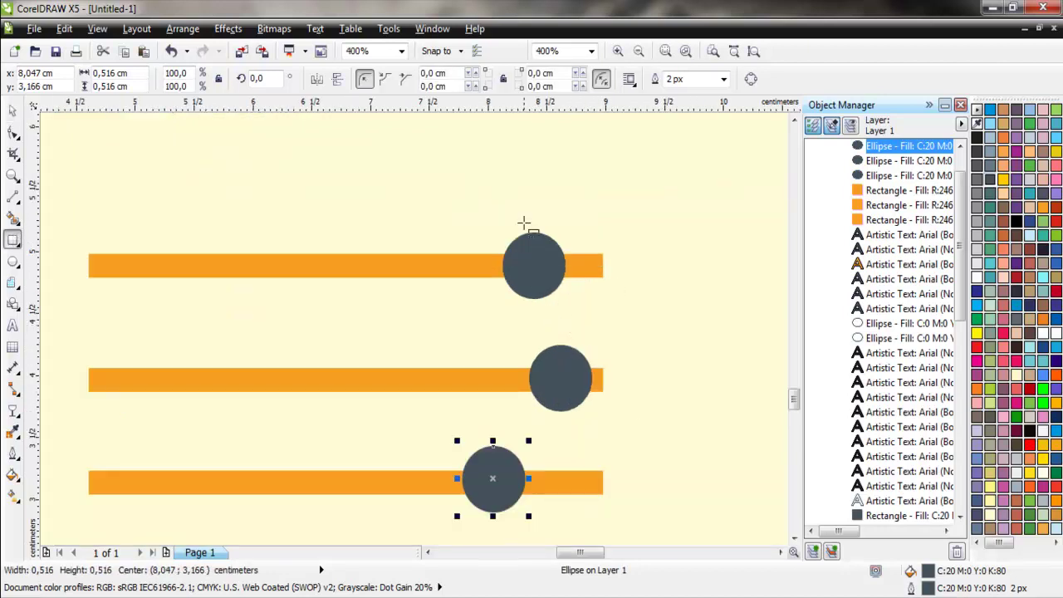
left_click_drag(523, 215, 644, 297)
mouse_move(547, 331)
left_mouse_down()
mouse_move(641, 397)
mouse_move(689, 414)
left_mouse_up()
left_click_drag(488, 433, 674, 515)
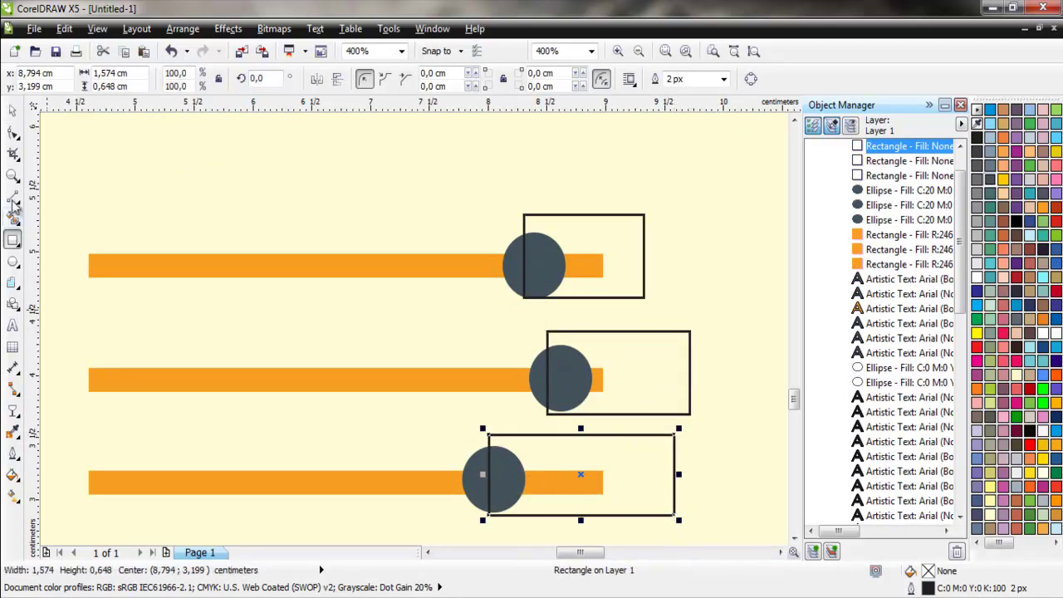
left_click(13, 110)
left_click(640, 296)
left_click(641, 414, "shift")
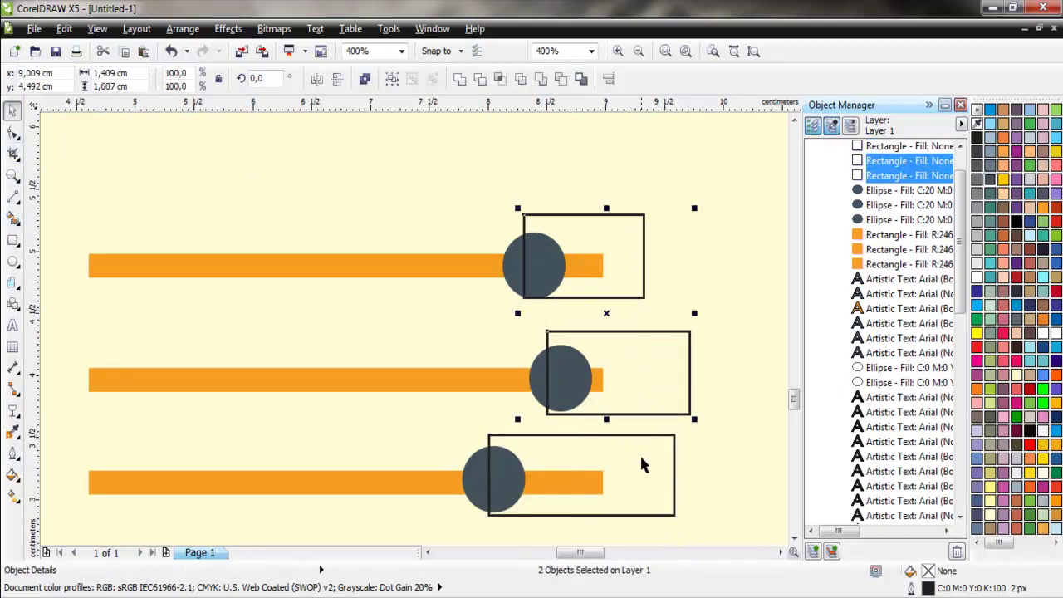
left_click(674, 464, "shift")
left_click(976, 277)
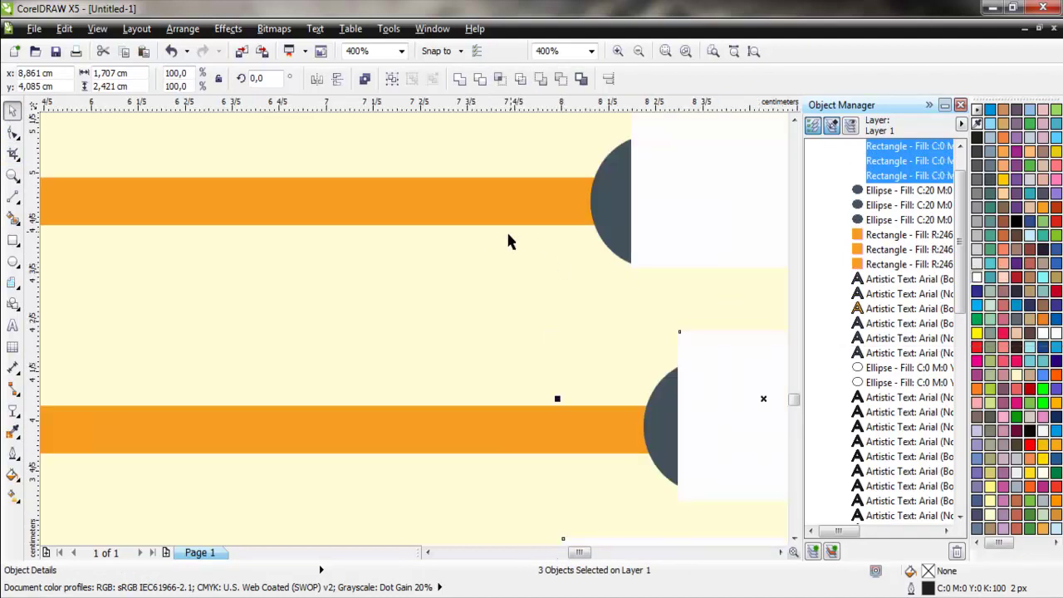
left_click(412, 294)
PowerClip the top white piece inside the Microsoft Office orange bar
scroll(559, 252, "down", 2)
left_click(487, 265)
scroll(486, 266, "up", 2)
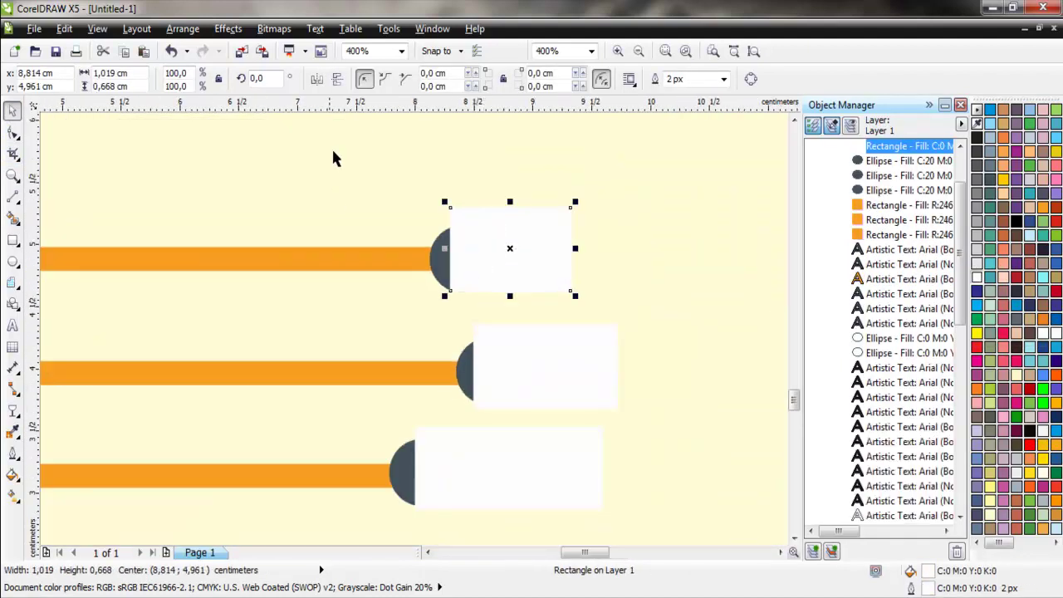
left_click(228, 29)
mouse_move(256, 259)
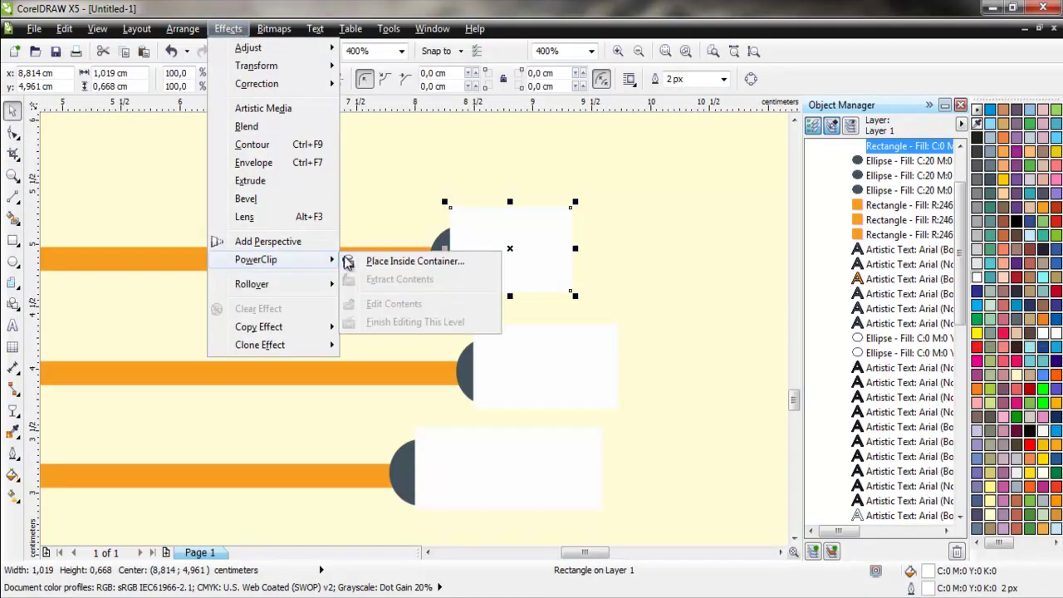
left_click(348, 261)
left_click(438, 256)
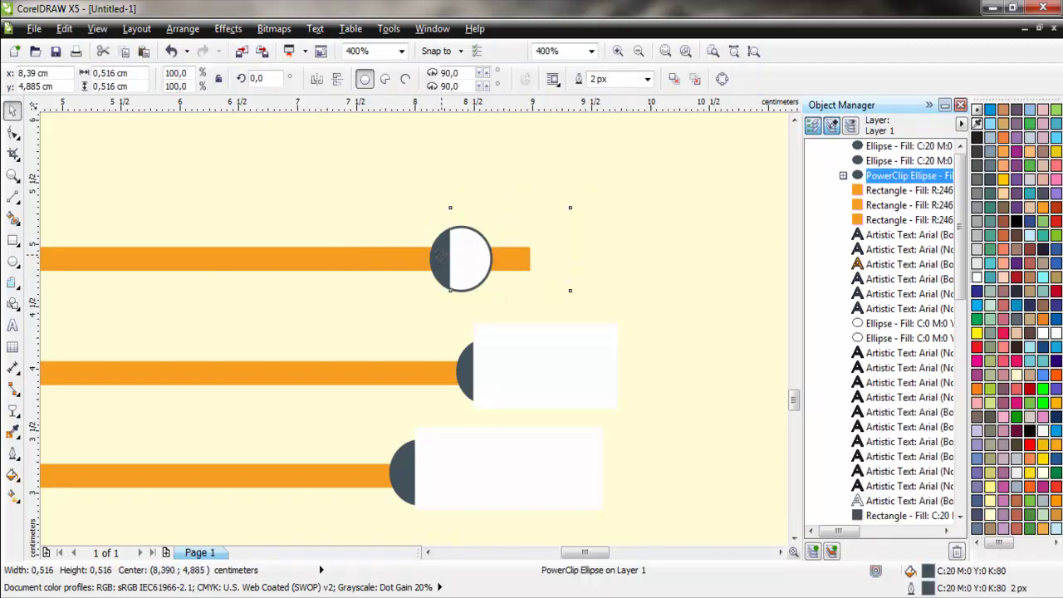
key("ctrl+z")
left_click(227, 28)
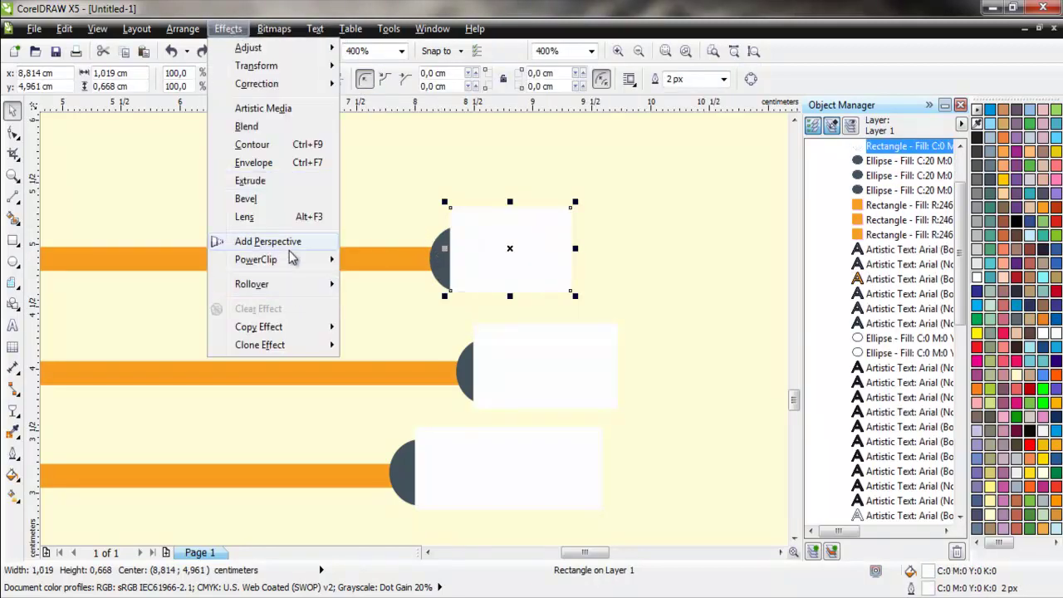
left_click(374, 259)
left_click(349, 258)
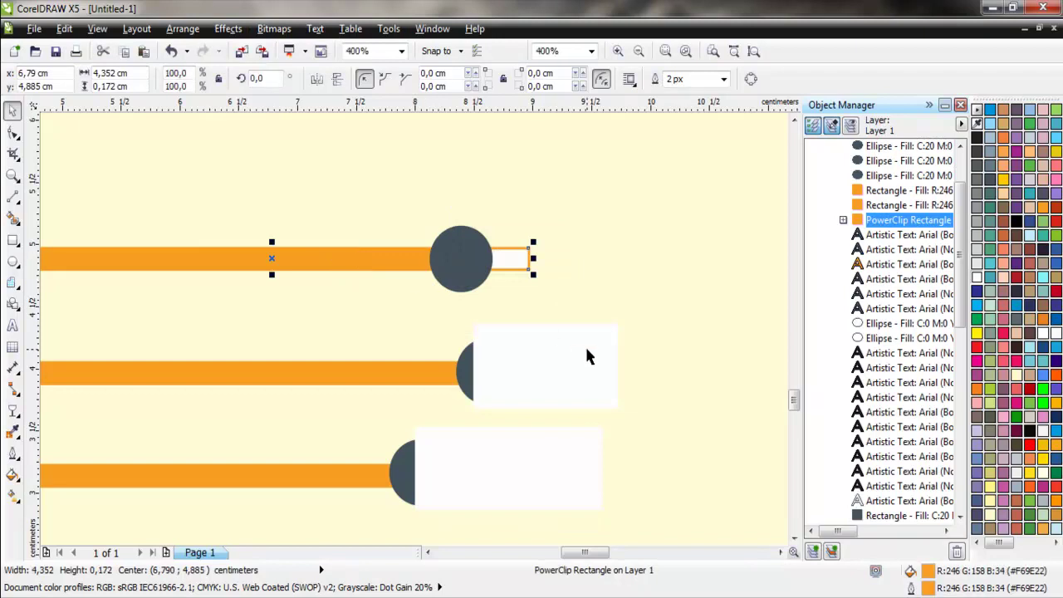
PowerClip the Dosbox and Cloud white pieces inside their orange bars
key("ctrl+v")
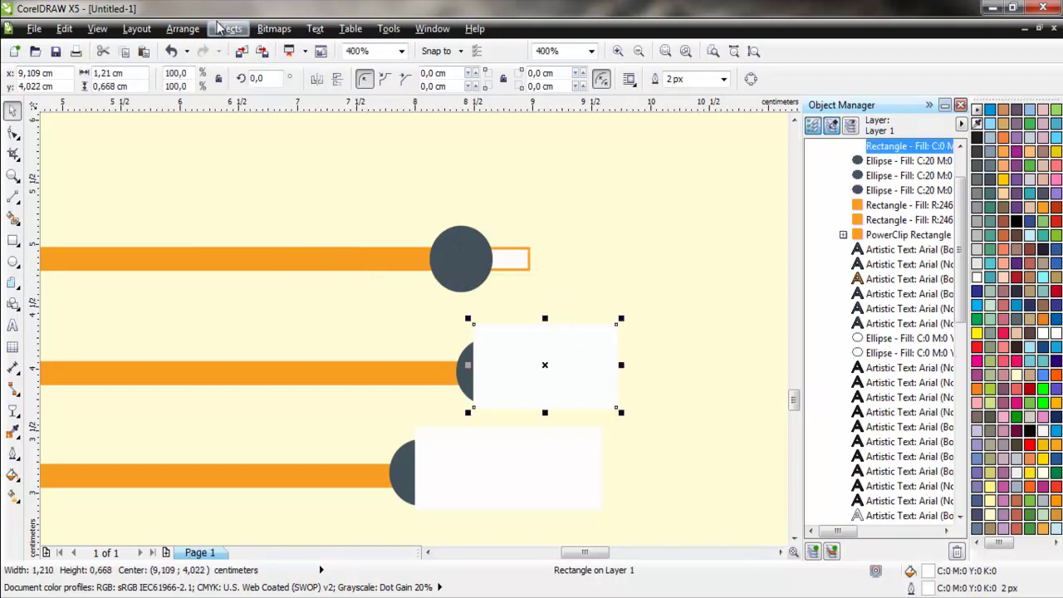
left_click(228, 28)
left_click(390, 195)
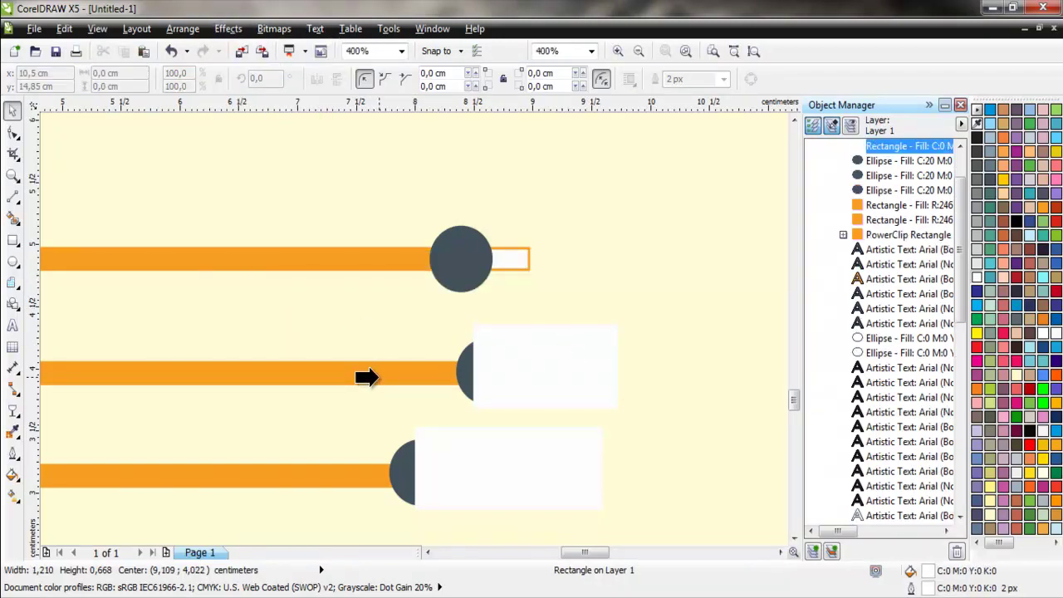
left_click(369, 370)
left_click(484, 427)
left_click(227, 29)
mouse_move(256, 259)
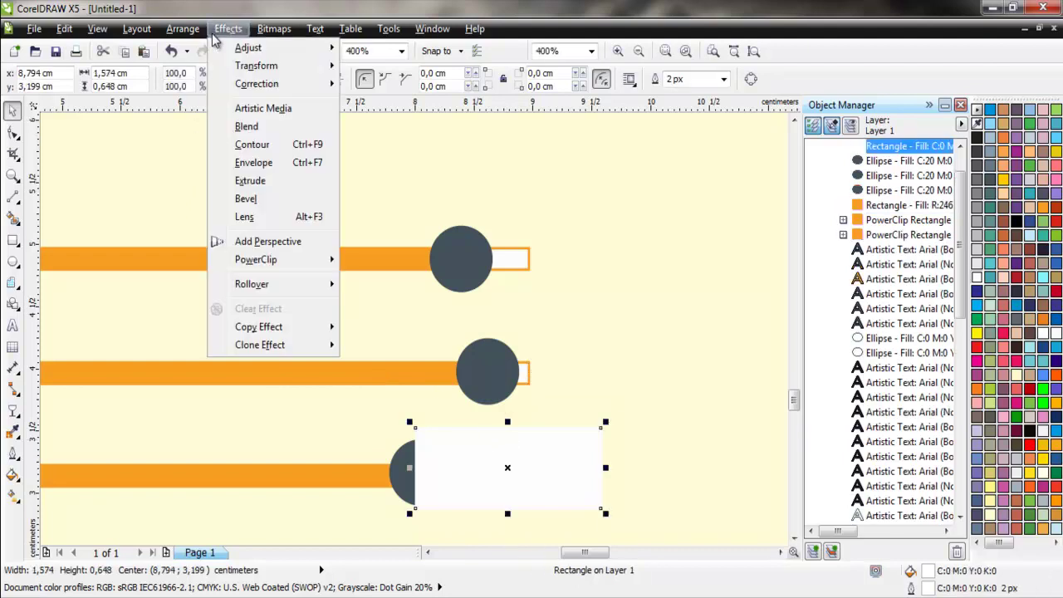
left_click(370, 262)
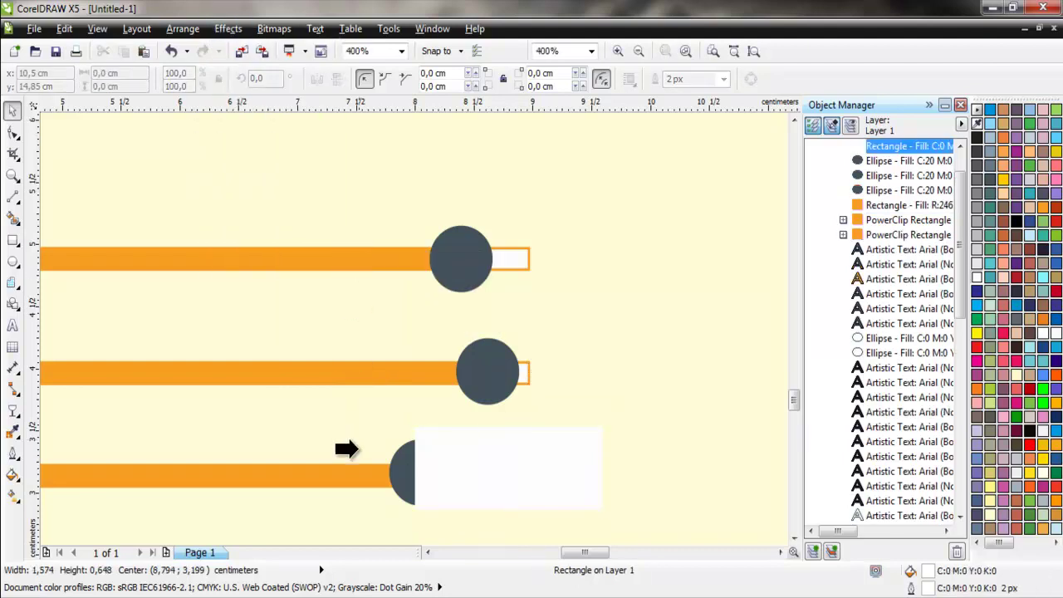
left_click(356, 469)
Place a copy of the language list text beside the three skill bars
scroll(641, 388, "down", 2)
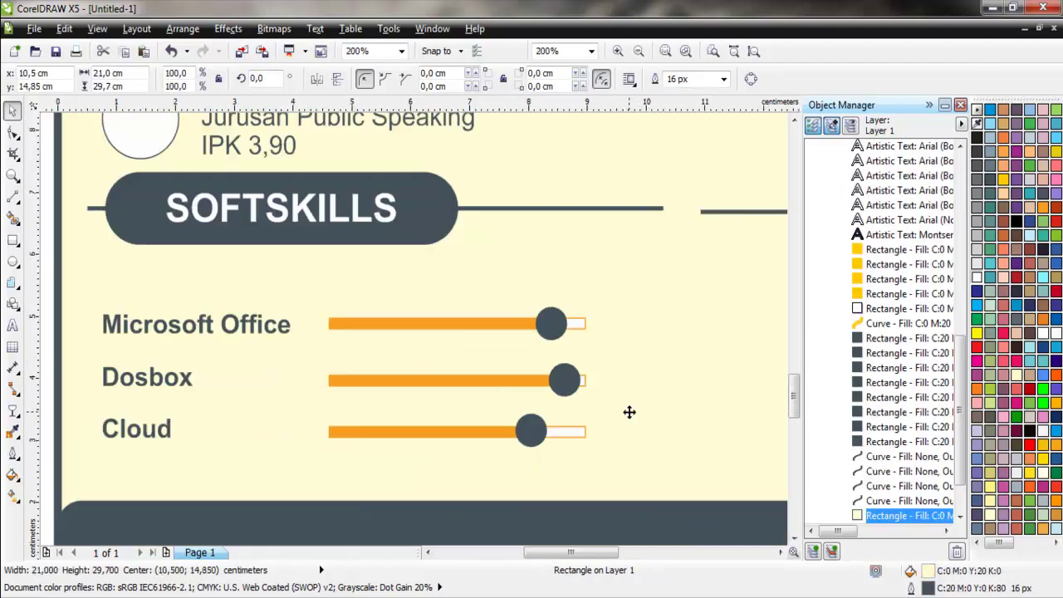
scroll(570, 391, "down", 1)
scroll(474, 399, "down", 1)
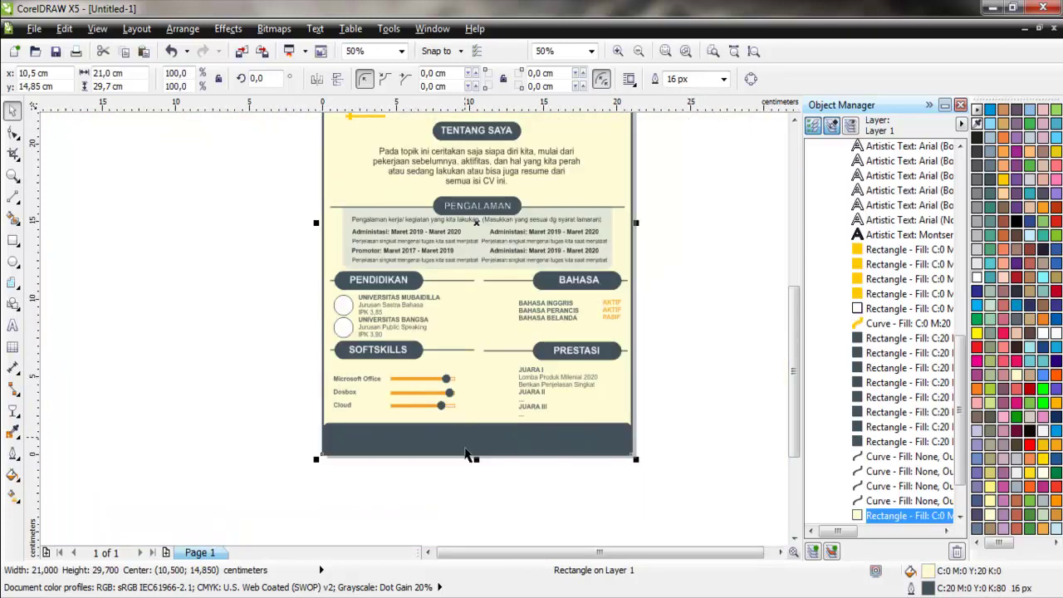
key("Escape")
scroll(446, 389, "up", 1)
scroll(448, 402, "up", 1)
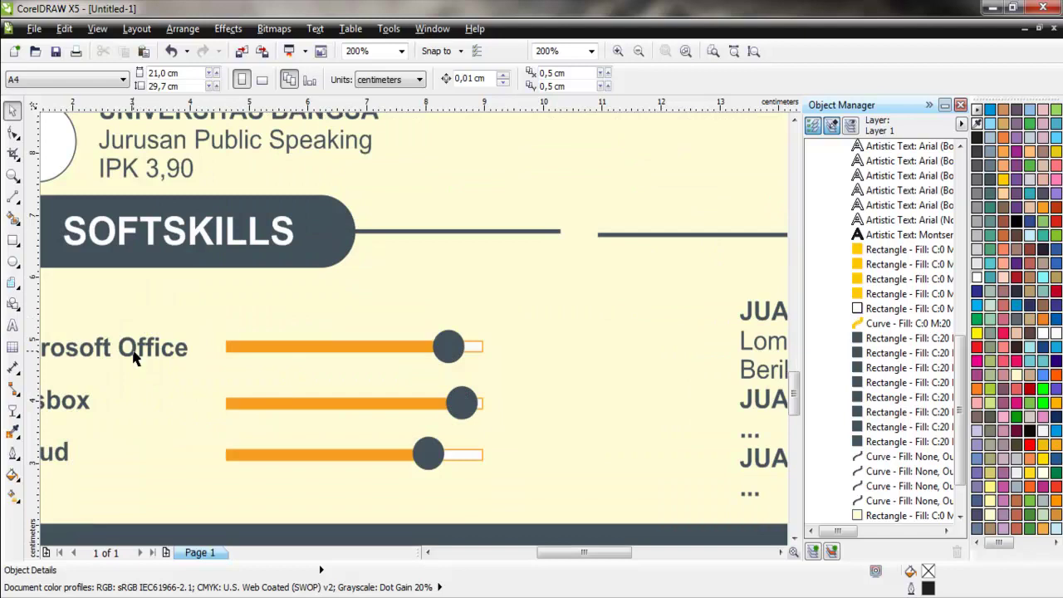
scroll(545, 307, "down", 1)
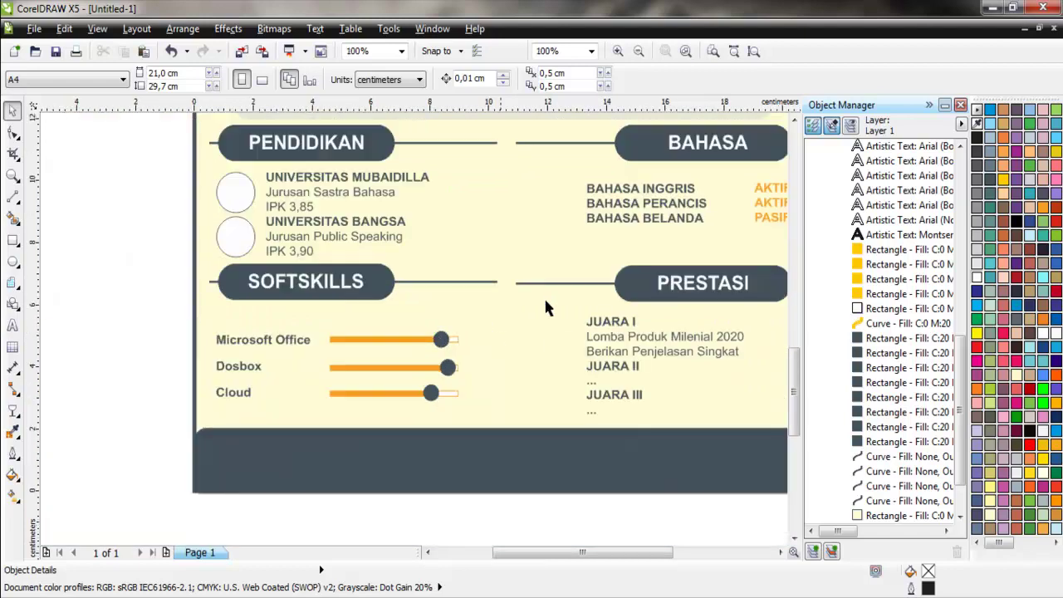
left_click(613, 202)
mouse_move(612, 202)
left_mouse_down()
mouse_move(616, 175)
mouse_move(484, 346)
left_mouse_up()
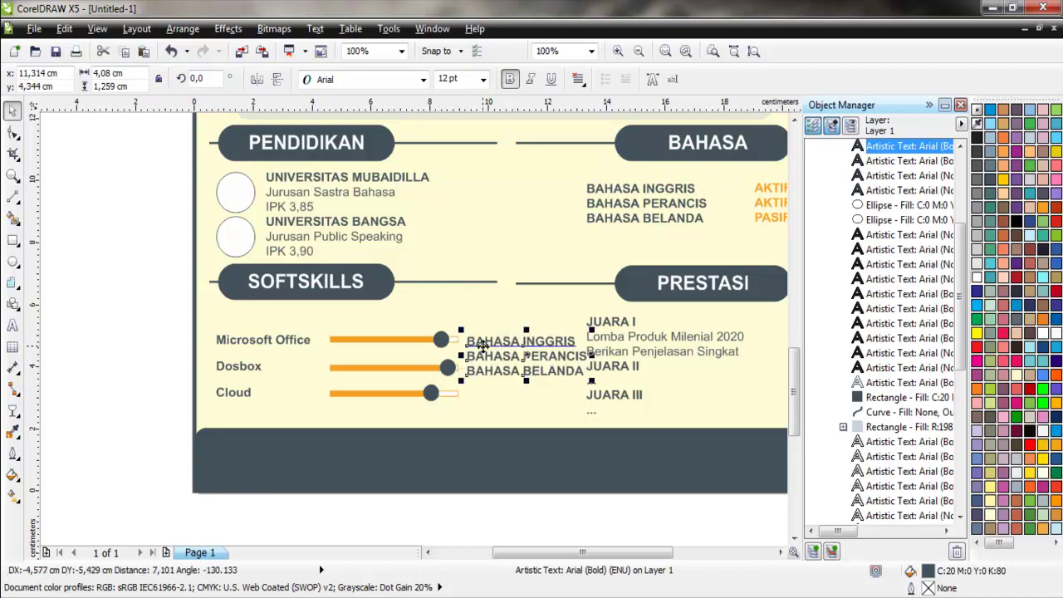
Replace the copied text with three percentage lines: 90%, 95% and 80%
scroll(462, 371, "up", 1)
double_click(482, 317)
key("ctrl+a")
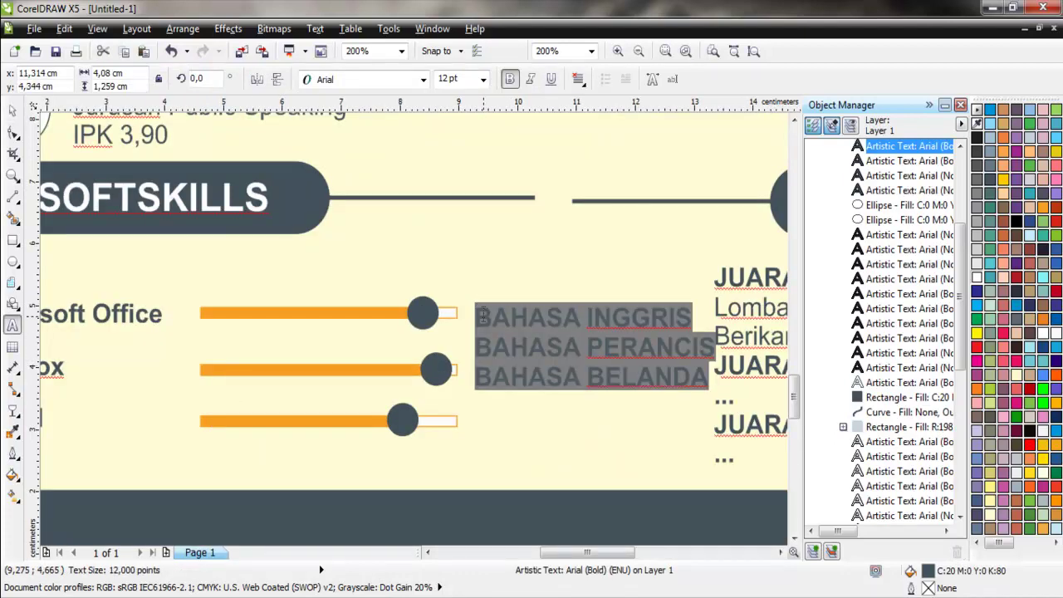
type("90%")
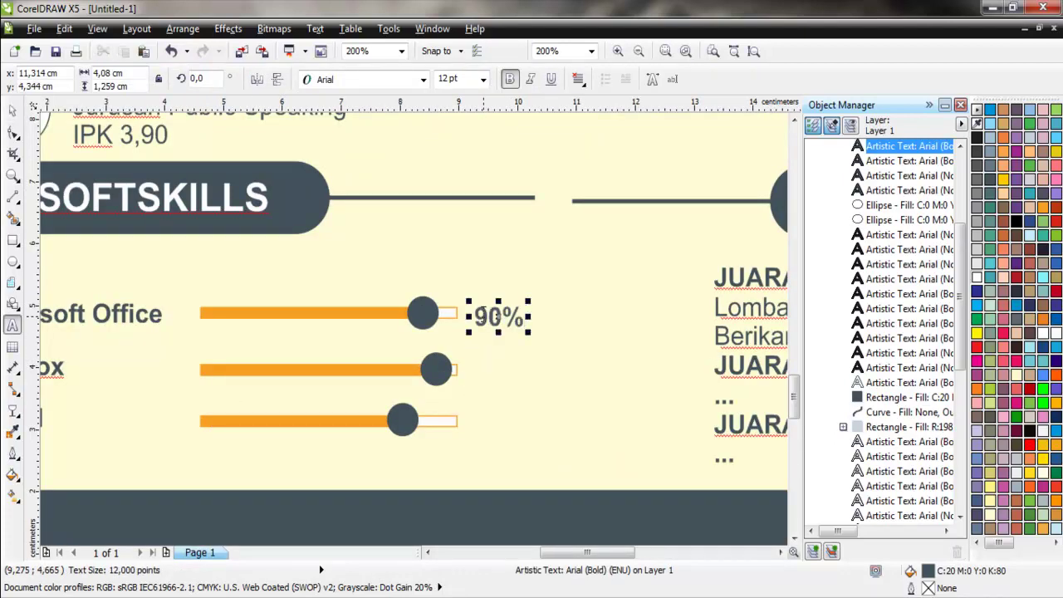
key("Return")
type("95")
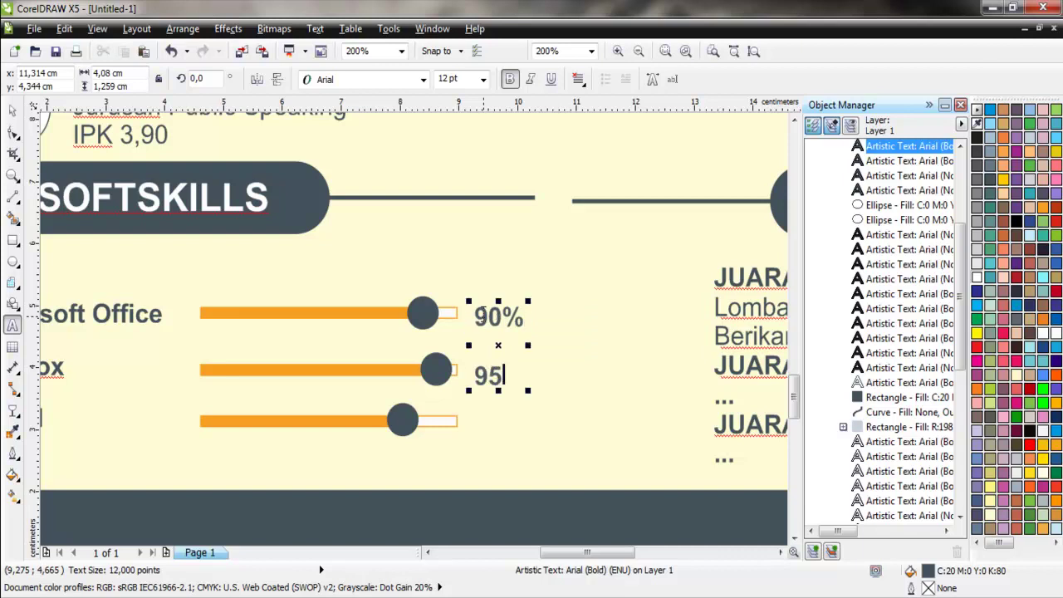
type("%")
key("Escape")
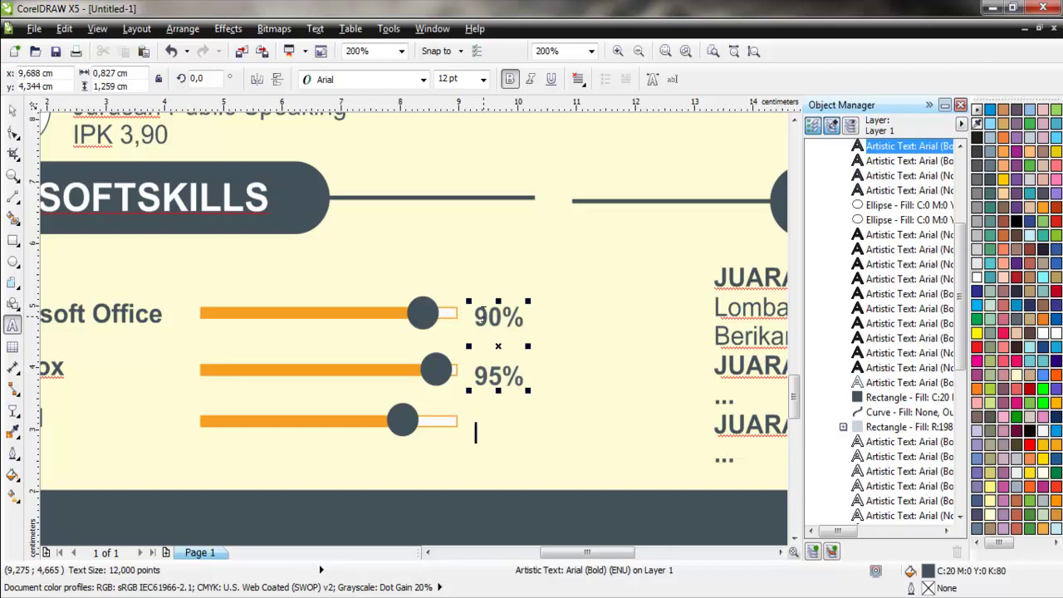
type("80")
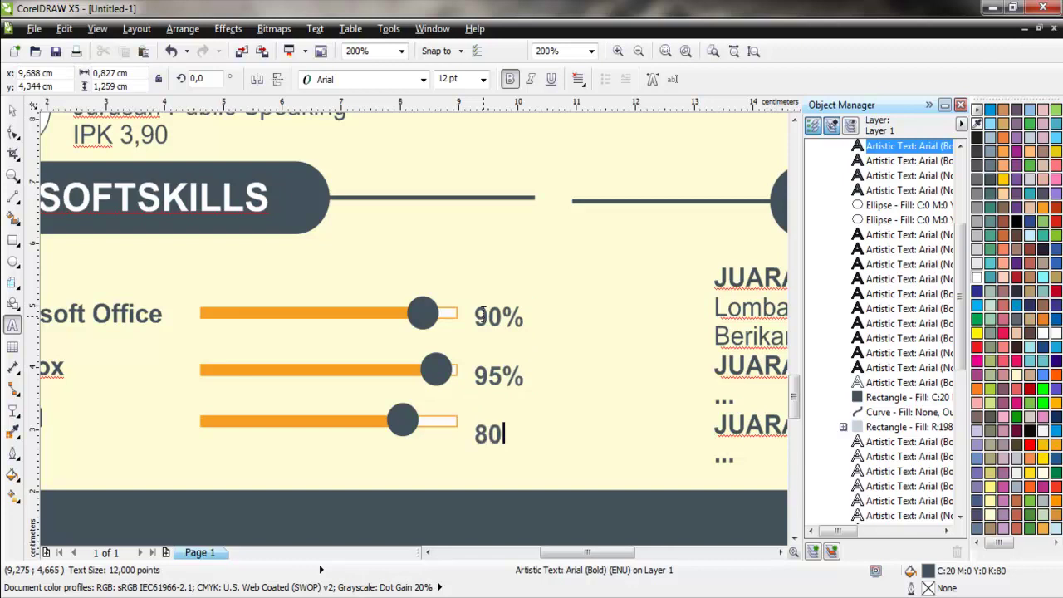
type("%")
key("Escape")
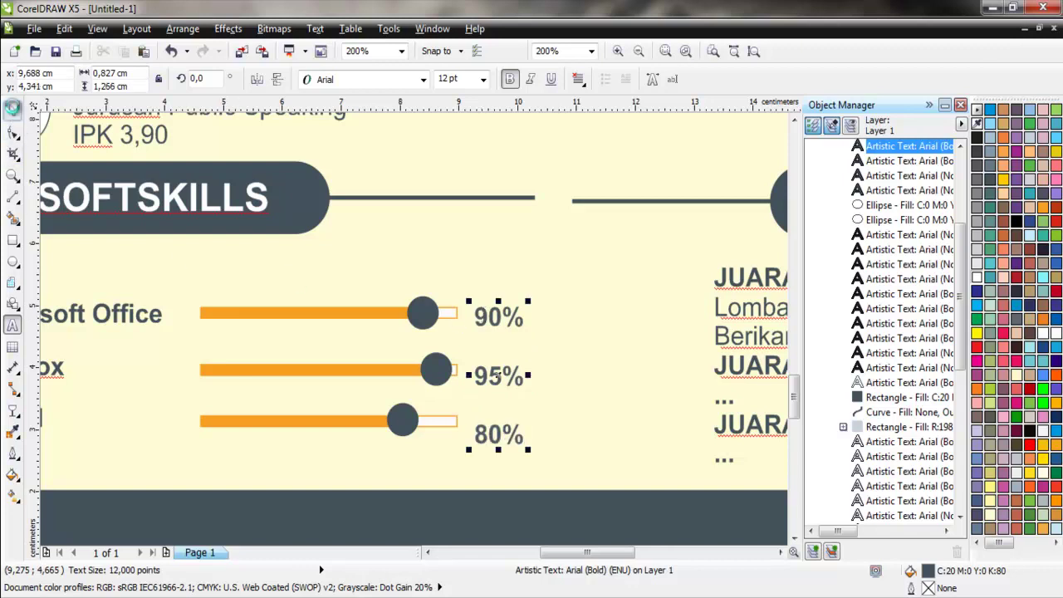
Tighten the percentages' line spacing with the Shape tool so each lines up with its bar
left_click(12, 132)
left_click_drag(469, 449, 450, 424)
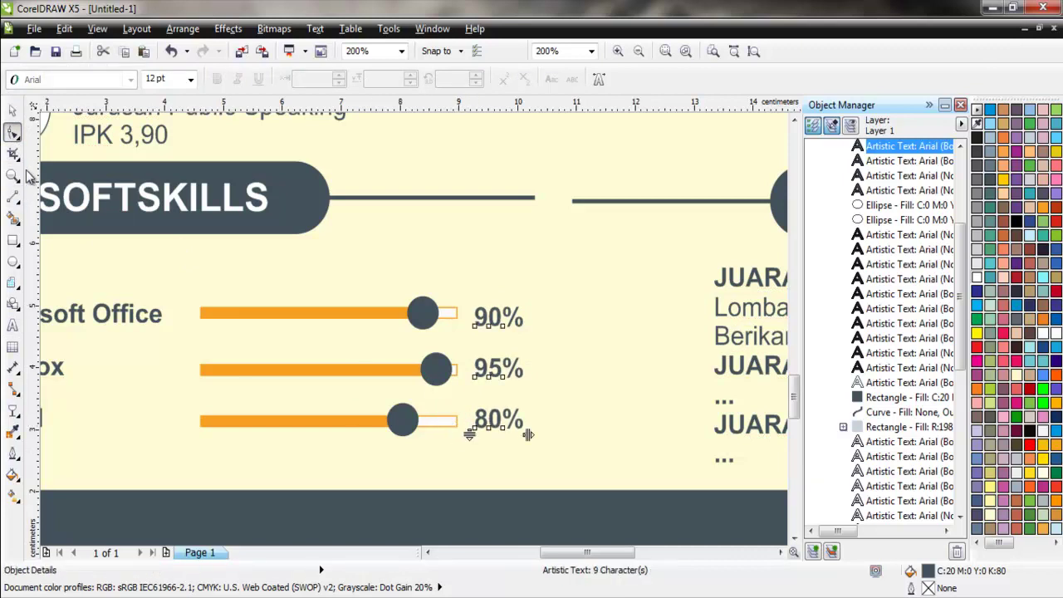
key("space")
left_click(382, 315)
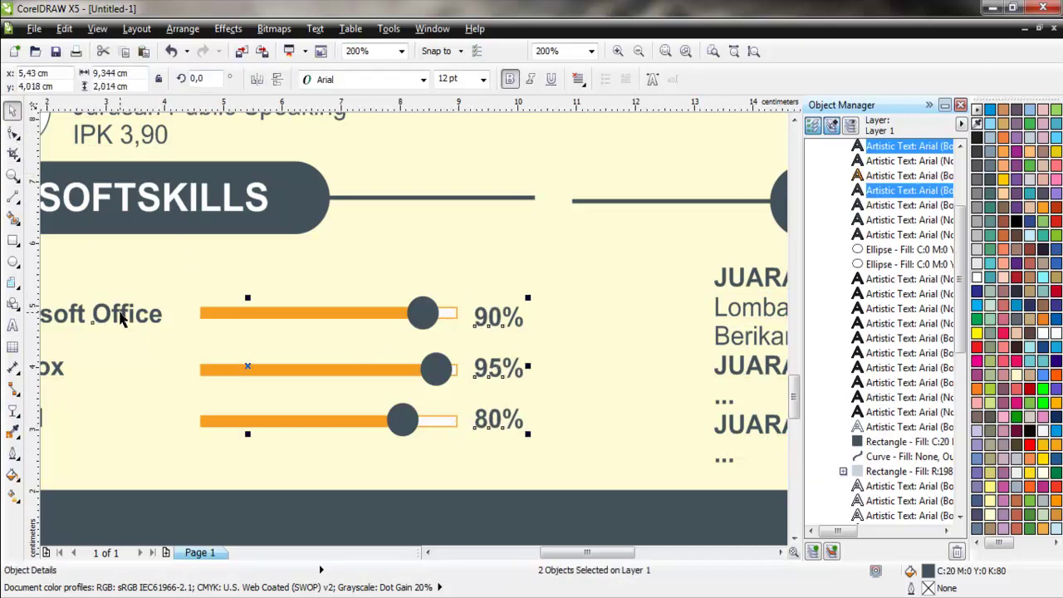
left_click(433, 279)
scroll(433, 279, "down", 1)
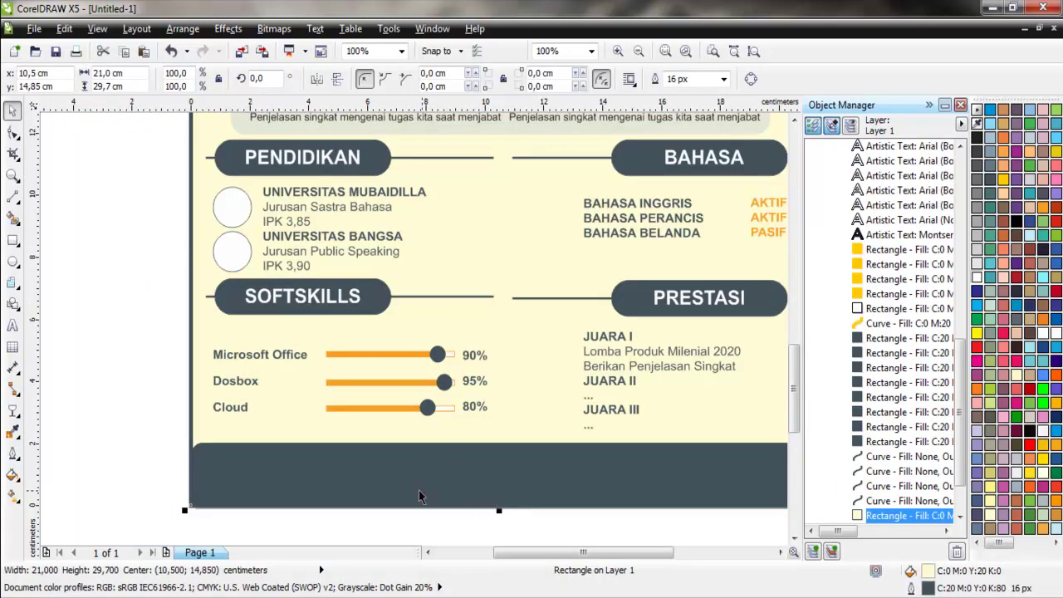
scroll(399, 452, "down", 1)
left_click(636, 322)
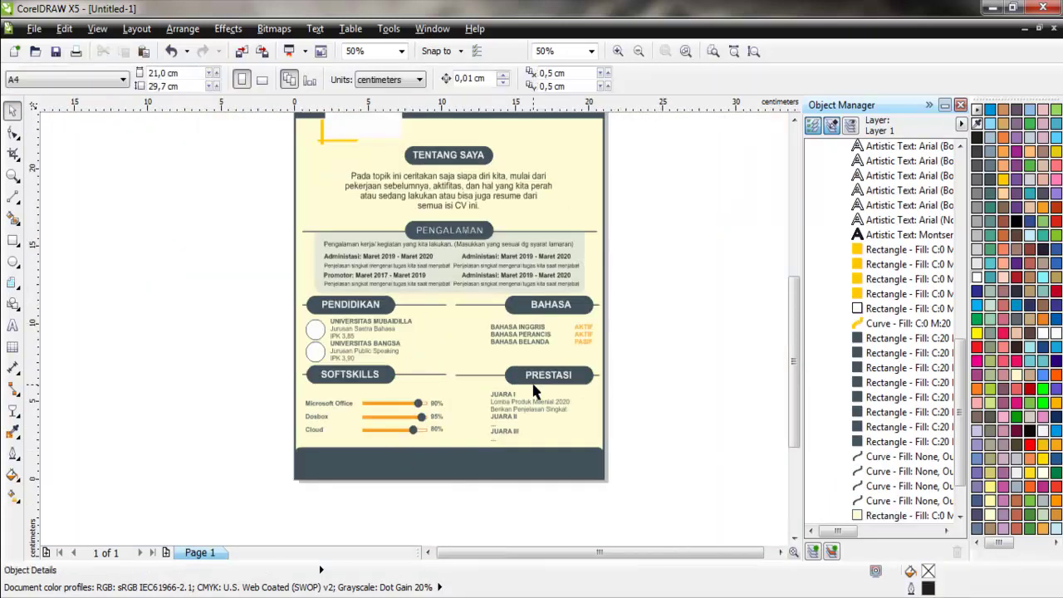
scroll(489, 246, "down", 1)
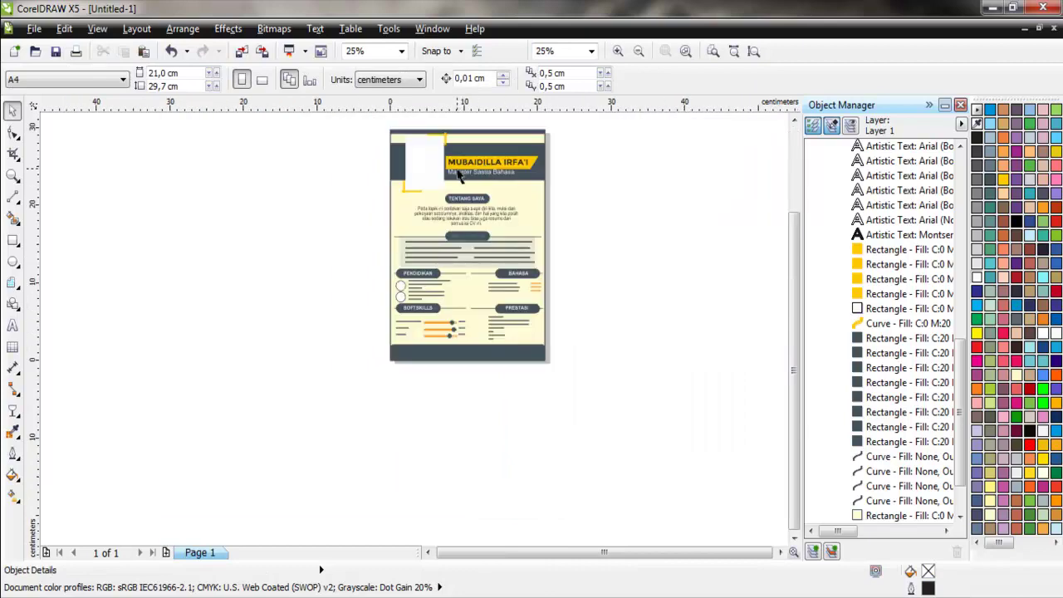
Put a copy of the language list text onto the dark footer and fill it white
scroll(458, 175, "up", 1)
scroll(499, 159, "up", 1)
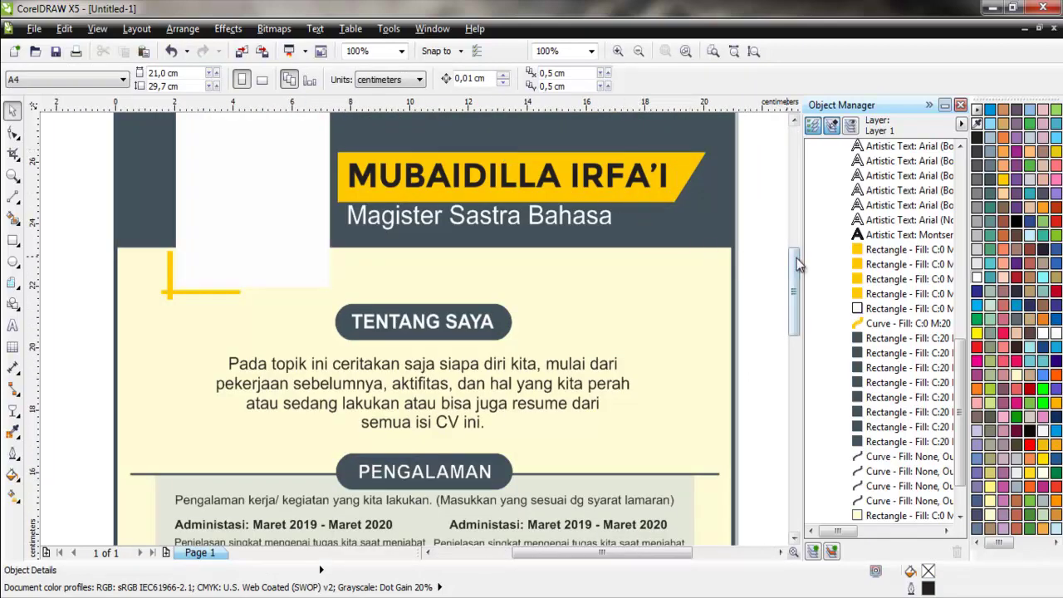
left_click_drag(794, 260, 795, 378)
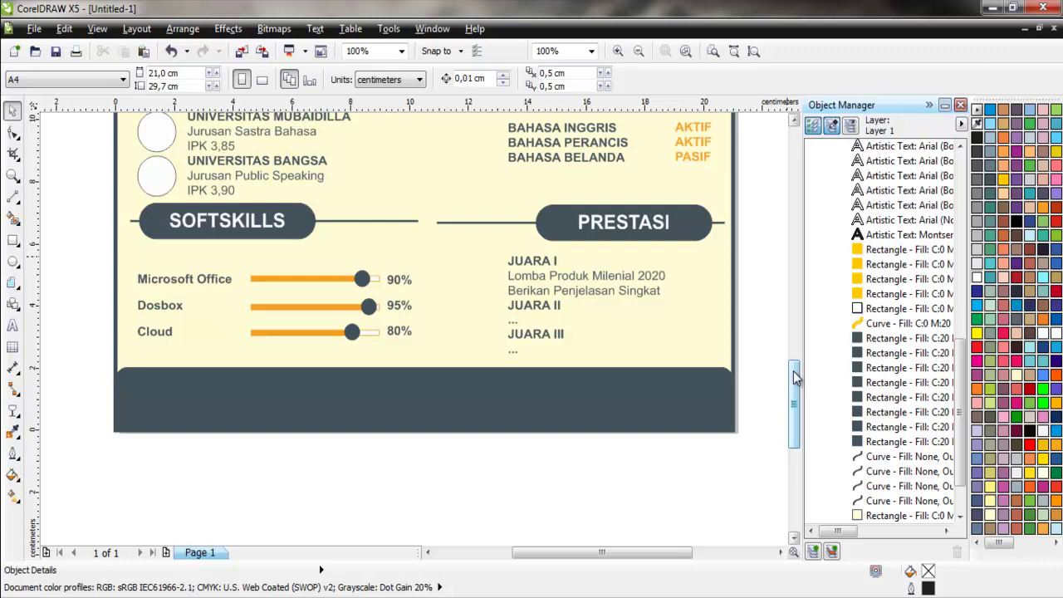
left_click(508, 158)
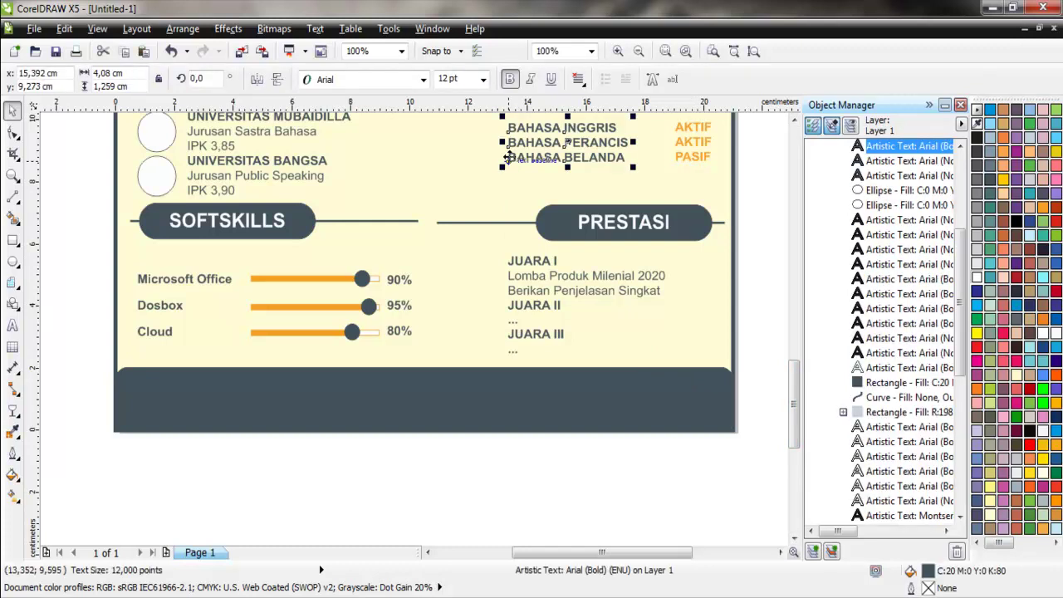
mouse_move(508, 157)
left_mouse_down()
mouse_move(230, 380)
mouse_move(157, 399)
left_mouse_up()
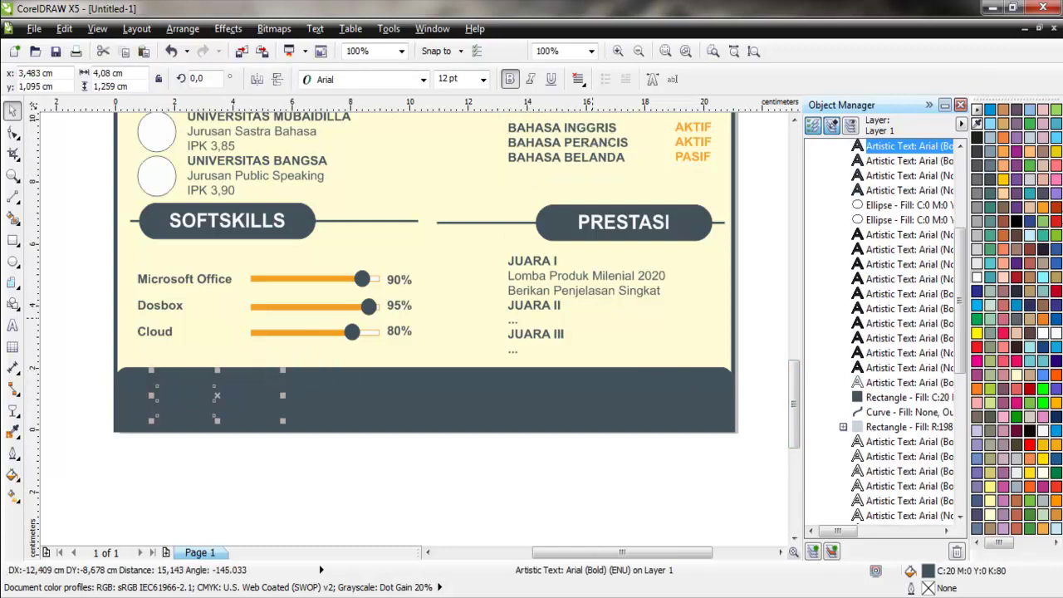
left_click(976, 278)
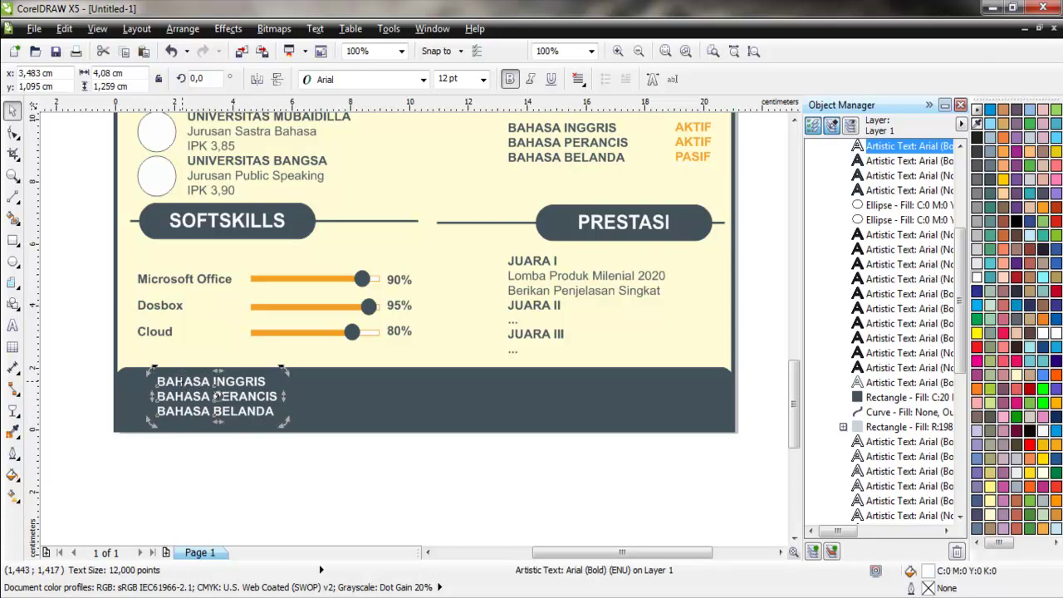
Replace the footer text with birthplace and date, religion and hobby details, then select it with the rectangle
double_click(218, 397)
key("Delete")
type("Tempat, Tanggal")
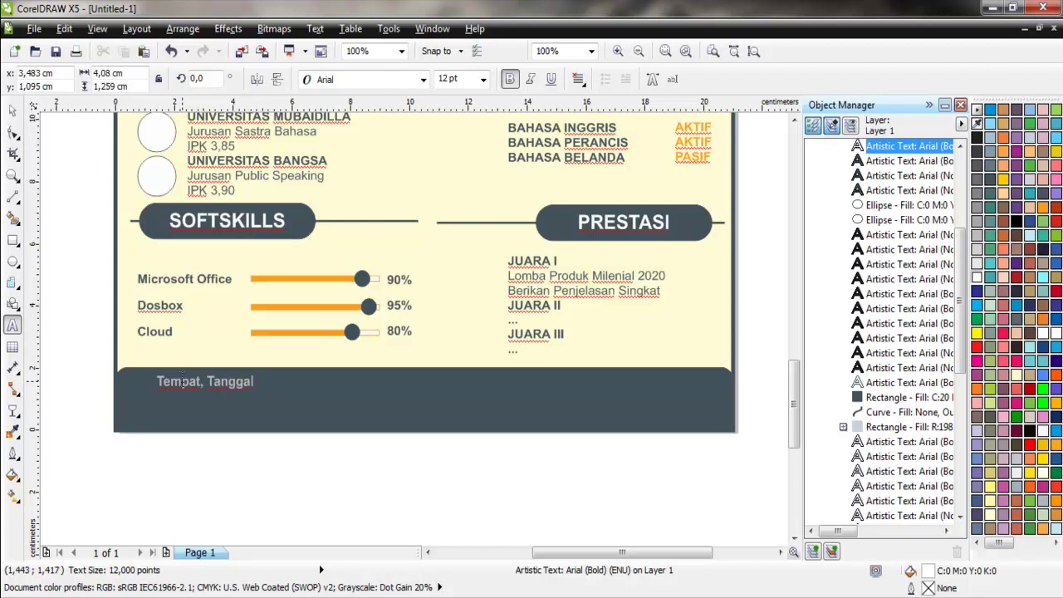
type("Lahi")
type(": Desa, 6")
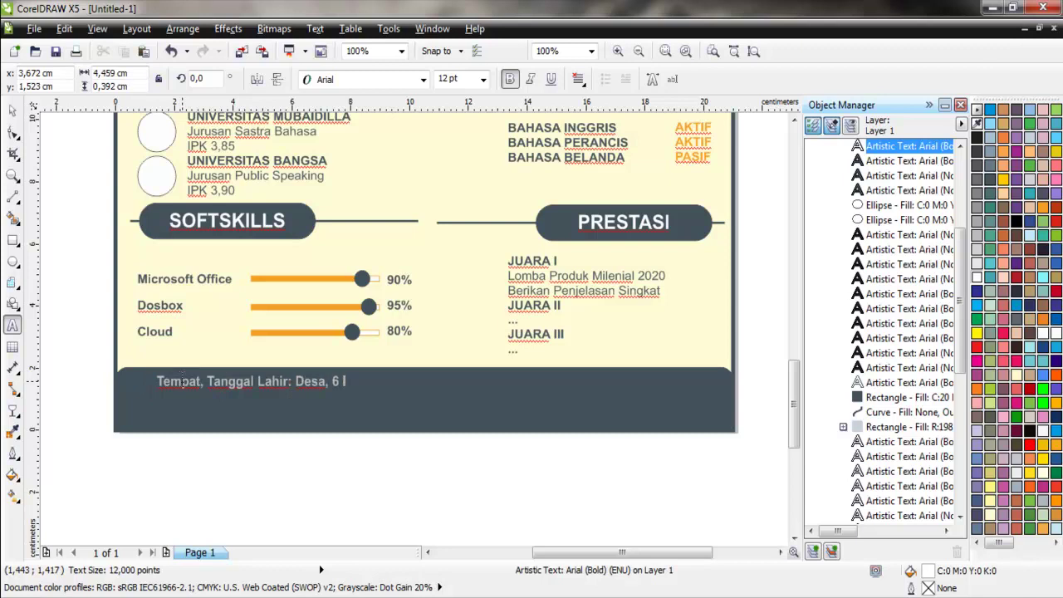
type("Juni 1")
type("9996 |")
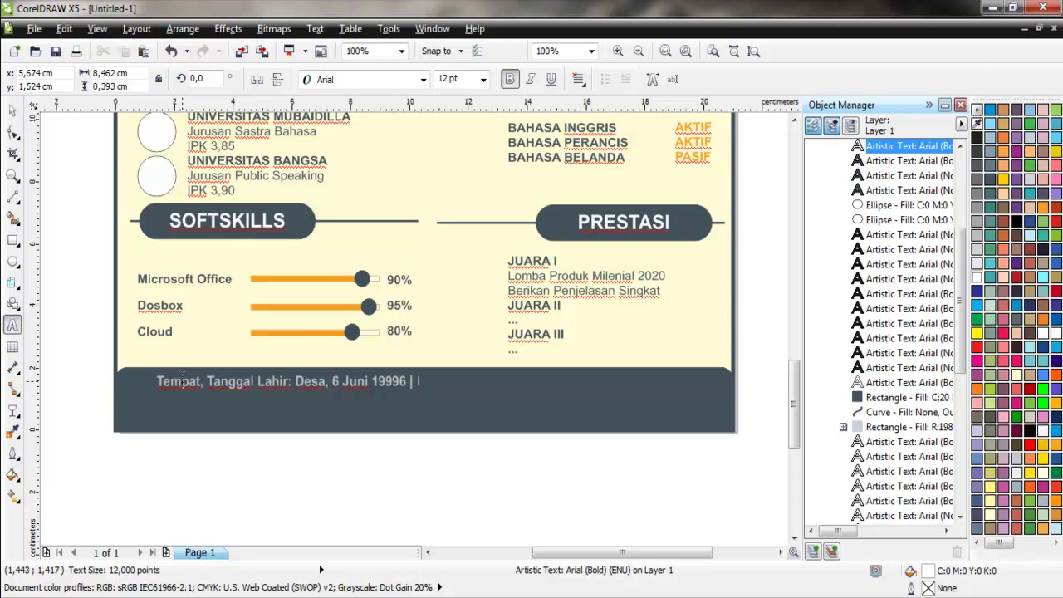
type(" Agam ")
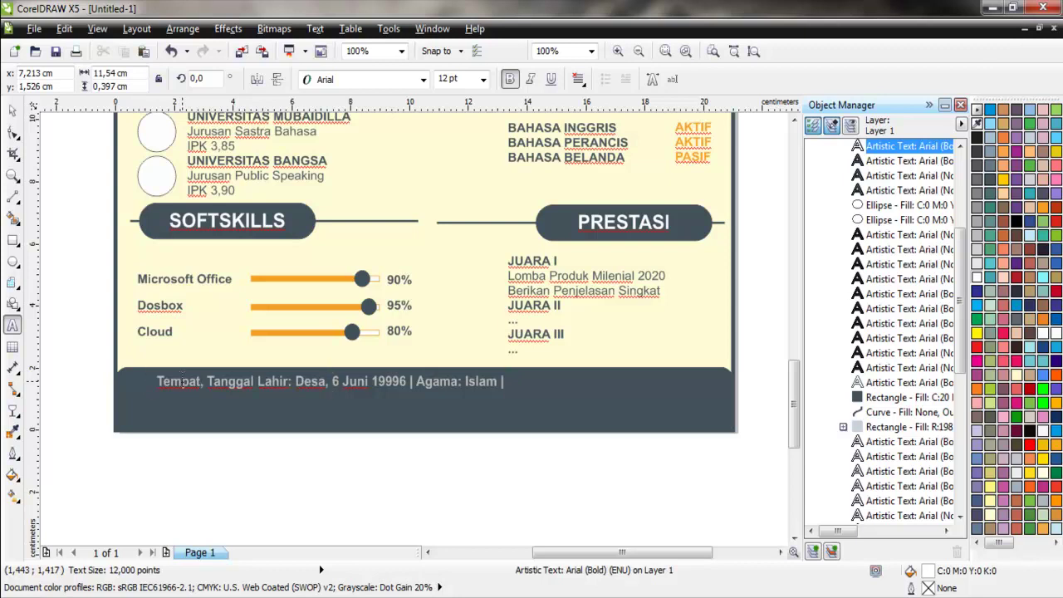
type(" H")
type(": Membaca")
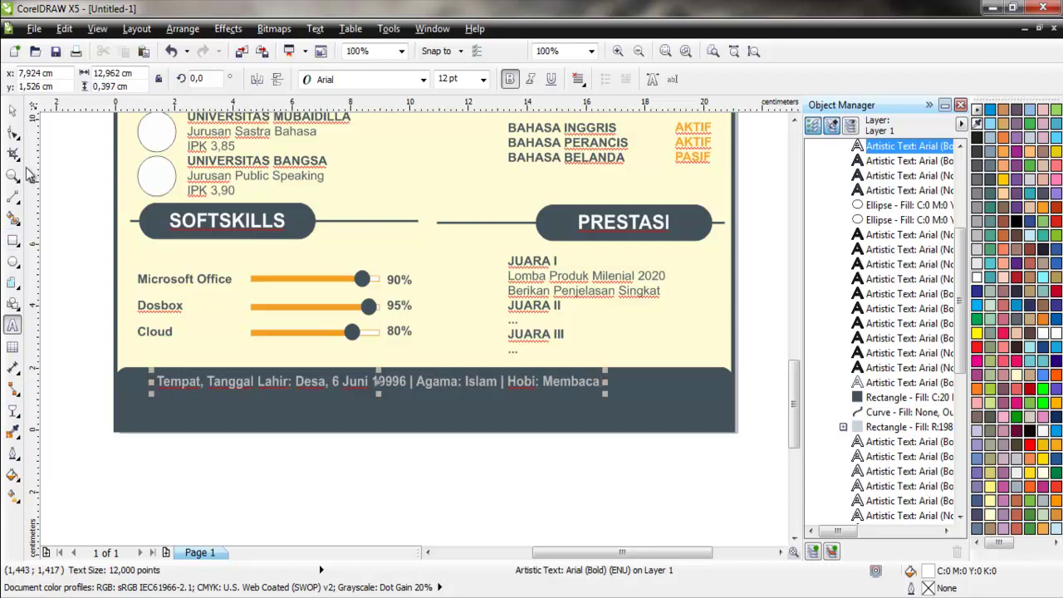
left_click(12, 110)
left_click(681, 387)
Centre the footer text on the dark rectangle at 14 pt and nudge it up about 0.4 cm
key("e")
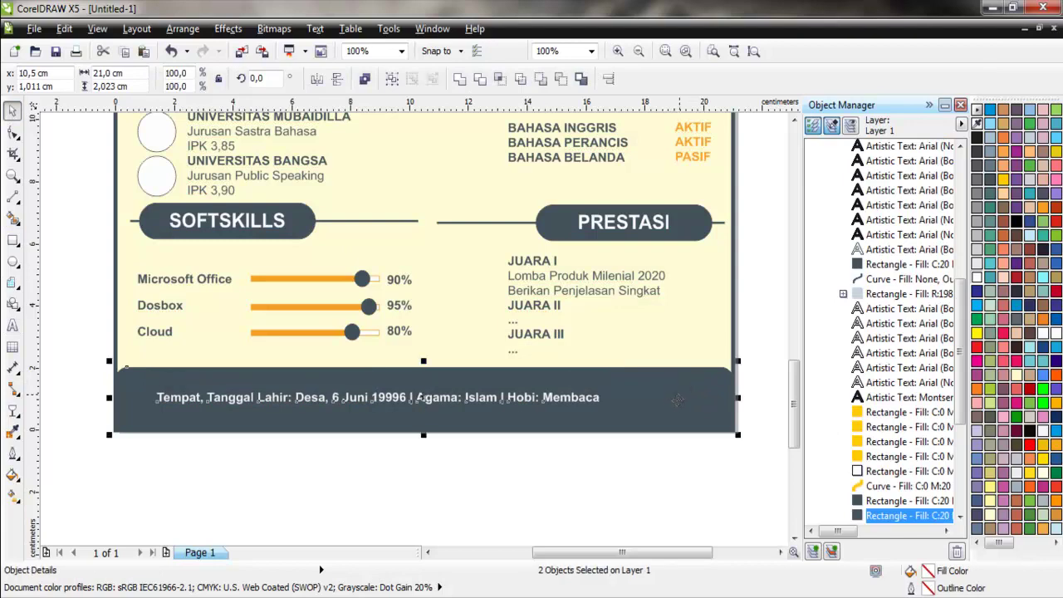
key("c")
left_click(649, 454)
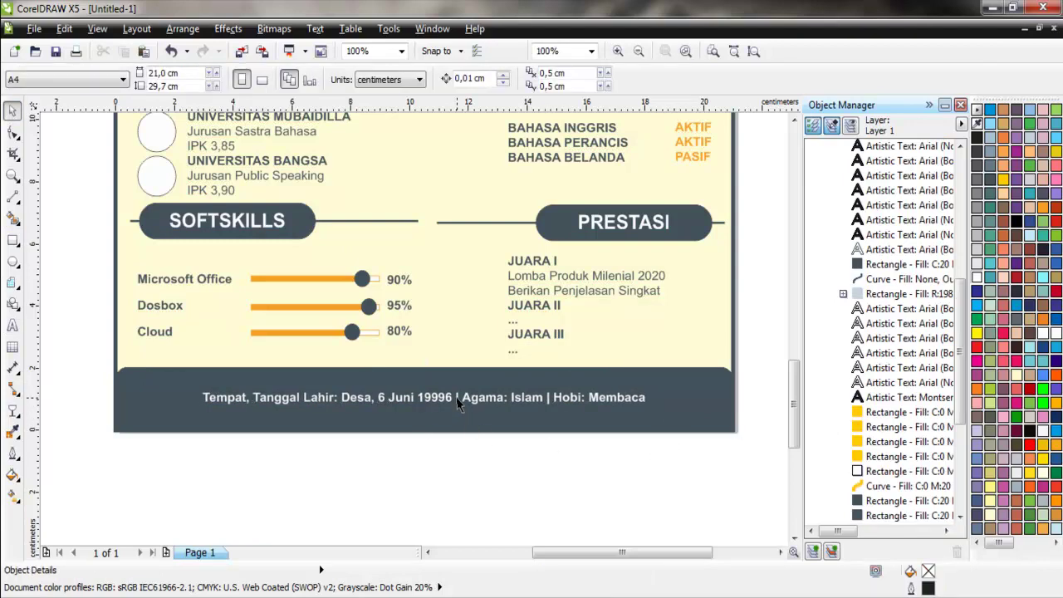
left_click(459, 402)
left_click(482, 79)
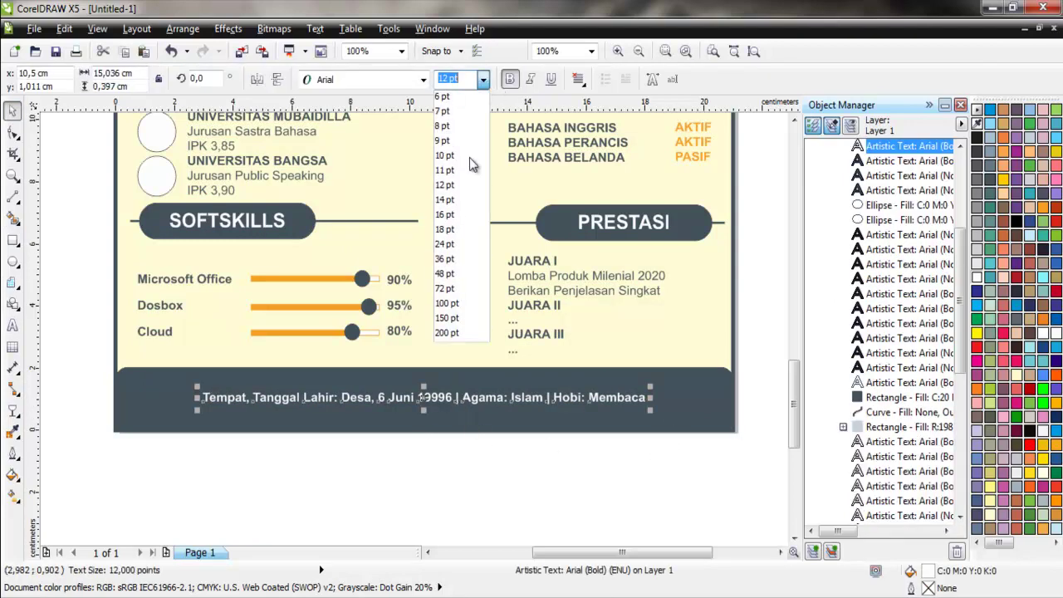
left_click(445, 199)
left_click(414, 382, "shift")
key("c")
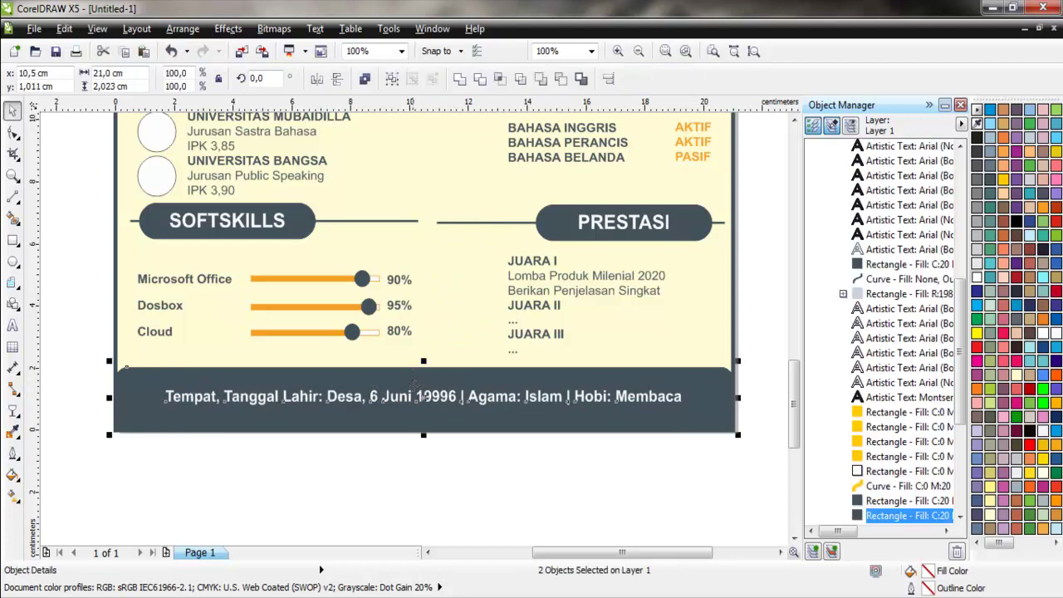
left_click(425, 438)
left_click_drag(412, 398, 409, 384)
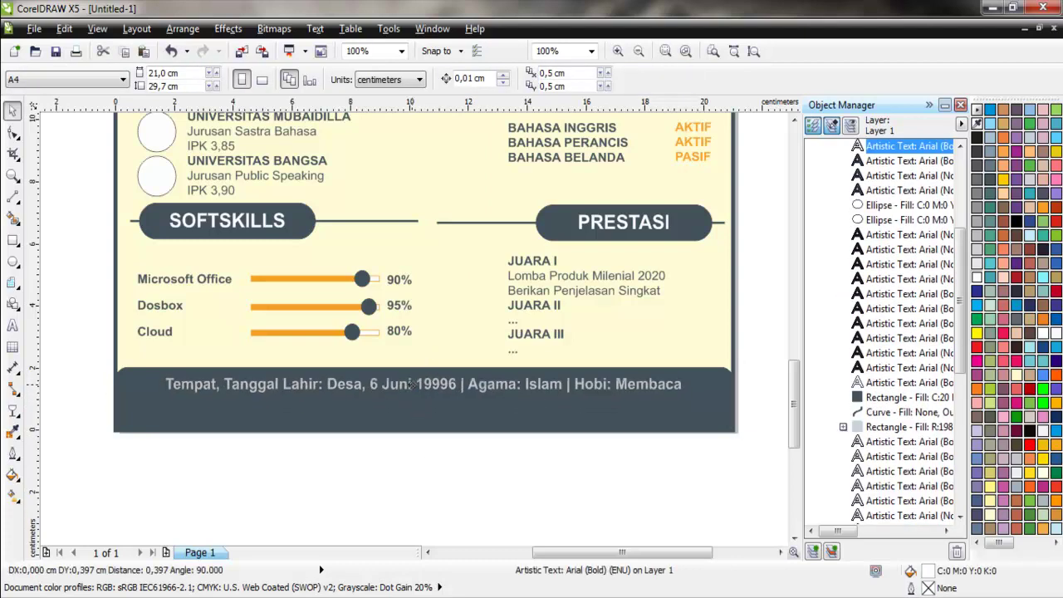
Add a second footer line with the phone number and Instagram and YouTube handles
key("F8")
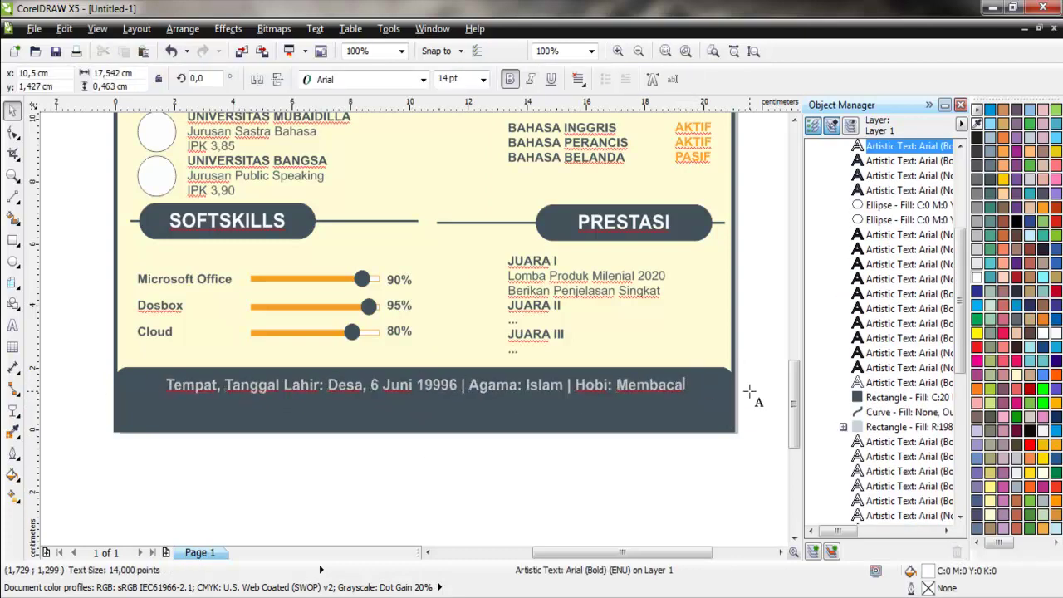
key("Return")
type("No")
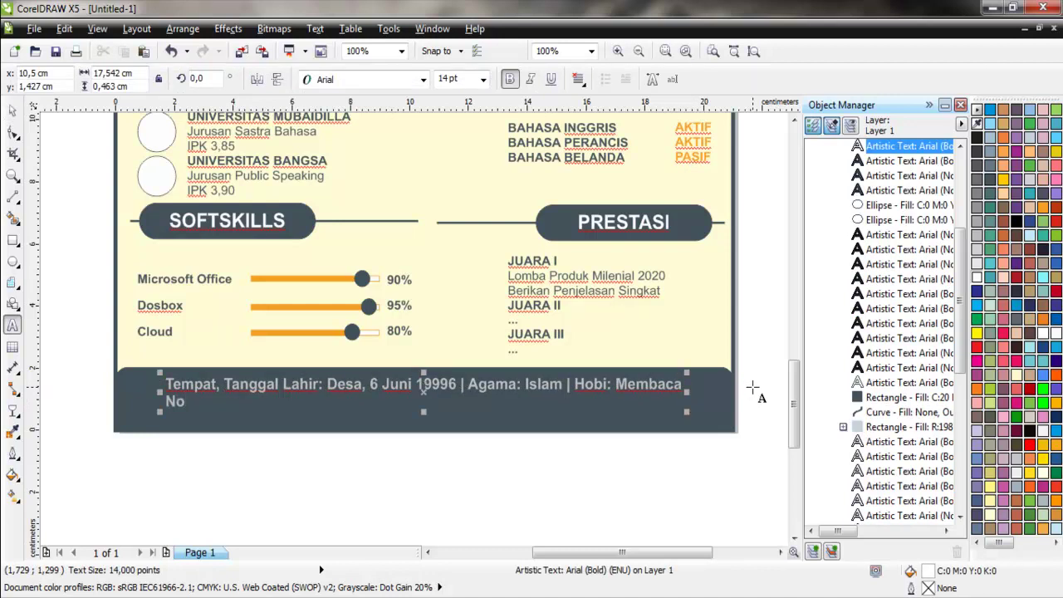
type("mor Telepon: 08")
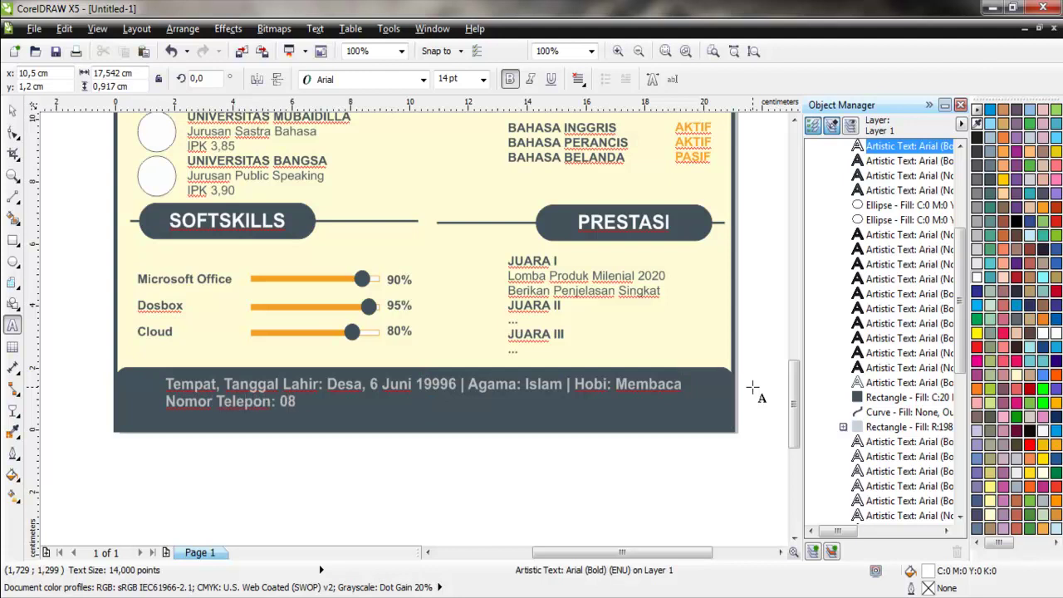
type("5 63x xxx xxx")
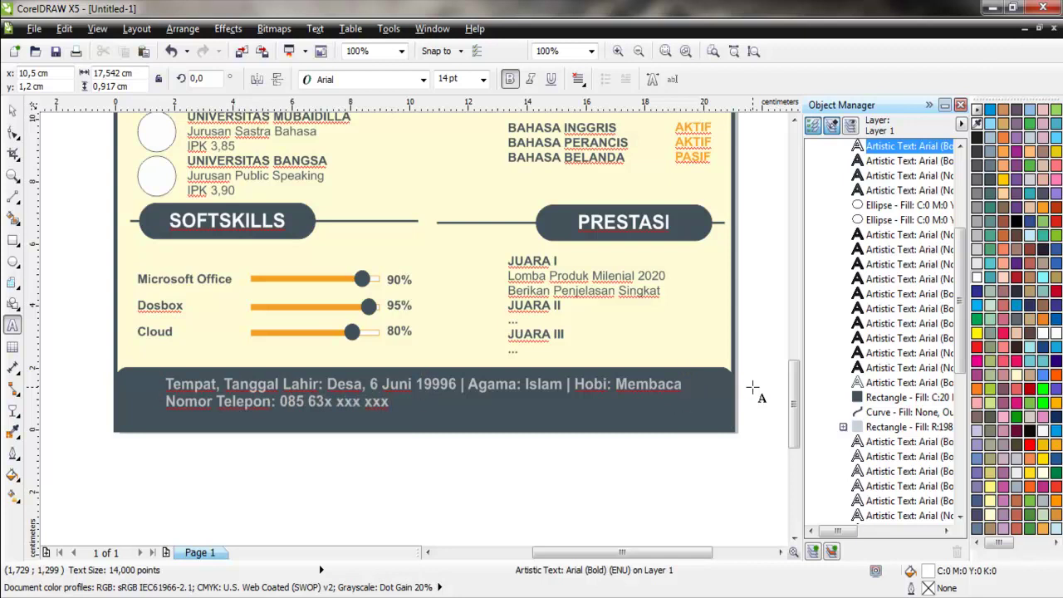
type(" |")
type(" Sosial")
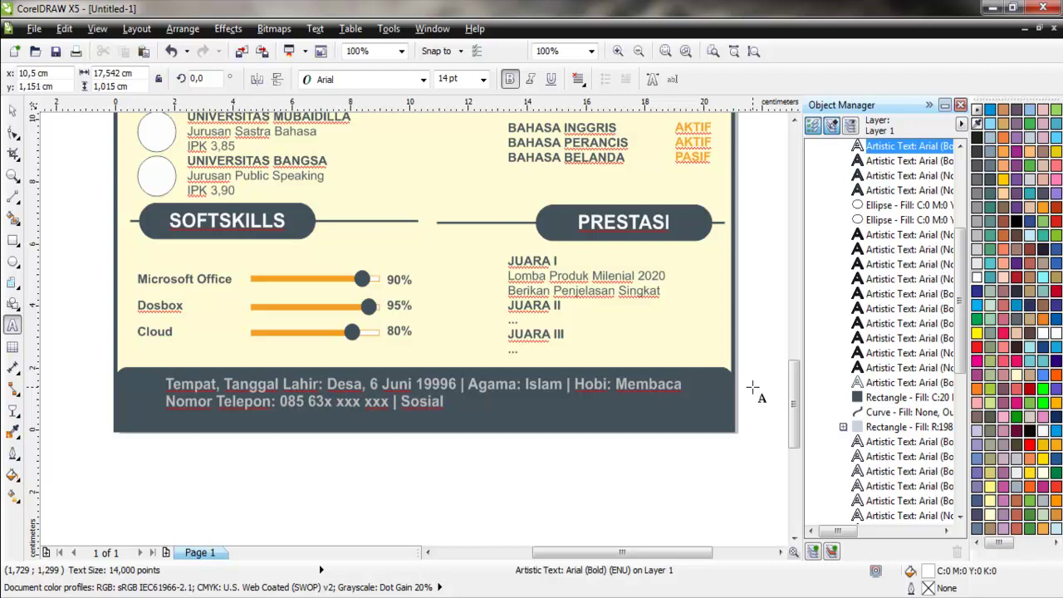
type(" Media: ")
type("Ig")
key("BackSpace")
type("G")
type(" @mub")
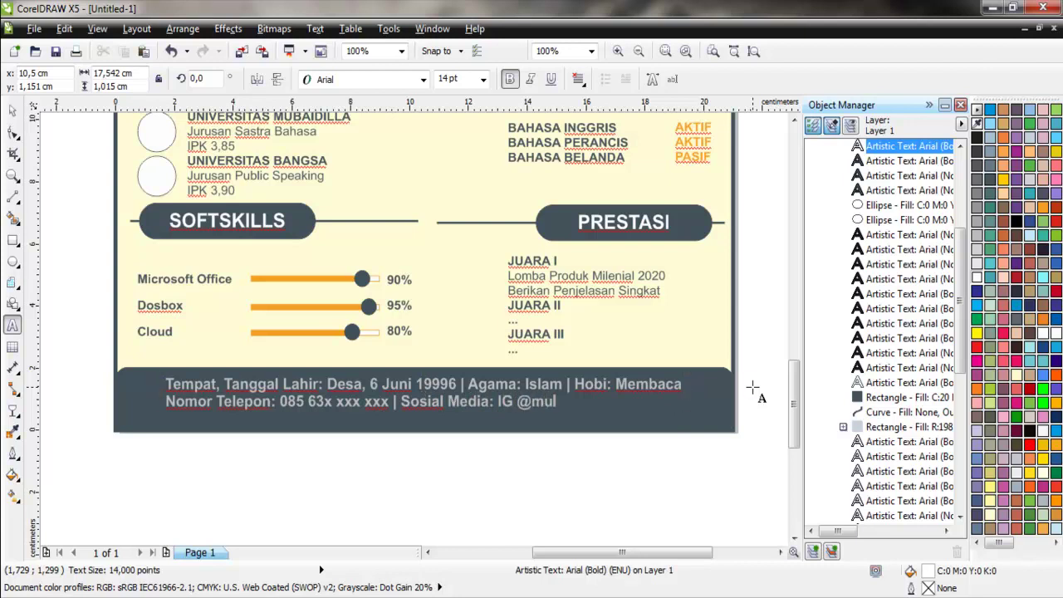
type("aidl")
key("BackSpace")
type("illa, l")
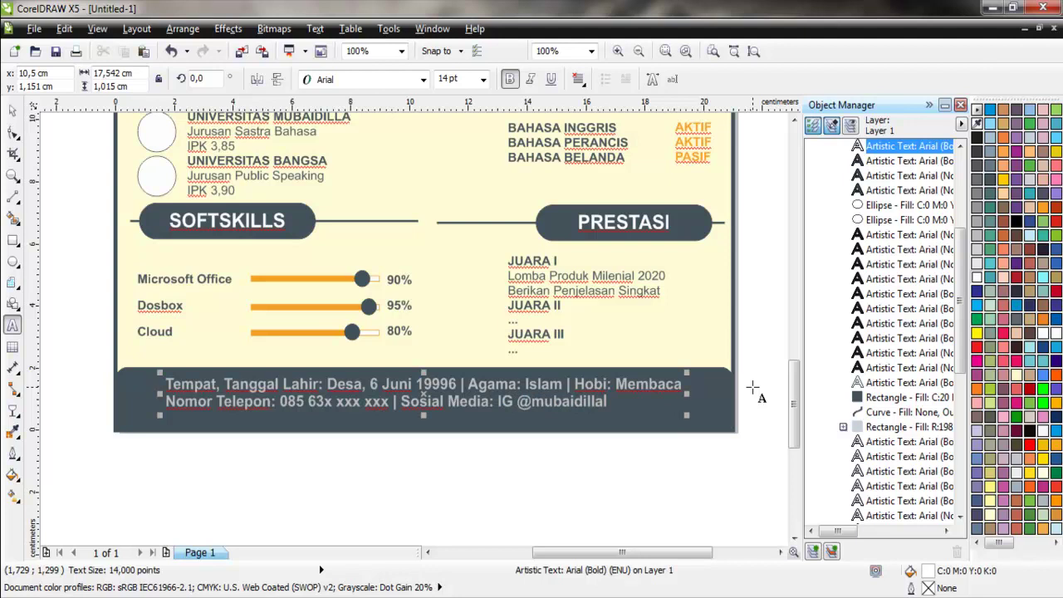
type("T")
key("BackSpace")
type("You")
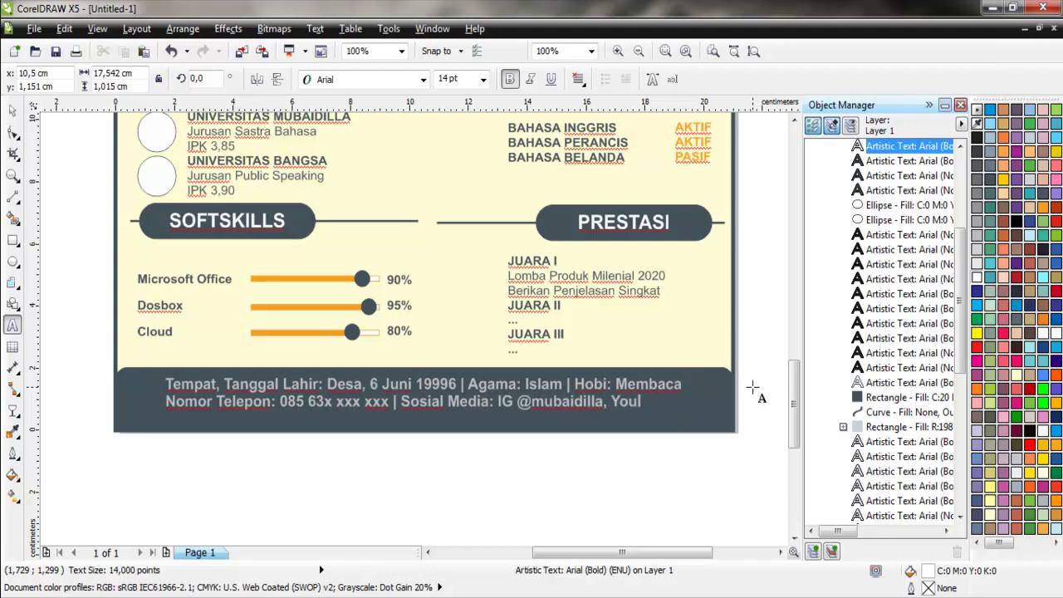
type("tube")
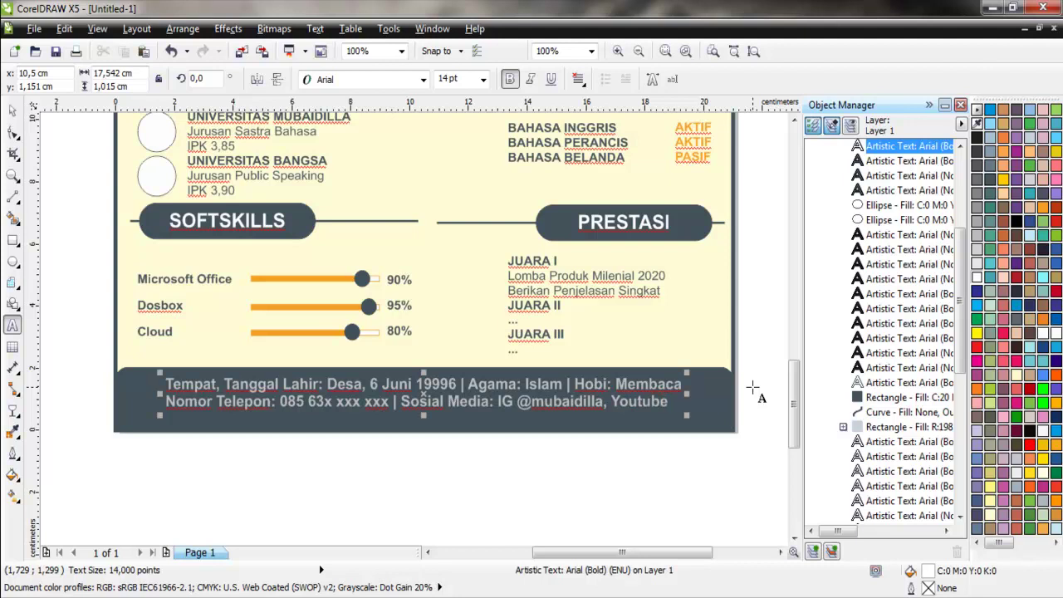
type("/ Mubai")
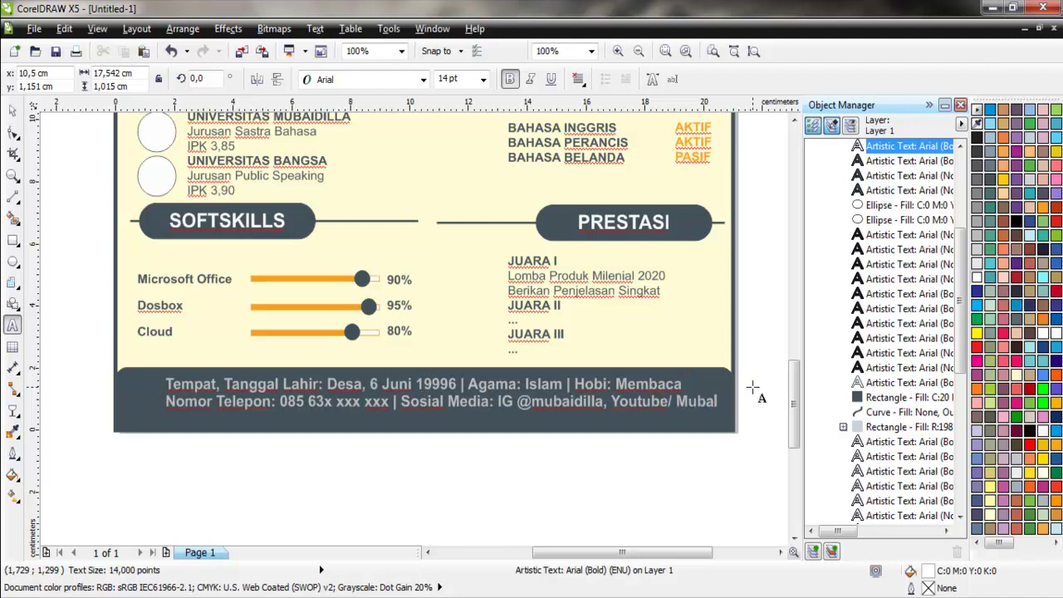
type("dilla Irf")
type("a'i")
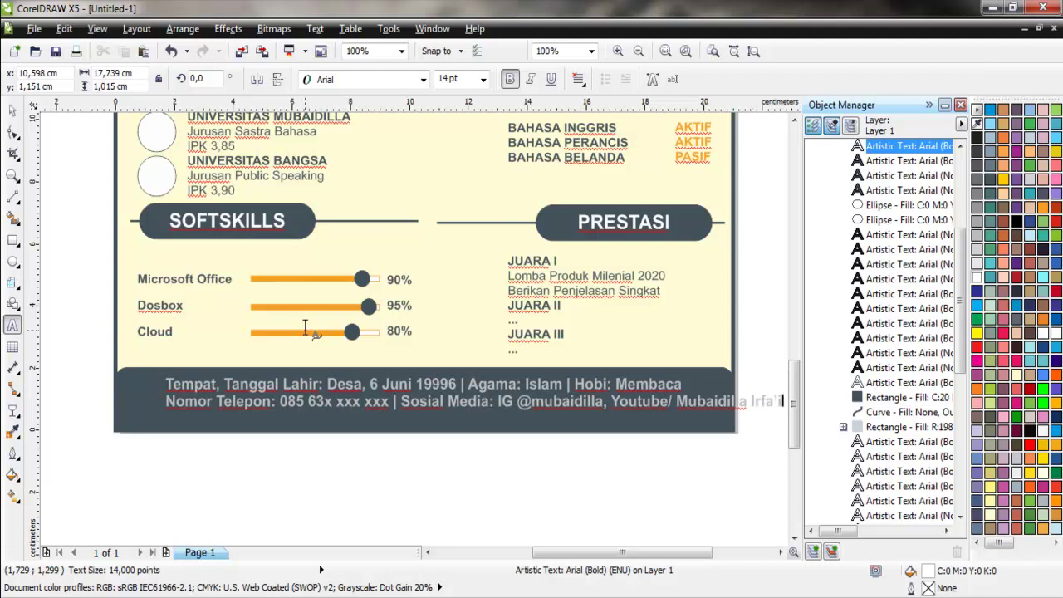
Centre-align both footer lines and centre the text on the dark rectangle
key("ctrl+e")
key("ctrl+space")
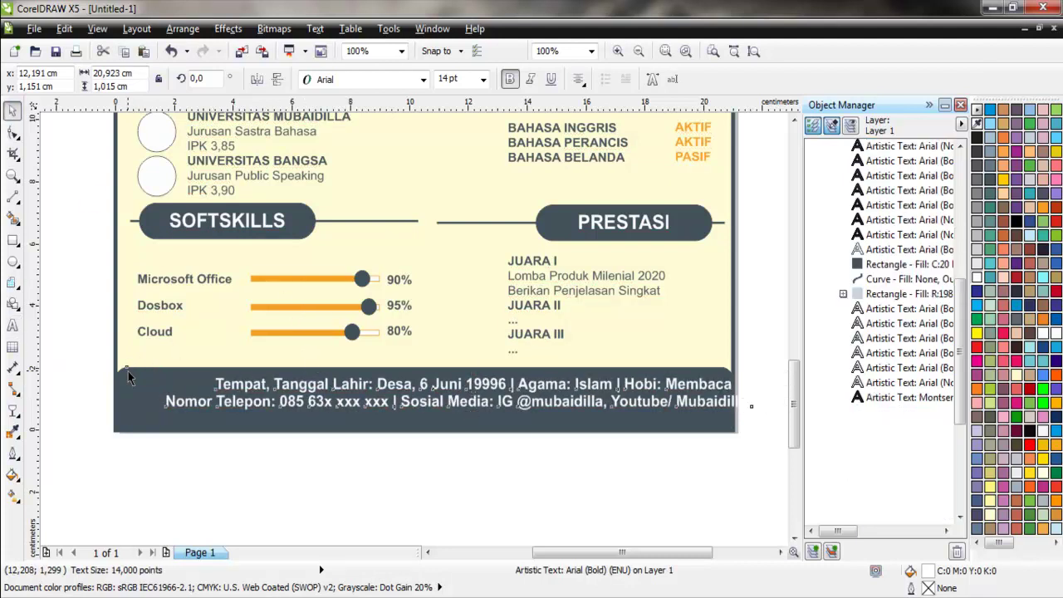
left_click(127, 371, "shift")
key("e")
key("c")
left_click(76, 390)
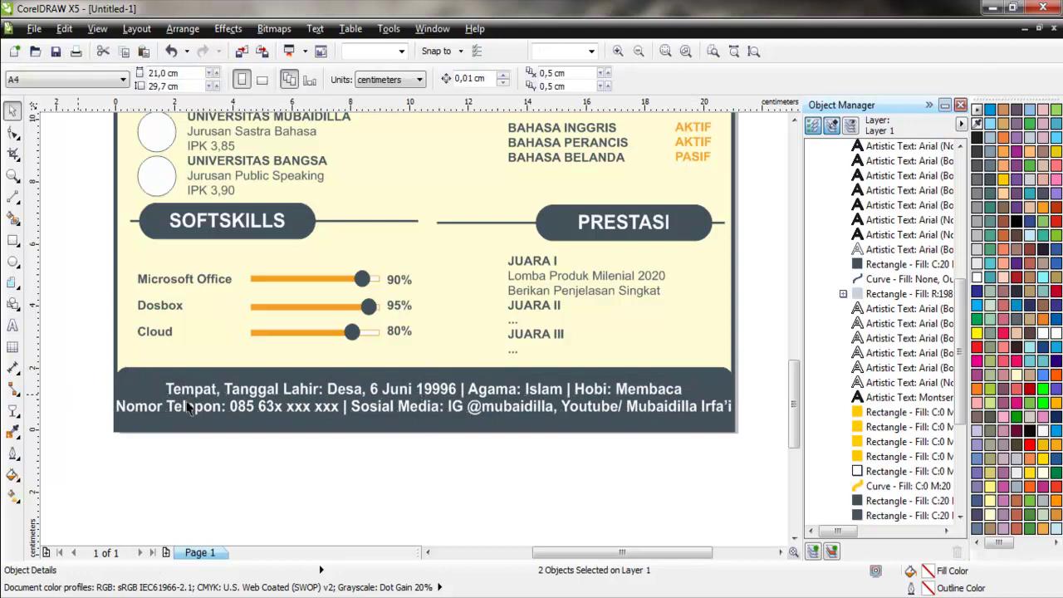
Make the phone number and social media values on the second footer line regular weight
left_click(135, 405)
double_click(135, 405)
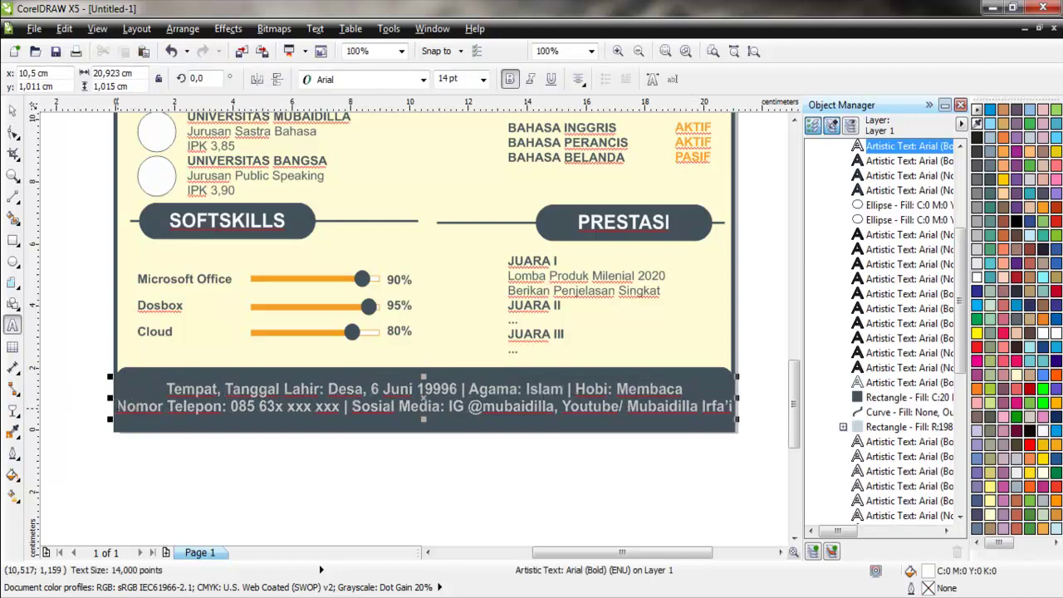
left_click_drag(231, 405, 340, 406)
key("ctrl+b")
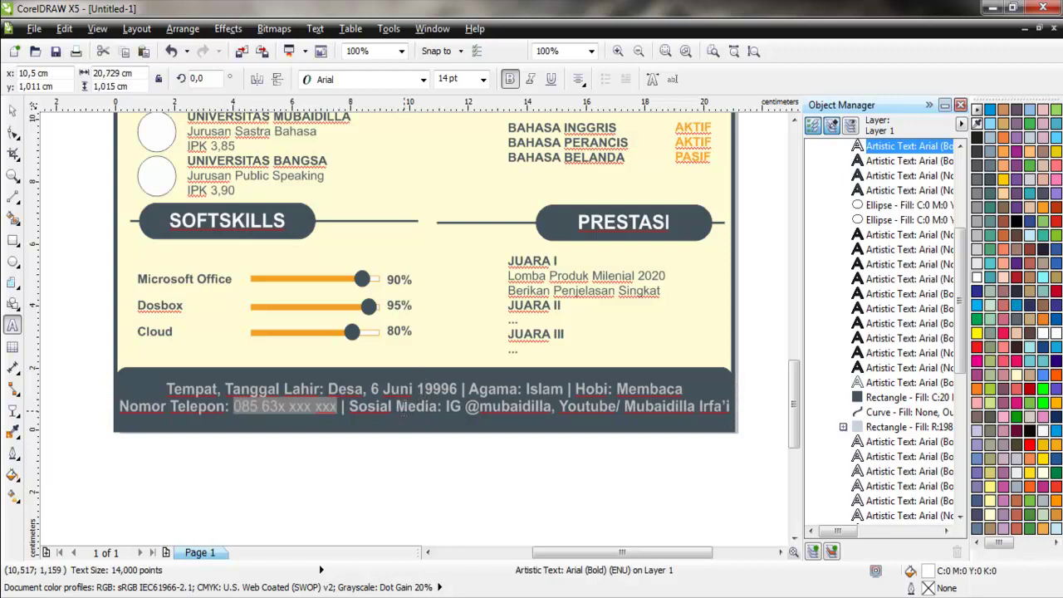
left_click_drag(454, 406, 722, 406)
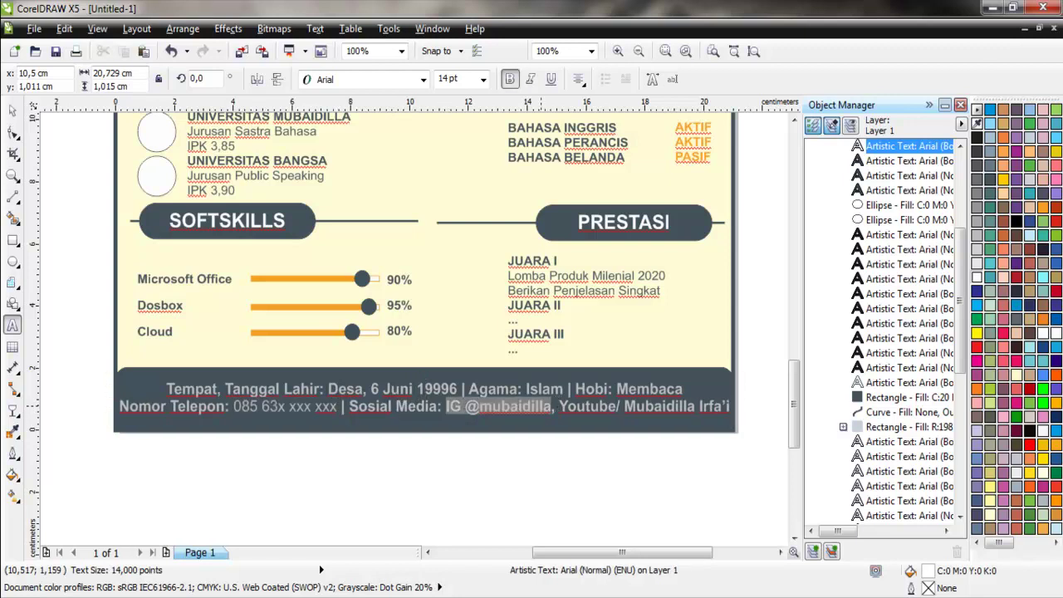
key("ctrl+b")
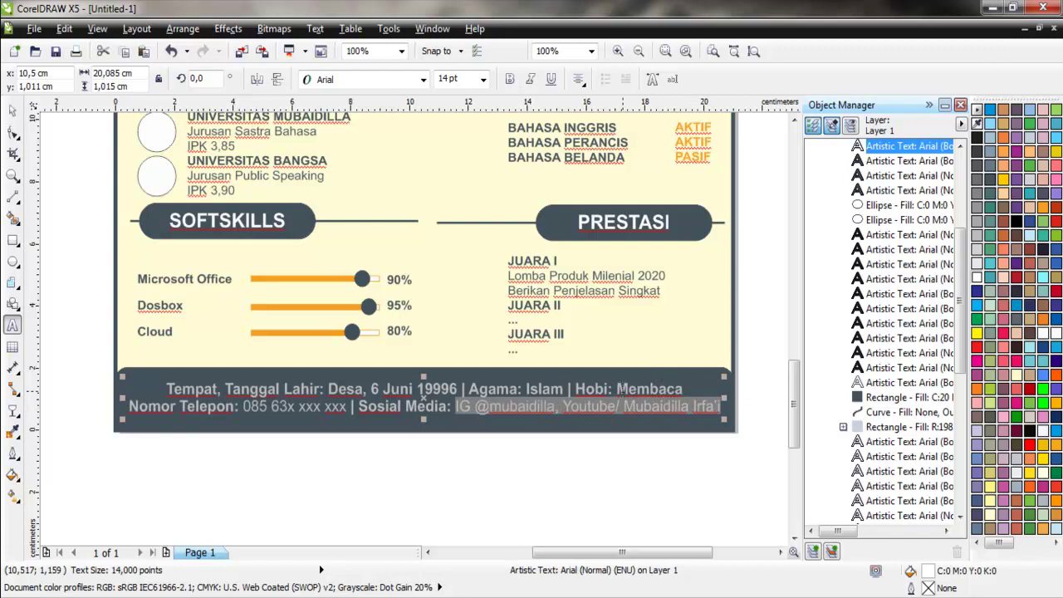
Unbold Membaca, Islam and the birth date value, and remove the extra 9 from the year
left_click_drag(617, 389, 683, 389)
key("ctrl+b")
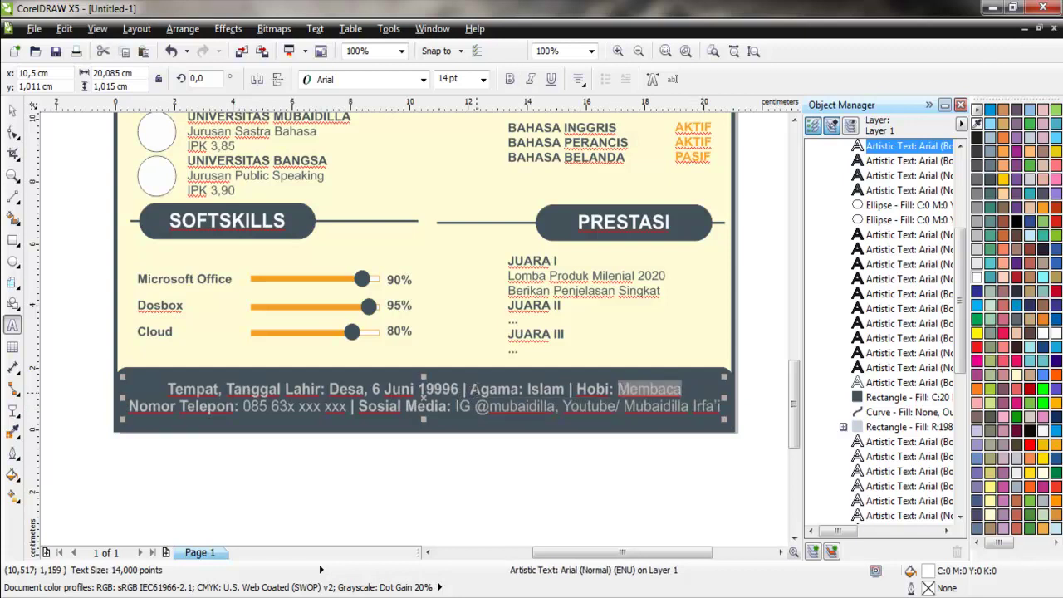
left_click_drag(527, 389, 565, 388)
key("ctrl+b")
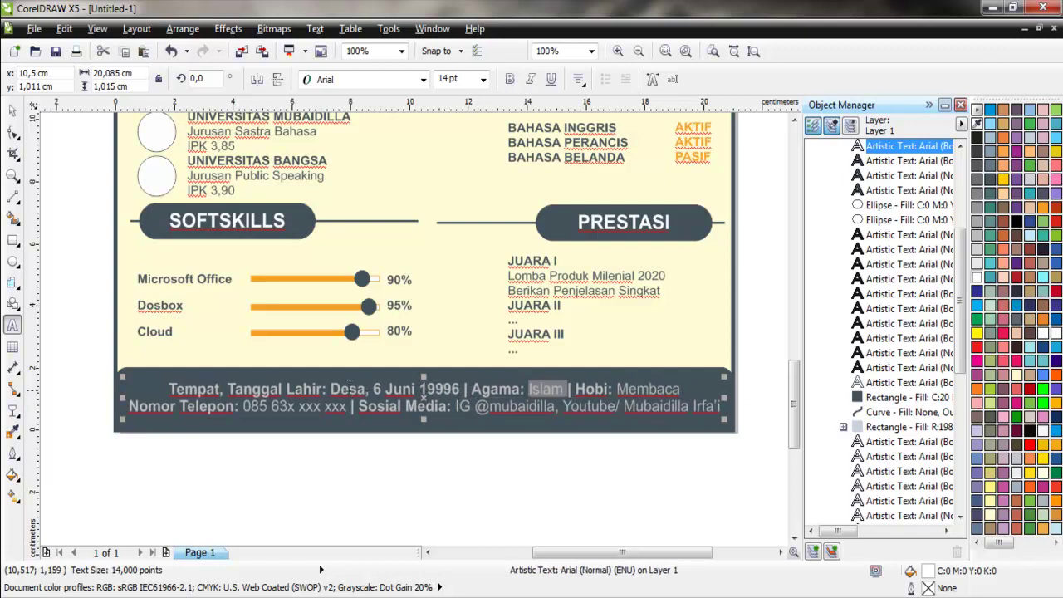
left_click_drag(331, 388, 460, 388)
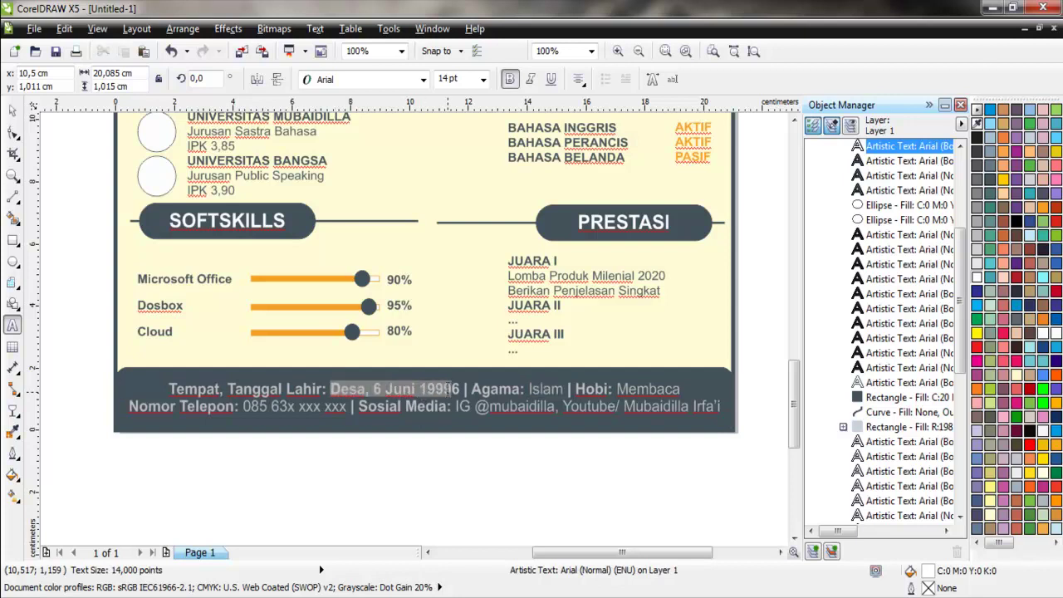
key("ctrl+b")
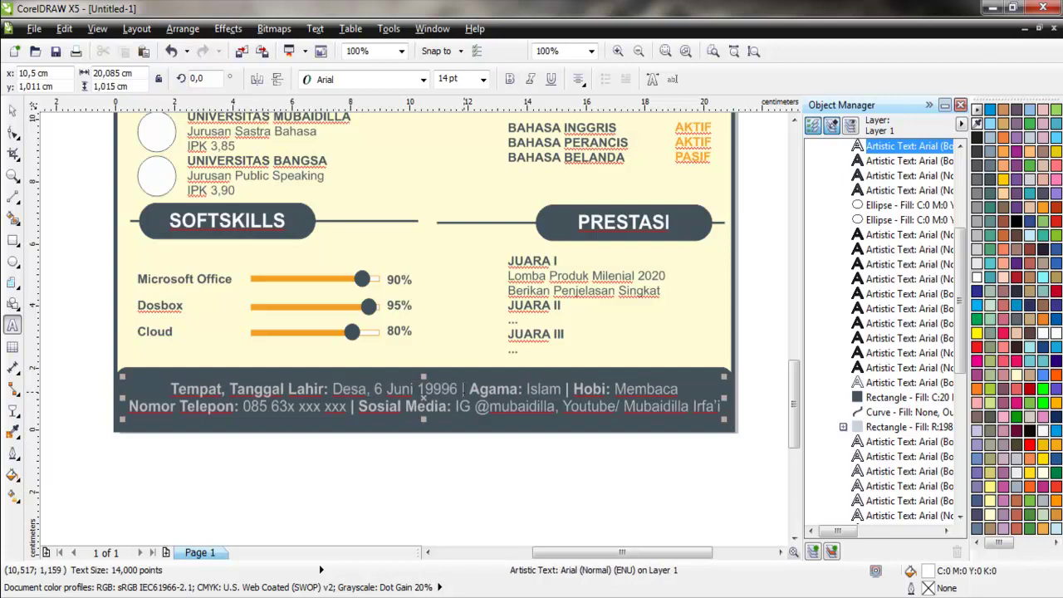
key("BackSpace")
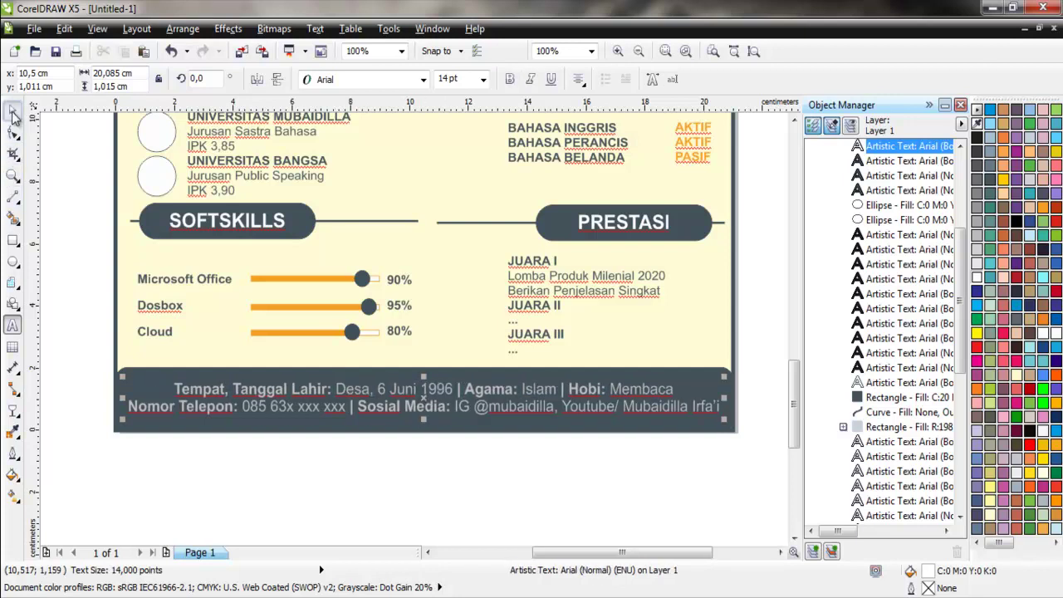
left_click(12, 110)
left_click(83, 398)
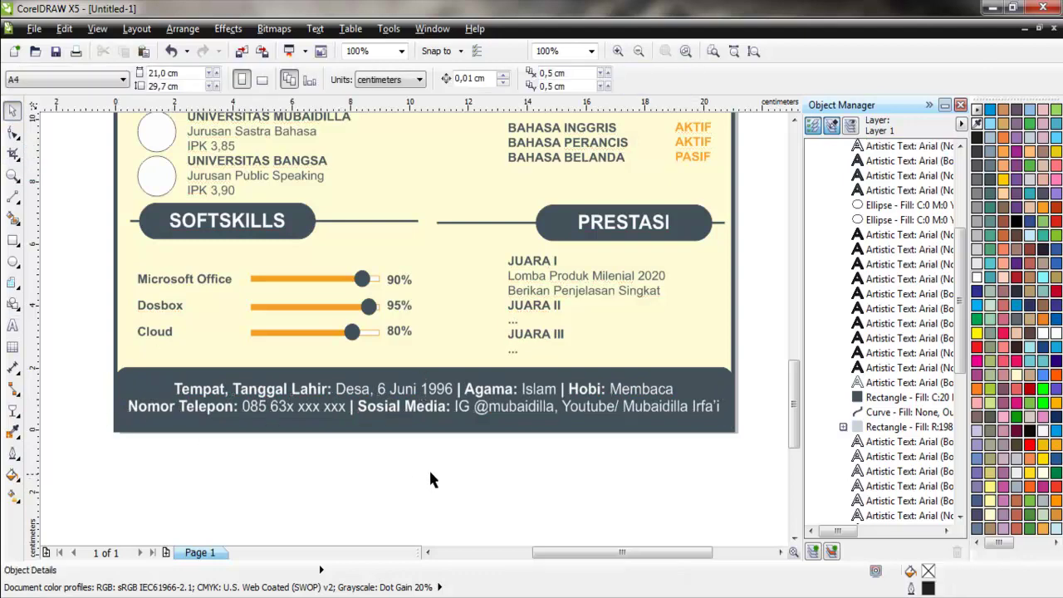
scroll(432, 283, "down", 2)
left_click(401, 50)
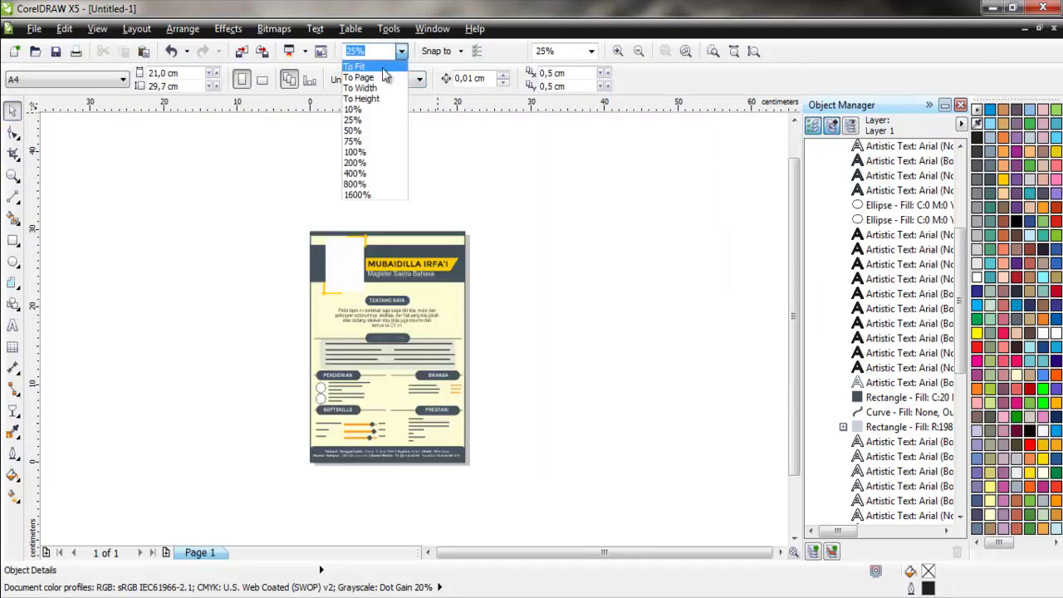
left_click(385, 76)
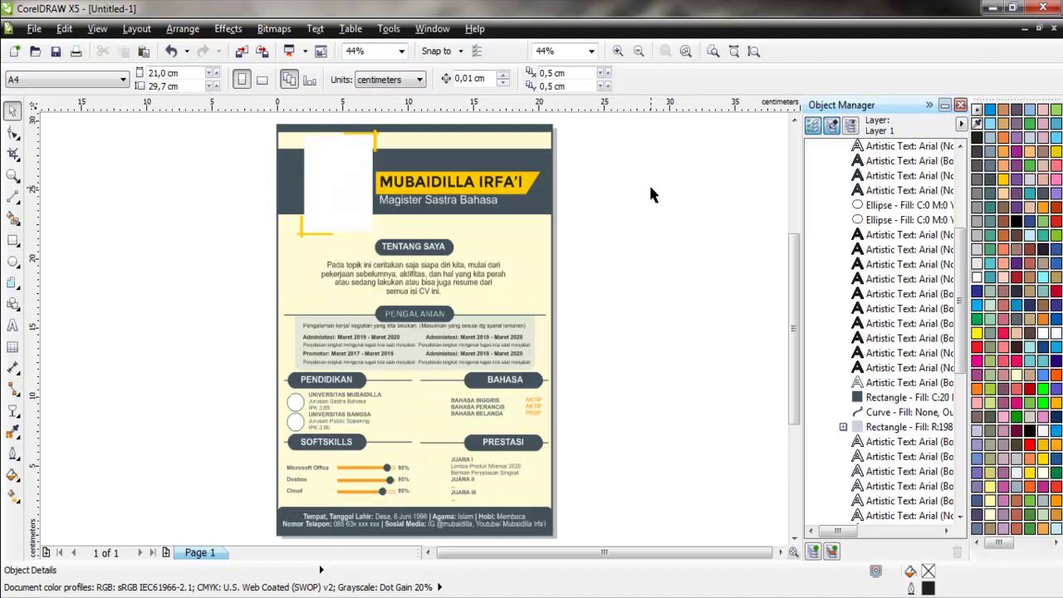